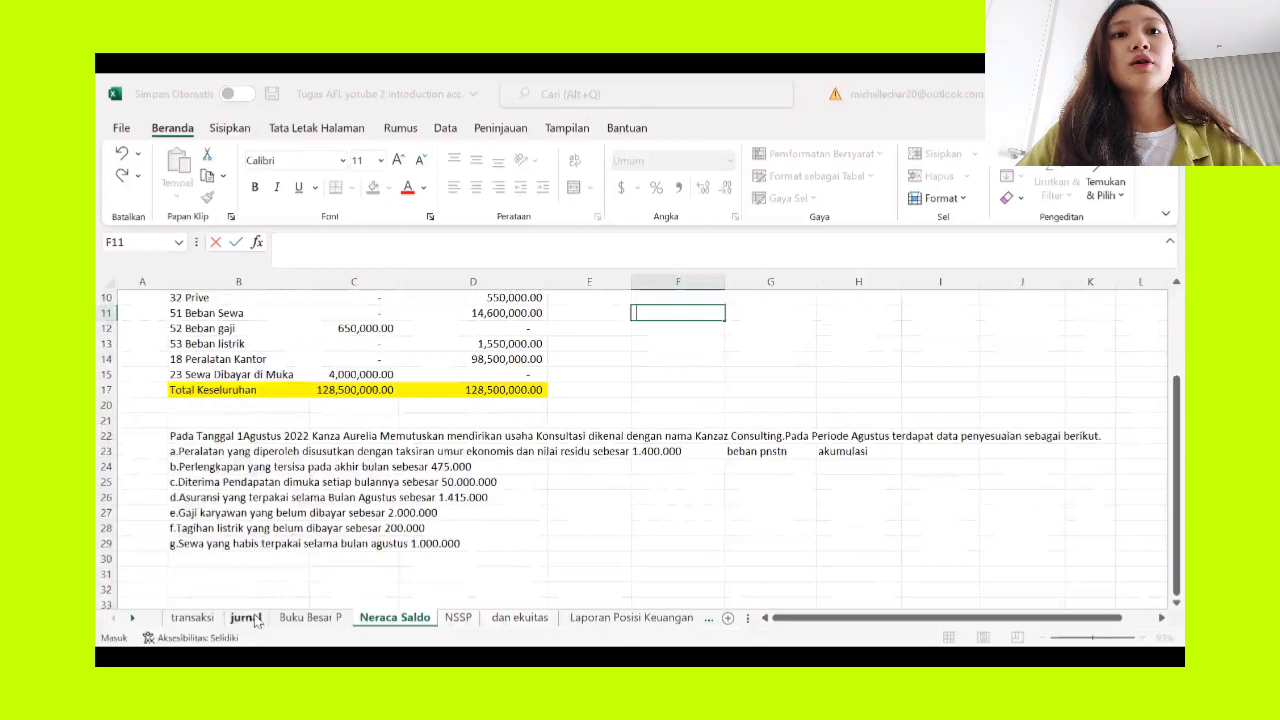
Step: On the jurnal sheet, set the debit account in D33 for the 31 Agustus equipment depreciation entry to 54 Beban penyusutan
{"action": "left_click", "coordinate": [257, 620]}
{"action": "left_click", "coordinate": [379, 436]}
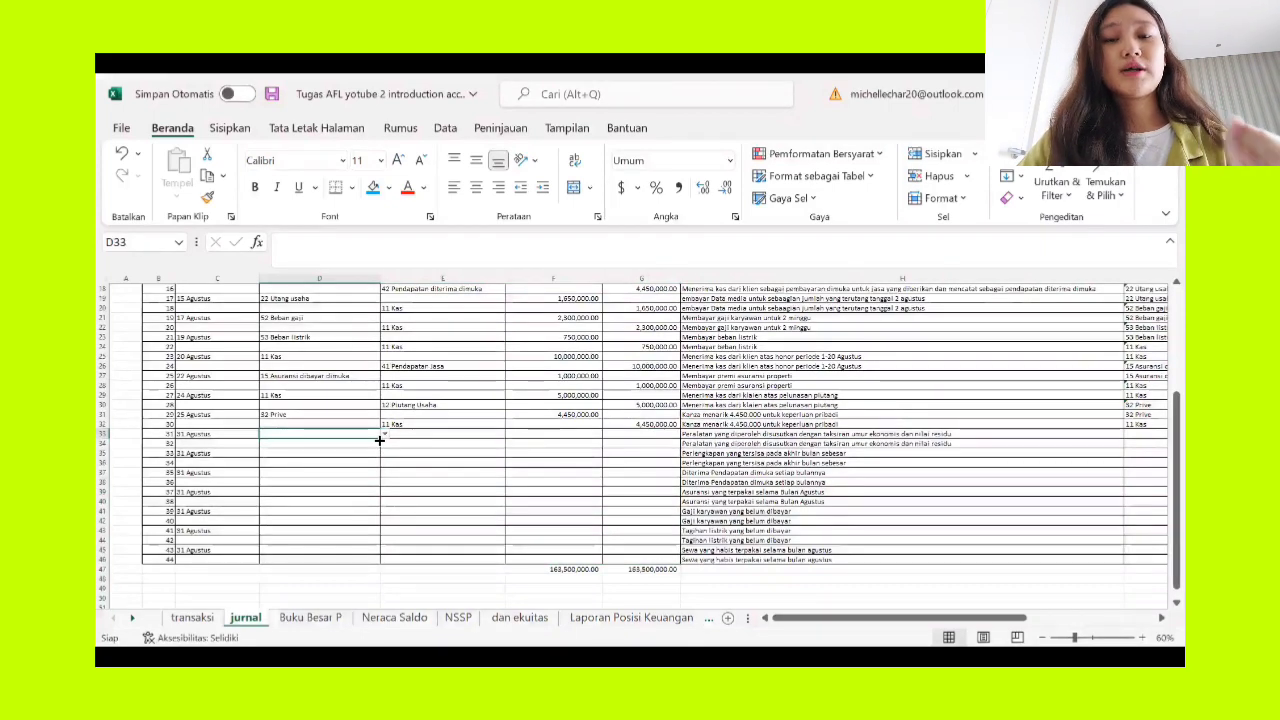
{"action": "left_click", "coordinate": [383, 438]}
{"action": "left_click_drag", "start_coordinate": [387, 465], "coordinate": [387, 500]}
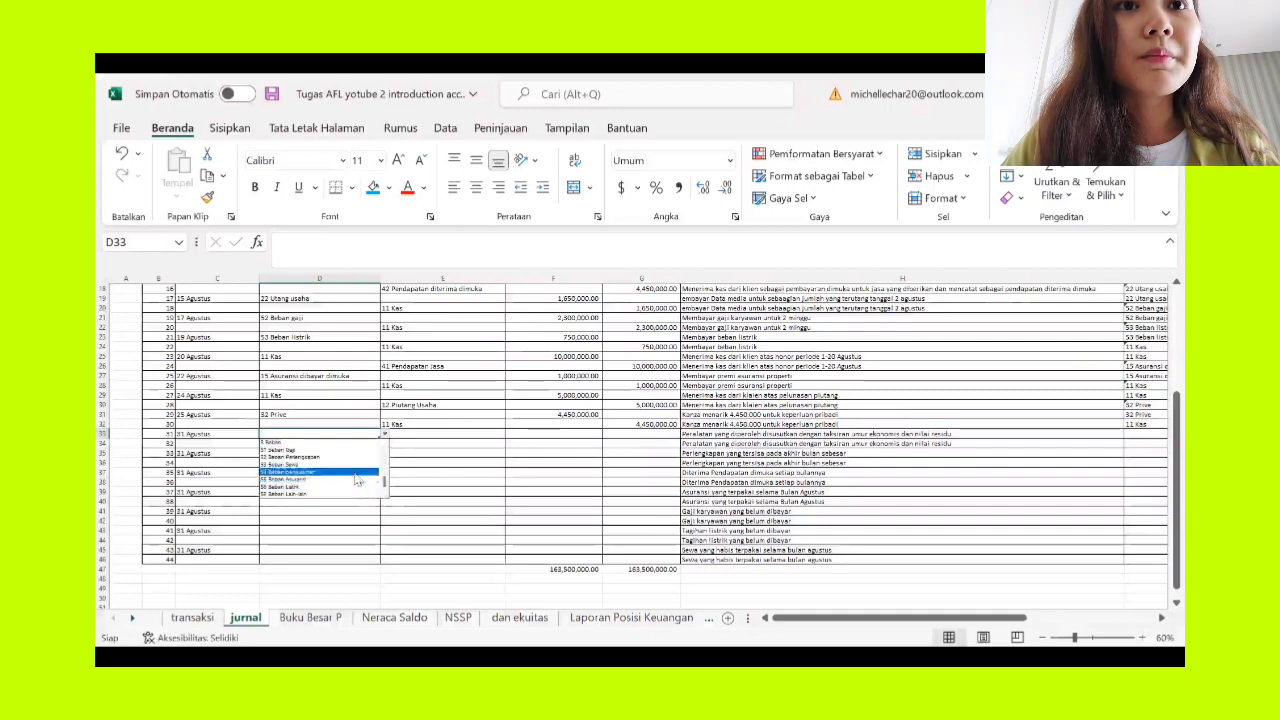
{"action": "left_click", "coordinate": [356, 472]}
Step: Set the credit account of the depreciation entry in E34 to 19 Akumulasi penyusutan
{"action": "left_click", "coordinate": [435, 443]}
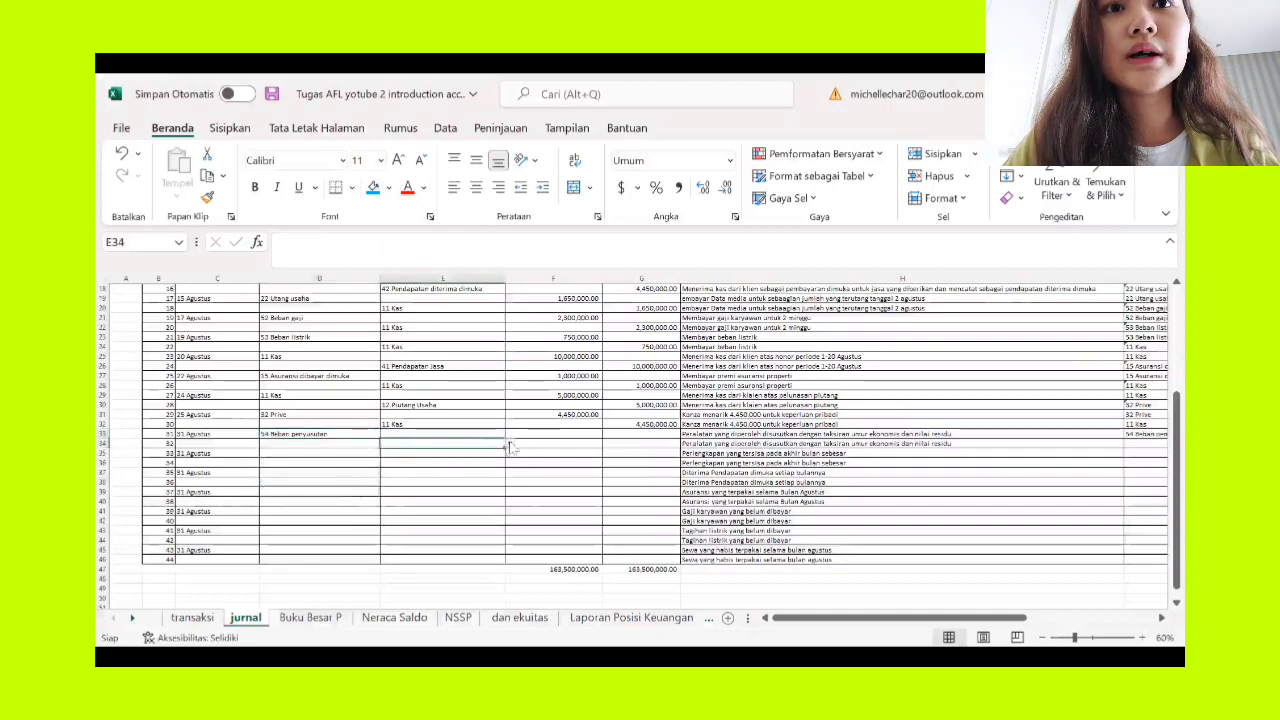
{"action": "left_click", "coordinate": [509, 443]}
{"action": "left_click", "coordinate": [476, 507]}
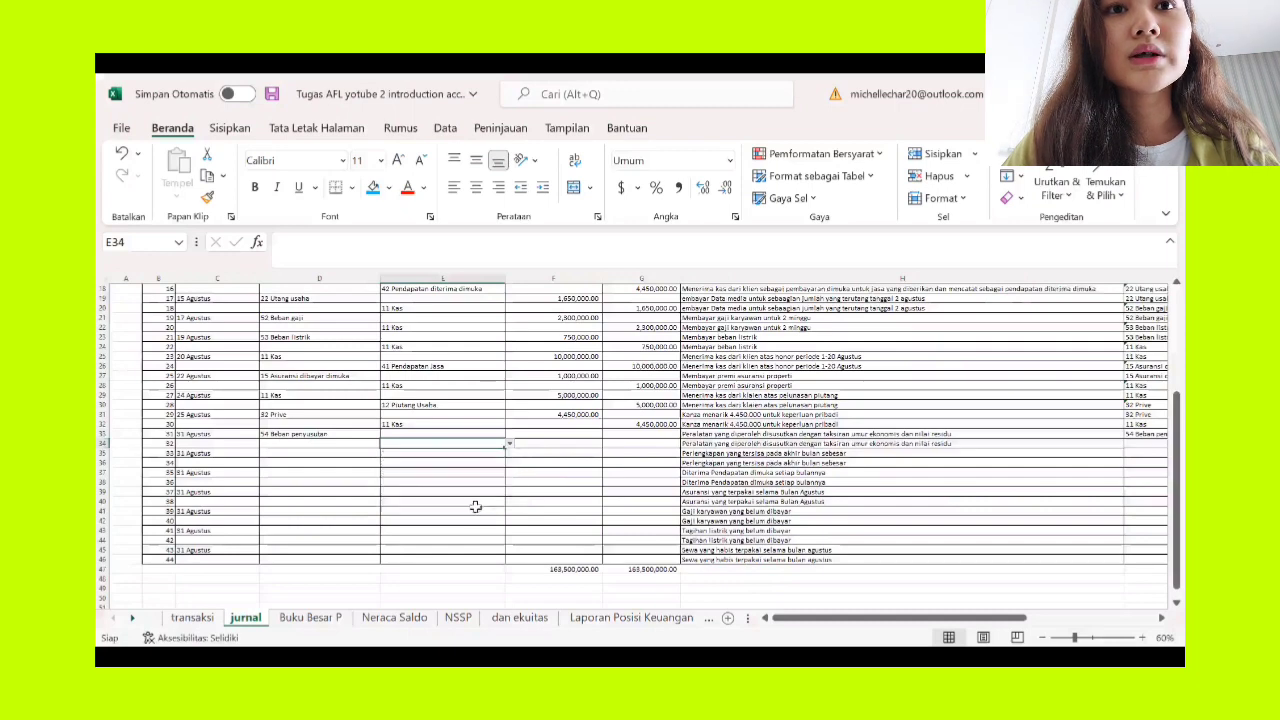
{"action": "left_click", "coordinate": [513, 450]}
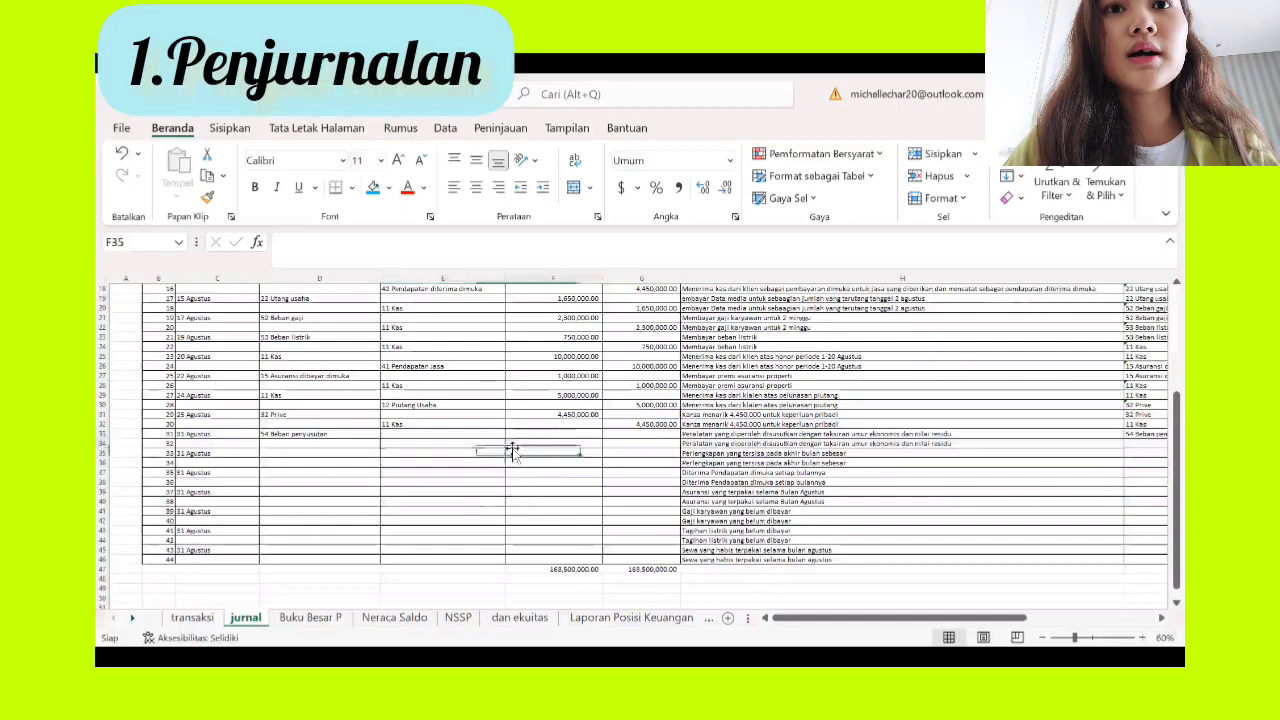
{"action": "left_click", "coordinate": [500, 446]}
{"action": "left_click", "coordinate": [509, 443]}
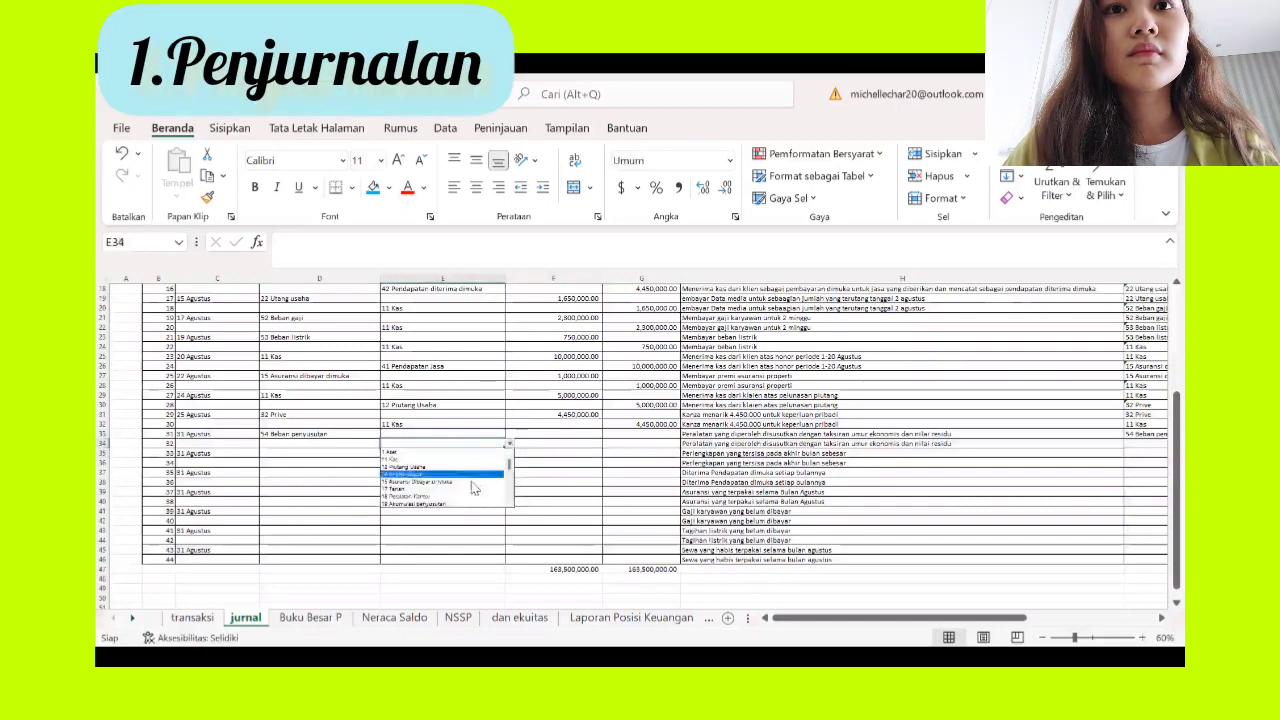
{"action": "left_click", "coordinate": [464, 504]}
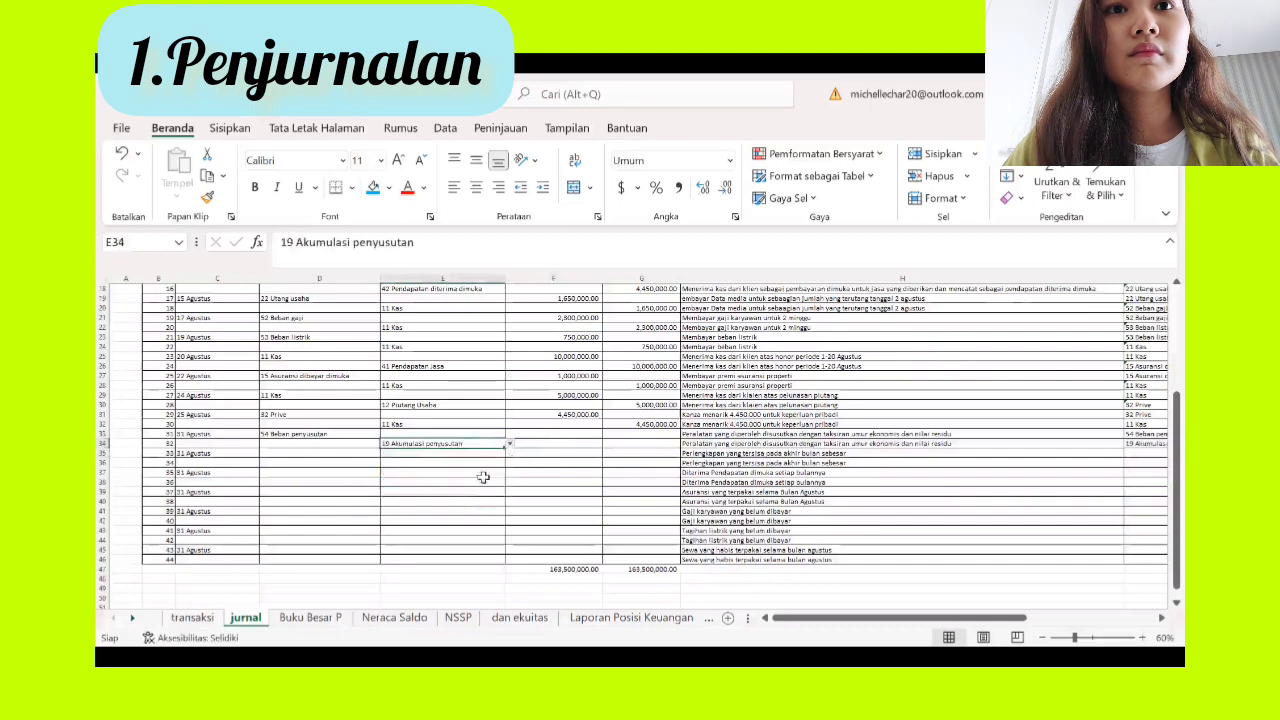
Step: Enter 1400000 as the depreciation debit in F33 and copy it to the credit cell G34
{"action": "left_click", "coordinate": [548, 434]}
{"action": "type", "text": "14"}
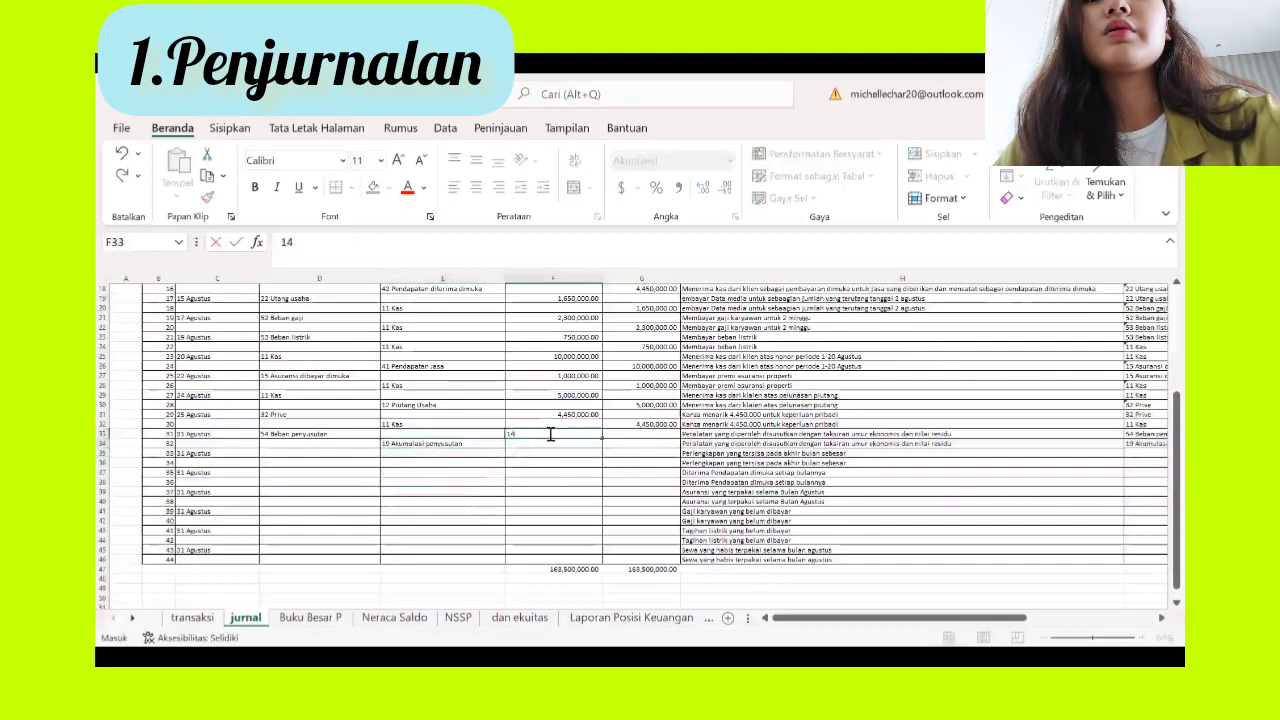
{"action": "type", "text": "000000.00"}
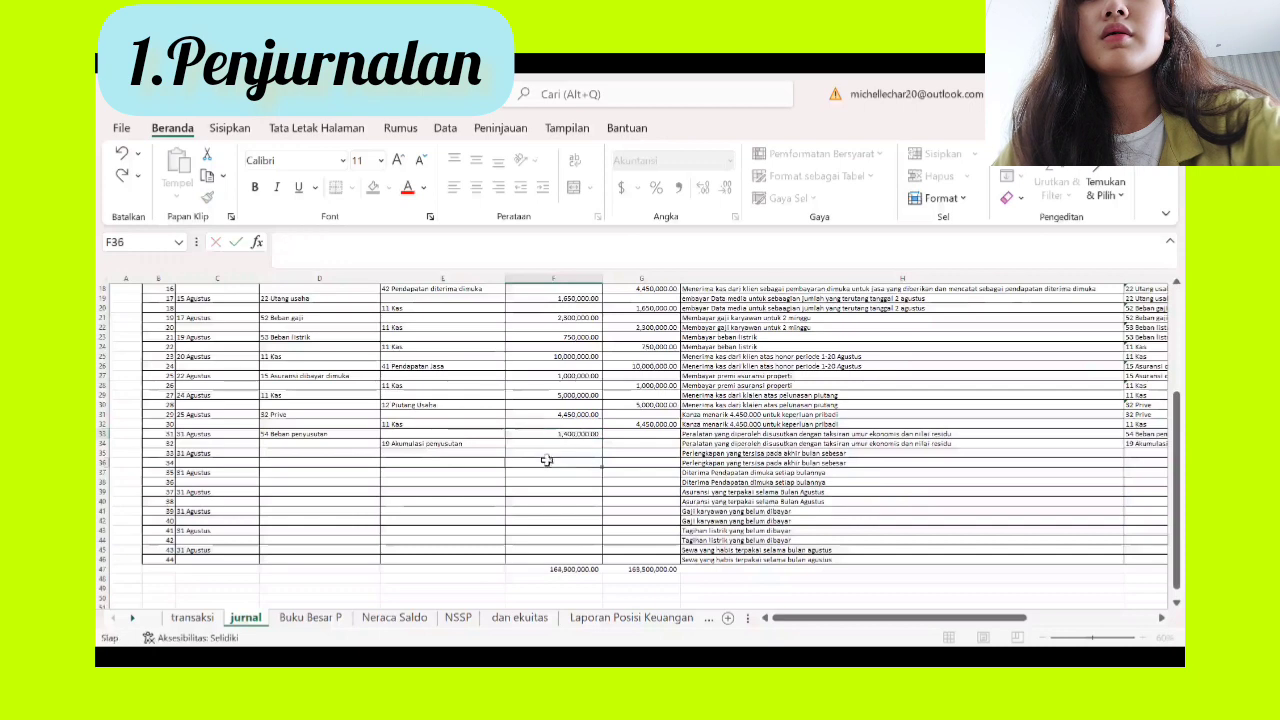
{"action": "left_click", "coordinate": [547, 462]}
{"action": "left_click", "coordinate": [559, 435]}
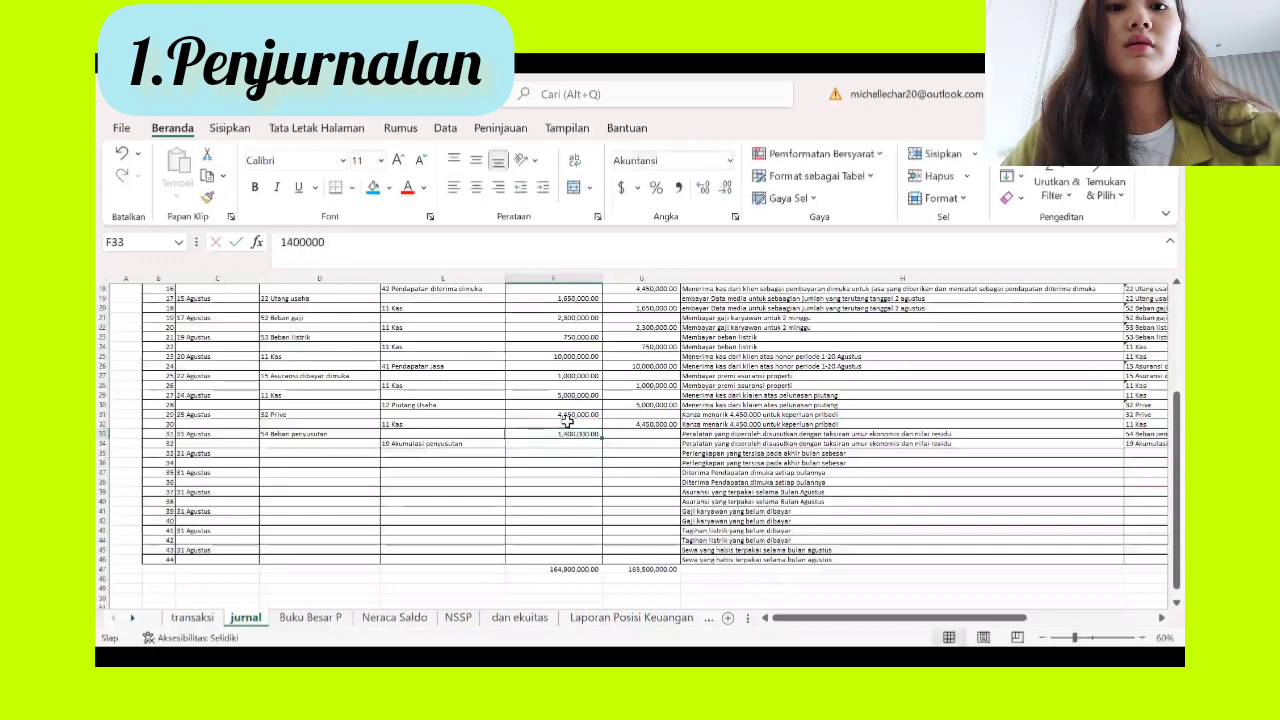
{"action": "key", "text": "ctrl+c"}
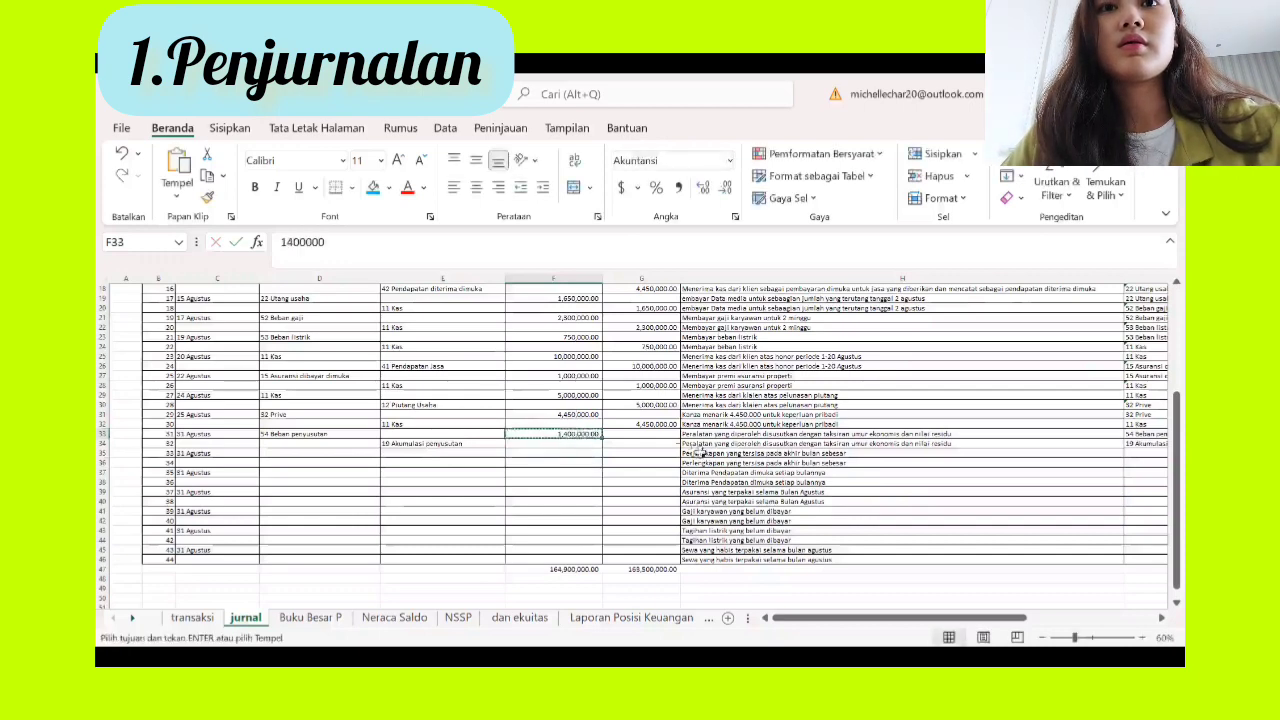
{"action": "left_click", "coordinate": [653, 447]}
{"action": "key", "text": "ctrl+v"}
{"action": "left_click", "coordinate": [610, 482]}
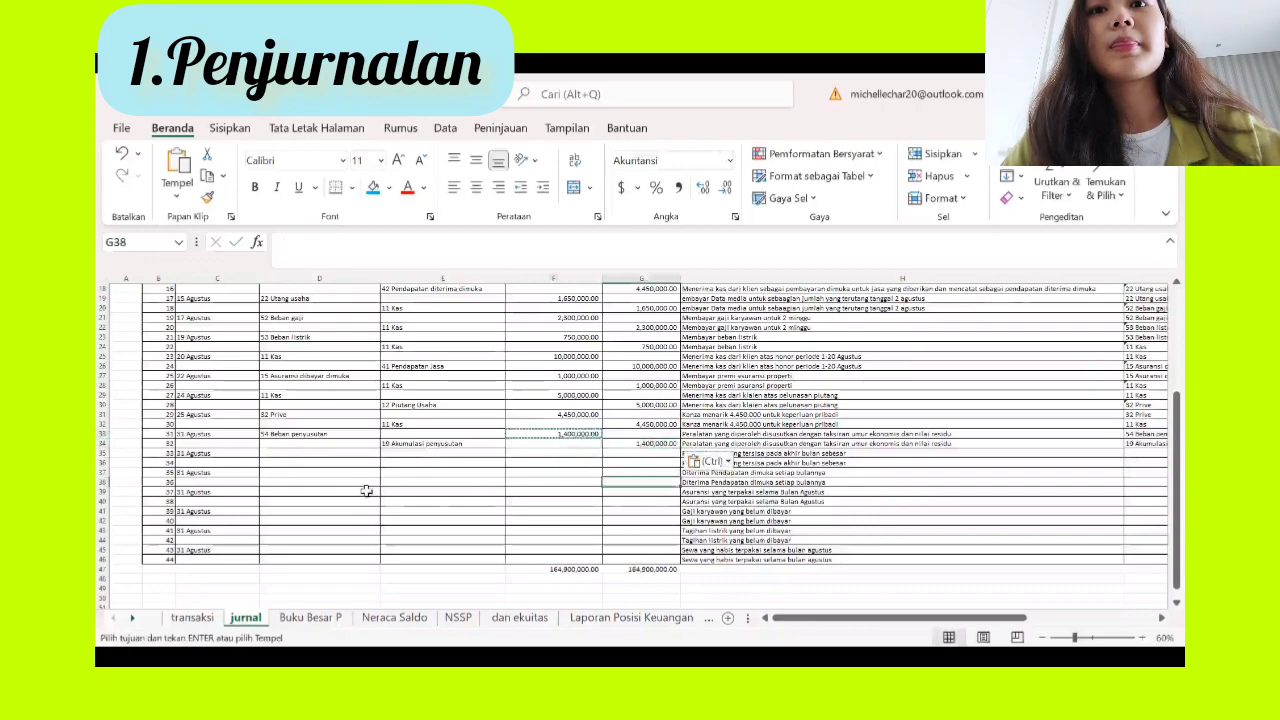
Step: Consult the supplies adjustment data on the Neraca Saldo sheet and set the journal's debit account in D35 to 52 Beban Perlengkapan
{"action": "left_click", "coordinate": [398, 618]}
{"action": "scroll", "coordinate": [490, 466], "scroll_direction": "up", "scroll_amount": 3}
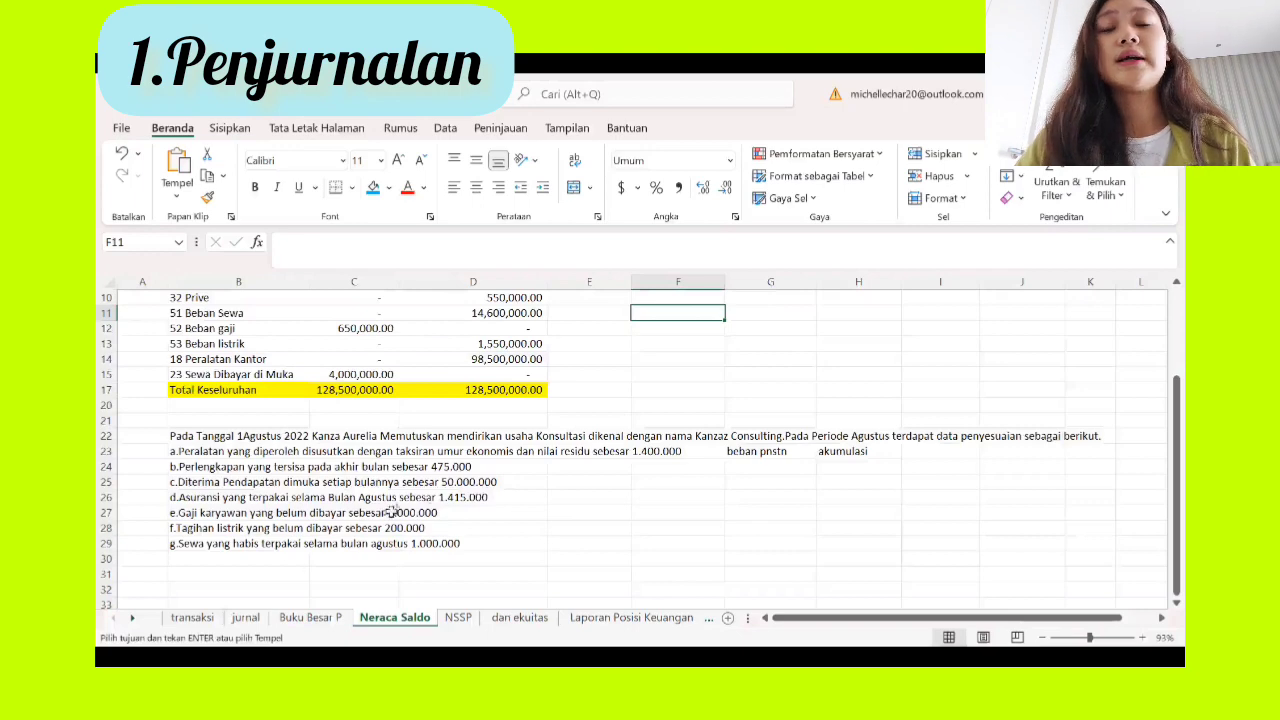
{"action": "scroll", "coordinate": [420, 450], "scroll_direction": "up", "scroll_amount": 3}
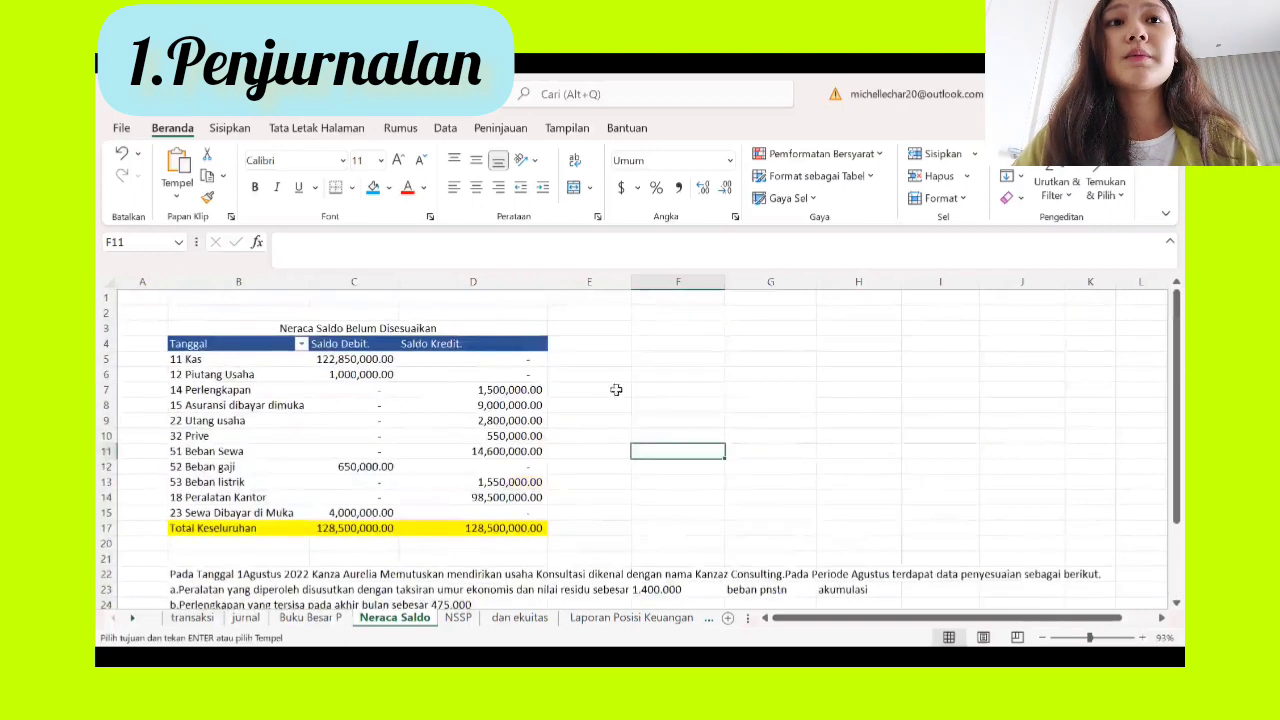
{"action": "scroll", "coordinate": [510, 405], "scroll_direction": "down", "scroll_amount": 2}
{"action": "scroll", "coordinate": [474, 505], "scroll_direction": "down", "scroll_amount": 1}
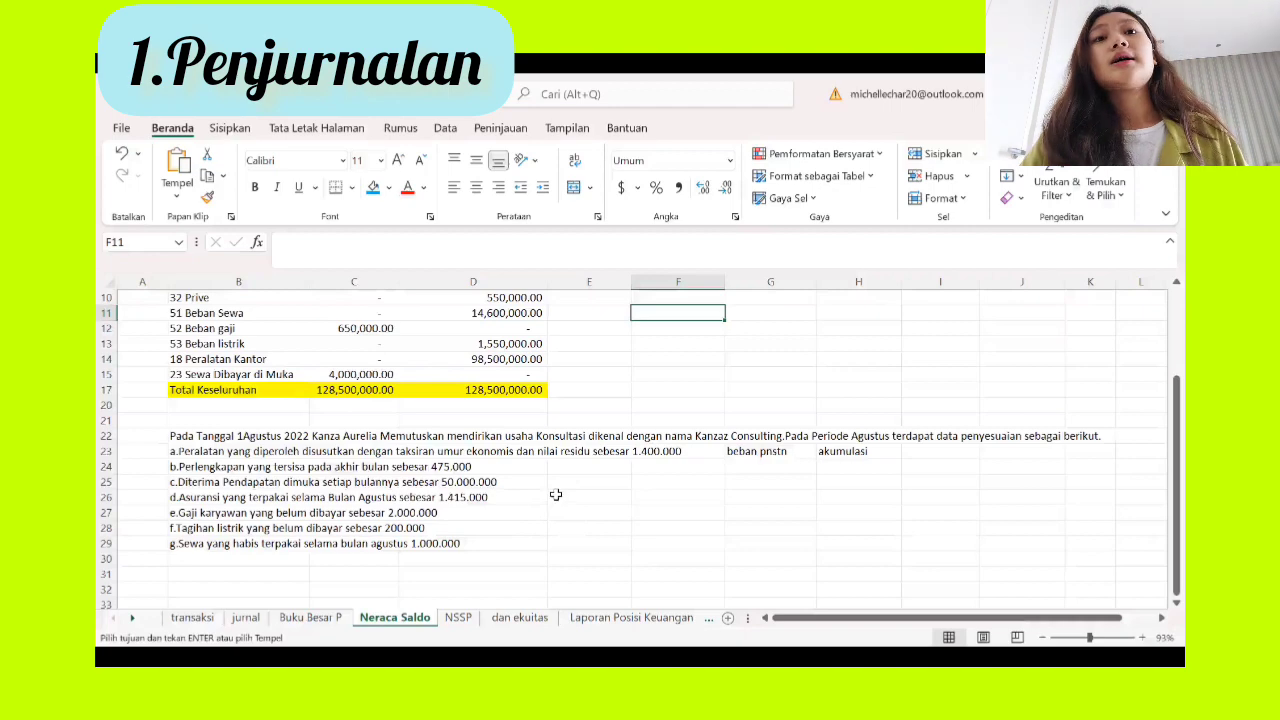
{"action": "left_click", "coordinate": [245, 618]}
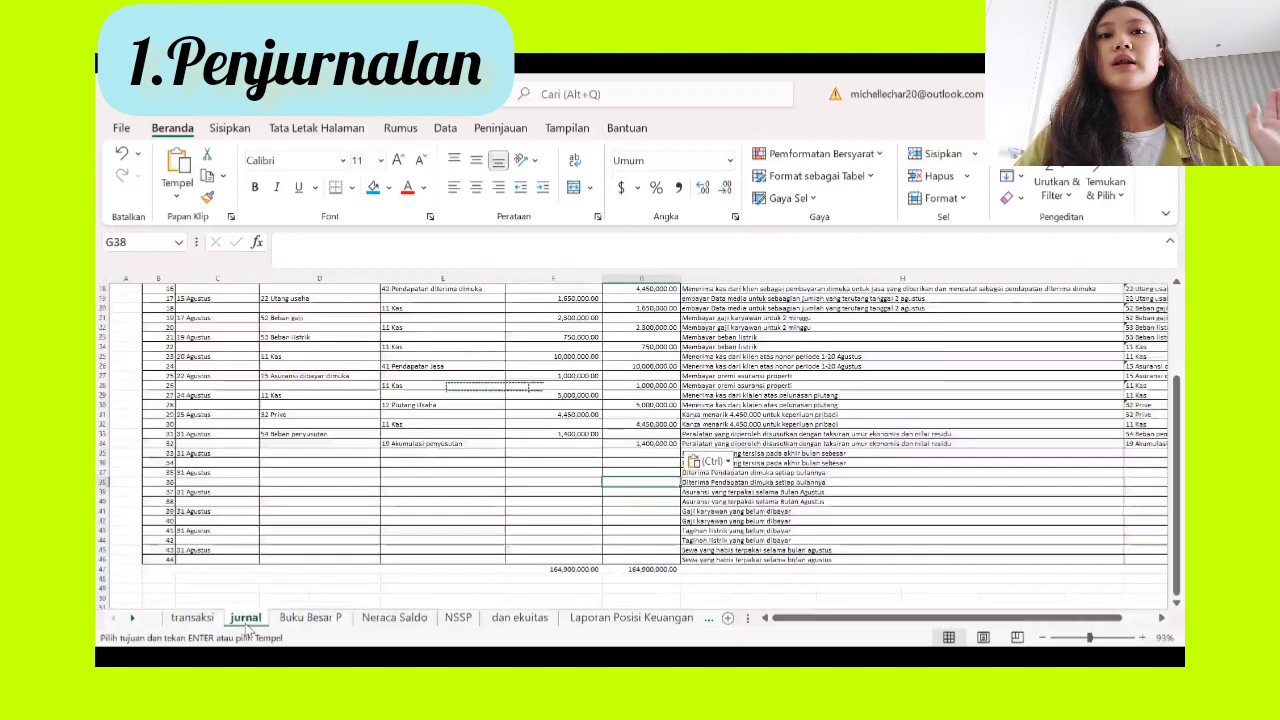
{"action": "left_click", "coordinate": [327, 452]}
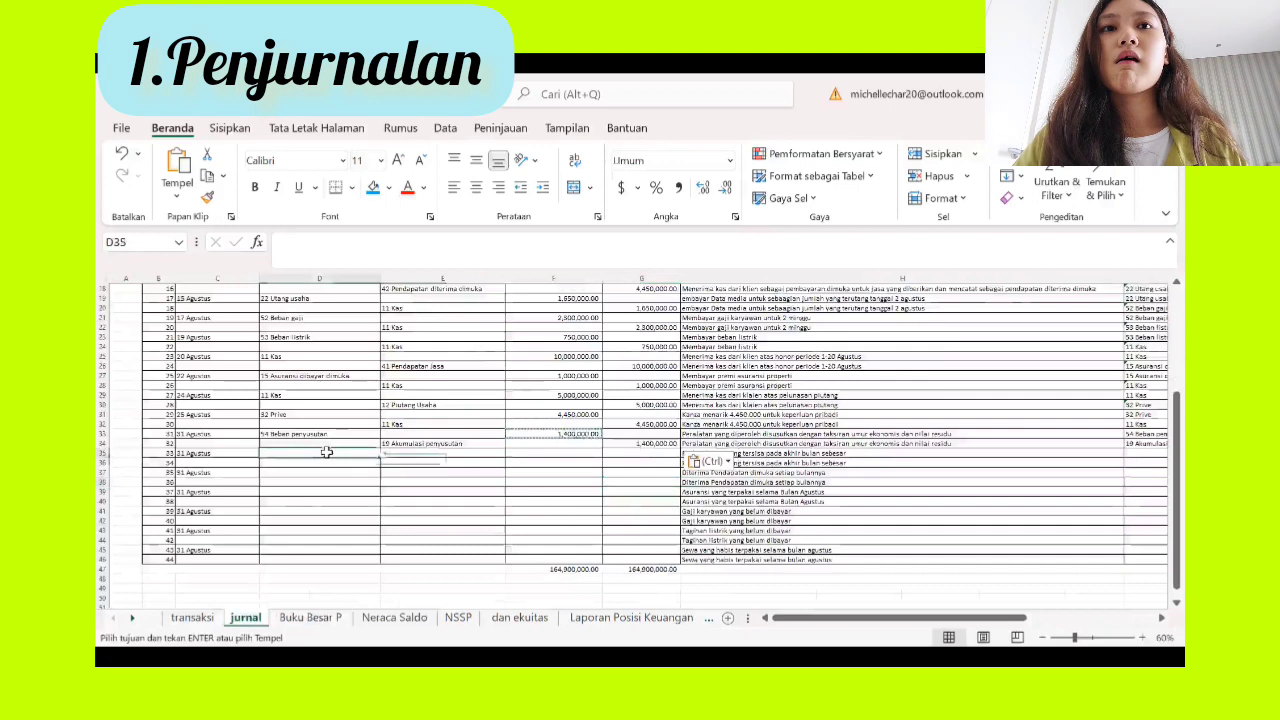
{"action": "left_click", "coordinate": [385, 456]}
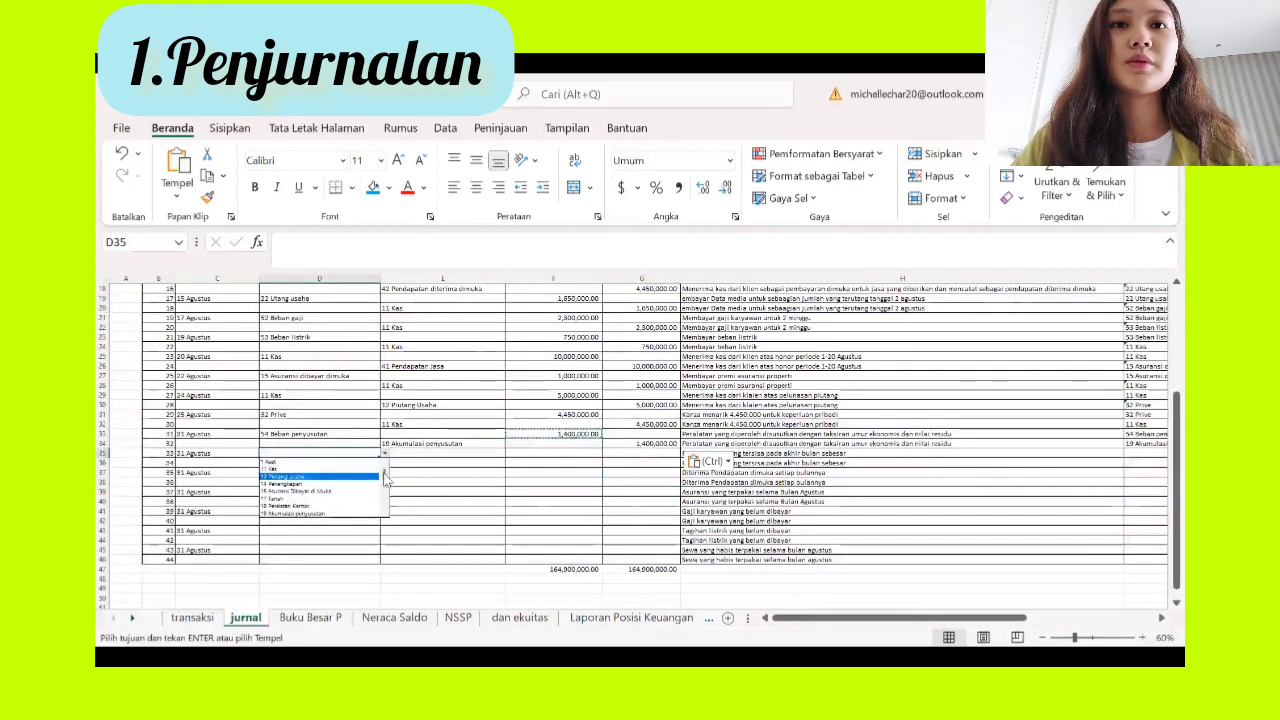
{"action": "left_click_drag", "start_coordinate": [385, 474], "coordinate": [368, 542]}
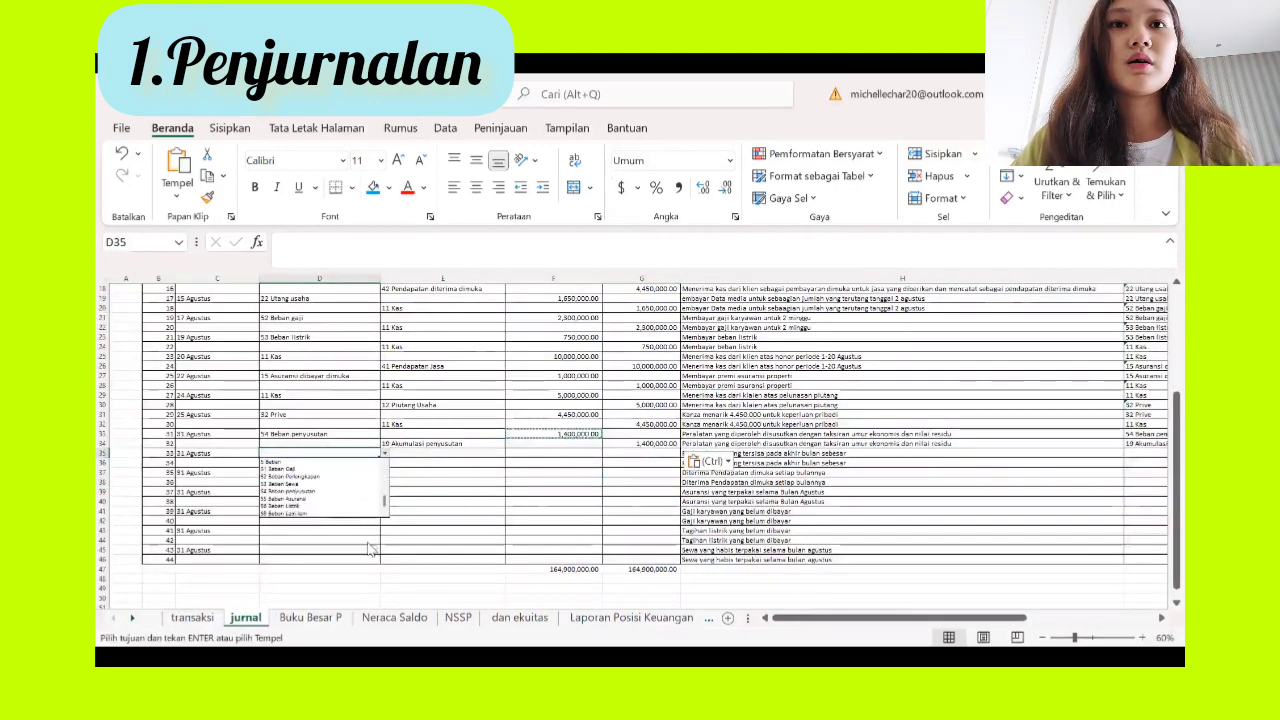
{"action": "left_click", "coordinate": [352, 478]}
Step: Set the credit account of the supplies entry in E36 to 14 Perlengkapan
{"action": "left_click", "coordinate": [450, 462]}
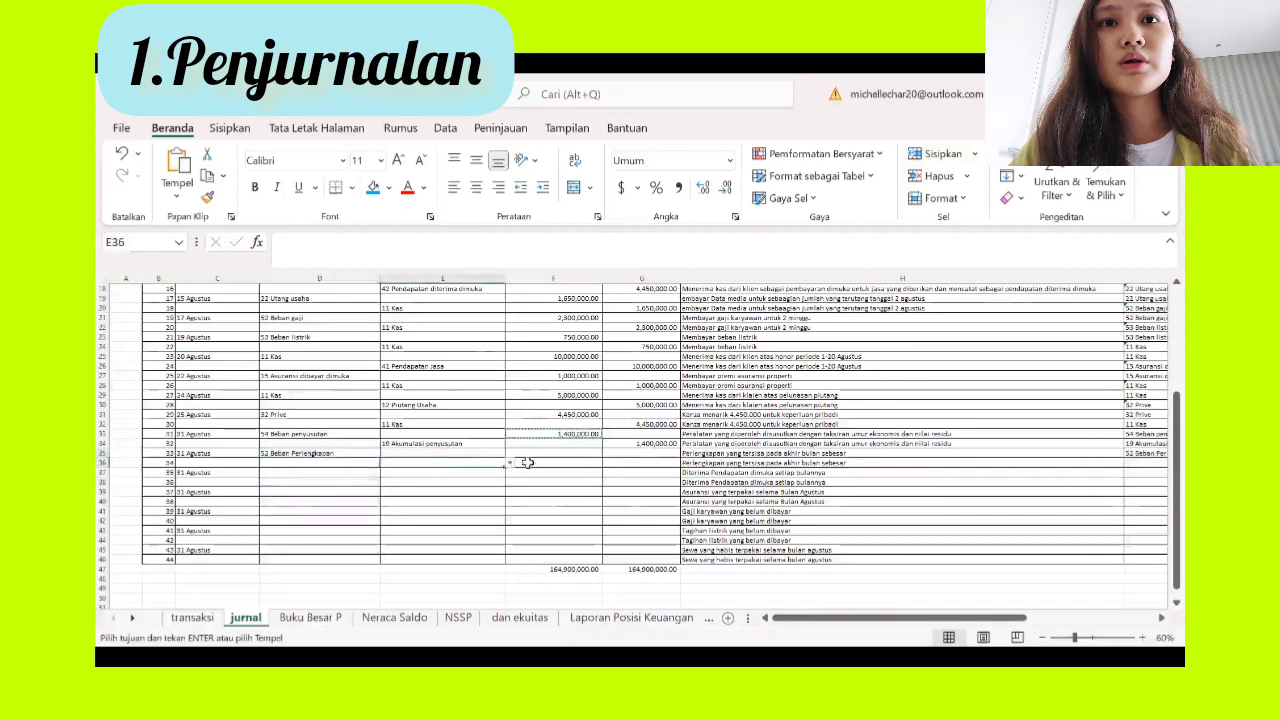
{"action": "left_click", "coordinate": [511, 465]}
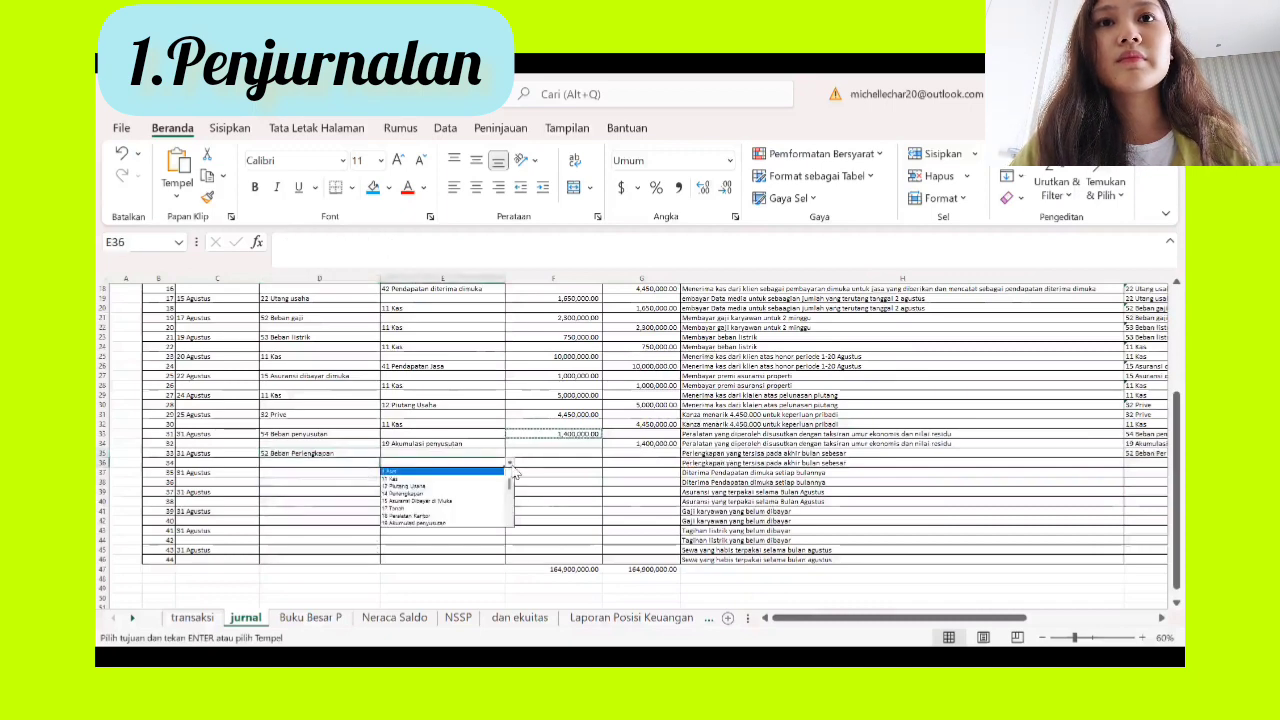
{"action": "left_click", "coordinate": [466, 491]}
Step: Enter 1025000 as the supplies debit in F35 and copy it to the credit cell G36
{"action": "left_click", "coordinate": [553, 452]}
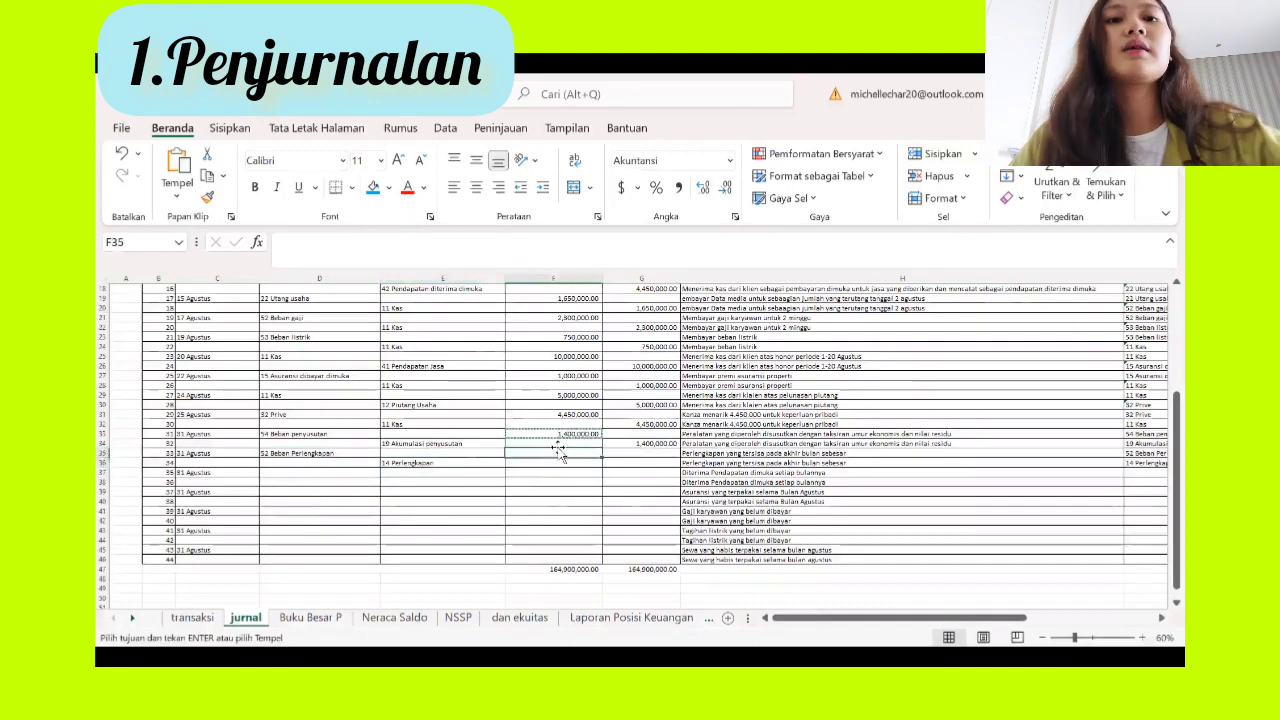
{"action": "type", "text": "1"}
{"action": "type", "text": "025000"}
{"action": "key", "text": "Return"}
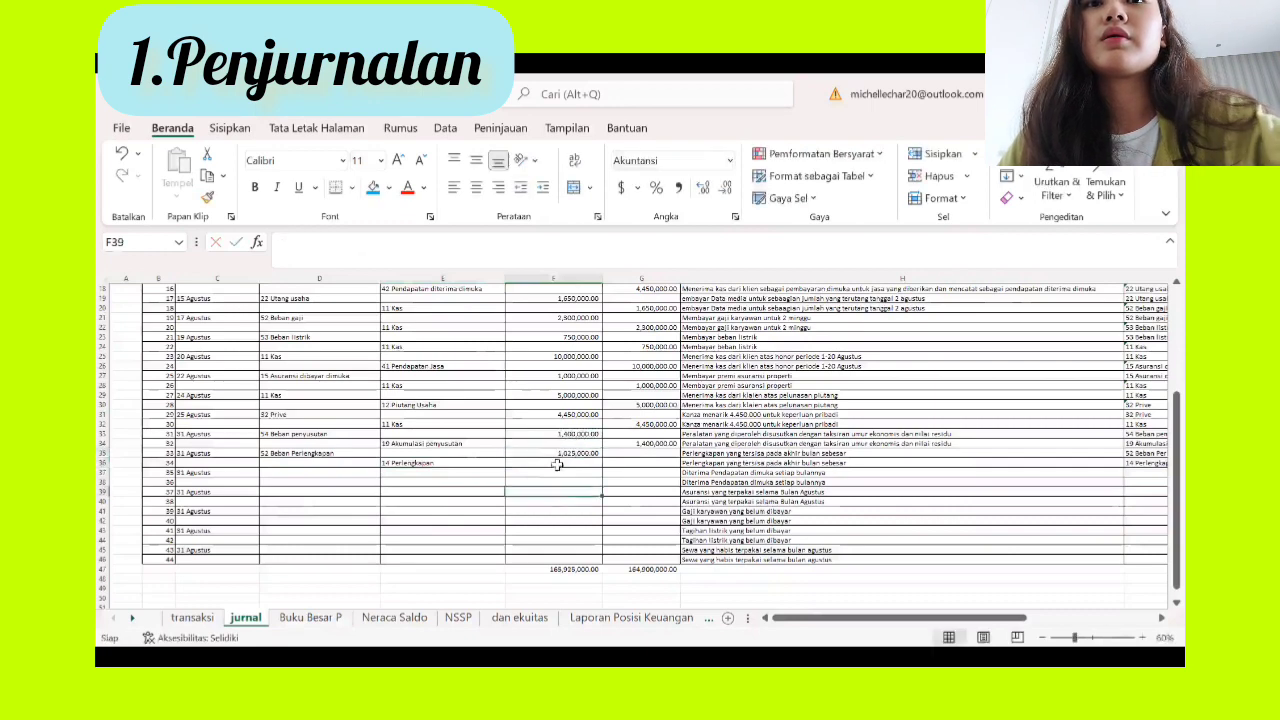
{"action": "left_click", "coordinate": [558, 455]}
{"action": "key", "text": "ctrl+c"}
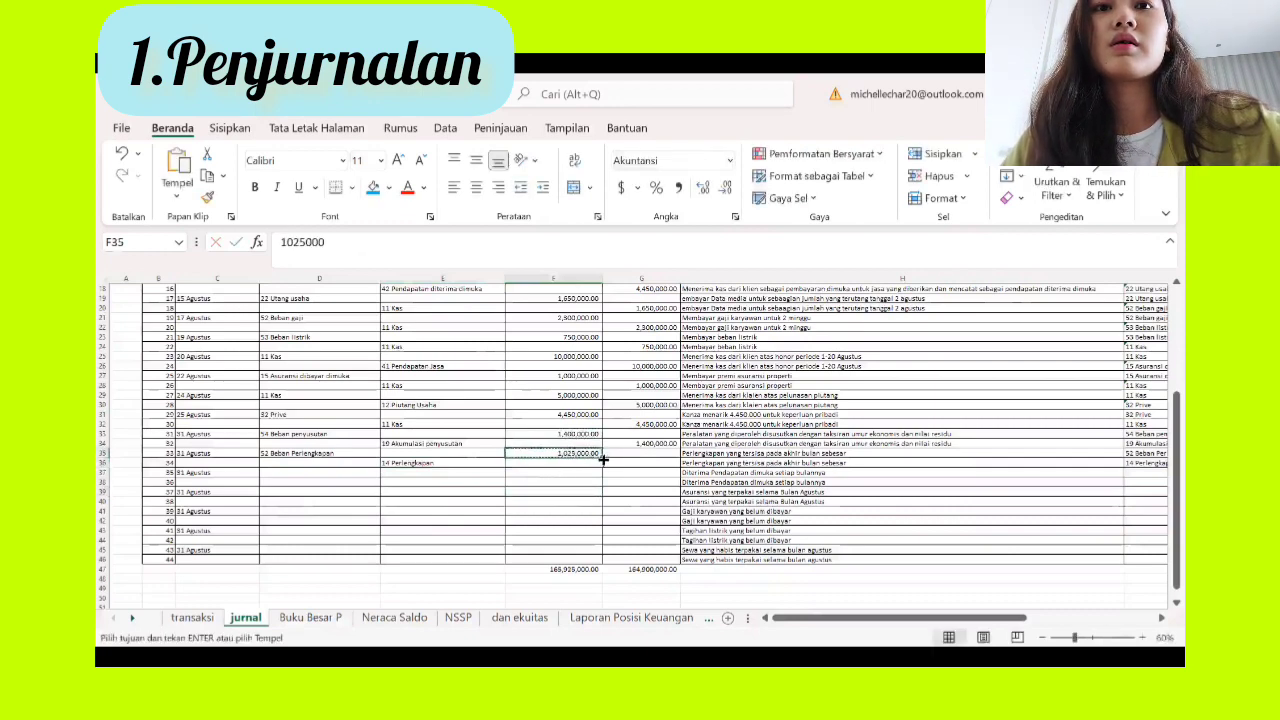
{"action": "left_click", "coordinate": [638, 461]}
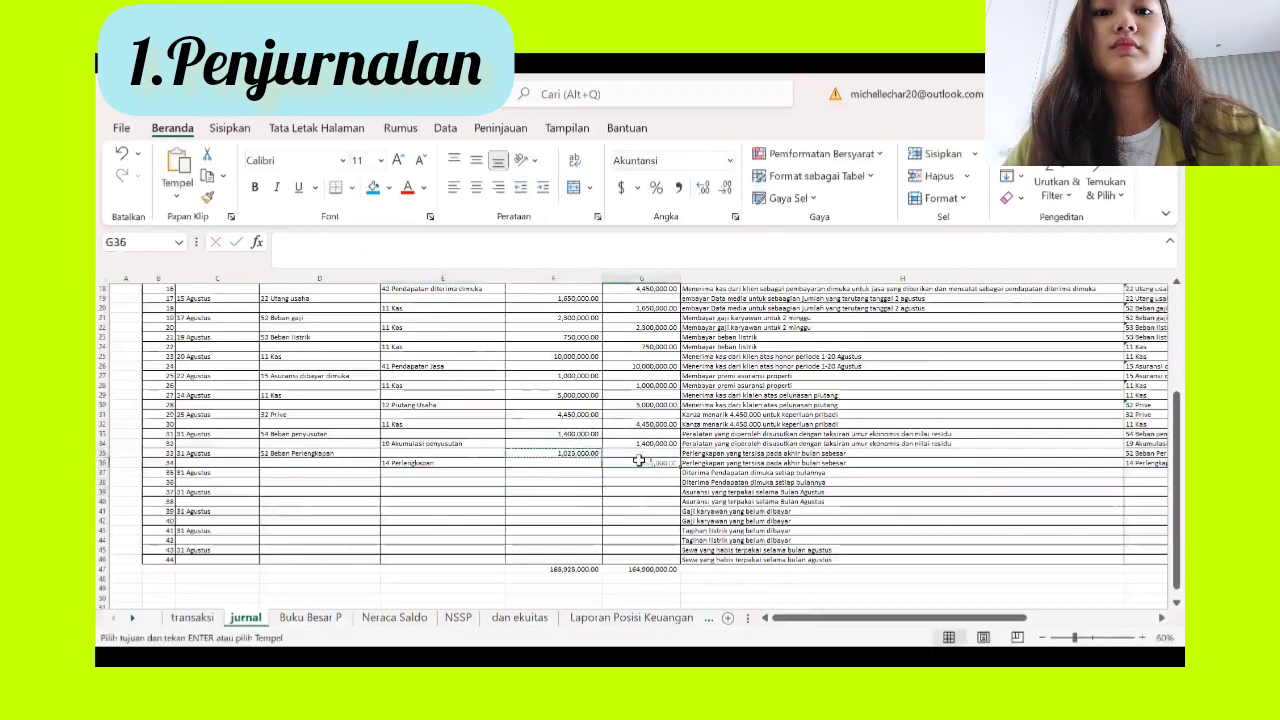
{"action": "key", "text": "ctrl+v"}
{"action": "left_click", "coordinate": [552, 500]}
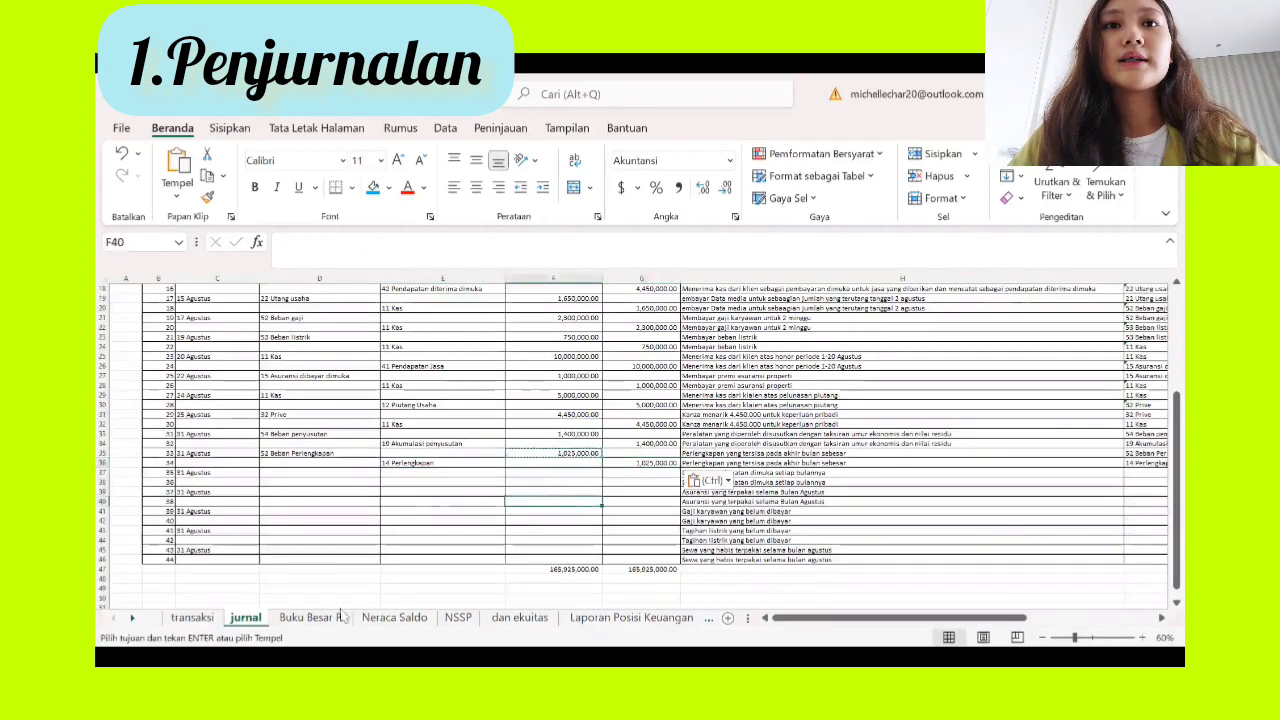
Step: Consult adjustment item c on the Neraca Saldo sheet and set the journal's debit account in D37 to 41 Pendapatan Jasa
{"action": "left_click", "coordinate": [394, 617]}
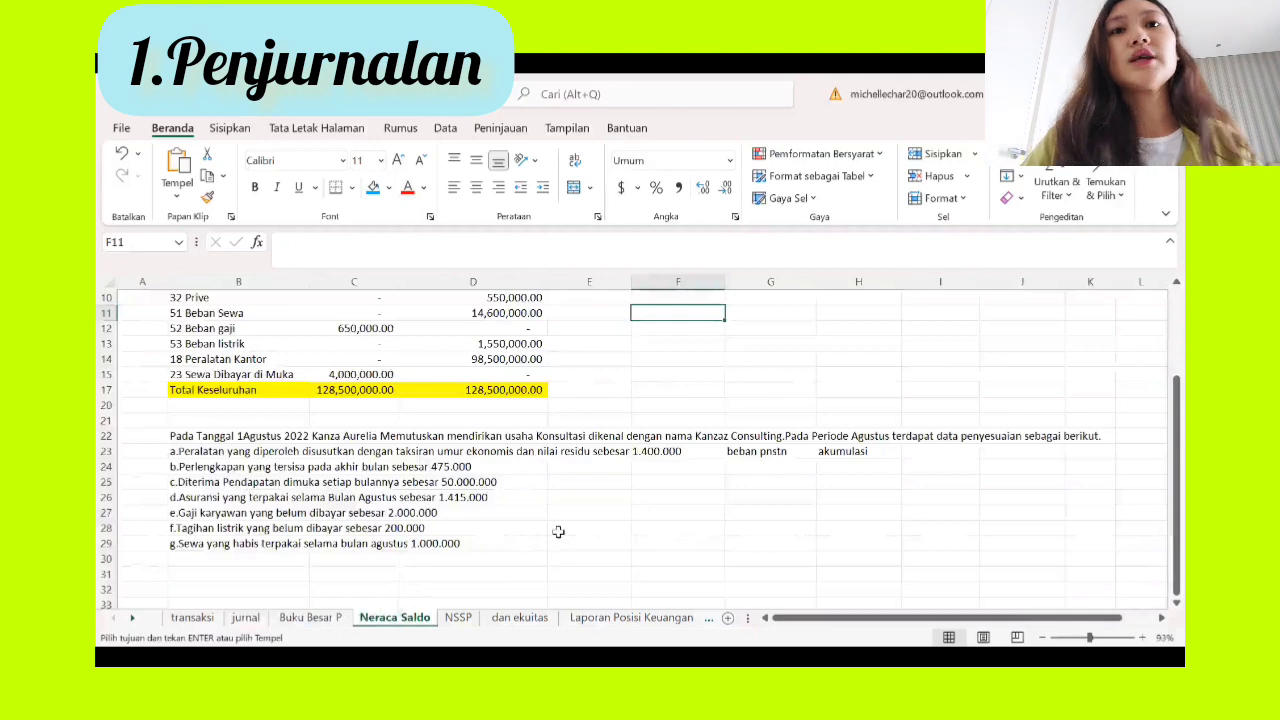
{"action": "left_click", "coordinate": [249, 619]}
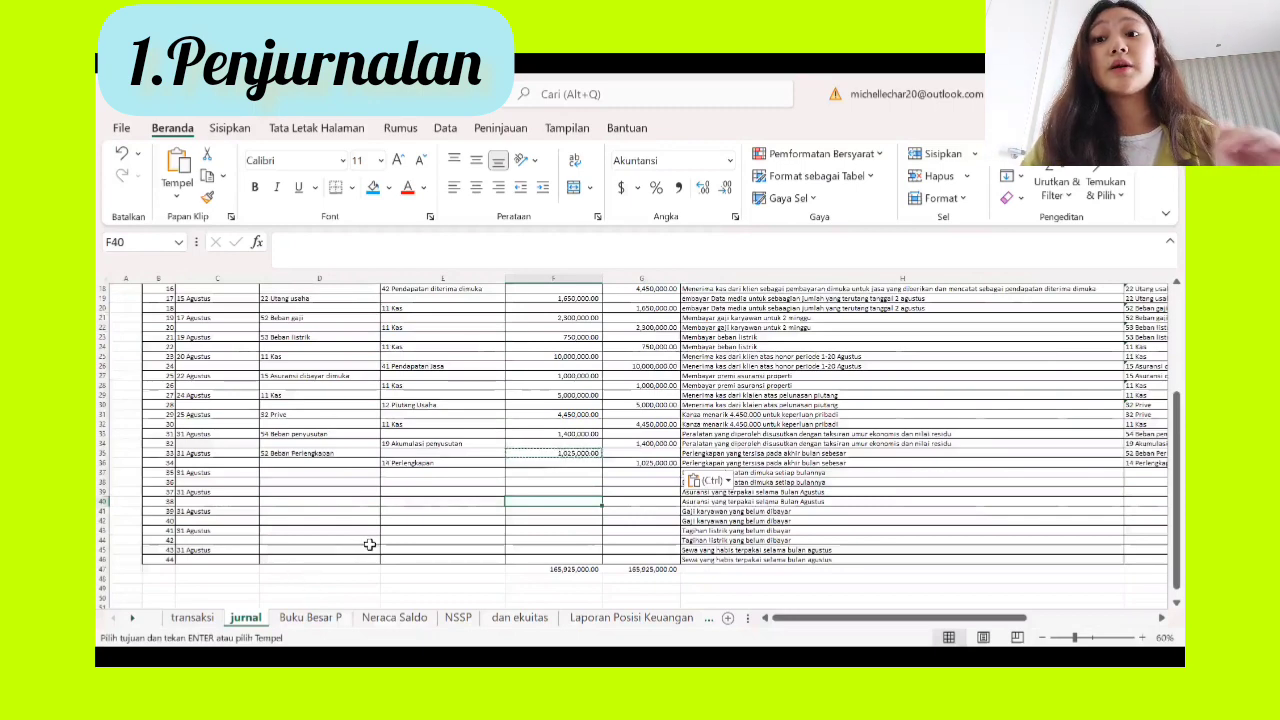
{"action": "left_click", "coordinate": [321, 464]}
{"action": "left_click", "coordinate": [327, 471]}
{"action": "left_click", "coordinate": [386, 477]}
{"action": "left_click", "coordinate": [363, 475]}
{"action": "left_click", "coordinate": [385, 473]}
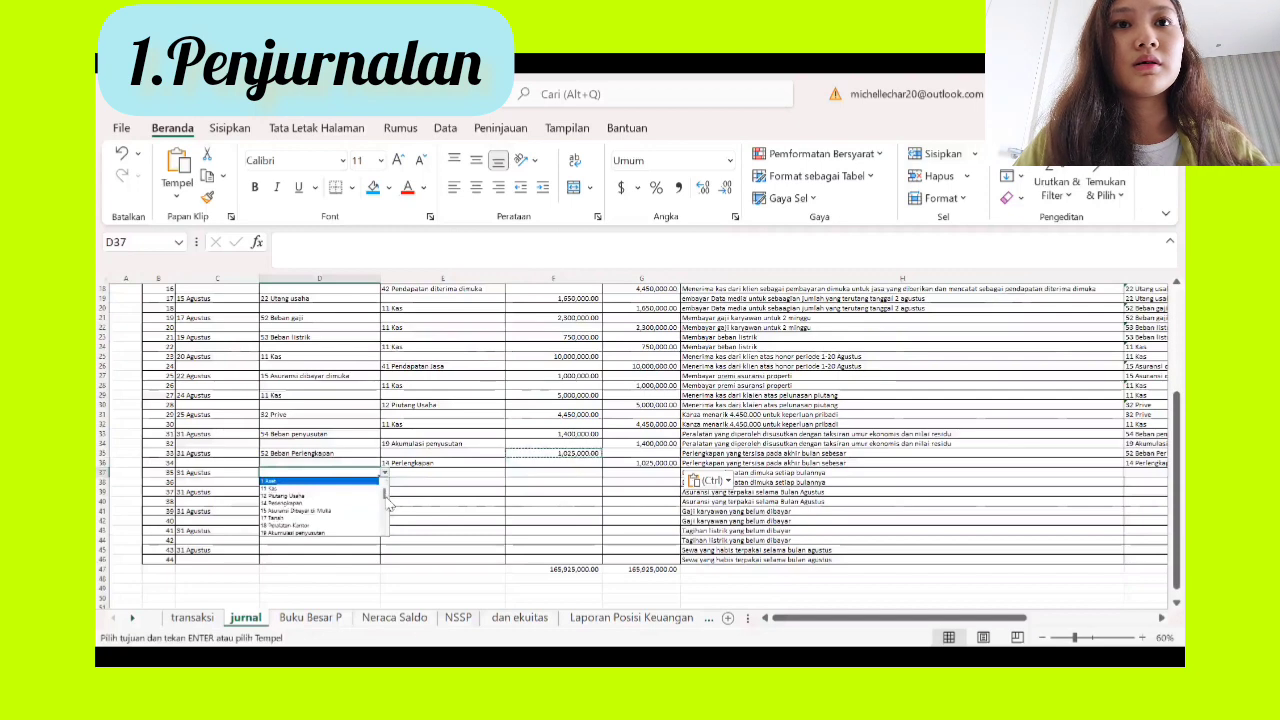
{"action": "scroll", "coordinate": [390, 507], "scroll_direction": "down", "scroll_amount": 2}
{"action": "scroll", "coordinate": [391, 515], "scroll_direction": "down", "scroll_amount": 2}
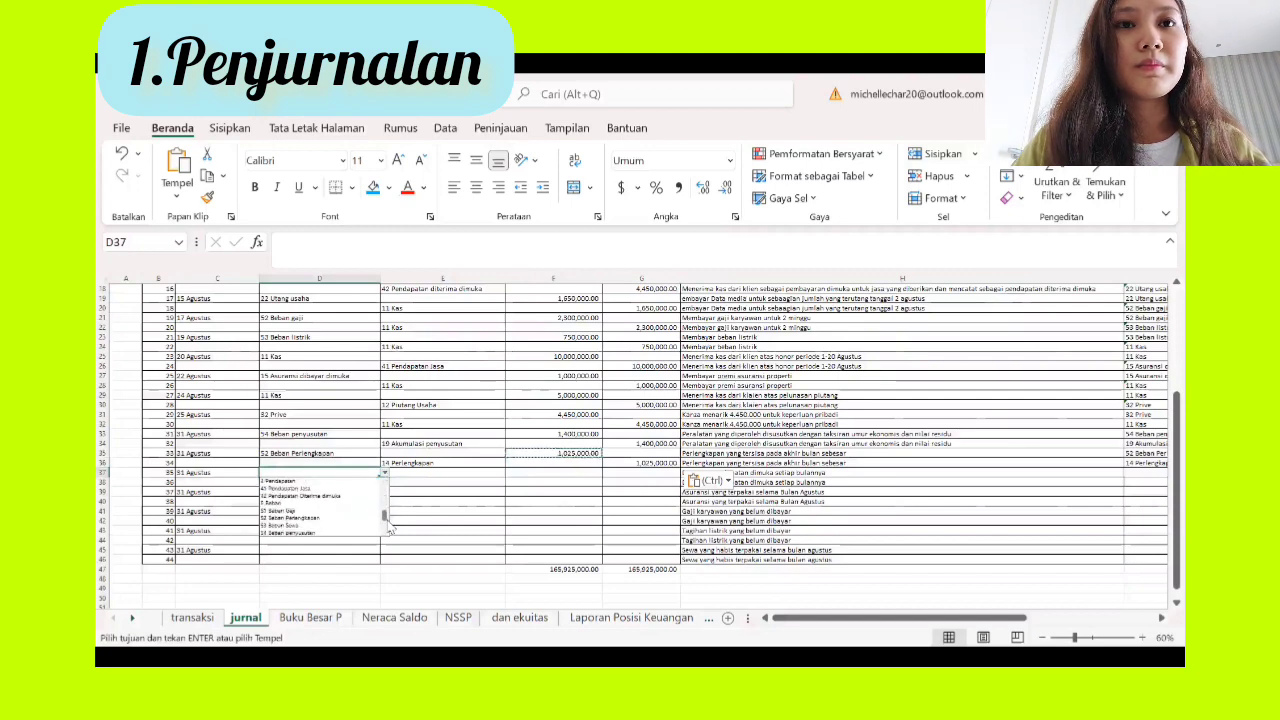
{"action": "left_click", "coordinate": [330, 488]}
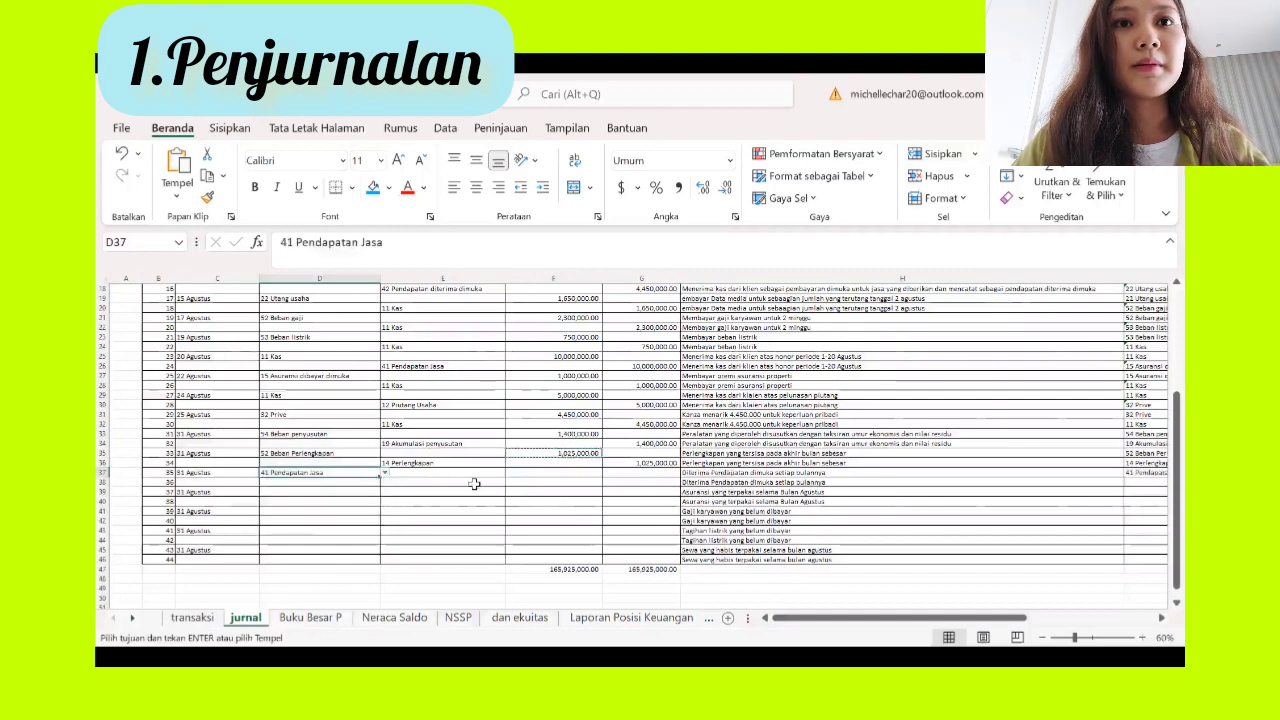
Step: Set the credit account in E38, paired with the 41 Pendapatan Jasa debit, to 42 Pendapatan Diterima dimuka
{"action": "left_click", "coordinate": [493, 483]}
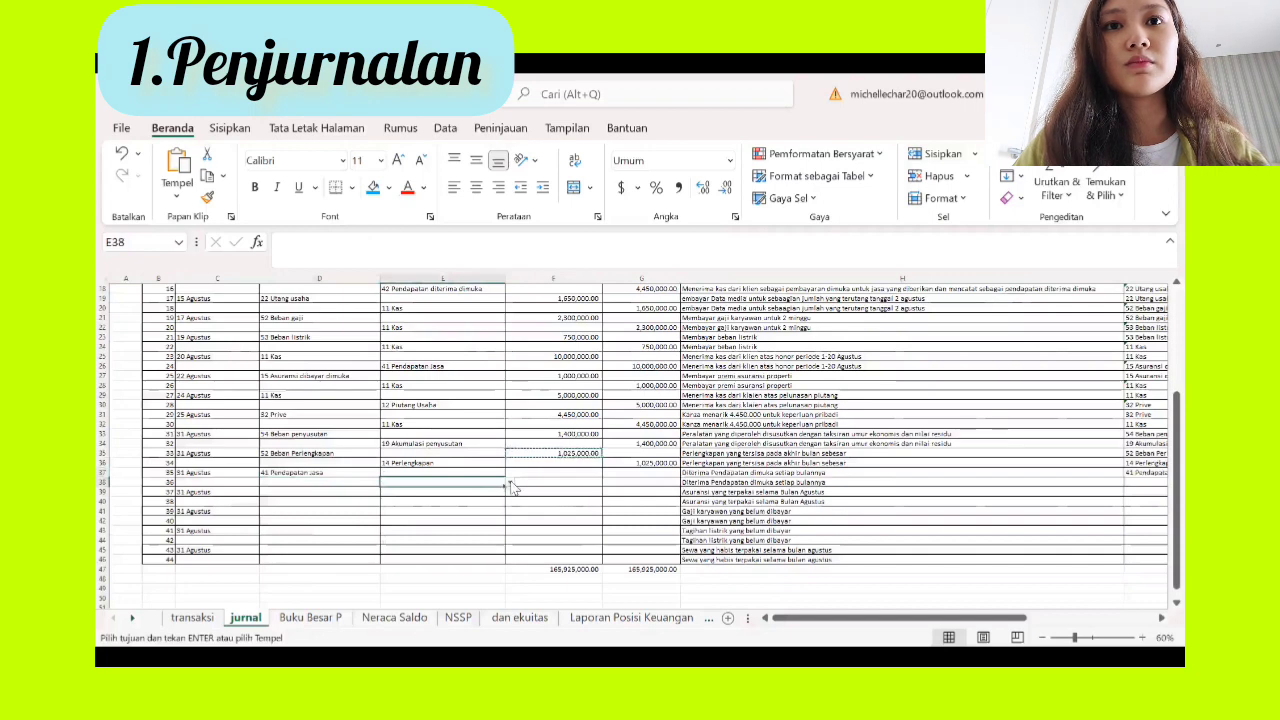
{"action": "left_click", "coordinate": [510, 486]}
{"action": "scroll", "coordinate": [510, 512], "scroll_direction": "down", "scroll_amount": 2}
{"action": "scroll", "coordinate": [509, 513], "scroll_direction": "down", "scroll_amount": 3}
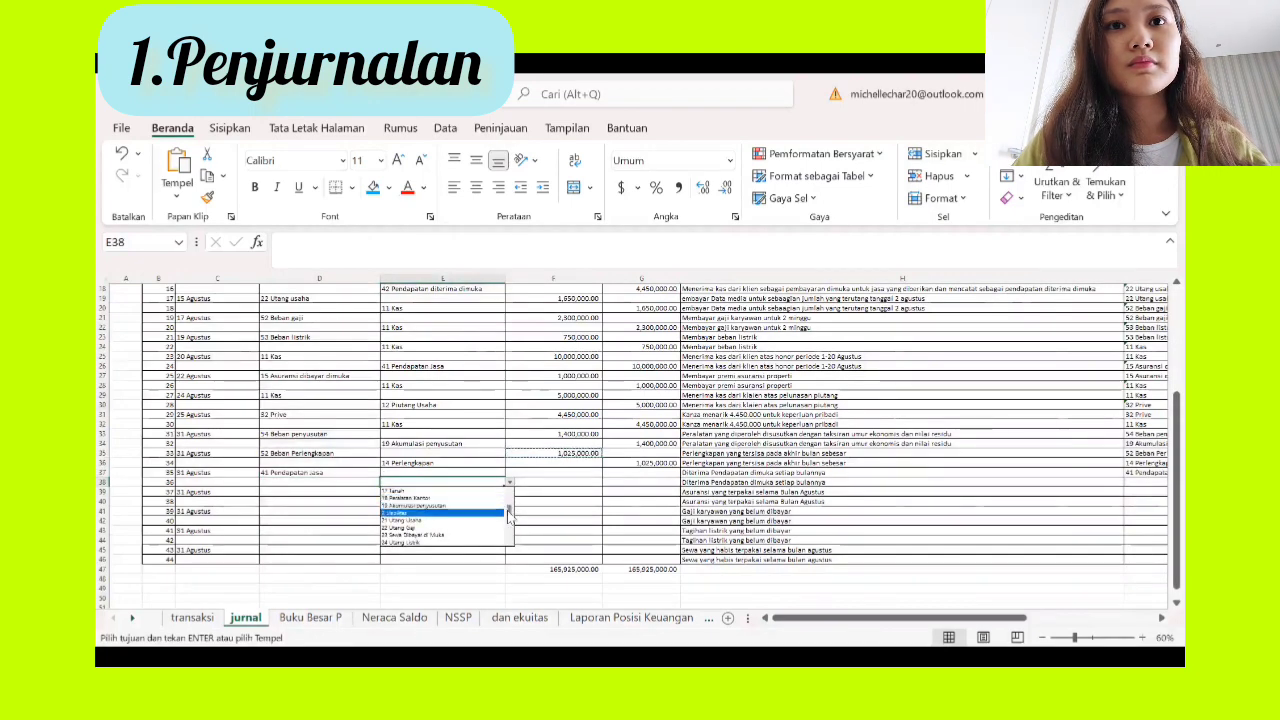
{"action": "scroll", "coordinate": [509, 513], "scroll_direction": "up", "scroll_amount": 3}
{"action": "scroll", "coordinate": [510, 512], "scroll_direction": "down", "scroll_amount": 2}
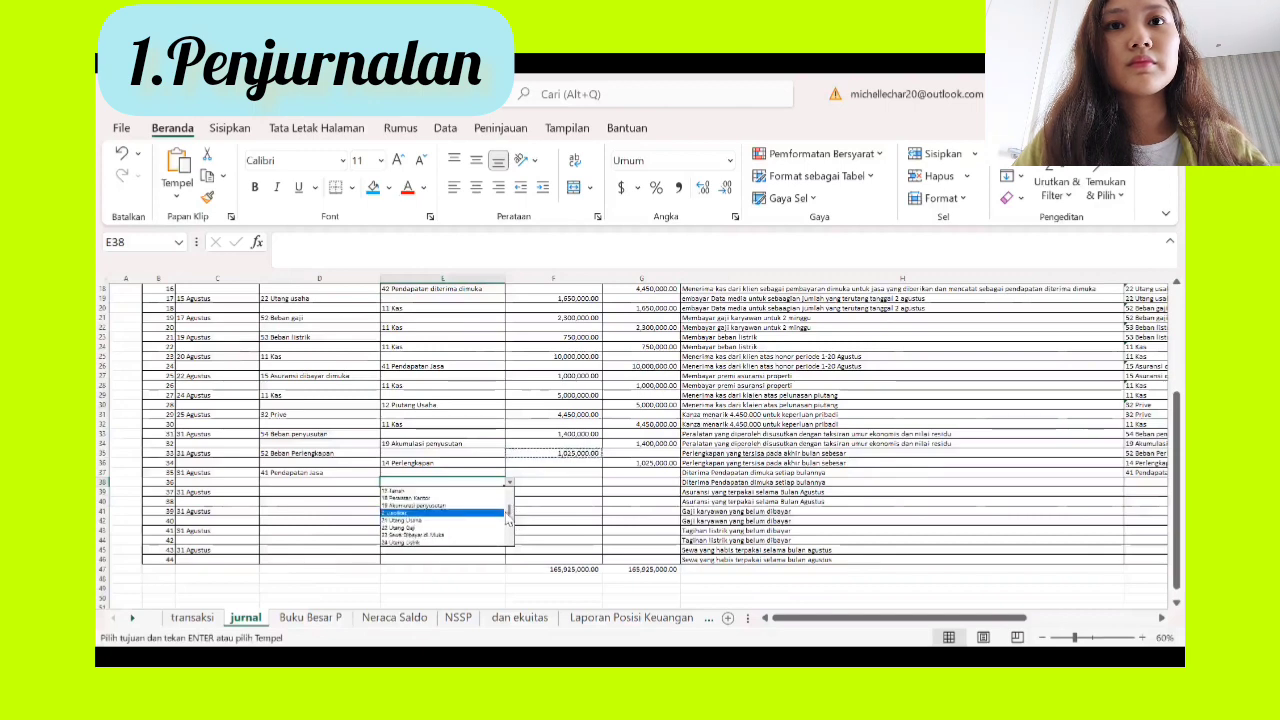
{"action": "scroll", "coordinate": [509, 517], "scroll_direction": "down", "scroll_amount": 3}
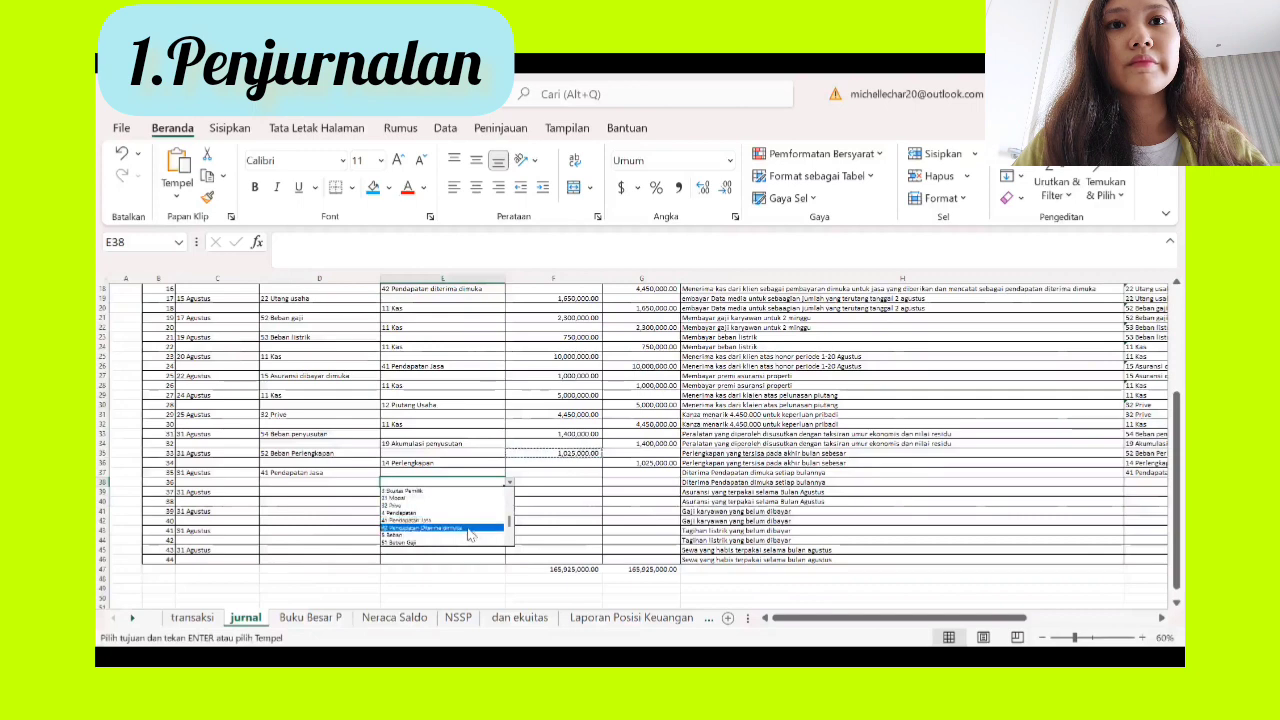
{"action": "left_click", "coordinate": [470, 528]}
Step: Enter 50000000 as the debit amount in F37 and copy it to the credit cell G38
{"action": "left_click", "coordinate": [517, 469]}
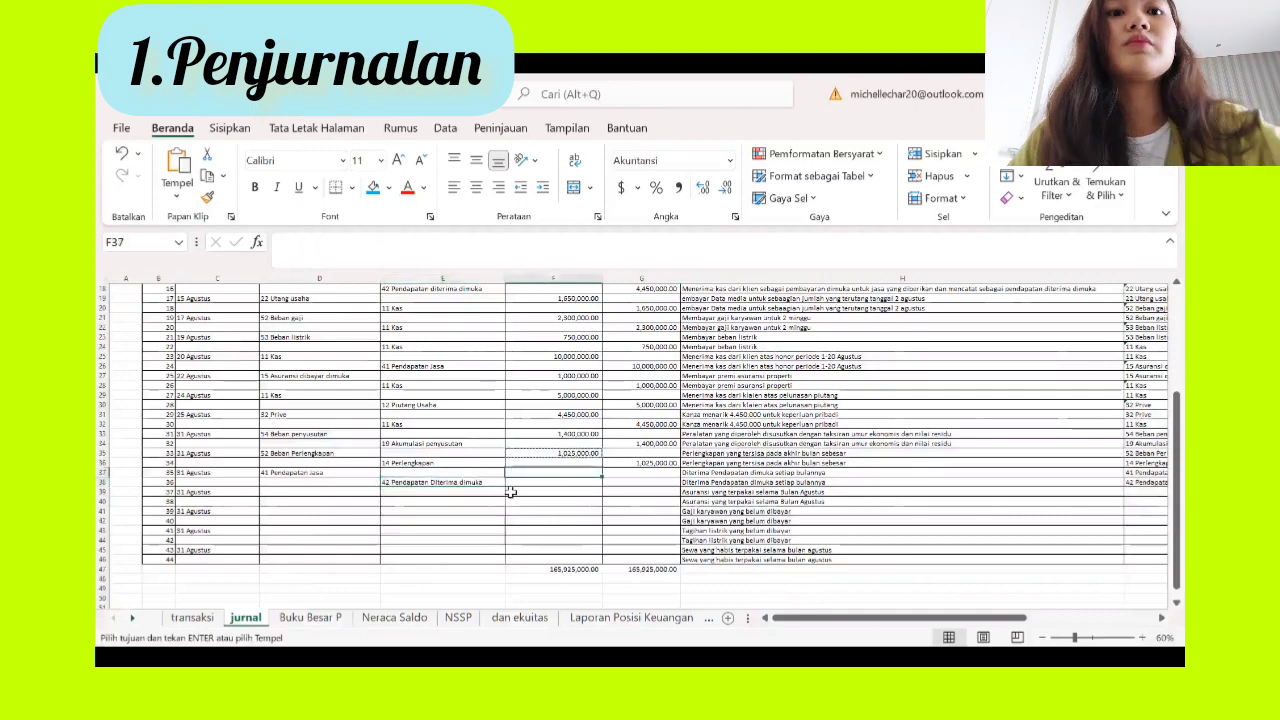
{"action": "type", "text": "5000000"}
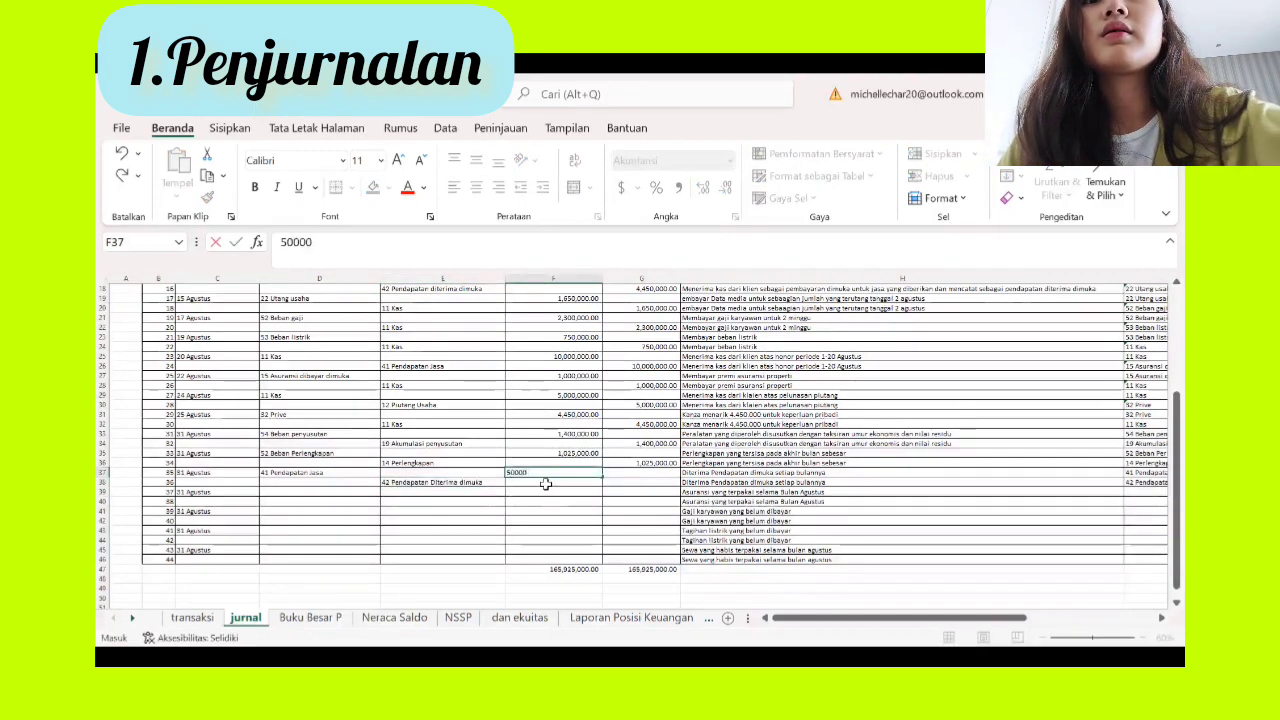
{"action": "left_click", "coordinate": [550, 487]}
{"action": "left_click", "coordinate": [577, 472]}
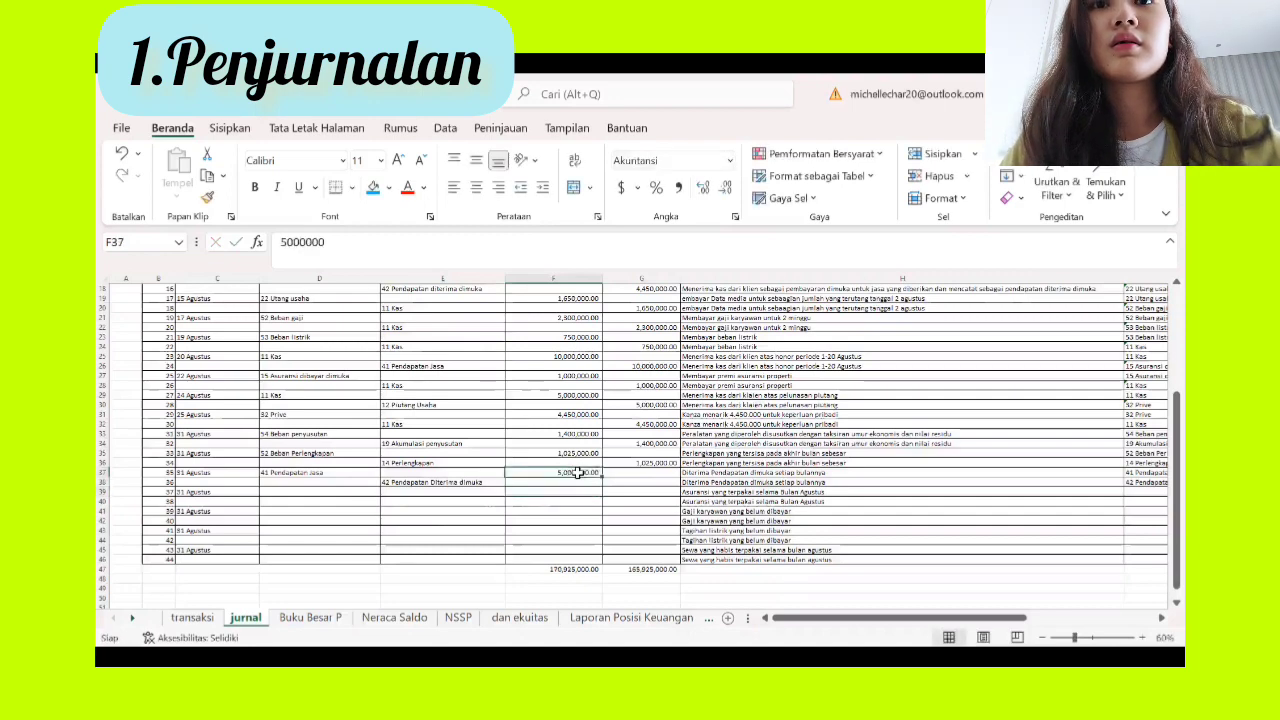
{"action": "double_click", "coordinate": [579, 474]}
{"action": "type", "text": "0"}
{"action": "left_click", "coordinate": [531, 539]}
{"action": "left_click", "coordinate": [561, 472]}
{"action": "key", "text": "ctrl+c"}
{"action": "left_click", "coordinate": [612, 481]}
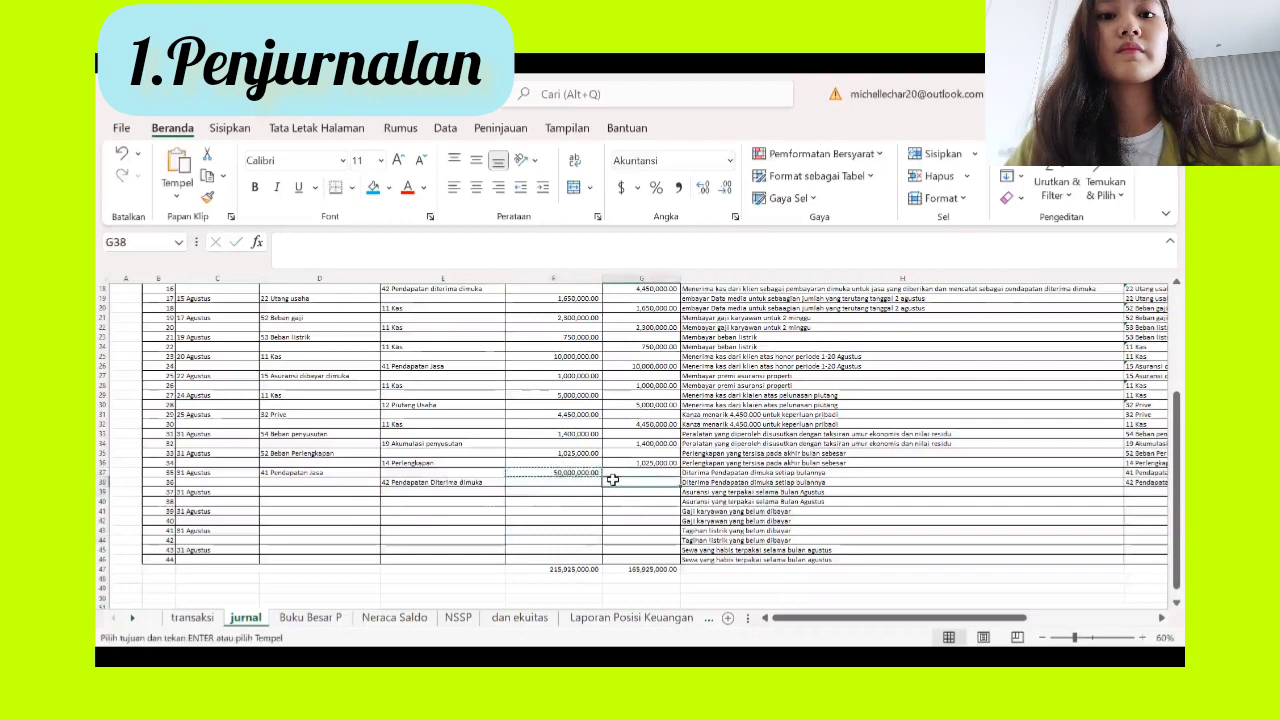
Step: Consult adjustment item d on the Neraca Saldo sheet and set the journal's debit account in D39 to 55 Beban Asuransi
{"action": "left_click", "coordinate": [394, 617]}
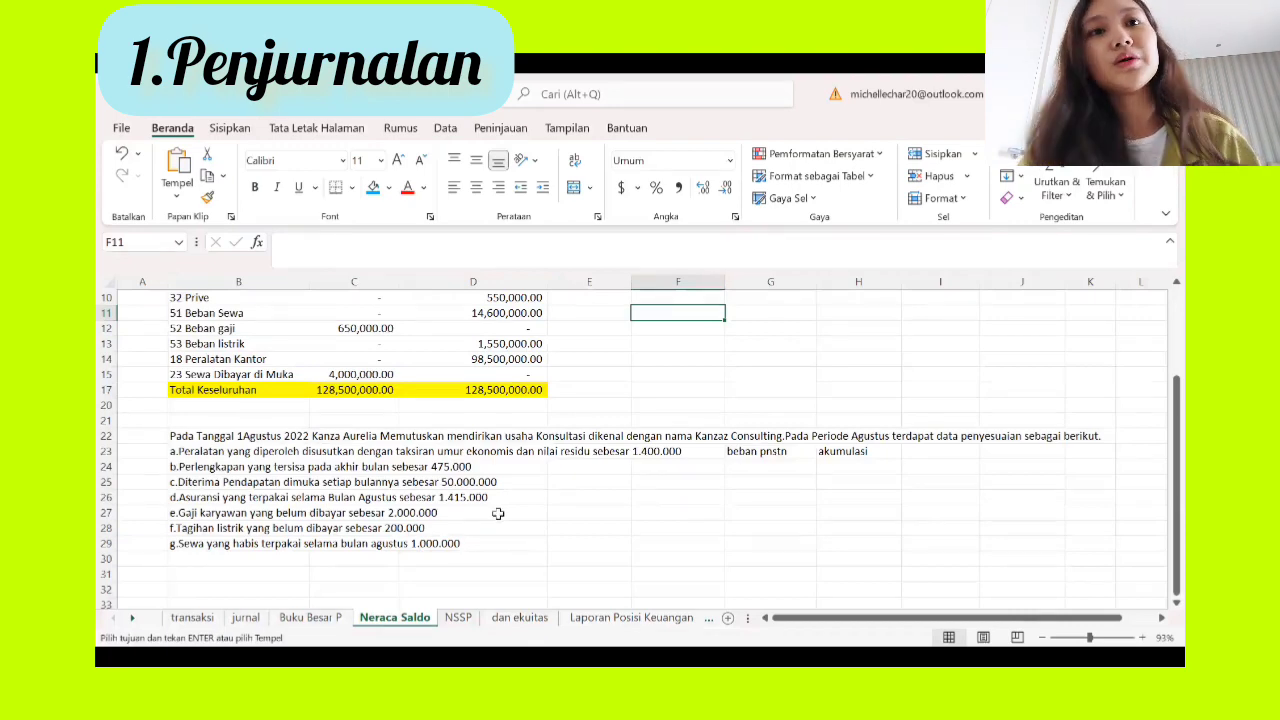
{"action": "scroll", "coordinate": [497, 510], "scroll_direction": "up", "scroll_amount": 3}
{"action": "scroll", "coordinate": [497, 508], "scroll_direction": "down", "scroll_amount": 1}
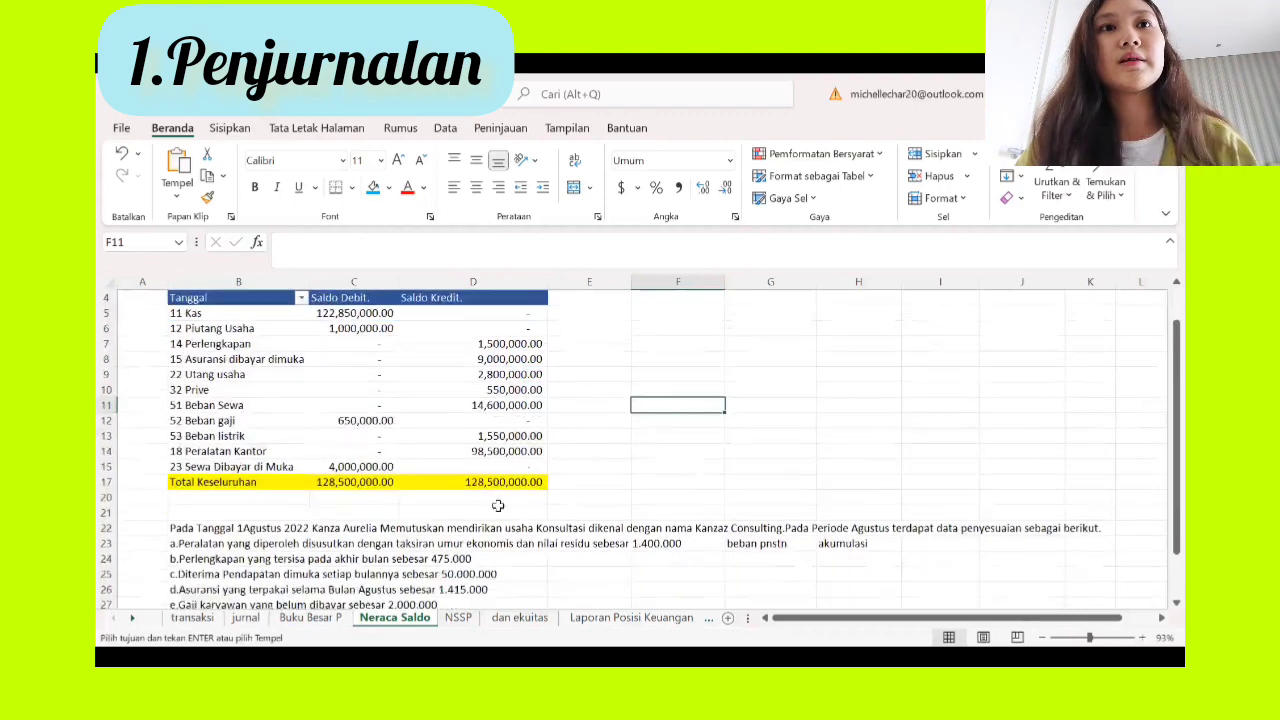
{"action": "scroll", "coordinate": [497, 506], "scroll_direction": "down", "scroll_amount": 2}
{"action": "scroll", "coordinate": [497, 506], "scroll_direction": "up", "scroll_amount": 1}
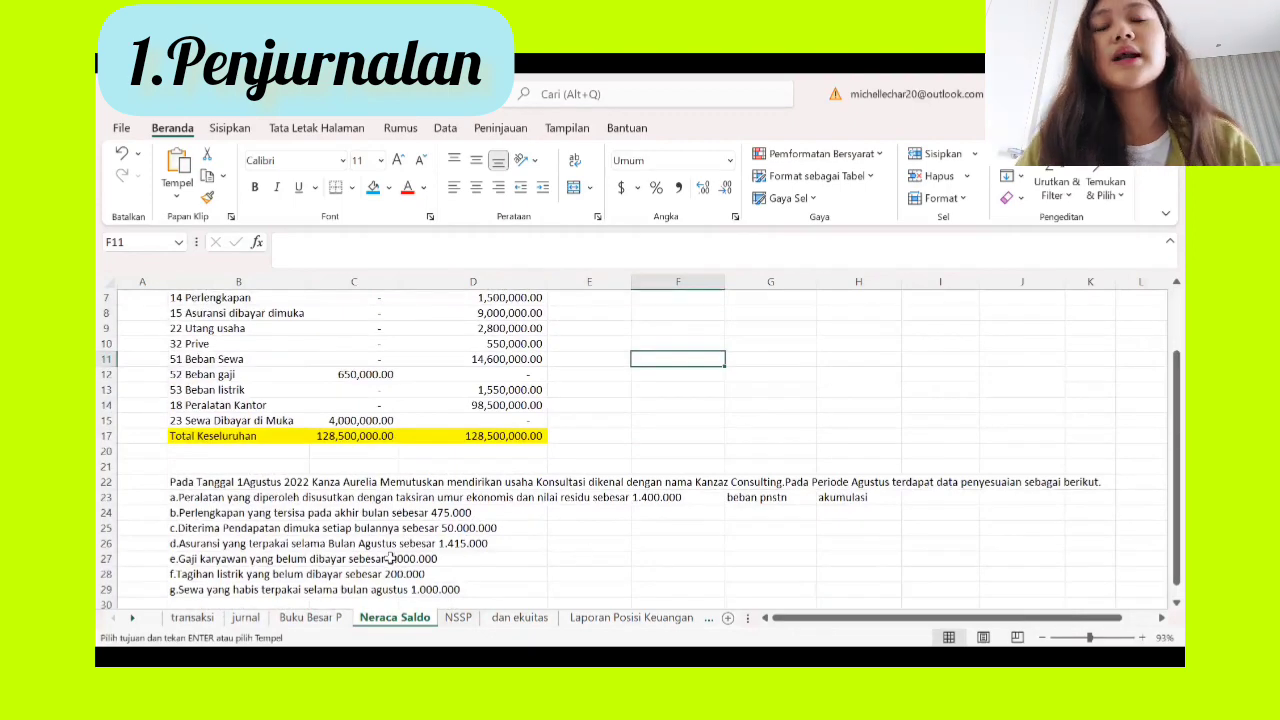
{"action": "scroll", "coordinate": [513, 538], "scroll_direction": "down", "scroll_amount": 1}
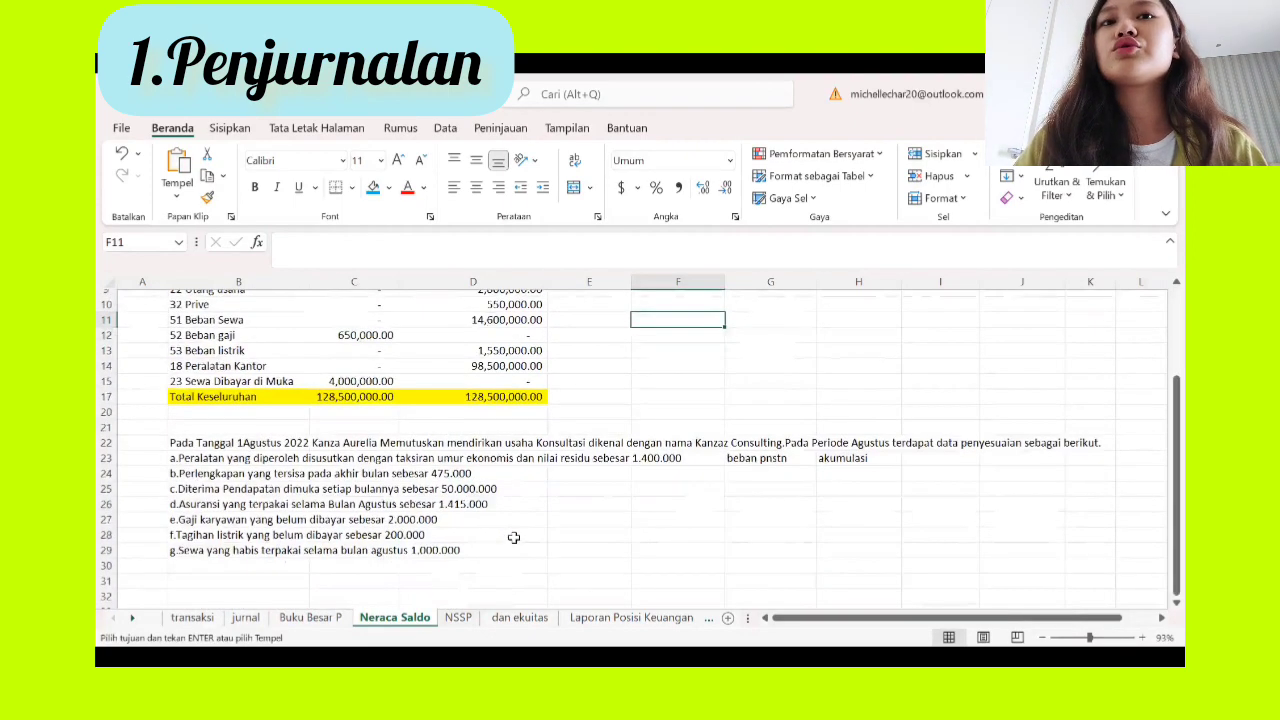
{"action": "scroll", "coordinate": [513, 538], "scroll_direction": "down", "scroll_amount": 1}
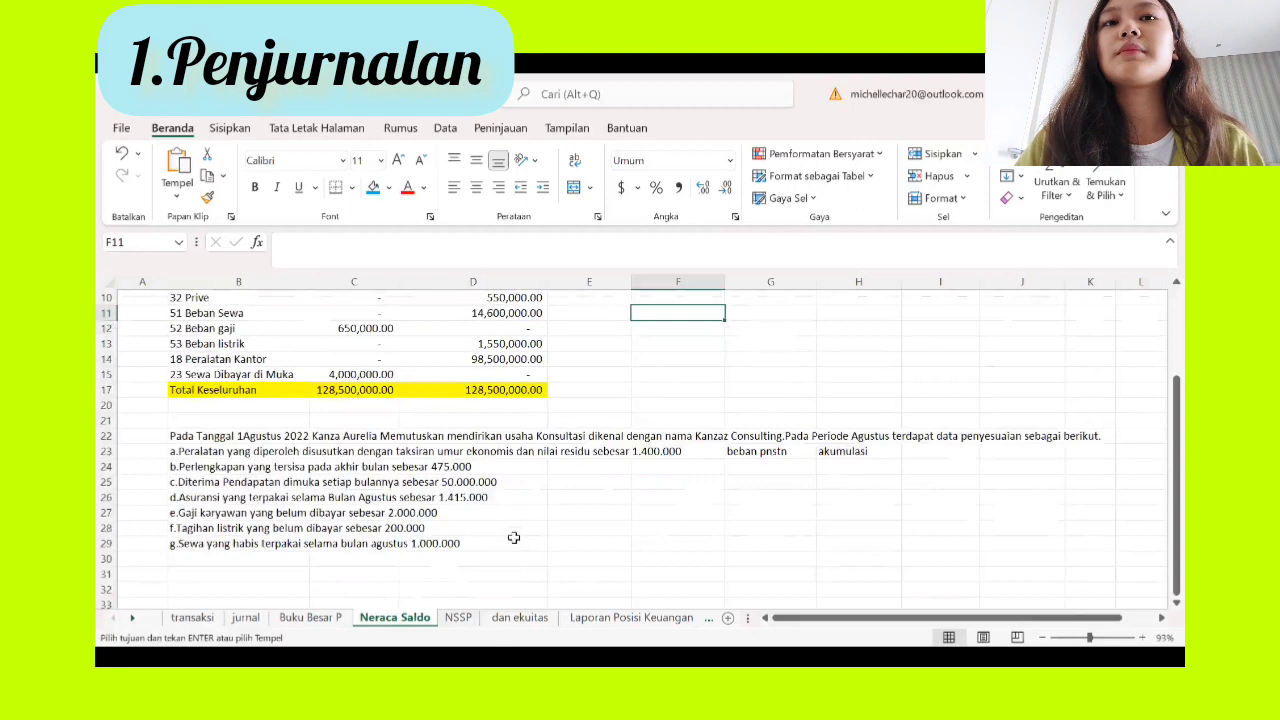
{"action": "left_click", "coordinate": [245, 617]}
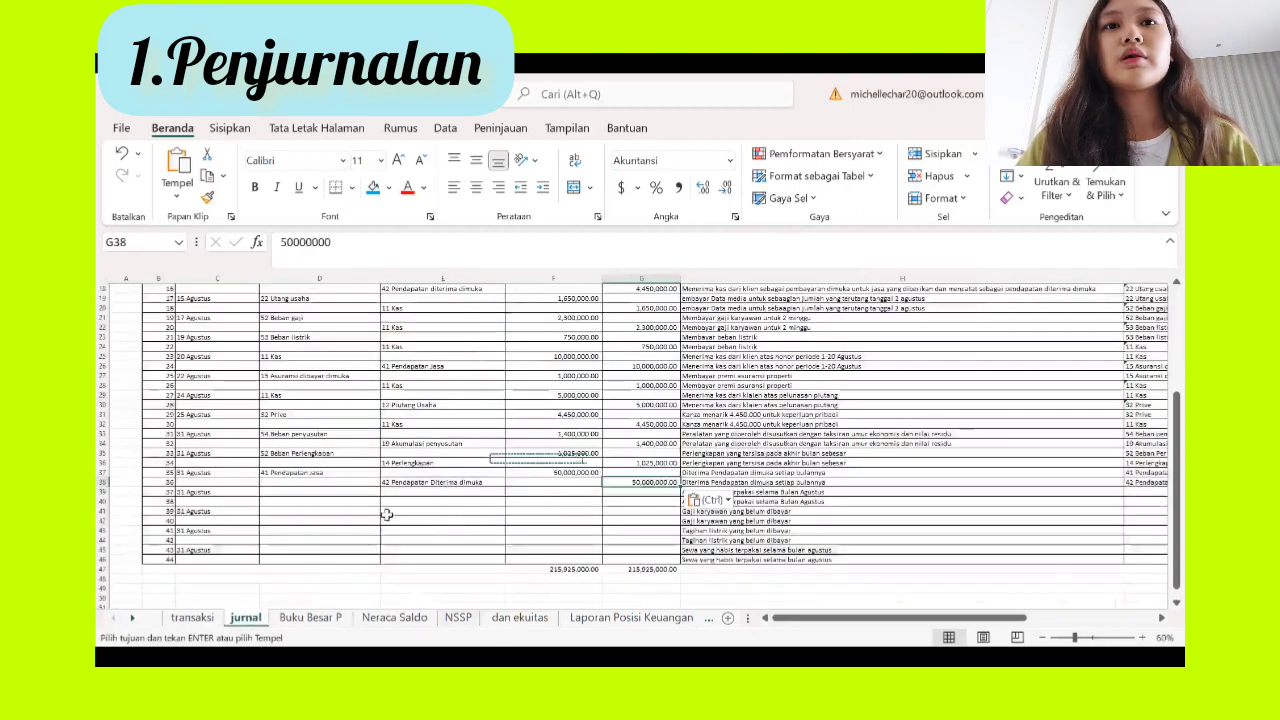
{"action": "left_click", "coordinate": [548, 493]}
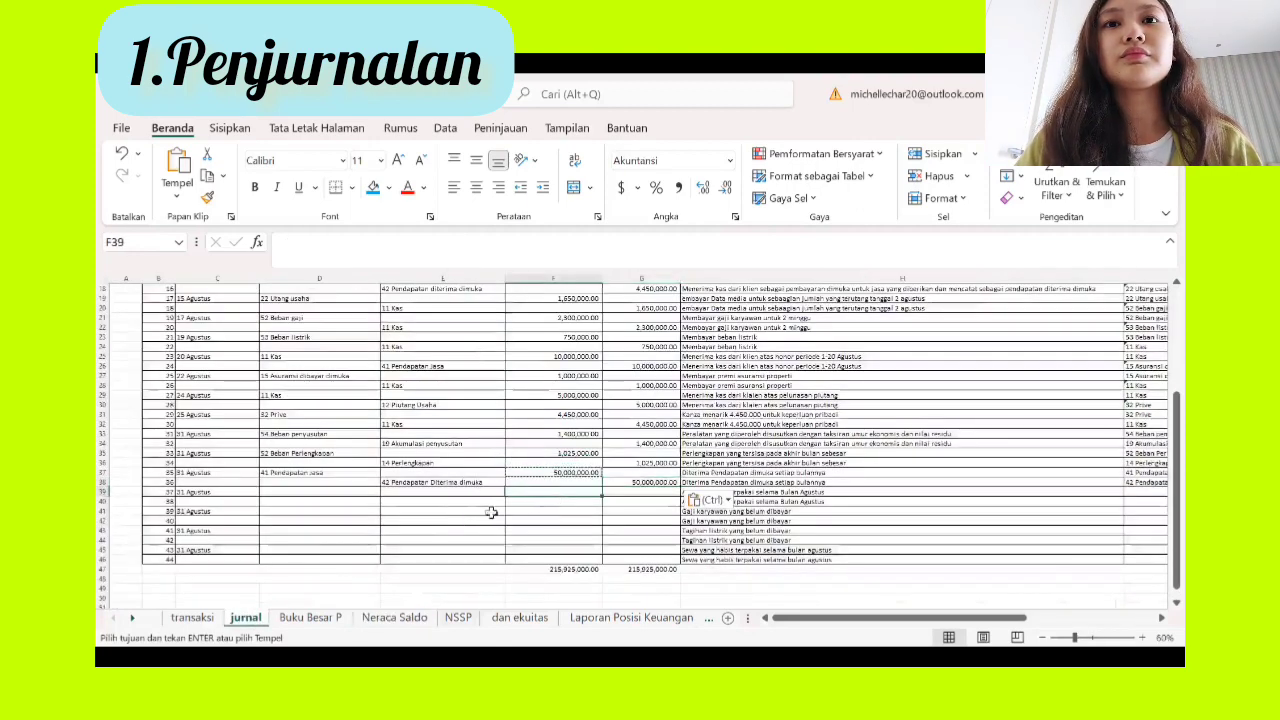
{"action": "left_click", "coordinate": [312, 491]}
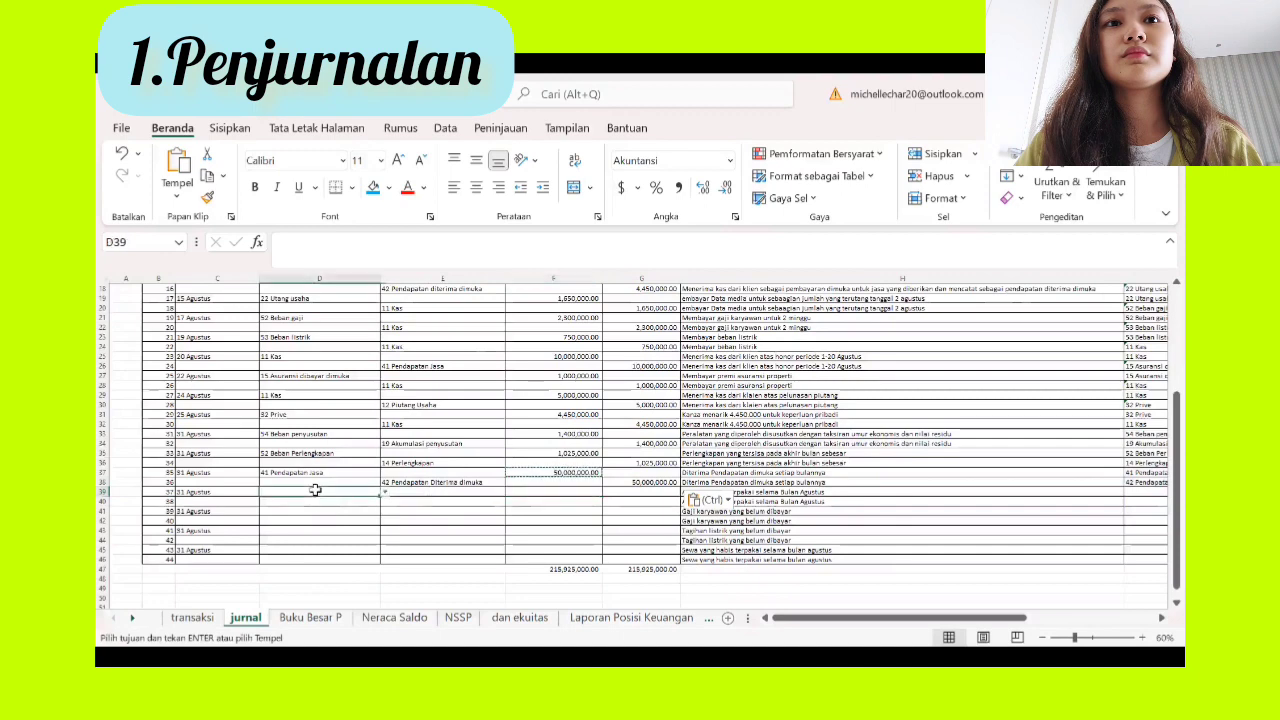
{"action": "left_click", "coordinate": [385, 493]}
{"action": "left_click_drag", "start_coordinate": [383, 519], "coordinate": [384, 552]}
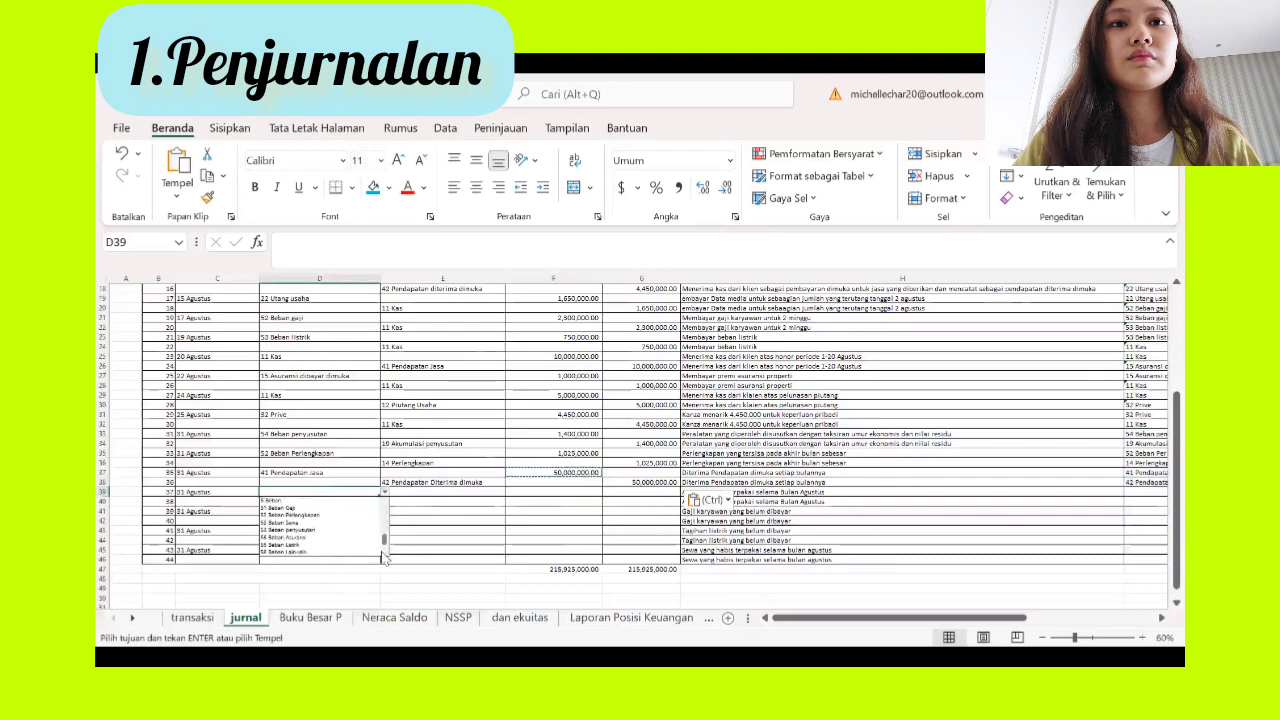
{"action": "left_click", "coordinate": [300, 537]}
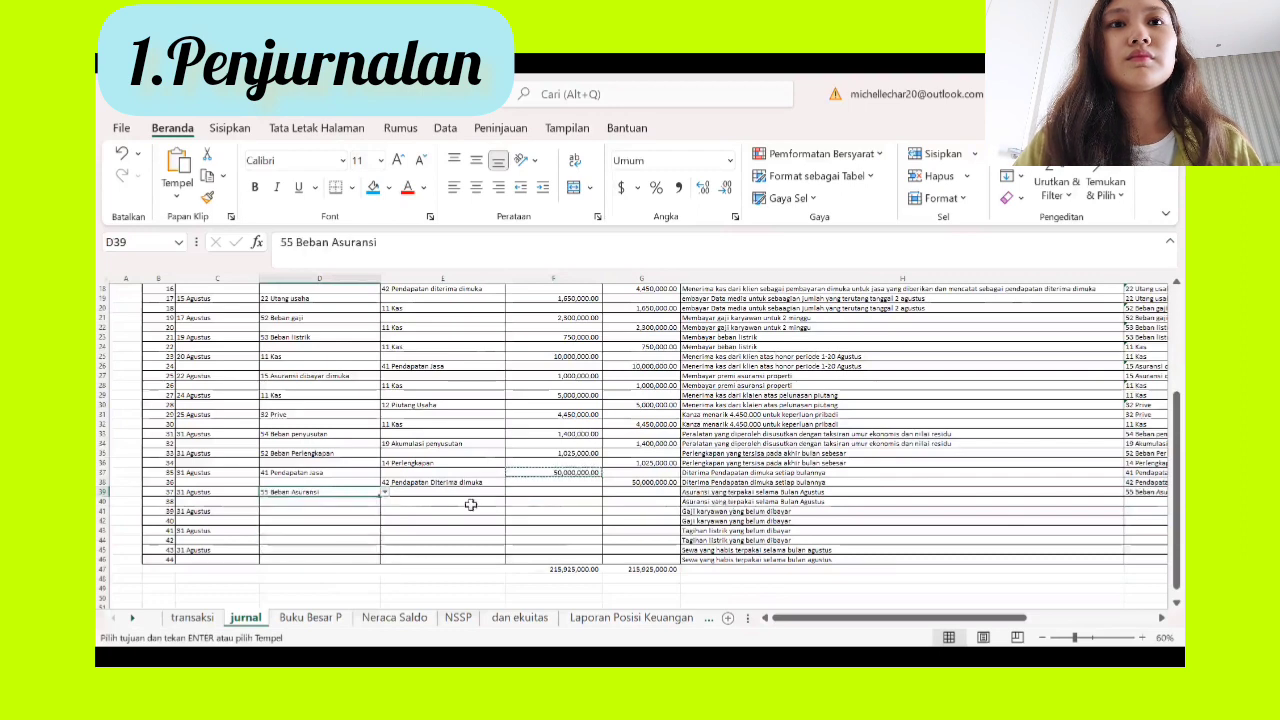
Step: Set the credit account of the insurance entry in E40 to 15 Asuransi Dibayar di Muka
{"action": "left_click", "coordinate": [478, 502]}
{"action": "left_click", "coordinate": [510, 503]}
{"action": "mouse_move", "coordinate": [510, 522]}
{"action": "left_mouse_down"}
{"action": "mouse_move", "coordinate": [509, 567]}
{"action": "mouse_move", "coordinate": [510, 541]}
{"action": "left_mouse_up"}
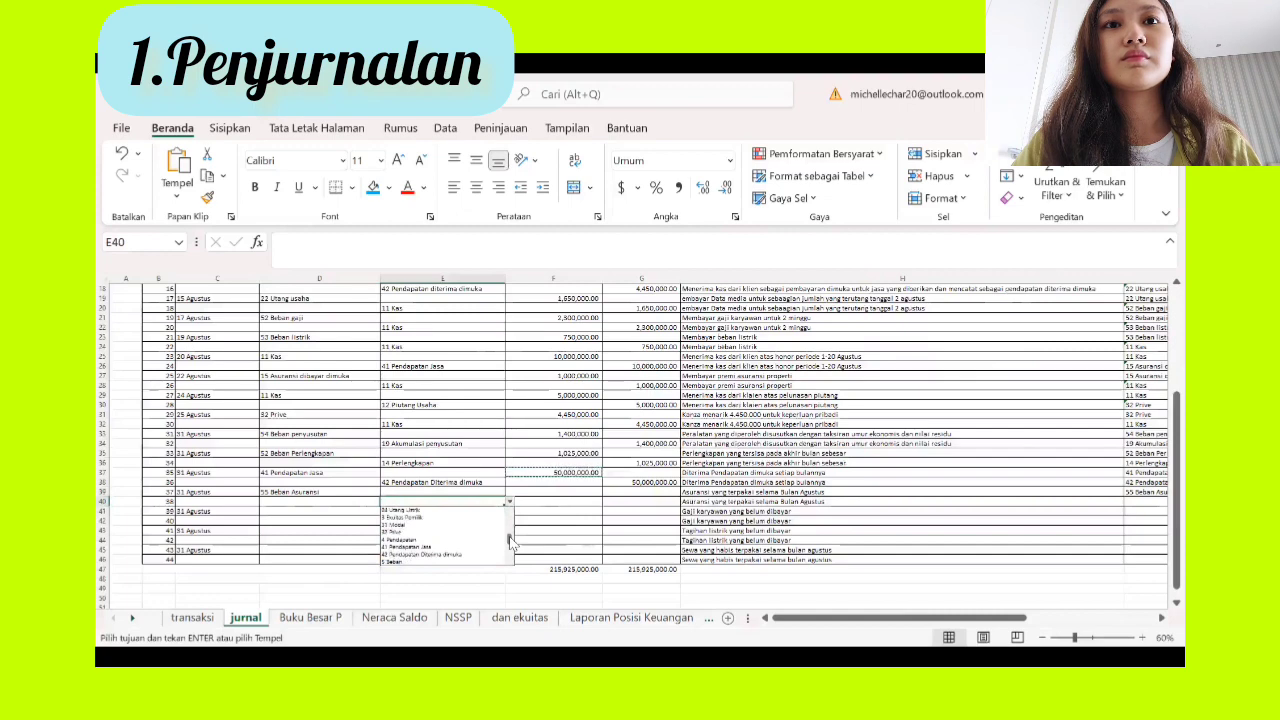
{"action": "left_click_drag", "start_coordinate": [512, 551], "coordinate": [514, 560]}
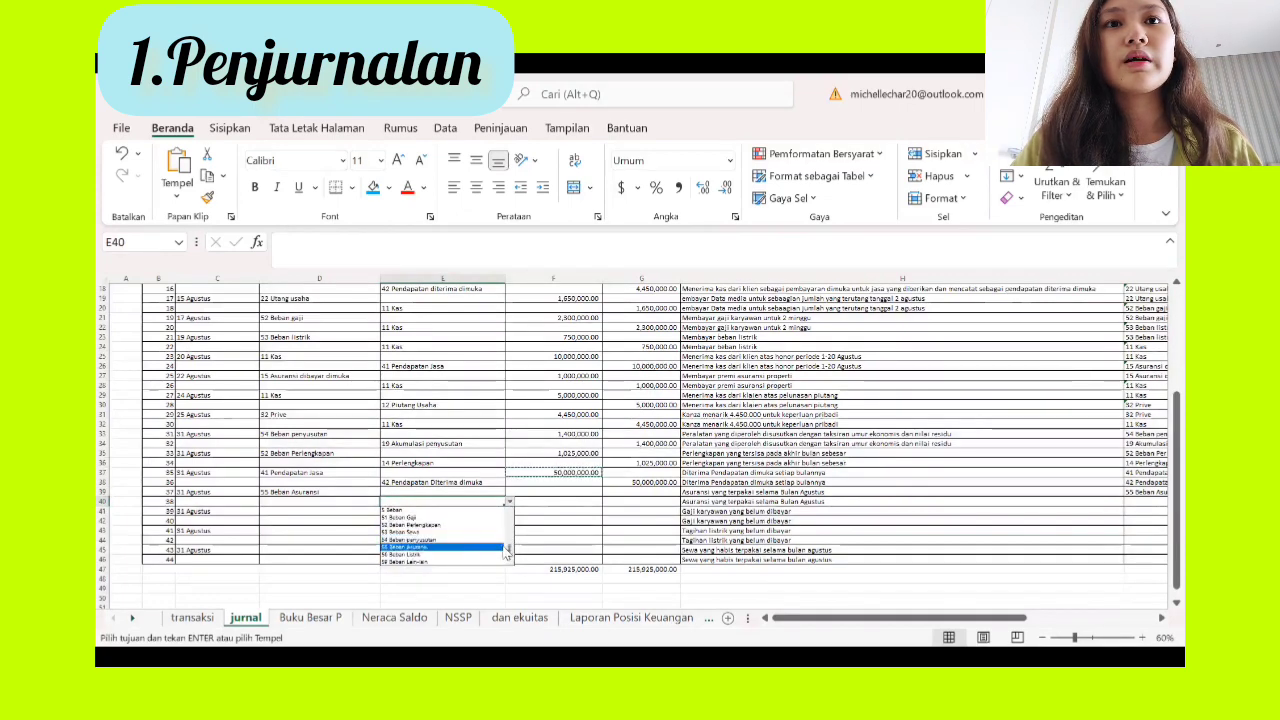
{"action": "left_click_drag", "start_coordinate": [510, 557], "coordinate": [512, 517]}
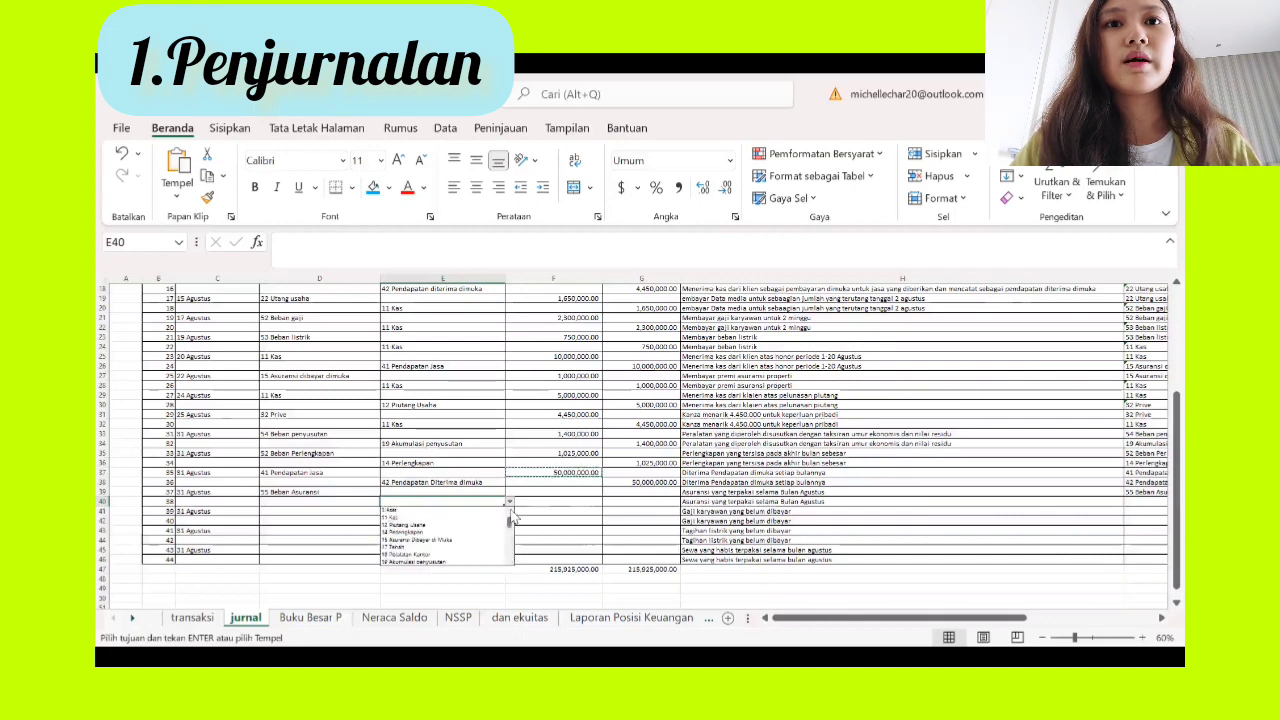
{"action": "left_click", "coordinate": [415, 539]}
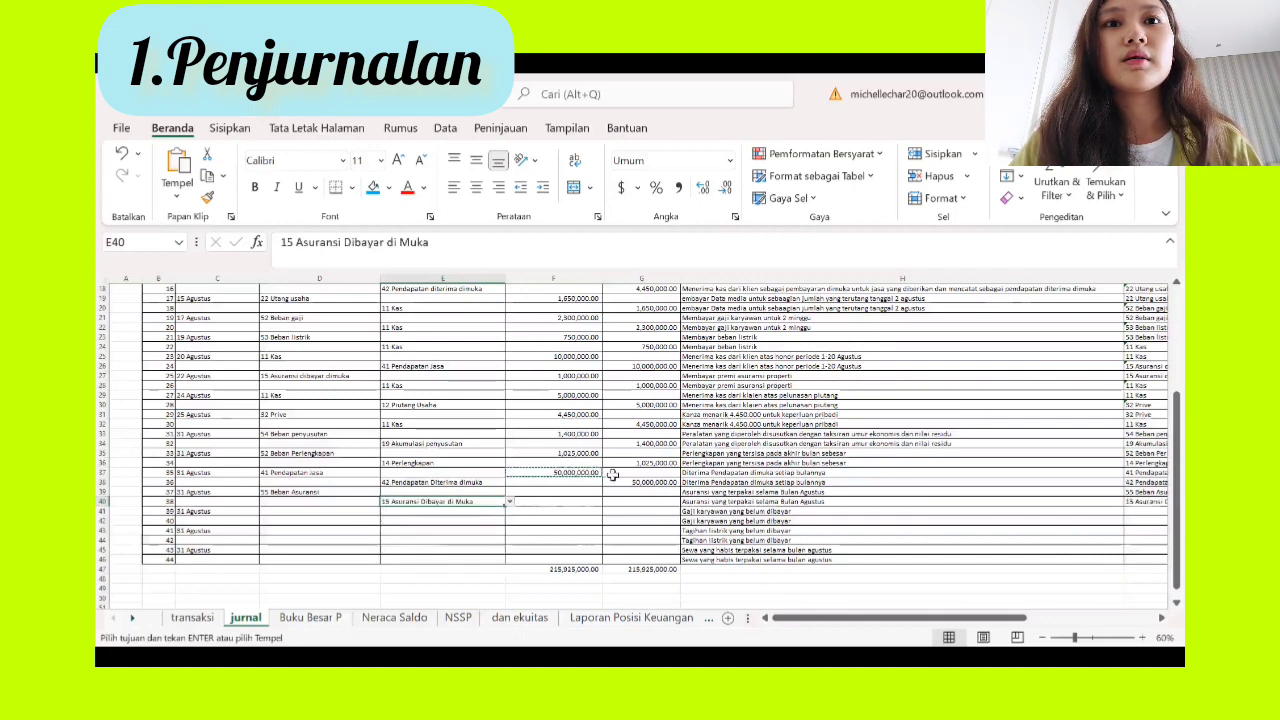
Step: Enter 1415000 as the insurance expense debit in F39
{"action": "left_click", "coordinate": [565, 494]}
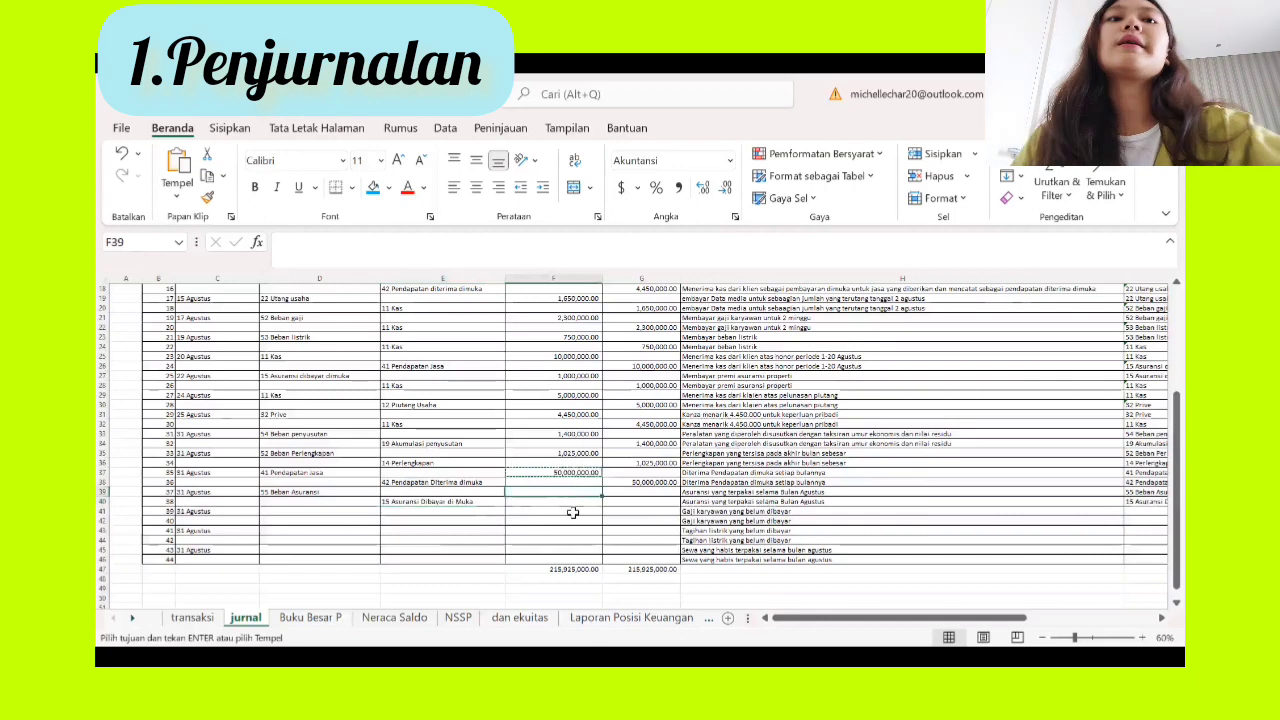
{"action": "type", "text": "14,"}
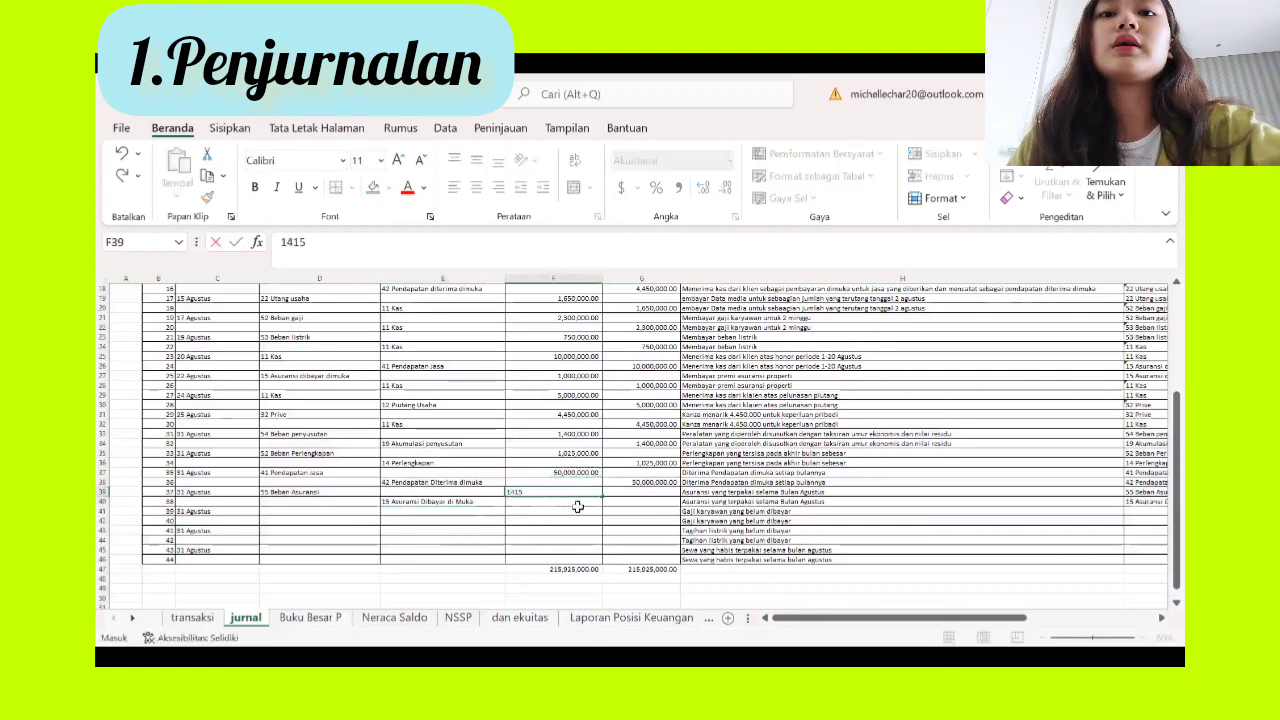
{"action": "type", "text": "150,000"}
{"action": "key", "text": "Return"}
{"action": "key", "text": "Return"}
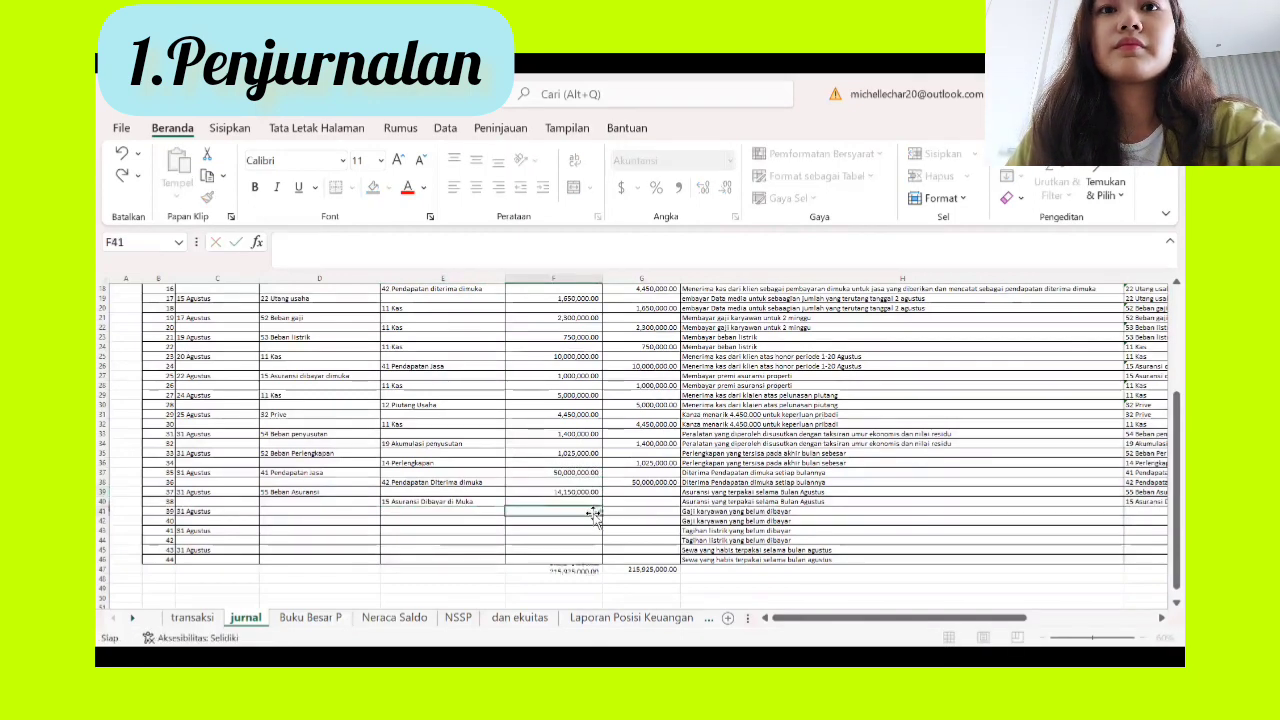
{"action": "left_click", "coordinate": [591, 494]}
{"action": "double_click", "coordinate": [595, 492]}
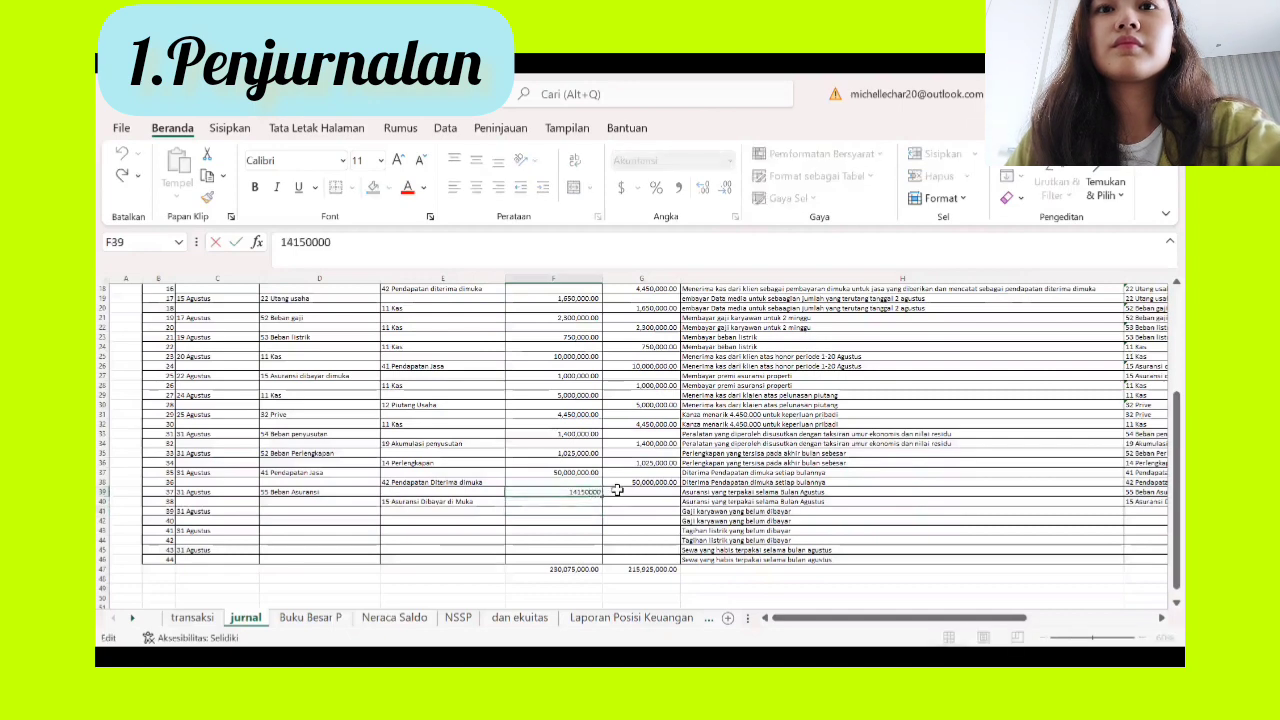
{"action": "key", "text": "BackSpace"}
{"action": "left_click", "coordinate": [579, 530]}
Step: Copy the insurance debit amount from F39 to the credit cell G40
{"action": "left_click", "coordinate": [579, 497]}
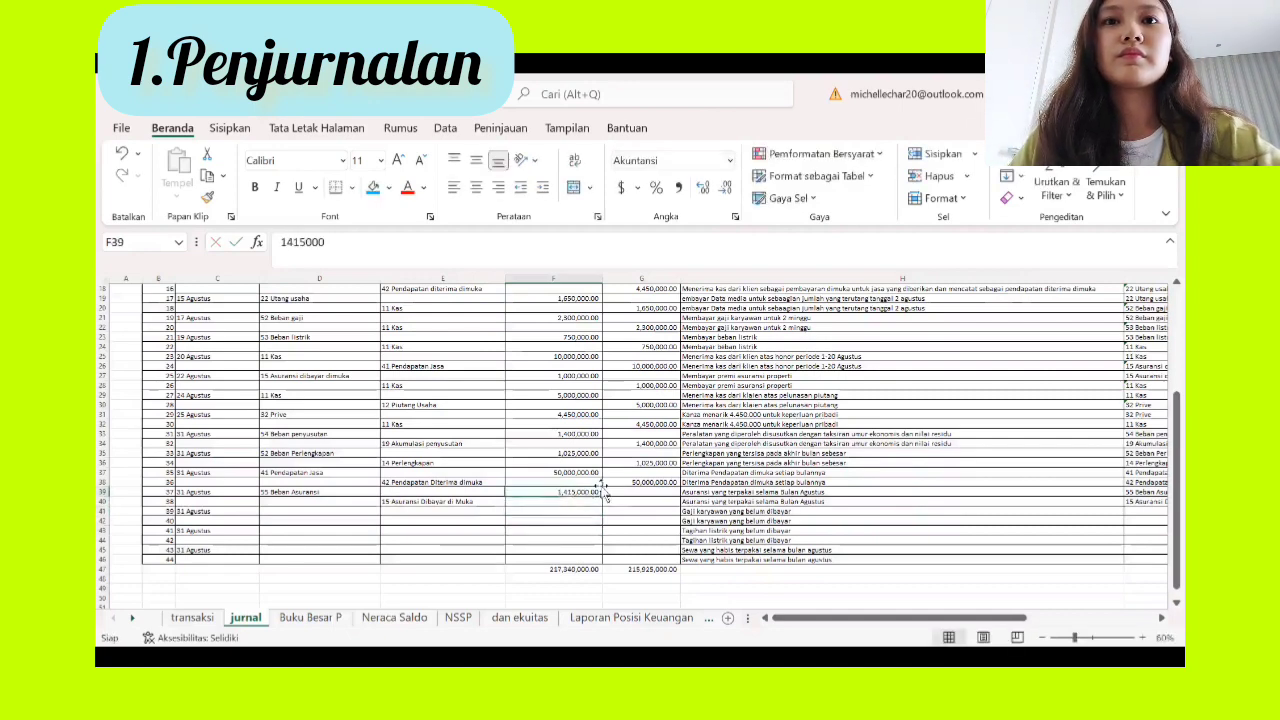
{"action": "key", "text": "ctrl+c"}
{"action": "left_click", "coordinate": [636, 509]}
{"action": "left_click", "coordinate": [633, 499]}
{"action": "key", "text": "ctrl+v"}
{"action": "key", "text": "Down"}
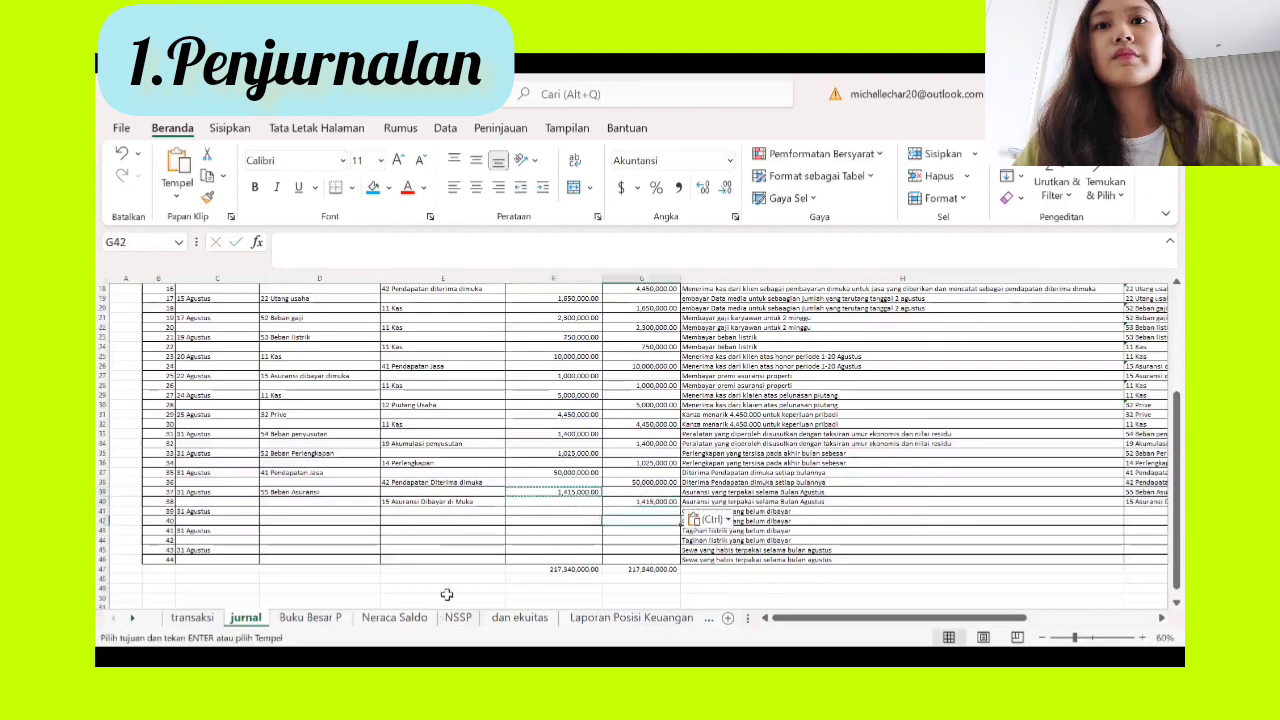
Step: Consult adjustment item e on the Neraca Saldo sheet and set the journal's debit account in D41 to 51 Beban Gaji
{"action": "left_click", "coordinate": [394, 617]}
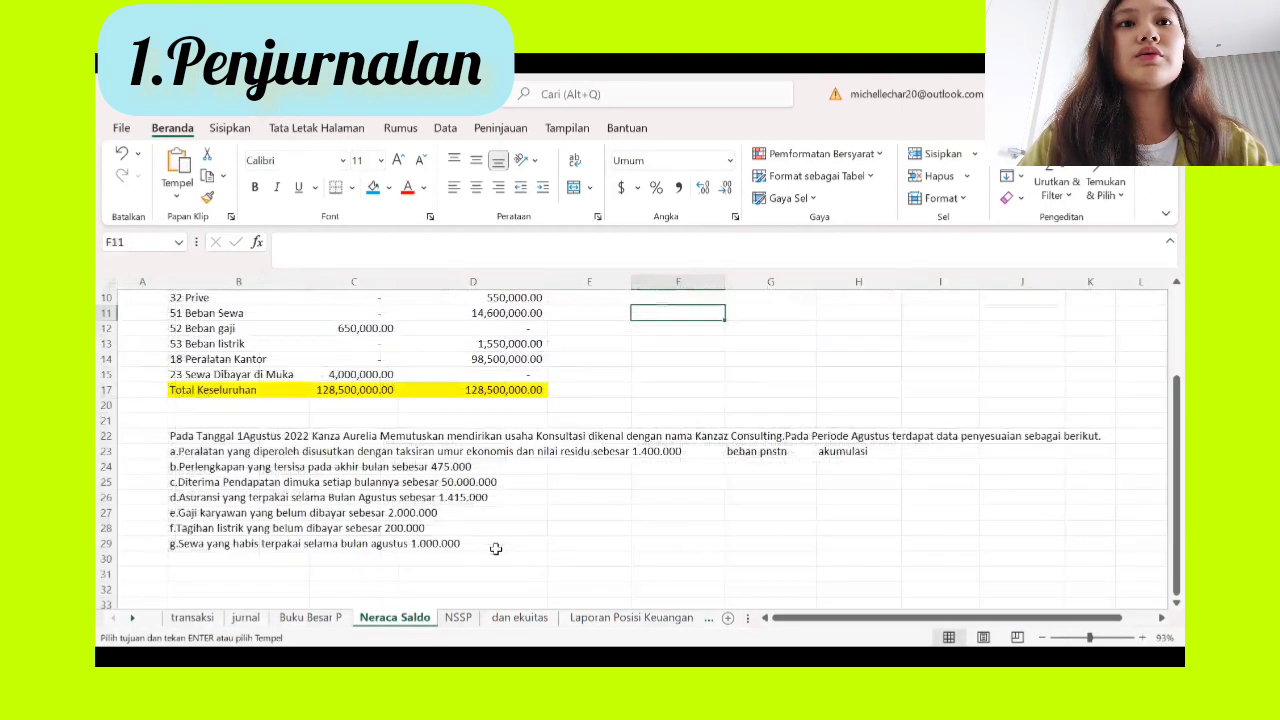
{"action": "left_click", "coordinate": [250, 512]}
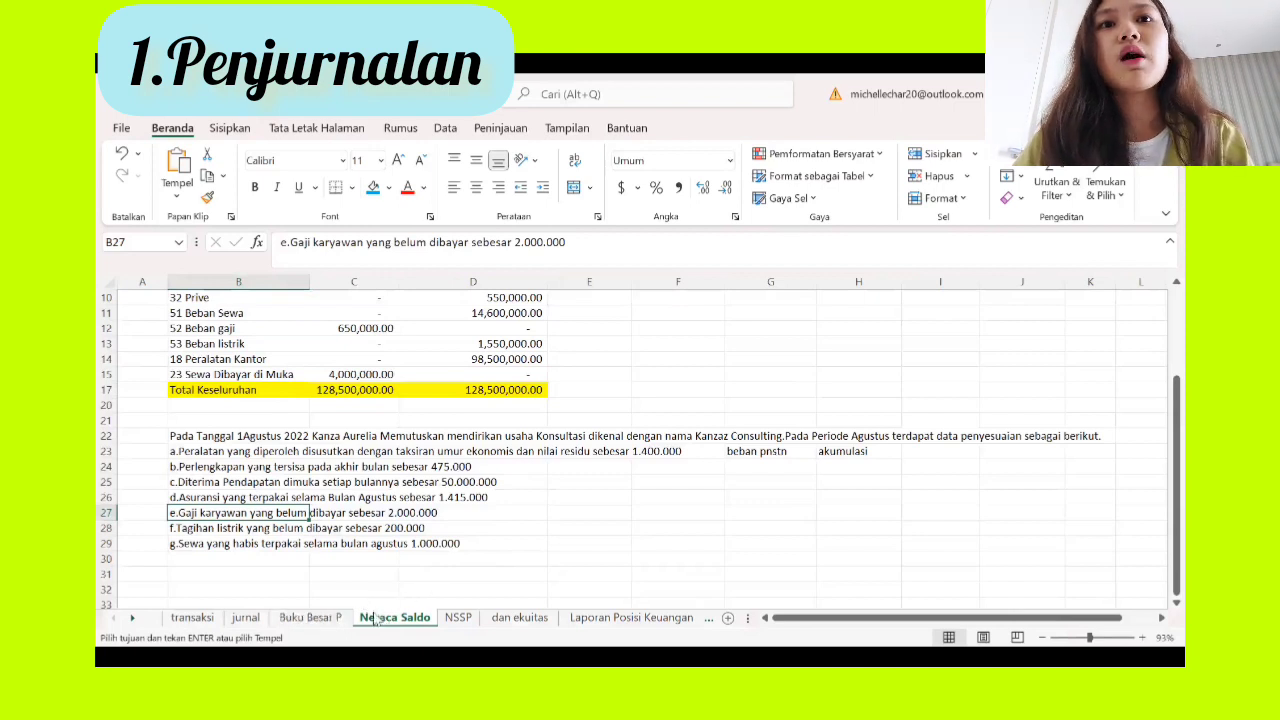
{"action": "left_click", "coordinate": [245, 620]}
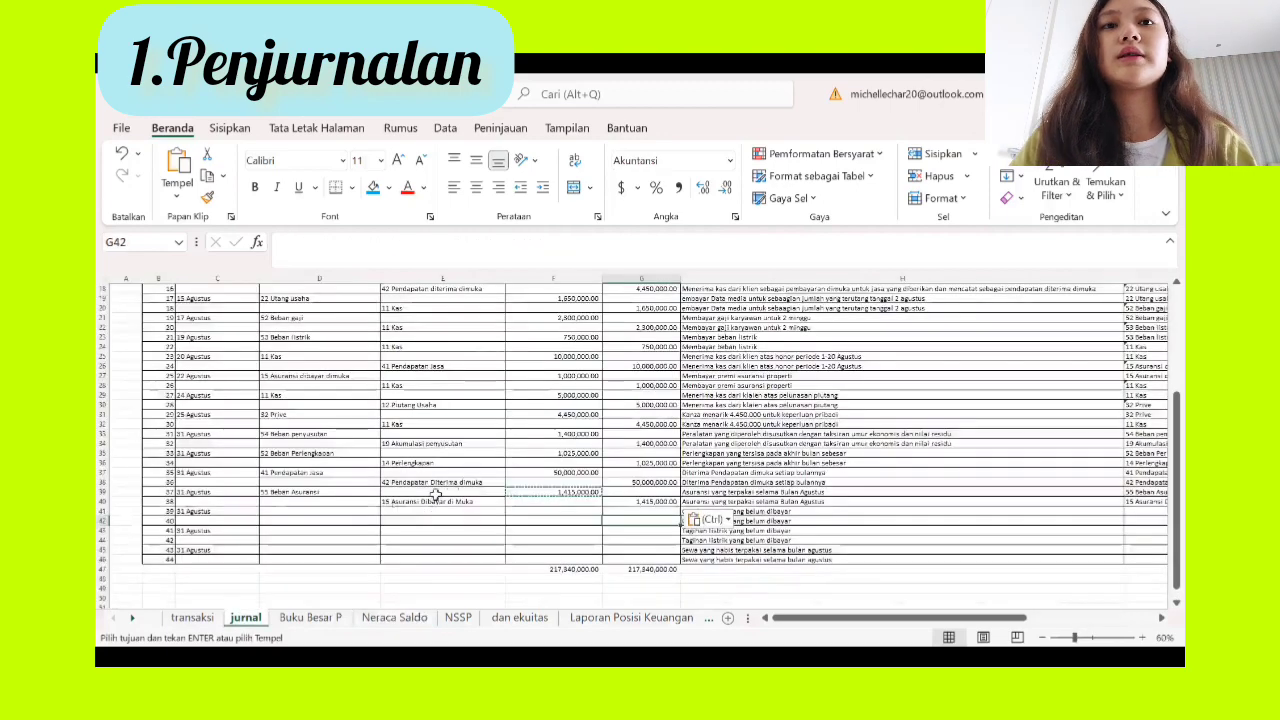
{"action": "left_click", "coordinate": [351, 514]}
{"action": "left_click", "coordinate": [387, 515]}
{"action": "left_click", "coordinate": [374, 514]}
{"action": "left_click", "coordinate": [385, 512]}
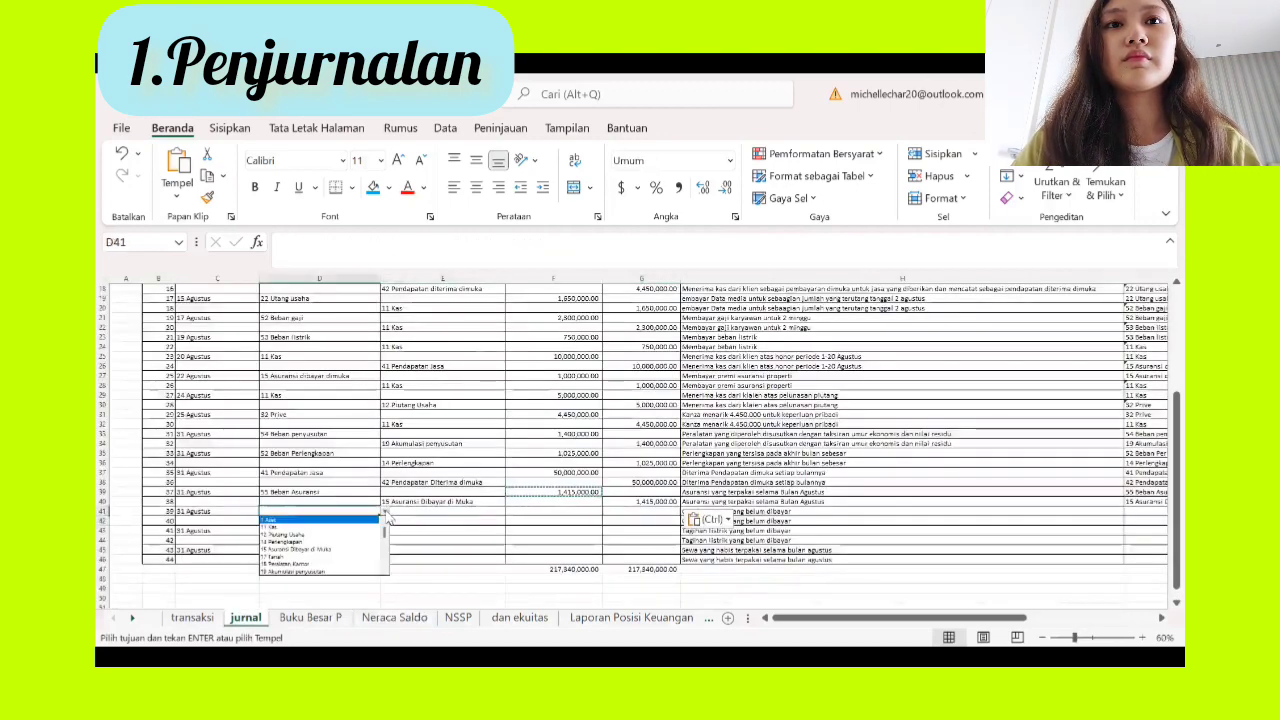
{"action": "scroll", "coordinate": [389, 544], "scroll_direction": "down", "scroll_amount": 5}
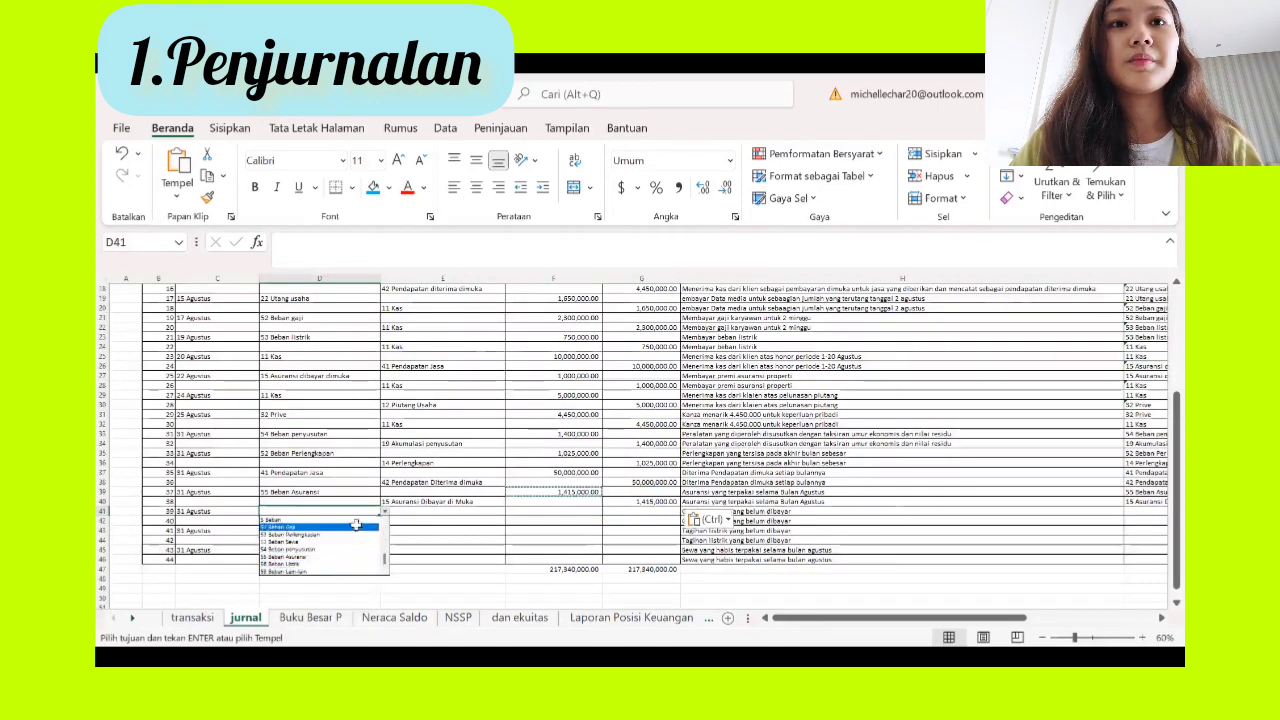
{"action": "left_click", "coordinate": [358, 526]}
Step: Set the credit account of the salary entry in E42 to 22 Utang Gaji
{"action": "left_click", "coordinate": [468, 521]}
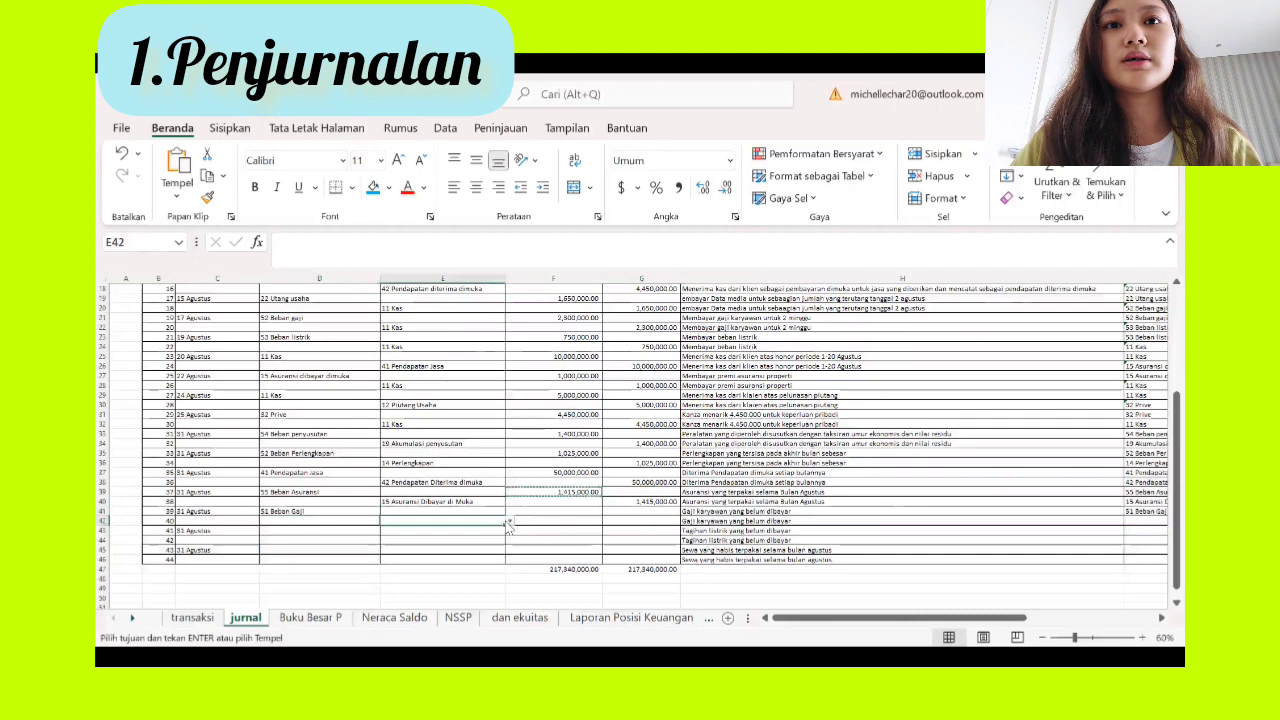
{"action": "left_click", "coordinate": [510, 521]}
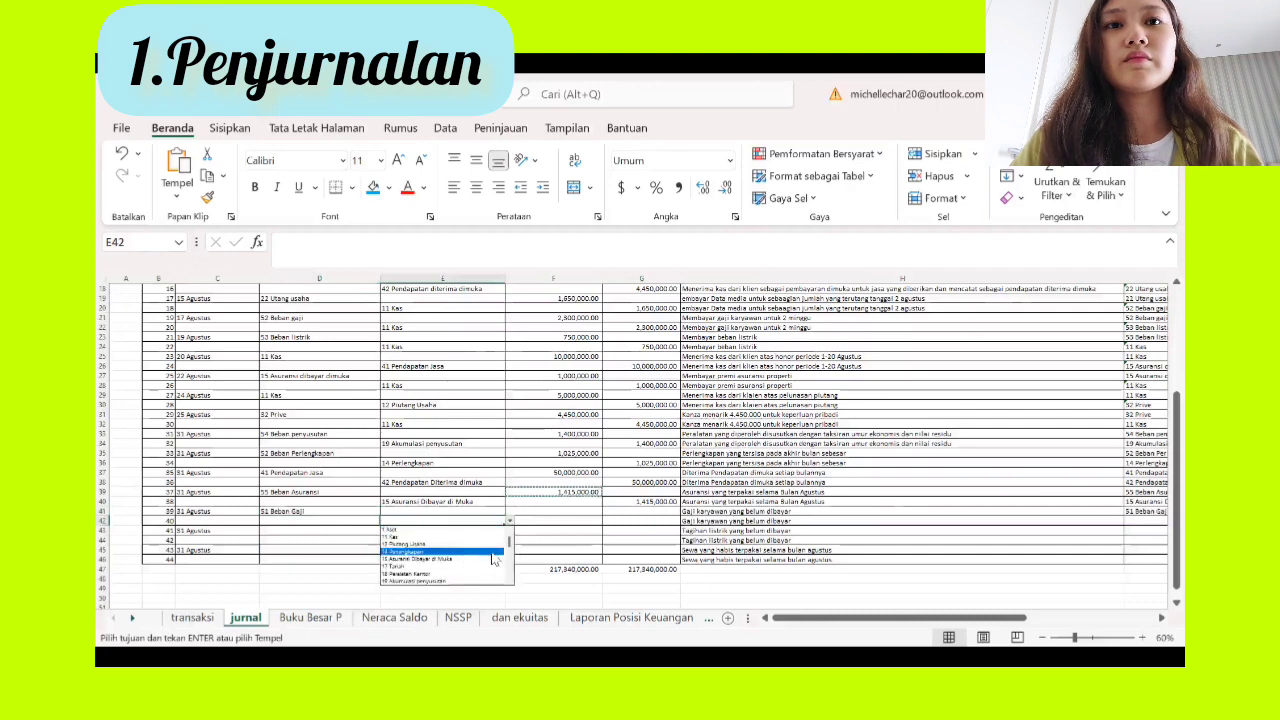
{"action": "left_click_drag", "start_coordinate": [508, 545], "coordinate": [515, 578]}
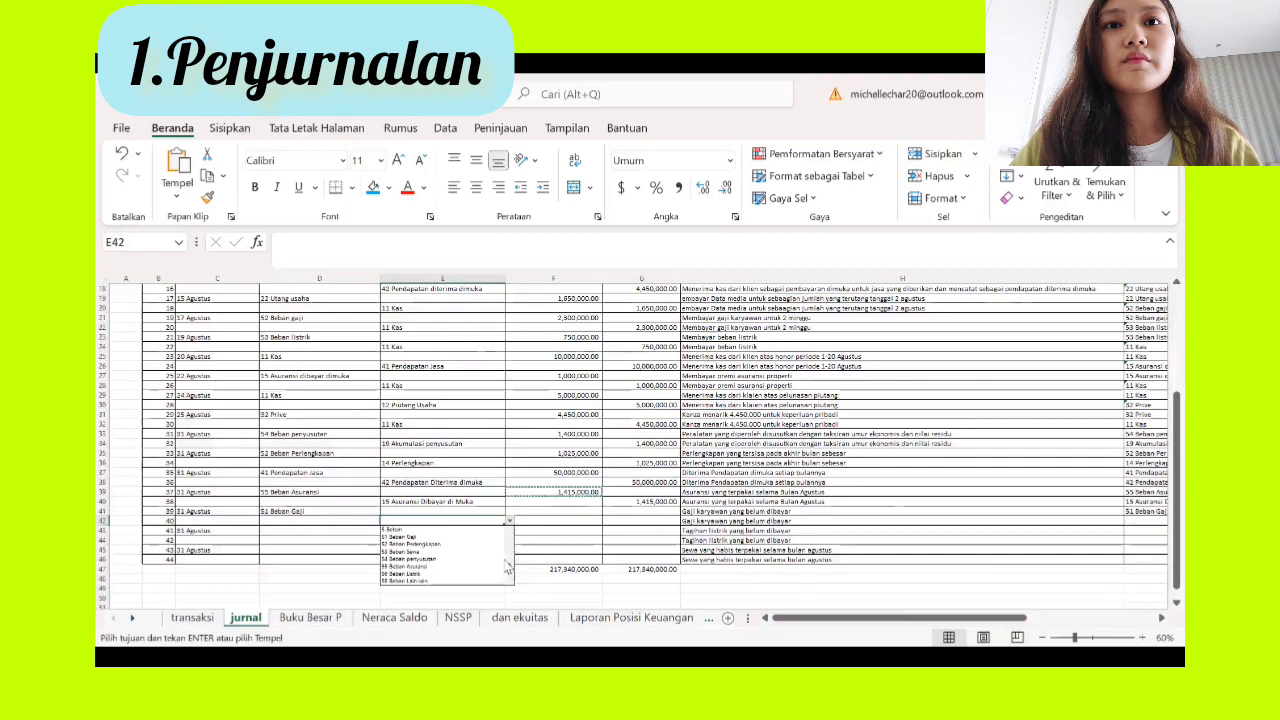
{"action": "scroll", "coordinate": [517, 569], "scroll_direction": "up", "scroll_amount": 2}
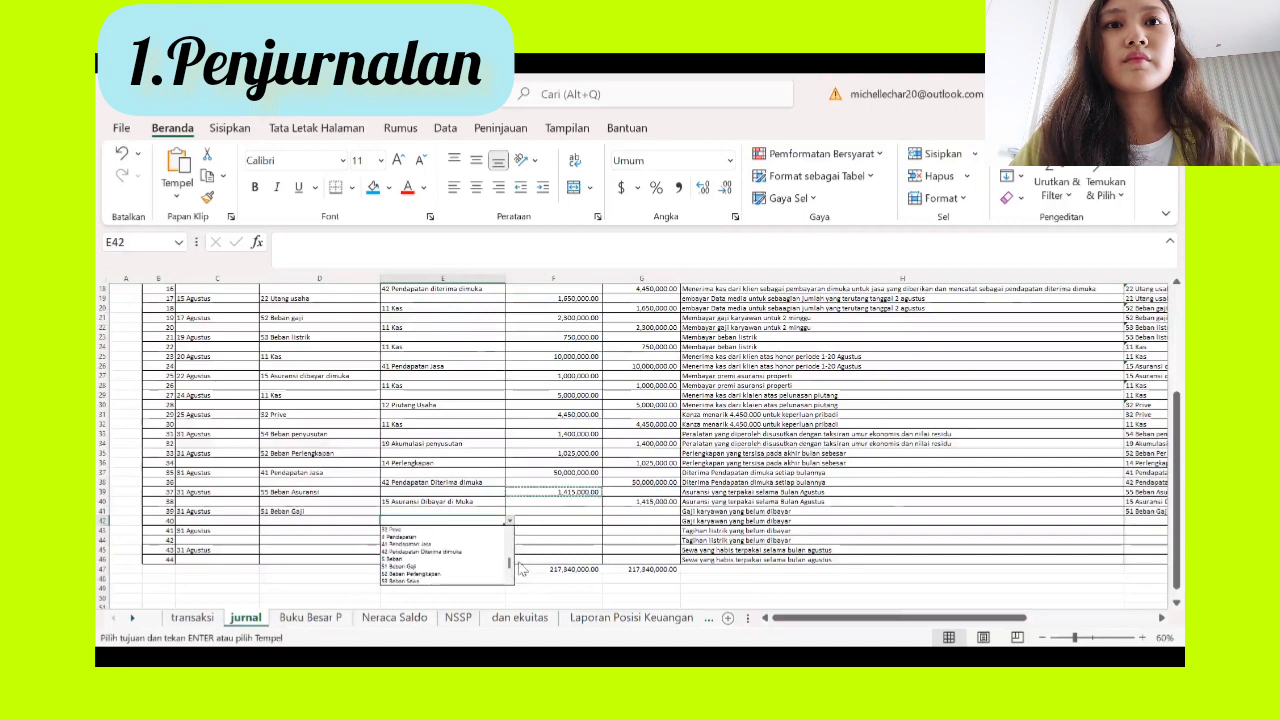
{"action": "scroll", "coordinate": [517, 569], "scroll_direction": "up", "scroll_amount": 5}
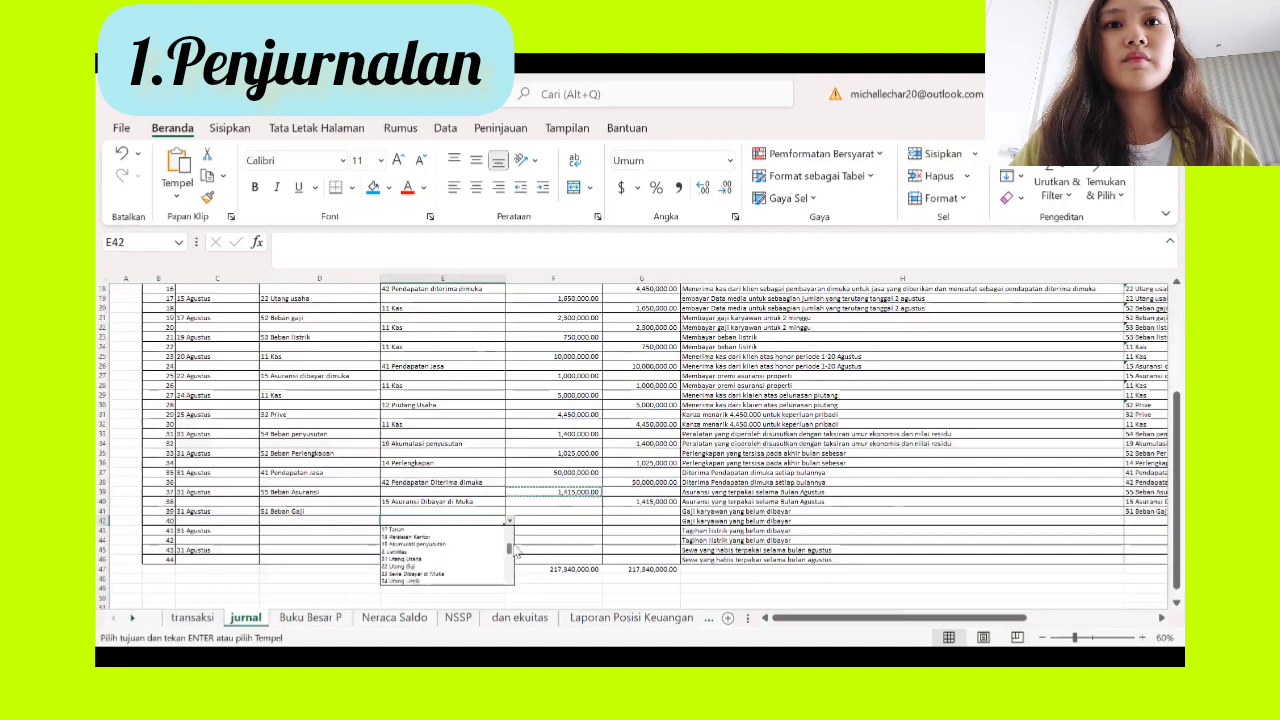
{"action": "left_click", "coordinate": [472, 566]}
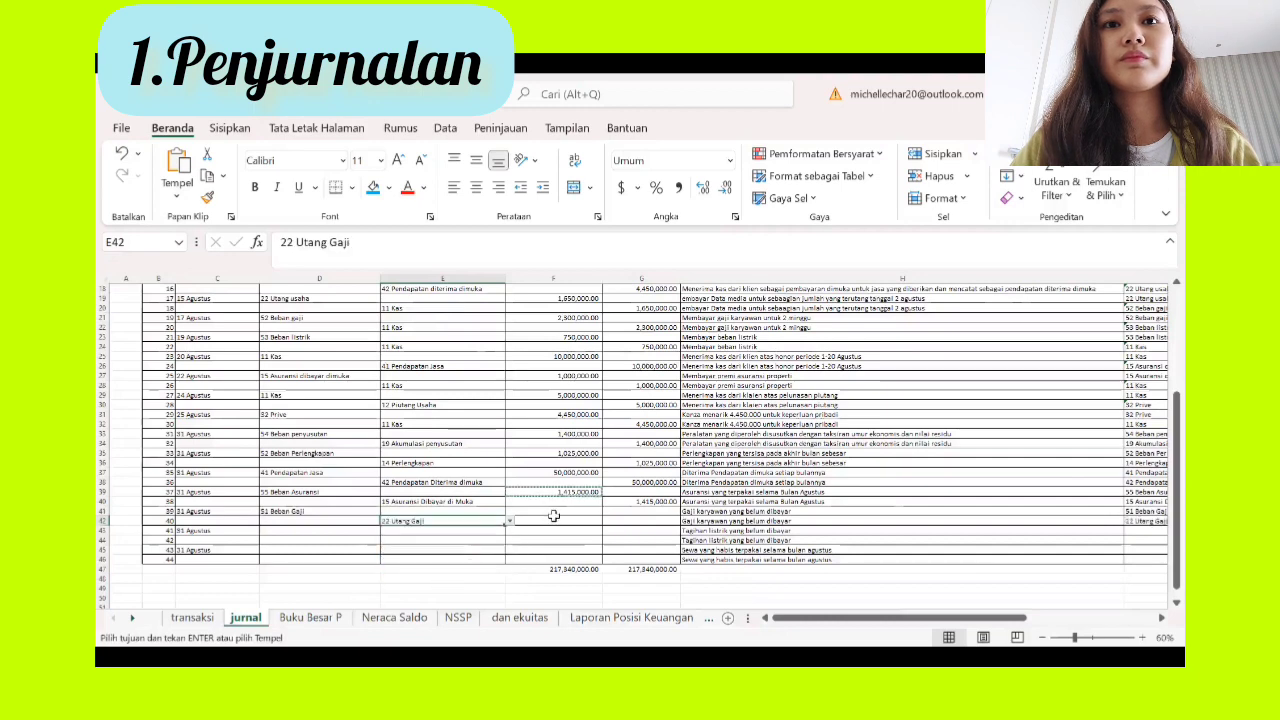
Step: Consult adjustment item e on the Neraca Saldo sheet and enter 2000000 as the salary expense debit in F41 of the journal
{"action": "left_click", "coordinate": [394, 617]}
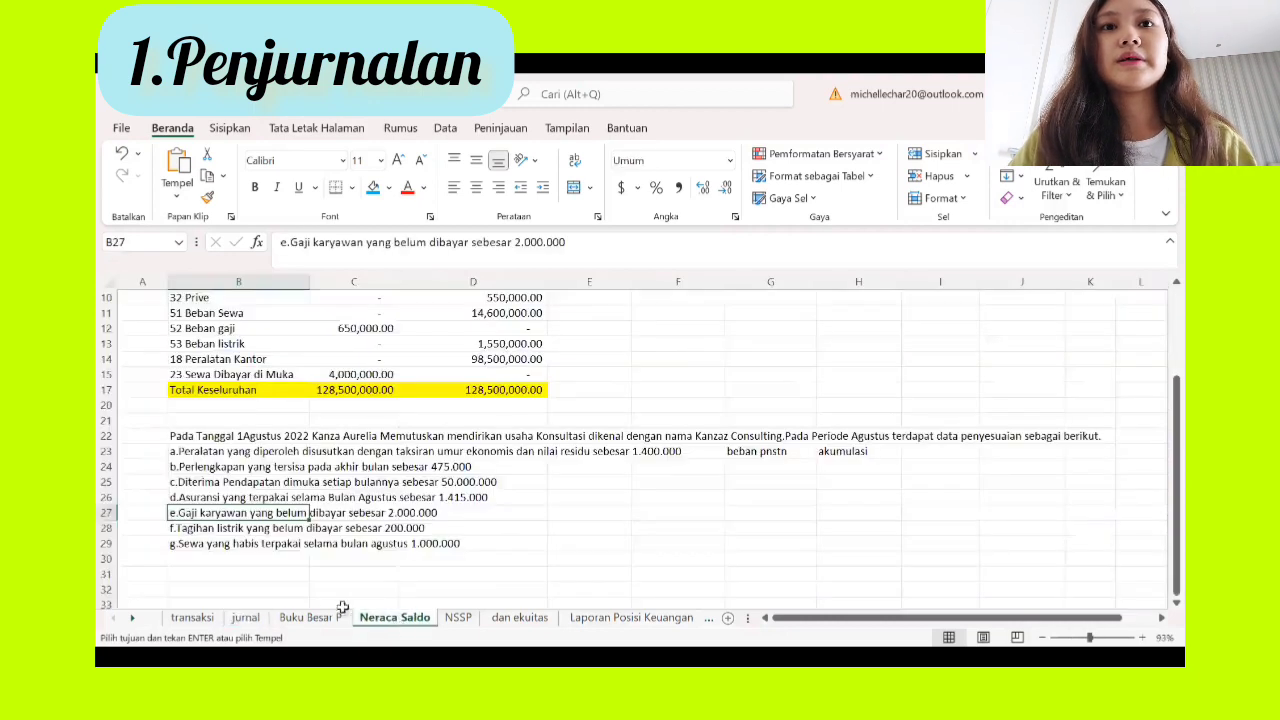
{"action": "left_click", "coordinate": [245, 618]}
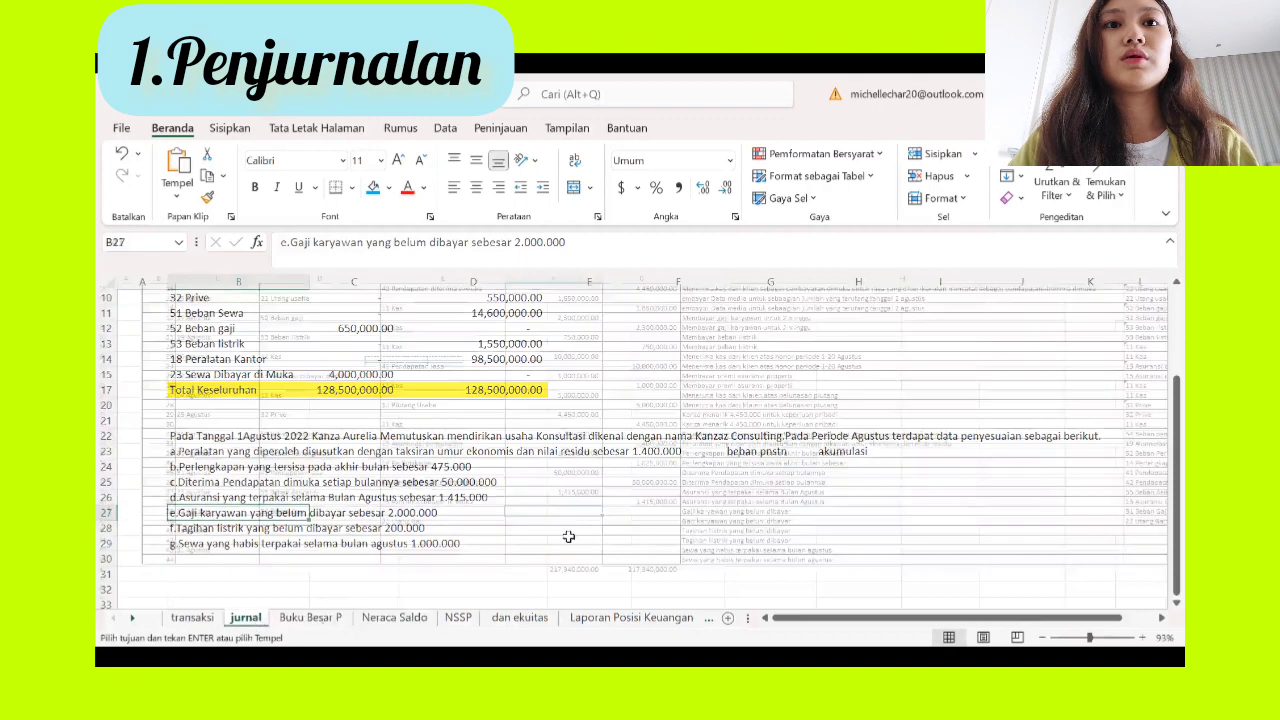
{"action": "left_click", "coordinate": [554, 513]}
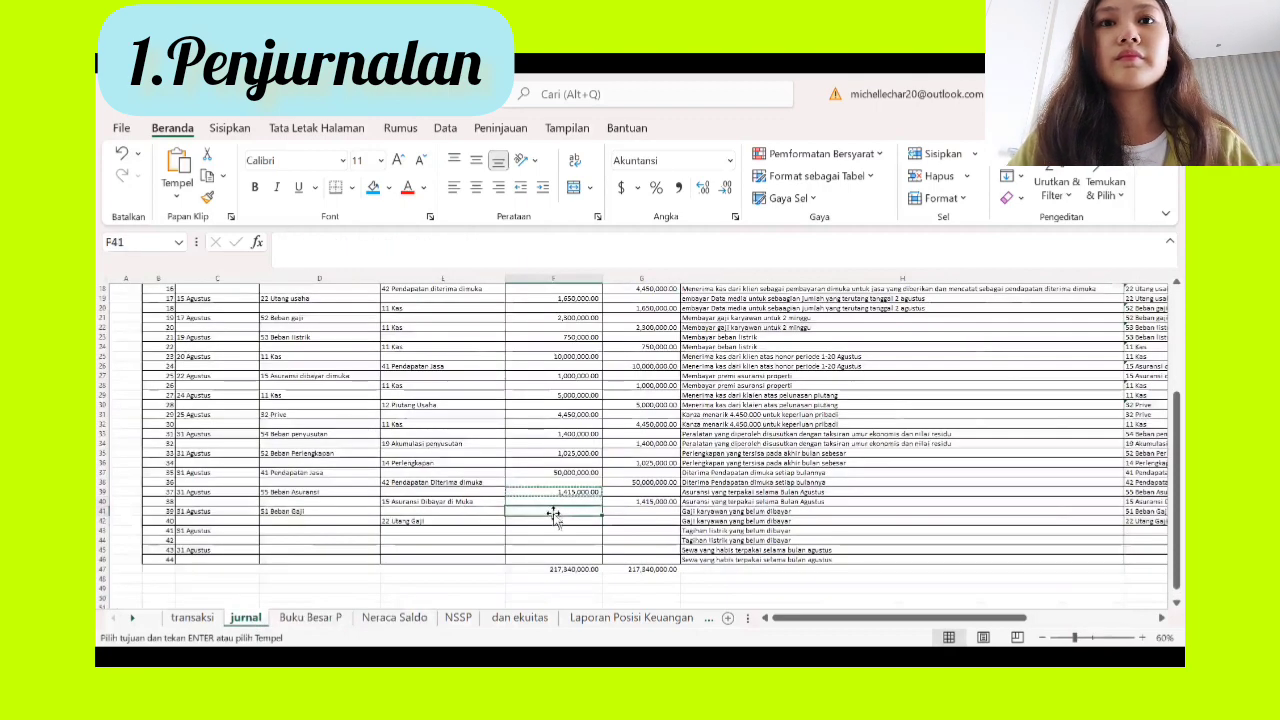
{"action": "type", "text": "2000000"}
Step: Copy the salary debit amount from F41 to the credit cell G42
{"action": "left_click", "coordinate": [568, 511]}
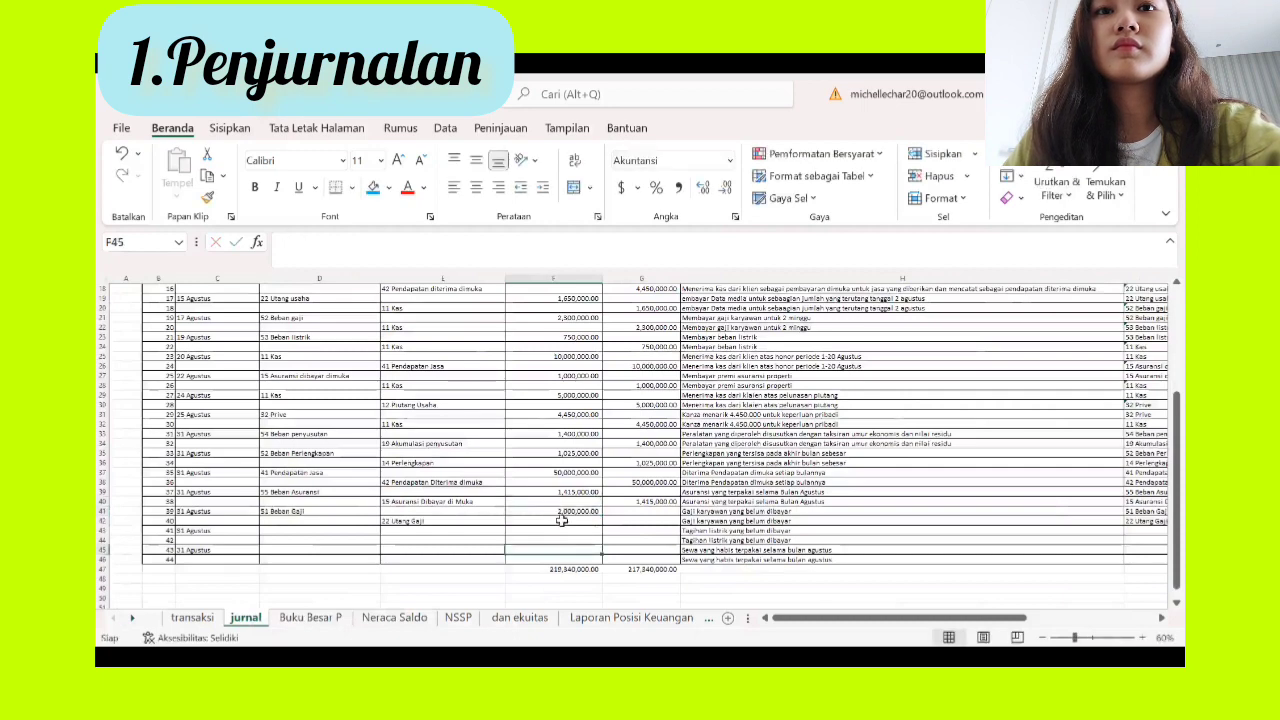
{"action": "key", "text": "ctrl+c"}
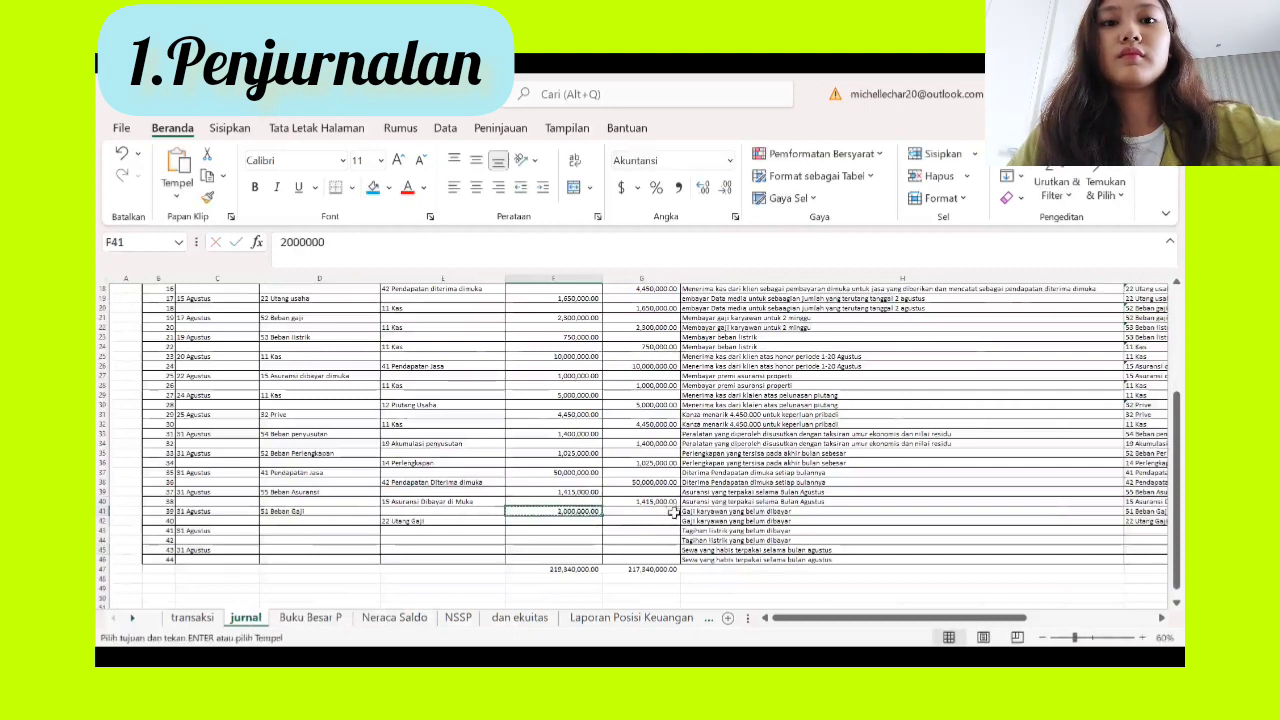
{"action": "left_click", "coordinate": [665, 522]}
{"action": "key", "text": "ctrl+v"}
Step: Consult adjustment item f on the Neraca Saldo sheet and set the journal's debit account in D43 to 56 Beban Listrik
{"action": "left_click", "coordinate": [545, 531]}
{"action": "left_click", "coordinate": [342, 620]}
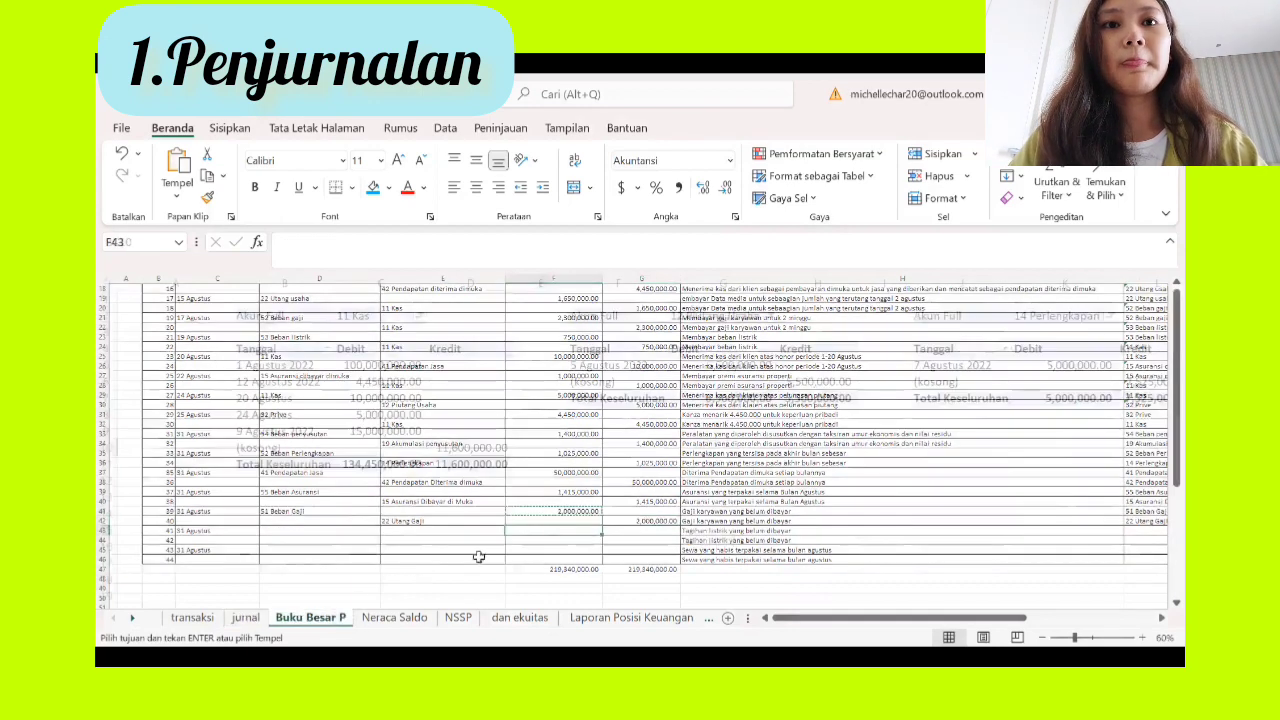
{"action": "left_click", "coordinate": [395, 617]}
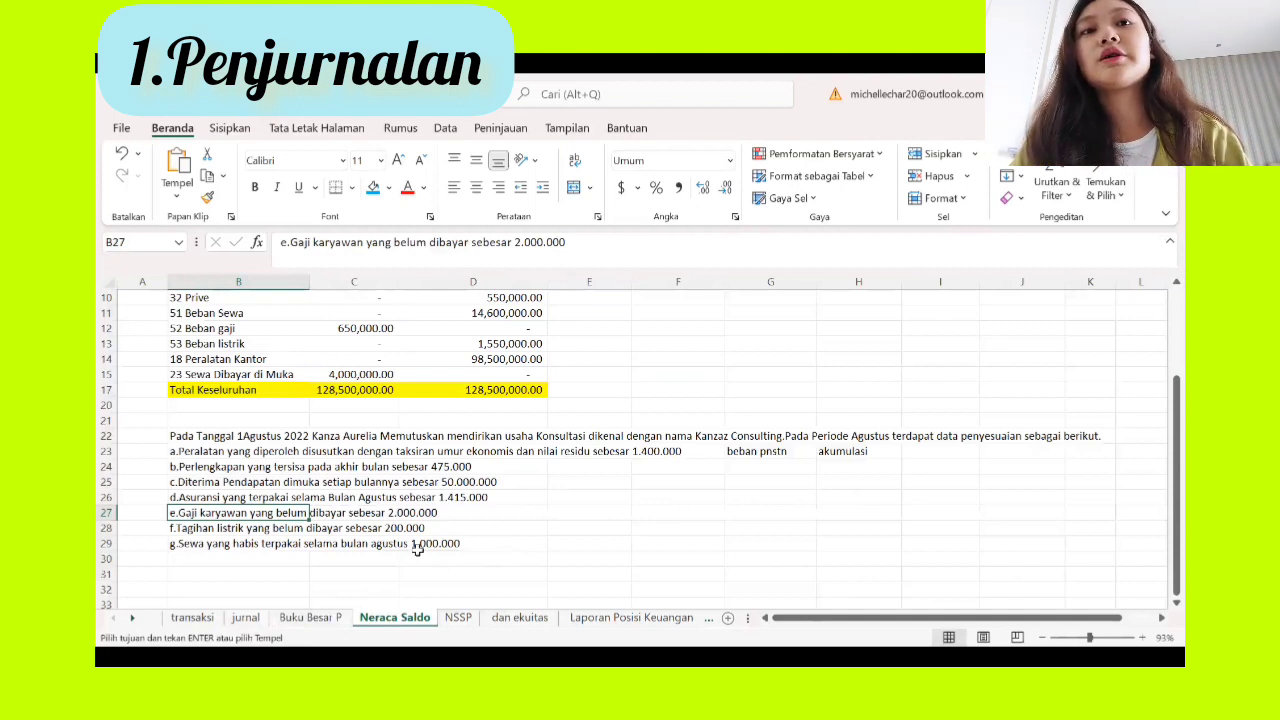
{"action": "left_click", "coordinate": [258, 625]}
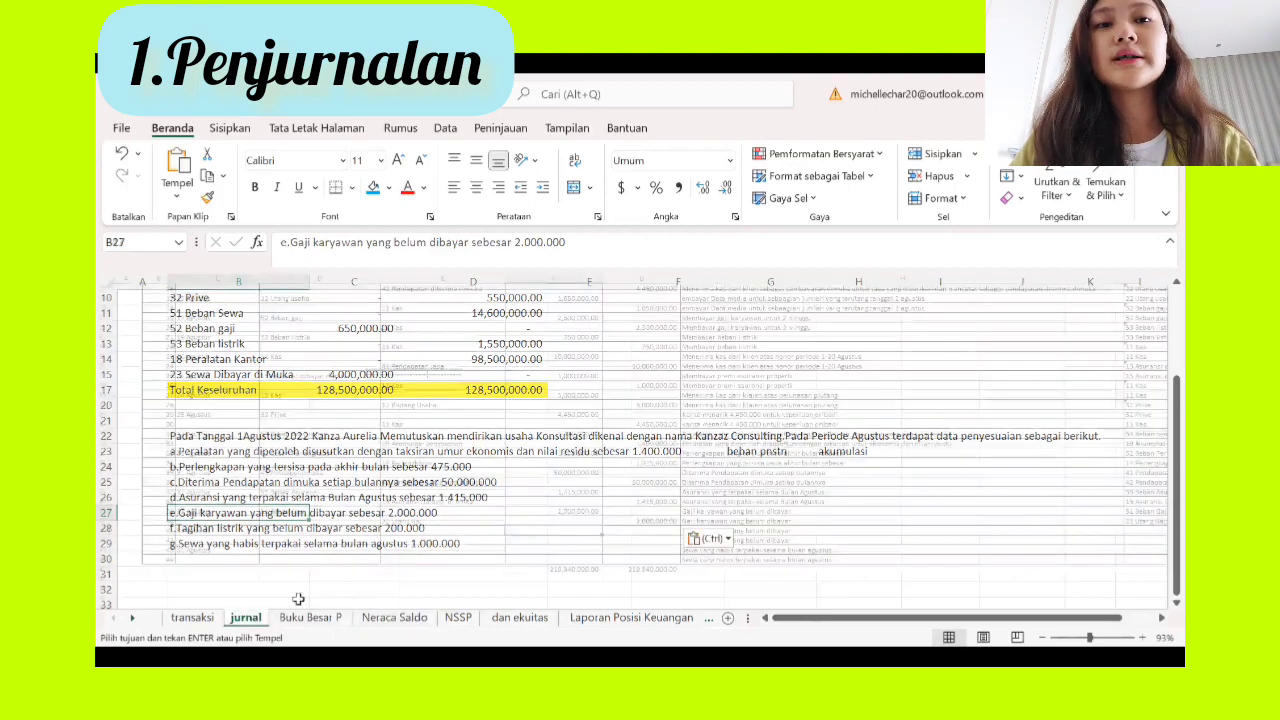
{"action": "left_click", "coordinate": [309, 537]}
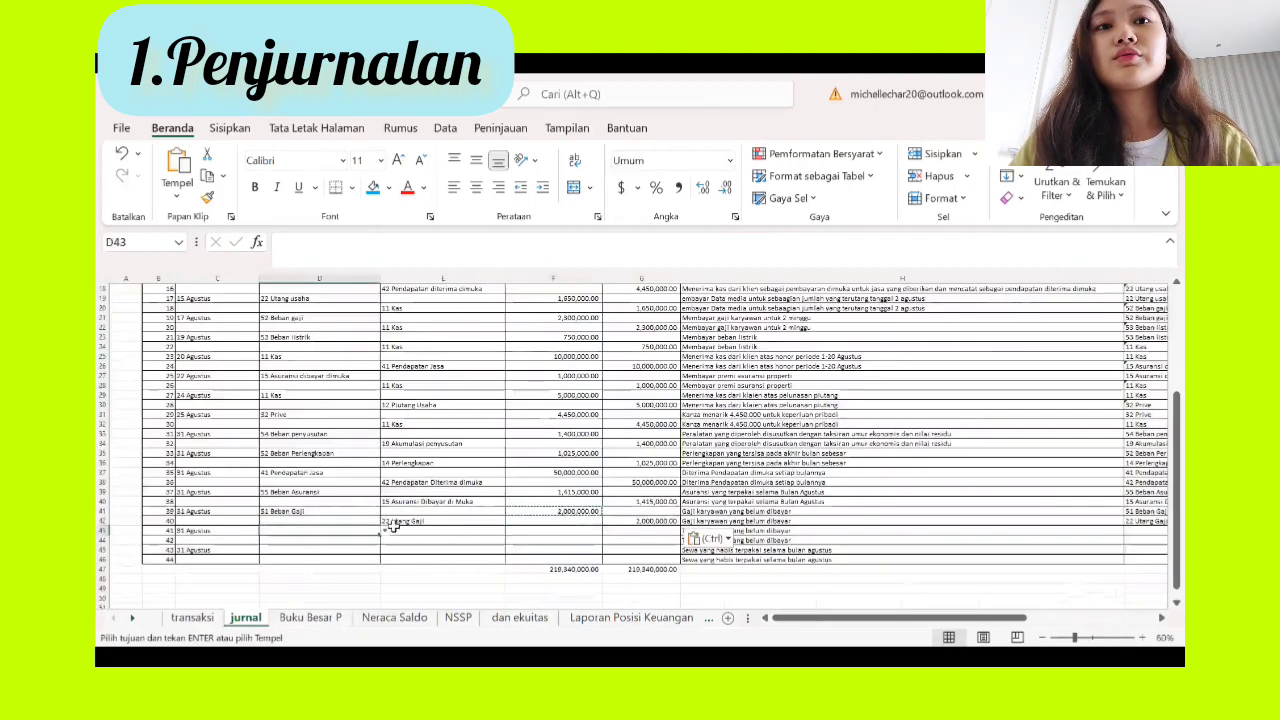
{"action": "left_click", "coordinate": [384, 531]}
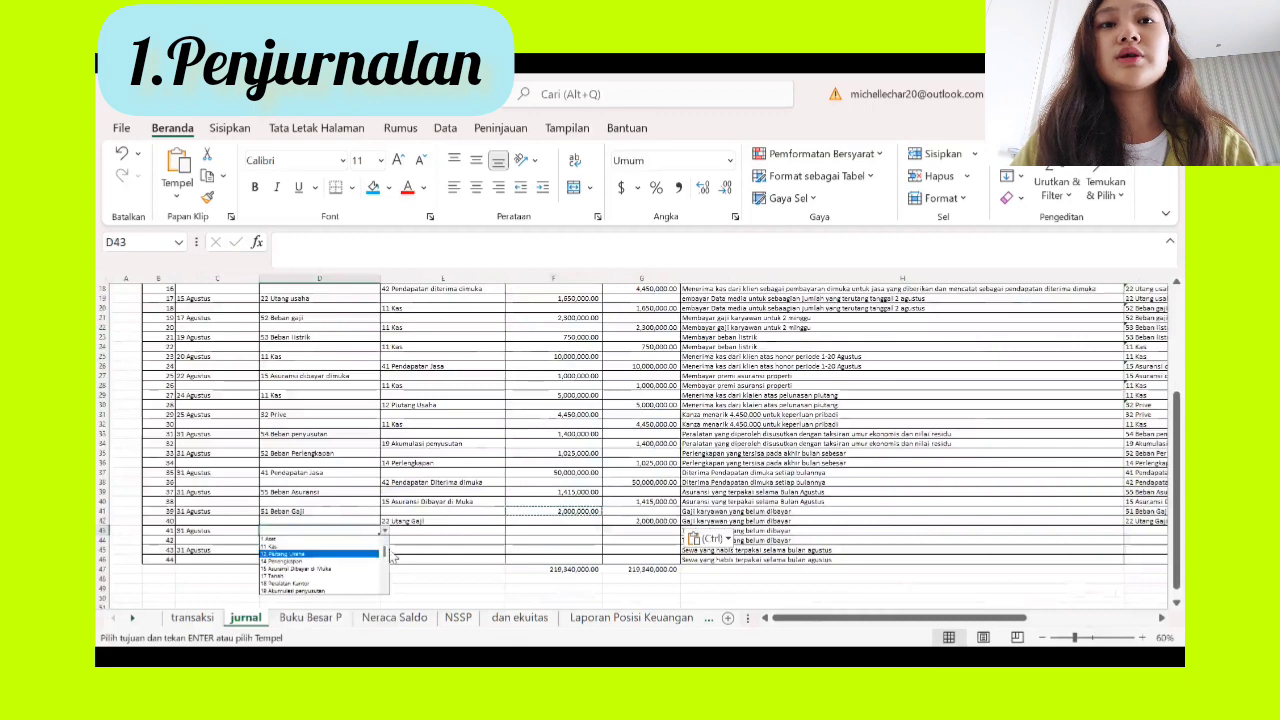
{"action": "left_click_drag", "start_coordinate": [385, 556], "coordinate": [388, 574]}
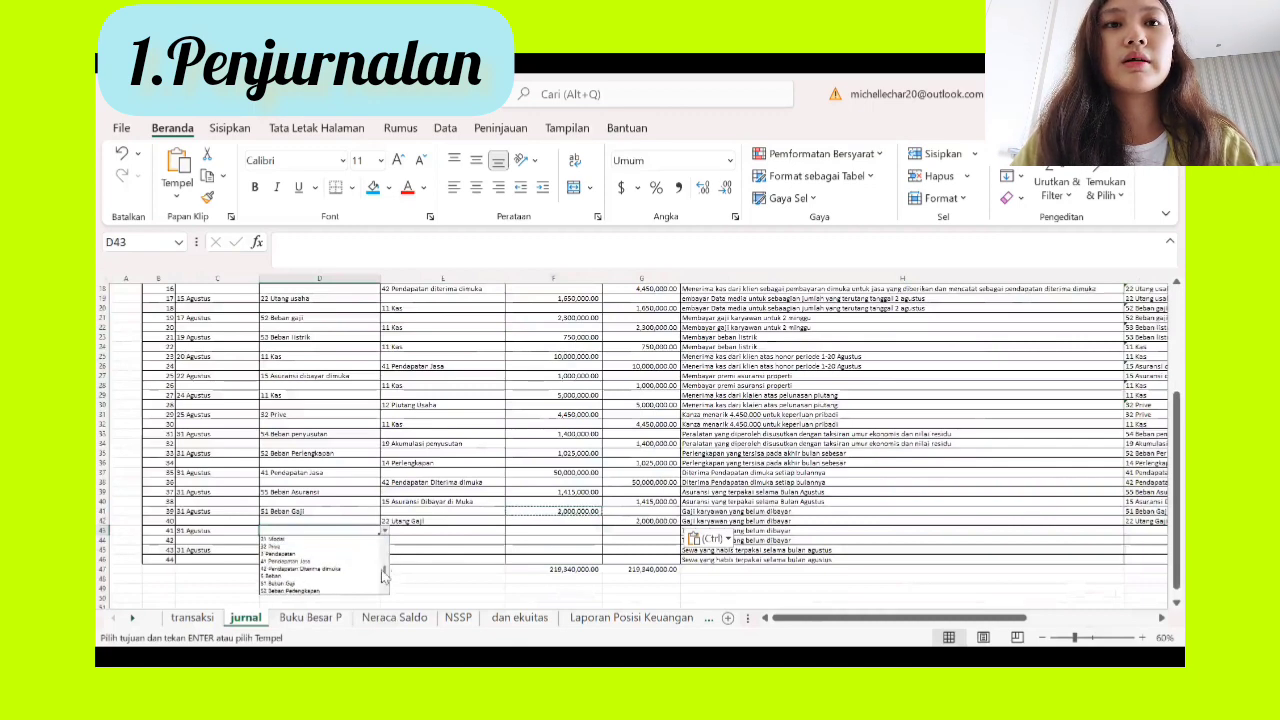
{"action": "left_click_drag", "start_coordinate": [385, 574], "coordinate": [386, 589]}
{"action": "left_click", "coordinate": [354, 584]}
Step: Set the credit account of the electricity entry in E44 to 24 Utang Listrik
{"action": "left_click", "coordinate": [461, 540]}
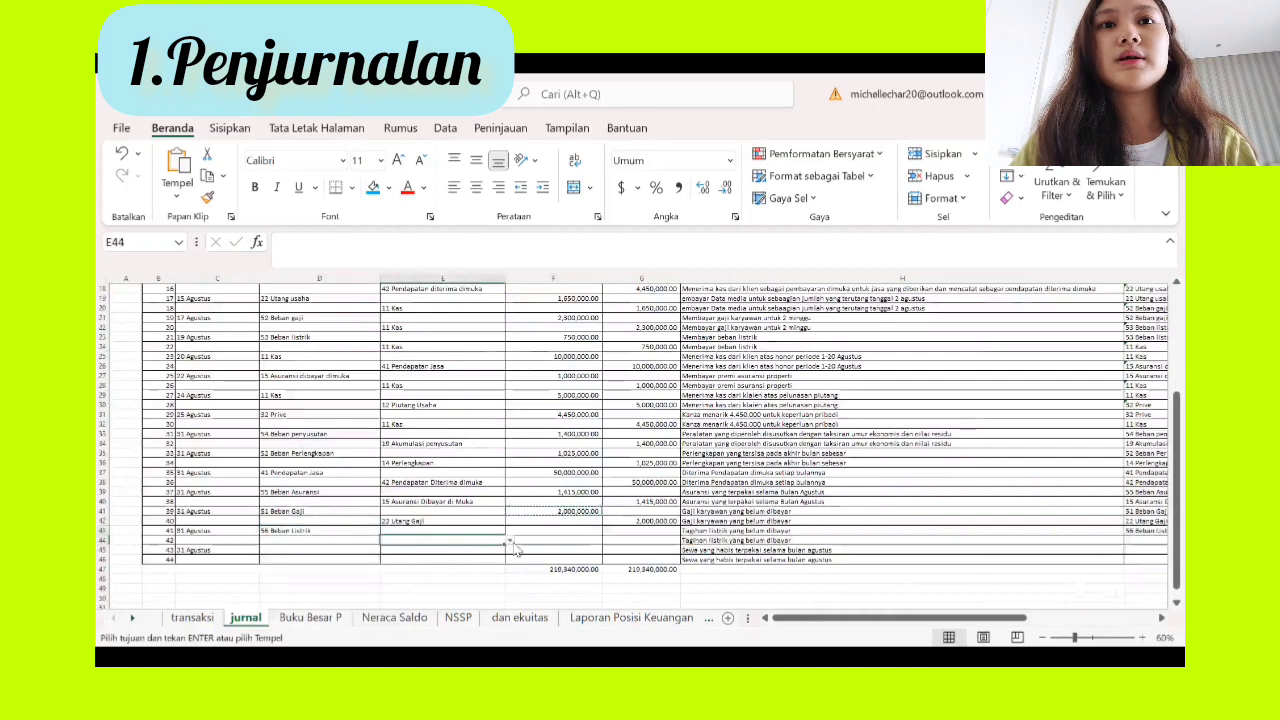
{"action": "left_click", "coordinate": [509, 541]}
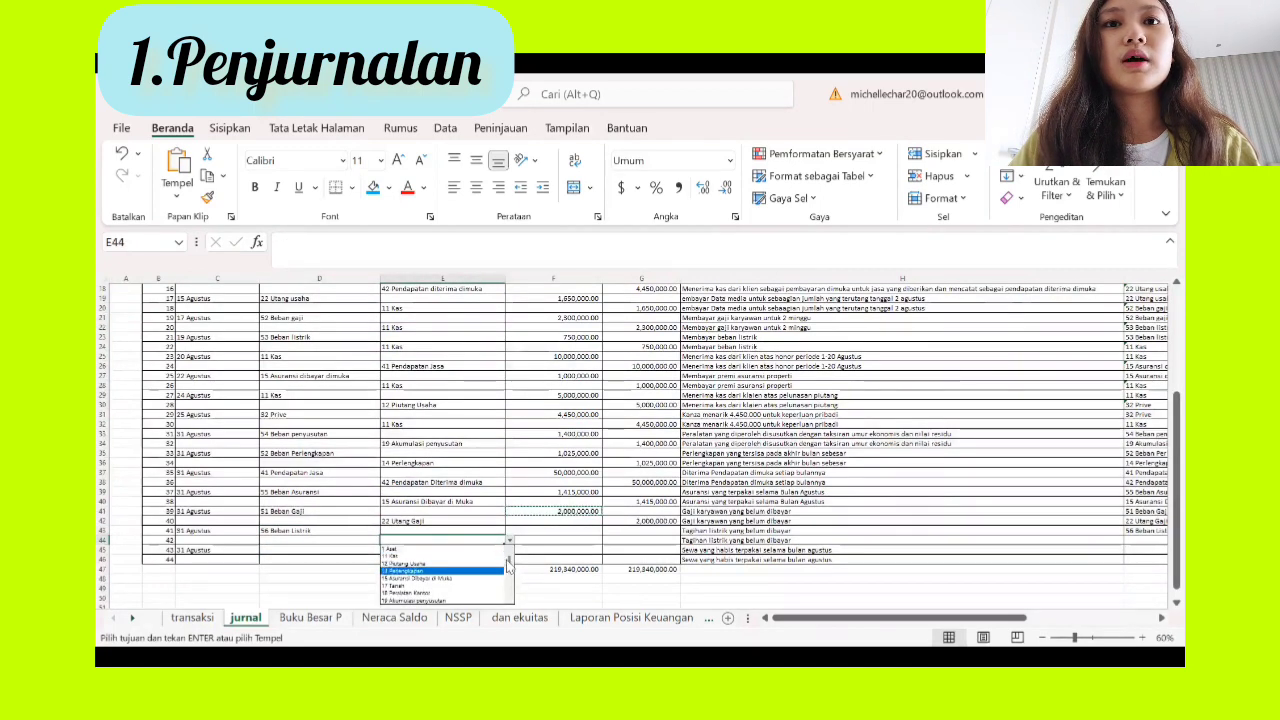
{"action": "scroll", "coordinate": [503, 595], "scroll_direction": "down", "scroll_amount": 5}
{"action": "left_click_drag", "start_coordinate": [508, 593], "coordinate": [513, 576]}
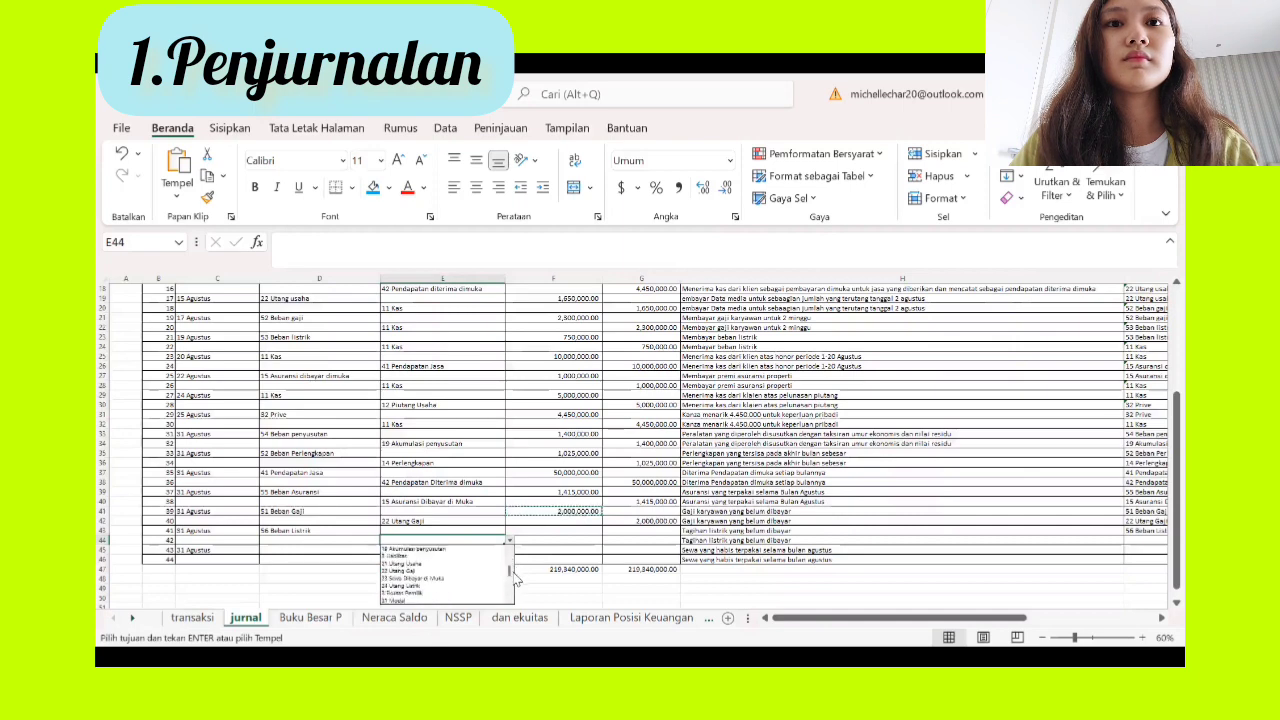
{"action": "left_click", "coordinate": [485, 585]}
Step: Enter 200000 as the electricity expense debit in F43
{"action": "left_click", "coordinate": [563, 531]}
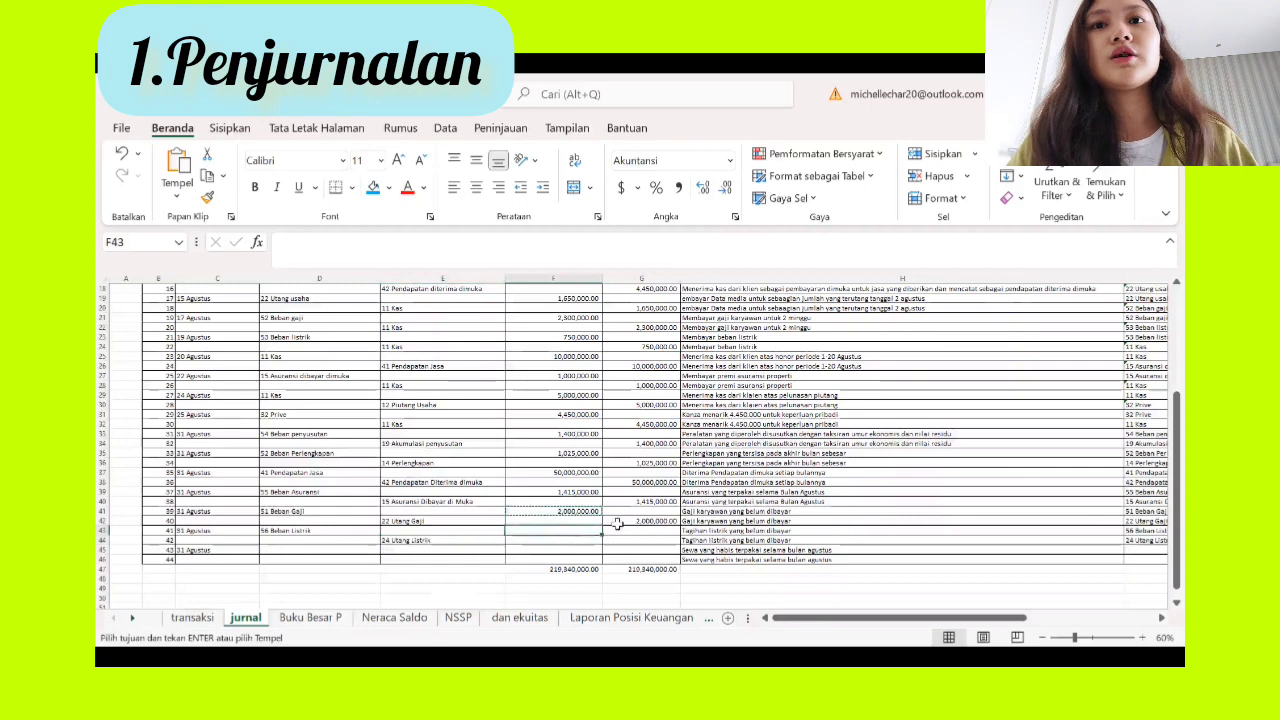
{"action": "type", "text": "200"}
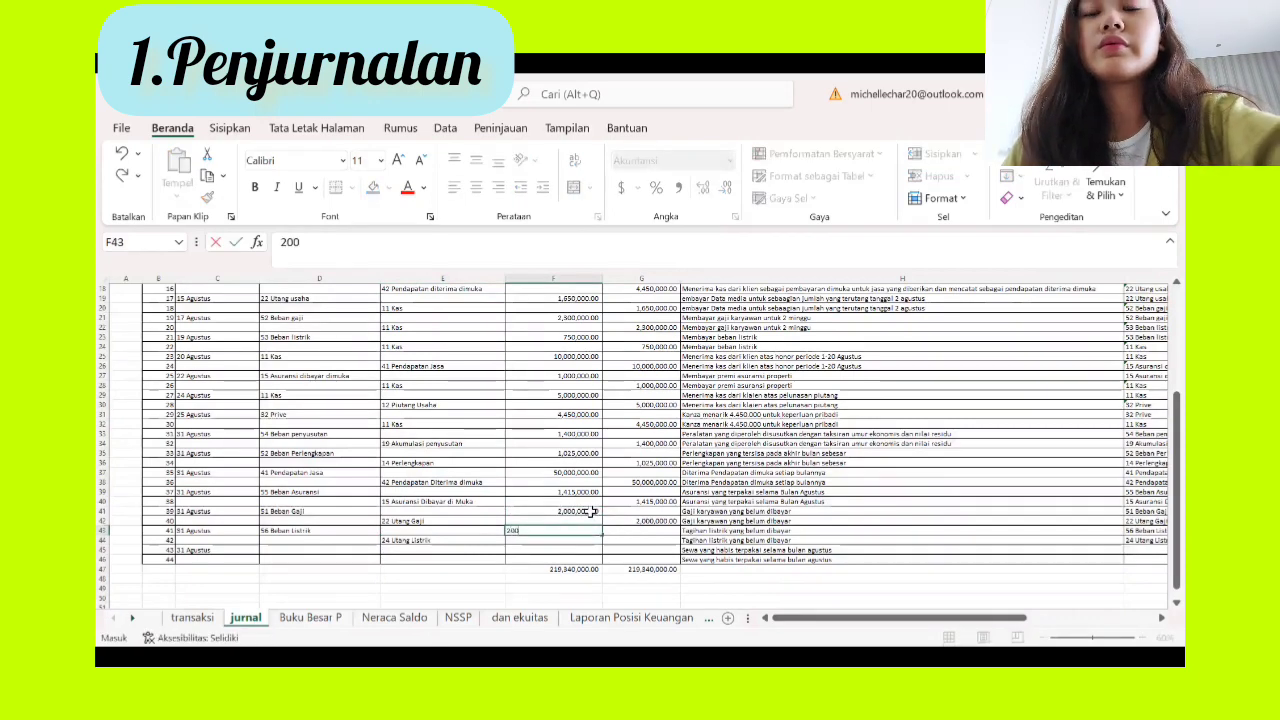
{"action": "type", "text": "00"}
{"action": "key", "text": "Return"}
{"action": "left_click", "coordinate": [570, 532]}
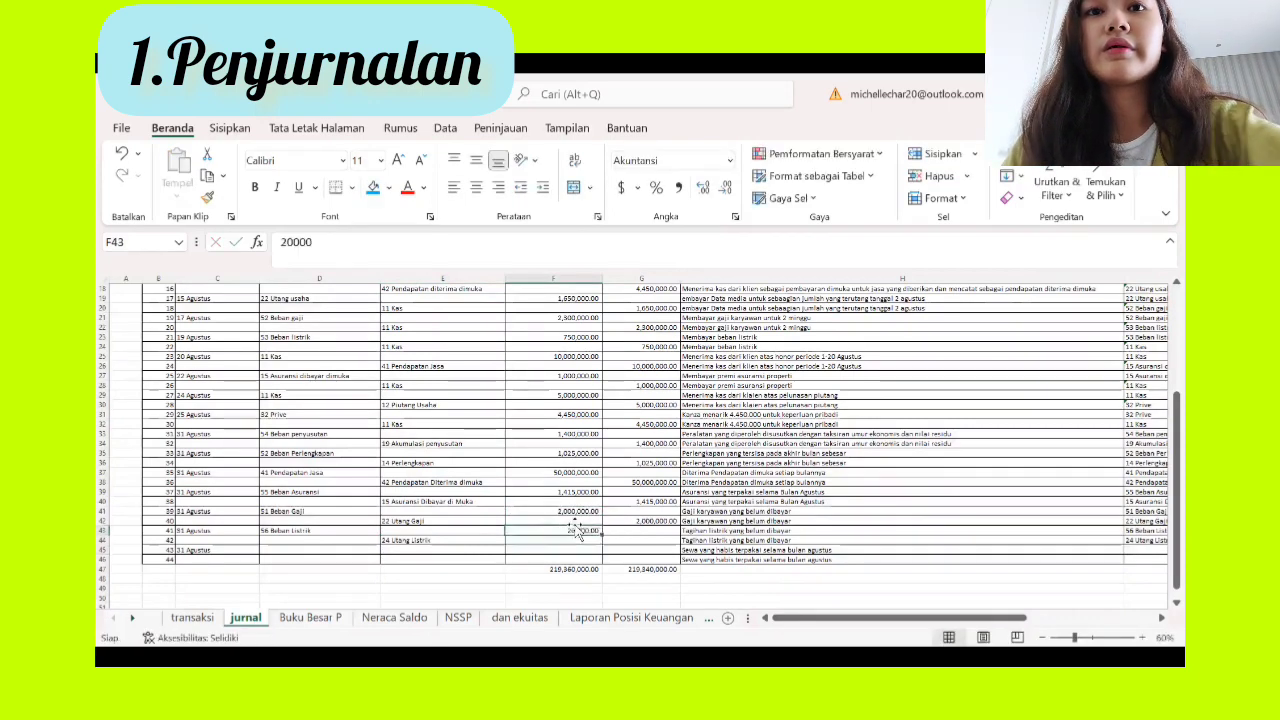
{"action": "double_click", "coordinate": [595, 531]}
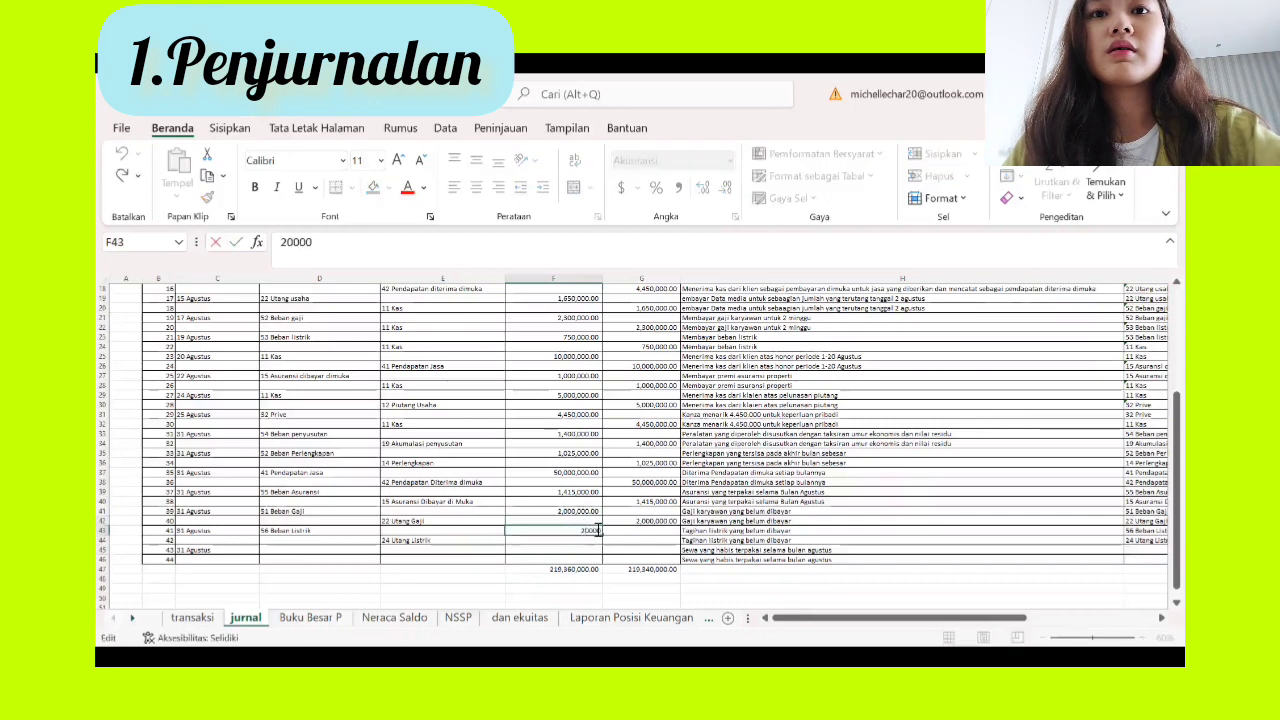
{"action": "type", "text": "0"}
{"action": "key", "text": "Return"}
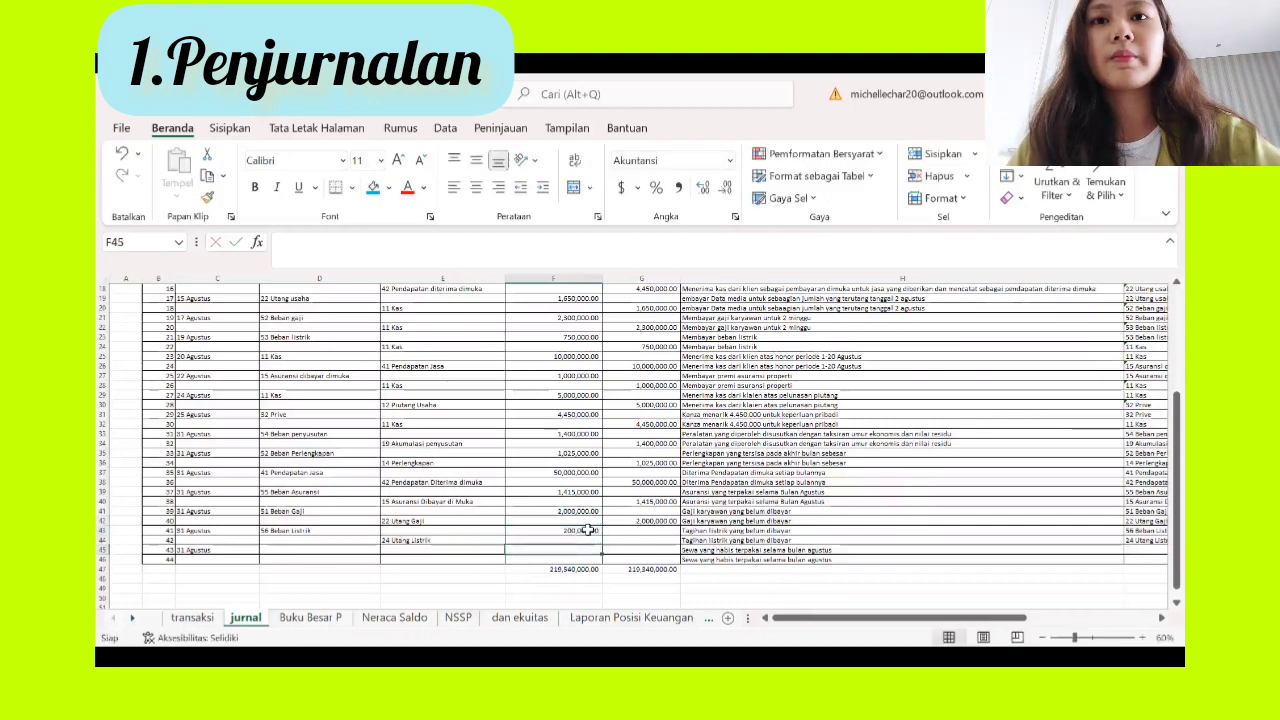
Step: Copy the electricity debit amount from F43 to the credit cell G44
{"action": "left_click", "coordinate": [590, 531]}
{"action": "key", "text": "ctrl+c"}
{"action": "left_click", "coordinate": [628, 539]}
{"action": "key", "text": "ctrl+v"}
Step: Consult adjustment item g on the Neraca Saldo sheet and set the journal's debit account in D45 to 53 Beban Sewa
{"action": "left_click", "coordinate": [555, 547]}
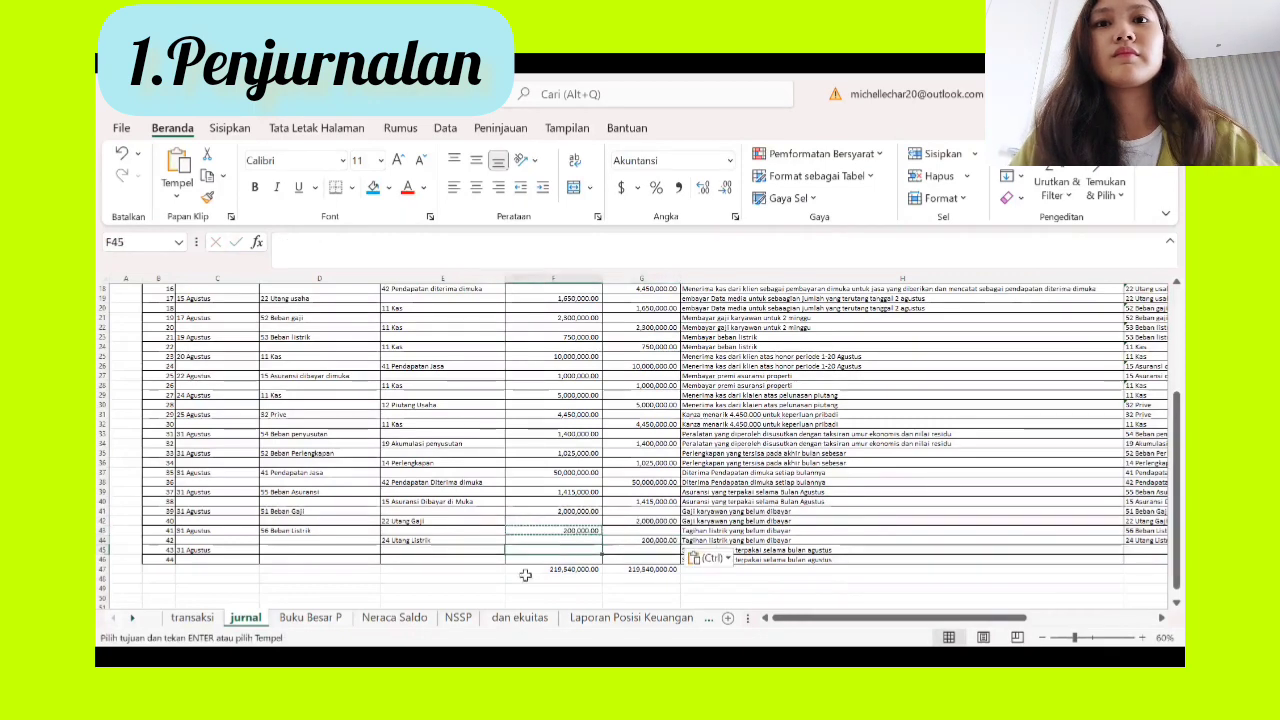
{"action": "left_click", "coordinate": [395, 618]}
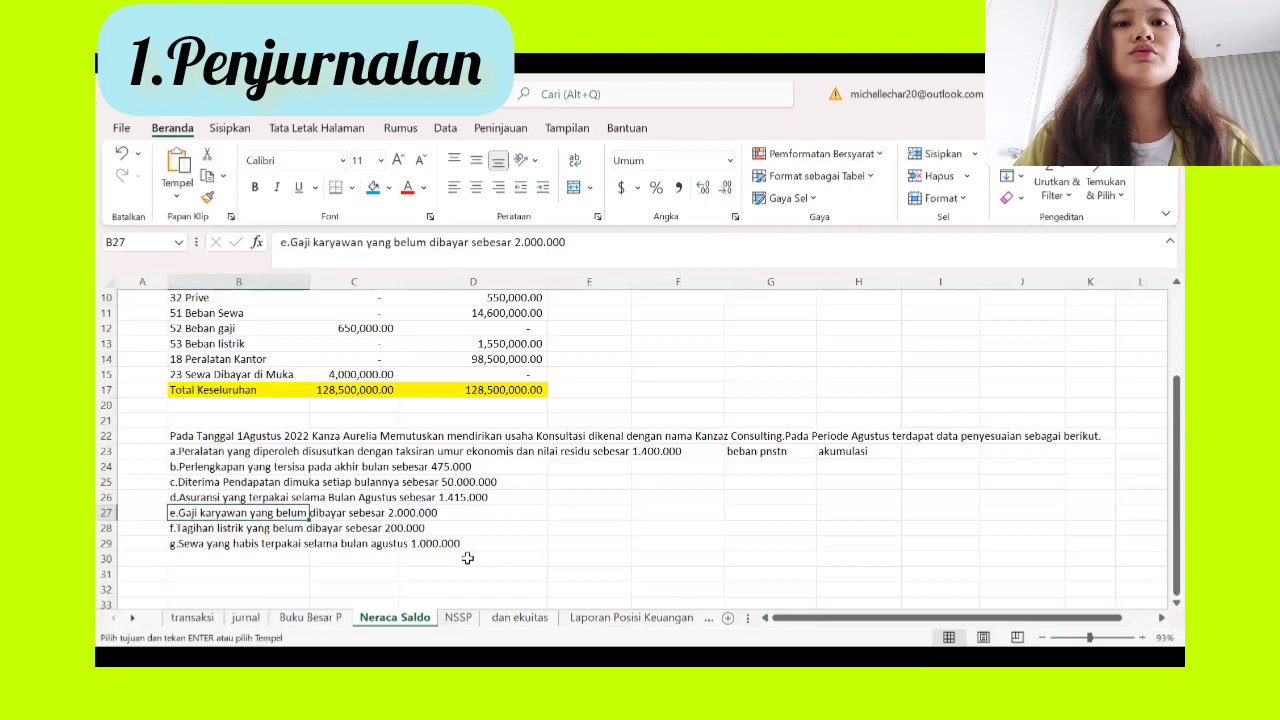
{"action": "scroll", "coordinate": [467, 558], "scroll_direction": "up", "scroll_amount": 3}
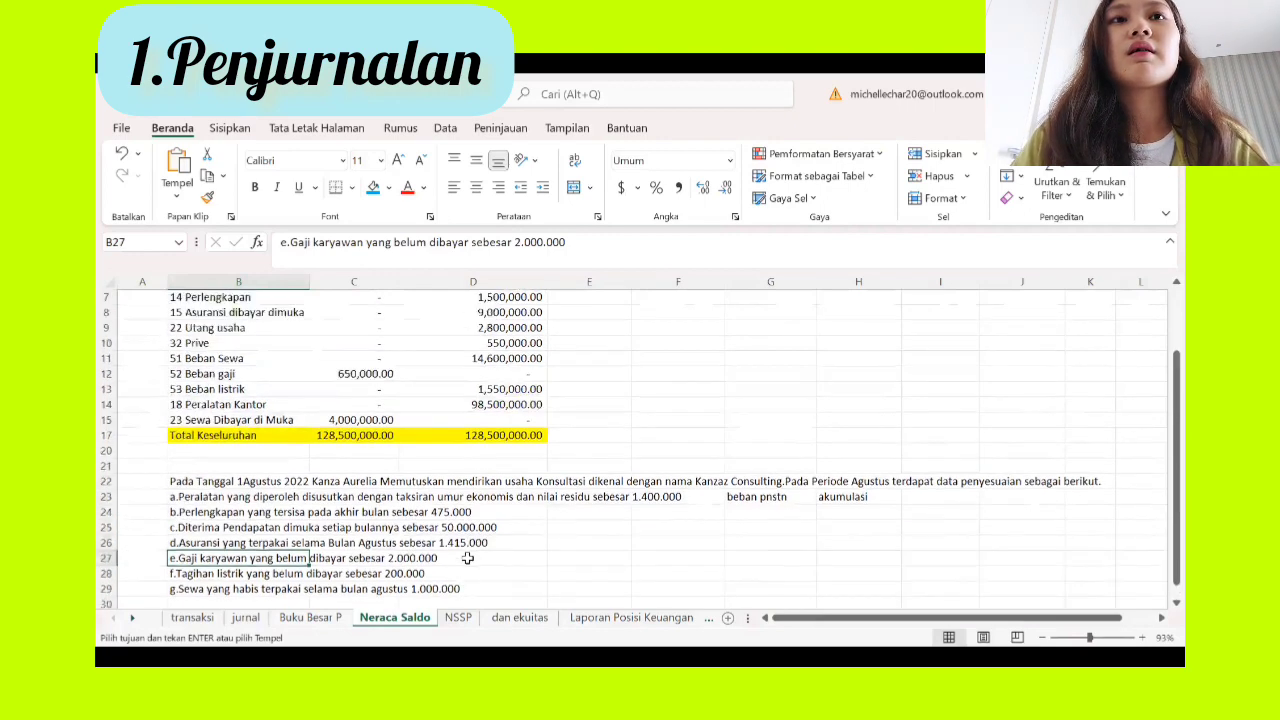
{"action": "scroll", "coordinate": [467, 558], "scroll_direction": "down", "scroll_amount": 3}
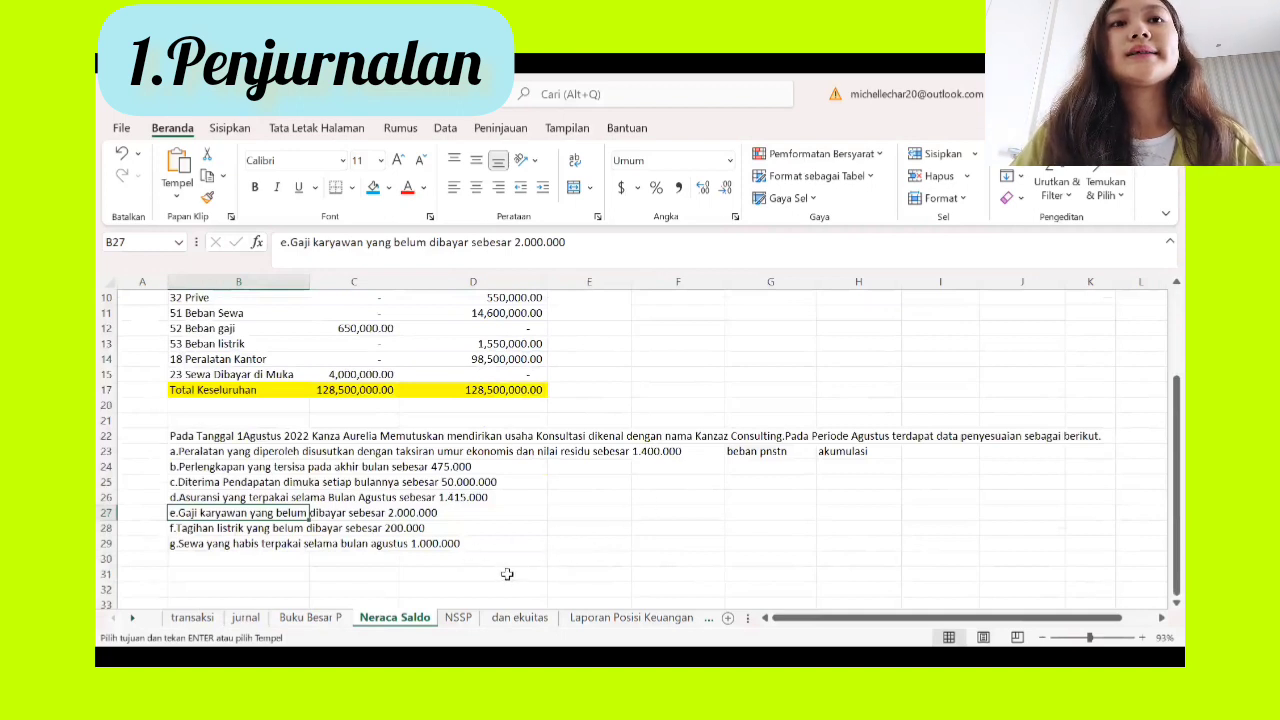
{"action": "left_click", "coordinate": [212, 619]}
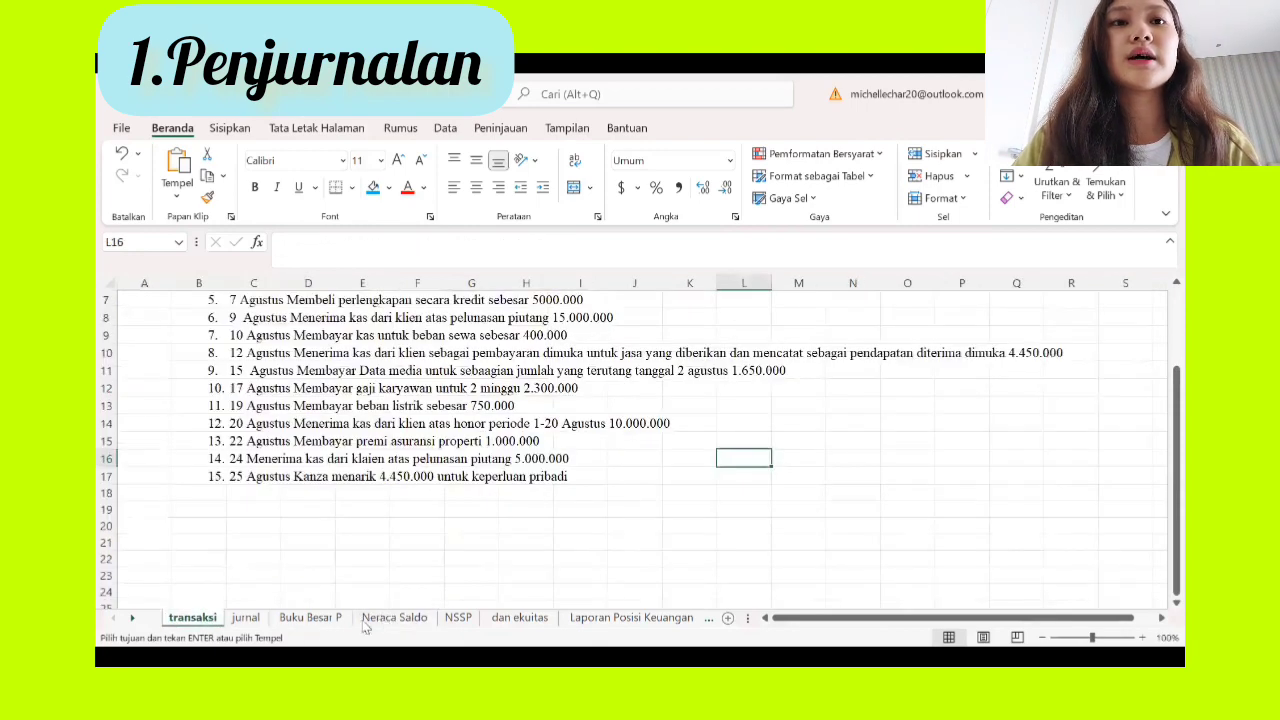
{"action": "left_click", "coordinate": [314, 618]}
{"action": "left_click", "coordinate": [368, 622]}
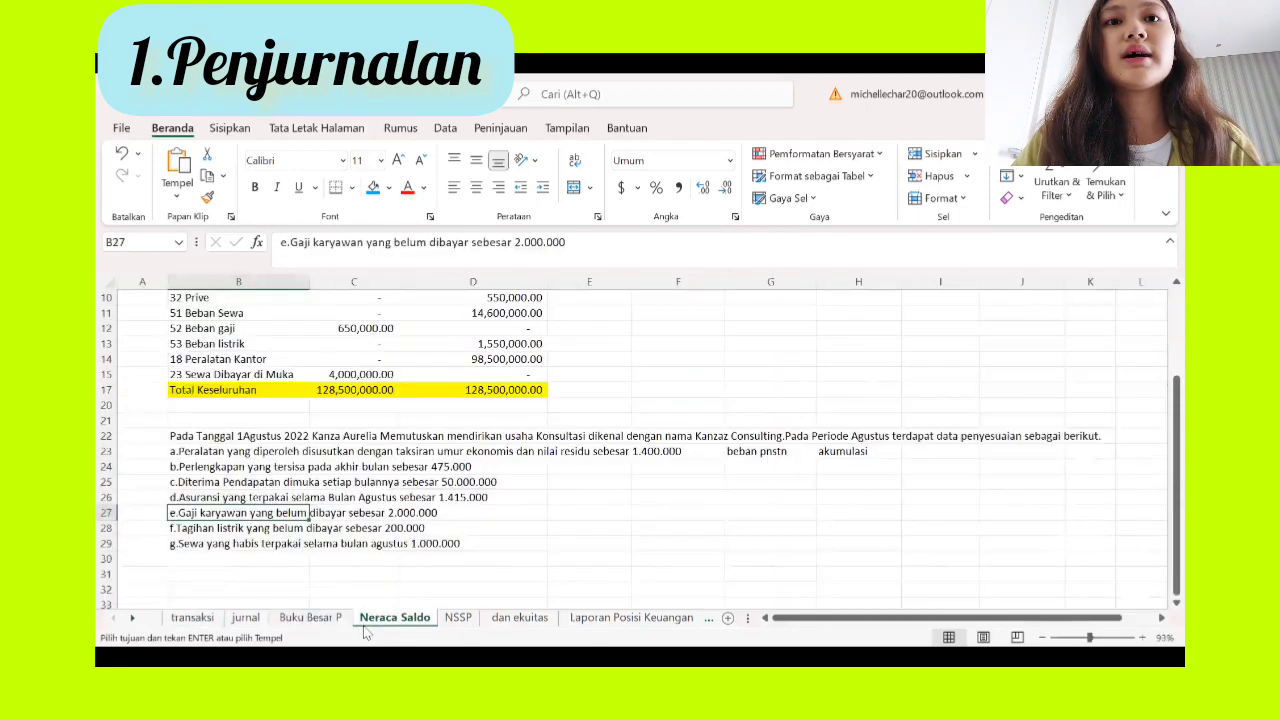
{"action": "left_click", "coordinate": [250, 619]}
{"action": "left_click", "coordinate": [334, 547]}
{"action": "left_click", "coordinate": [384, 553]}
{"action": "scroll", "coordinate": [368, 577], "scroll_direction": "down", "scroll_amount": 3}
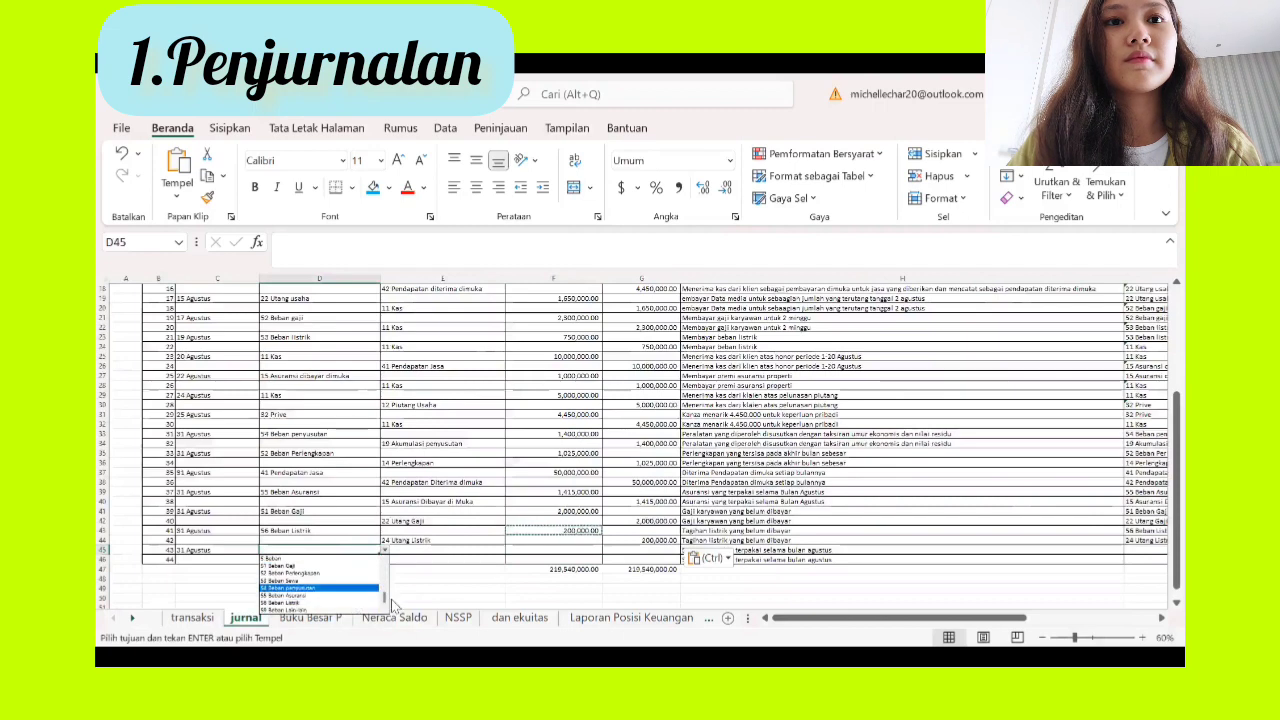
{"action": "left_click", "coordinate": [340, 584]}
Step: Set the credit account of the rent entry in E46 to 23 Sewa Dibayar di Muka
{"action": "left_click", "coordinate": [440, 560]}
{"action": "left_click", "coordinate": [510, 560]}
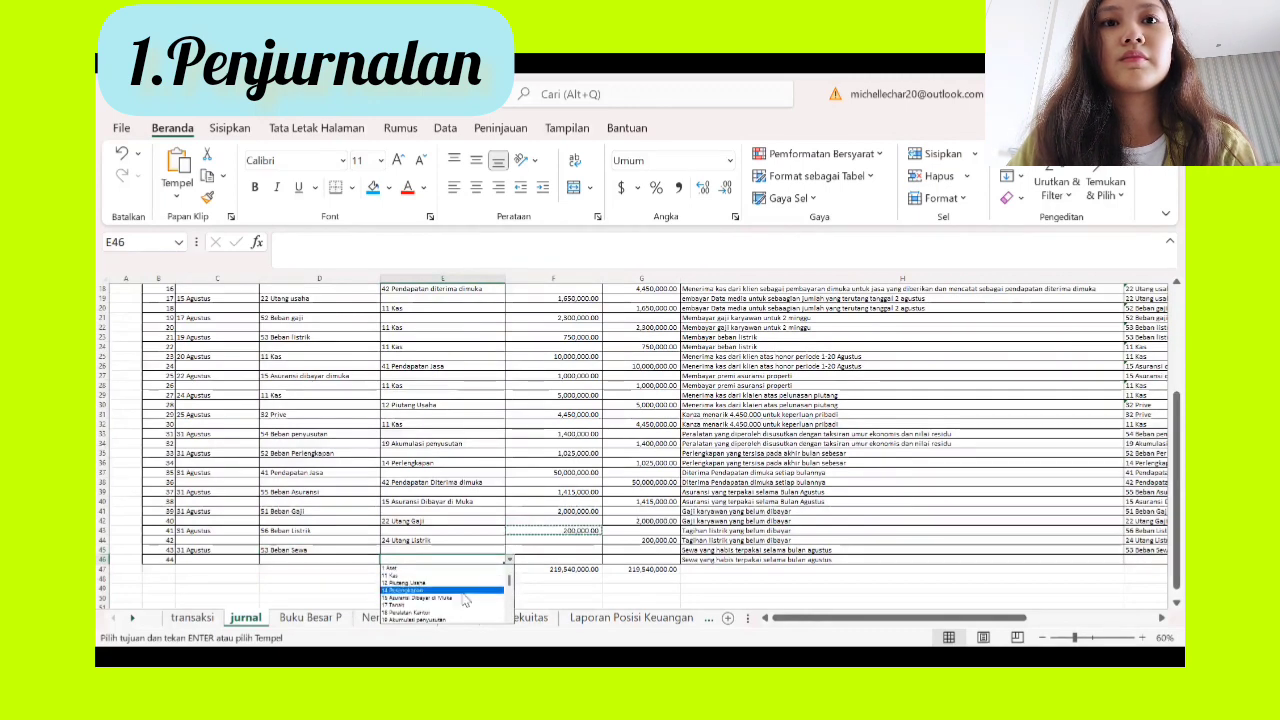
{"action": "left_click_drag", "start_coordinate": [510, 582], "coordinate": [510, 597]}
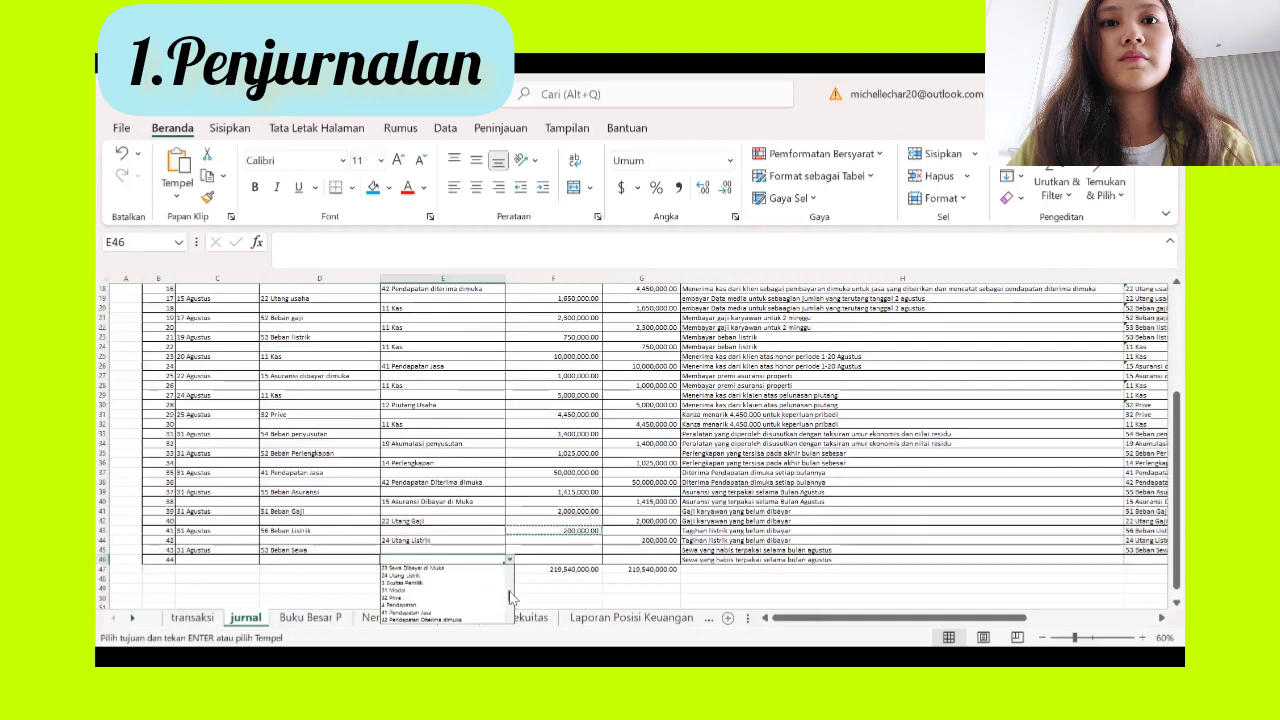
{"action": "left_click", "coordinate": [430, 567]}
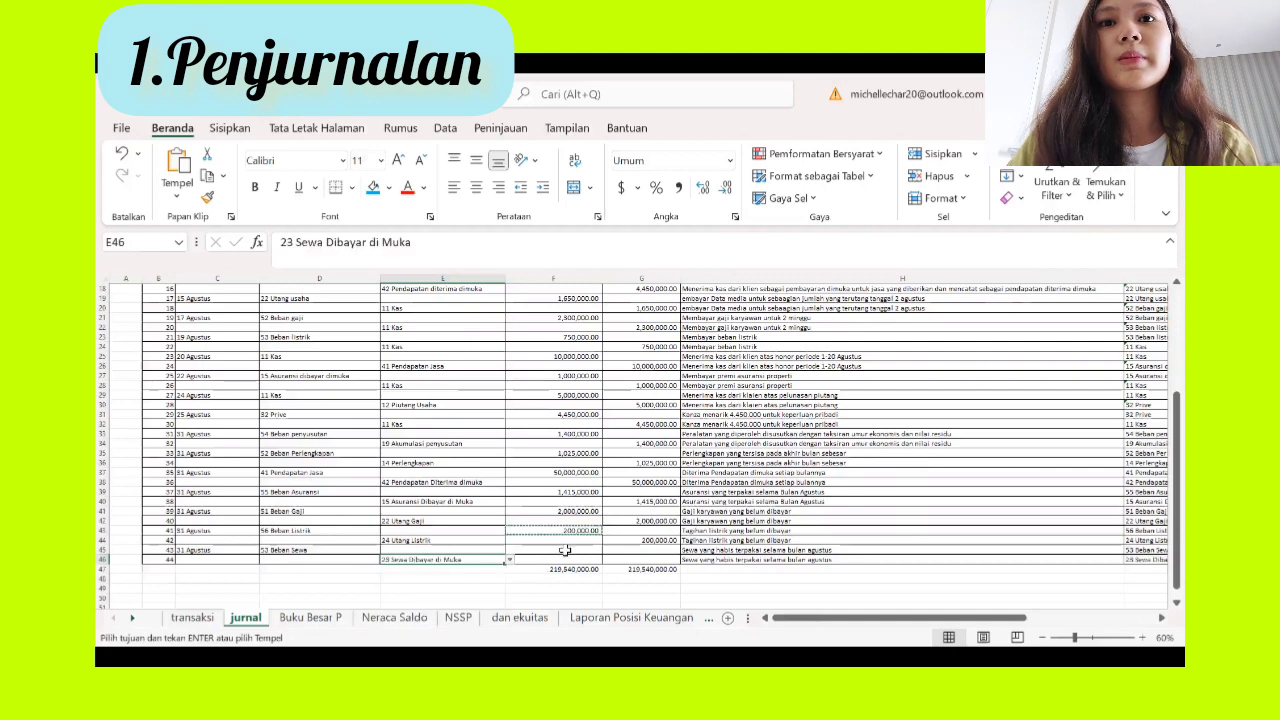
Step: Enter 1000000 as the rent expense debit in F45
{"action": "left_click", "coordinate": [565, 550]}
{"action": "type", "text": "1"}
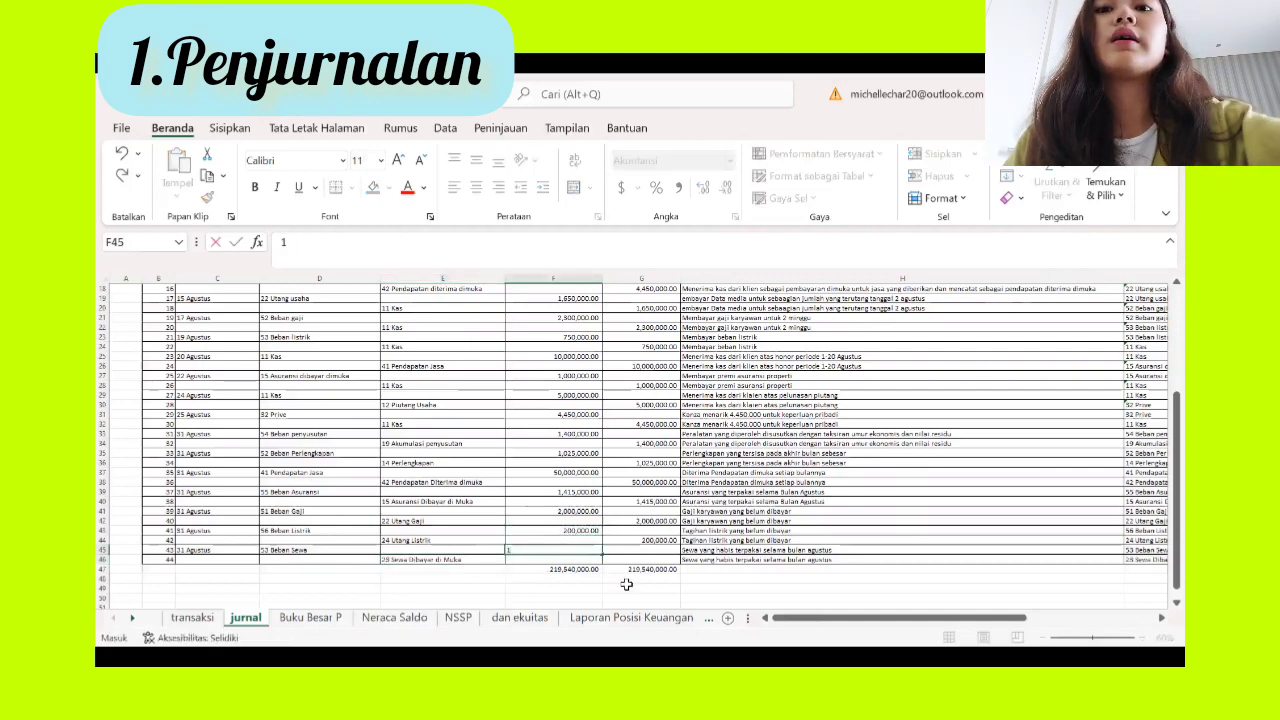
{"action": "type", "text": ",000,"}
{"action": "type", "text": "0"}
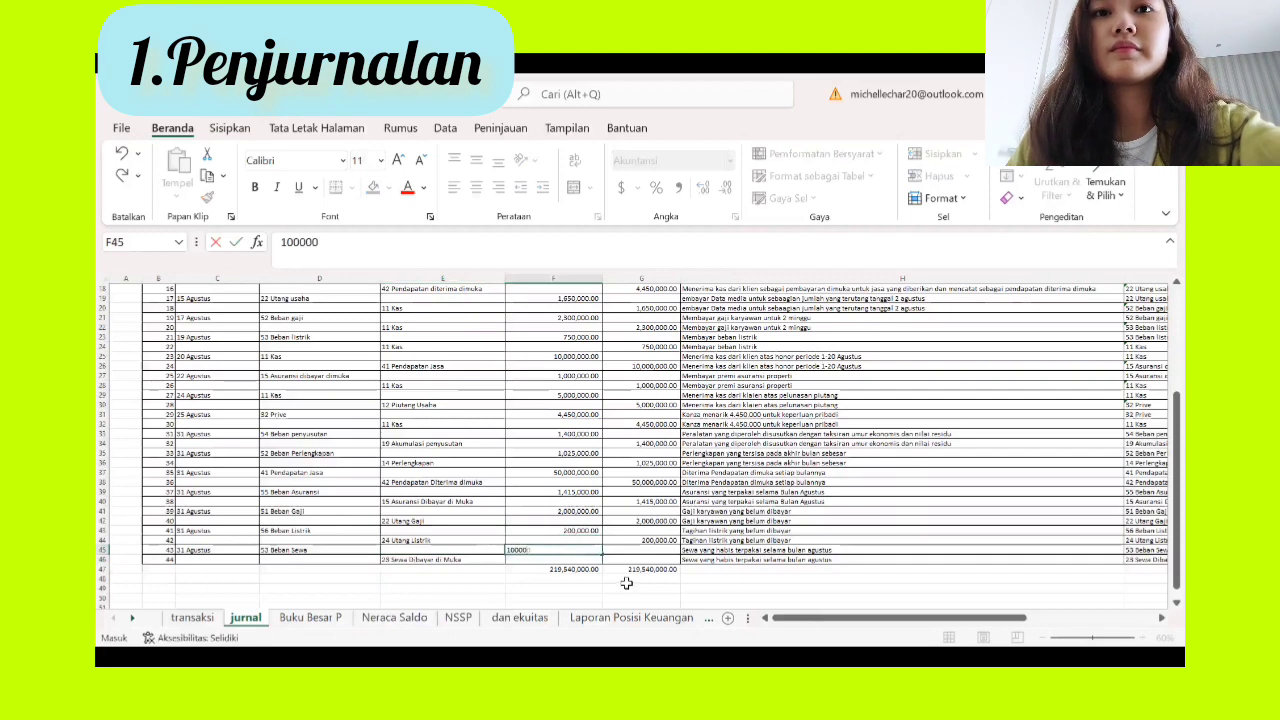
{"action": "type", "text": "00"}
{"action": "left_click", "coordinate": [570, 598]}
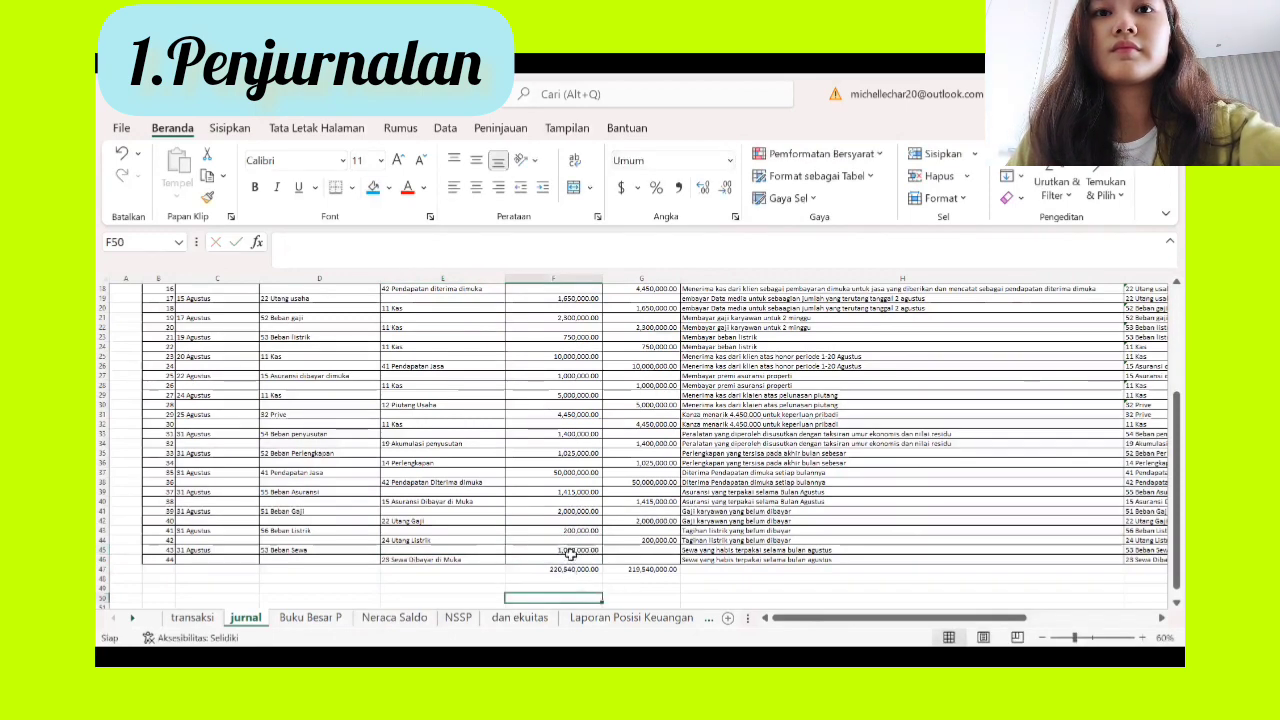
Step: Copy the rent debit amount from F45 to the credit cell G46
{"action": "left_click", "coordinate": [568, 550]}
{"action": "key", "text": "ctrl+c"}
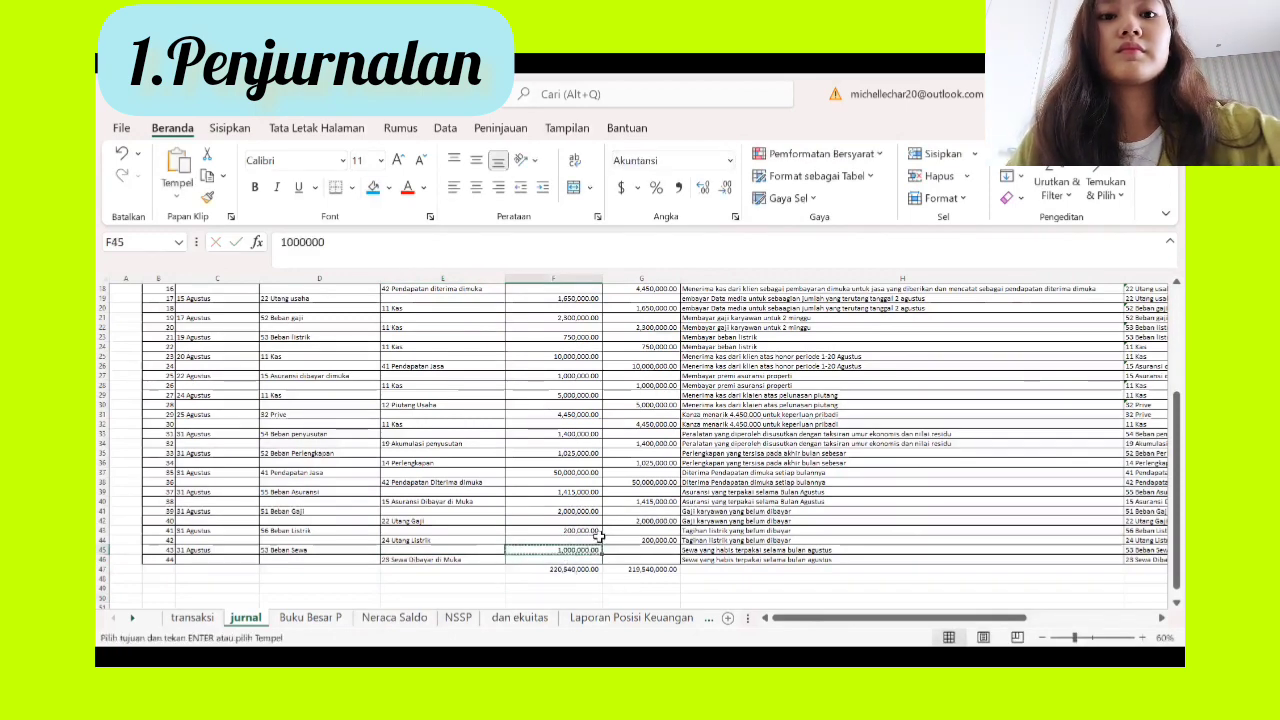
{"action": "left_click", "coordinate": [625, 561]}
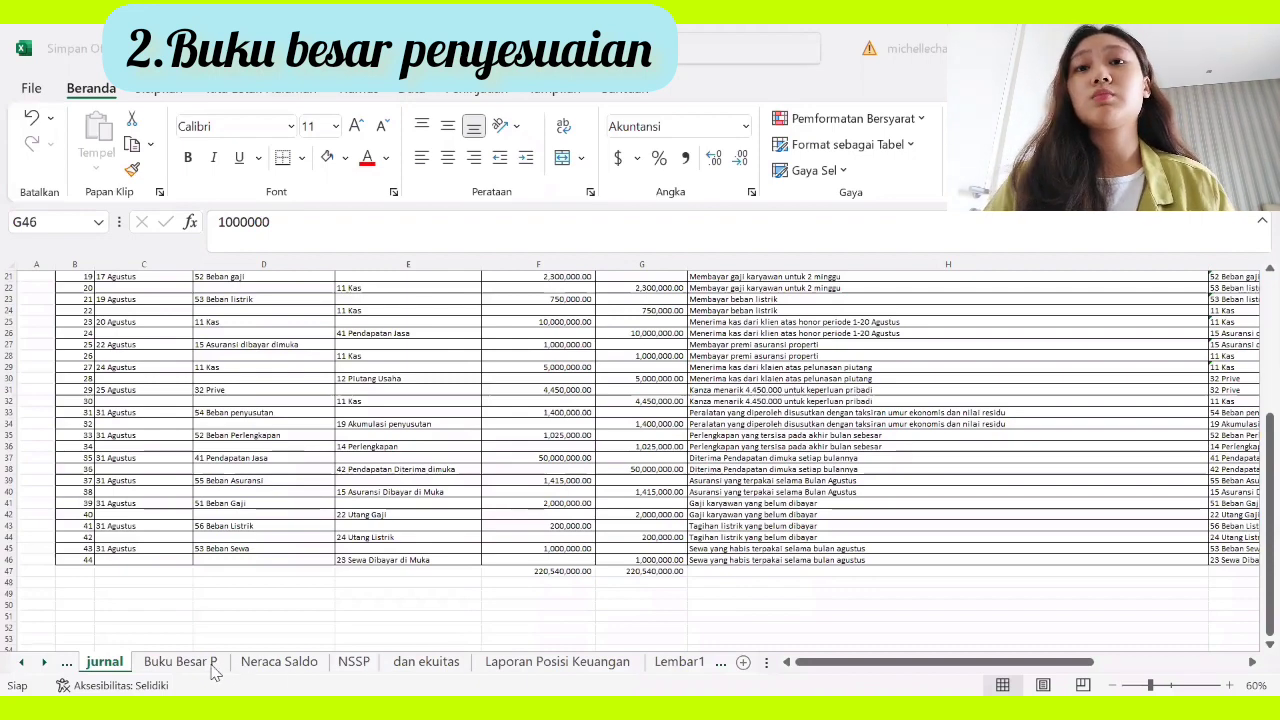
Step: Refresh the 41 Pendapatan Jasa pivot table on the Buku Besar P sheet
{"action": "left_click", "coordinate": [178, 662]}
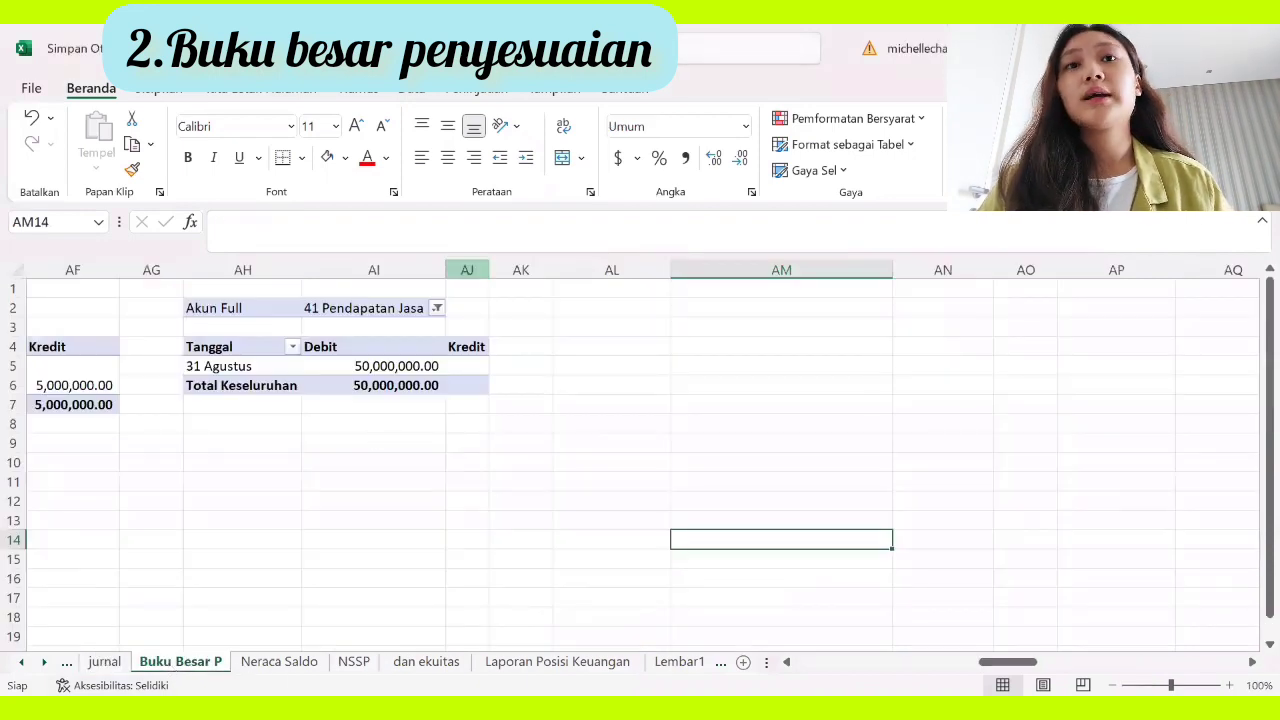
{"action": "left_click", "coordinate": [290, 346]}
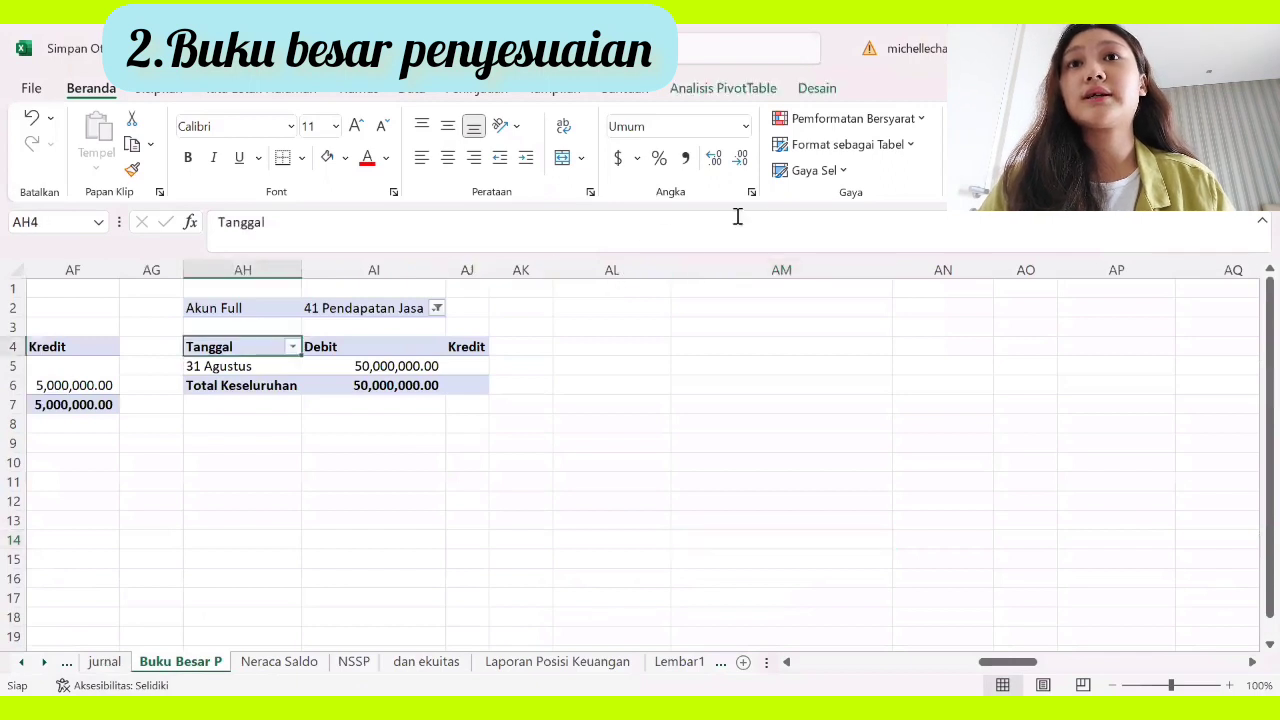
{"action": "left_click", "coordinate": [680, 468]}
{"action": "left_click", "coordinate": [450, 393]}
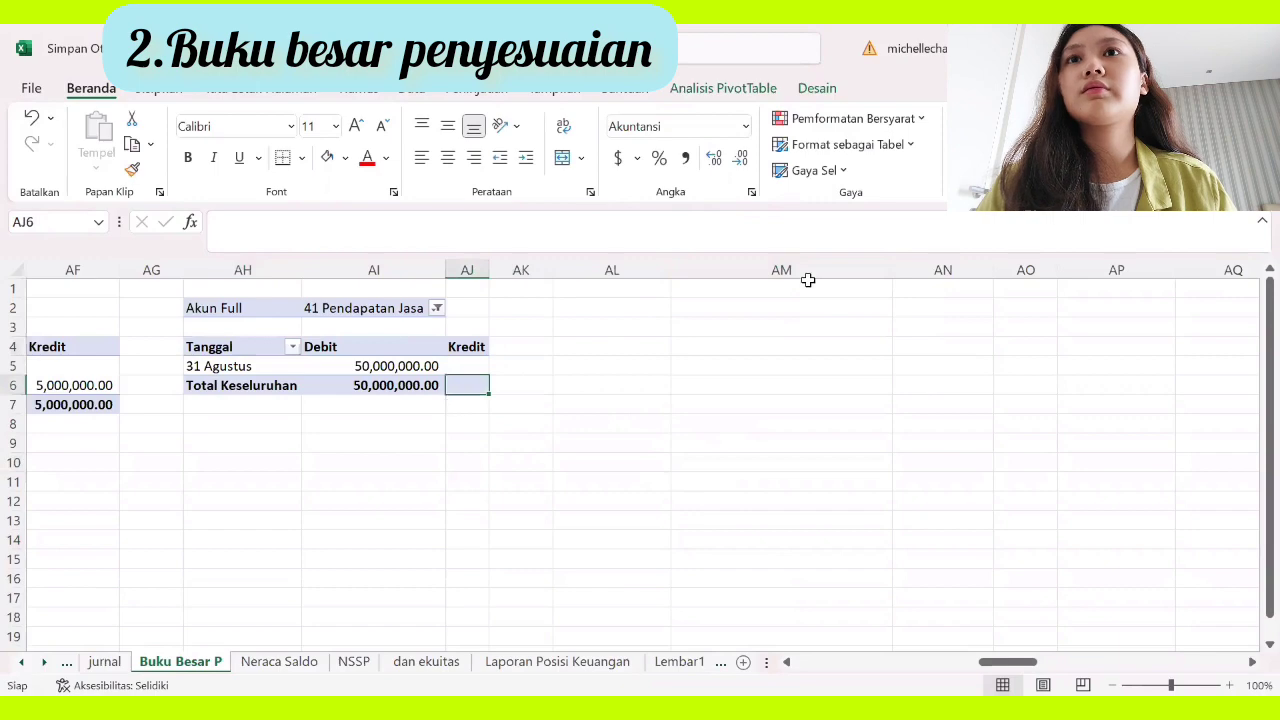
{"action": "left_click", "coordinate": [718, 89]}
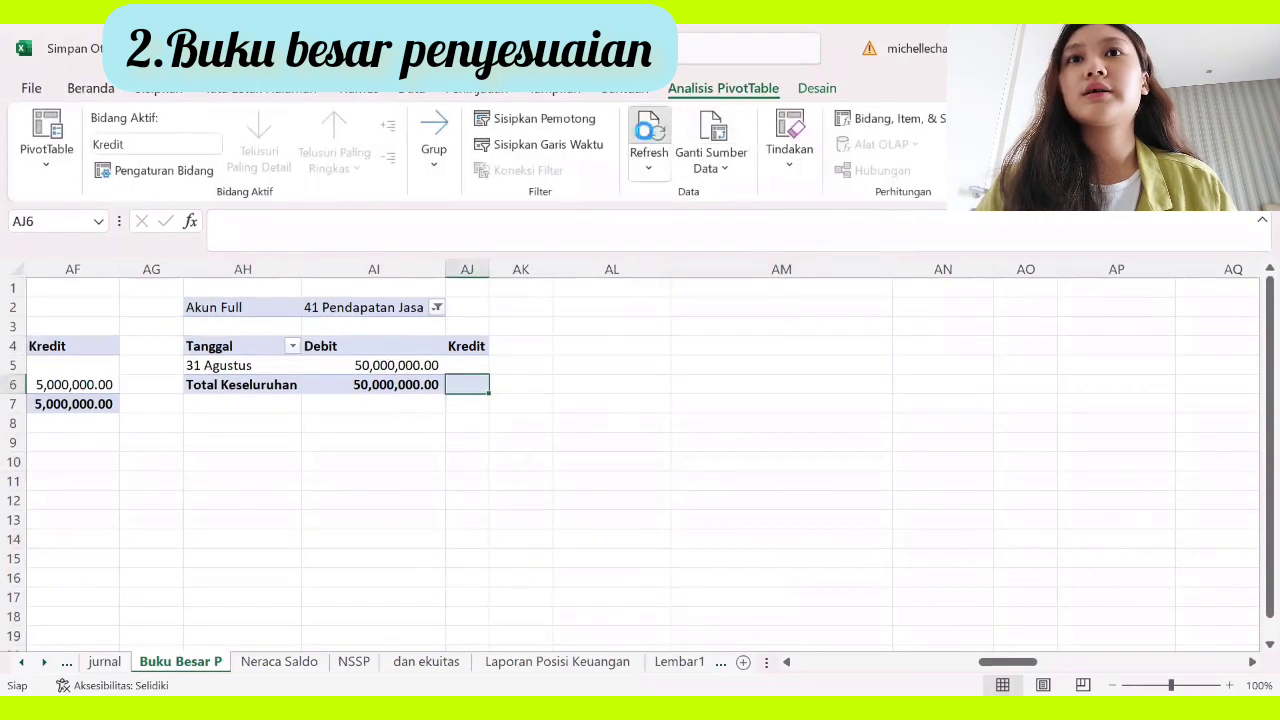
{"action": "left_click", "coordinate": [583, 363]}
Step: Copy the 41 Pendapatan Jasa pivot table, AH2:AJ6, to AL2
{"action": "left_click_drag", "start_coordinate": [205, 312], "coordinate": [459, 387]}
{"action": "key", "text": "ctrl+c"}
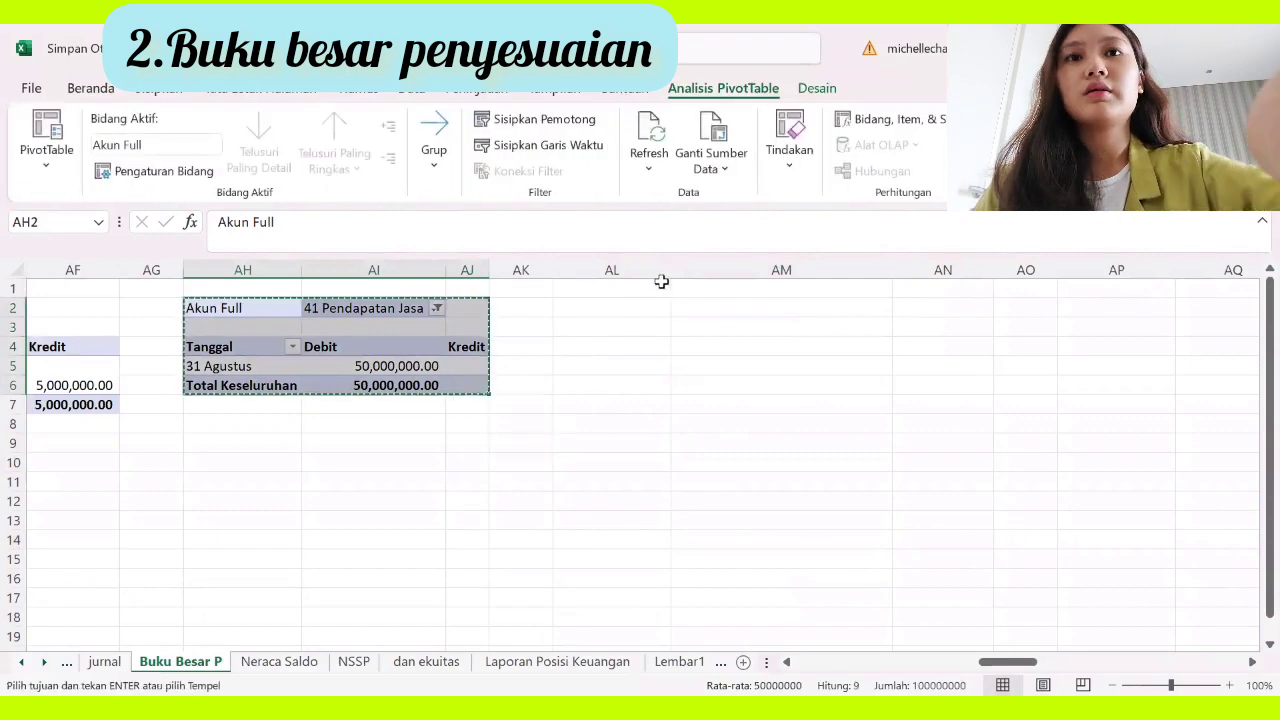
{"action": "left_click", "coordinate": [634, 296]}
{"action": "left_click", "coordinate": [632, 305]}
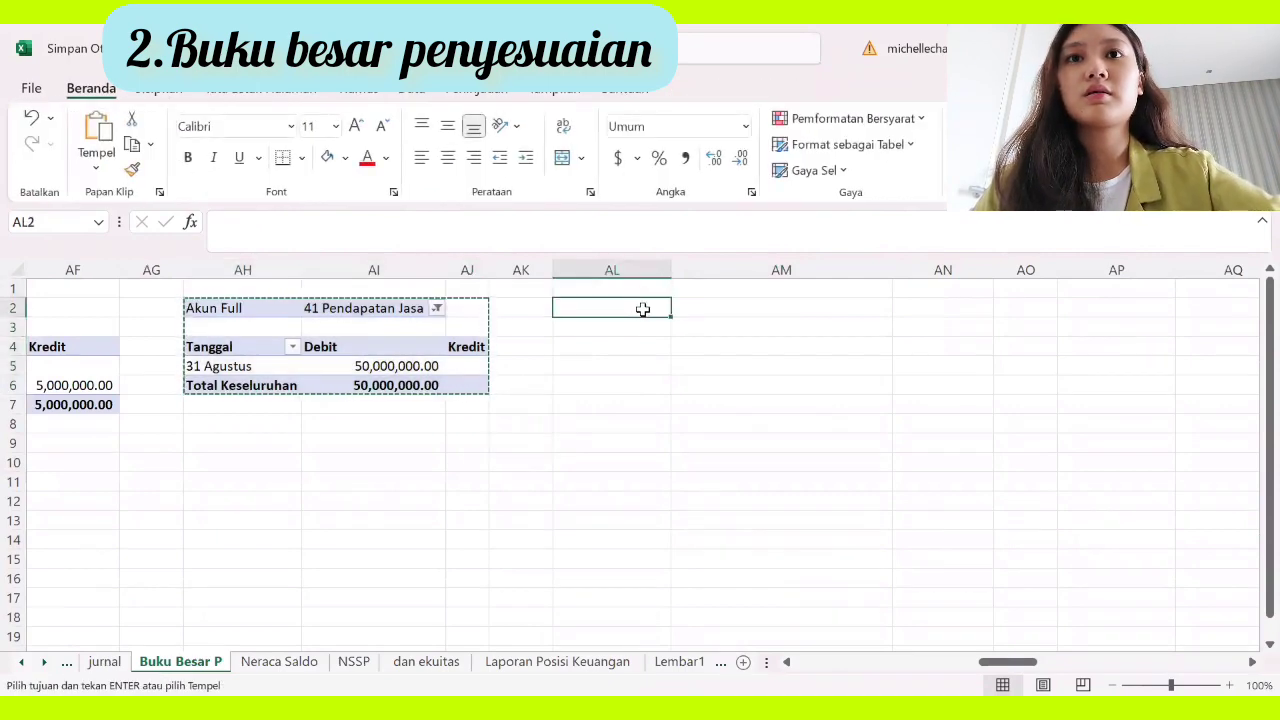
{"action": "key", "text": "ctrl+v"}
{"action": "left_click", "coordinate": [763, 447]}
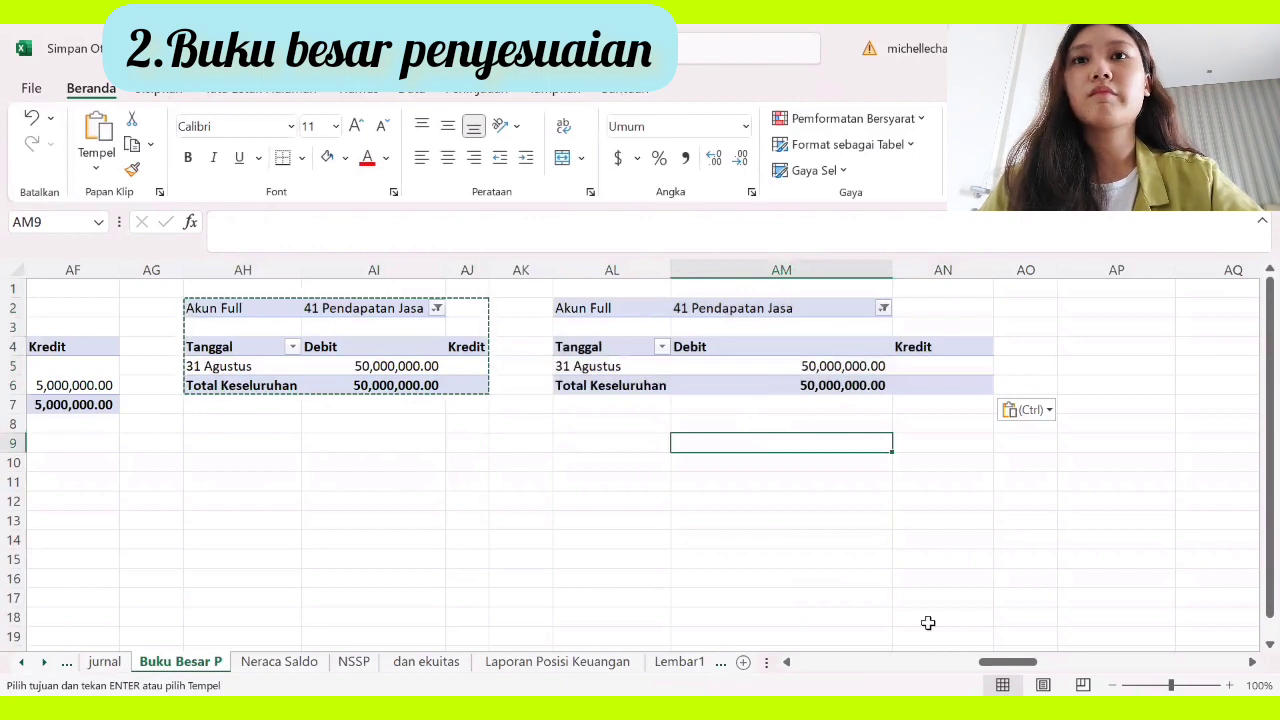
Step: Set the Akun Full filter of the pivot table at AL2 to 42 Pendapatan Diterima dimuka
{"action": "left_click", "coordinate": [884, 309]}
{"action": "scroll", "coordinate": [843, 428], "scroll_direction": "down", "scroll_amount": 3}
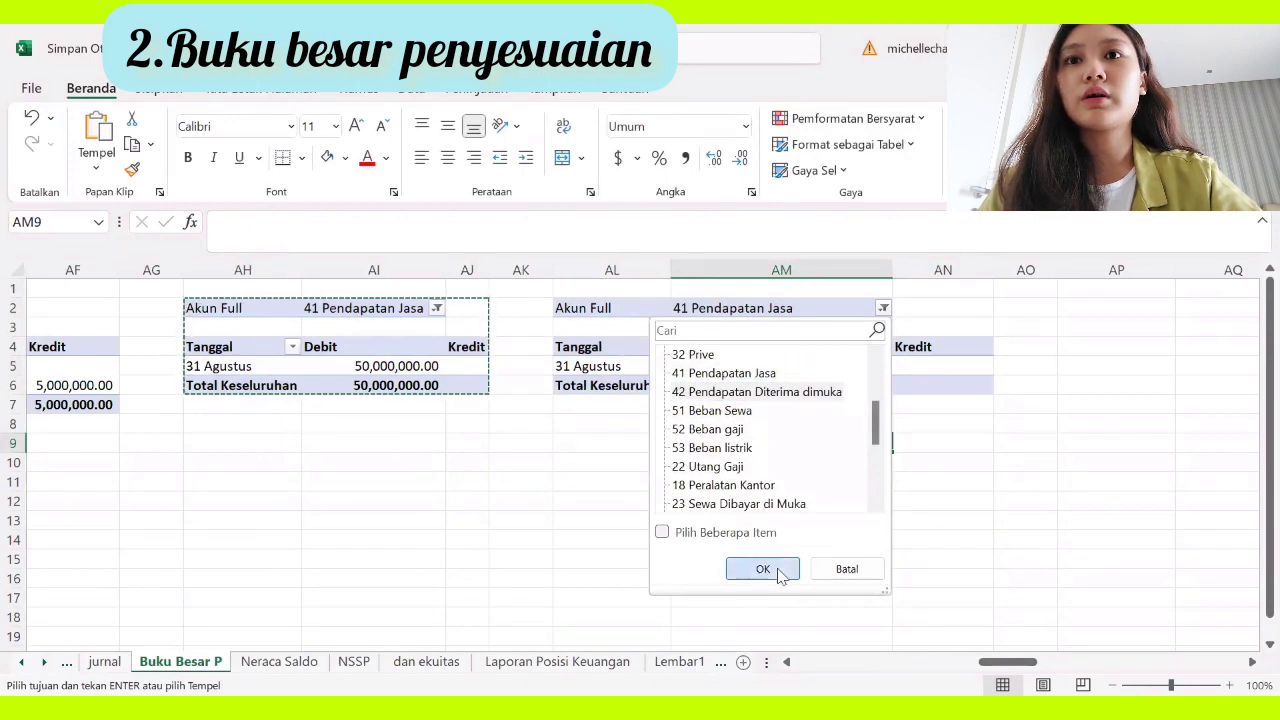
{"action": "key", "text": "Return"}
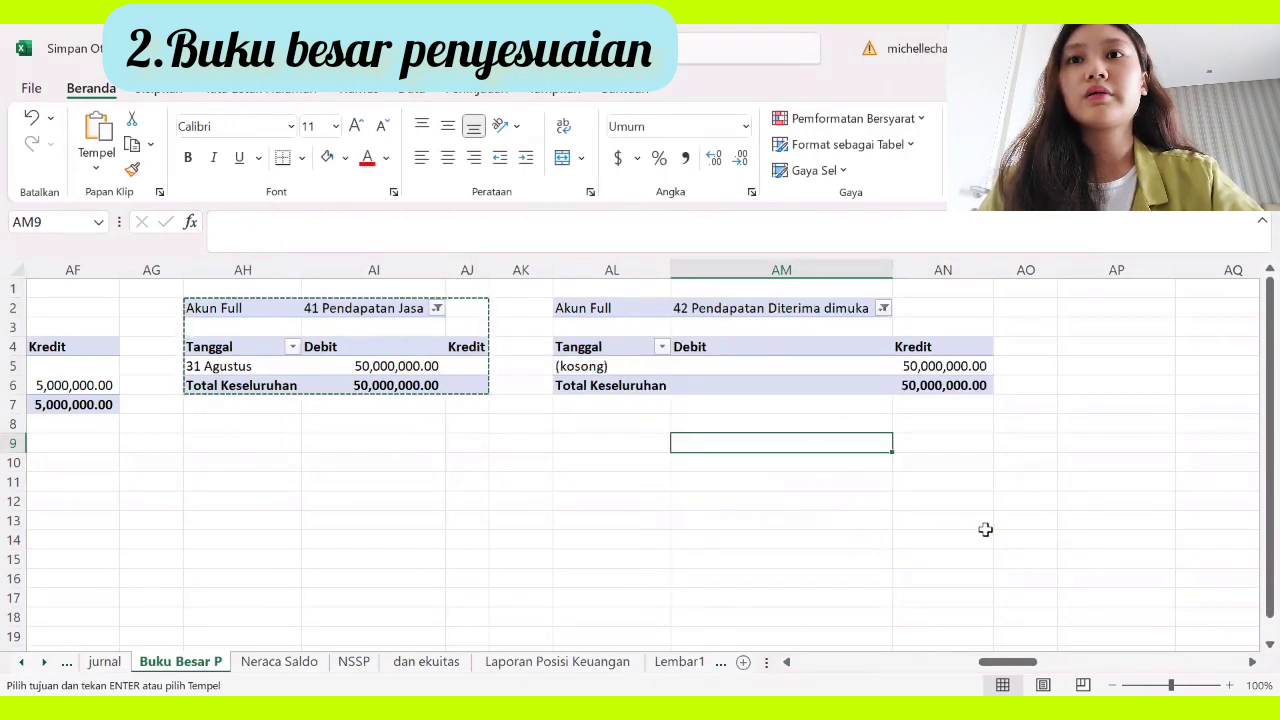
Step: Copy the 42 Pendapatan Diterima dimuka pivot table, AL2:AN6, to AP2
{"action": "left_click_drag", "start_coordinate": [1003, 663], "coordinate": [1027, 663]}
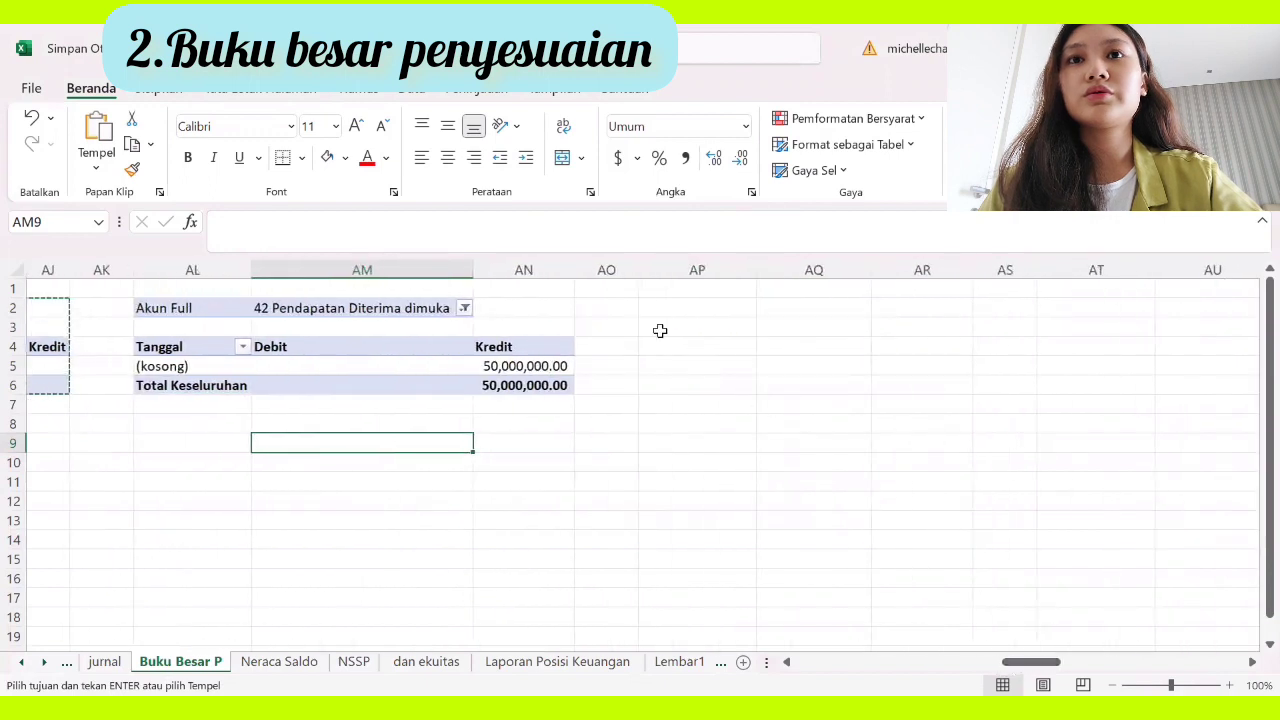
{"action": "left_click_drag", "start_coordinate": [270, 310], "coordinate": [560, 386]}
{"action": "left_click_drag", "start_coordinate": [146, 307], "coordinate": [543, 366]}
{"action": "key", "text": "ctrl+c"}
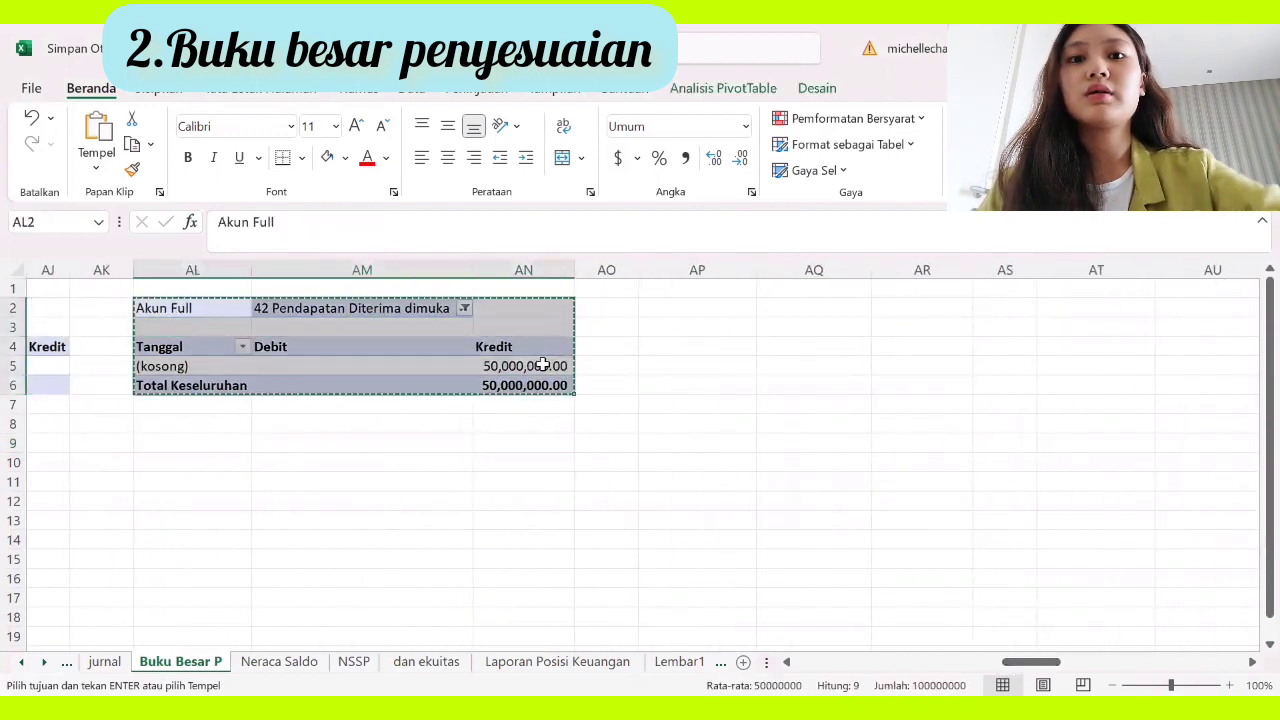
{"action": "left_click", "coordinate": [681, 306]}
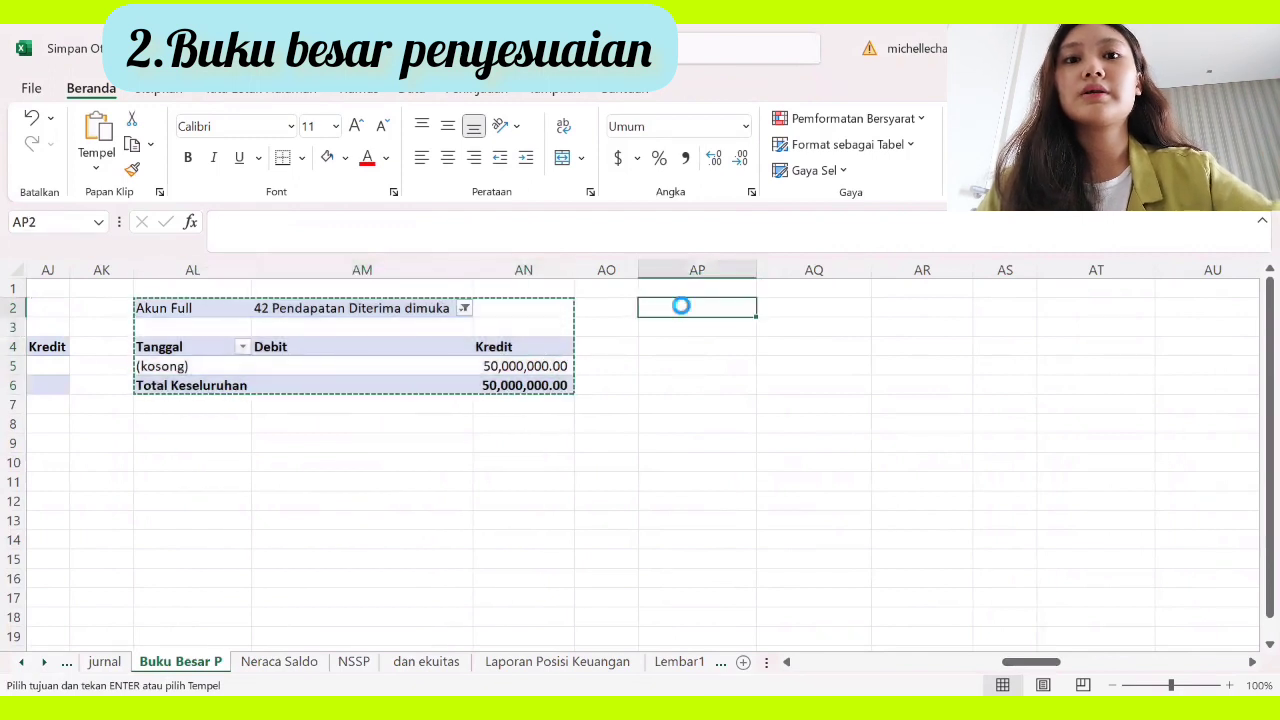
{"action": "key", "text": "ctrl+v"}
{"action": "left_click", "coordinate": [776, 498]}
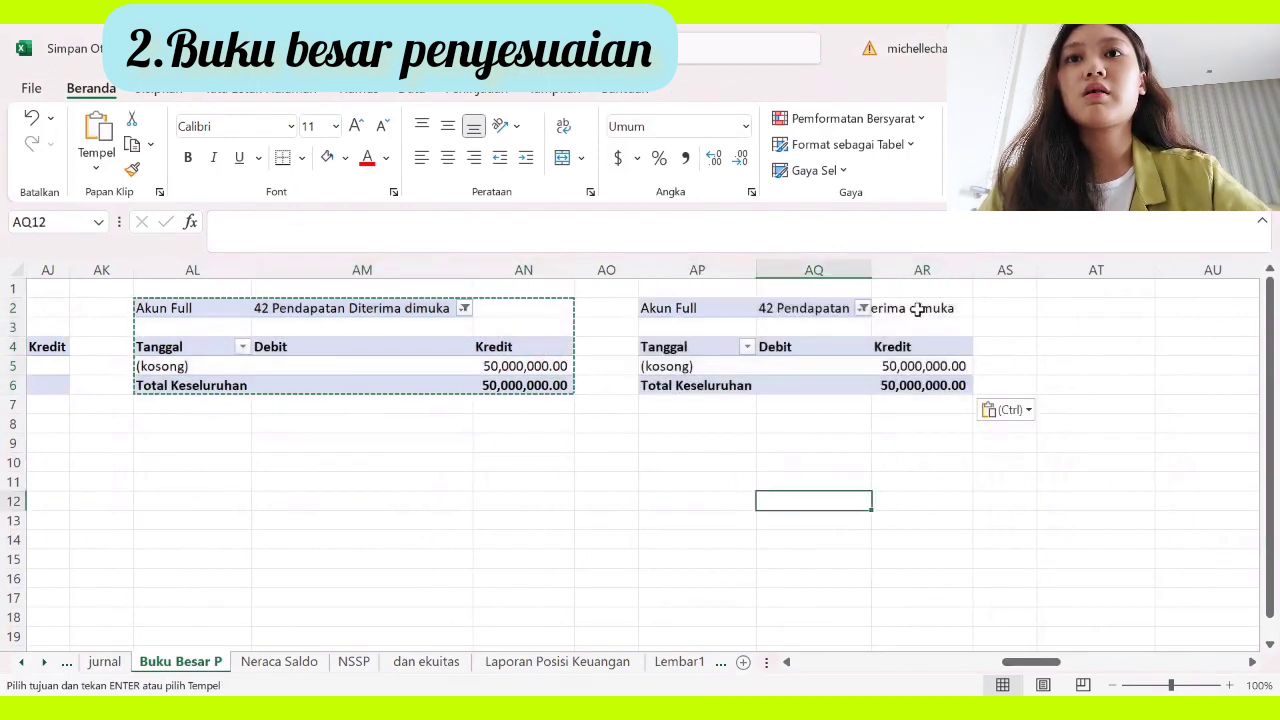
Step: Set the Akun Full filter of the pivot table at AP2 to 51 Beban Sewa
{"action": "left_click", "coordinate": [862, 309]}
{"action": "scroll", "coordinate": [873, 440], "scroll_direction": "down", "scroll_amount": 3}
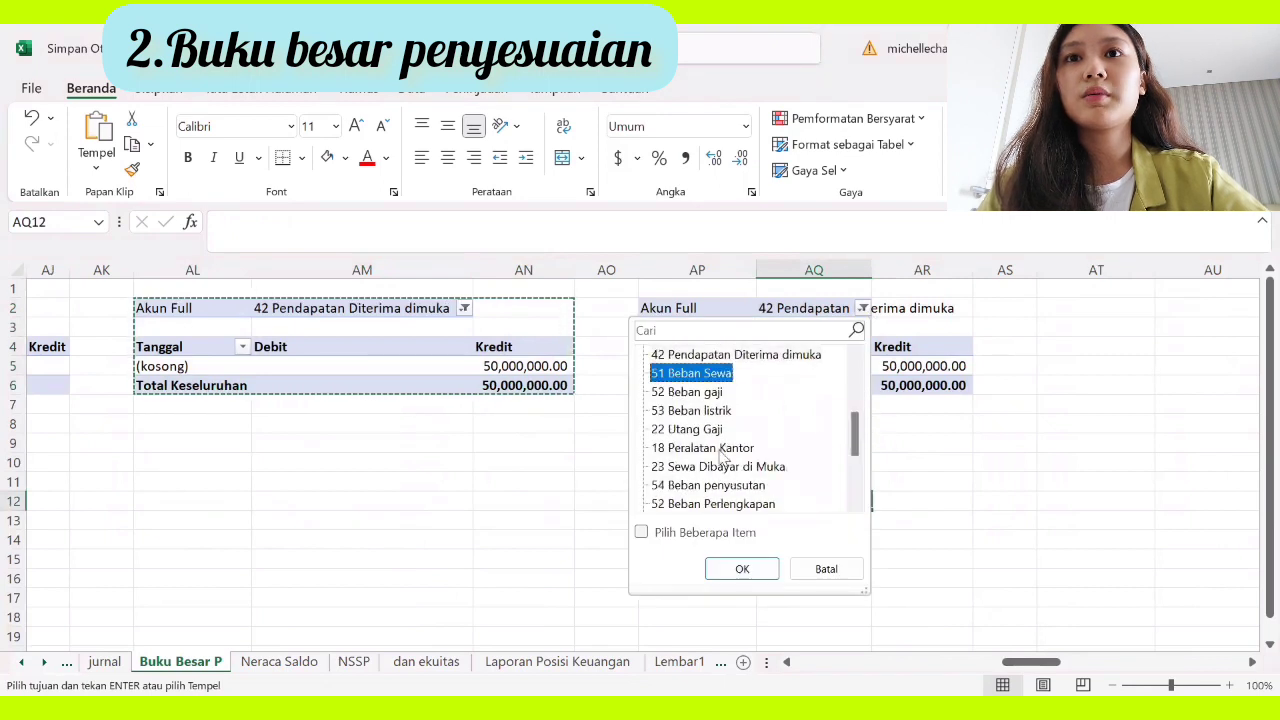
{"action": "left_click", "coordinate": [741, 568]}
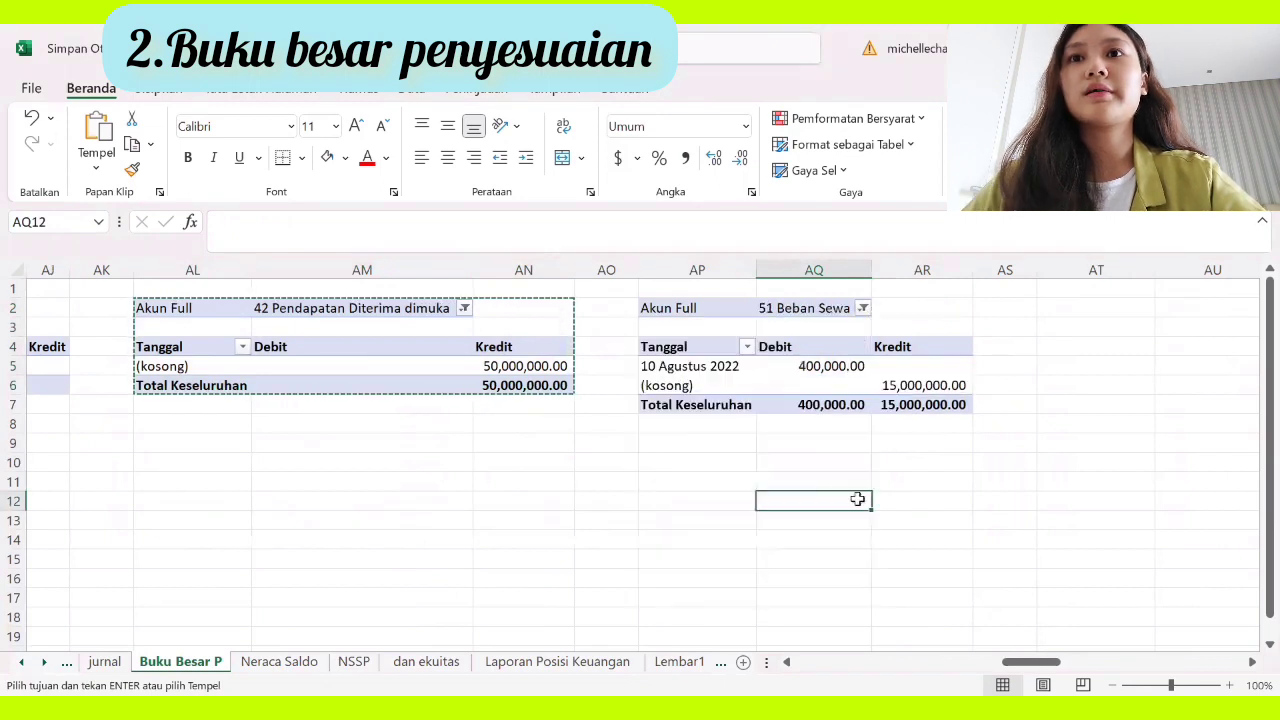
{"action": "left_click", "coordinate": [867, 522]}
Step: Copy the 51 Beban Sewa pivot table, AP2:AR7, to both AT2 and AX2
{"action": "left_click_drag", "start_coordinate": [690, 308], "coordinate": [944, 398]}
{"action": "key", "text": "ctrl+c"}
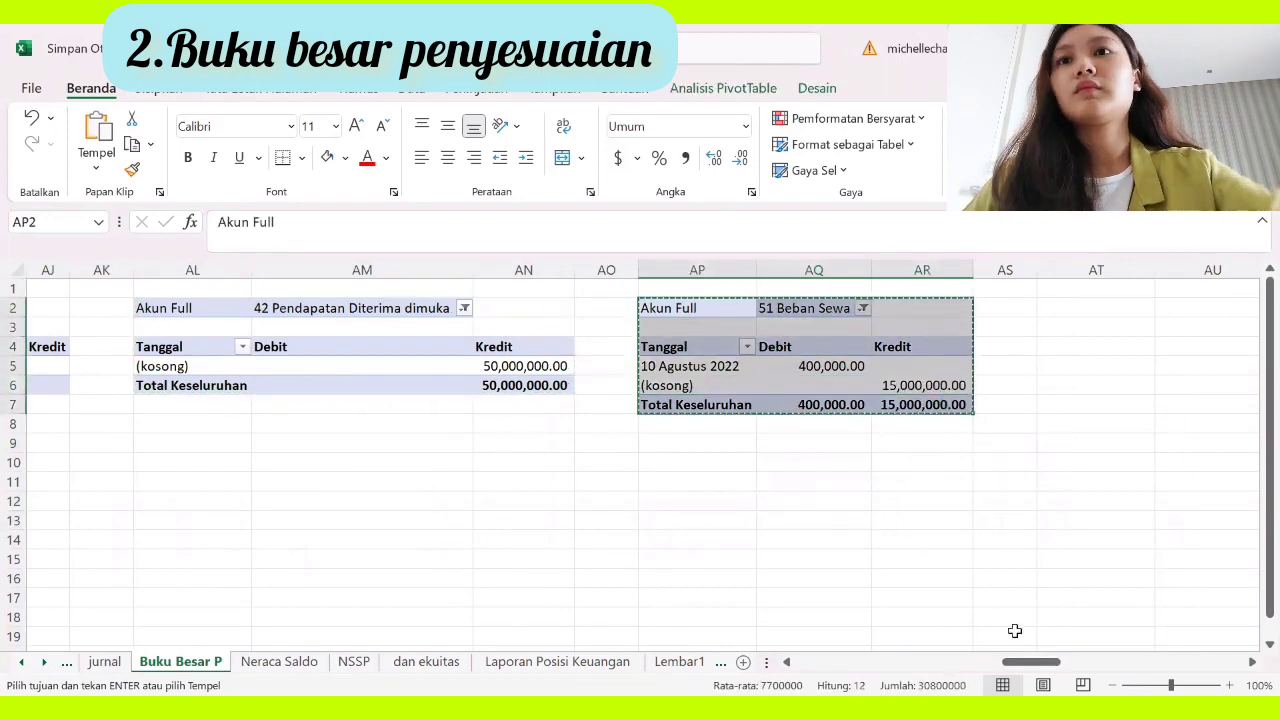
{"action": "left_click_drag", "start_coordinate": [1058, 661], "coordinate": [994, 589]}
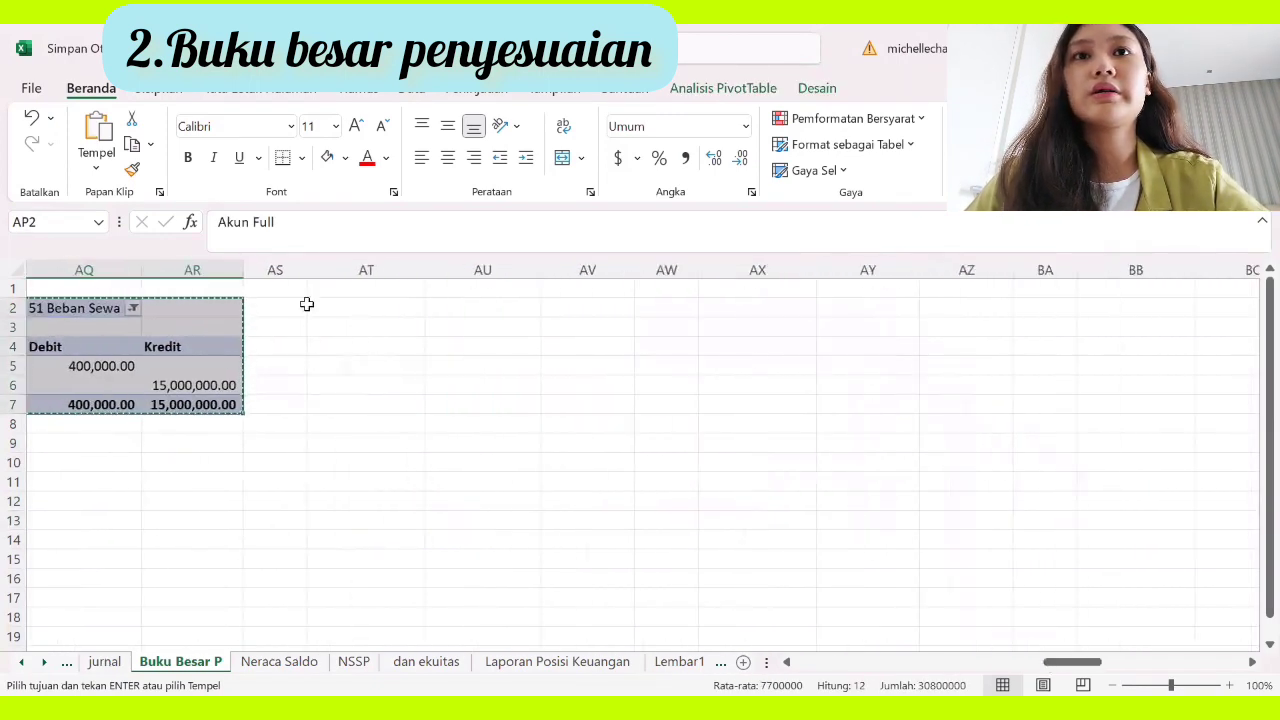
{"action": "left_click", "coordinate": [349, 308]}
{"action": "key", "text": "ctrl+v"}
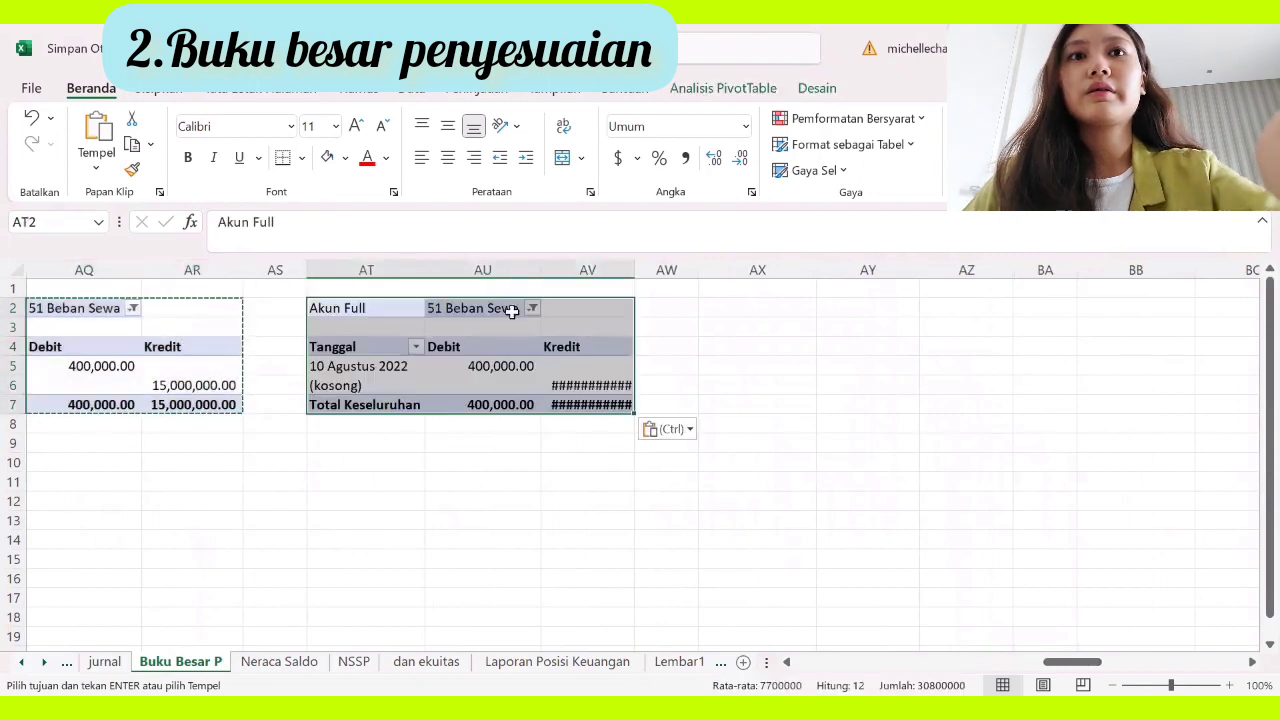
{"action": "left_click", "coordinate": [743, 308]}
{"action": "key", "text": "ctrl+v"}
{"action": "left_click", "coordinate": [587, 559]}
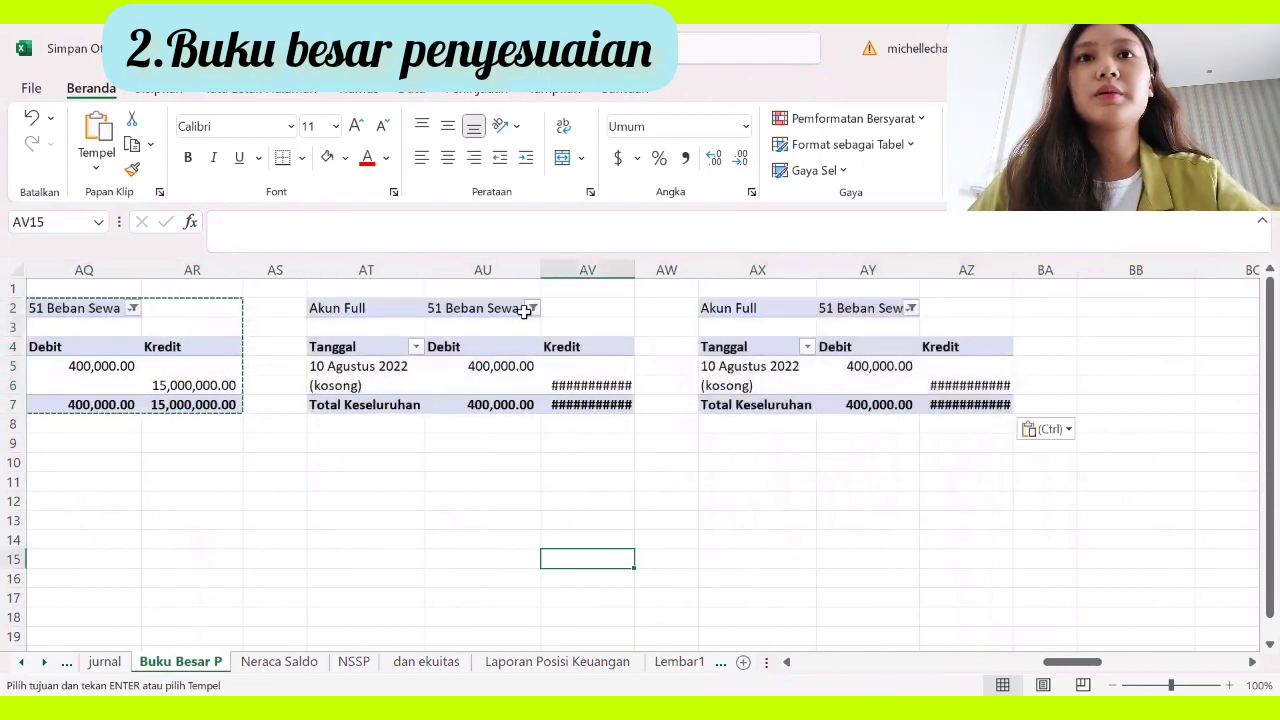
Step: Set the Akun Full filter of the pivot table at AT2 to 52 Beban gaji
{"action": "left_click", "coordinate": [531, 310]}
{"action": "scroll", "coordinate": [458, 455], "scroll_direction": "down", "scroll_amount": 3}
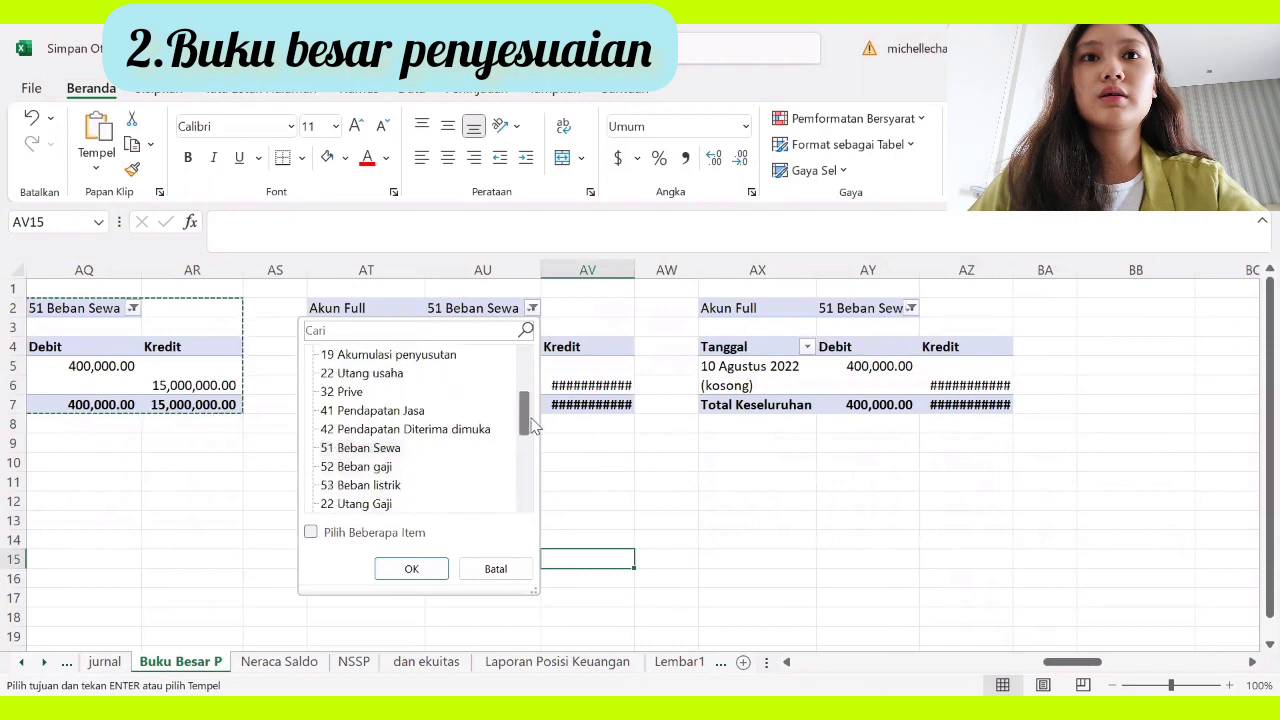
{"action": "left_click", "coordinate": [370, 448]}
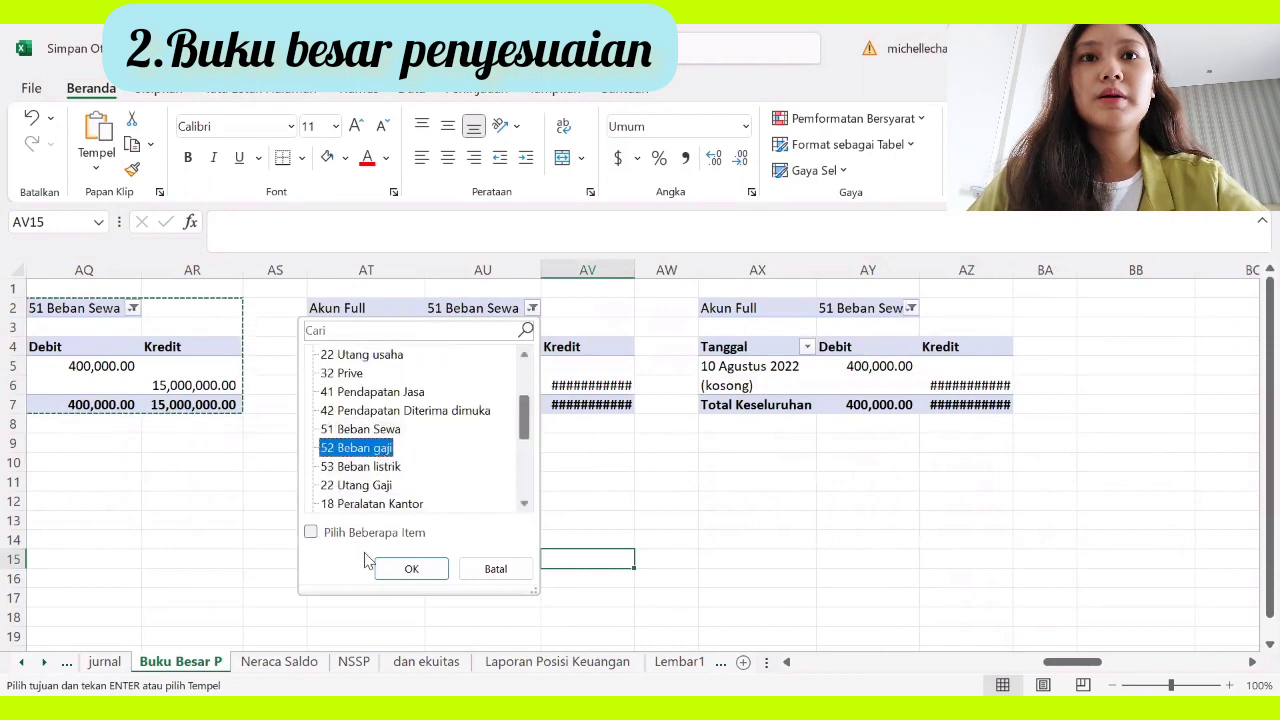
{"action": "left_click", "coordinate": [420, 562]}
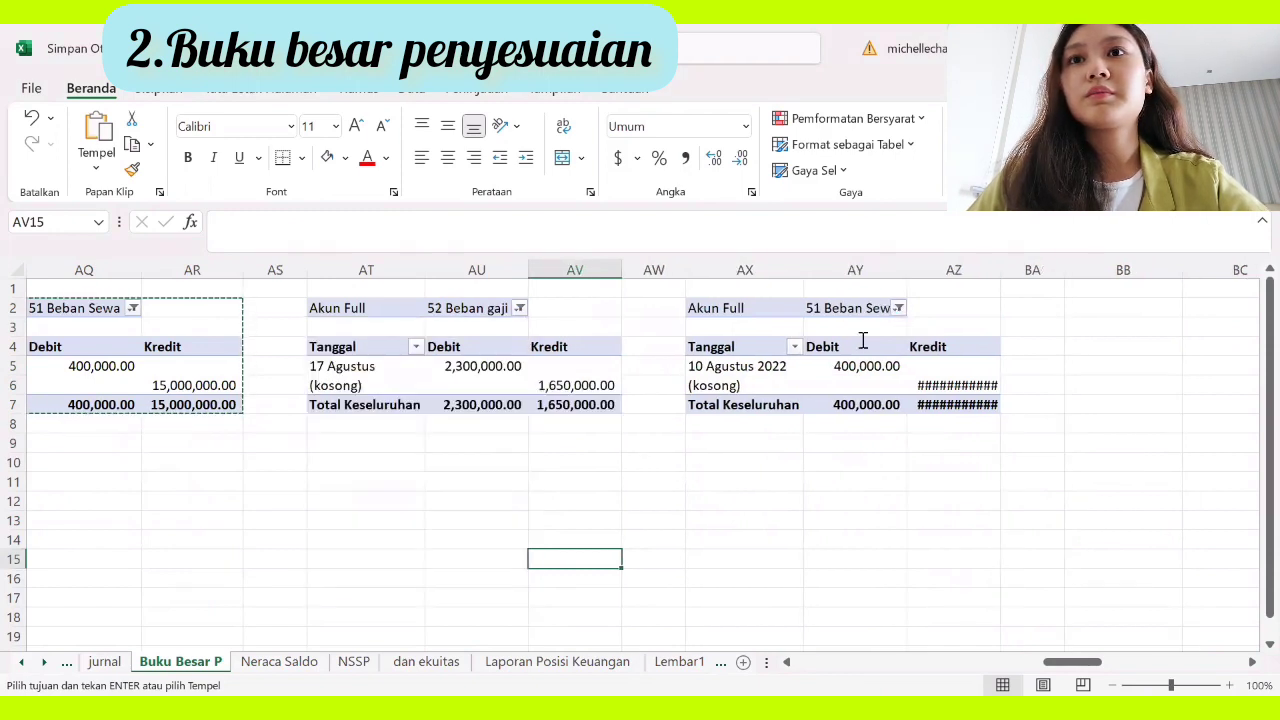
Step: Set the Akun Full filter of the pivot table at AX2 to 53 Beban listrik
{"action": "left_click", "coordinate": [898, 308]}
{"action": "scroll", "coordinate": [838, 440], "scroll_direction": "down", "scroll_amount": 3}
{"action": "left_click", "coordinate": [760, 430]}
{"action": "left_click", "coordinate": [777, 569]}
Step: Copy the 53 Beban listrik pivot table, AX2:AZ7, to BB2
{"action": "scroll", "coordinate": [421, 231], "scroll_direction": "right", "scroll_amount": 5}
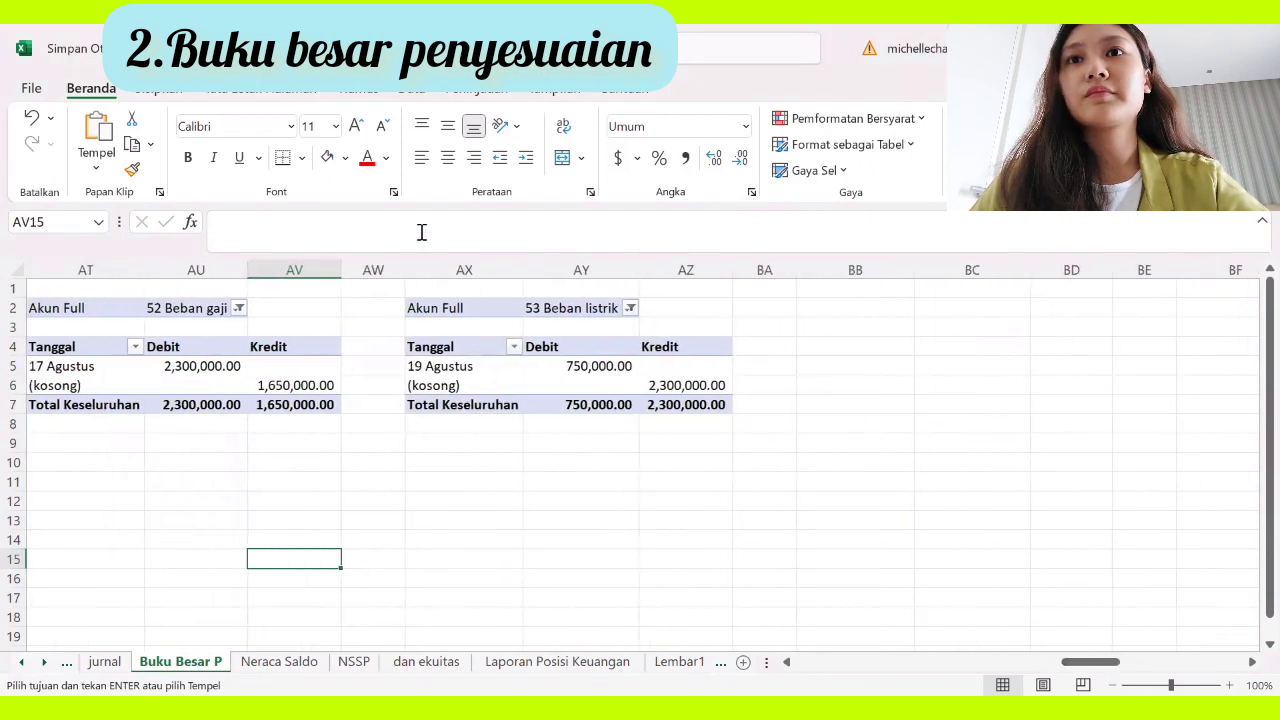
{"action": "left_click_drag", "start_coordinate": [442, 314], "coordinate": [684, 396]}
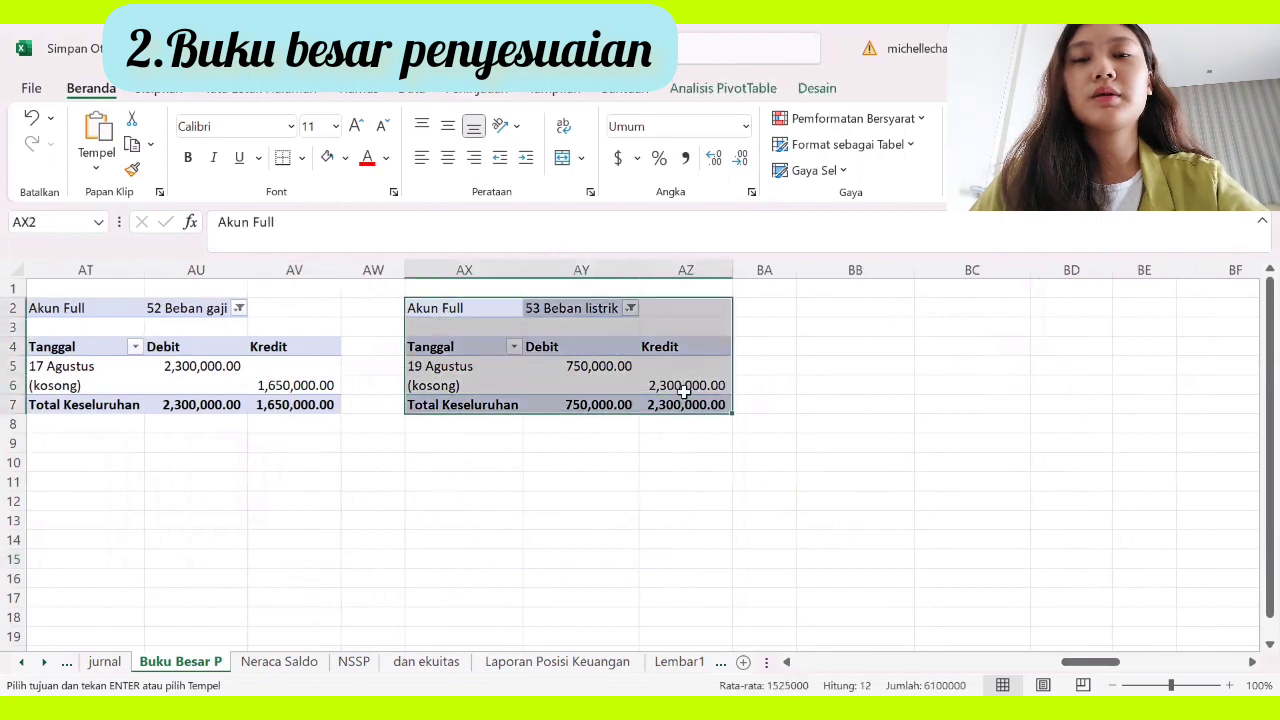
{"action": "left_click", "coordinate": [843, 306]}
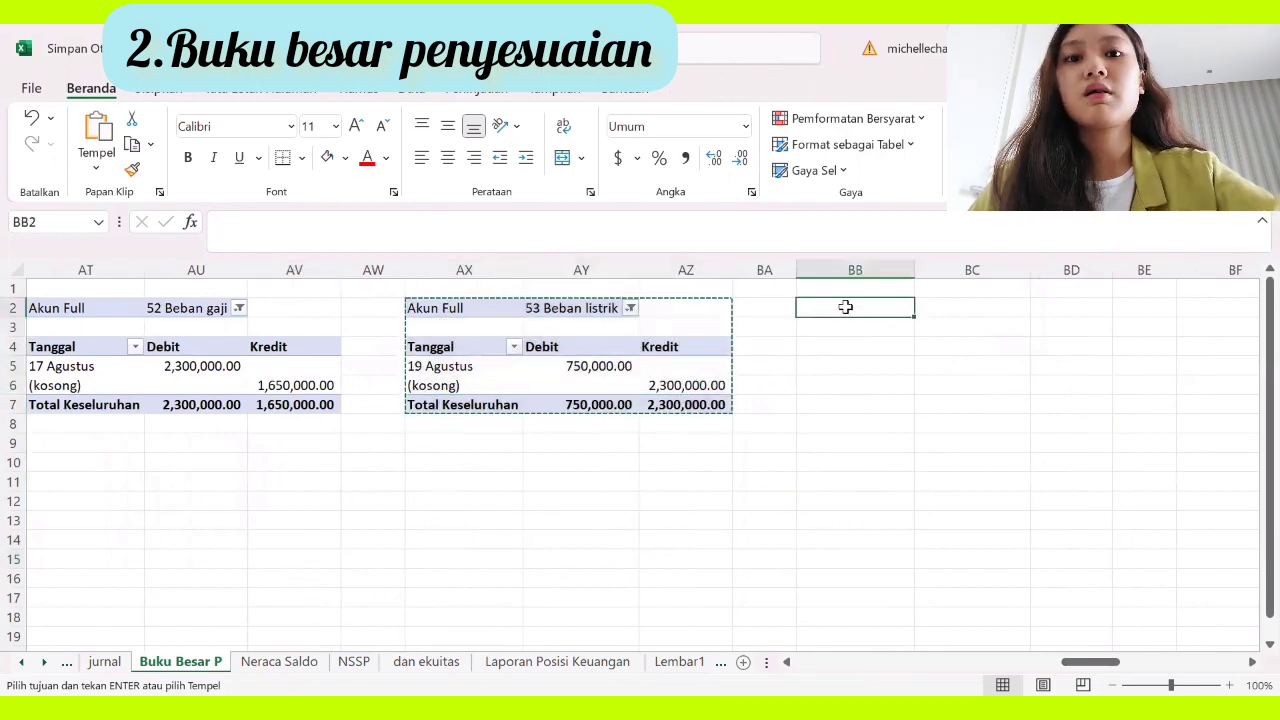
{"action": "key", "text": "ctrl+v"}
{"action": "left_click", "coordinate": [965, 462]}
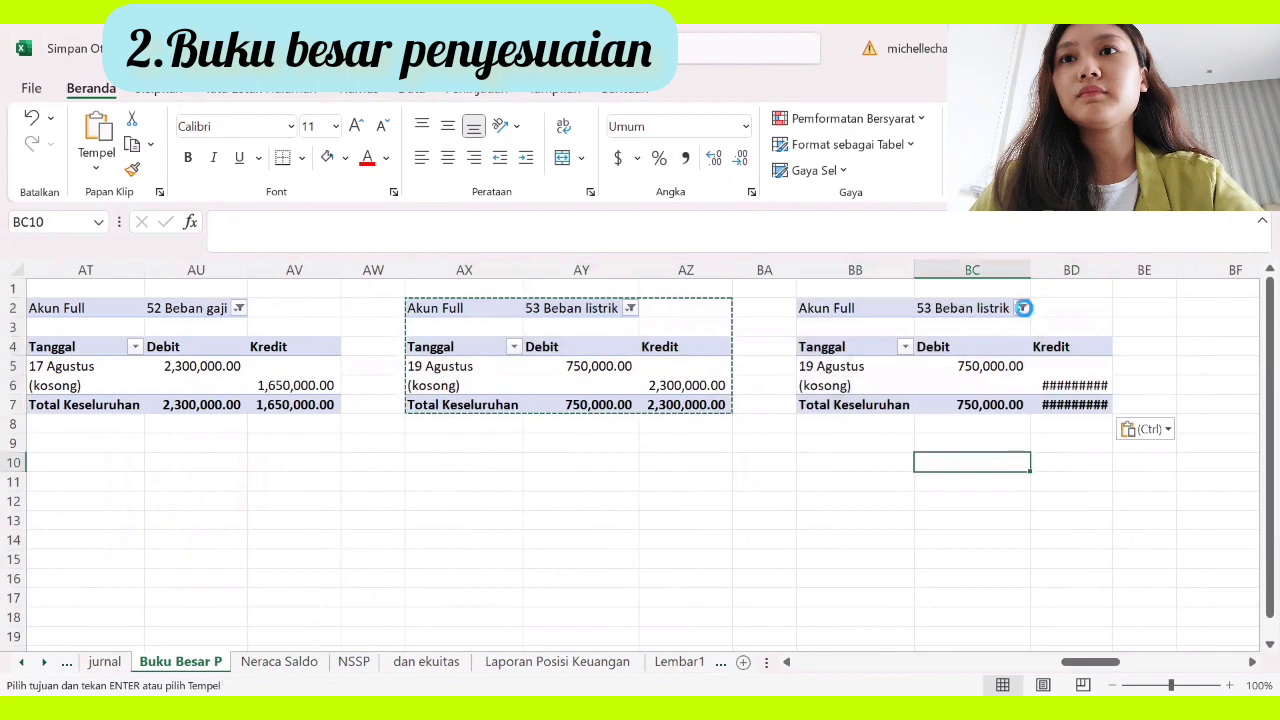
Step: Set the Akun Full filter of the pivot table at BB2 to 22 Utang Gaji
{"action": "left_click", "coordinate": [1021, 308]}
{"action": "scroll", "coordinate": [900, 430], "scroll_direction": "down", "scroll_amount": 3}
{"action": "left_click", "coordinate": [846, 429]}
{"action": "left_click", "coordinate": [901, 568]}
Step: Copy the 22 Utang Gaji pivot table, BB2:BD6, to BF2
{"action": "left_click_drag", "start_coordinate": [1096, 662], "coordinate": [1125, 662]}
{"action": "left_click_drag", "start_coordinate": [318, 302], "coordinate": [577, 384]}
{"action": "key", "text": "ctrl+c"}
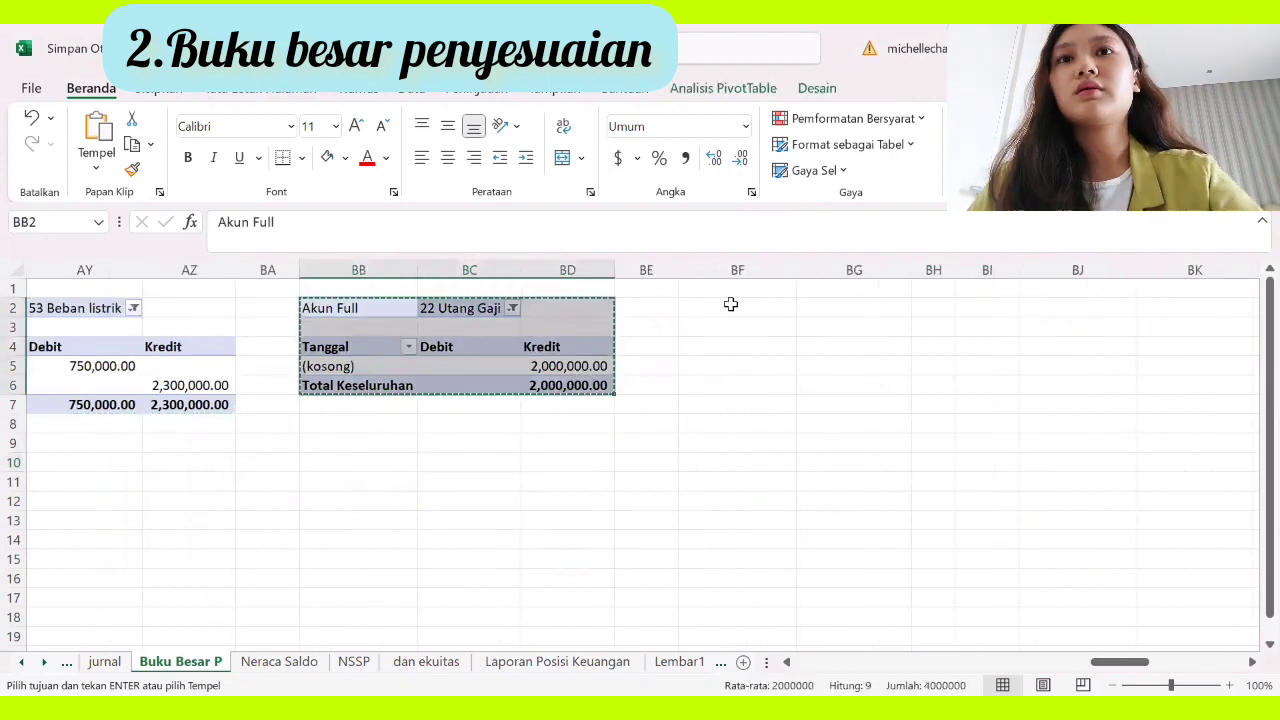
{"action": "left_click", "coordinate": [731, 303]}
{"action": "key", "text": "ctrl+v"}
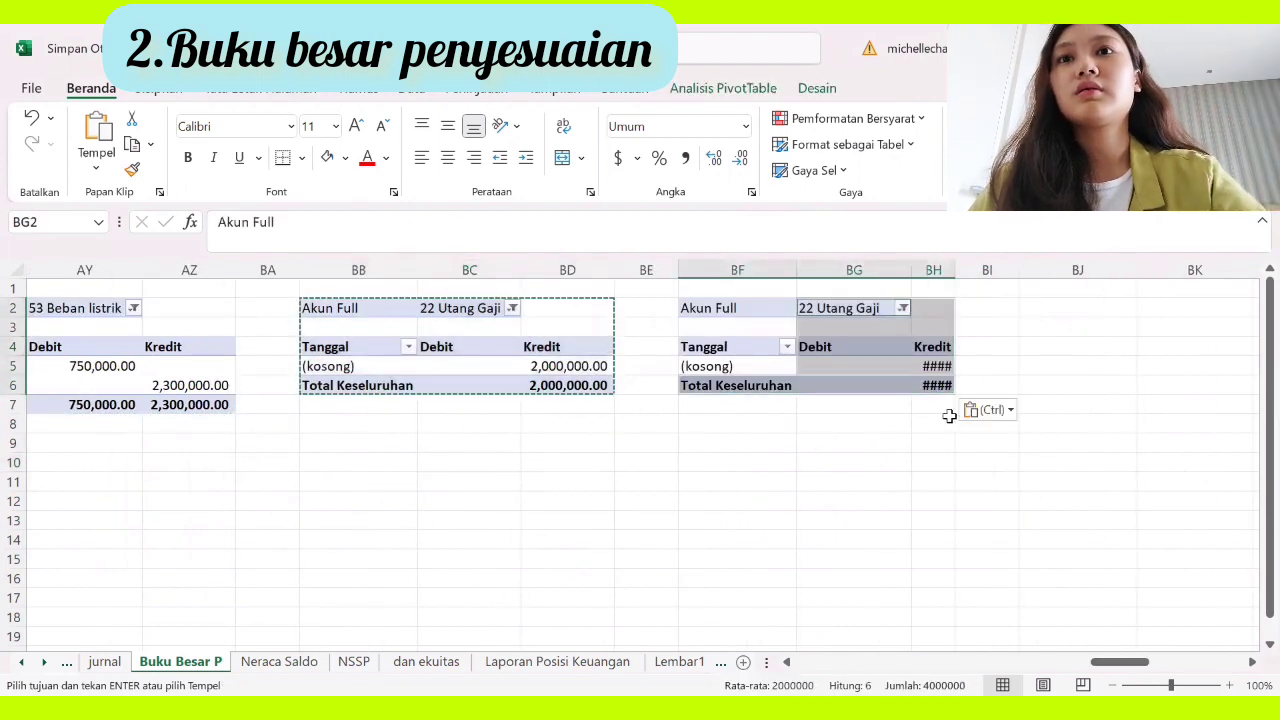
{"action": "left_click", "coordinate": [855, 481]}
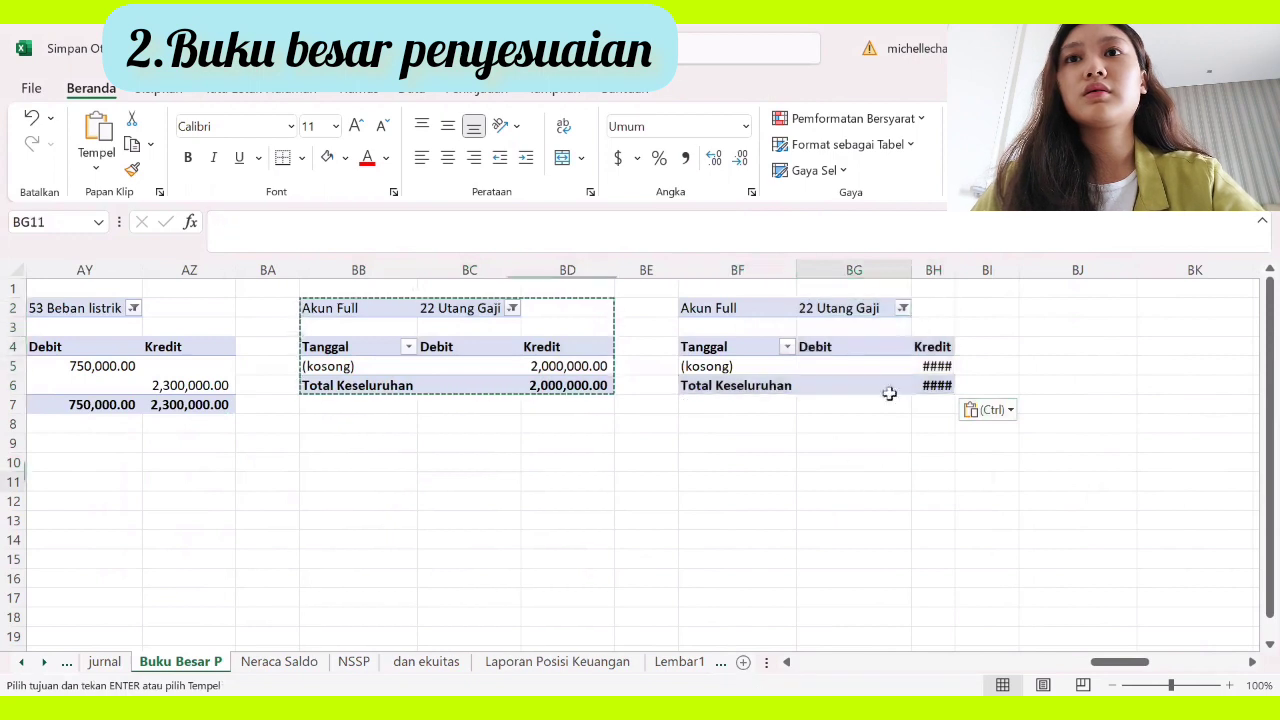
Step: Set the Akun Full filter of the pivot table at BF2 to 23 Sewa Dibayar di Muka
{"action": "left_click", "coordinate": [903, 308]}
{"action": "scroll", "coordinate": [880, 440], "scroll_direction": "down", "scroll_amount": 5}
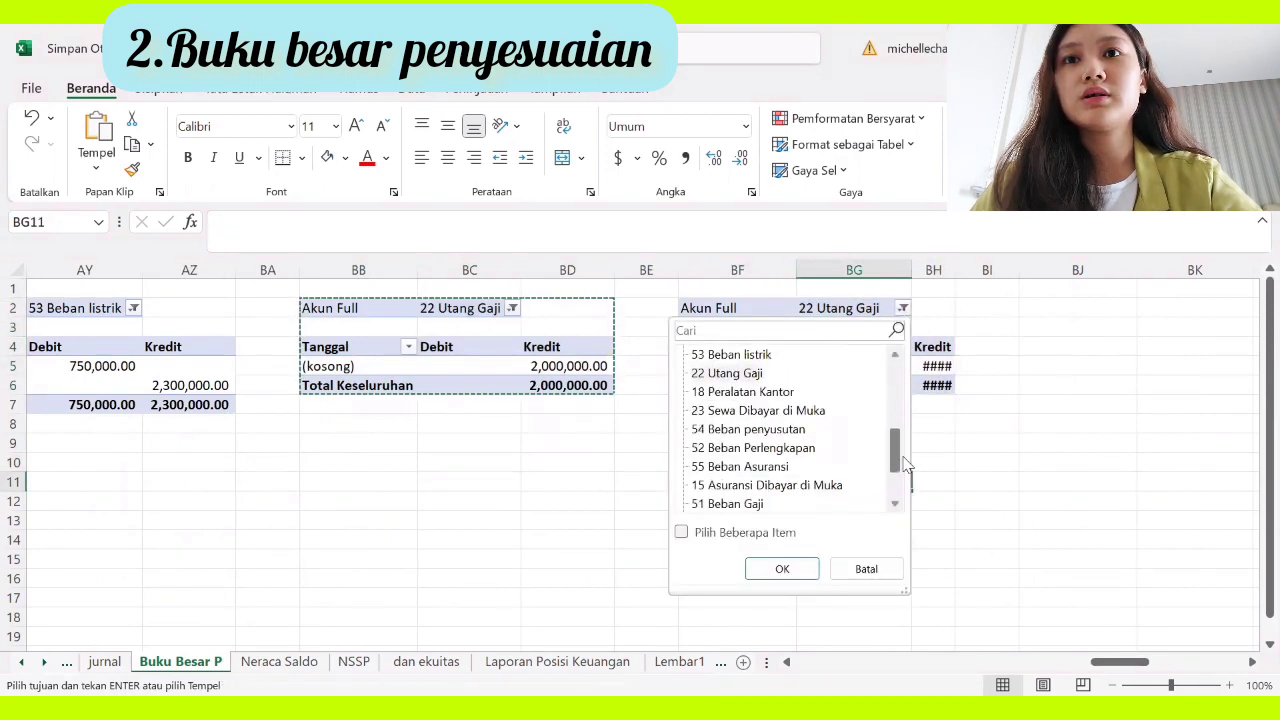
{"action": "left_click", "coordinate": [746, 412]}
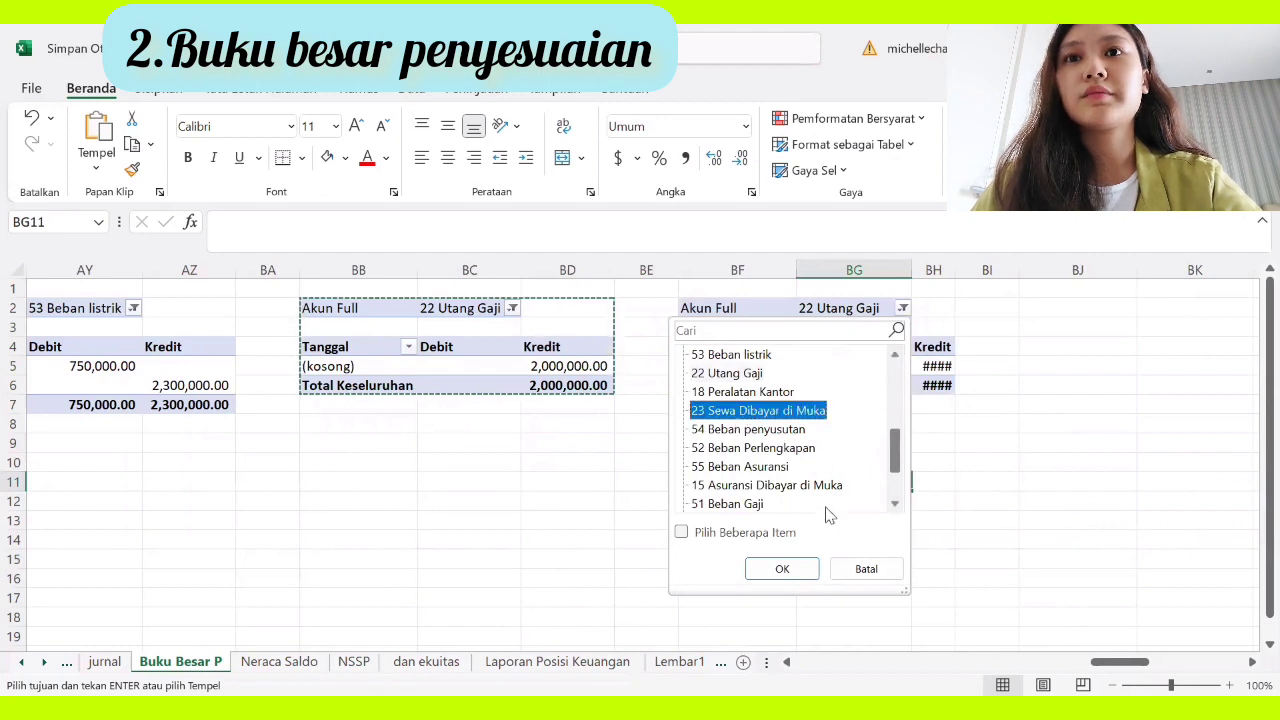
{"action": "left_click", "coordinate": [762, 555]}
Step: Copy the 23 Sewa Dibayar di Muka pivot table, BF2:BH7, to BJ2
{"action": "left_click_drag", "start_coordinate": [700, 308], "coordinate": [1043, 400]}
{"action": "key", "text": "ctrl+c"}
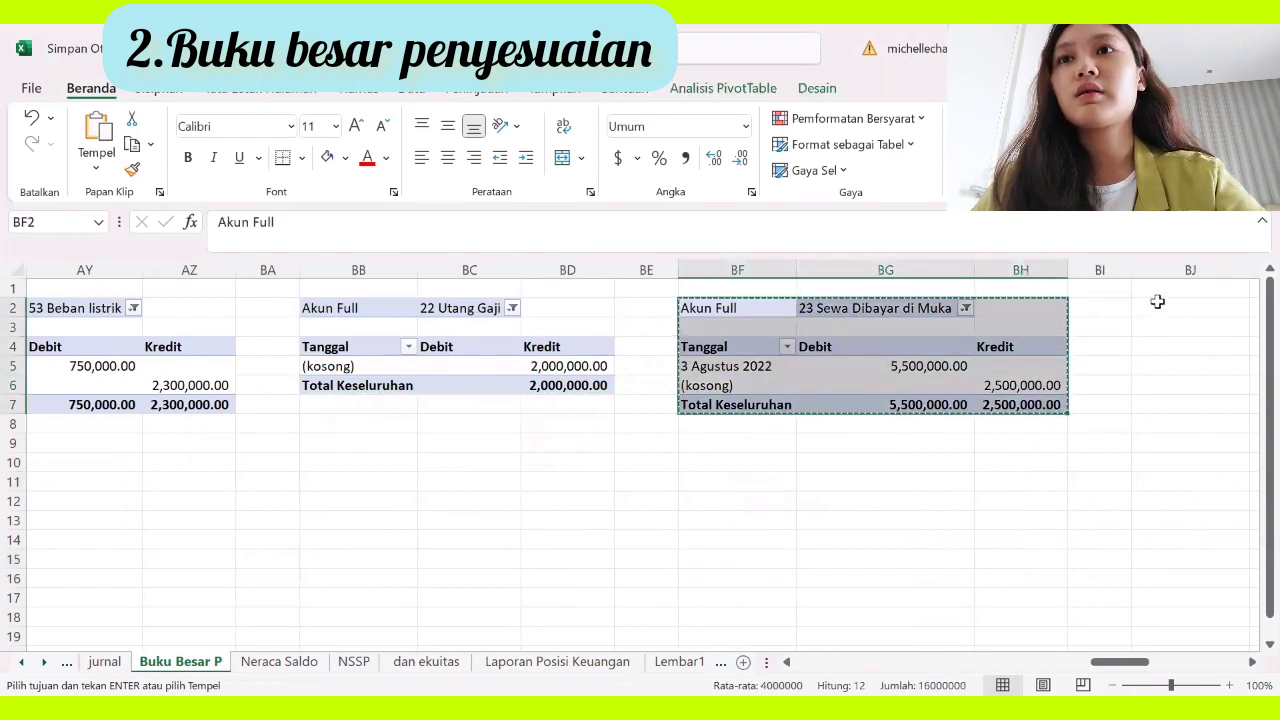
{"action": "left_click", "coordinate": [1157, 302]}
{"action": "key", "text": "ctrl+v"}
{"action": "left_click", "coordinate": [1100, 480]}
Step: Set the Akun Full filter of the pivot table at BJ2 to 54 Beban penyusutan
{"action": "left_click_drag", "start_coordinate": [1122, 661], "coordinate": [1166, 659]}
{"action": "left_click", "coordinate": [864, 299]}
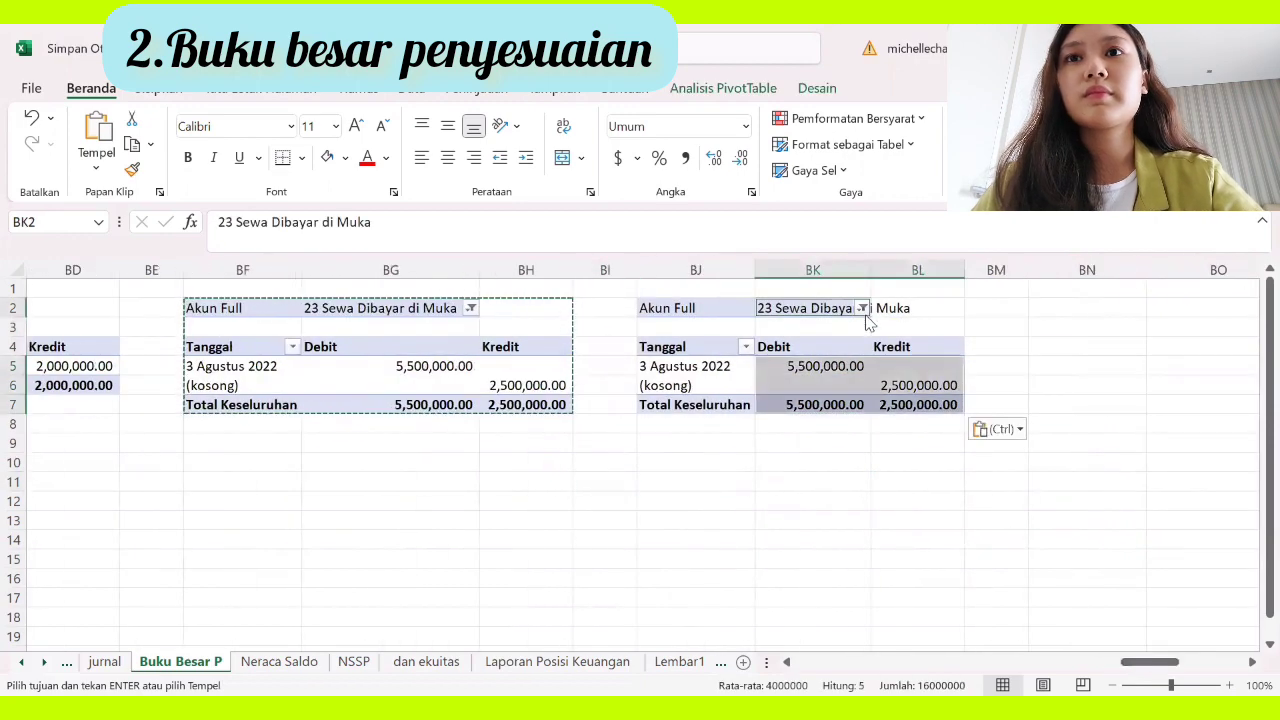
{"action": "left_click", "coordinate": [860, 304]}
{"action": "left_click_drag", "start_coordinate": [854, 388], "coordinate": [866, 464]}
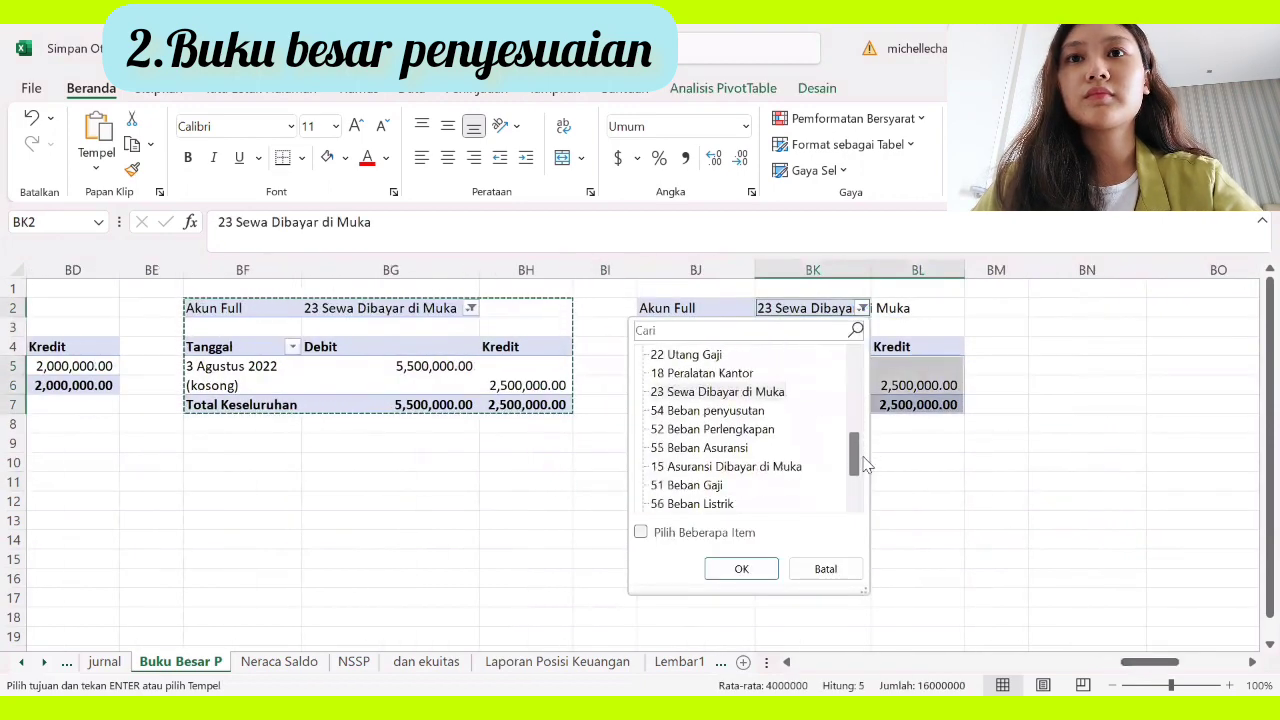
{"action": "left_click", "coordinate": [733, 413]}
{"action": "left_click", "coordinate": [722, 566]}
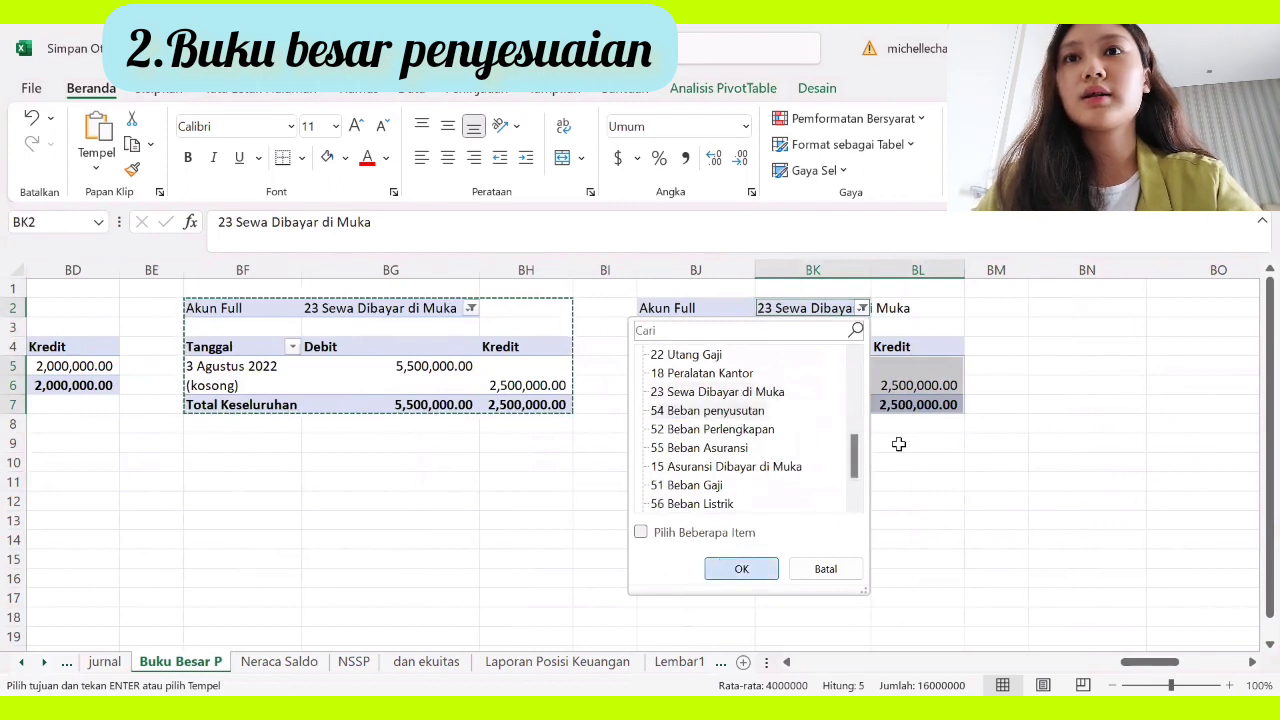
Step: Copy the 54 Beban penyusutan pivot table, BJ2:BL6, to BN2
{"action": "left_click_drag", "start_coordinate": [652, 306], "coordinate": [943, 384]}
{"action": "key", "text": "Escape"}
{"action": "key", "text": "ctrl+c"}
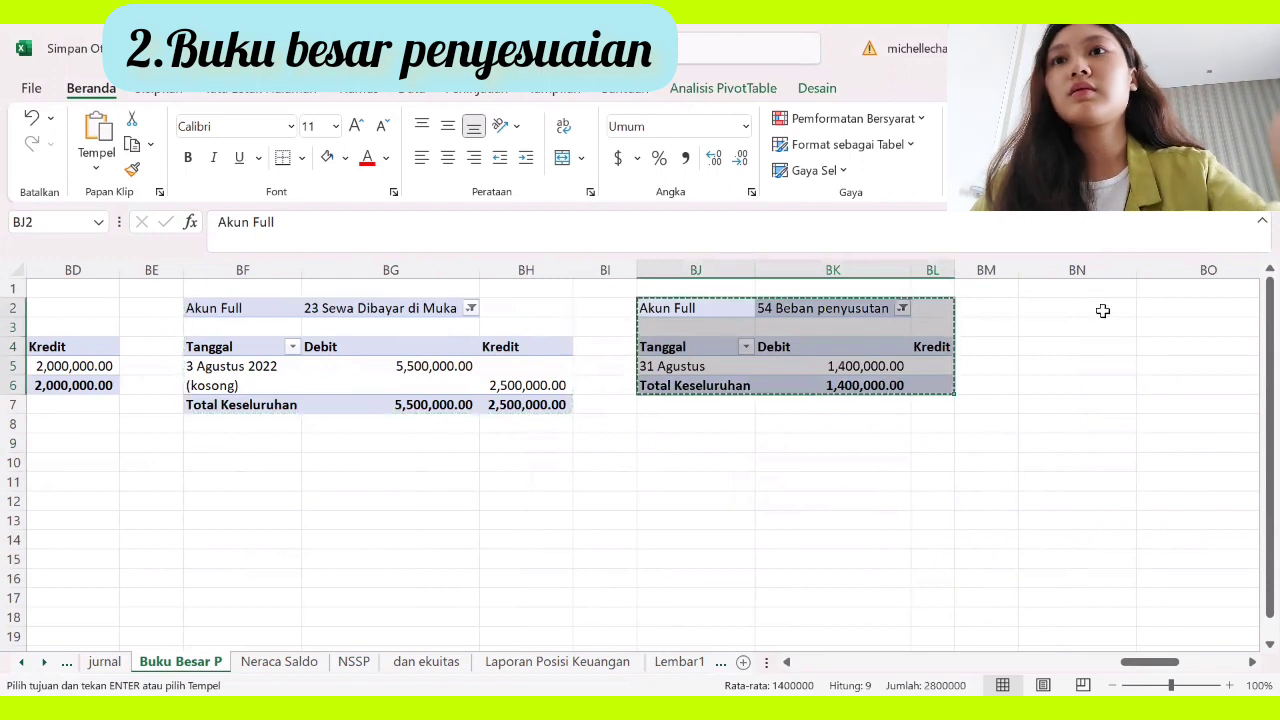
{"action": "left_click", "coordinate": [1106, 312]}
{"action": "key", "text": "ctrl+v"}
{"action": "left_click", "coordinate": [1086, 524]}
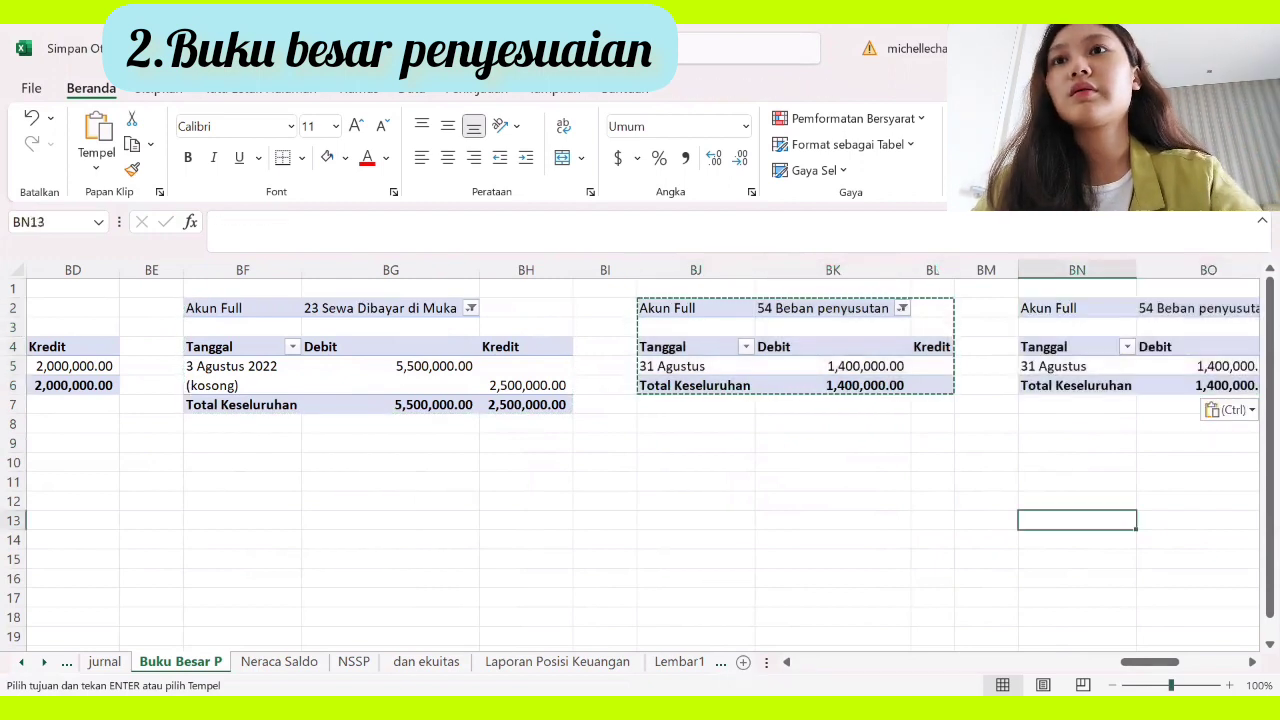
Step: Set the Akun Full filter of the pivot table at BN2 to 52 Beban Perlengkapan
{"action": "left_click_drag", "start_coordinate": [1178, 664], "coordinate": [1213, 664]}
{"action": "left_click", "coordinate": [714, 402]}
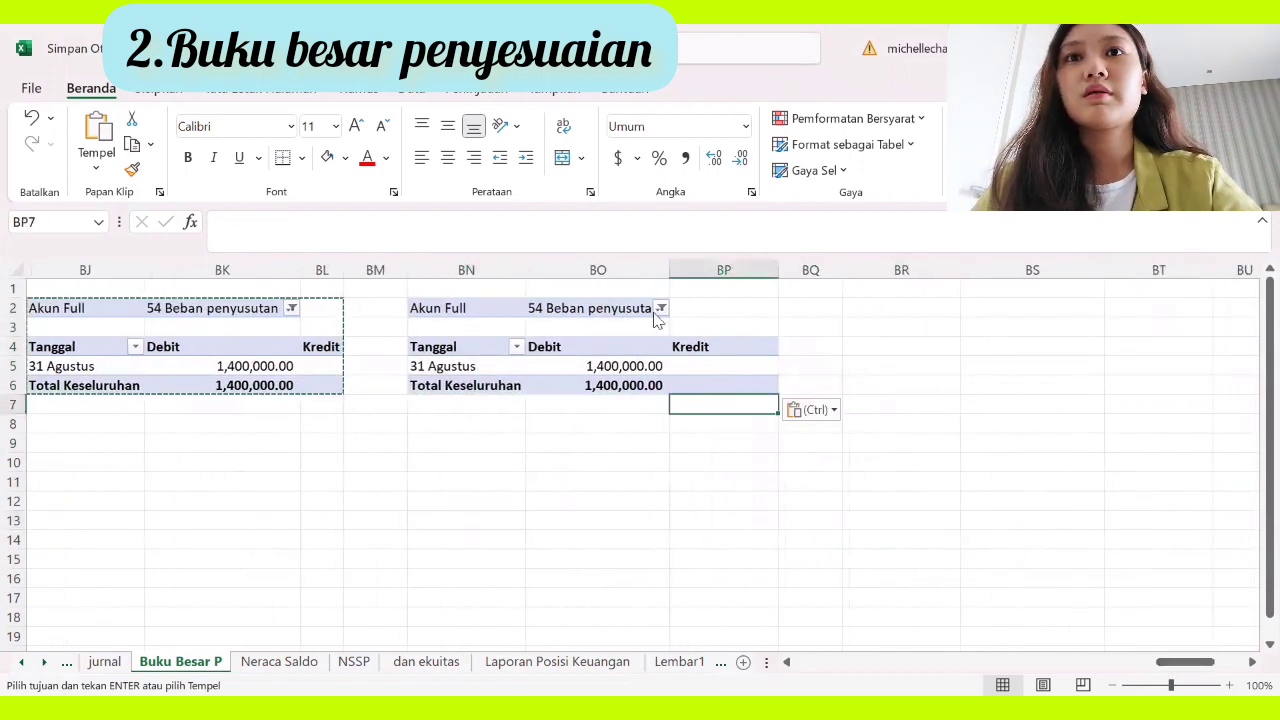
{"action": "left_click", "coordinate": [654, 310]}
{"action": "left_click", "coordinate": [661, 308]}
{"action": "scroll", "coordinate": [606, 423], "scroll_direction": "down", "scroll_amount": 5}
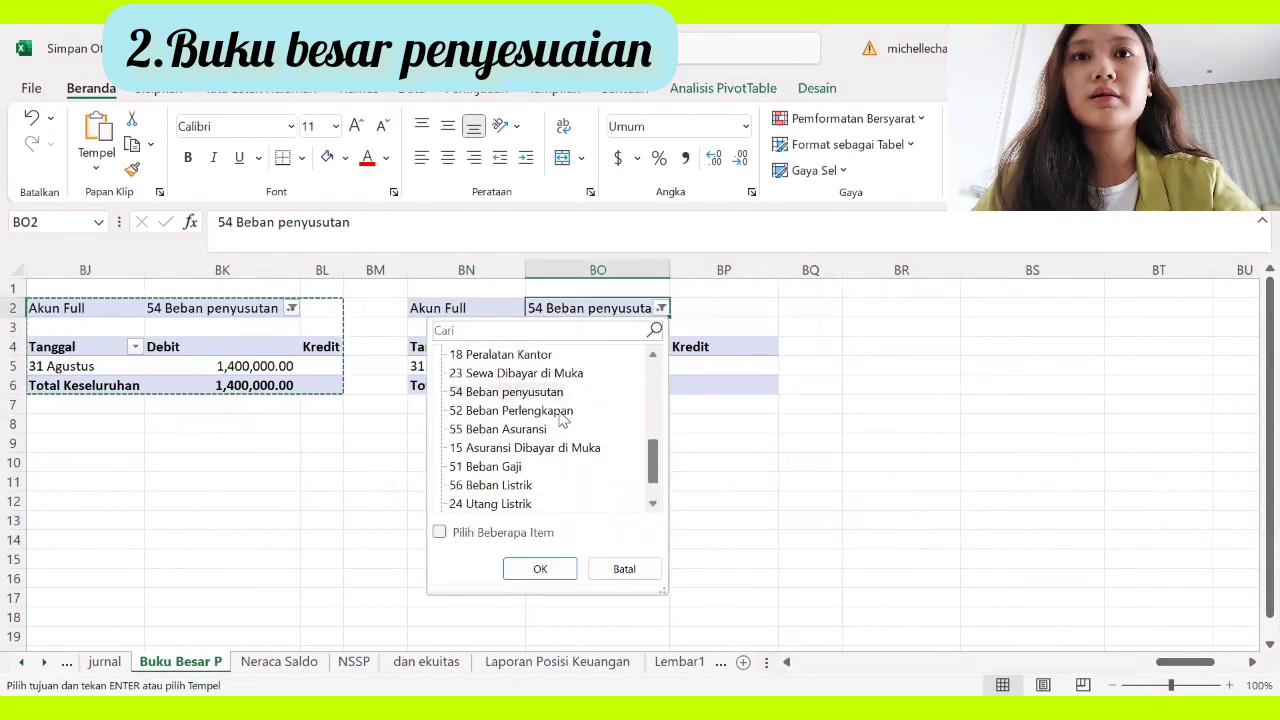
{"action": "left_click", "coordinate": [566, 416]}
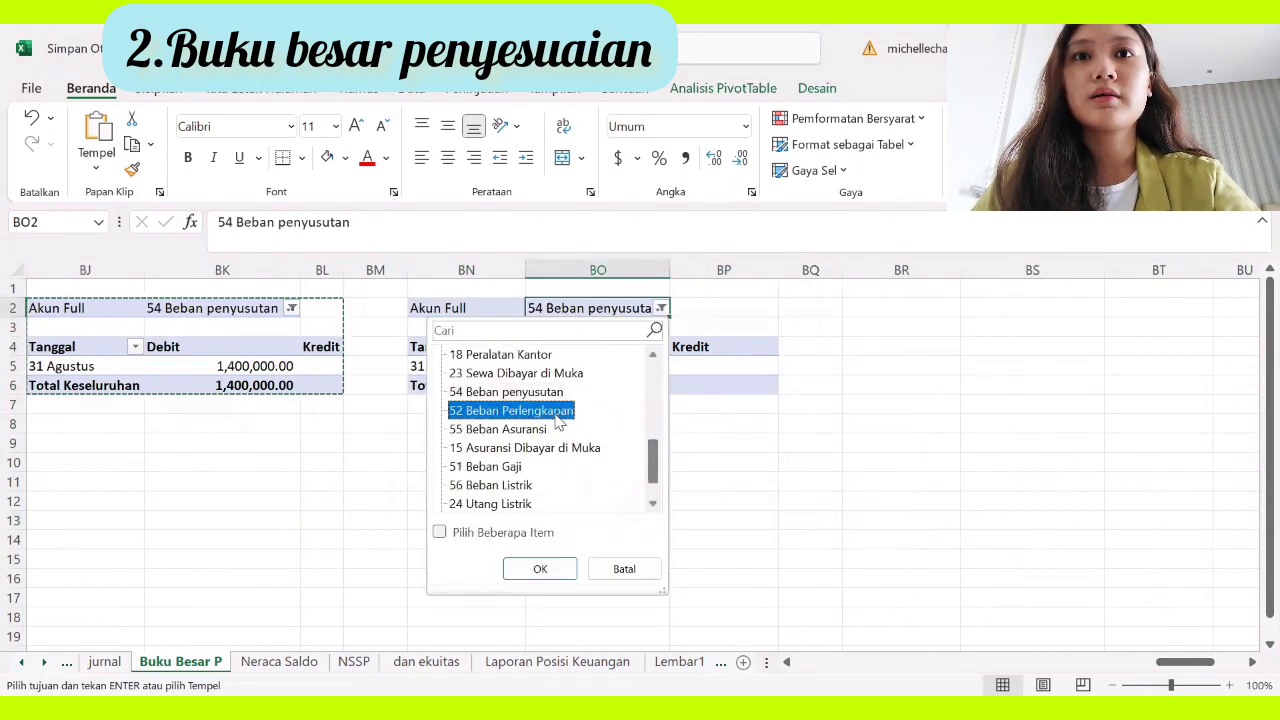
{"action": "left_click", "coordinate": [538, 568]}
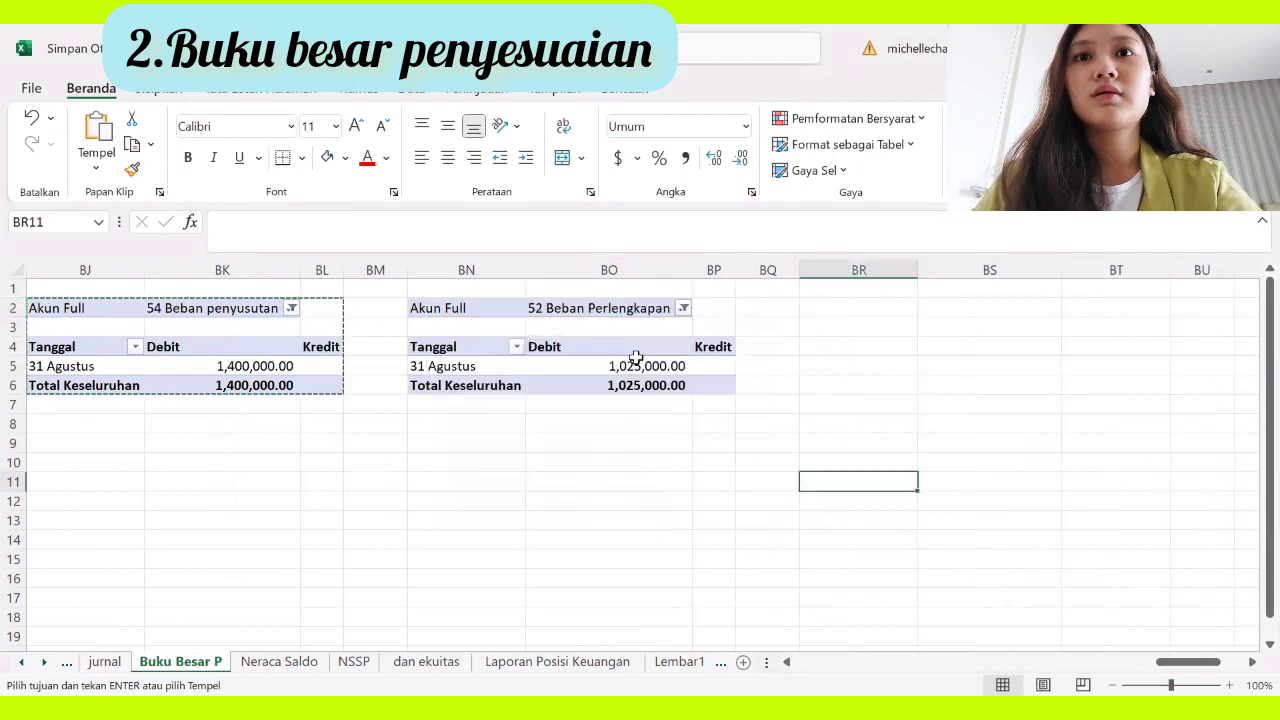
Step: Copy the 52 Beban Perlengkapan pivot table, BN2:BP6, to BR2
{"action": "left_click_drag", "start_coordinate": [466, 306], "coordinate": [710, 389]}
{"action": "key", "text": "ctrl+c"}
{"action": "left_click", "coordinate": [859, 307]}
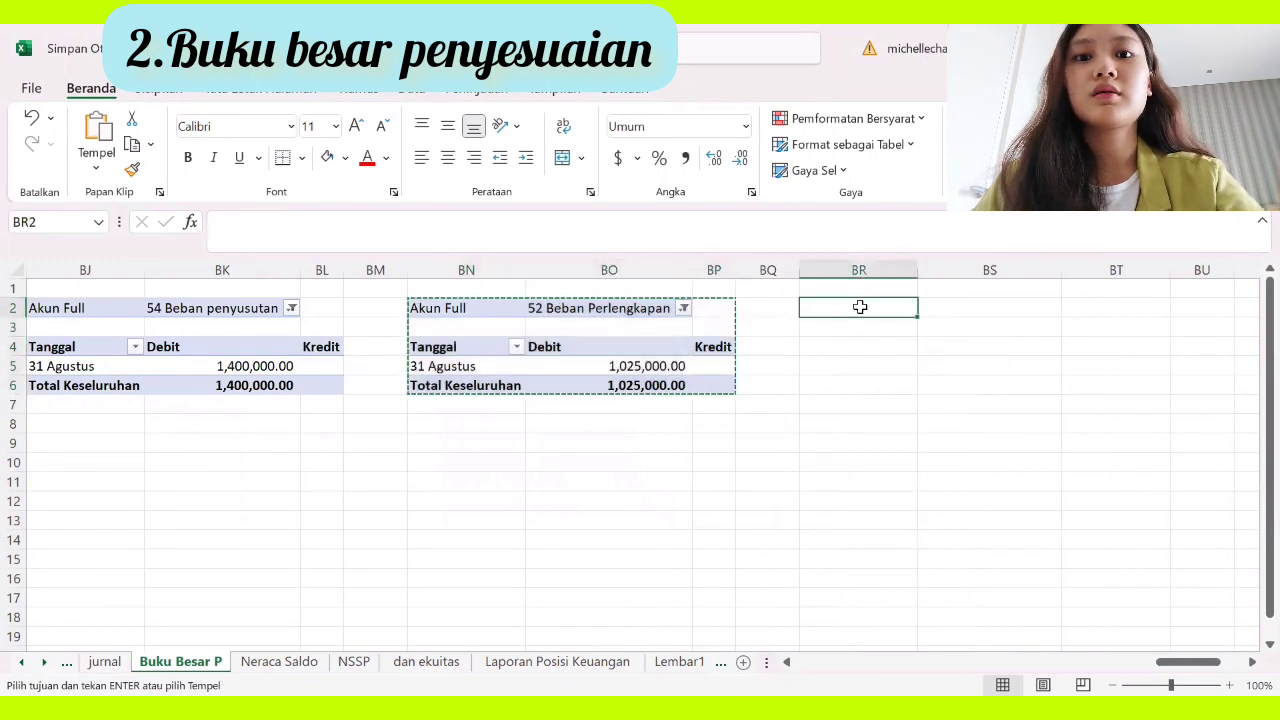
{"action": "key", "text": "ctrl+v"}
{"action": "left_click", "coordinate": [945, 480]}
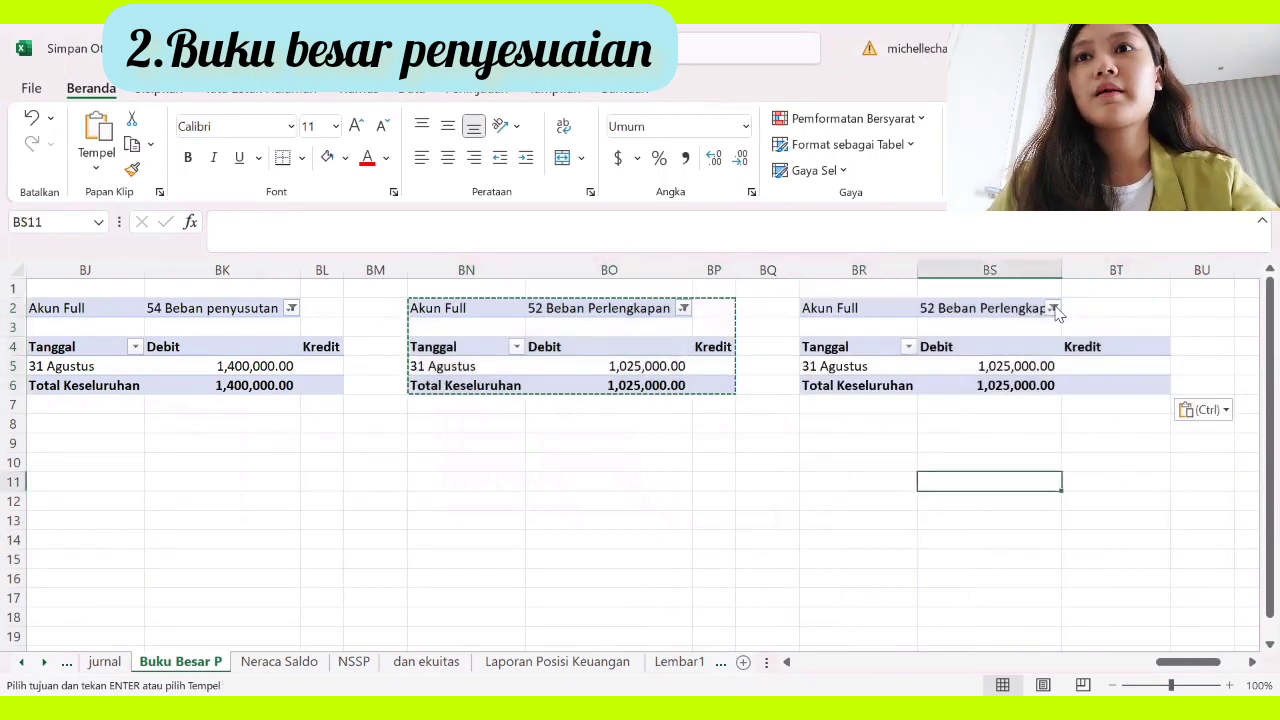
Step: Set the Akun Full filter of the pivot table at BR2 to 55 Beban Asuransi
{"action": "left_click", "coordinate": [1054, 308]}
{"action": "left_click_drag", "start_coordinate": [1048, 390], "coordinate": [1050, 440]}
{"action": "scroll", "coordinate": [1024, 438], "scroll_direction": "down", "scroll_amount": 1}
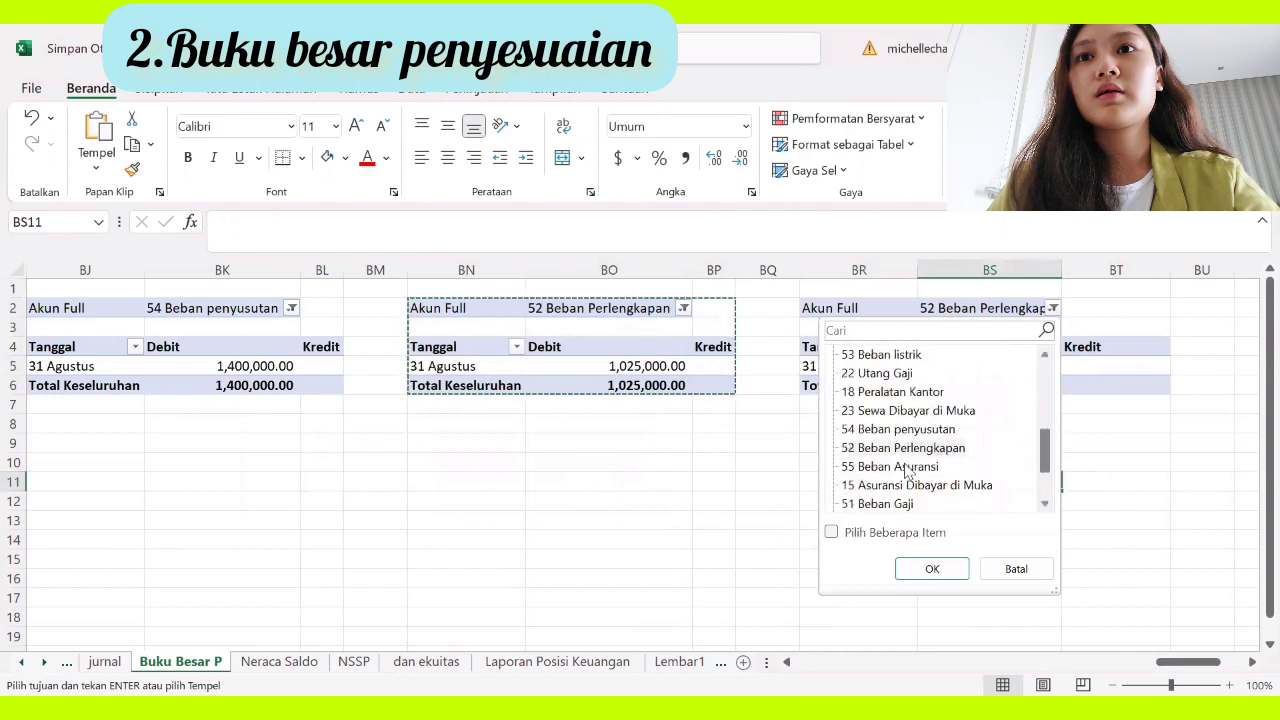
{"action": "left_click", "coordinate": [932, 568]}
{"action": "left_click", "coordinate": [761, 537]}
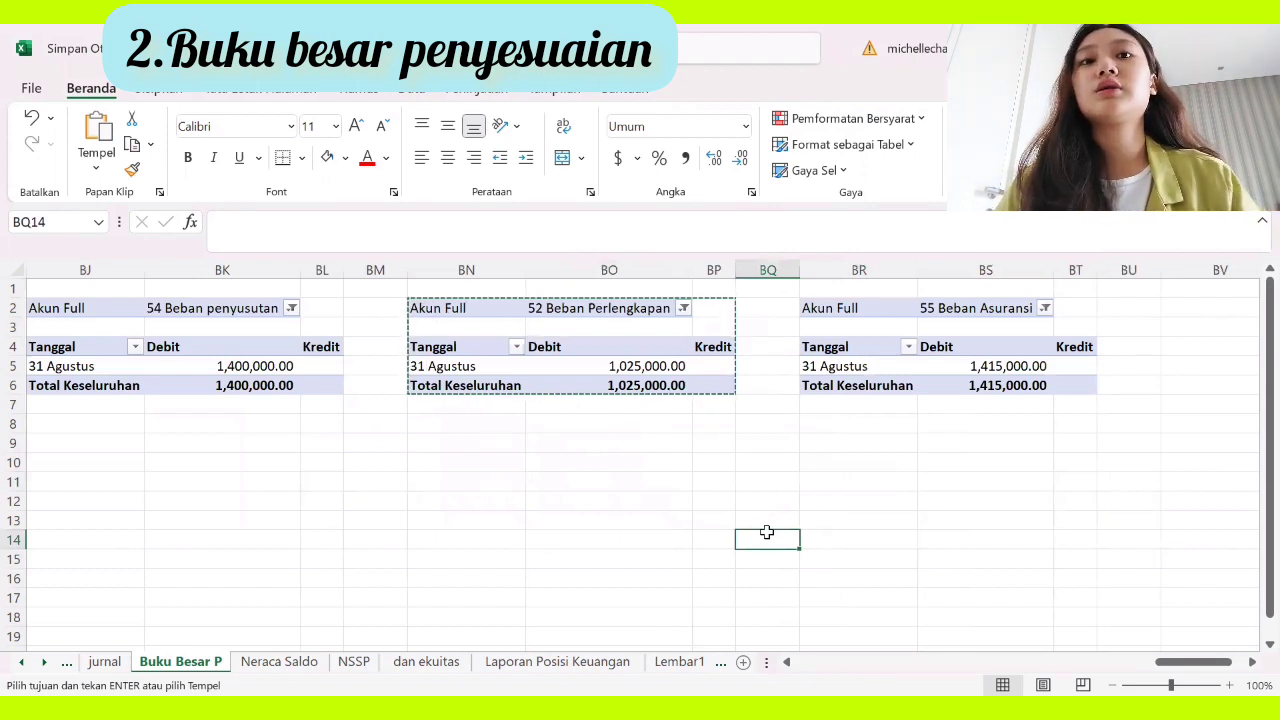
{"action": "left_click", "coordinate": [744, 438]}
Step: Copy the 55 Beban Asuransi pivot table, BR2:BT6, to cell B4 on the NSSP sheet
{"action": "left_click_drag", "start_coordinate": [816, 309], "coordinate": [1073, 387]}
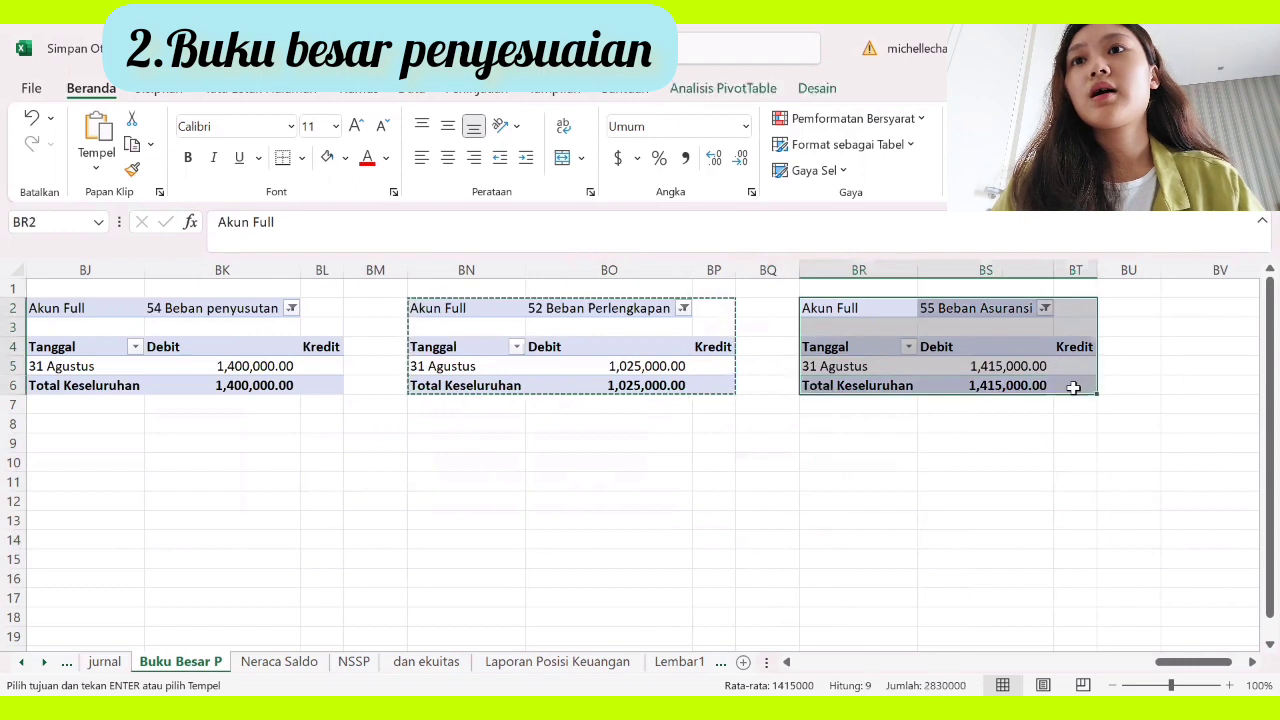
{"action": "key", "text": "ctrl+c"}
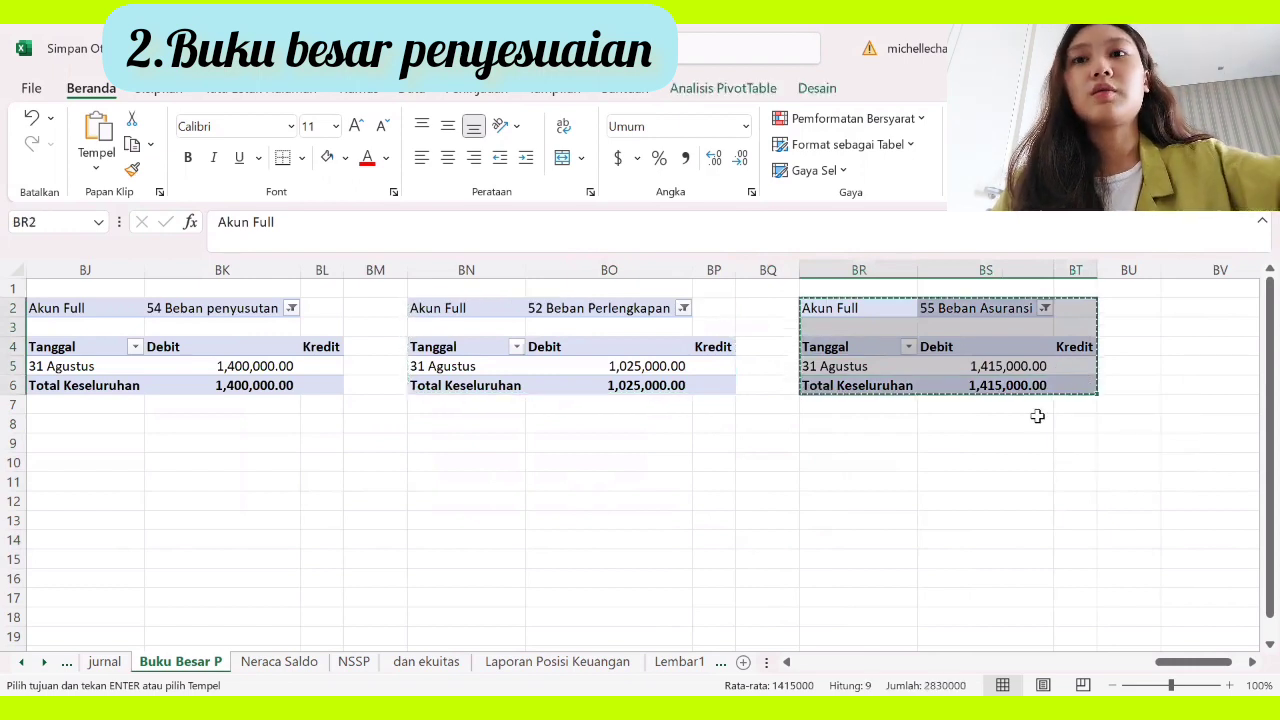
{"action": "left_click", "coordinate": [424, 662]}
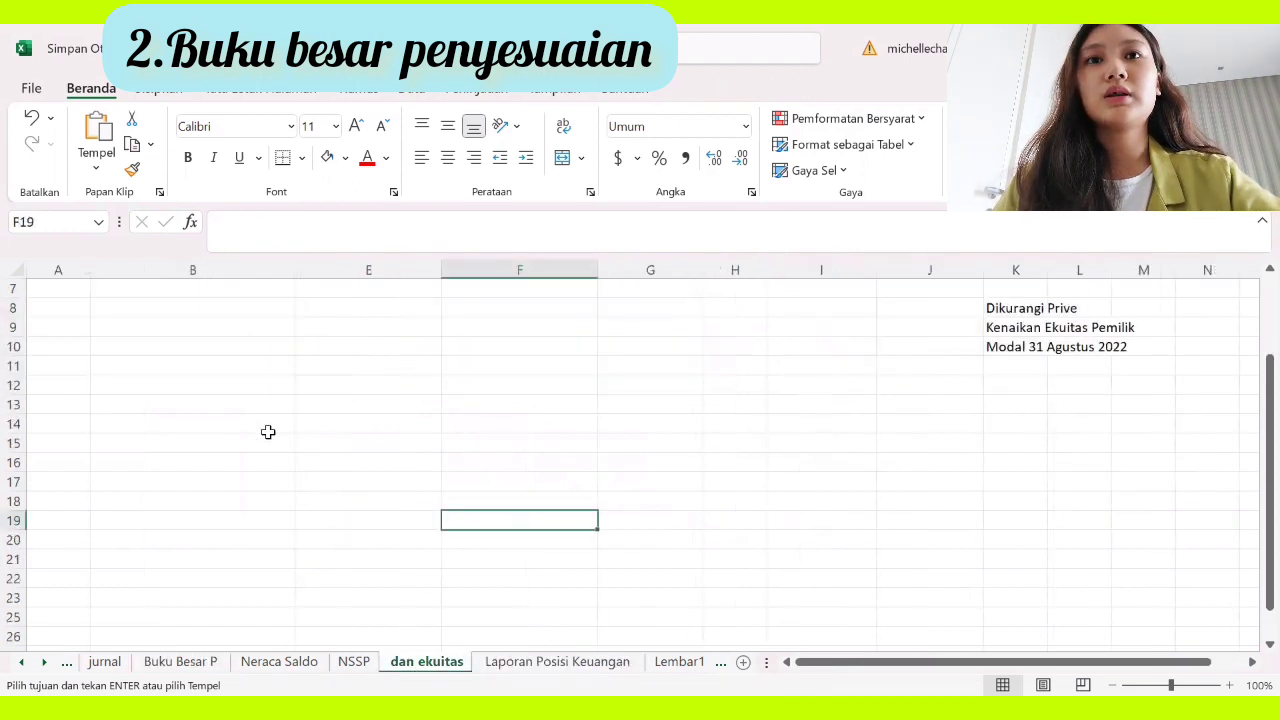
{"action": "scroll", "coordinate": [248, 412], "scroll_direction": "up", "scroll_amount": 2}
{"action": "left_click", "coordinate": [205, 345]}
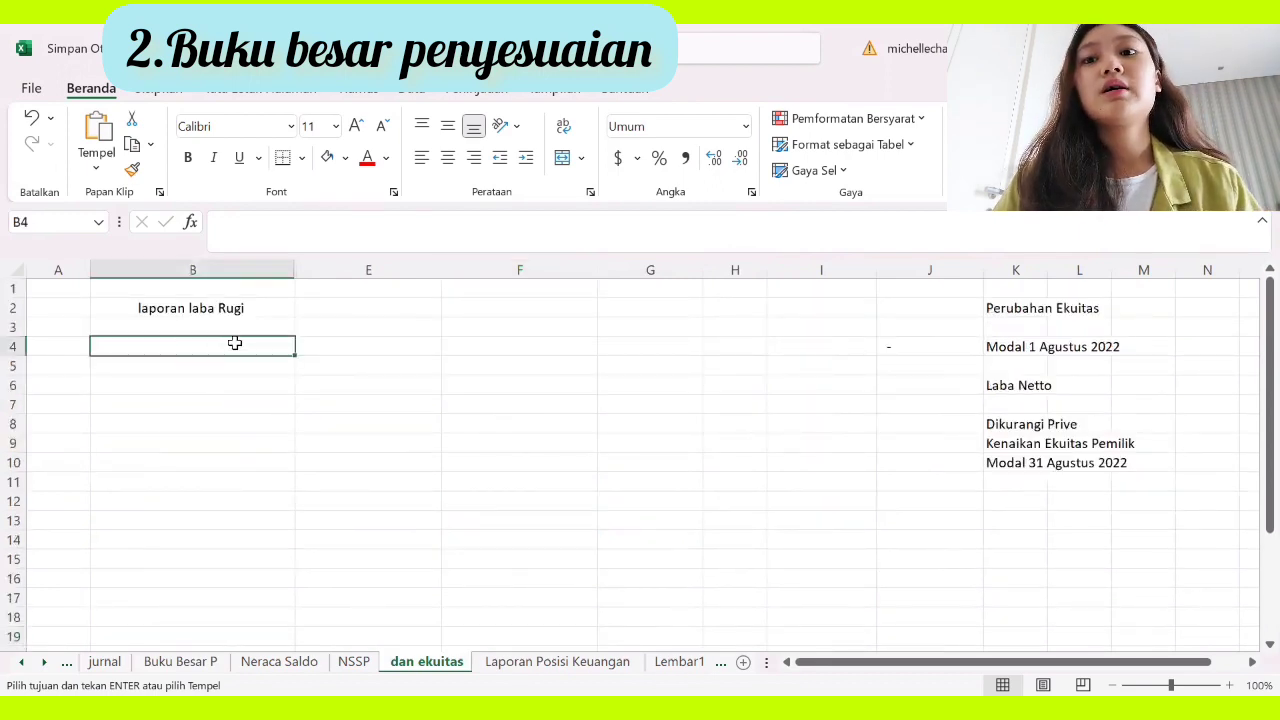
{"action": "left_click", "coordinate": [366, 665]}
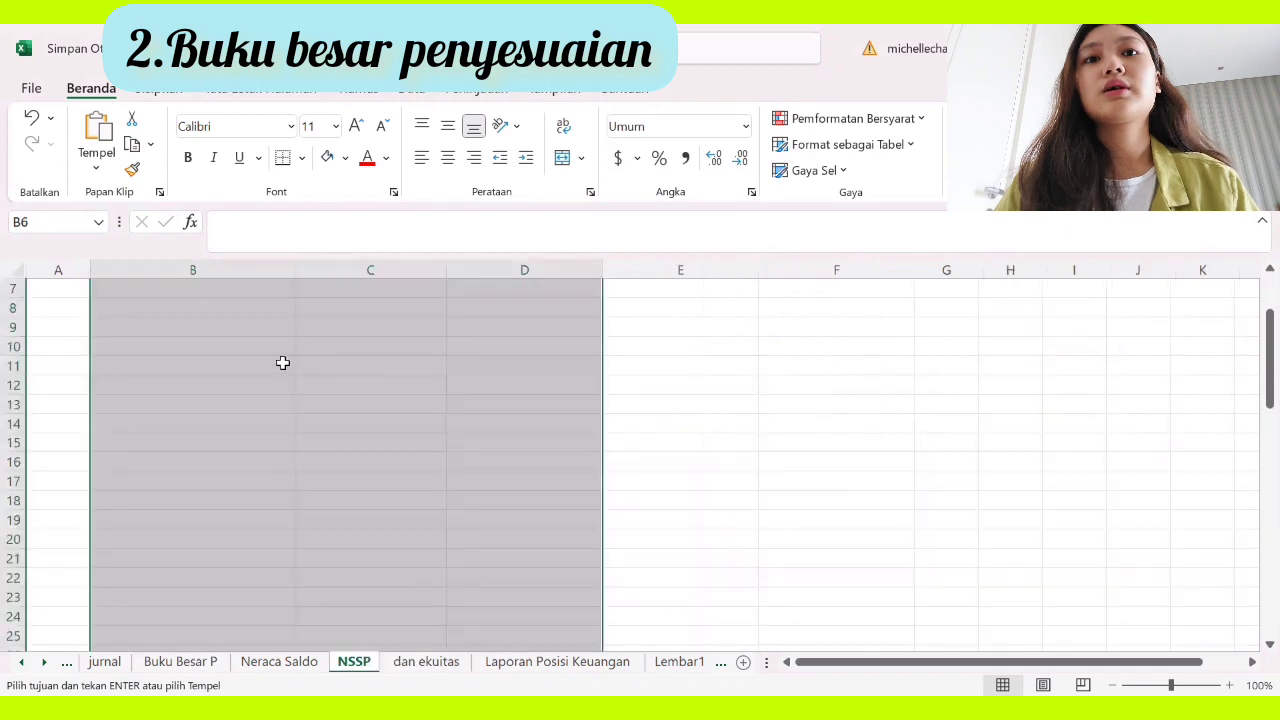
{"action": "scroll", "coordinate": [371, 388], "scroll_direction": "up", "scroll_amount": 2}
{"action": "left_click", "coordinate": [227, 364]}
{"action": "left_click", "coordinate": [236, 347]}
{"action": "right_click", "coordinate": [244, 345]}
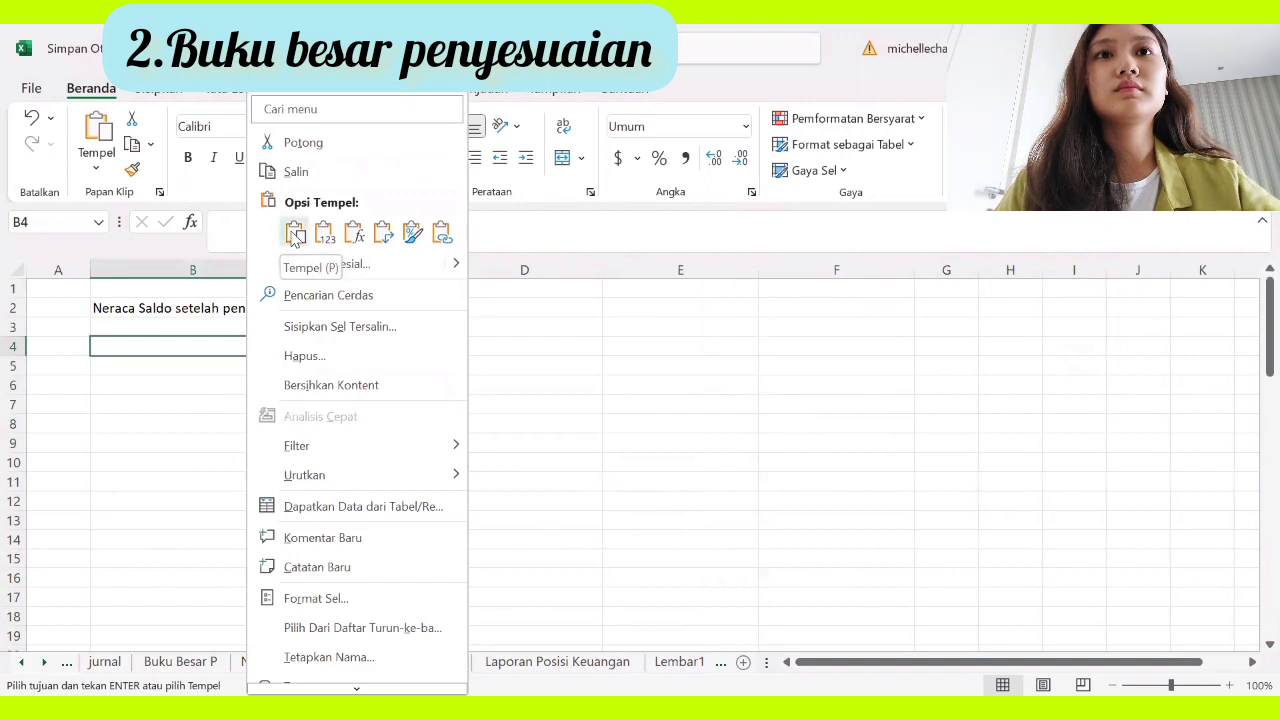
{"action": "left_click", "coordinate": [295, 236]}
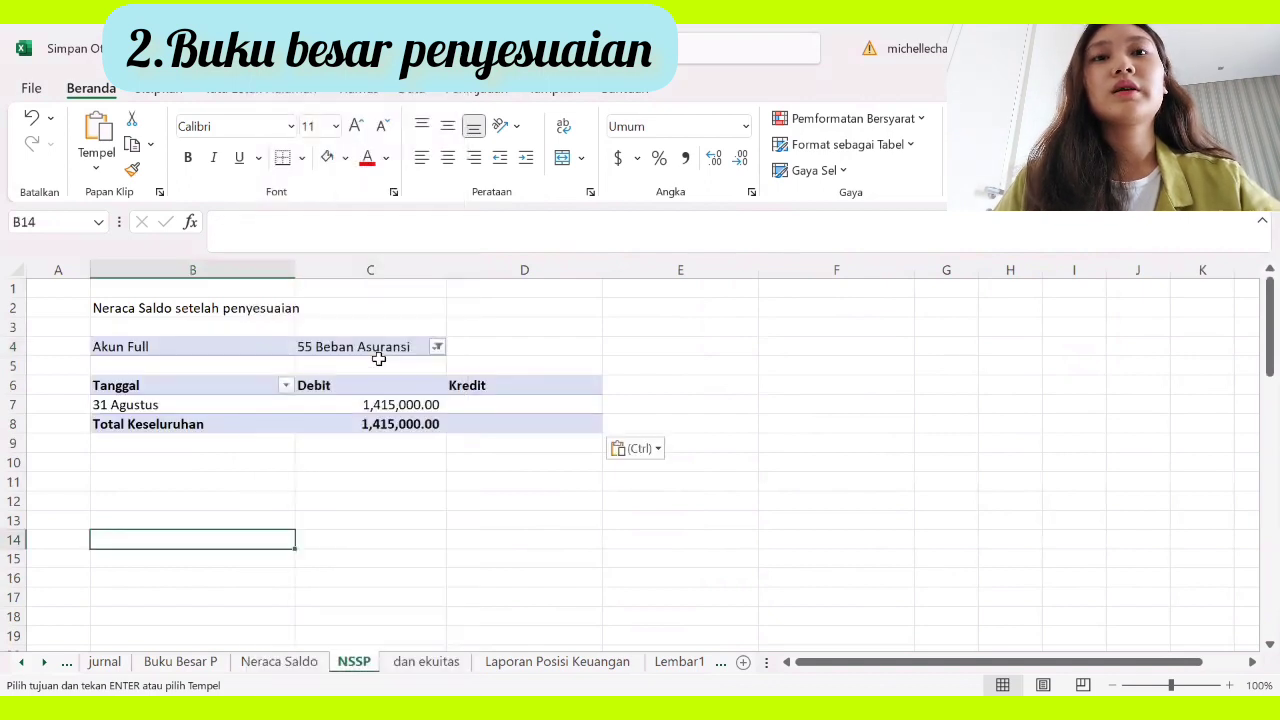
Step: Move Akun Full from the filter to the rows of the NSSP pivot table and remove the Tanggal field
{"action": "left_click", "coordinate": [384, 346]}
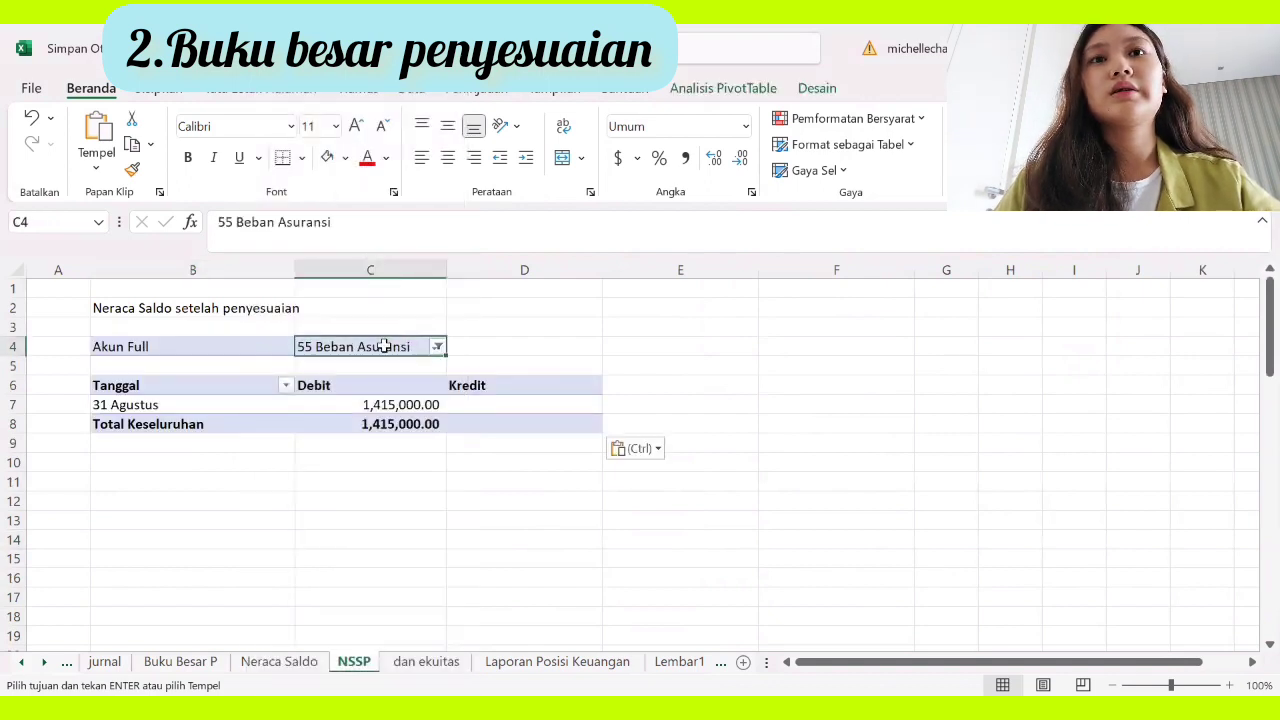
{"action": "left_click", "coordinate": [720, 89]}
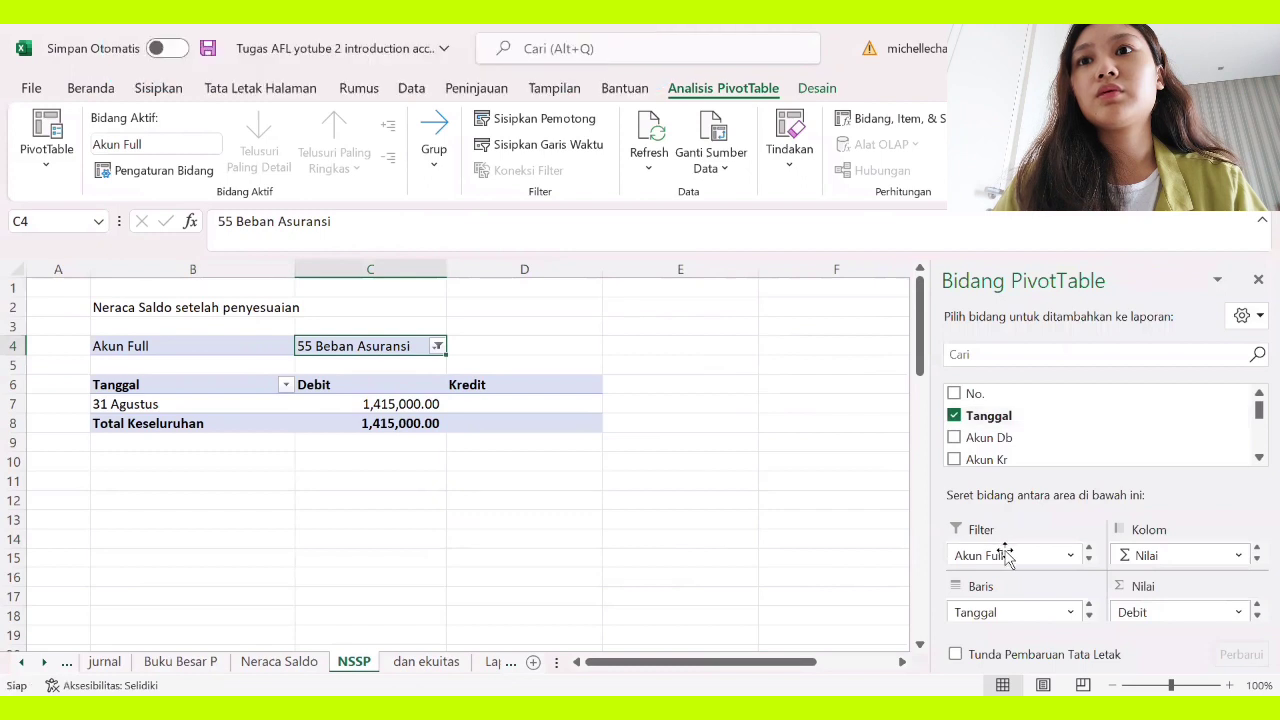
{"action": "left_click_drag", "start_coordinate": [1004, 563], "coordinate": [1006, 614]}
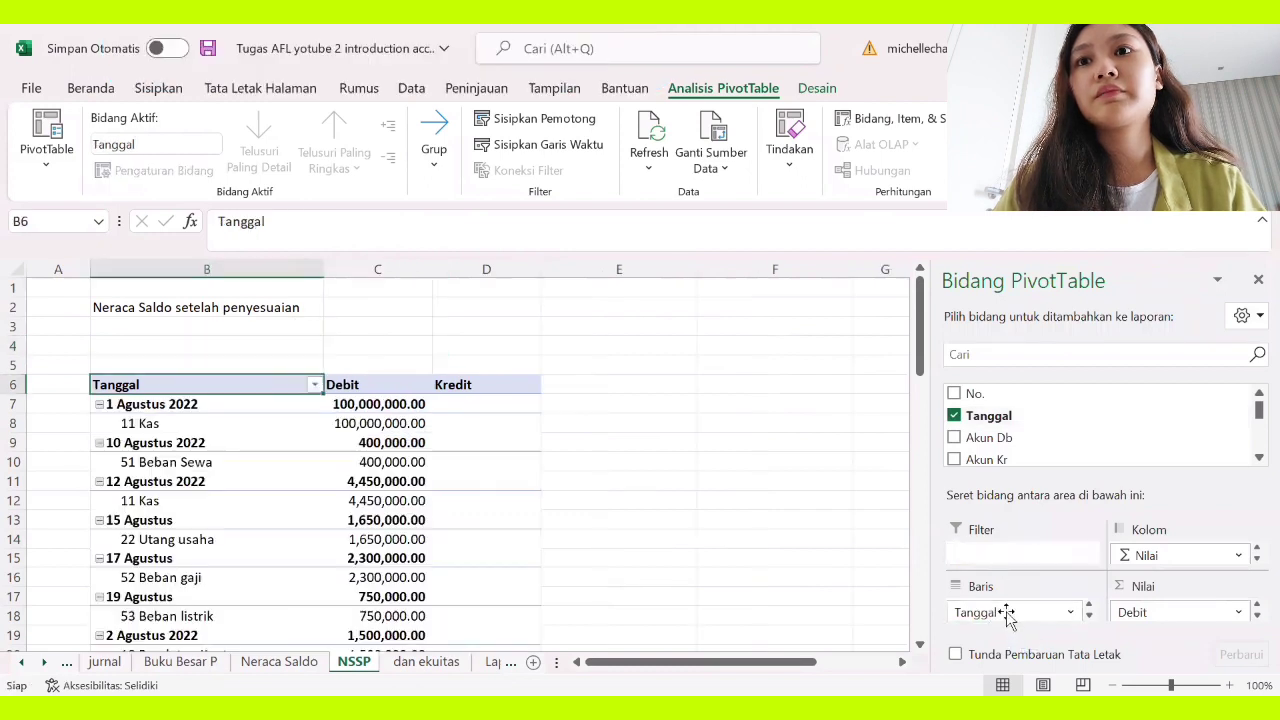
{"action": "left_click", "coordinate": [955, 418]}
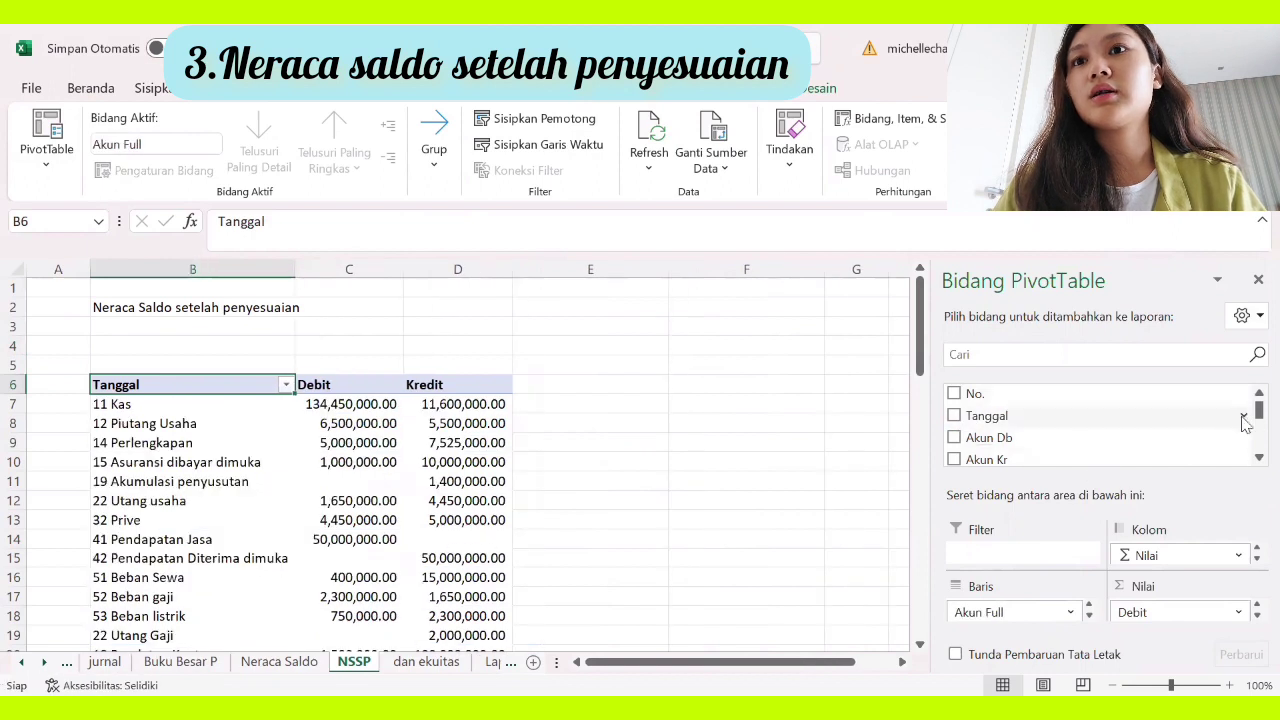
Step: Replace the Db and Kr values of the NSSP pivot table with Saldo Debit and Saldo Kredit
{"action": "scroll", "coordinate": [1250, 418], "scroll_direction": "down", "scroll_amount": 2}
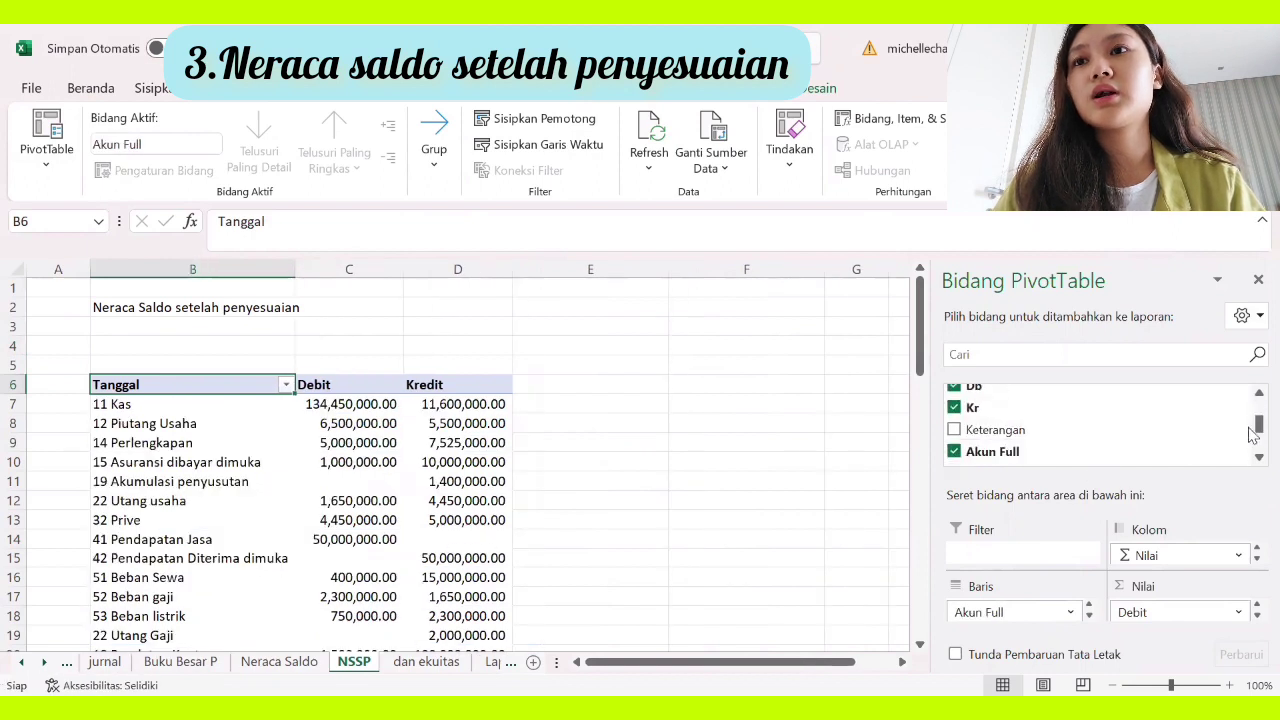
{"action": "left_click", "coordinate": [954, 388]}
{"action": "left_click", "coordinate": [954, 407]}
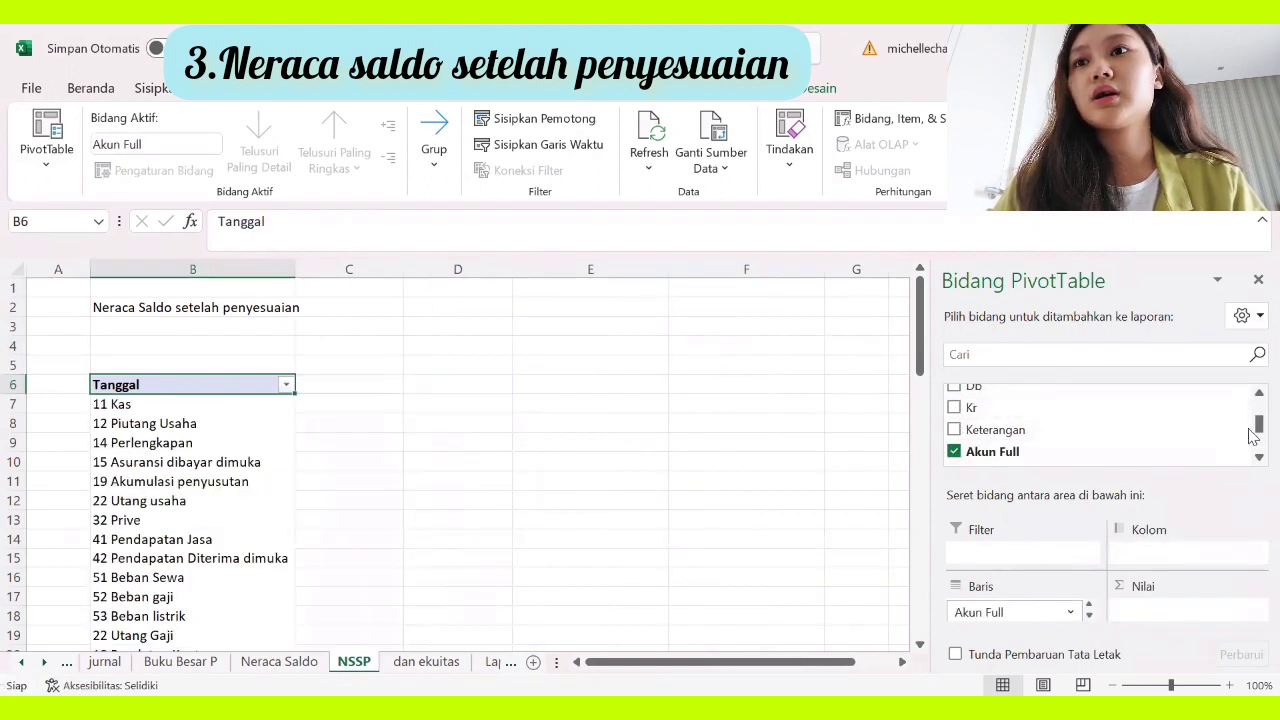
{"action": "scroll", "coordinate": [1250, 445], "scroll_direction": "down", "scroll_amount": 3}
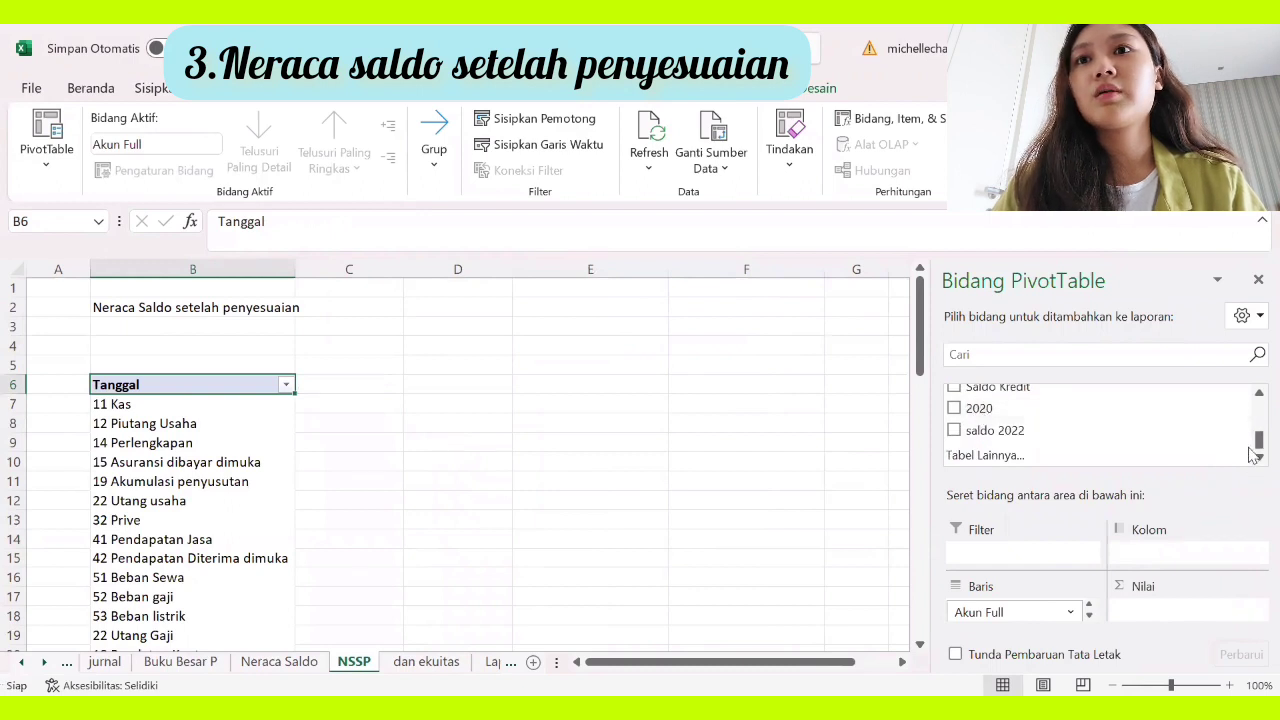
{"action": "scroll", "coordinate": [1250, 440], "scroll_direction": "up", "scroll_amount": 2}
{"action": "left_click", "coordinate": [954, 405]}
{"action": "left_click", "coordinate": [954, 428]}
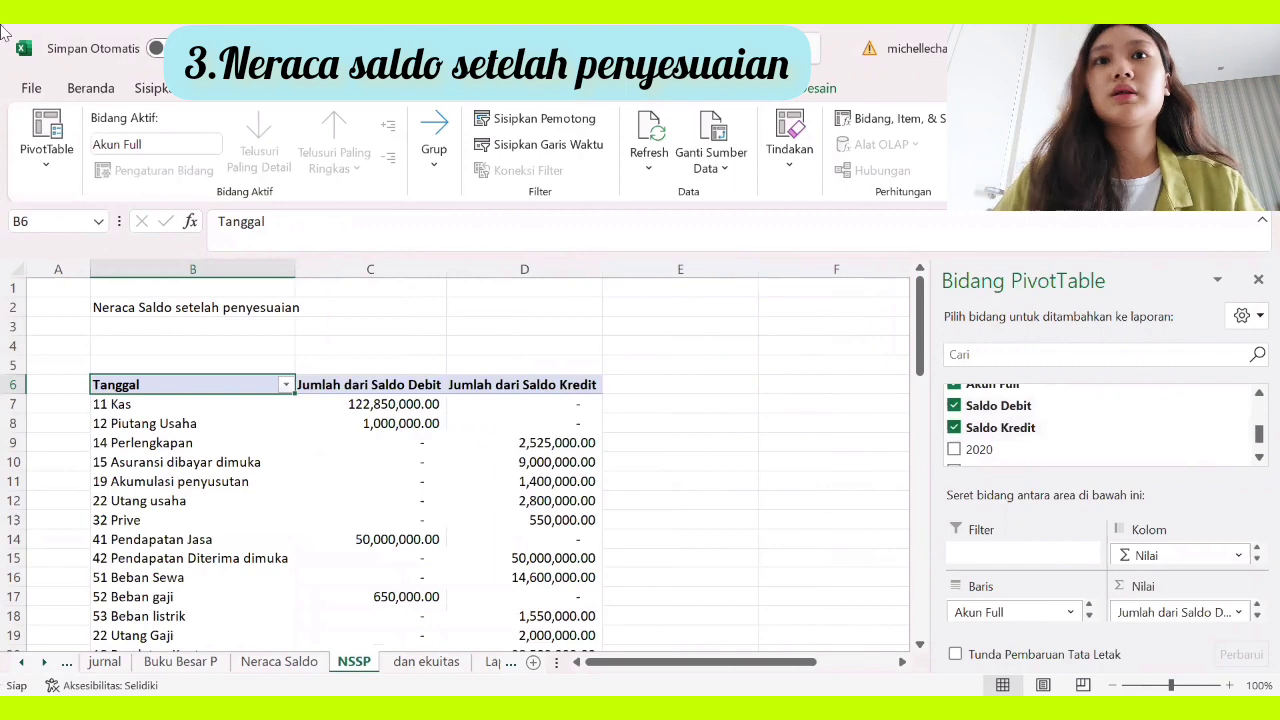
Step: Label cell B31 below the NSSP pivot table as Total Keseluruhan
{"action": "scroll", "coordinate": [550, 375], "scroll_direction": "down", "scroll_amount": 3}
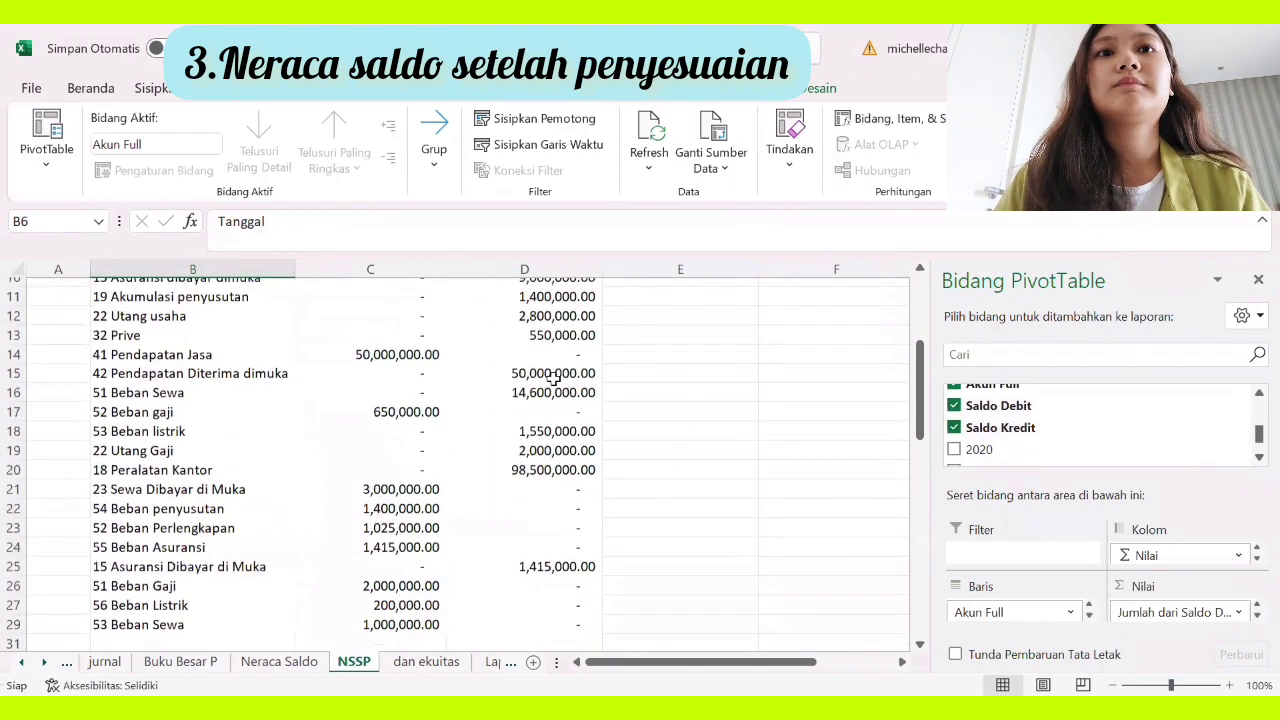
{"action": "scroll", "coordinate": [553, 378], "scroll_direction": "down", "scroll_amount": 2}
{"action": "left_click", "coordinate": [156, 541]}
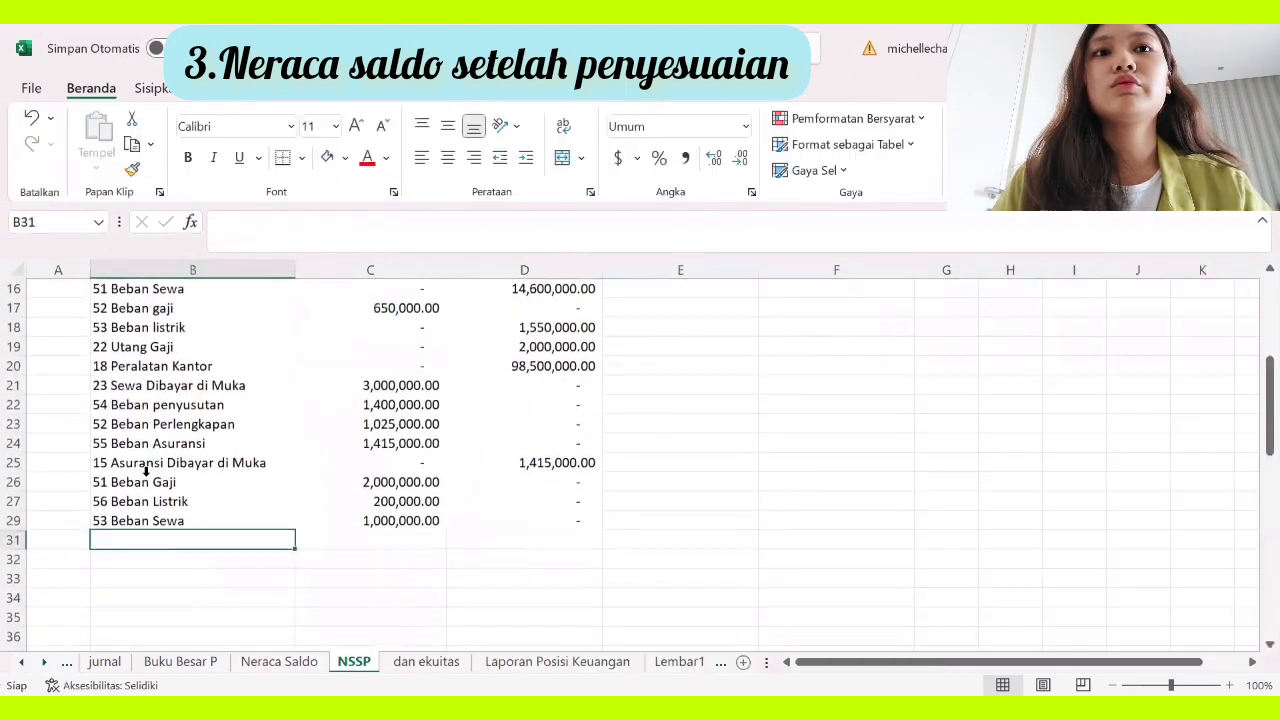
{"action": "type", "text": "Total ota"}
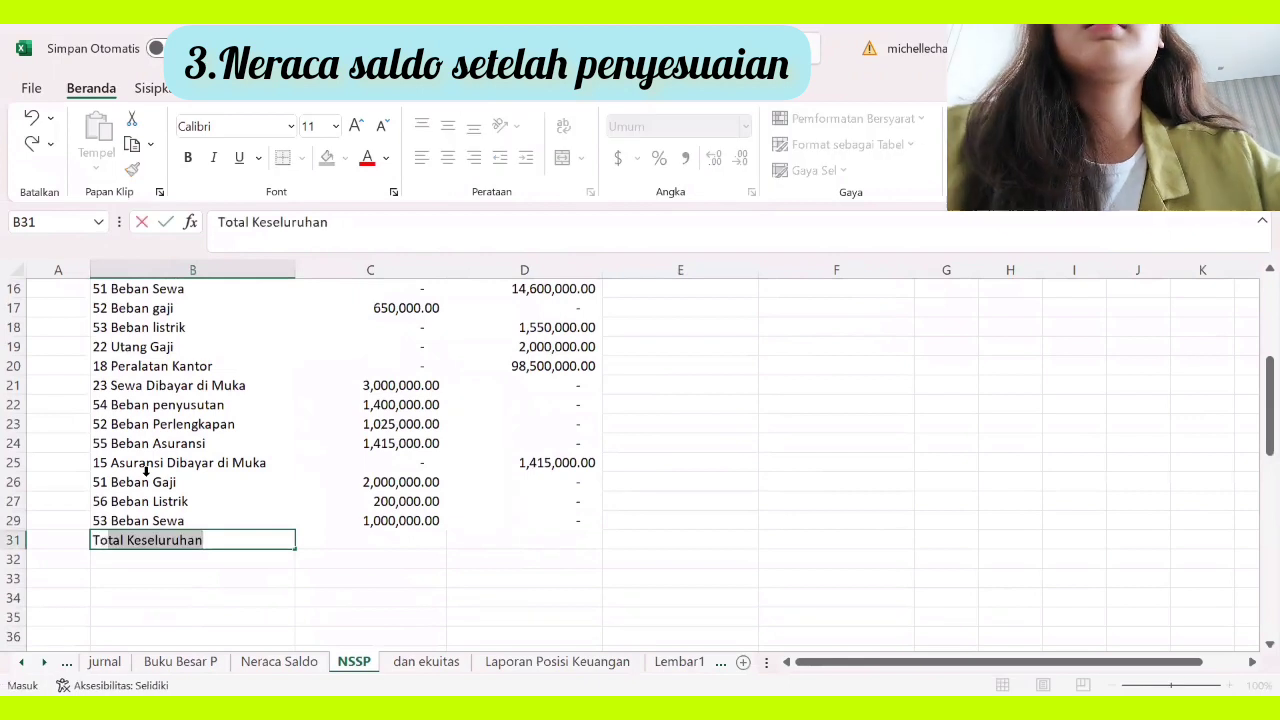
Step: Total the Saldo Debit column in cell C31 with the formula =SUM(C7:C29)
{"action": "left_click", "coordinate": [401, 545]}
{"action": "type", "text": "=su"}
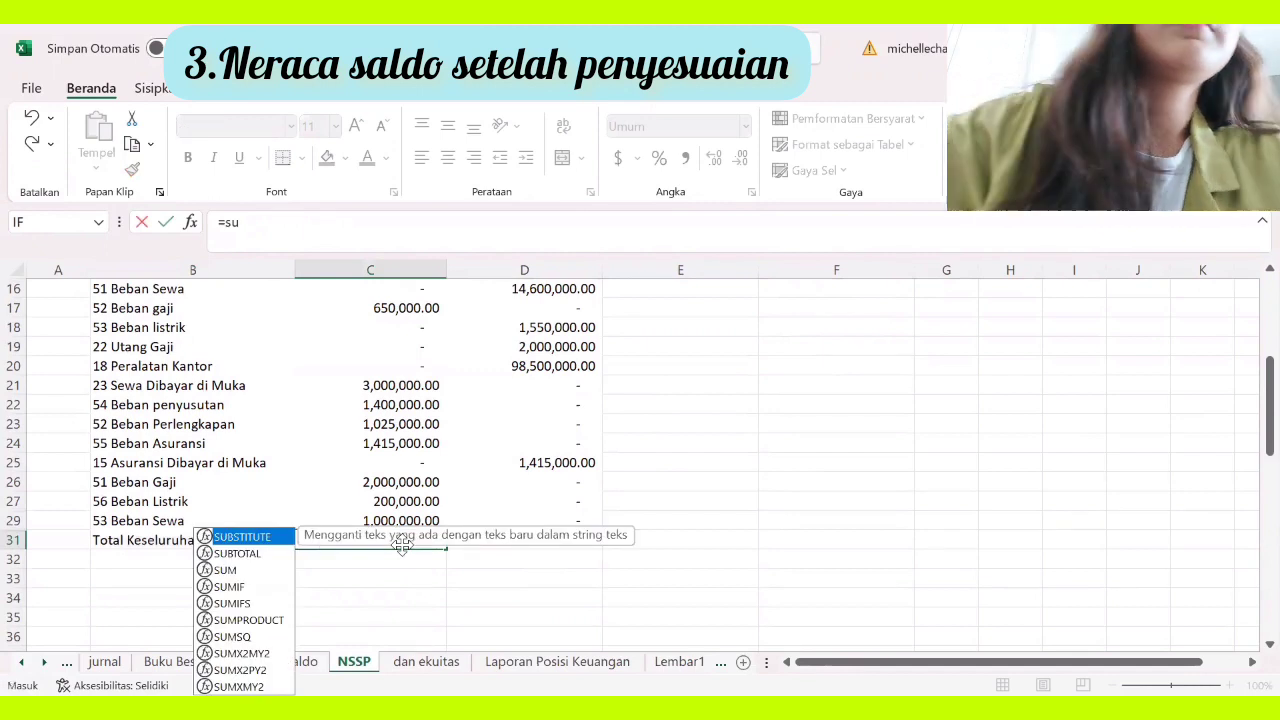
{"action": "type", "text": "m"}
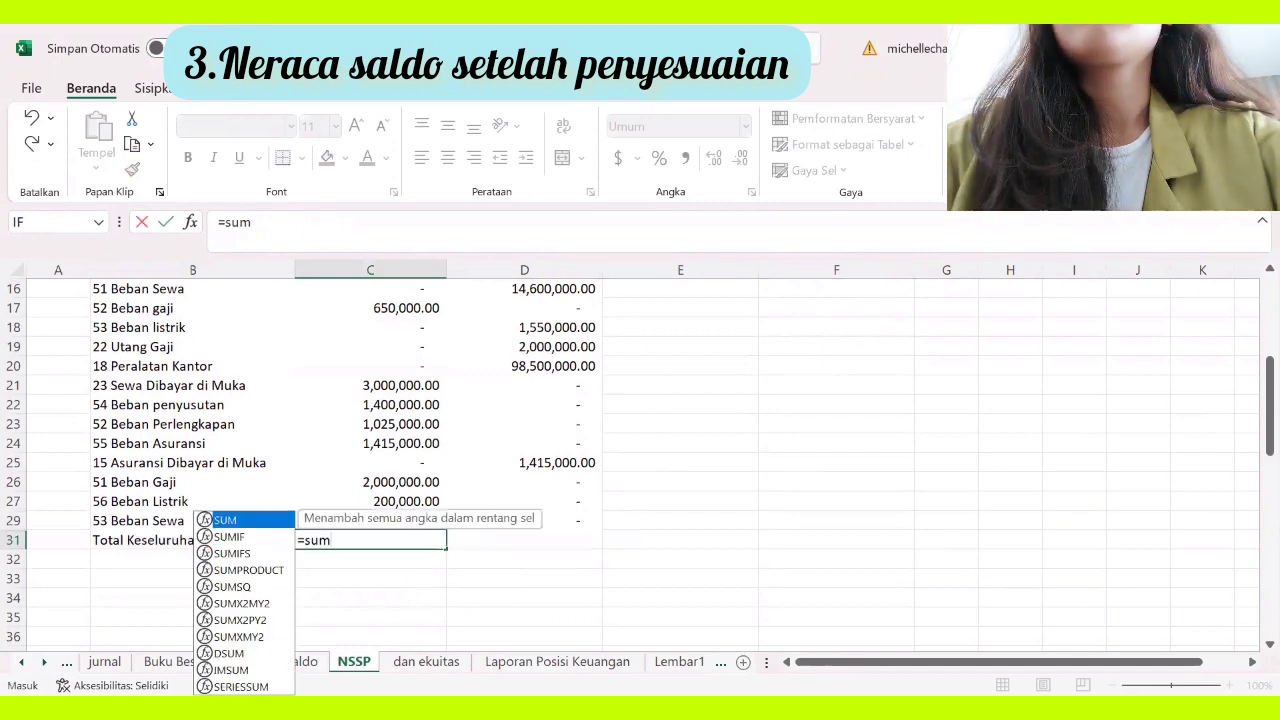
{"action": "type", "text": "("}
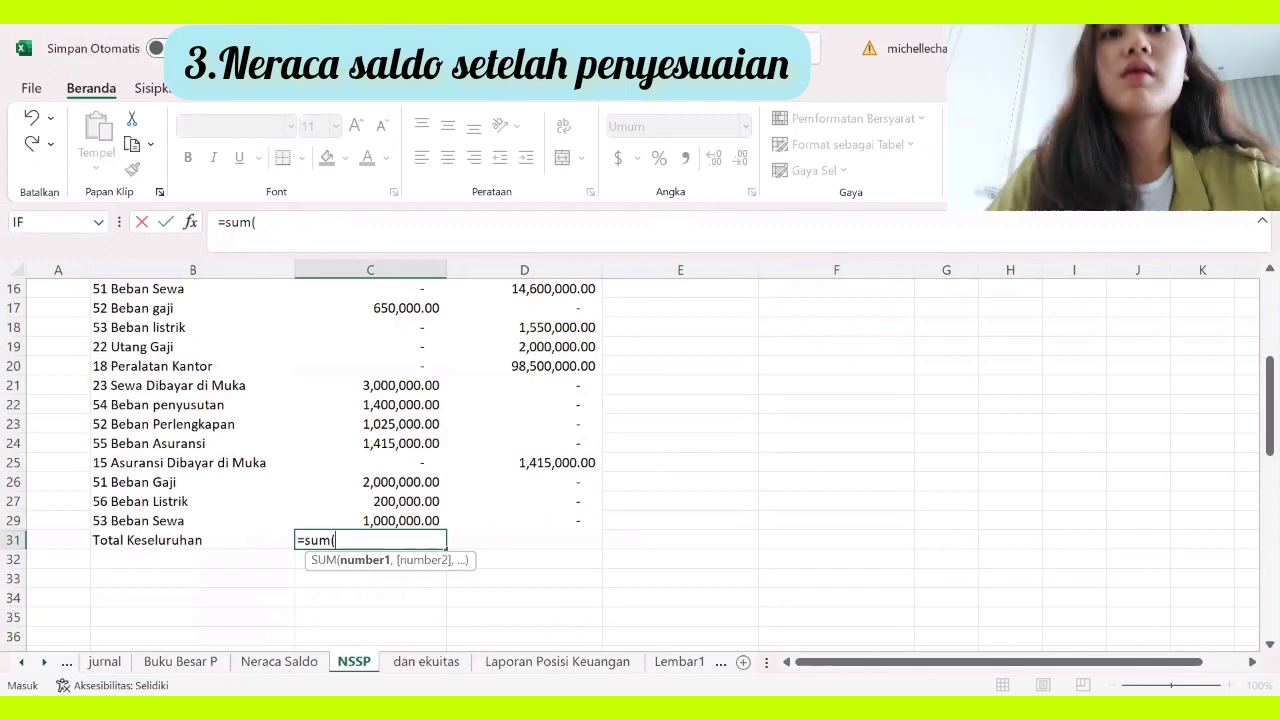
{"action": "scroll", "coordinate": [405, 350], "scroll_direction": "up", "scroll_amount": 4}
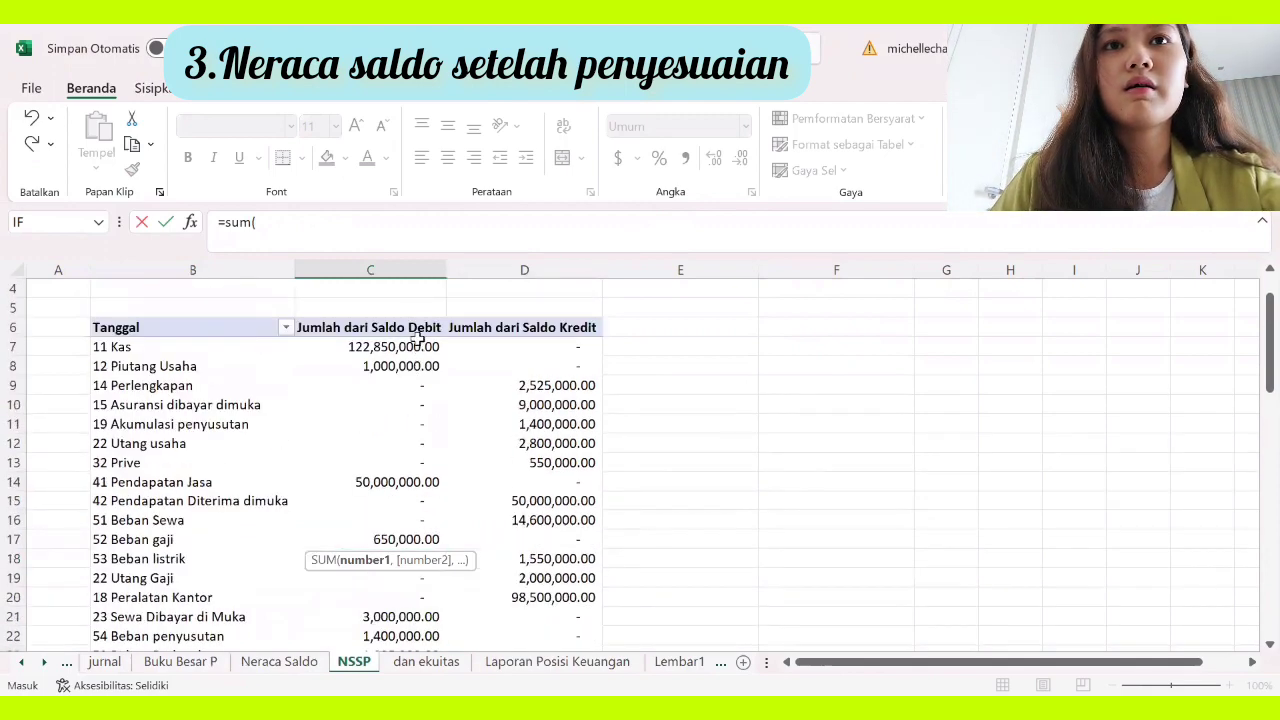
{"action": "left_click", "coordinate": [418, 346]}
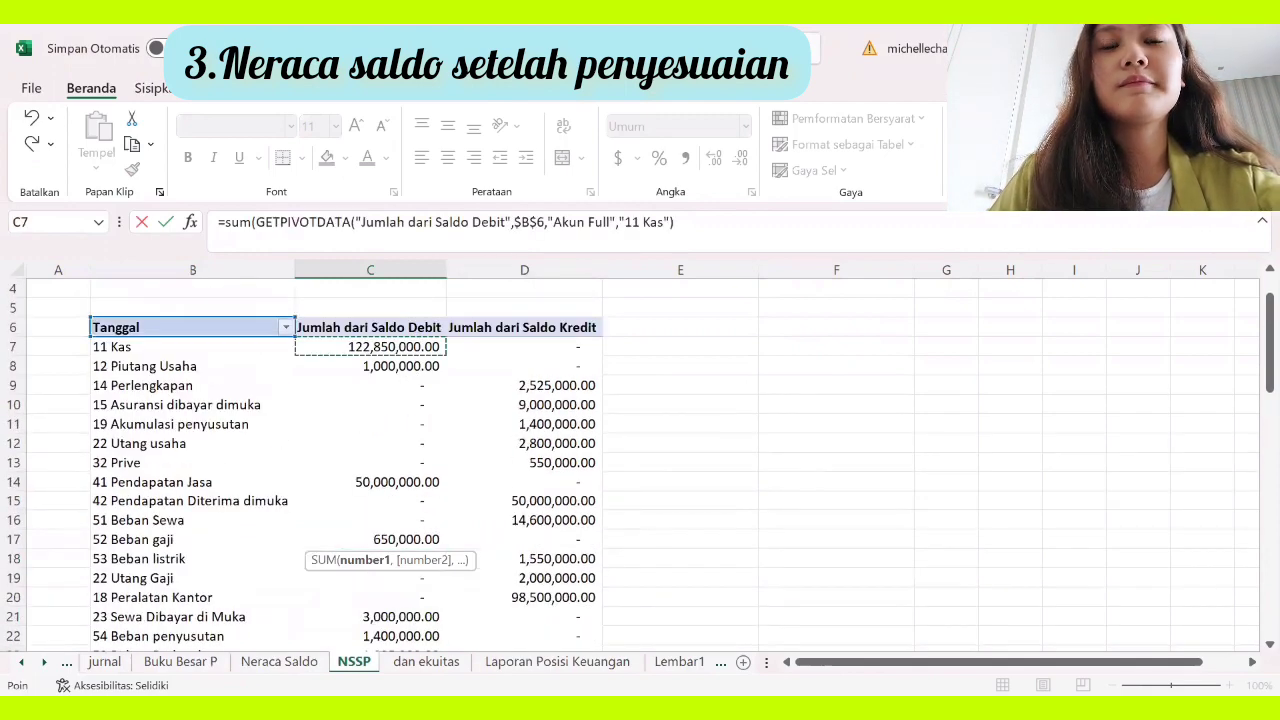
{"action": "left_click_drag", "start_coordinate": [418, 346], "coordinate": [430, 628]}
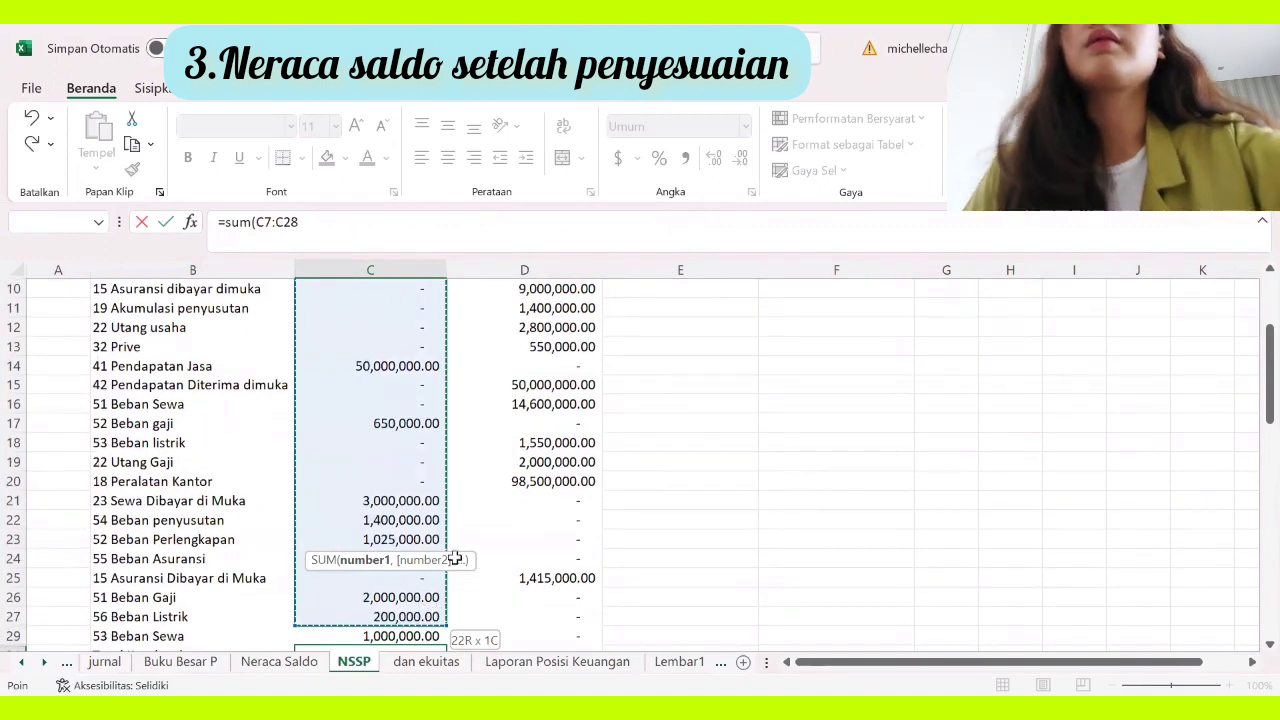
{"action": "key", "text": "shift+Down"}
{"action": "type", "text": "'0"}
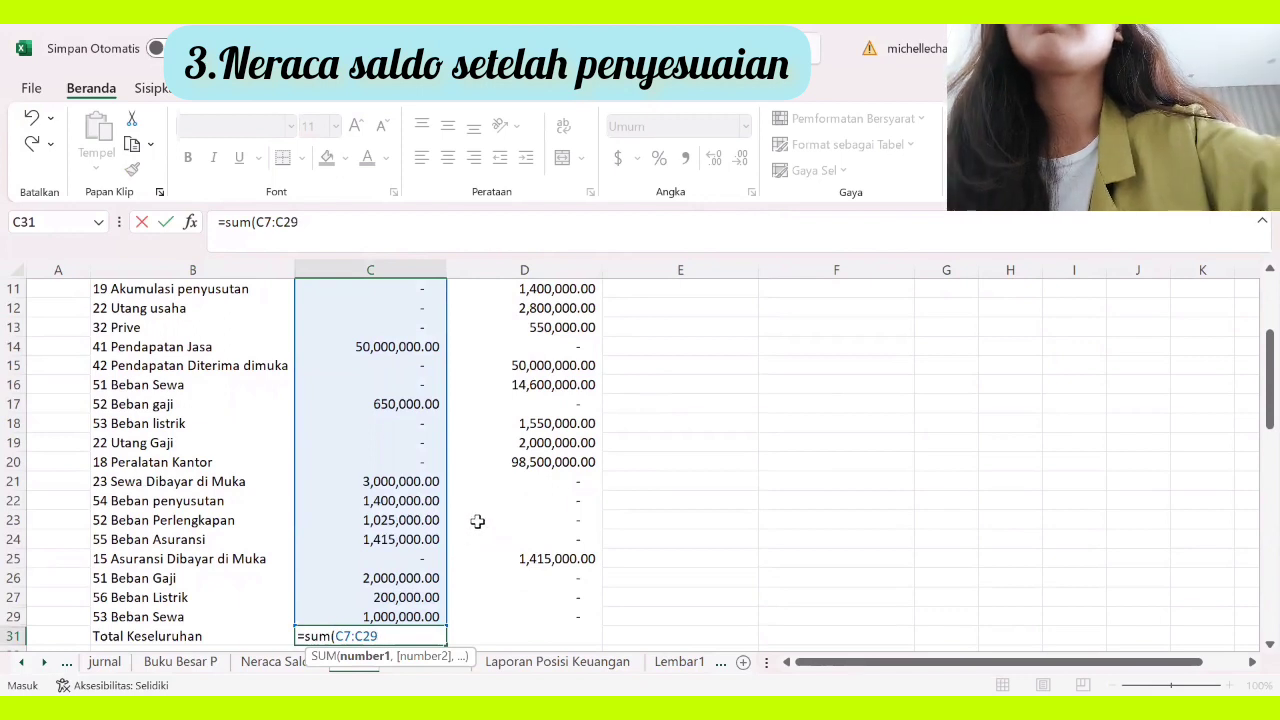
{"action": "type", "text": ")"}
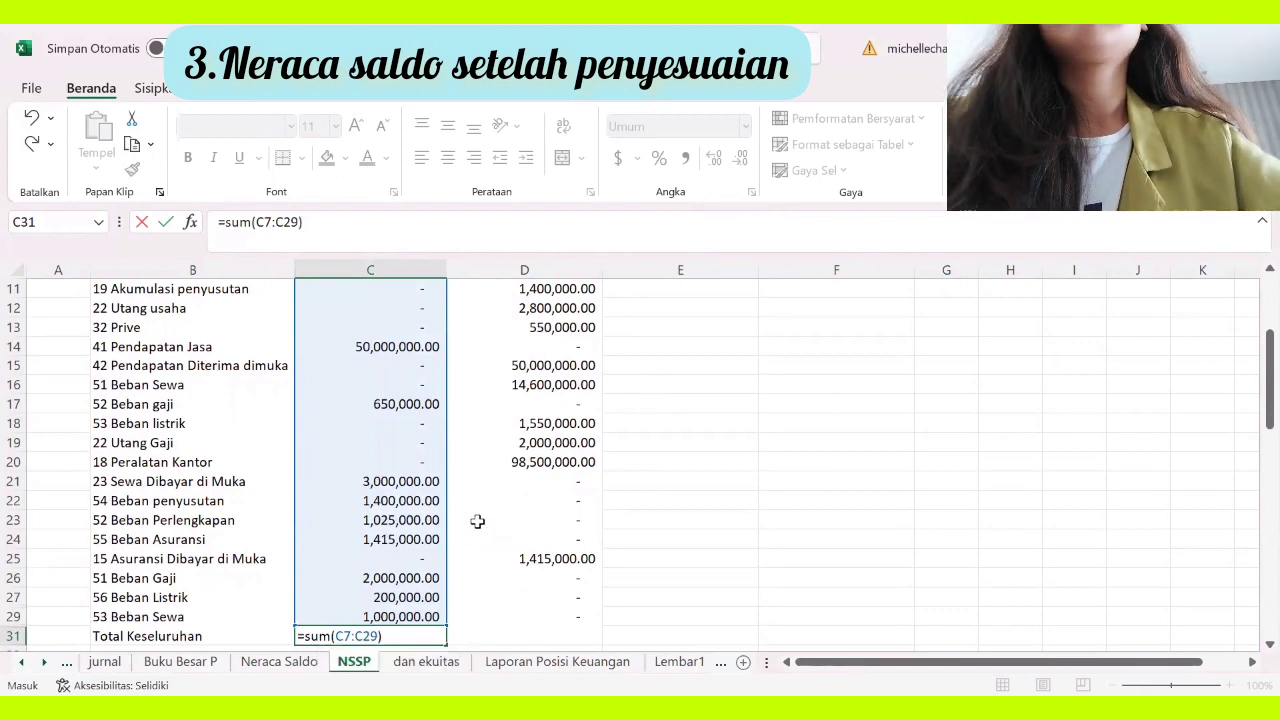
{"action": "key", "text": "Return"}
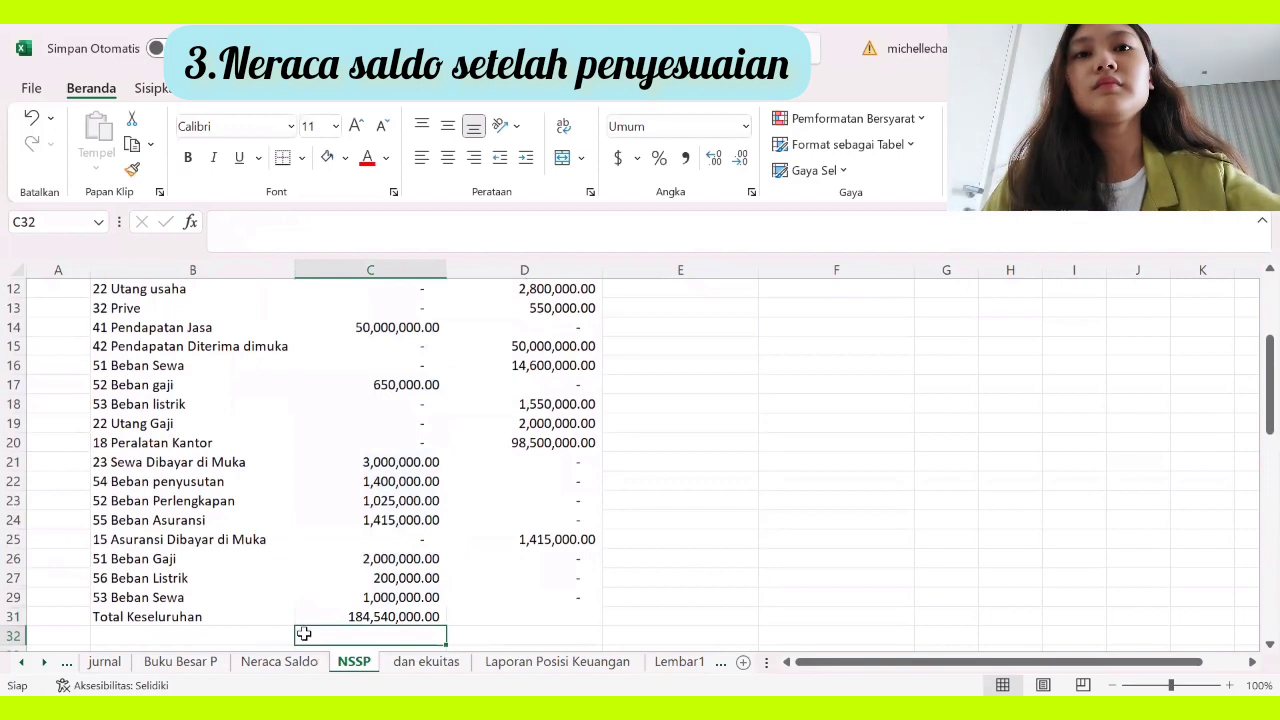
Step: Copy the total formula in C31 to D31 to total the Saldo Kredit column
{"action": "left_click", "coordinate": [338, 617]}
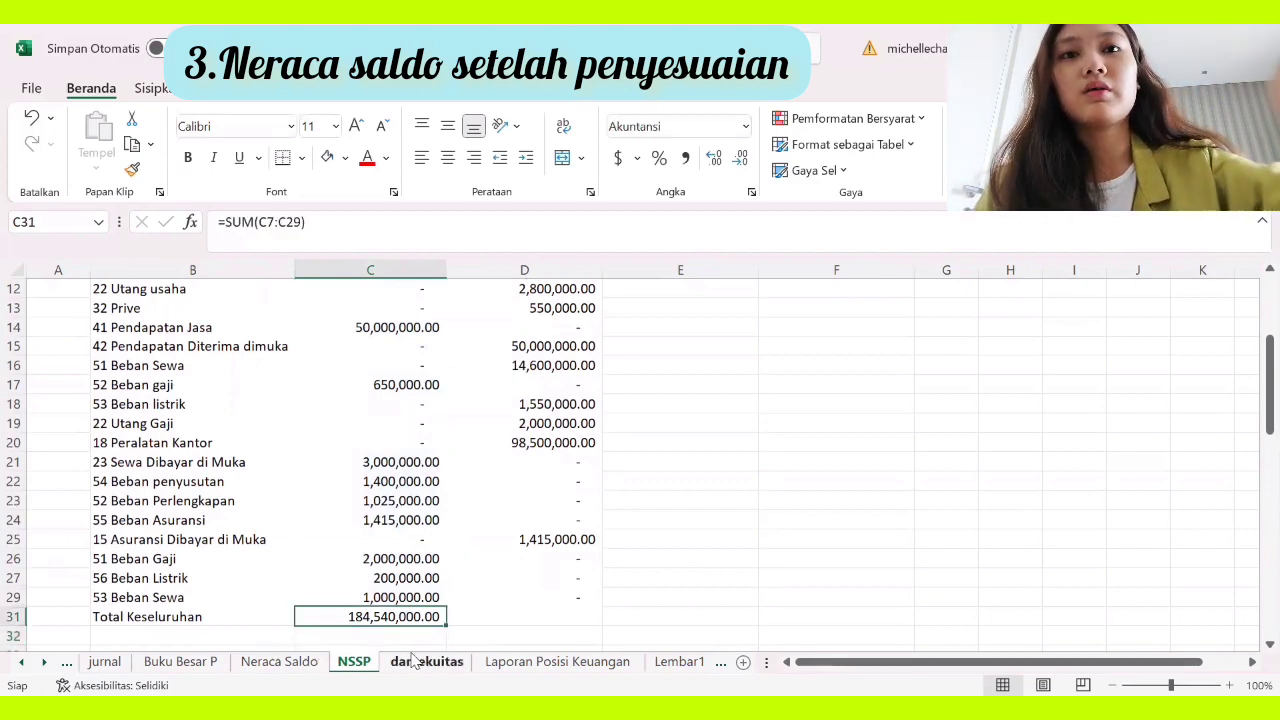
{"action": "left_click", "coordinate": [456, 618]}
{"action": "left_click", "coordinate": [420, 617]}
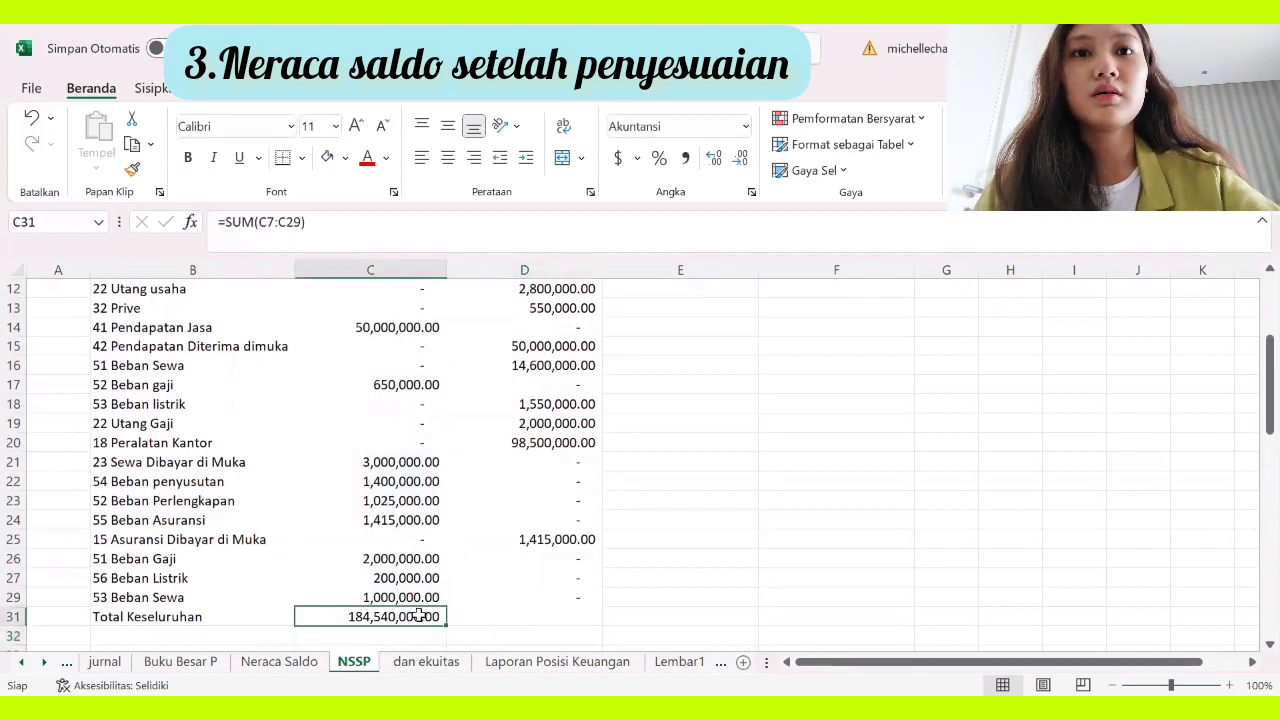
{"action": "key", "text": "ctrl+c"}
{"action": "left_click", "coordinate": [481, 614]}
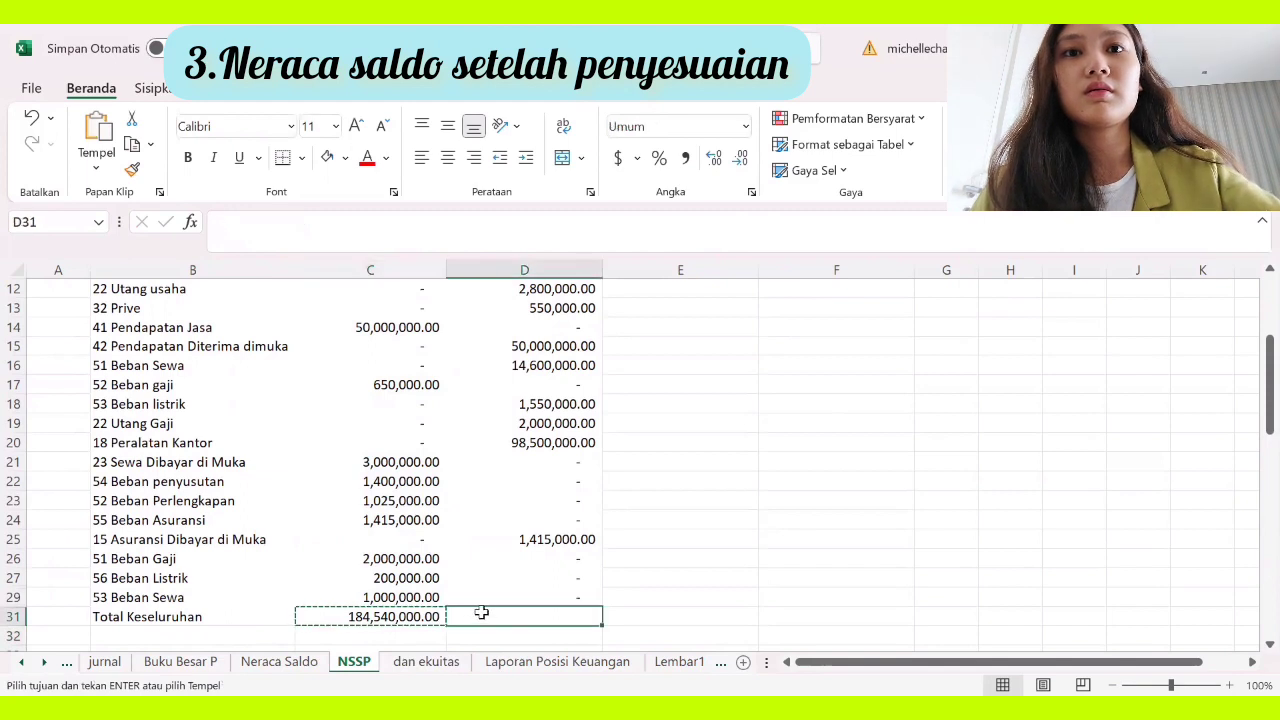
{"action": "key", "text": "ctrl+v"}
{"action": "left_click", "coordinate": [722, 517]}
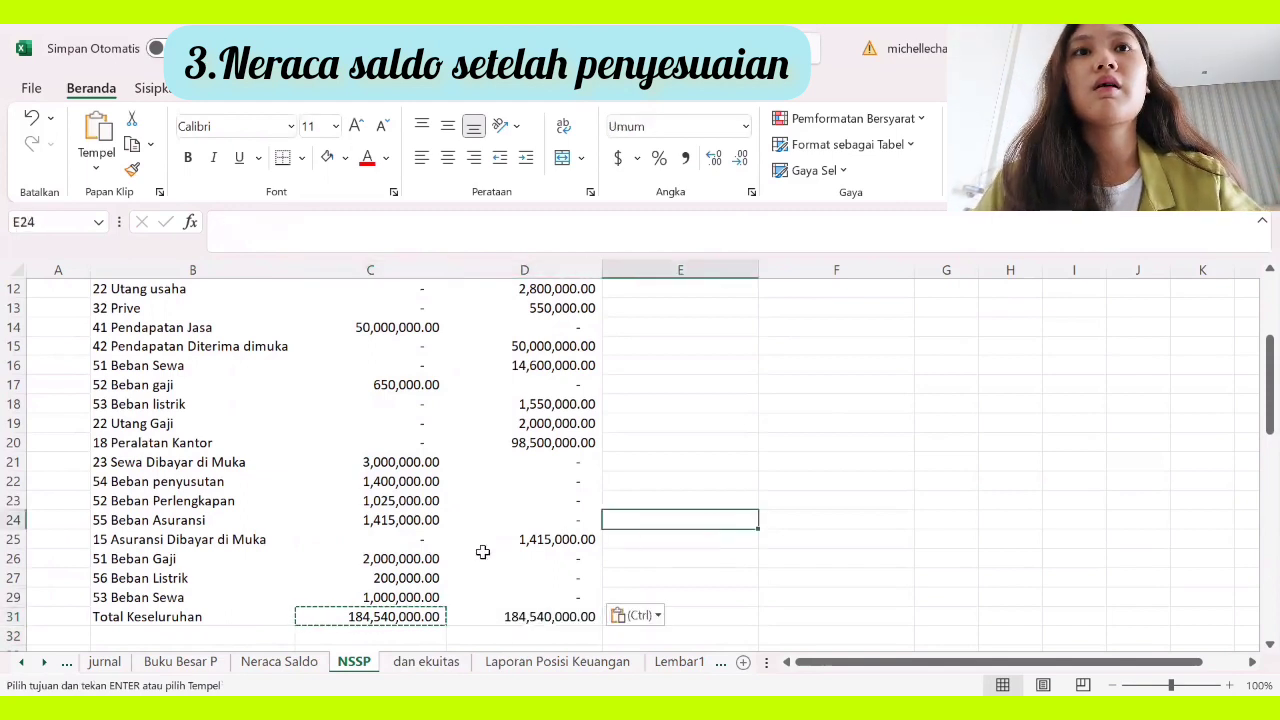
{"action": "left_click", "coordinate": [521, 617]}
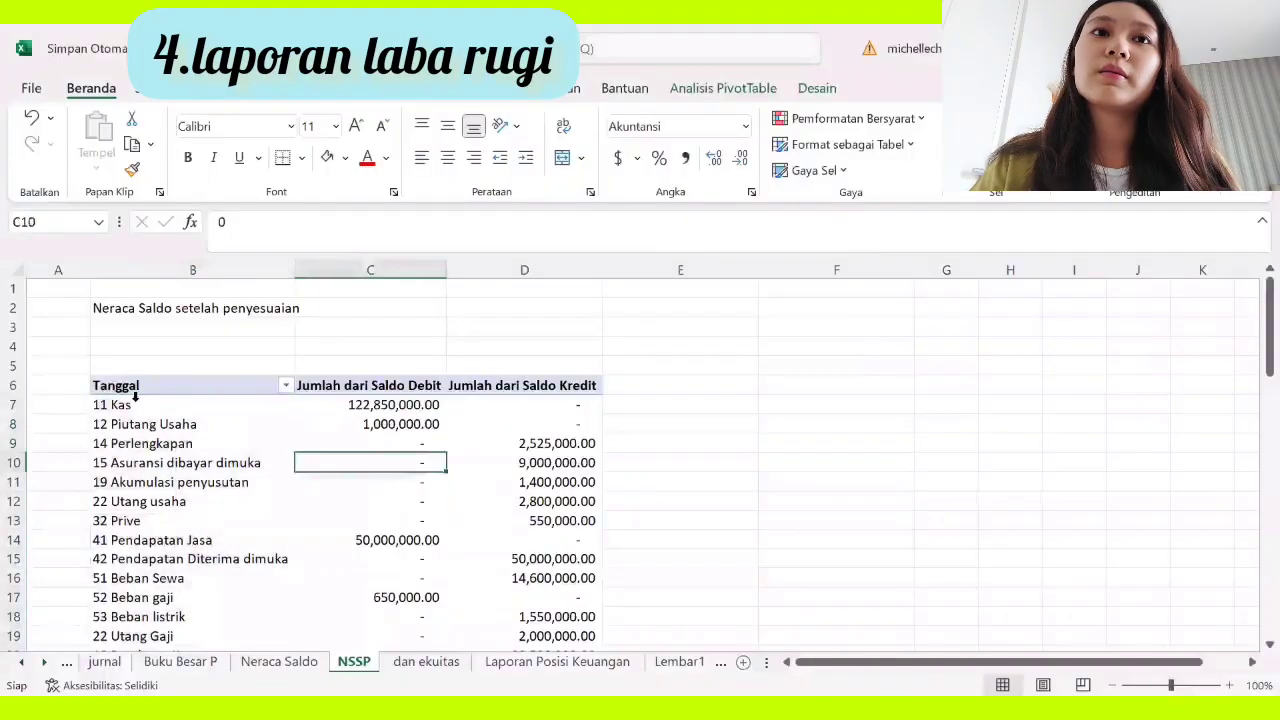
Step: Copy the NSSP pivot table with its total row, B6:D31, to cell B4 on the dan ekuitas sheet, replacing existing data
{"action": "left_click_drag", "start_coordinate": [150, 386], "coordinate": [602, 633]}
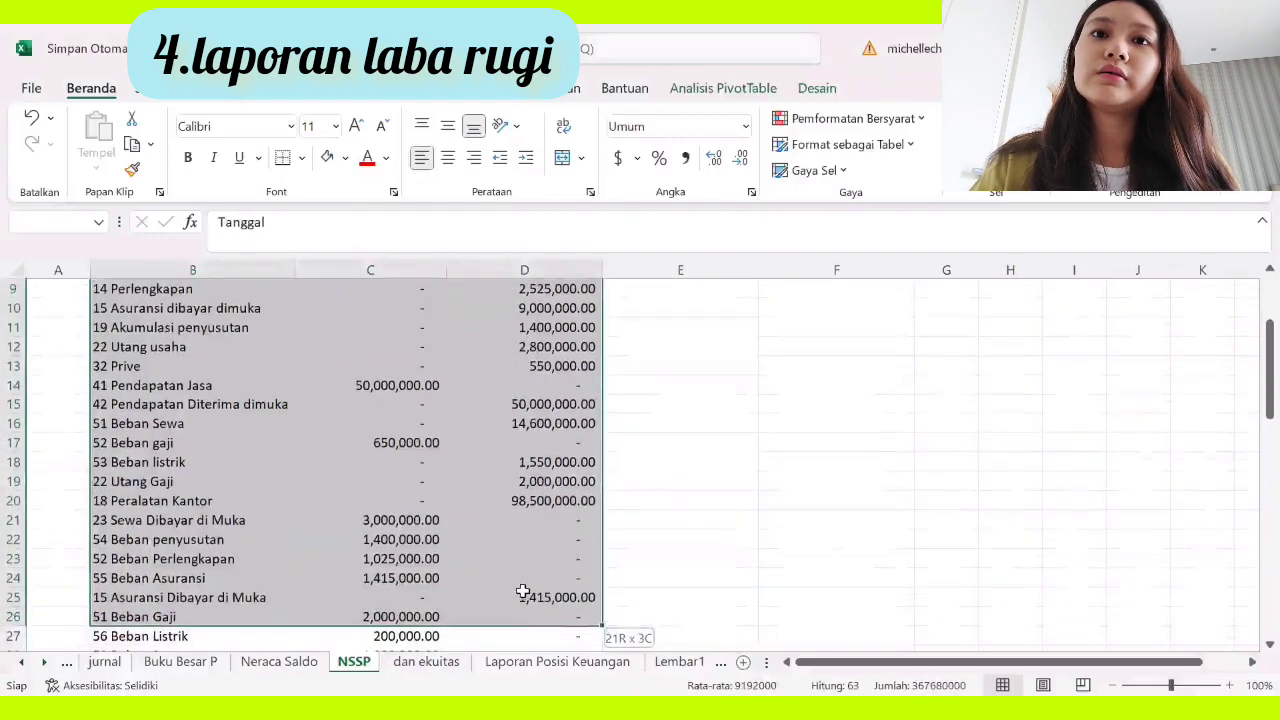
{"action": "left_click_drag", "start_coordinate": [522, 592], "coordinate": [523, 597]}
{"action": "key", "text": "ctrl+c"}
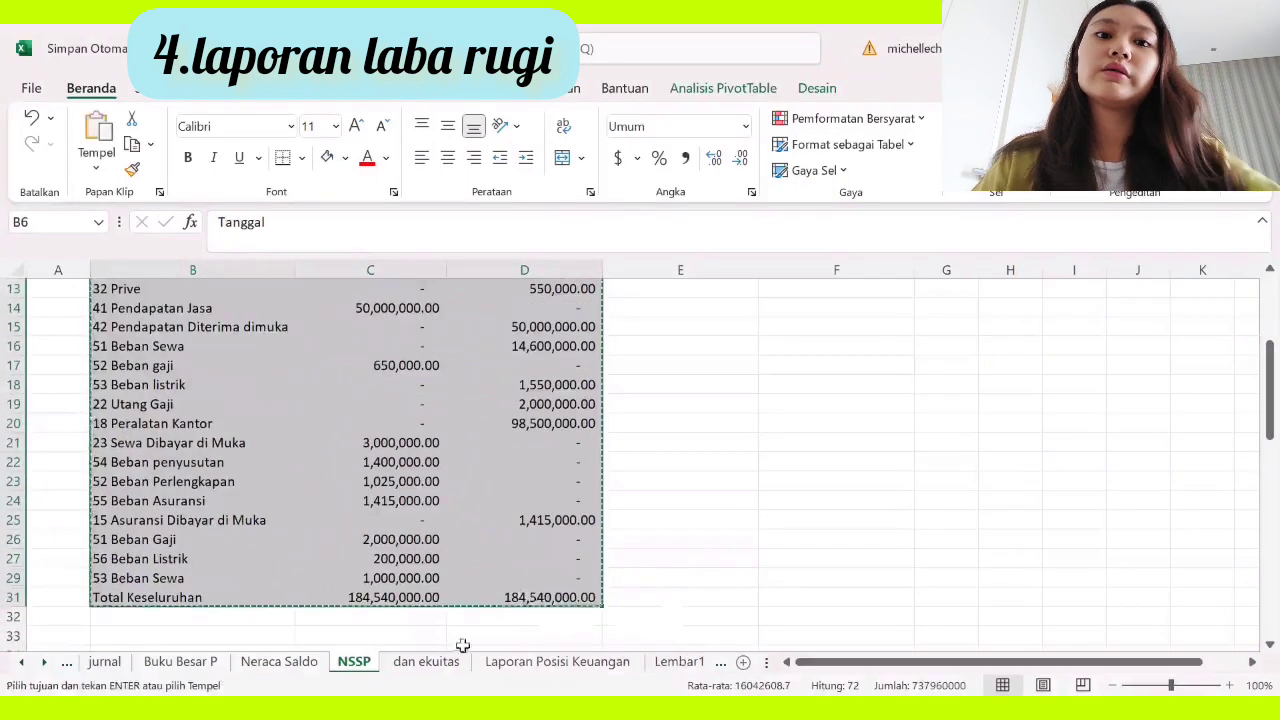
{"action": "left_click", "coordinate": [426, 661]}
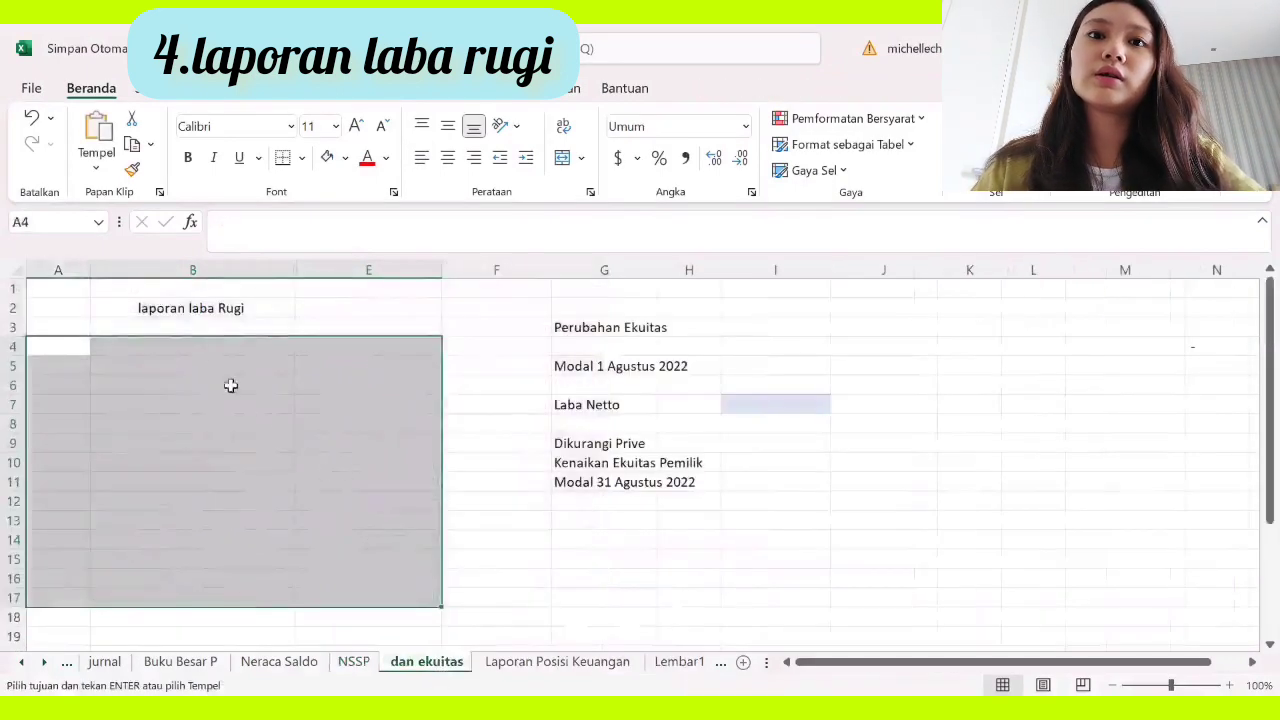
{"action": "left_click", "coordinate": [134, 366]}
{"action": "left_click_drag", "start_coordinate": [118, 349], "coordinate": [245, 388]}
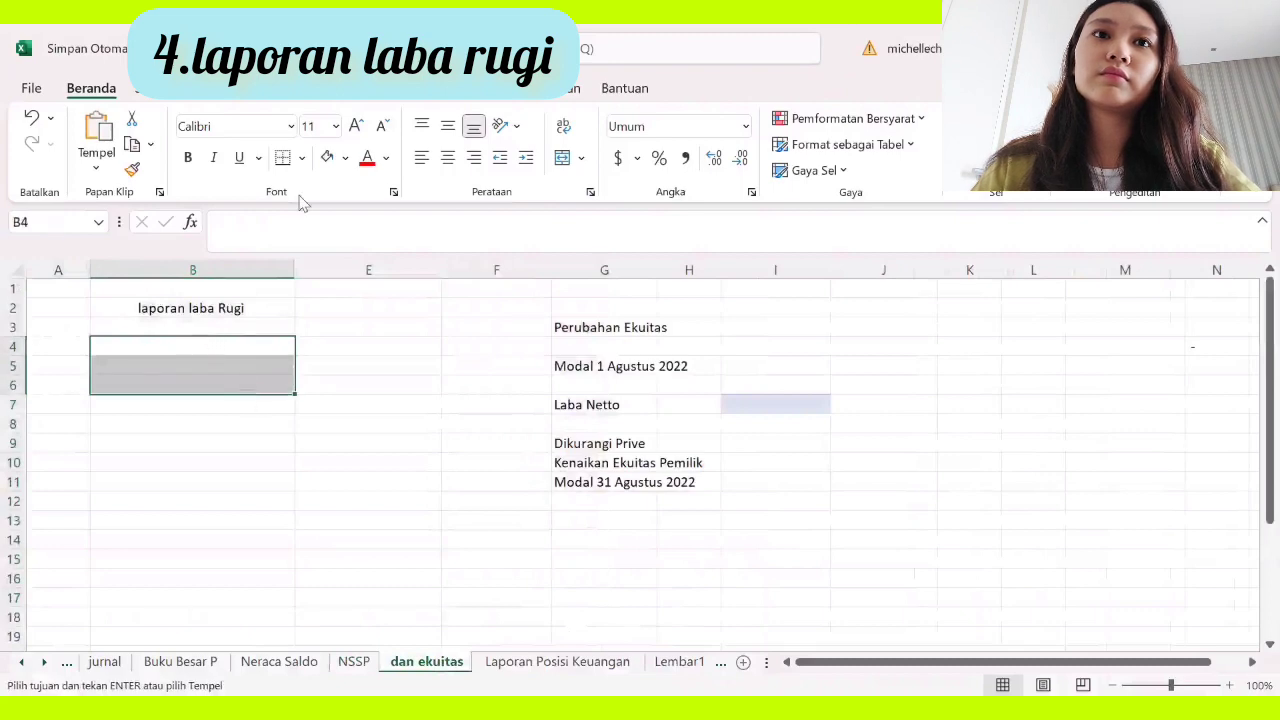
{"action": "right_click", "coordinate": [205, 370]}
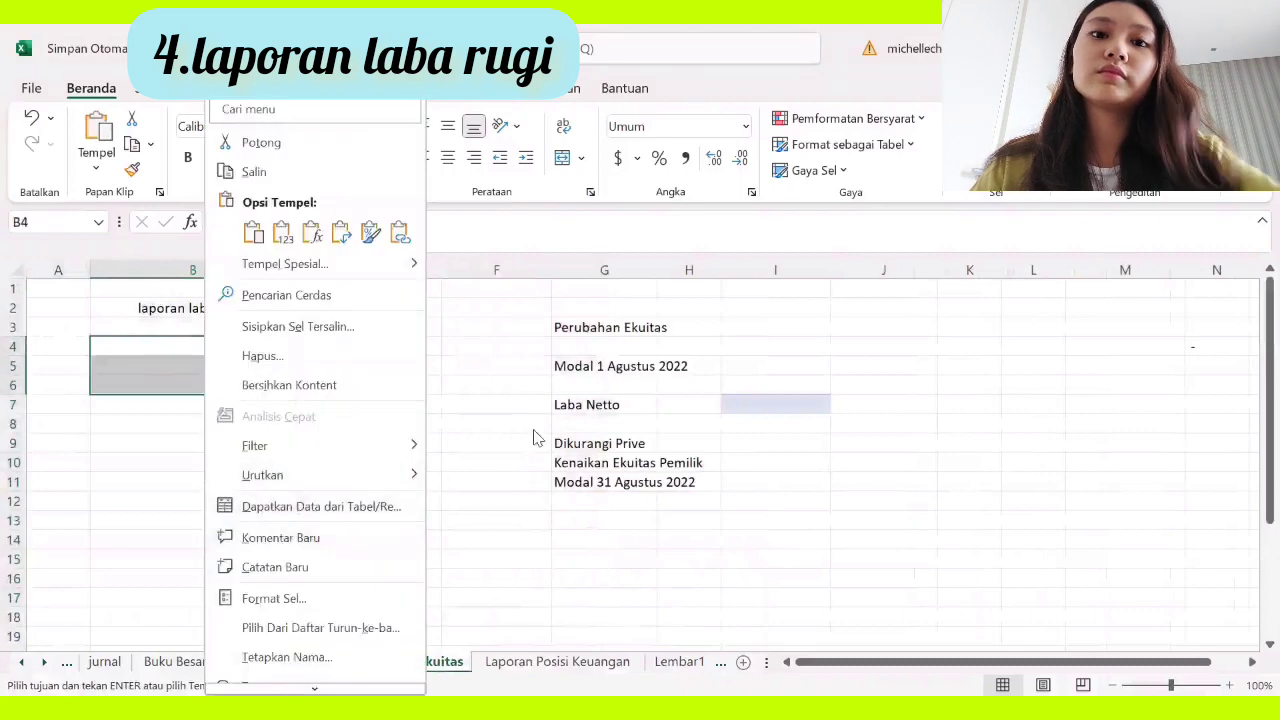
{"action": "key", "text": "Escape"}
{"action": "left_click", "coordinate": [353, 661]}
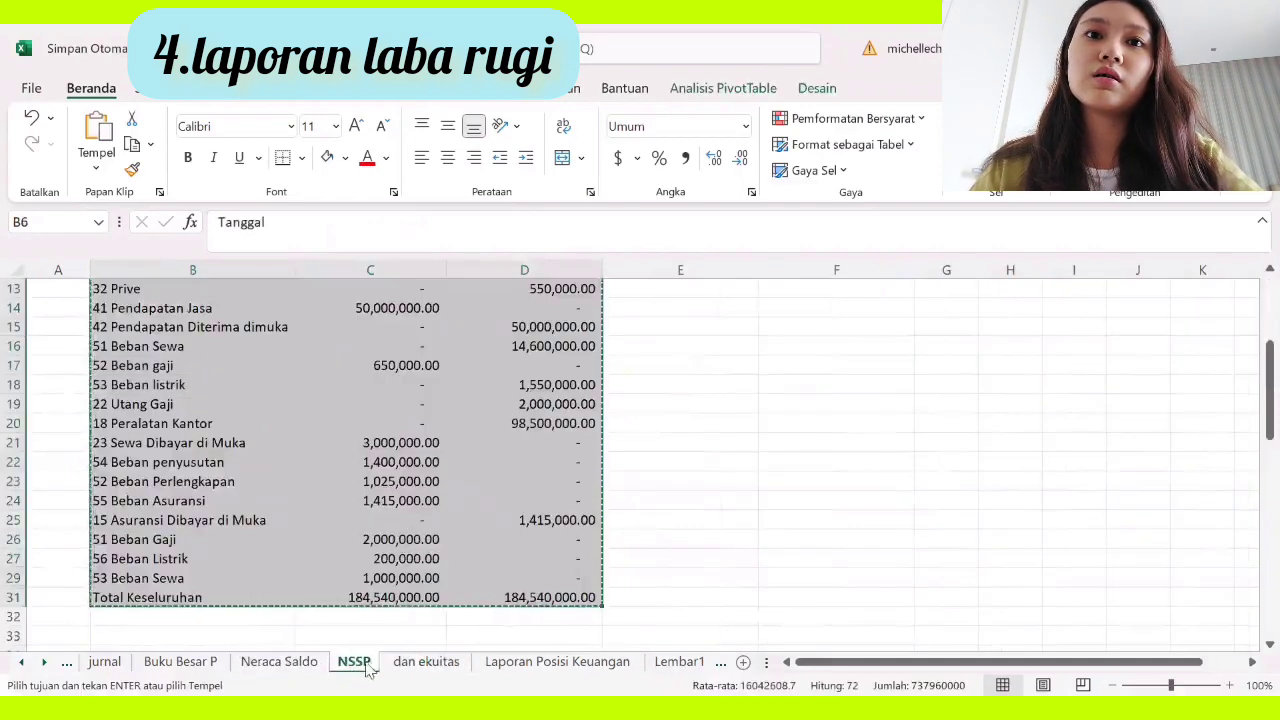
{"action": "left_click", "coordinate": [410, 662]}
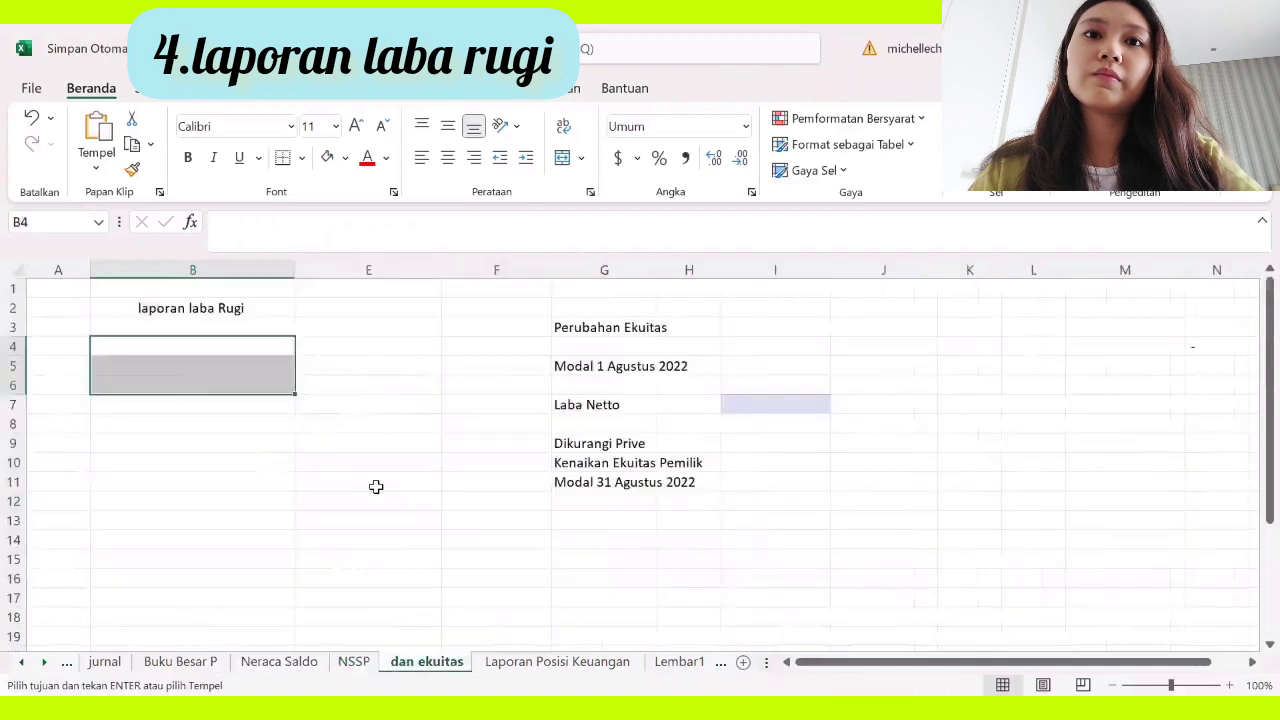
{"action": "key", "text": "ctrl+v"}
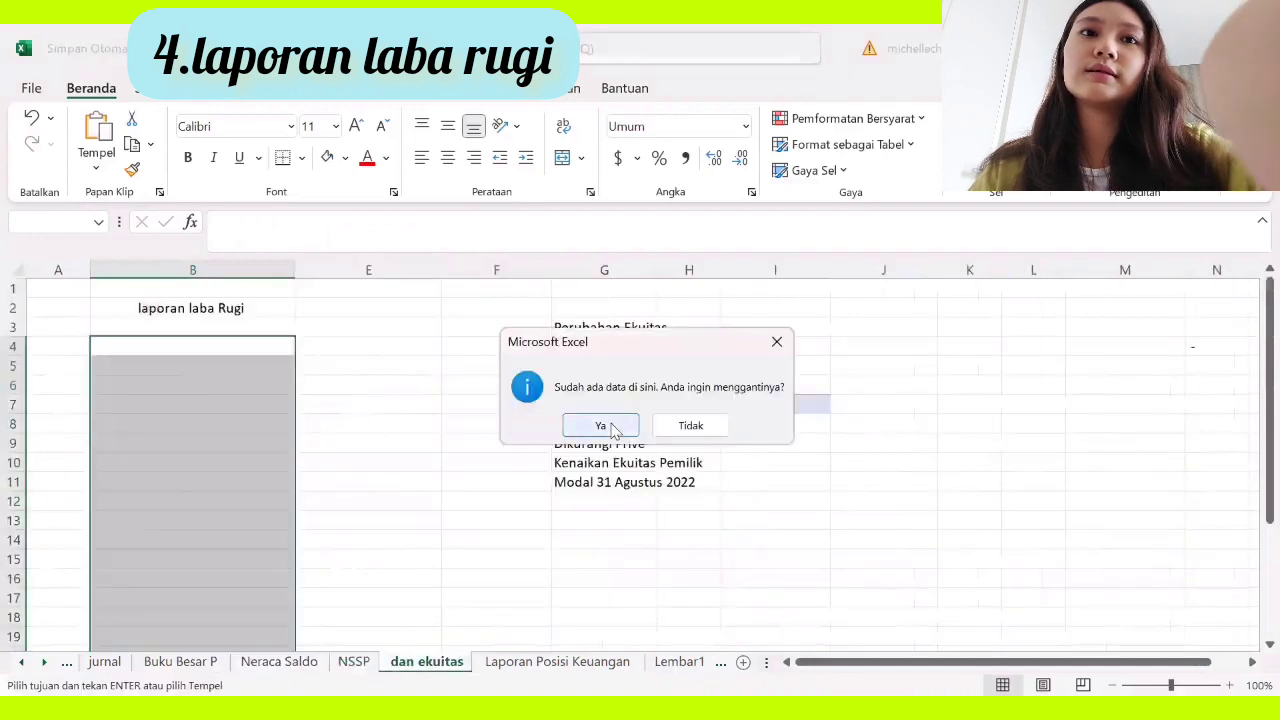
{"action": "left_click", "coordinate": [600, 425]}
{"action": "left_click", "coordinate": [420, 454]}
Step: Start a new calculated field named Saldo 2020 for the pivot table under laporan laba Rugi
{"action": "left_click", "coordinate": [154, 430]}
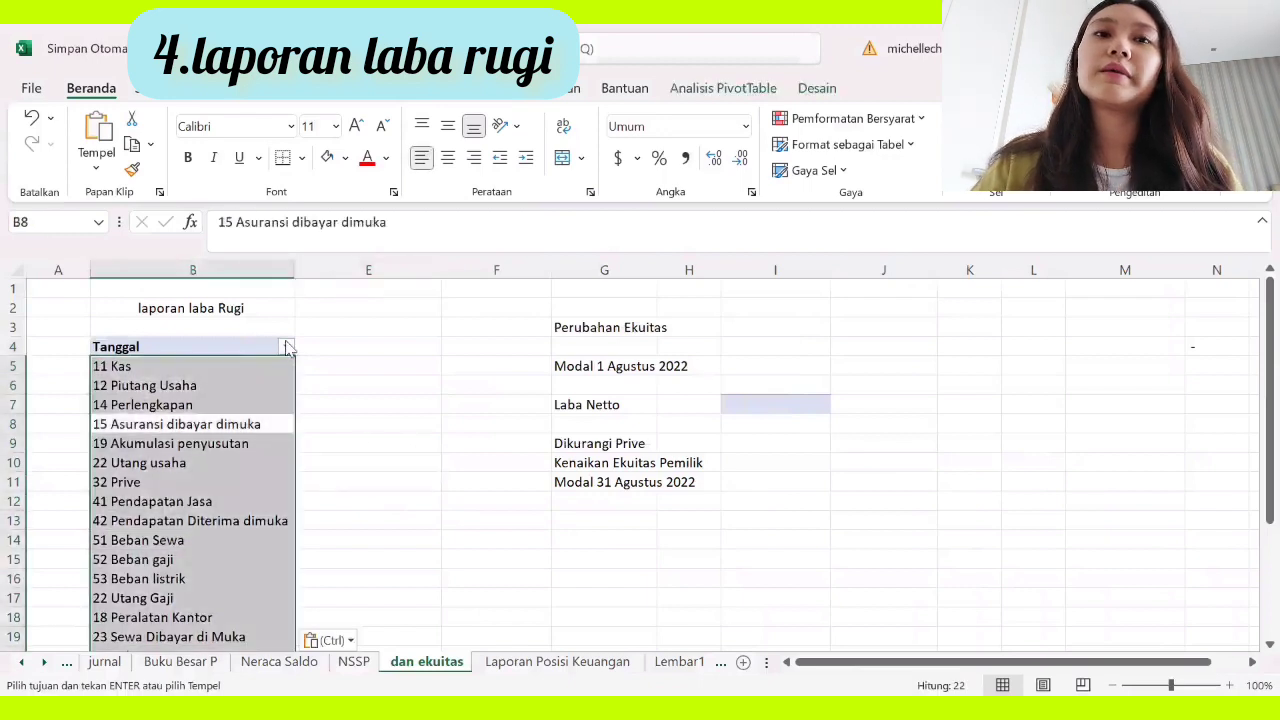
{"action": "left_click", "coordinate": [721, 90]}
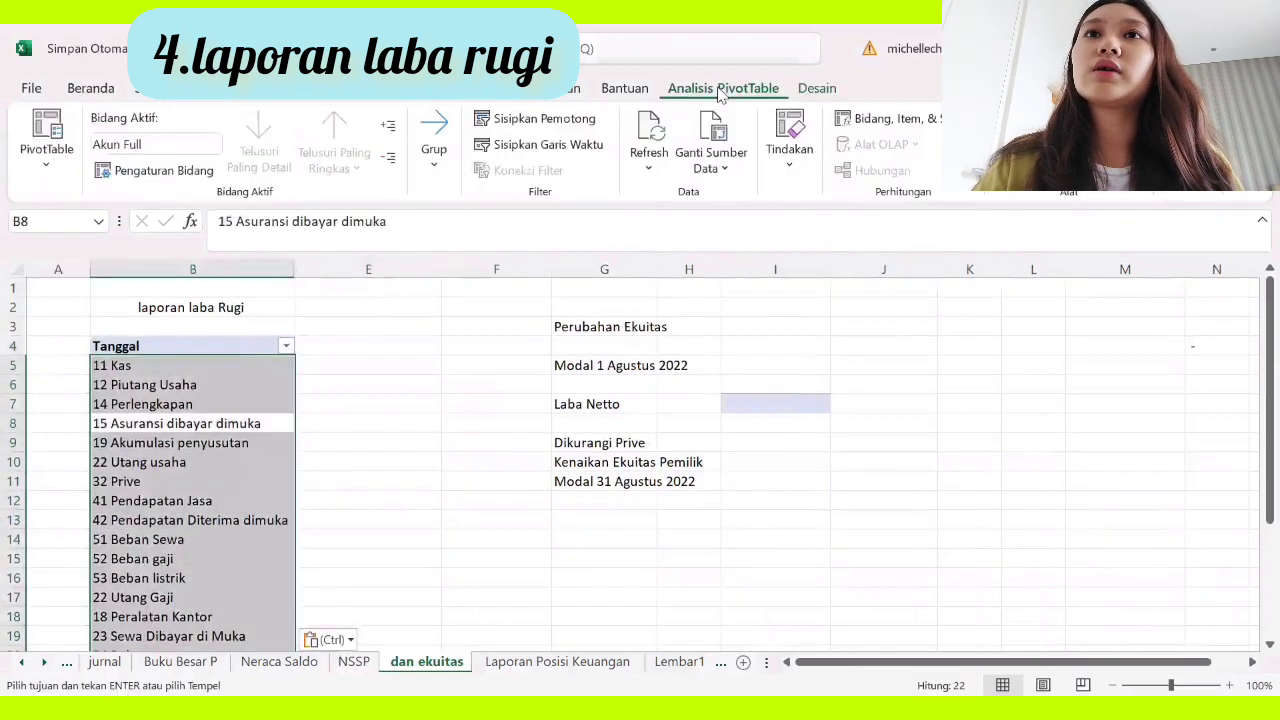
{"action": "left_click", "coordinate": [918, 119]}
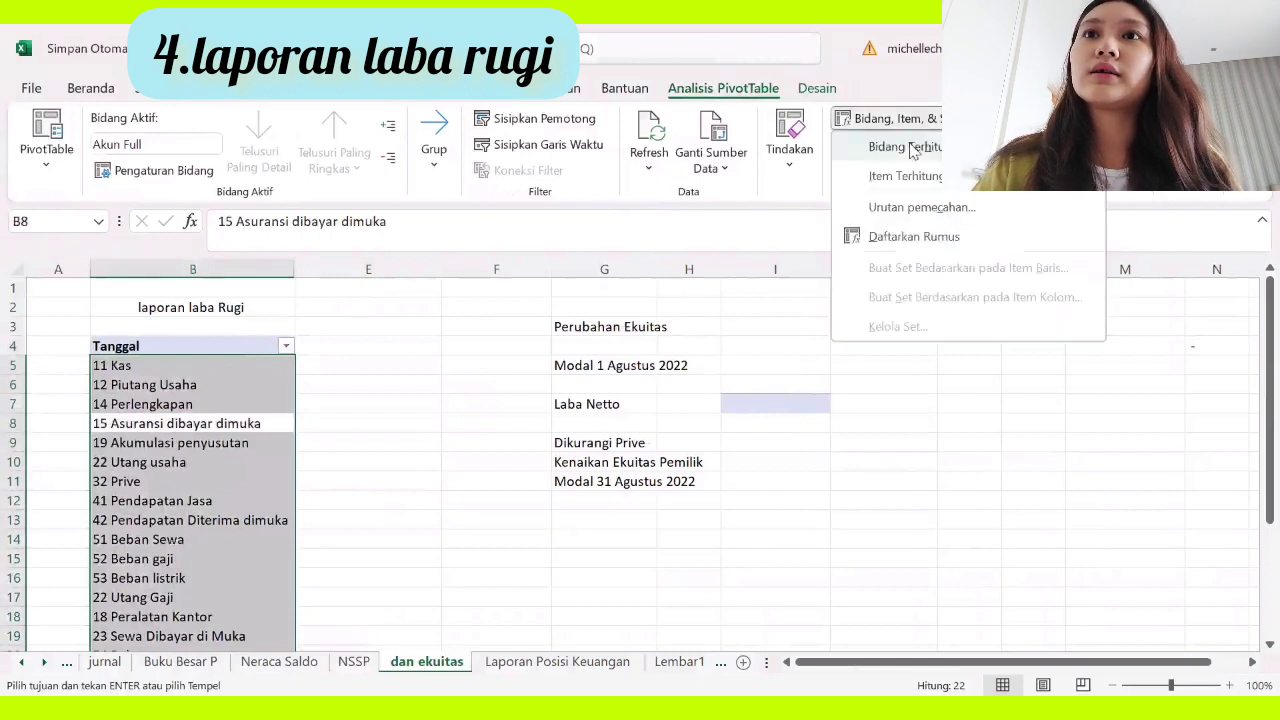
{"action": "left_click", "coordinate": [912, 148]}
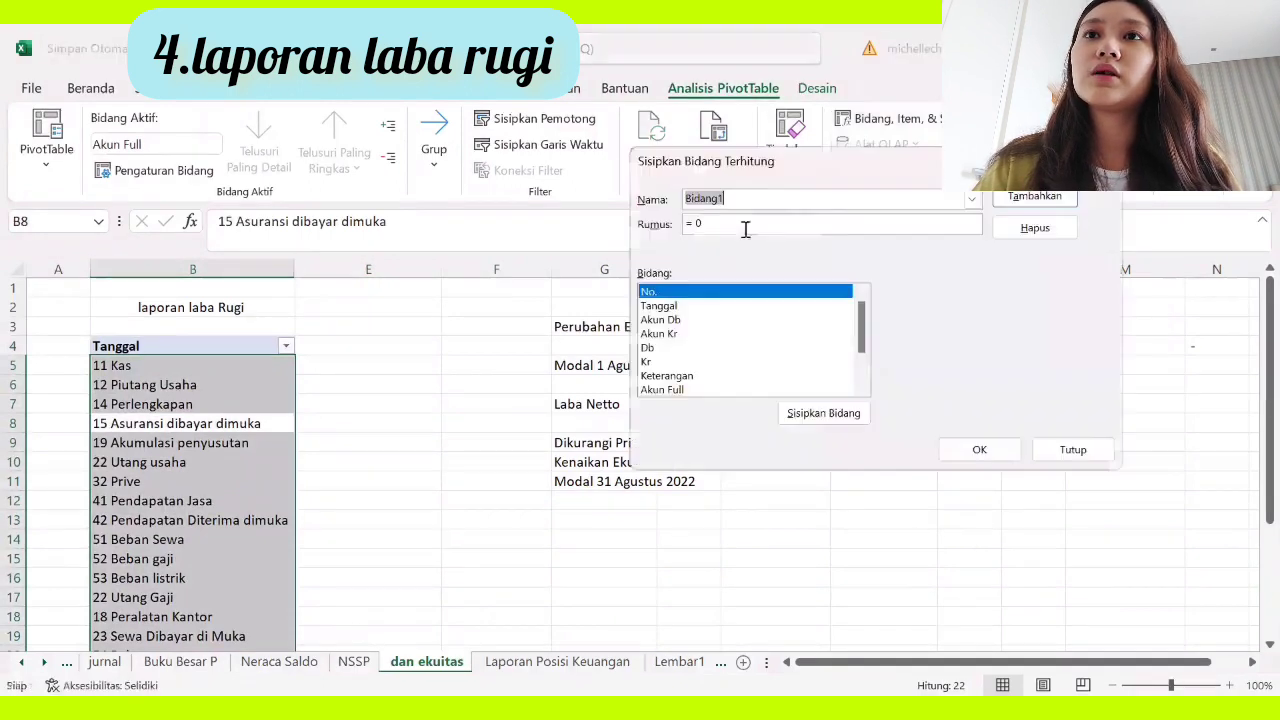
{"action": "left_click", "coordinate": [768, 198]}
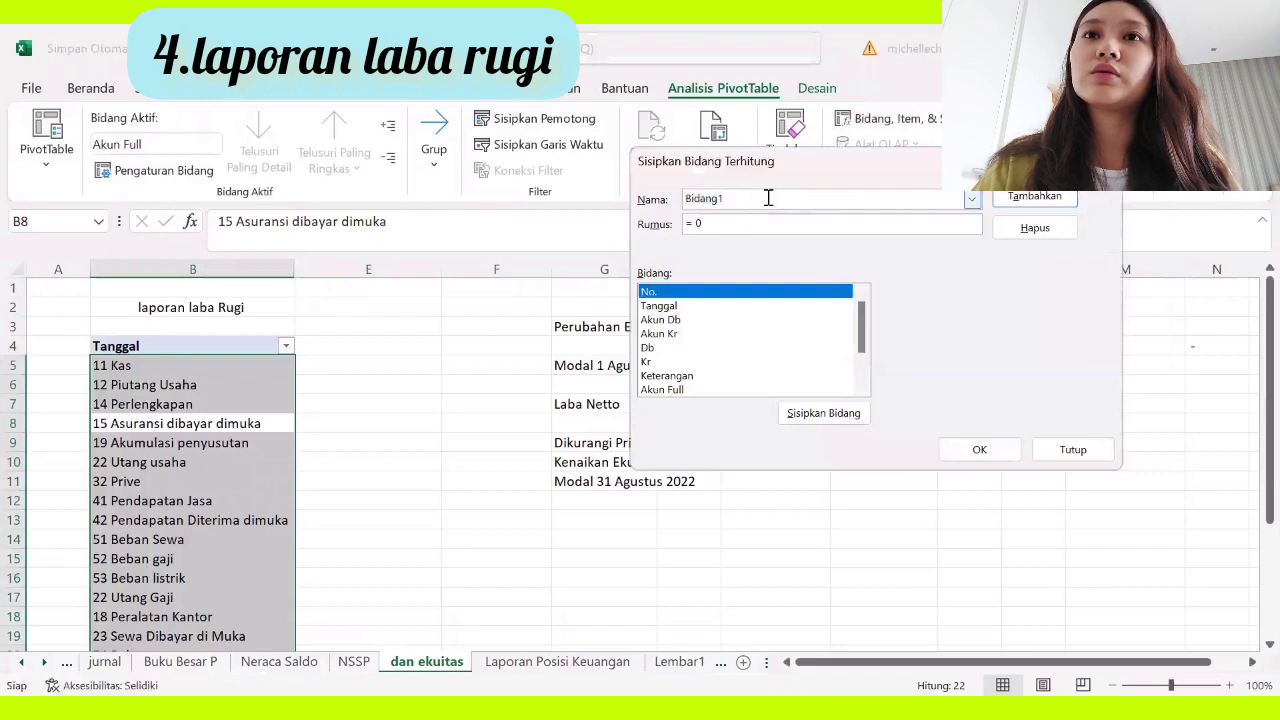
{"action": "key", "text": "BackSpace"}
{"action": "key", "text": "BackSpace"}
{"action": "key", "text": "BackSpace"}
{"action": "key", "text": "BackSpace"}
{"action": "key", "text": "BackSpace"}
{"action": "key", "text": "BackSpace"}
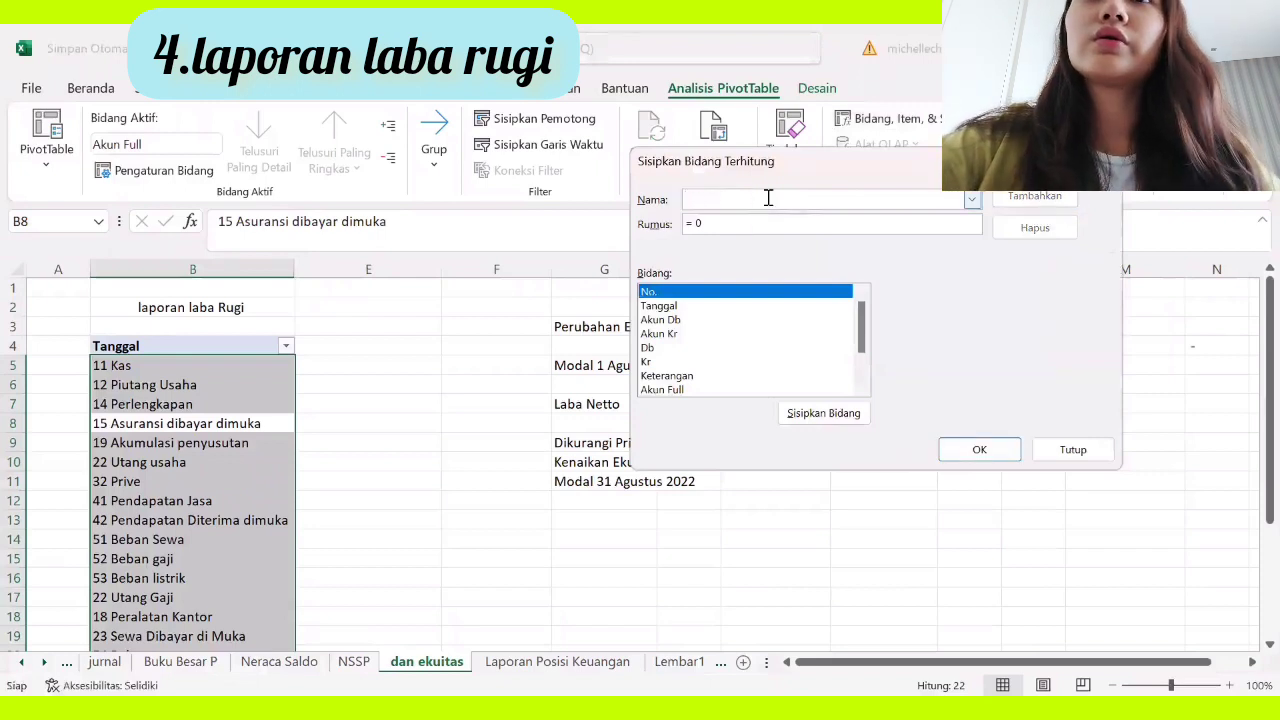
{"action": "type", "text": "Sa"}
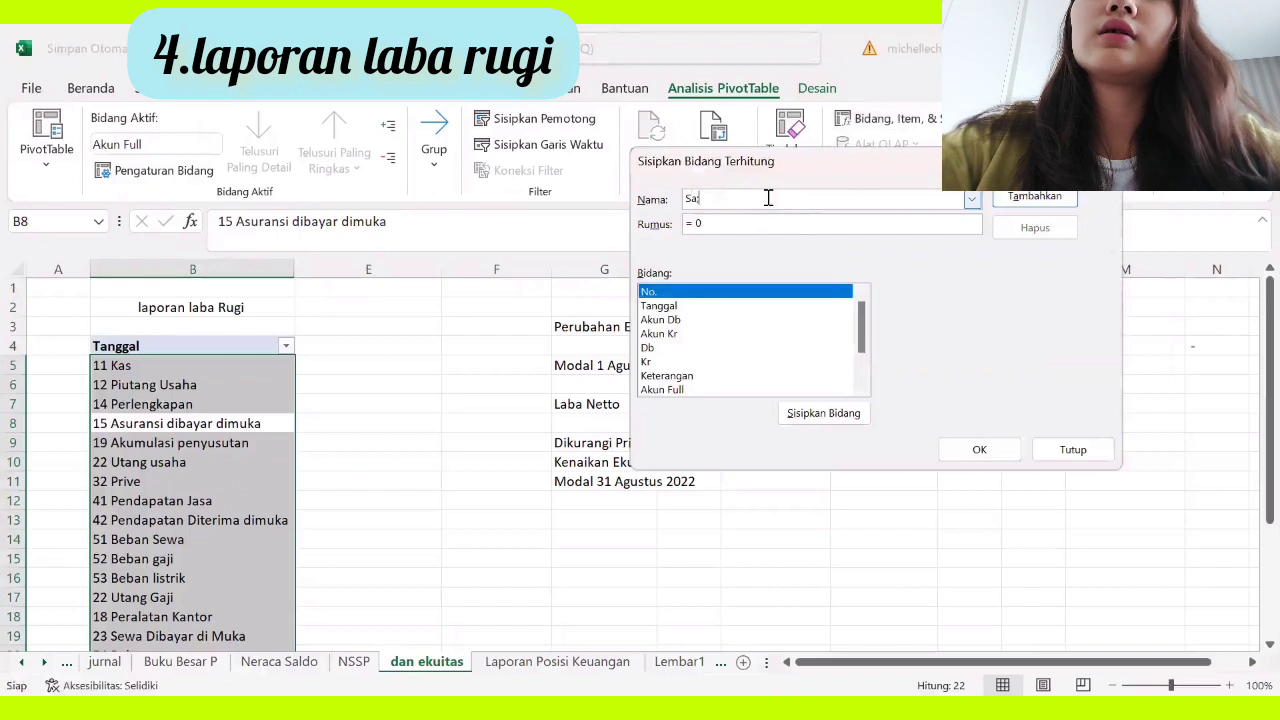
{"action": "type", "text": "ldo"}
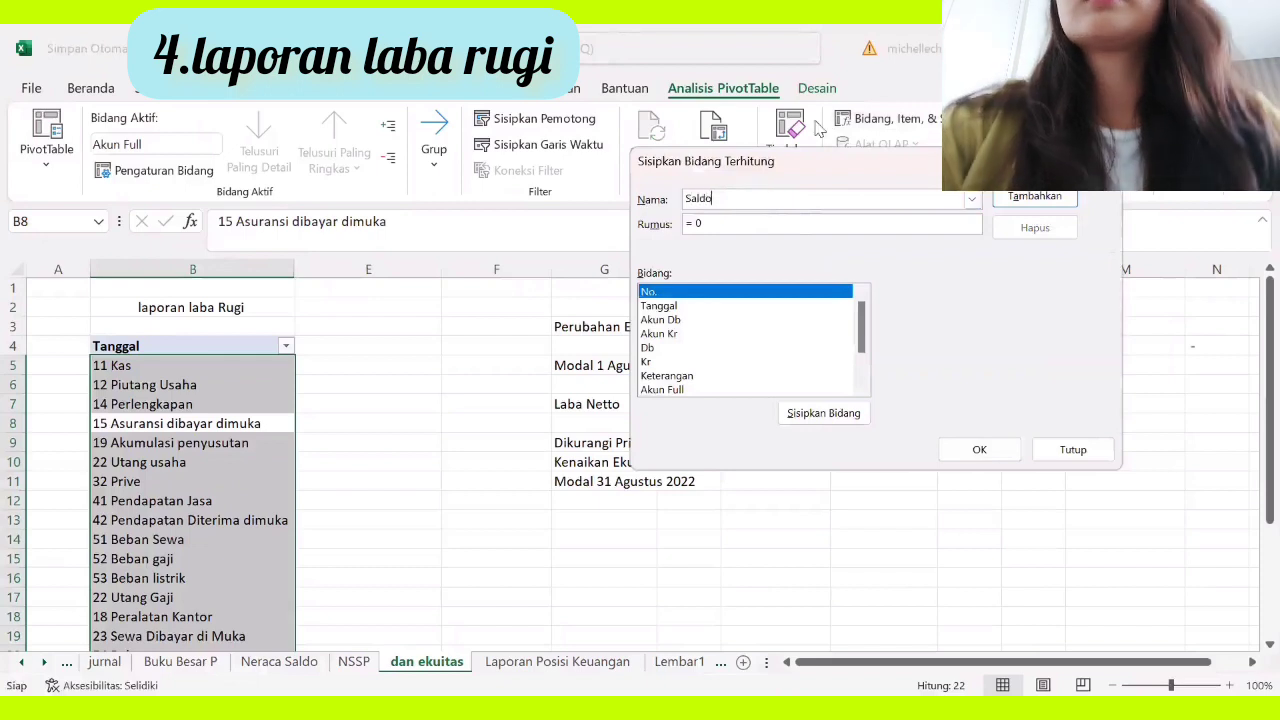
{"action": "type", "text": " 20"}
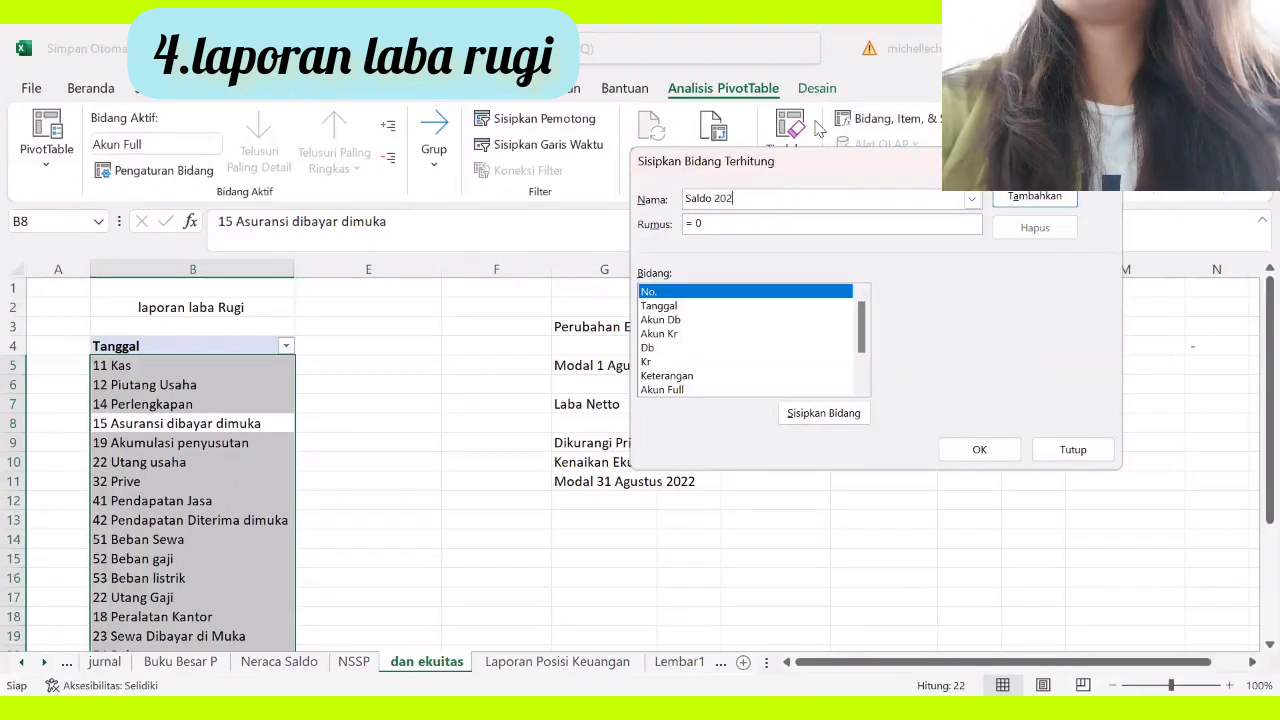
{"action": "type", "text": "20"}
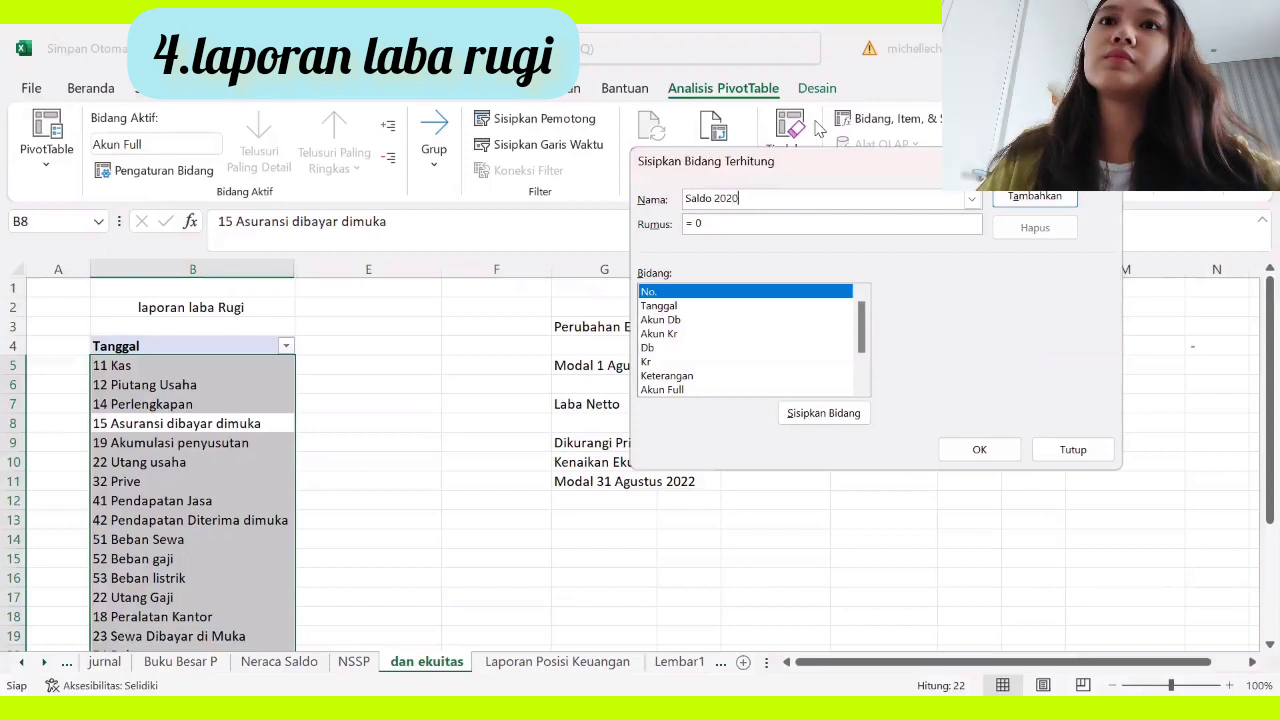
Step: Define the Saldo 2020 calculated field as Saldo Debit minus Saldo Kredit and insert it into the pivot table
{"action": "left_click", "coordinate": [726, 222]}
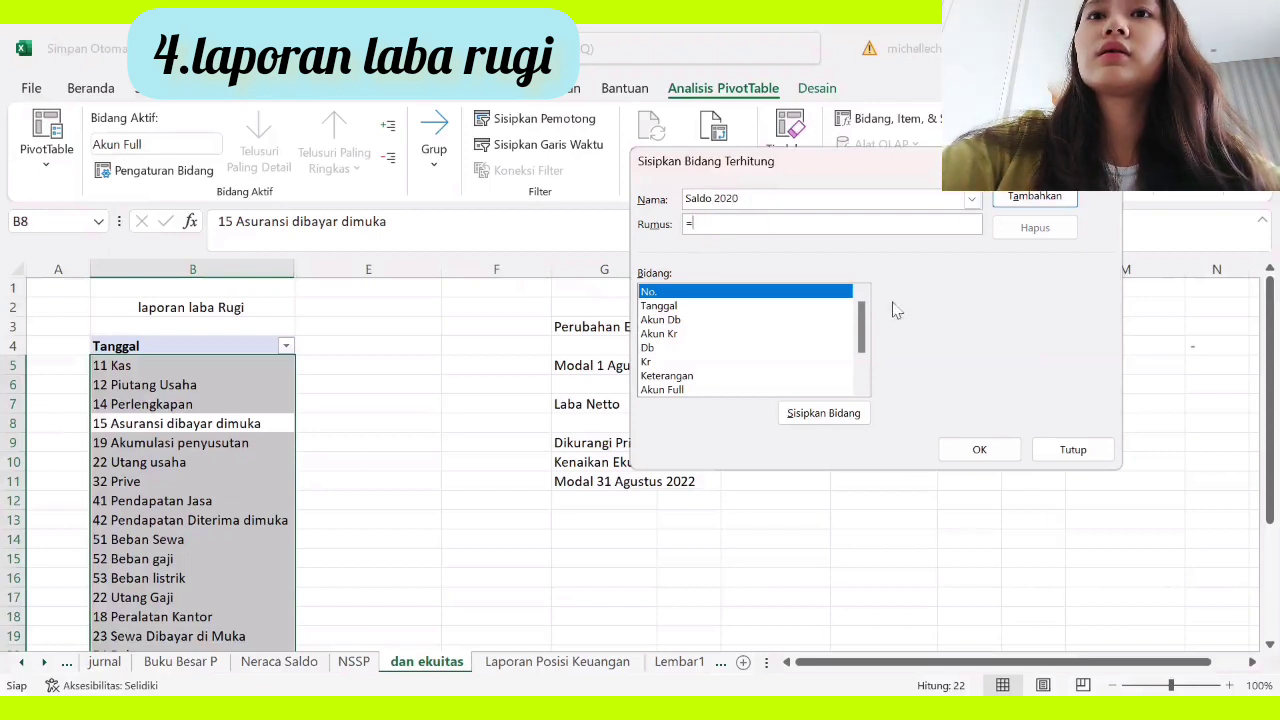
{"action": "left_click_drag", "start_coordinate": [862, 325], "coordinate": [868, 378]}
{"action": "double_click", "coordinate": [745, 348]}
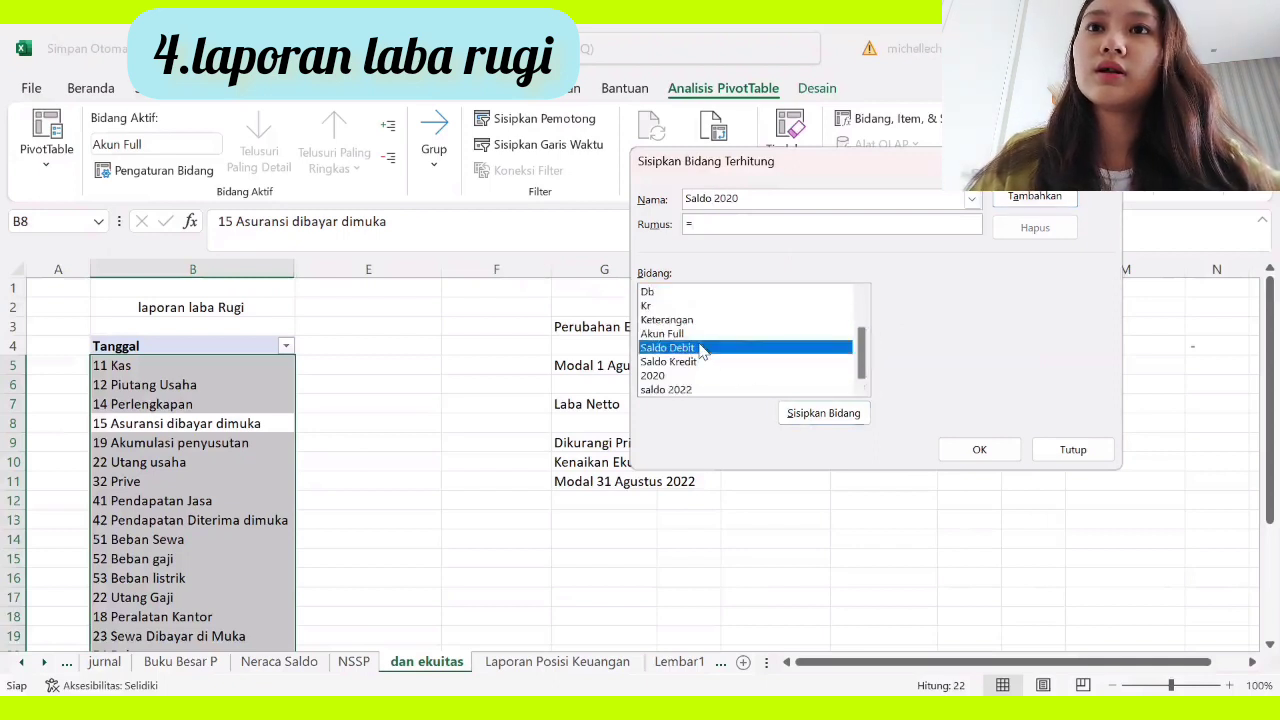
{"action": "double_click", "coordinate": [742, 361]}
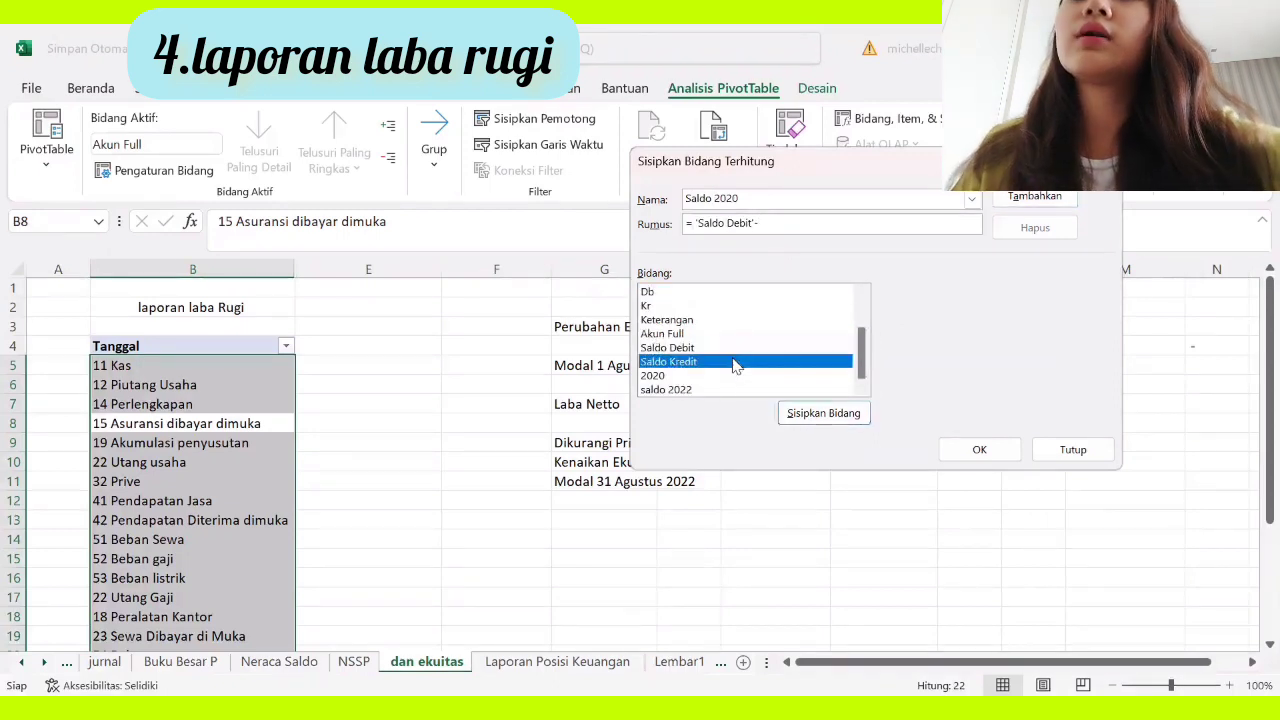
{"action": "left_click", "coordinate": [983, 450]}
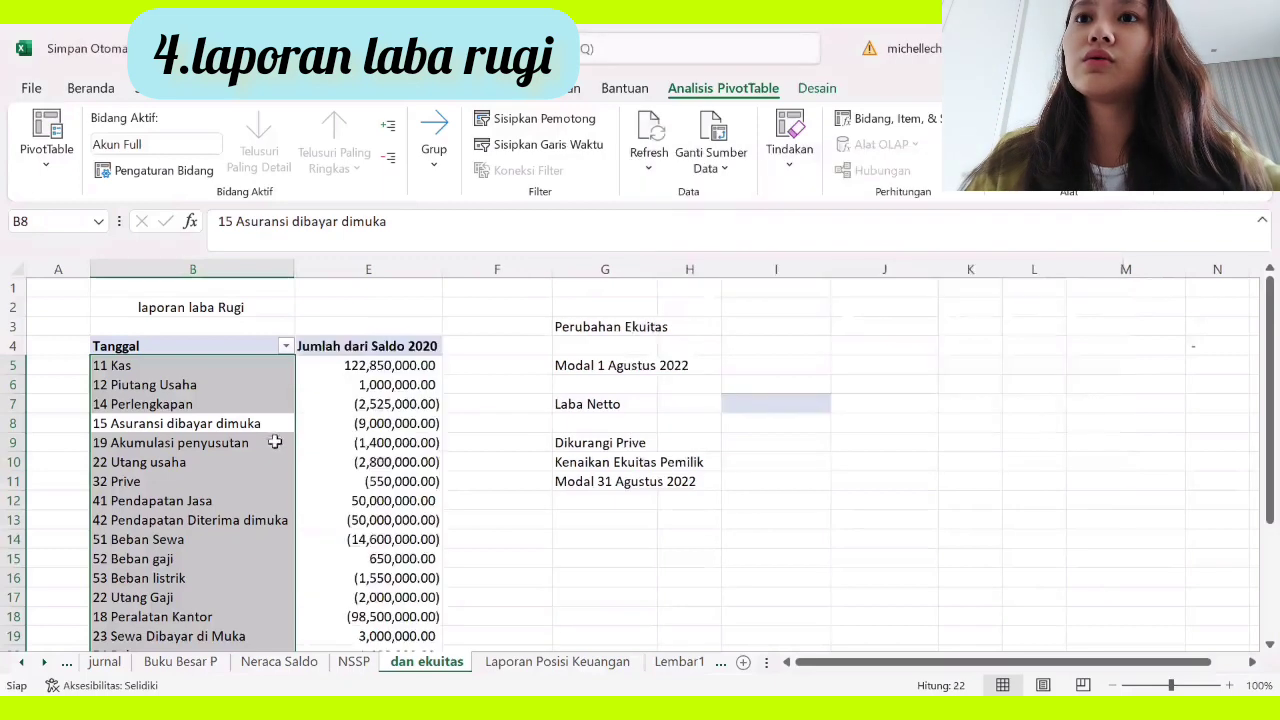
Step: Open the account filter of the laporan laba Rugi pivot table and deselect all accounts
{"action": "scroll", "coordinate": [486, 434], "scroll_direction": "down", "scroll_amount": 5}
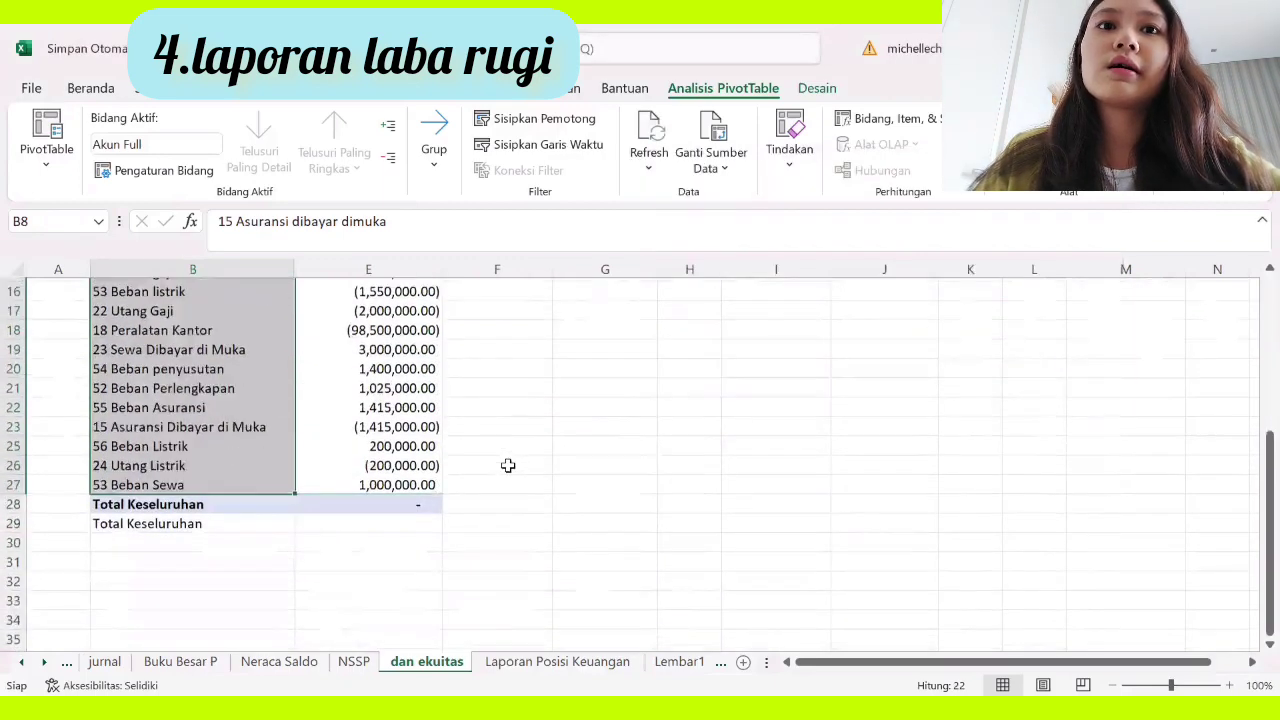
{"action": "scroll", "coordinate": [366, 371], "scroll_direction": "up", "scroll_amount": 5}
{"action": "scroll", "coordinate": [358, 385], "scroll_direction": "down", "scroll_amount": 2}
{"action": "scroll", "coordinate": [358, 385], "scroll_direction": "up", "scroll_amount": 2}
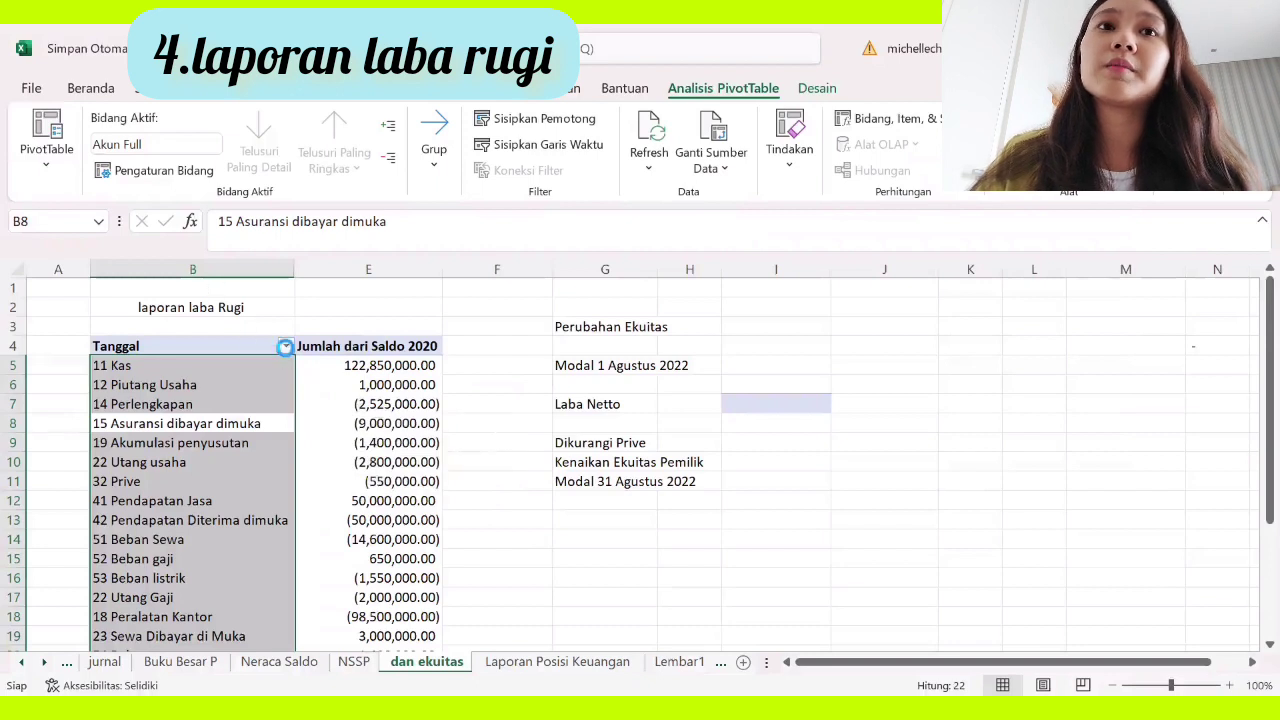
{"action": "left_click", "coordinate": [285, 346]}
{"action": "scroll", "coordinate": [160, 600], "scroll_direction": "down", "scroll_amount": 1}
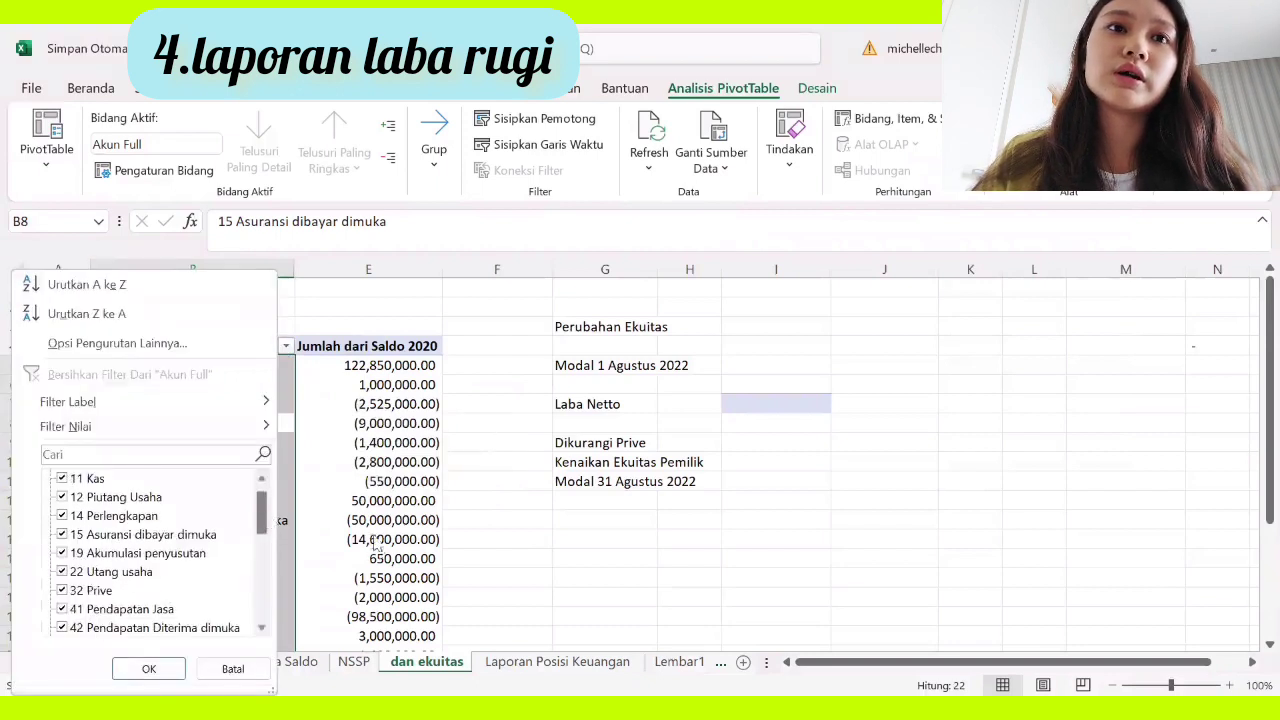
{"action": "mouse_move", "coordinate": [257, 514]}
{"action": "left_mouse_down"}
{"action": "mouse_move", "coordinate": [275, 575]}
{"action": "mouse_move", "coordinate": [298, 577]}
{"action": "mouse_move", "coordinate": [264, 495]}
{"action": "left_mouse_up"}
{"action": "left_click", "coordinate": [62, 479]}
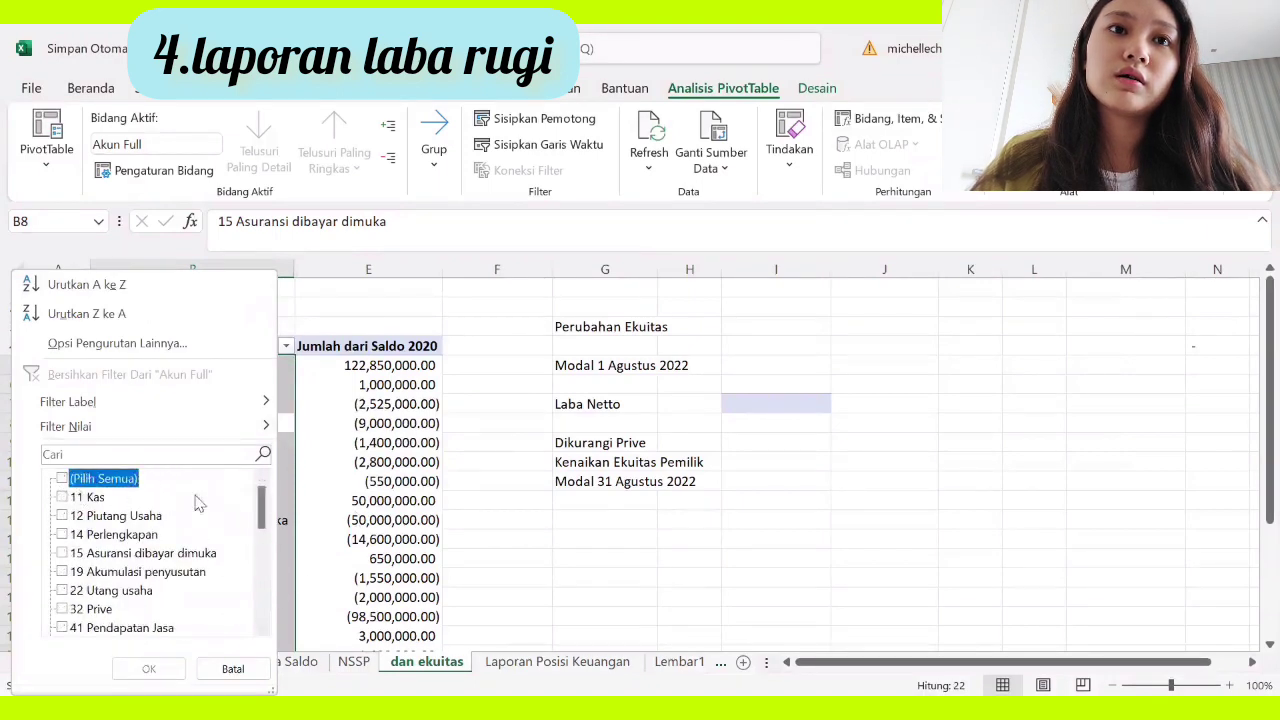
Step: Include accounts 41 Pendapatan Jasa, 42 Pendapatan Diterima dimuka, 51 Beban Sewa, 52 Beban gaji and 53 Beban listrik in the filter
{"action": "scroll", "coordinate": [175, 563], "scroll_direction": "down", "scroll_amount": 3}
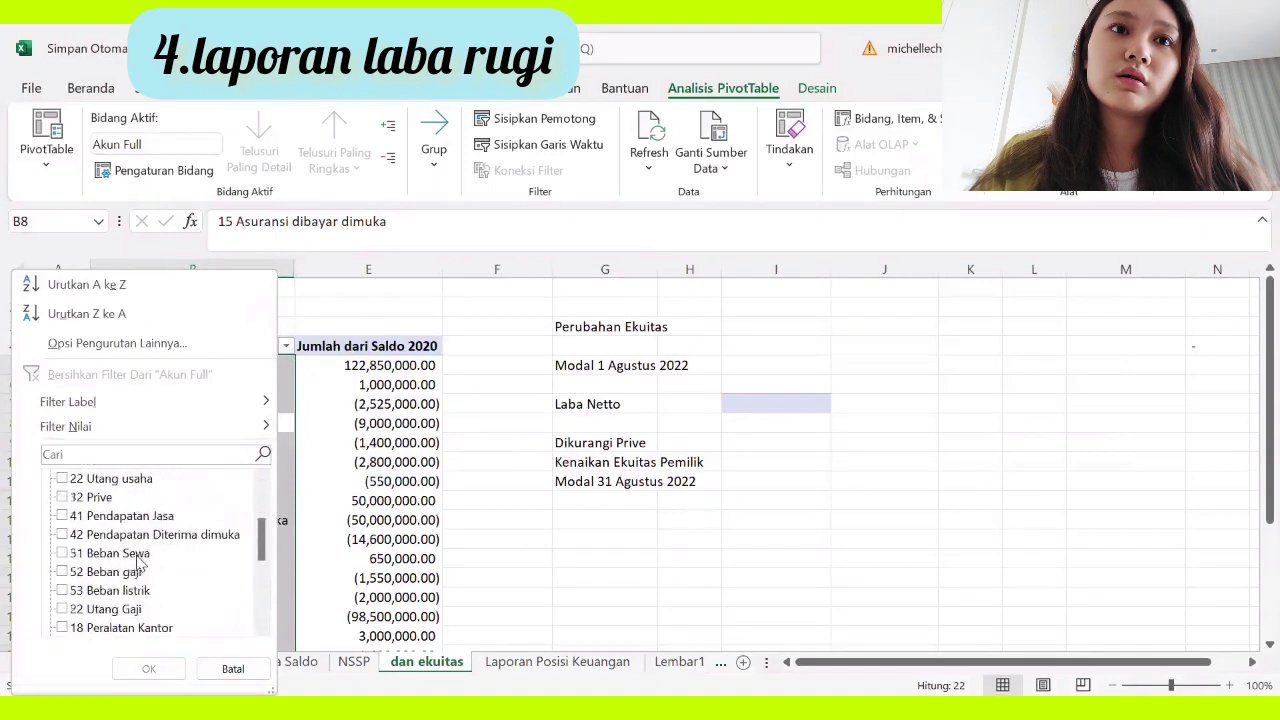
{"action": "left_click", "coordinate": [62, 515]}
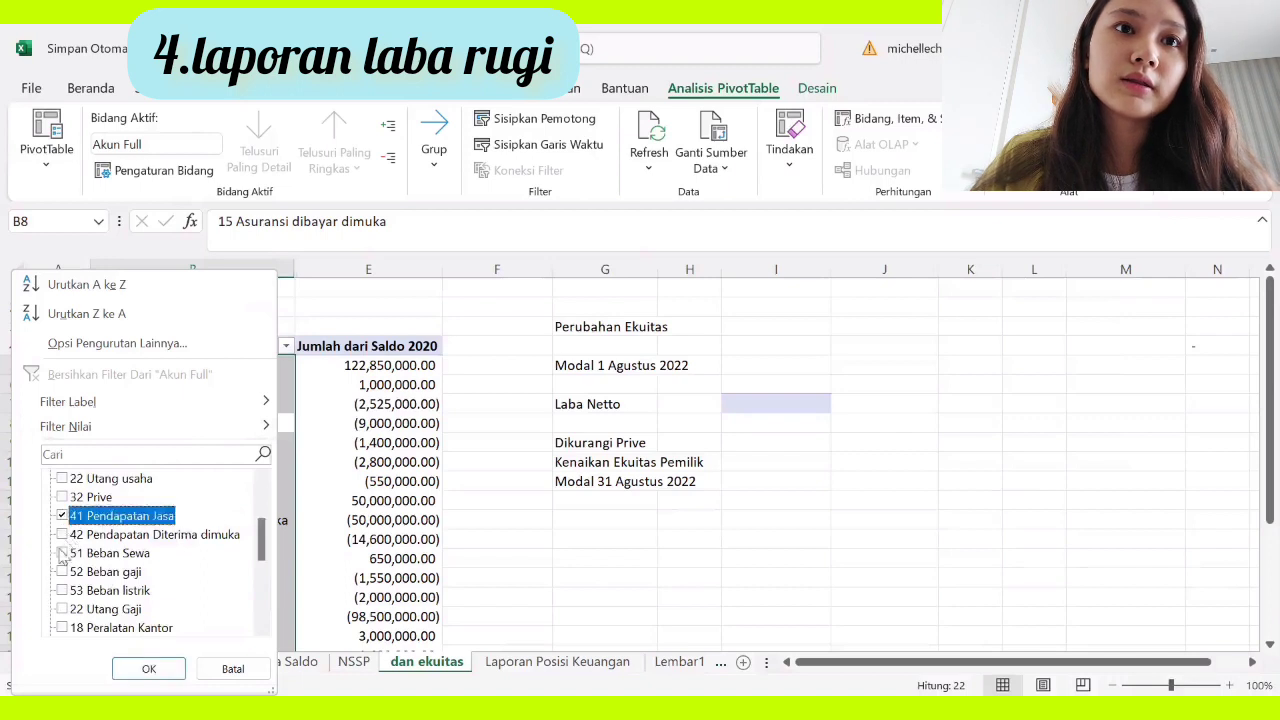
{"action": "left_click", "coordinate": [61, 537]}
{"action": "left_click", "coordinate": [62, 553]}
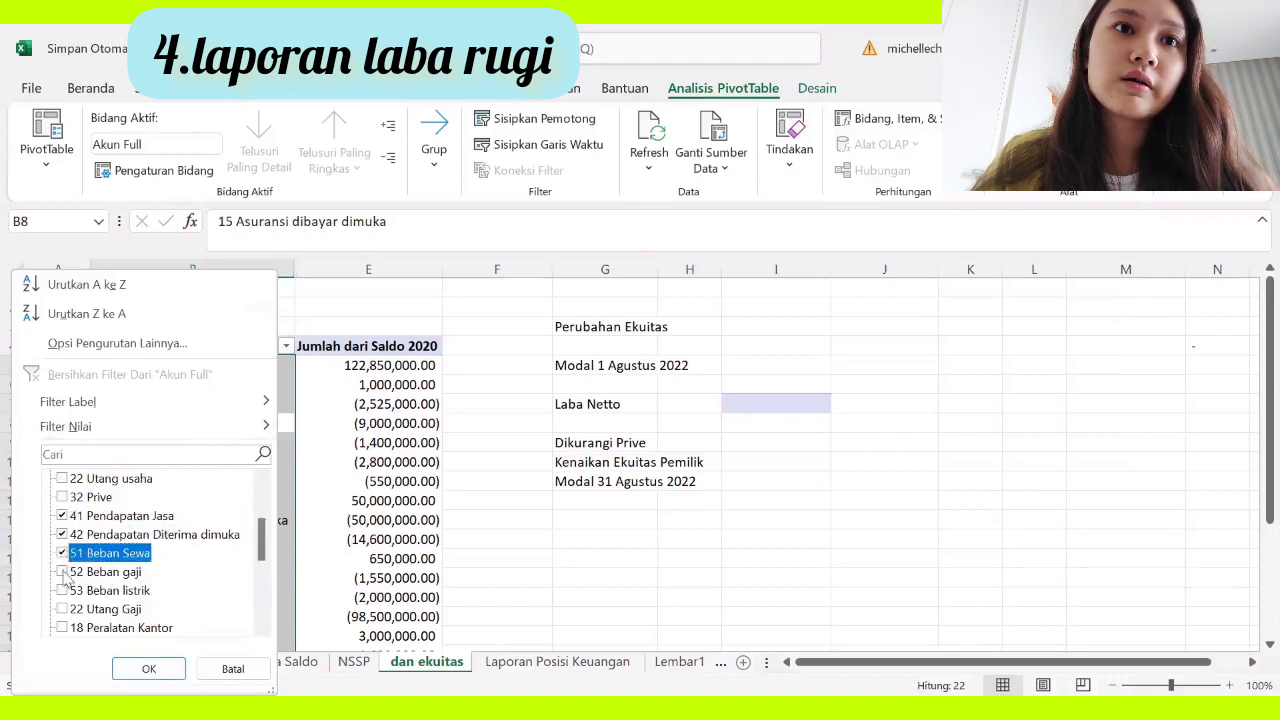
{"action": "left_click", "coordinate": [62, 571]}
{"action": "left_click", "coordinate": [62, 590]}
{"action": "left_click", "coordinate": [62, 609]}
{"action": "left_click", "coordinate": [62, 609]}
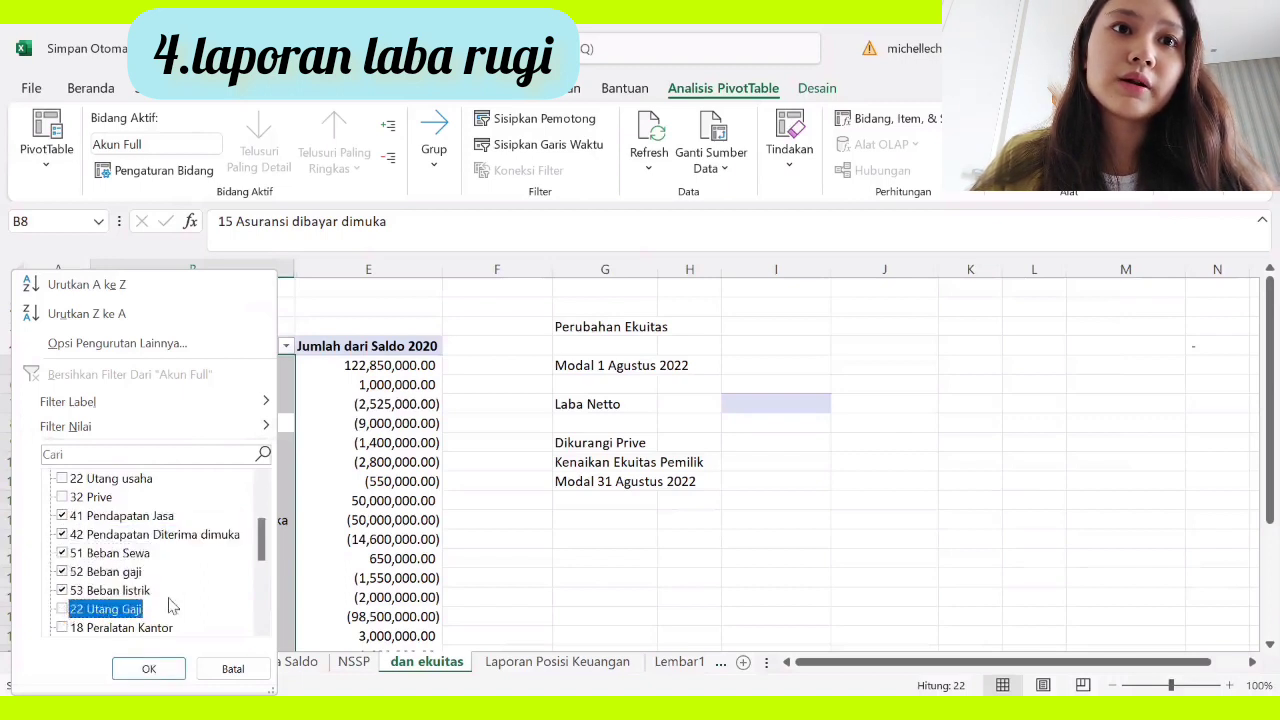
Step: Include accounts 54 Beban penyusutan, 52 Beban Perlengkapan and 55 Beban Asuransi in the account filter
{"action": "scroll", "coordinate": [228, 556], "scroll_direction": "down", "scroll_amount": 2}
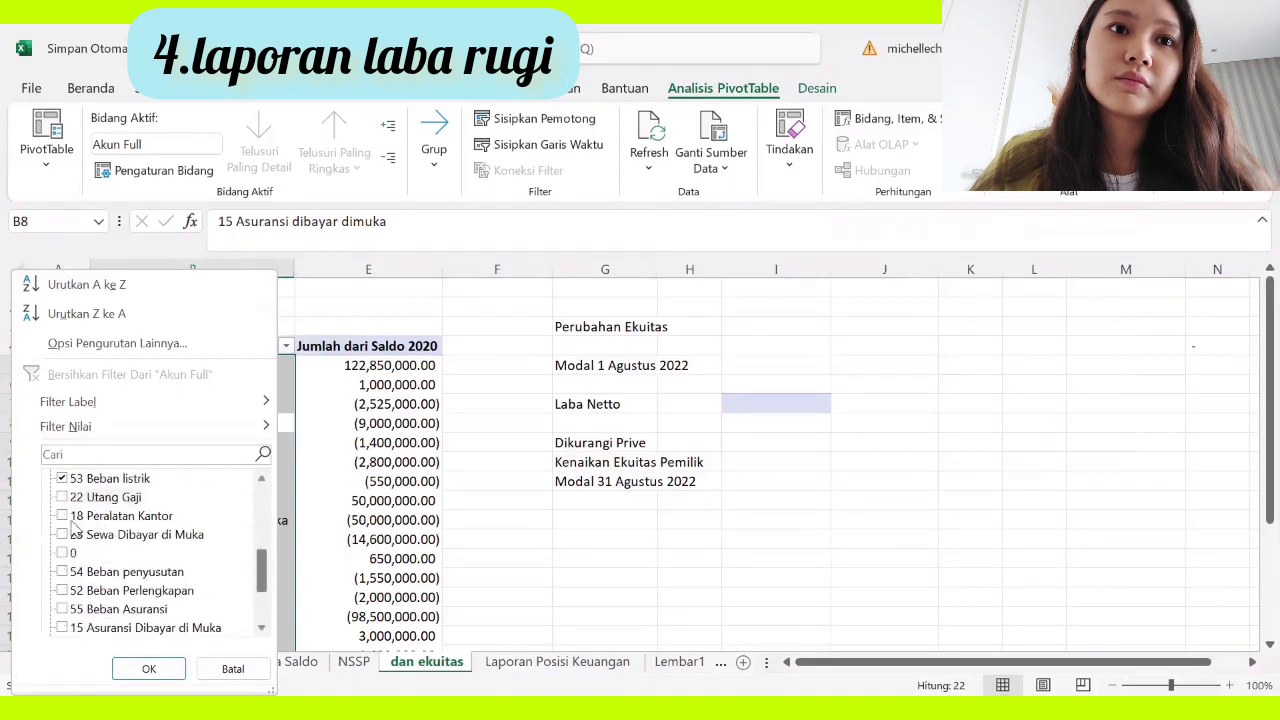
{"action": "left_click", "coordinate": [63, 572]}
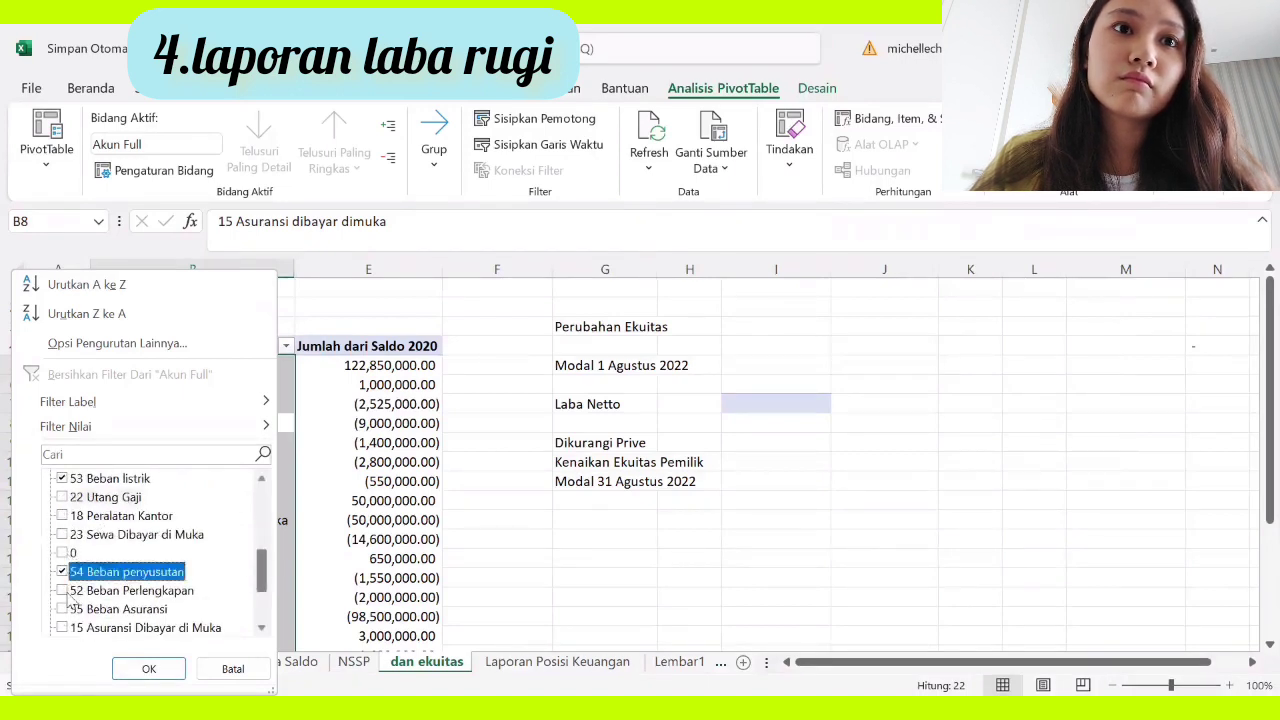
{"action": "left_click", "coordinate": [63, 591]}
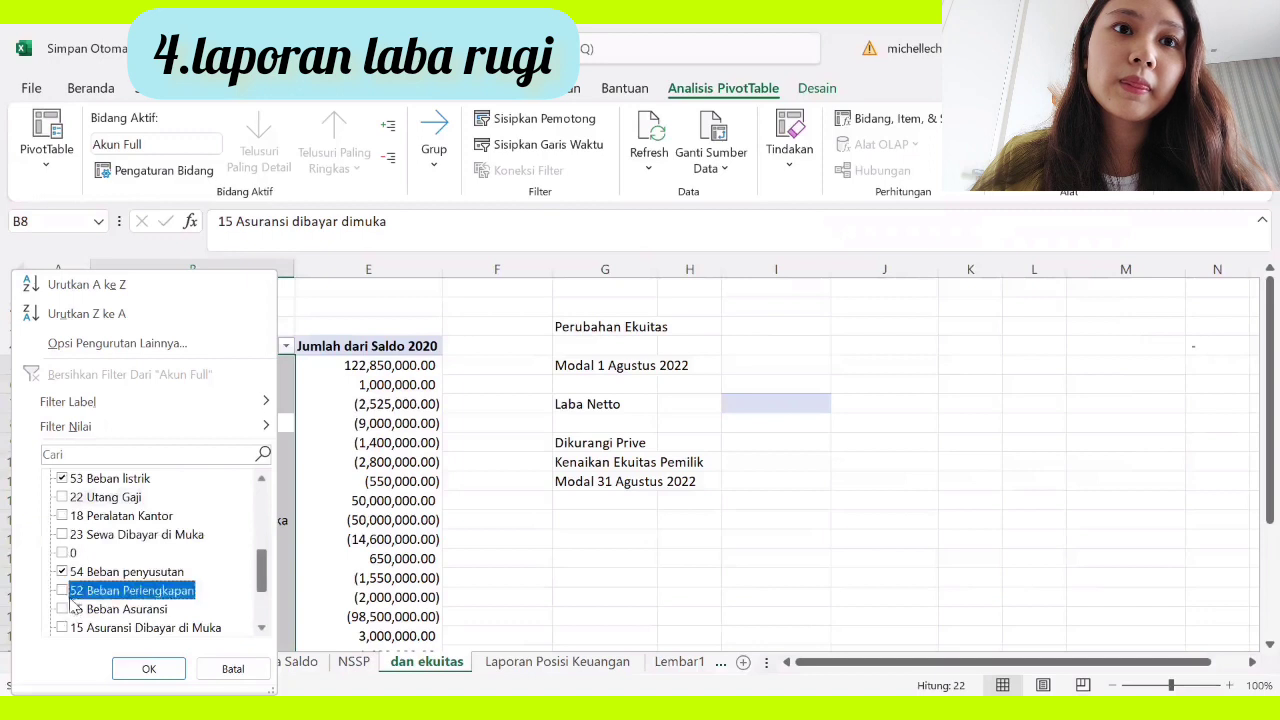
{"action": "left_click", "coordinate": [64, 590]}
{"action": "left_click", "coordinate": [63, 609]}
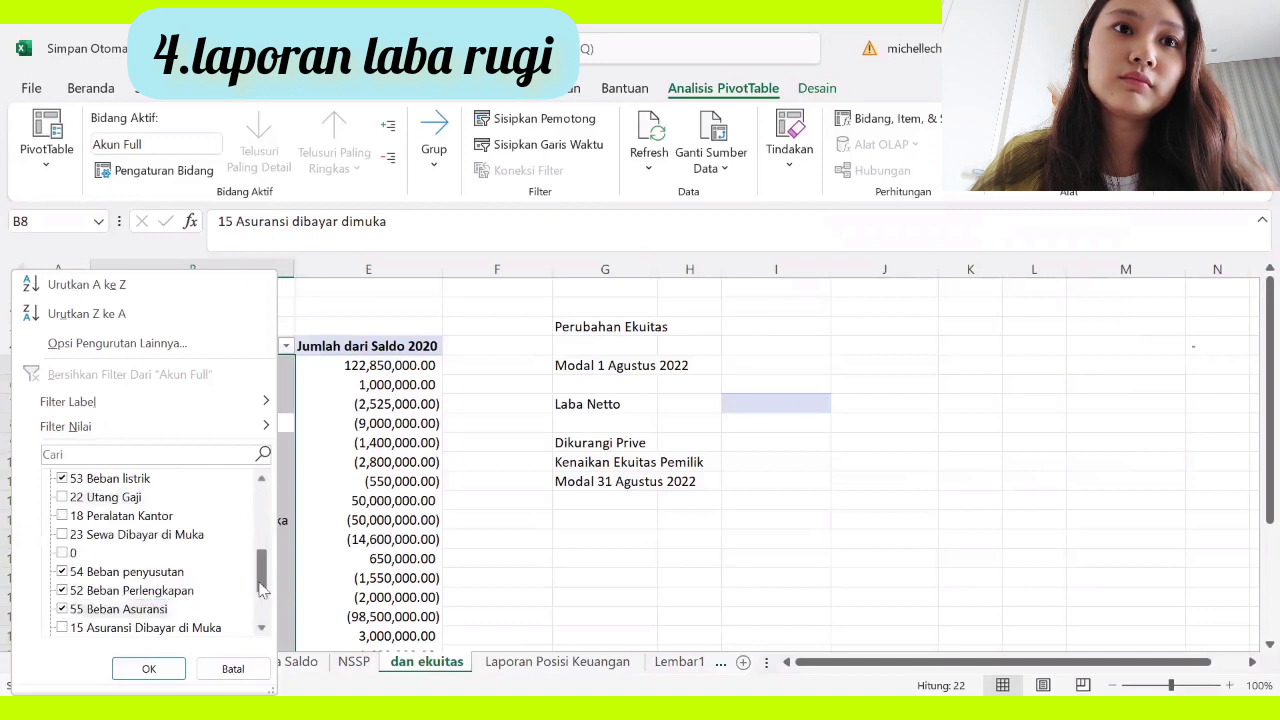
Step: Include accounts 51 Beban Gaji, 56 Beban Listrik and 53 Beban Sewa, and apply the account filter to the pivot table
{"action": "left_click_drag", "start_coordinate": [260, 581], "coordinate": [257, 605]}
{"action": "scroll", "coordinate": [259, 612], "scroll_direction": "down", "scroll_amount": 1}
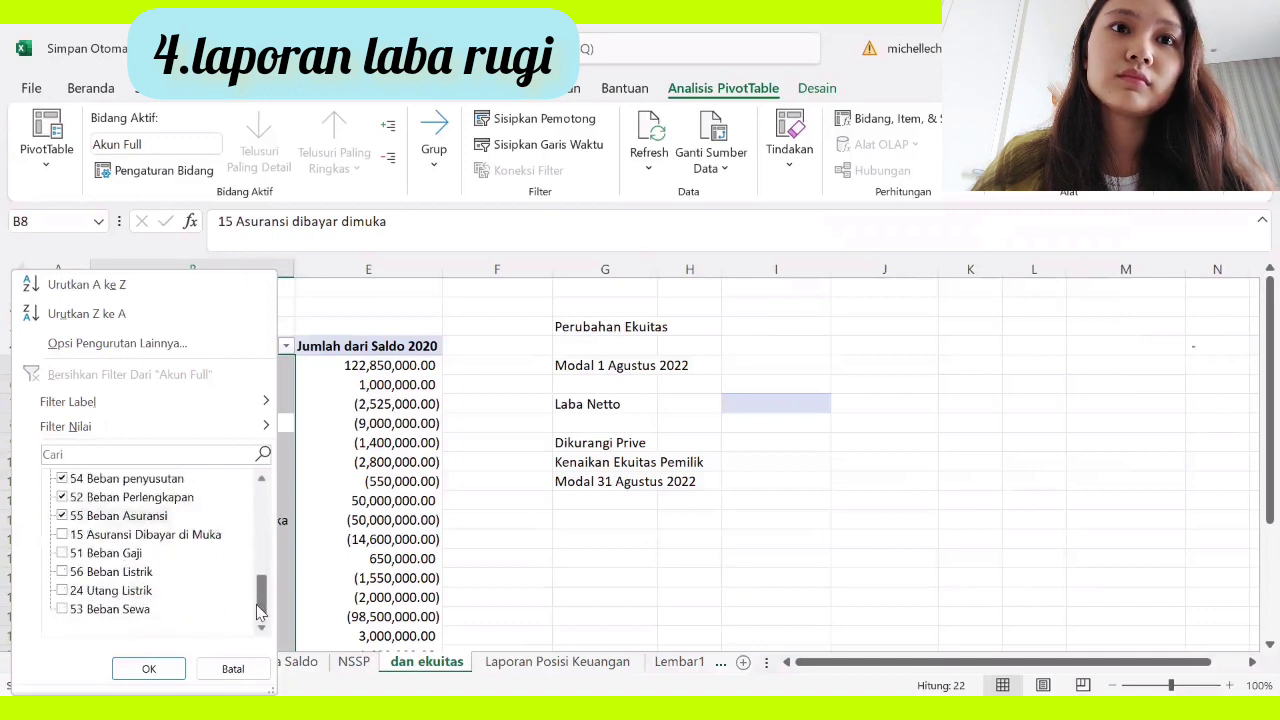
{"action": "left_click", "coordinate": [63, 553]}
{"action": "left_click", "coordinate": [63, 572]}
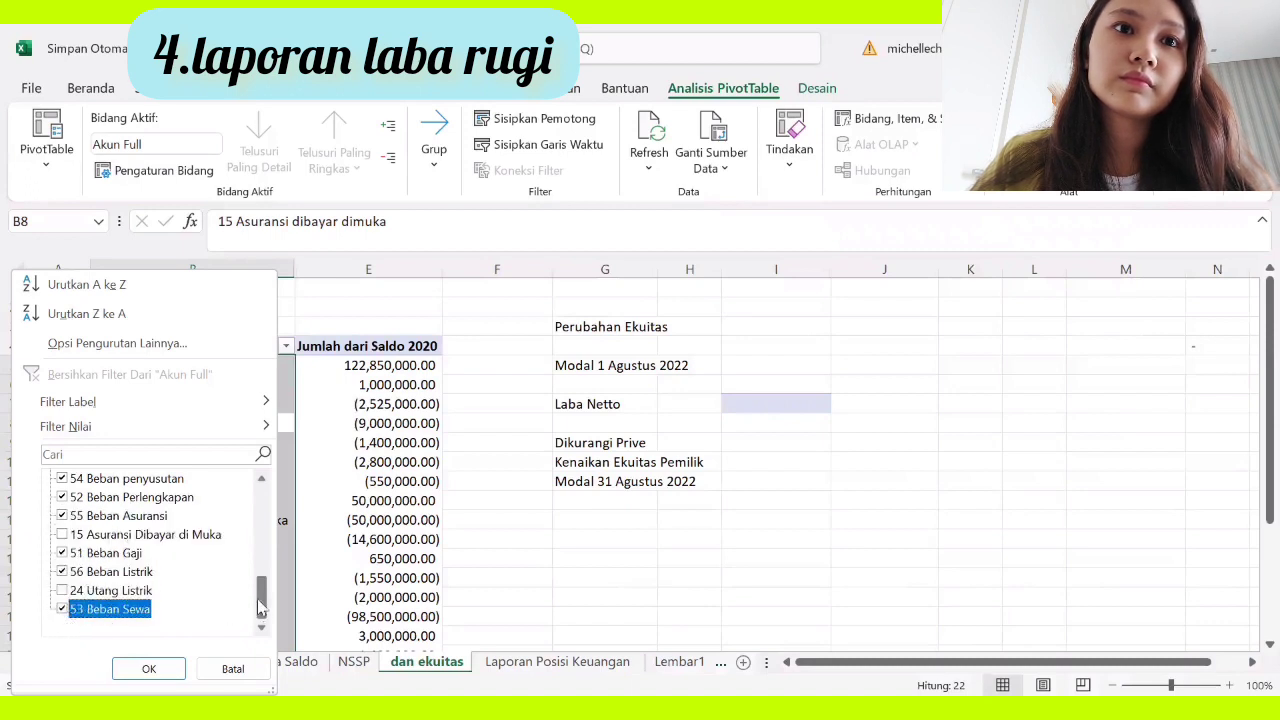
{"action": "left_click_drag", "start_coordinate": [269, 607], "coordinate": [312, 515]}
{"action": "left_click", "coordinate": [148, 669]}
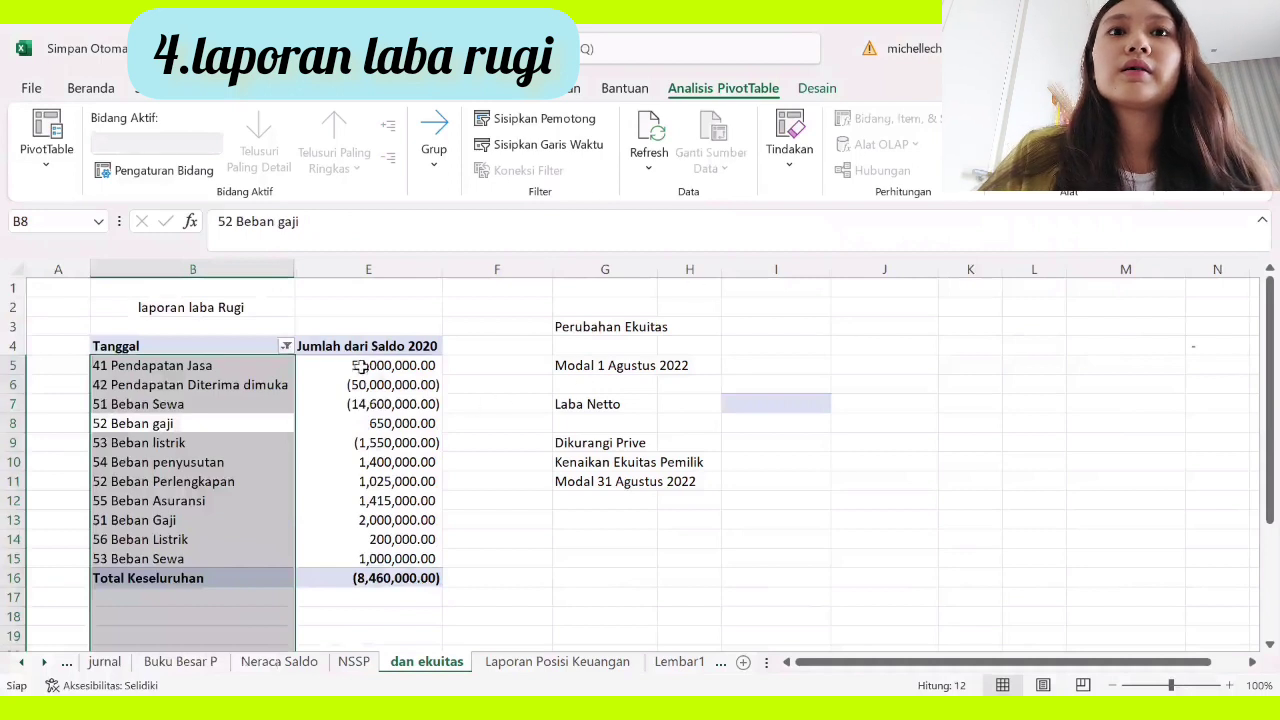
Step: Add the saldo 2022 field to the pivot table beside the Saldo 2020 column
{"action": "left_click", "coordinate": [358, 366]}
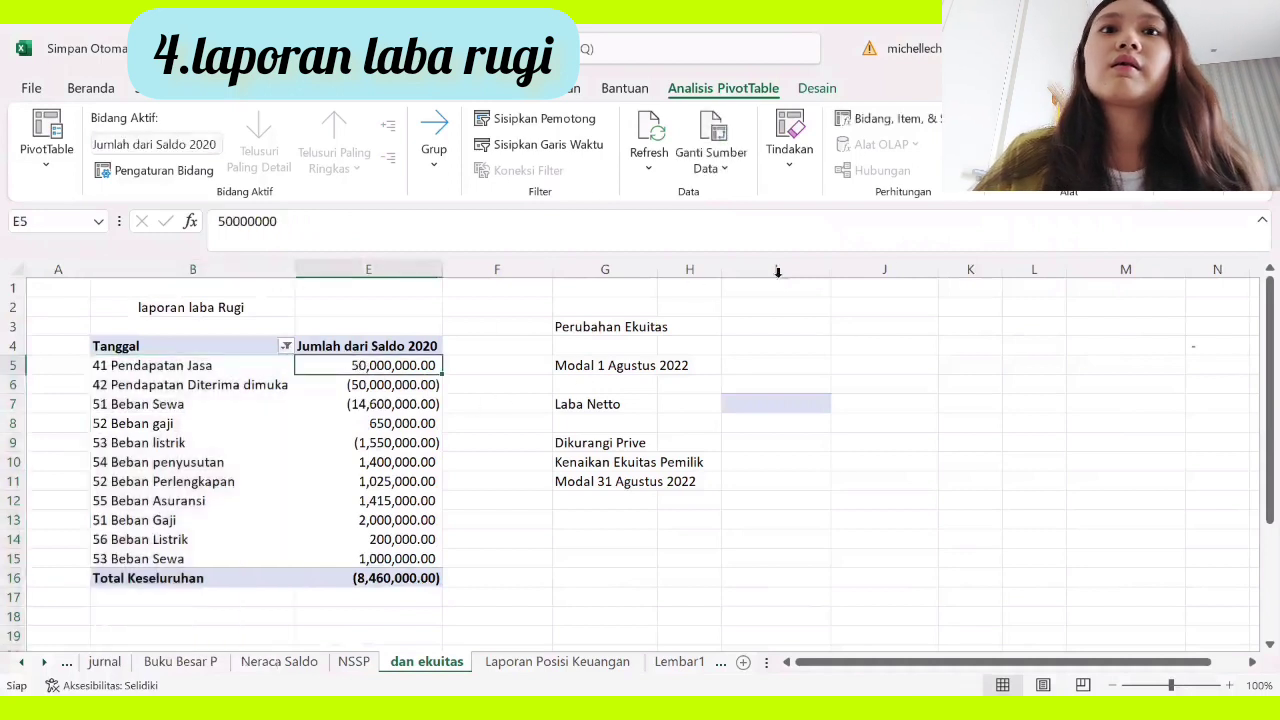
{"action": "left_click", "coordinate": [381, 348]}
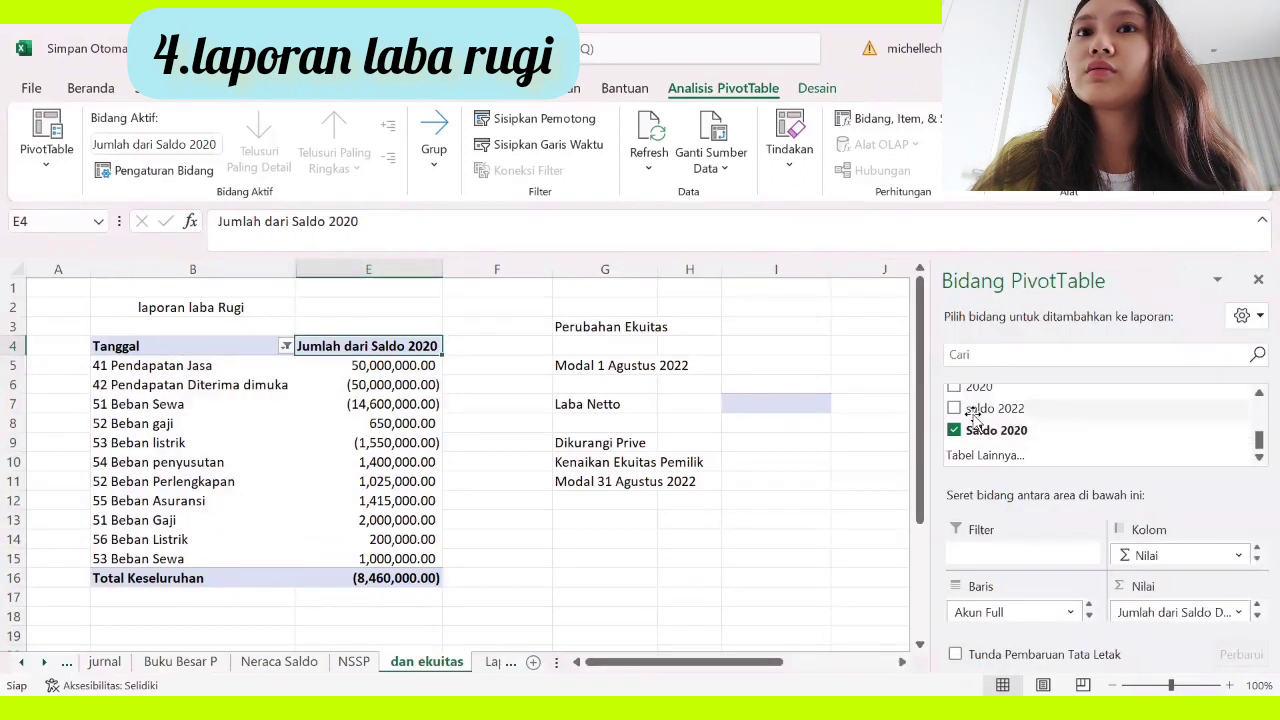
{"action": "left_click", "coordinate": [975, 414]}
{"action": "left_click", "coordinate": [958, 410]}
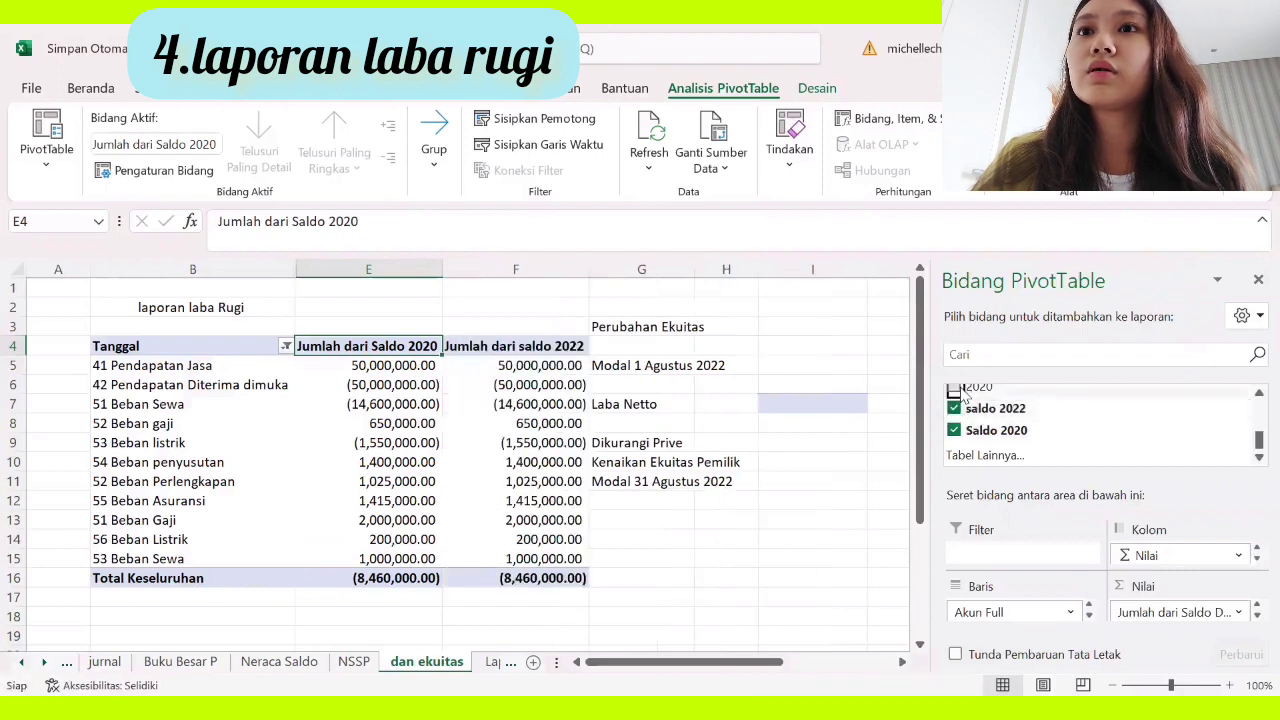
{"action": "left_click", "coordinate": [957, 390]}
{"action": "left_click", "coordinate": [896, 344]}
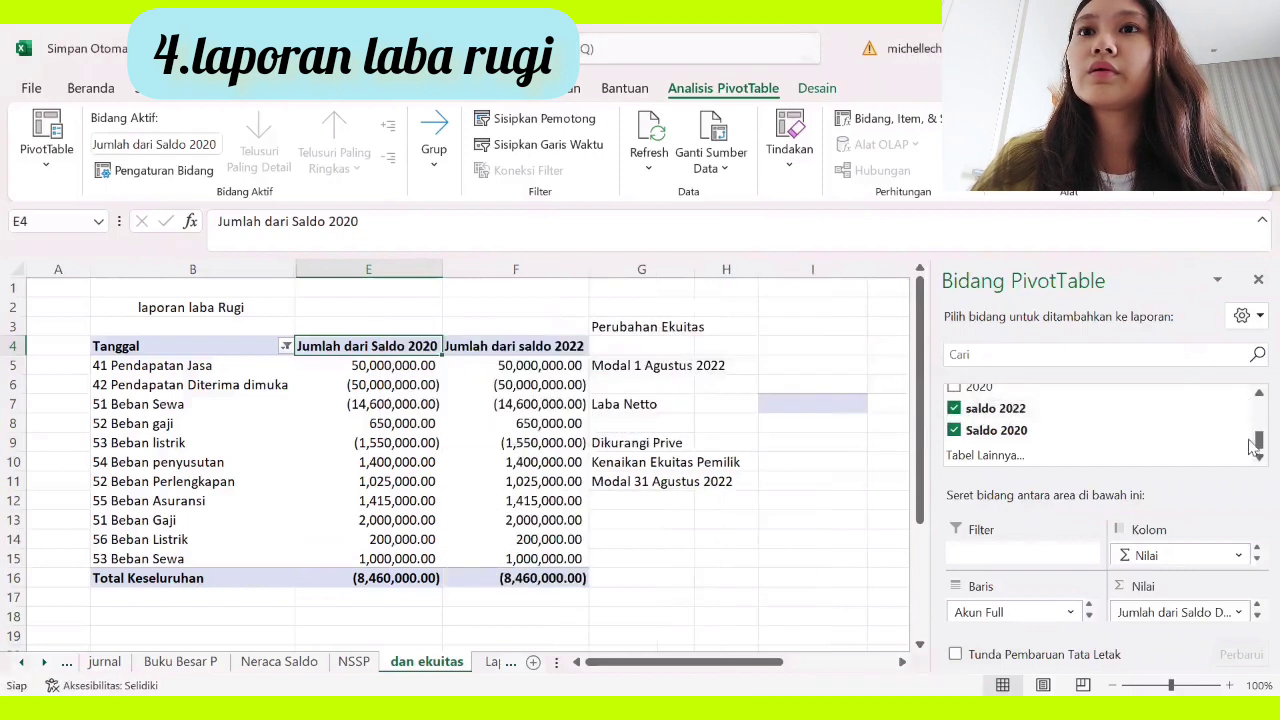
Step: Replace the saldo 2022 and Saldo 2020 fields in the pivot table with the 2020 field
{"action": "scroll", "coordinate": [1250, 445], "scroll_direction": "up", "scroll_amount": 3}
{"action": "scroll", "coordinate": [1051, 457], "scroll_direction": "down", "scroll_amount": 2}
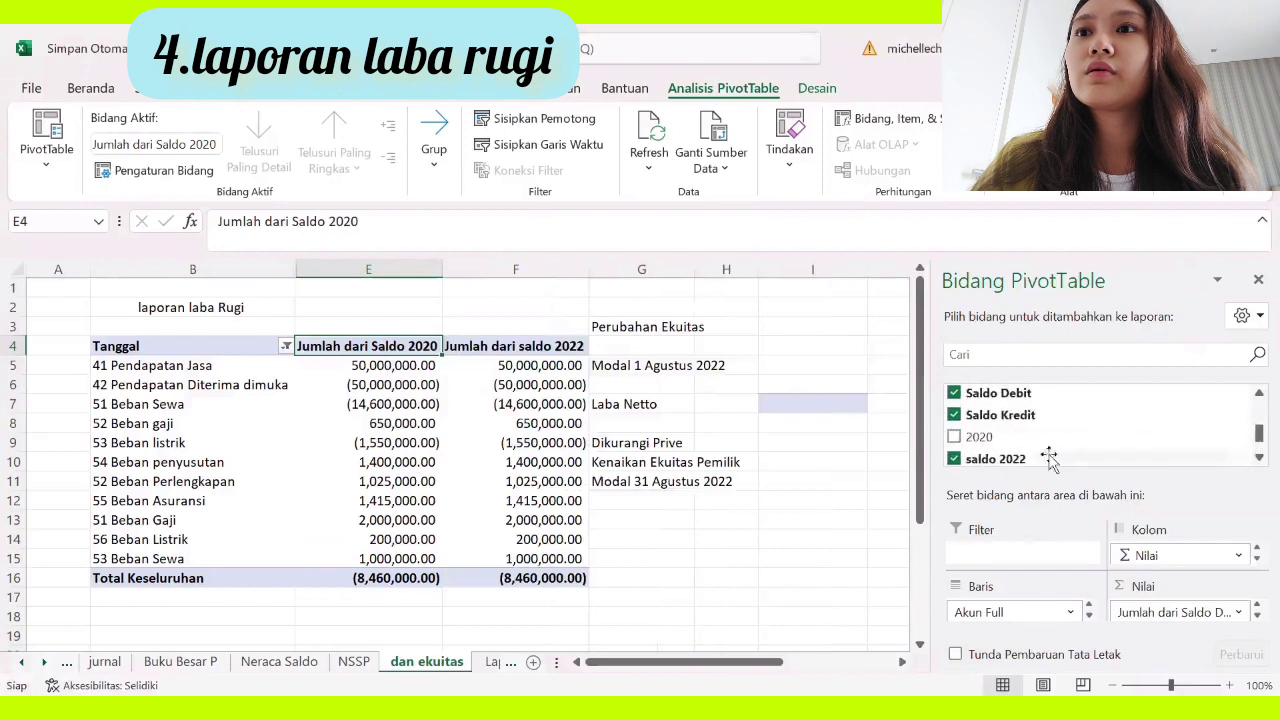
{"action": "left_click", "coordinate": [954, 459]}
{"action": "scroll", "coordinate": [1000, 445], "scroll_direction": "down", "scroll_amount": 1}
{"action": "left_click", "coordinate": [954, 431]}
{"action": "scroll", "coordinate": [1252, 438], "scroll_direction": "up", "scroll_amount": 1}
{"action": "left_click", "coordinate": [954, 452]}
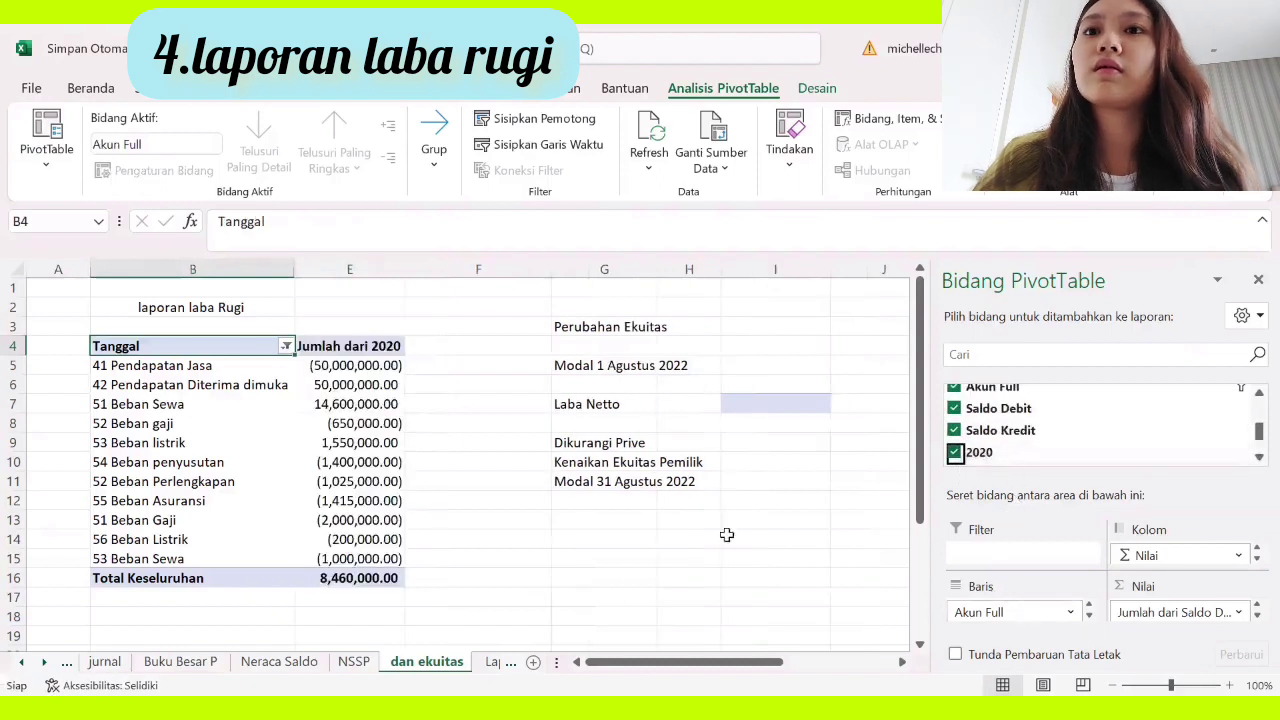
{"action": "left_click", "coordinate": [872, 500]}
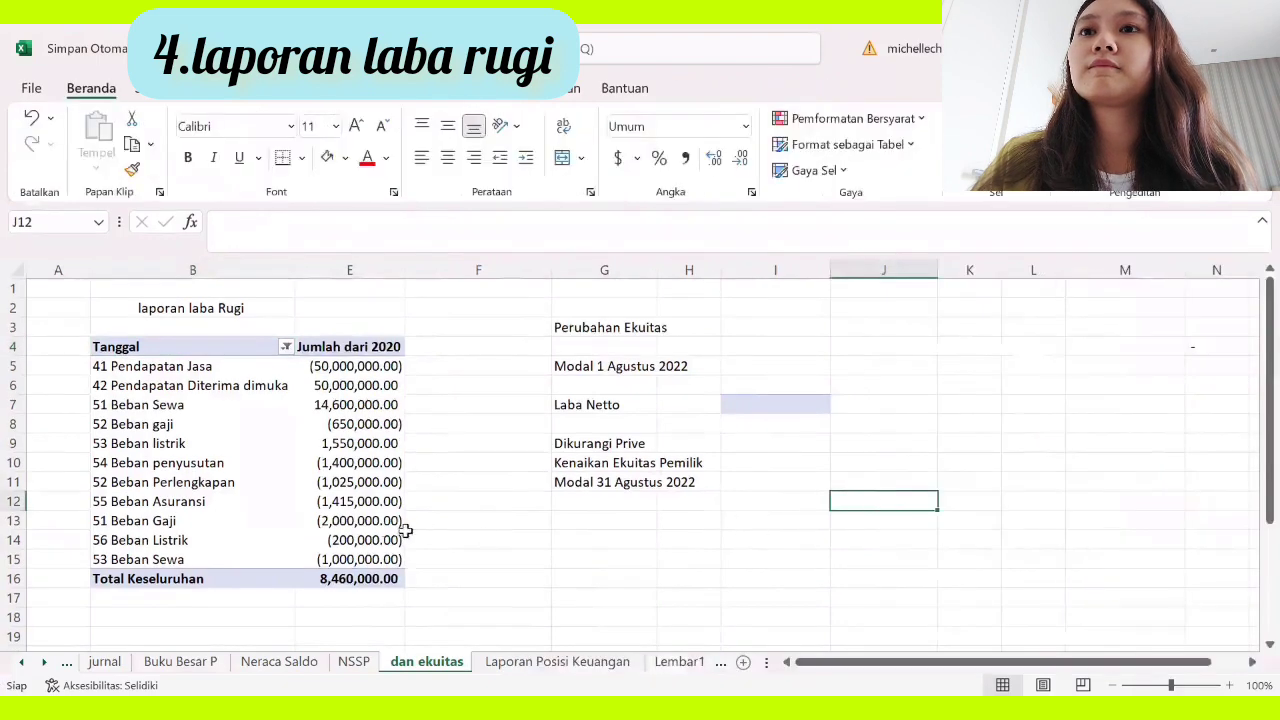
{"action": "left_click", "coordinate": [381, 529]}
{"action": "left_click", "coordinate": [380, 559]}
{"action": "left_click", "coordinate": [760, 504]}
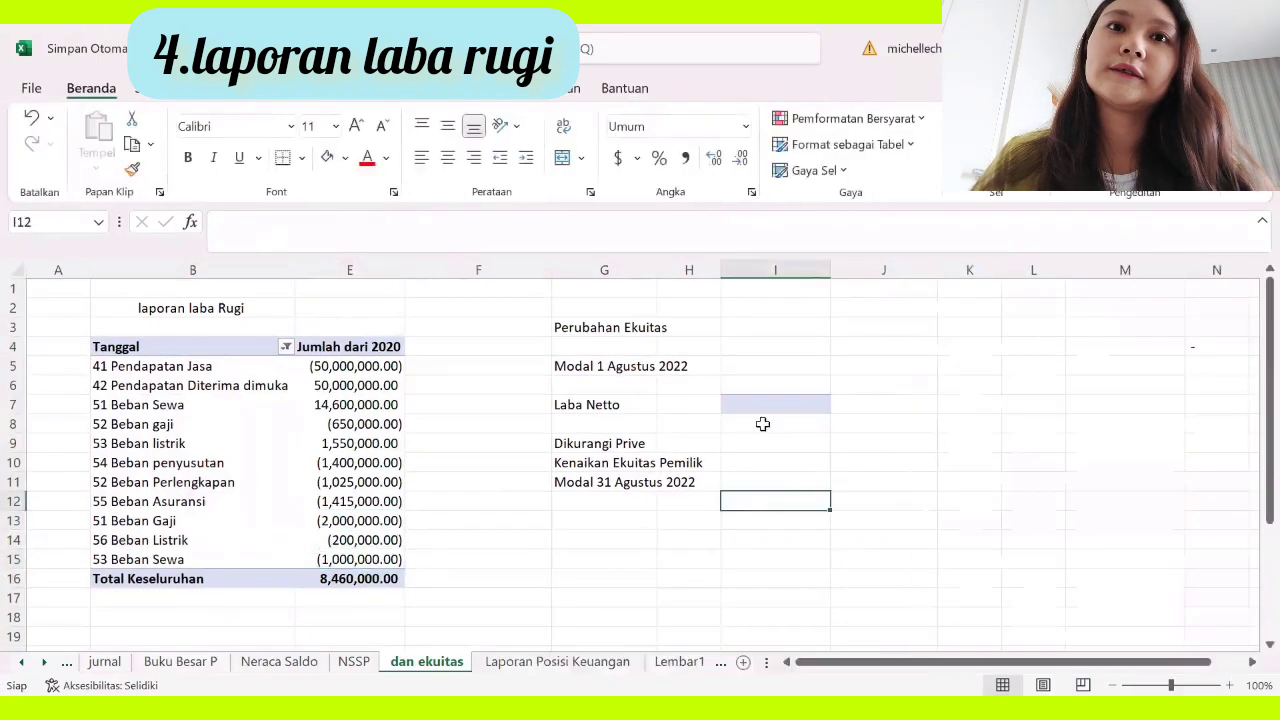
{"action": "left_click", "coordinate": [763, 408]}
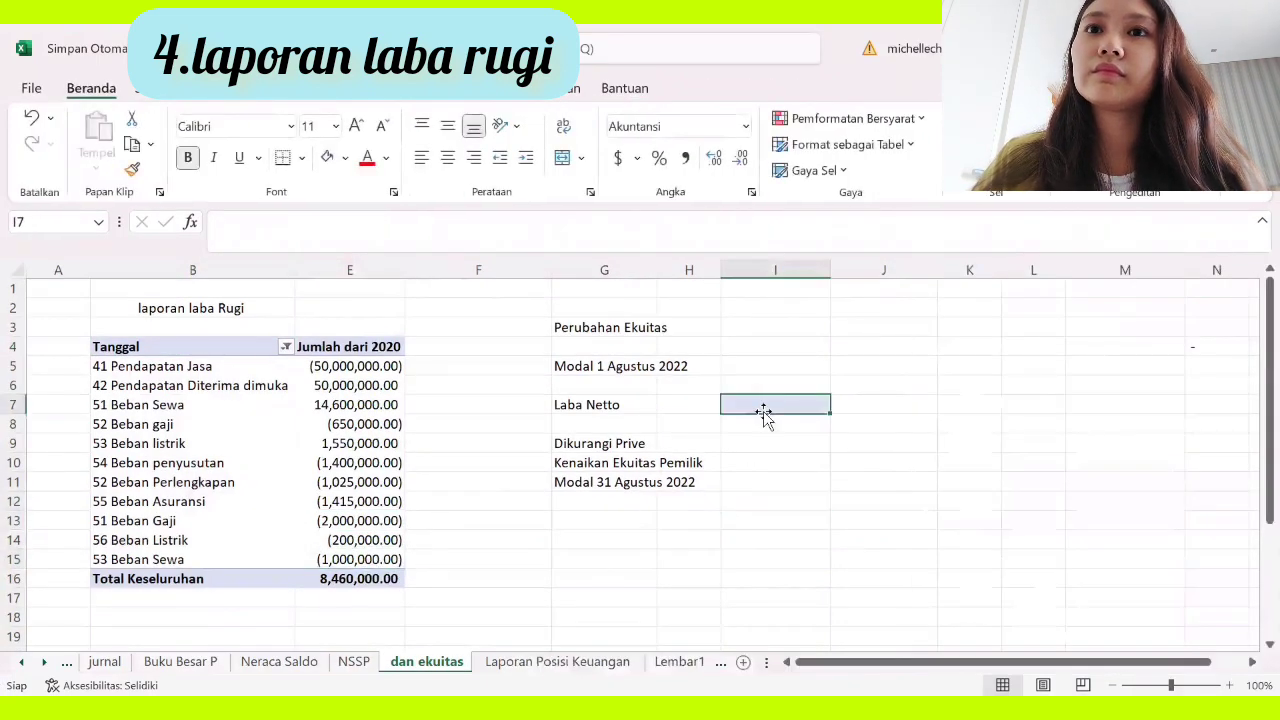
{"action": "left_click", "coordinate": [763, 479]}
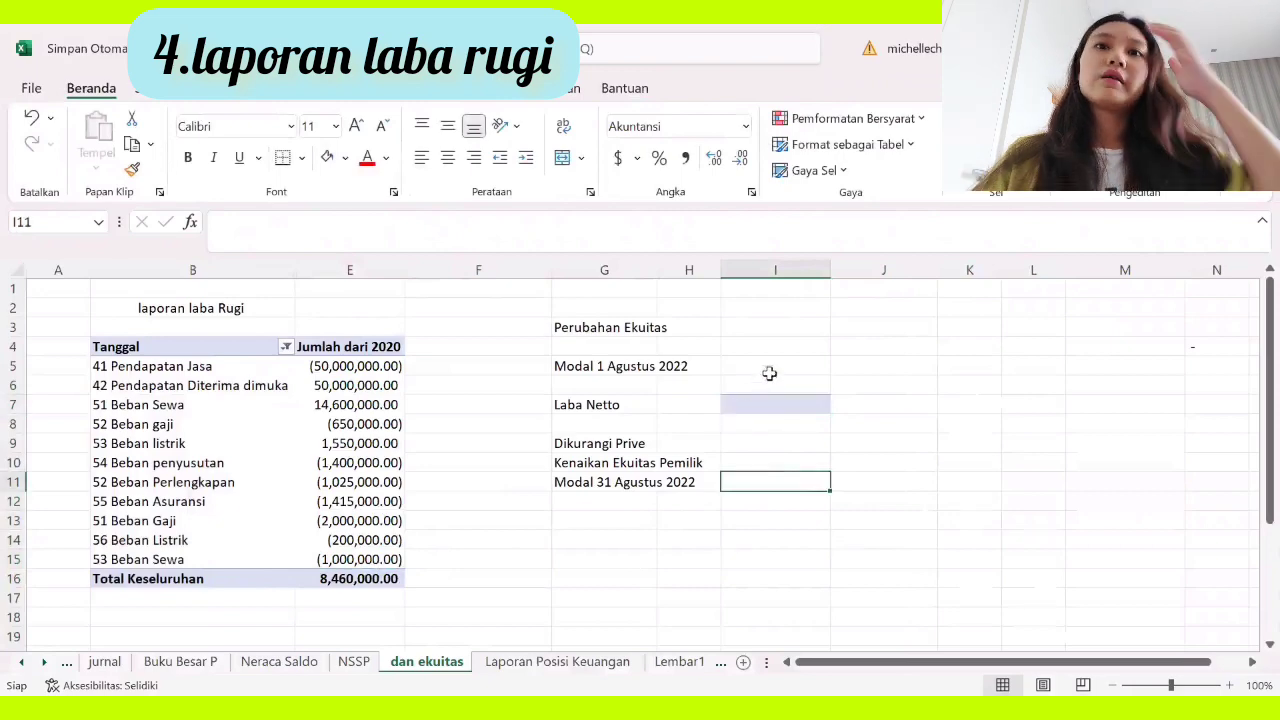
Step: Check the adjusted trial balance on the NSSP sheet and enter - for Modal 1 Agustus 2022 in cell I5 of dan ekuitas
{"action": "left_click", "coordinate": [353, 665]}
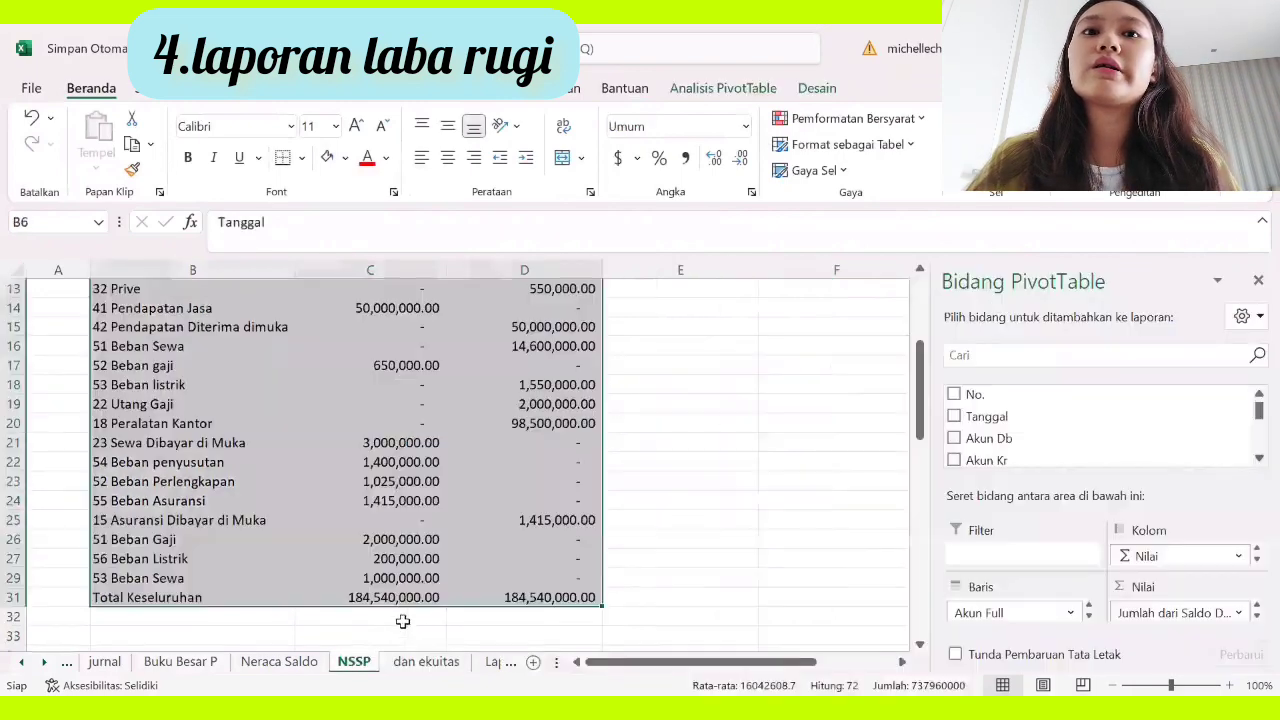
{"action": "left_click_drag", "start_coordinate": [711, 534], "coordinate": [659, 496]}
{"action": "left_click", "coordinate": [440, 662]}
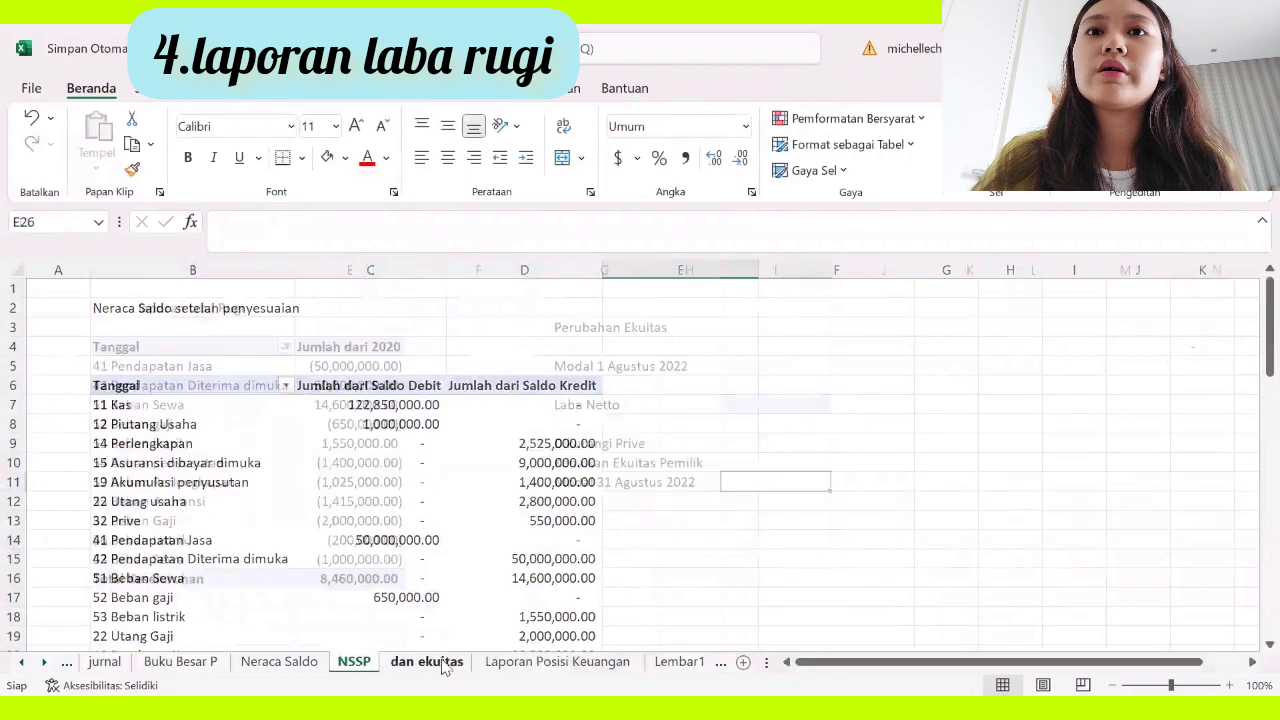
{"action": "left_click", "coordinate": [763, 369]}
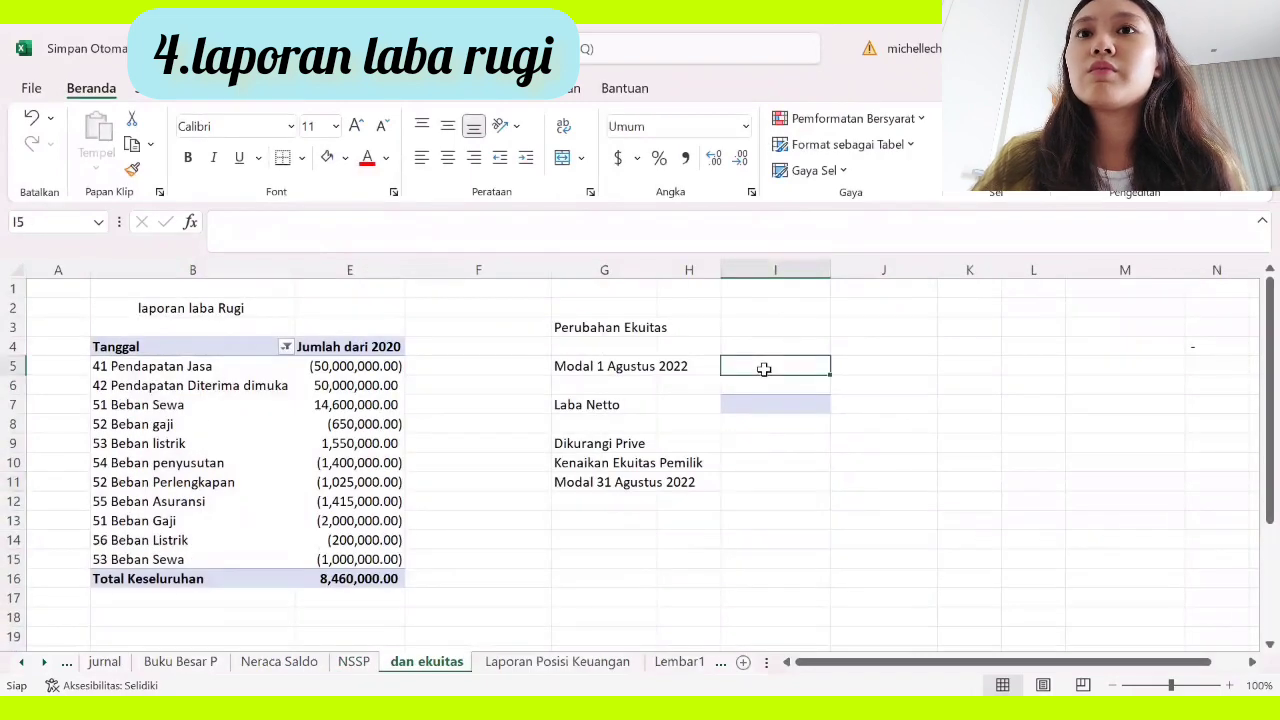
{"action": "type", "text": "="}
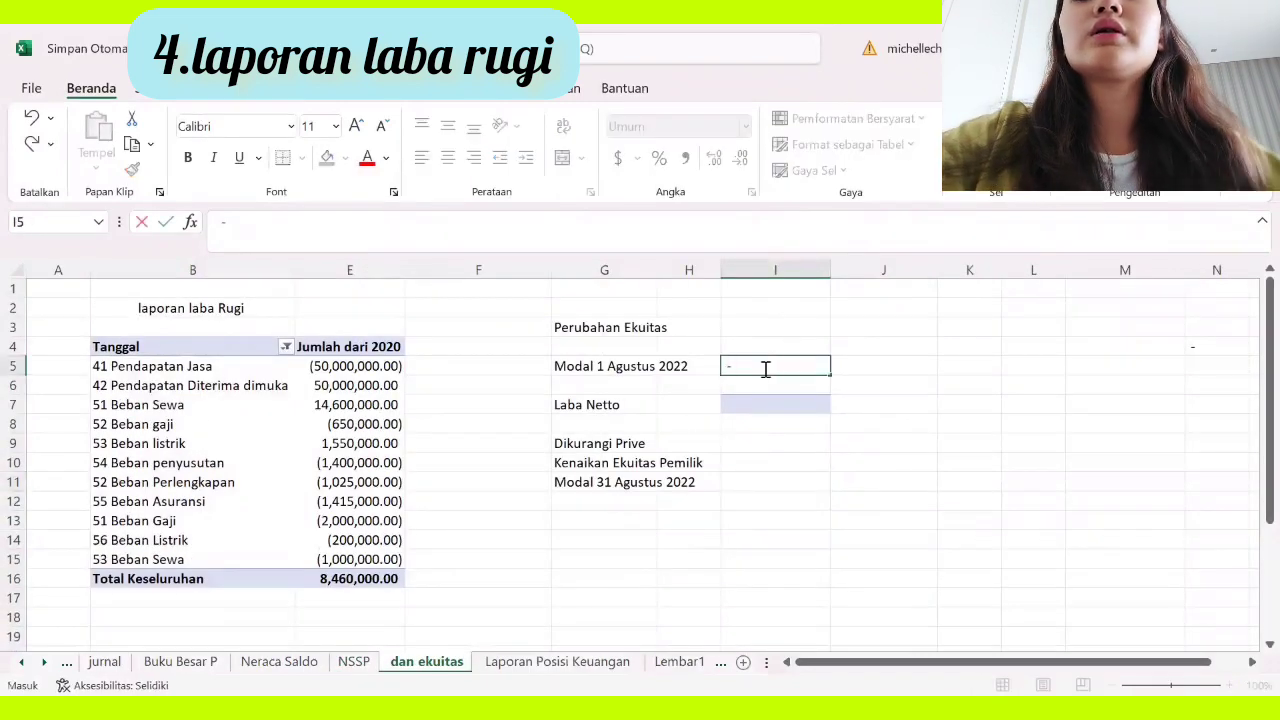
{"action": "left_click", "coordinate": [766, 457]}
Step: Copy the pivot table's Total Keseluruhan amount into cell I7 beside Laba Netto
{"action": "left_click", "coordinate": [772, 404]}
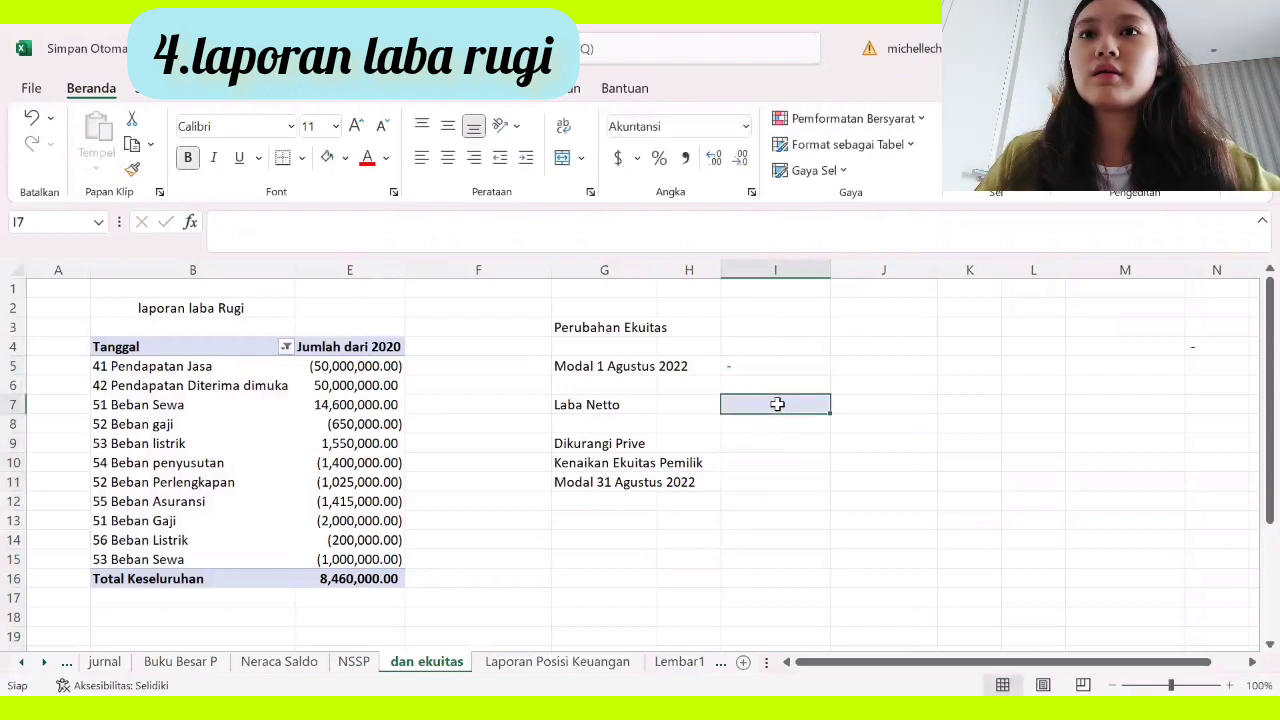
{"action": "left_click", "coordinate": [350, 580]}
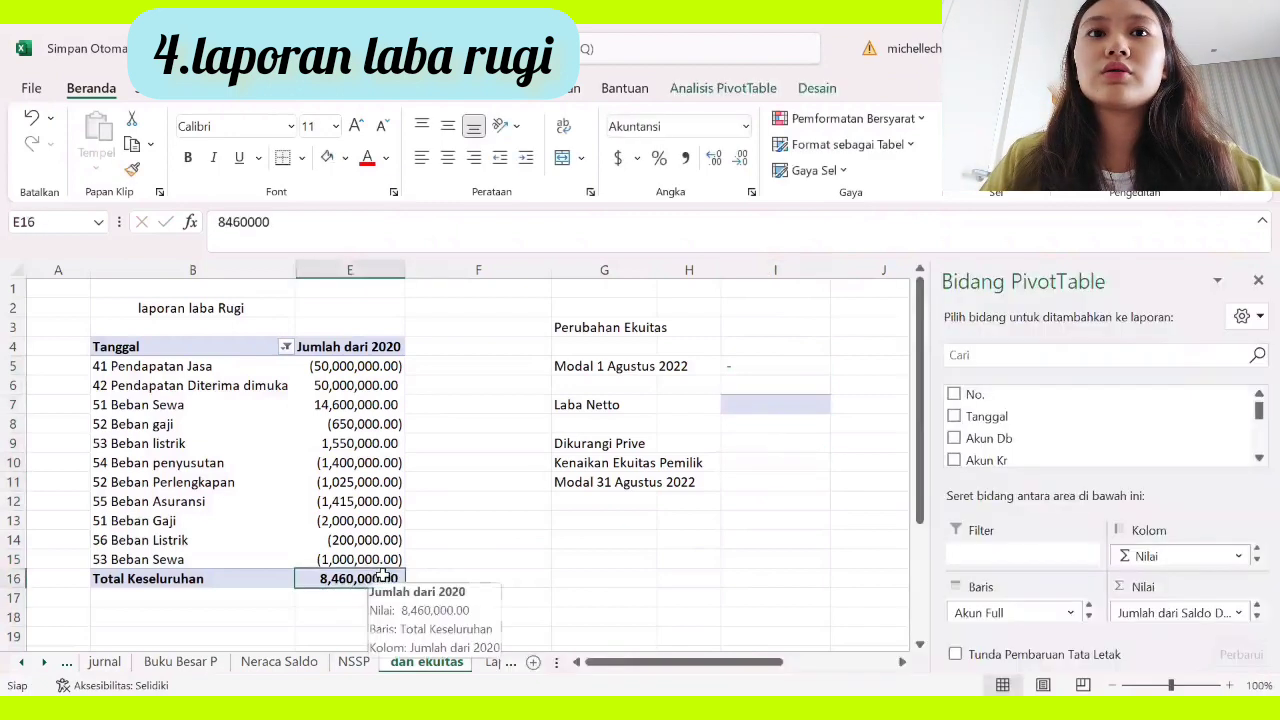
{"action": "key", "text": "ctrl+c"}
{"action": "left_click", "coordinate": [804, 403]}
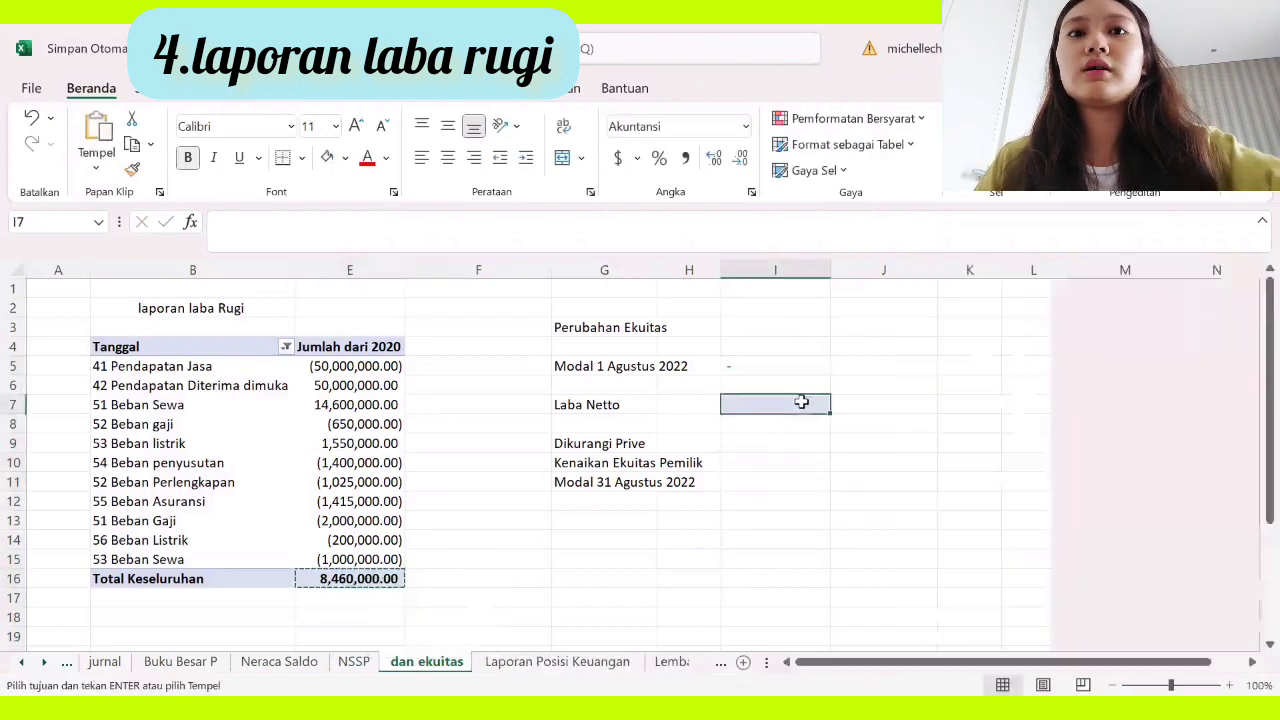
{"action": "key", "text": "ctrl+v"}
{"action": "left_click", "coordinate": [811, 486]}
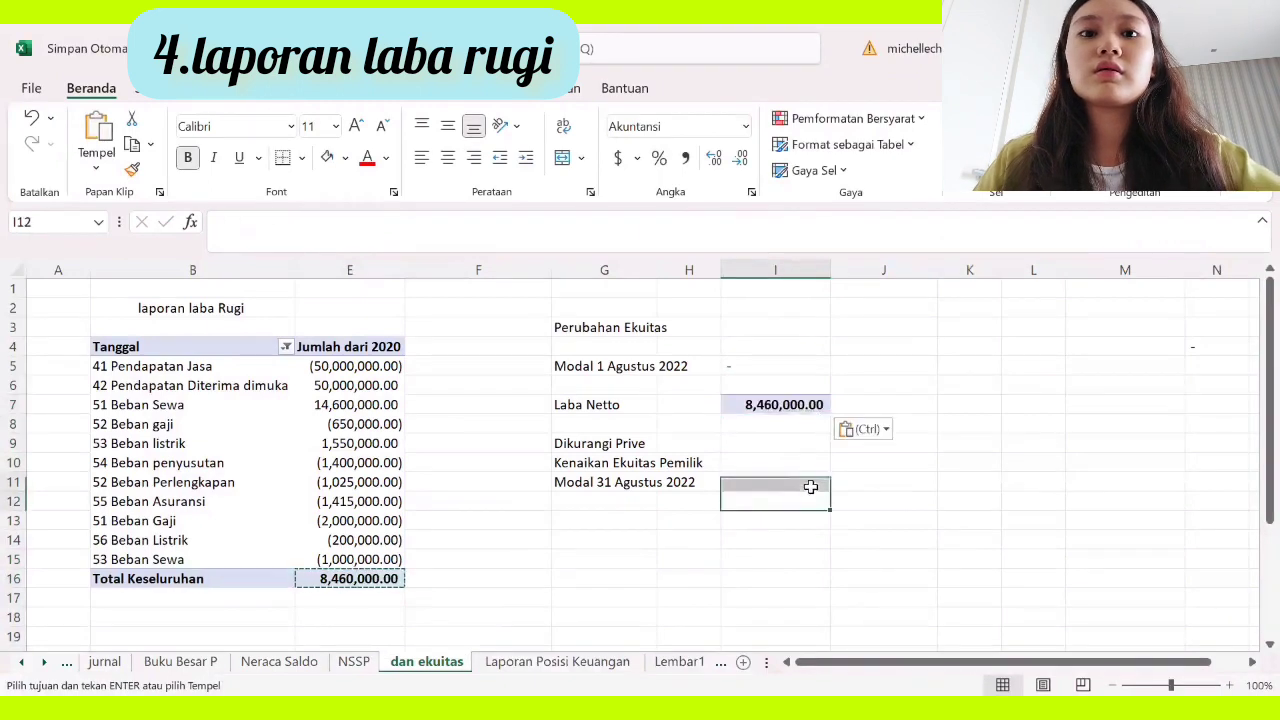
{"action": "left_click", "coordinate": [772, 455]}
{"action": "left_click", "coordinate": [772, 445]}
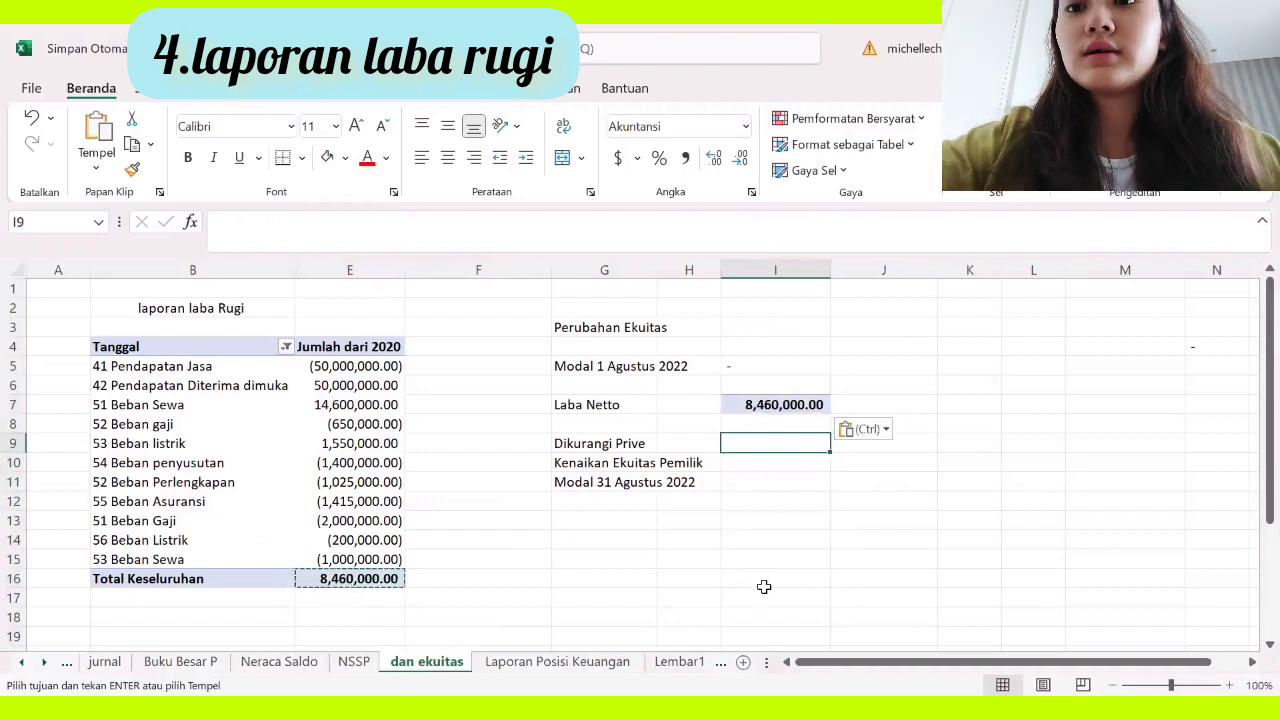
{"action": "type", "text": "="}
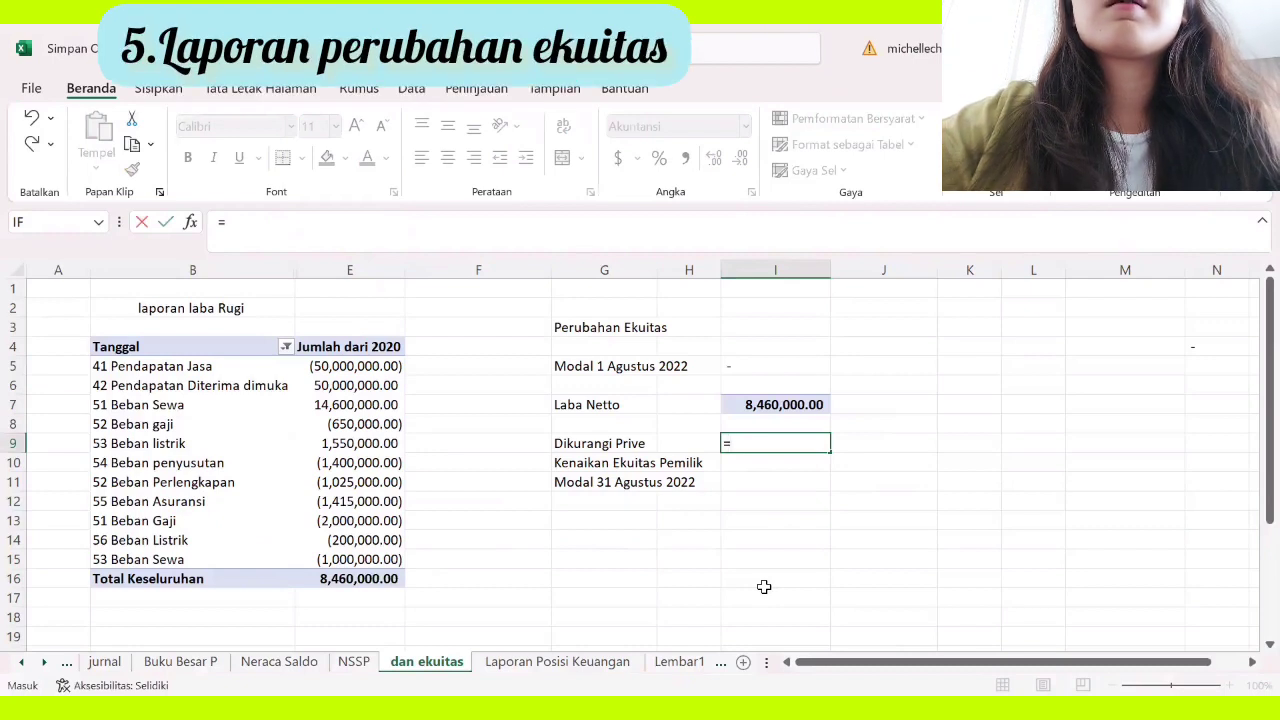
{"action": "type", "text": "v"}
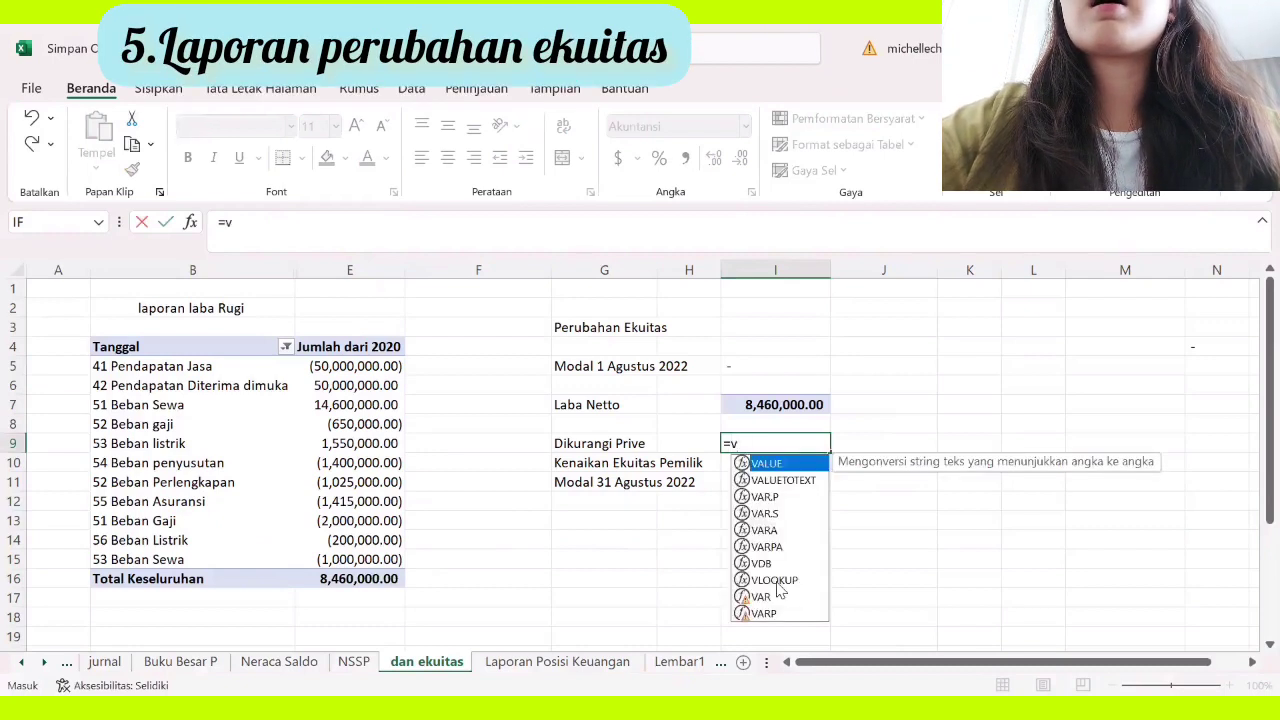
{"action": "type", "text": "looku"}
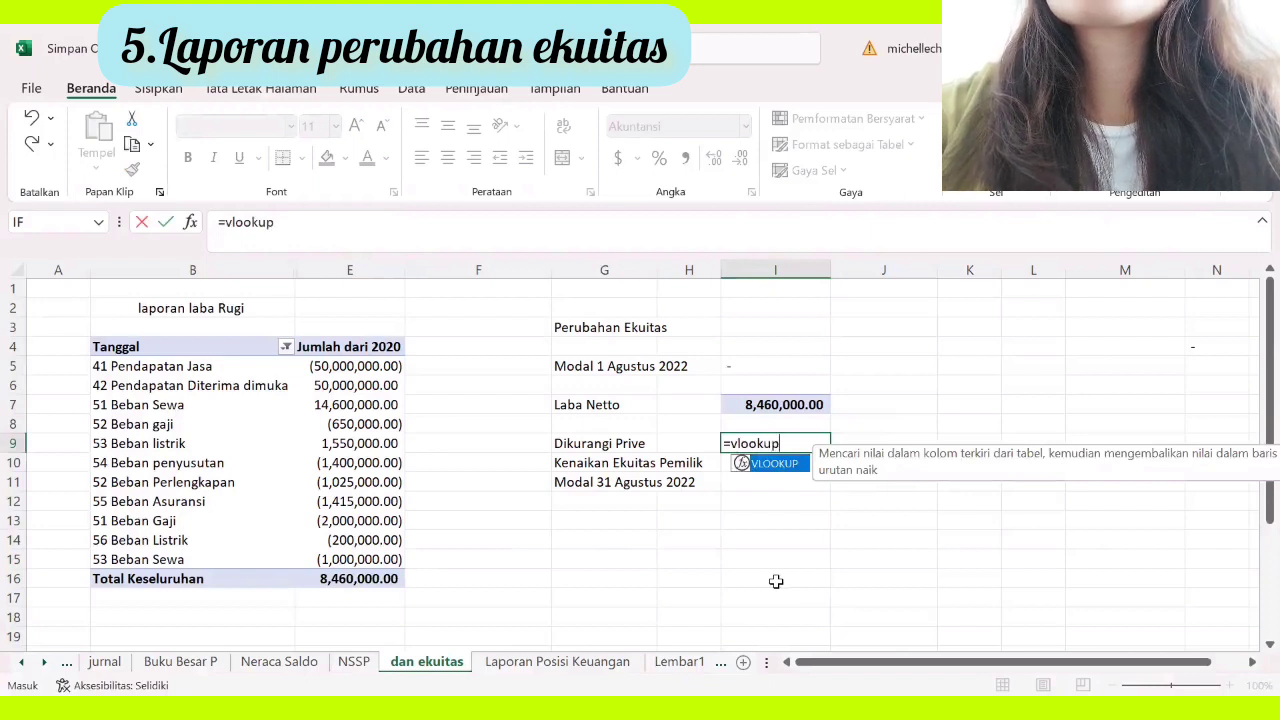
{"action": "type", "text": "p"}
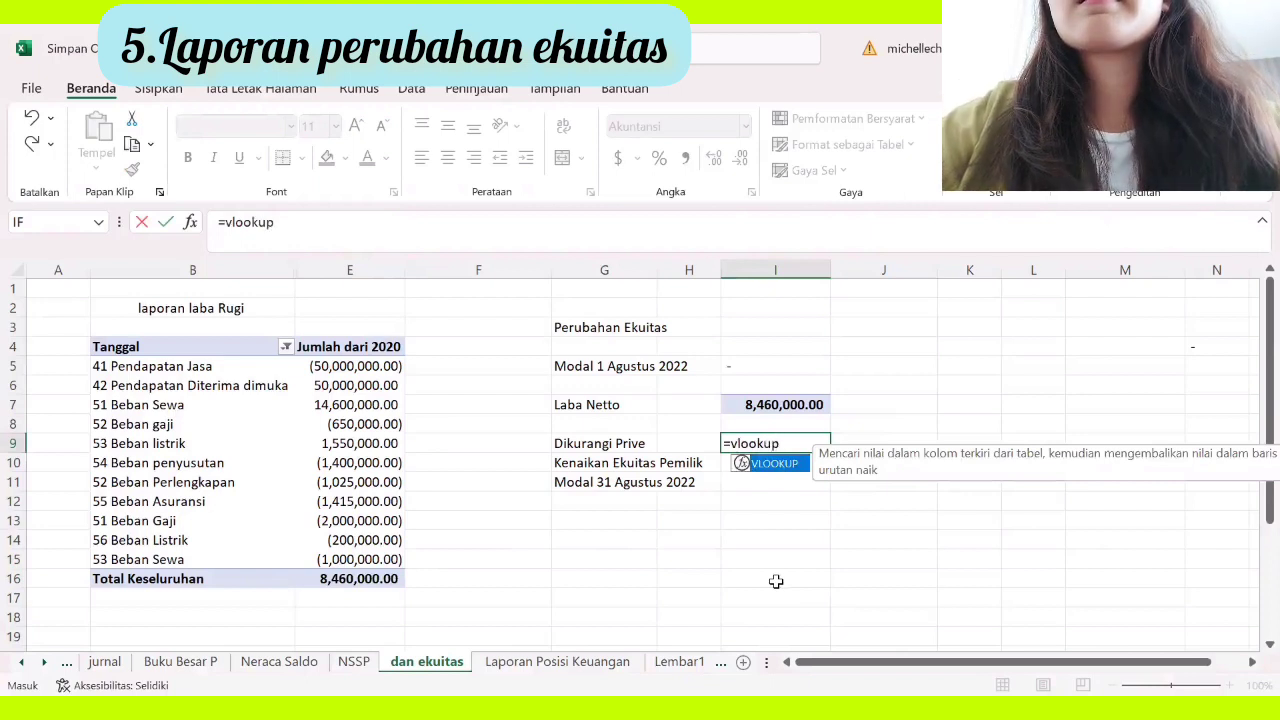
{"action": "type", "text": "("}
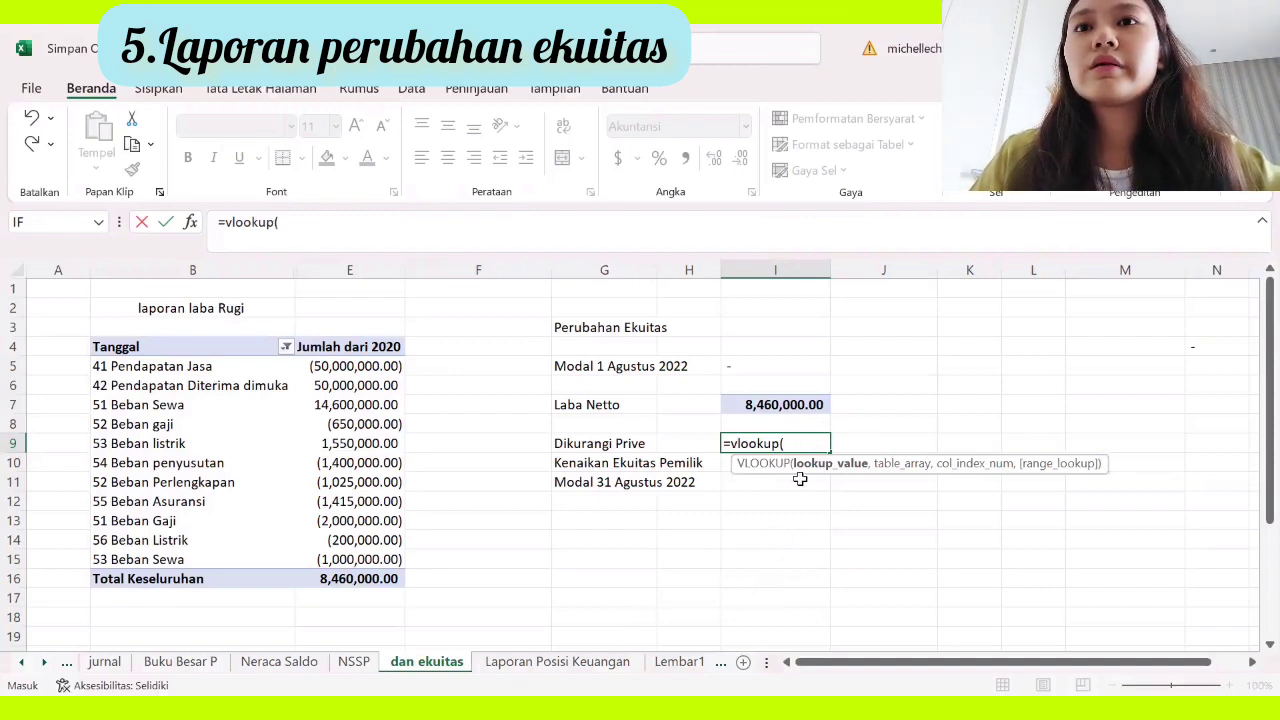
{"action": "key", "text": "BackSpace"}
{"action": "key", "text": "BackSpace"}
{"action": "key", "text": "BackSpace"}
{"action": "key", "text": "BackSpace"}
{"action": "key", "text": "BackSpace"}
{"action": "key", "text": "BackSpace"}
{"action": "key", "text": "BackSpace"}
{"action": "key", "text": "BackSpace"}
{"action": "key", "text": "BackSpace"}
{"action": "left_click", "coordinate": [690, 520]}
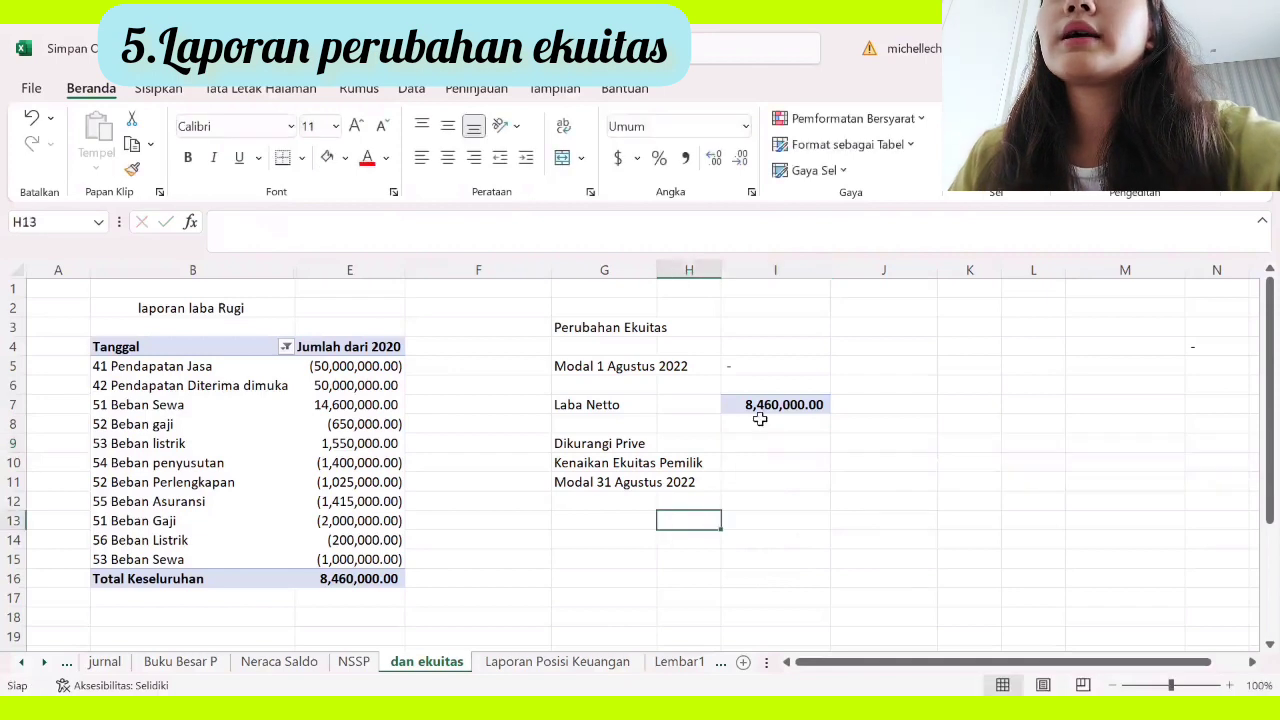
Step: Copy the 32 Prive account label from cell B13 into cell E12 on the NSSP sheet
{"action": "left_click", "coordinate": [310, 665]}
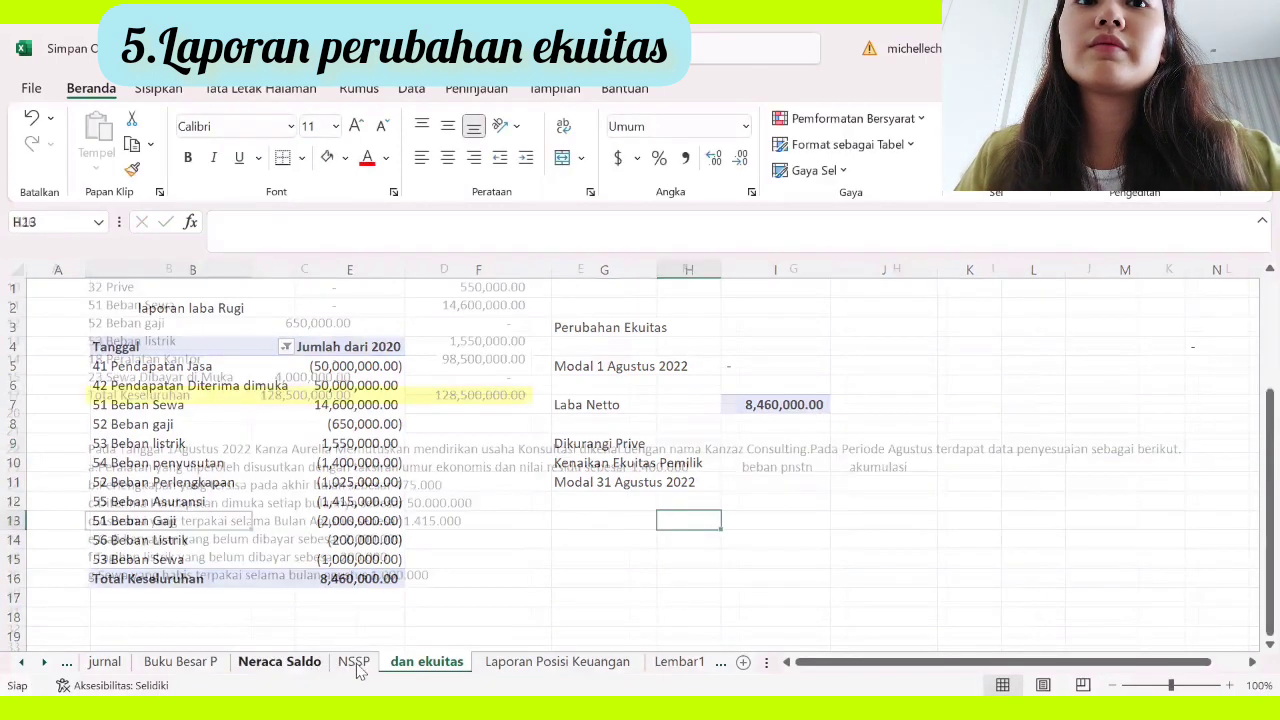
{"action": "left_click", "coordinate": [355, 665]}
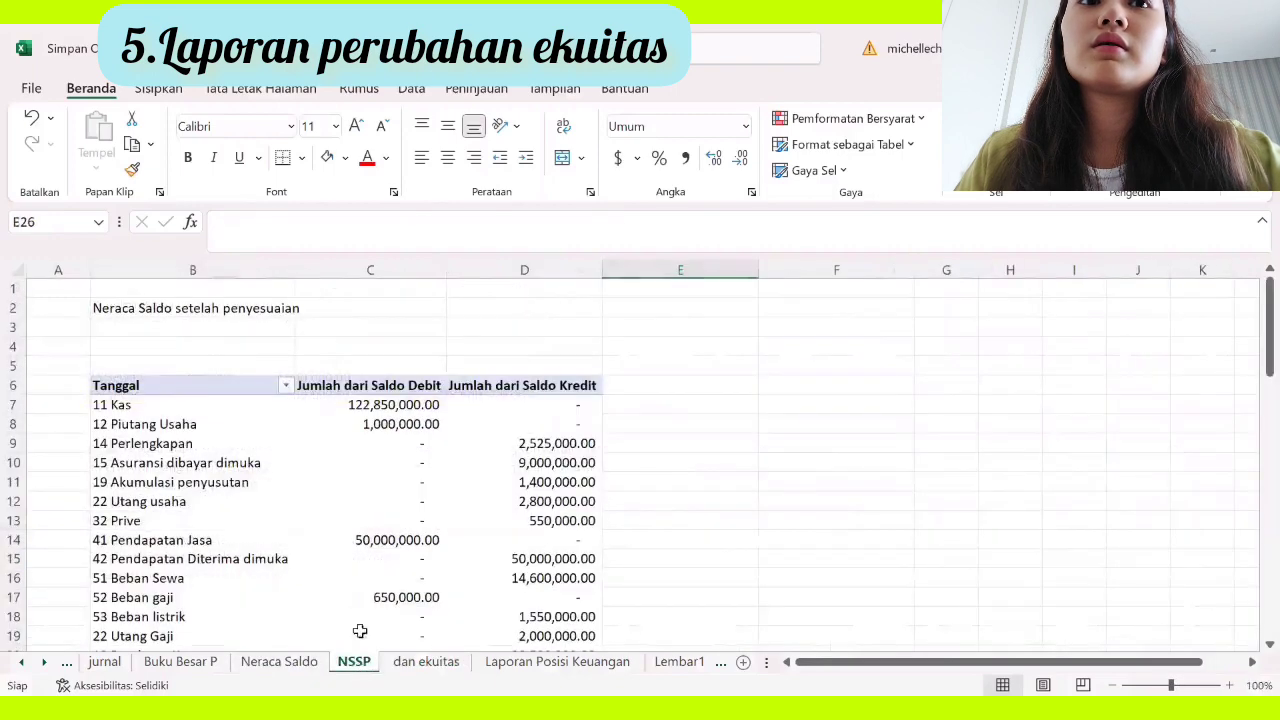
{"action": "left_click", "coordinate": [140, 521]}
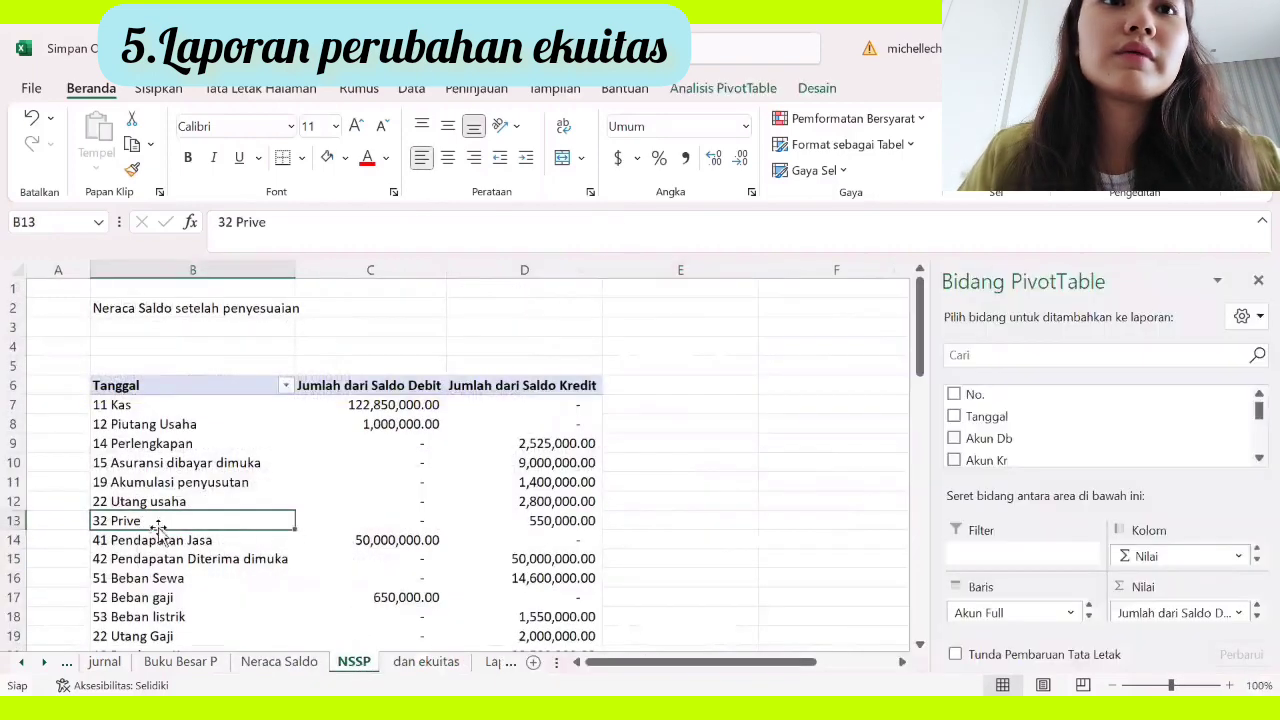
{"action": "key", "text": "ctrl+c"}
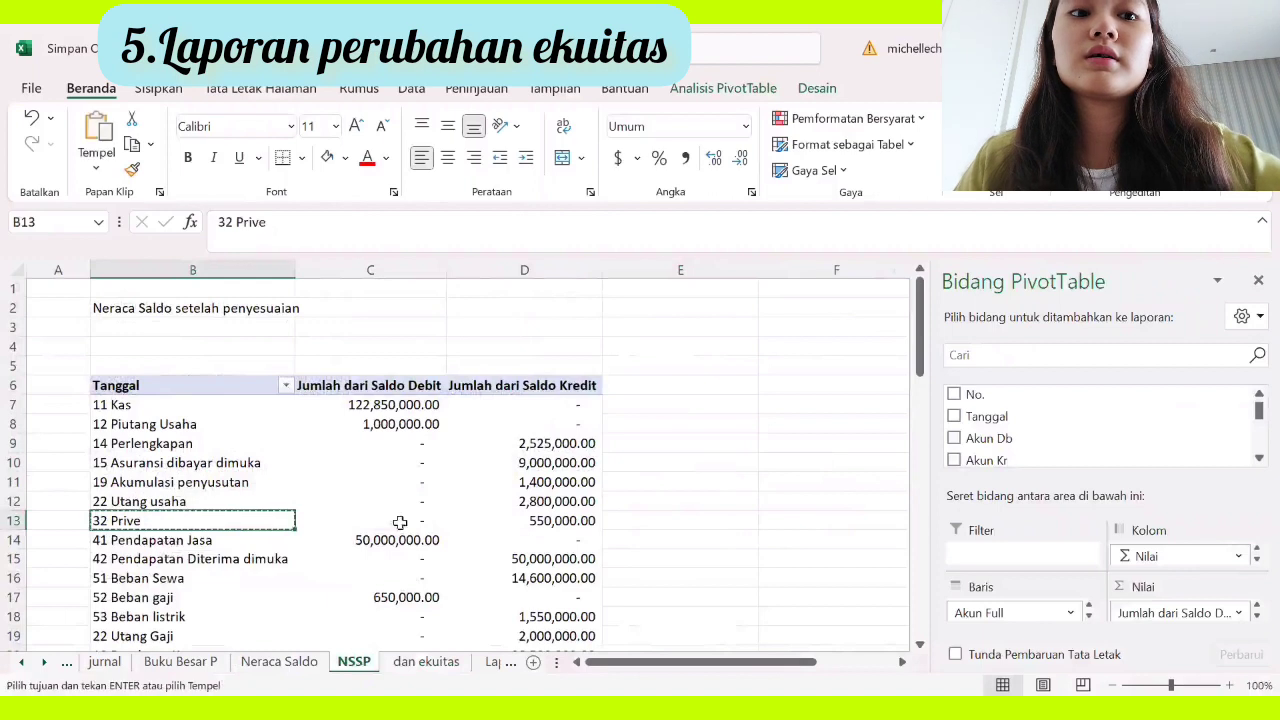
{"action": "left_click", "coordinate": [713, 504]}
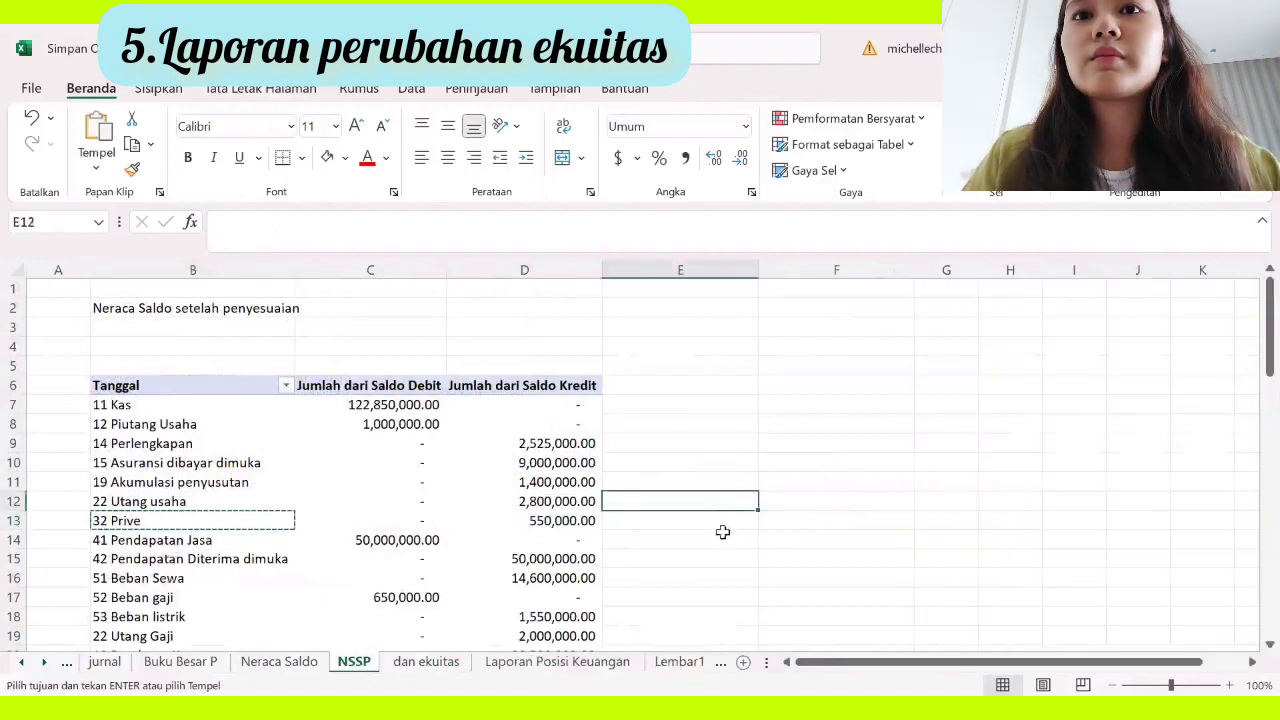
{"action": "key", "text": "ctrl+v"}
{"action": "left_click", "coordinate": [722, 578]}
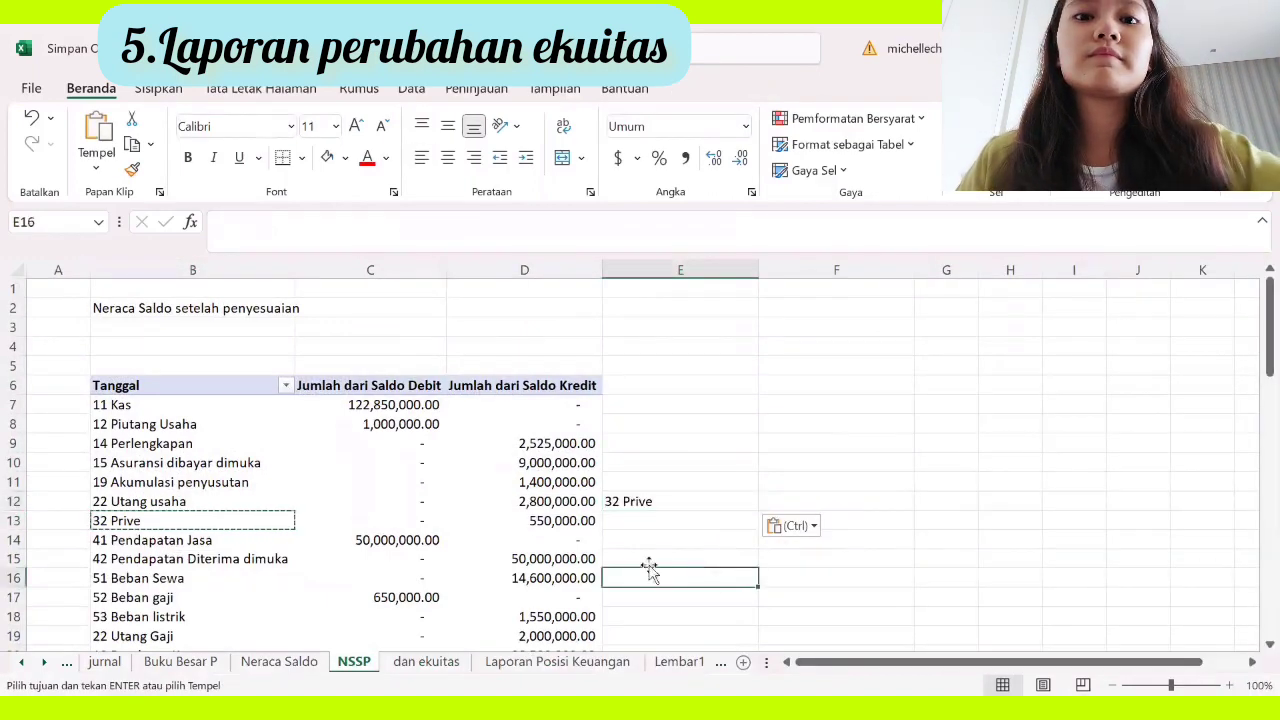
{"action": "left_click", "coordinate": [686, 503]}
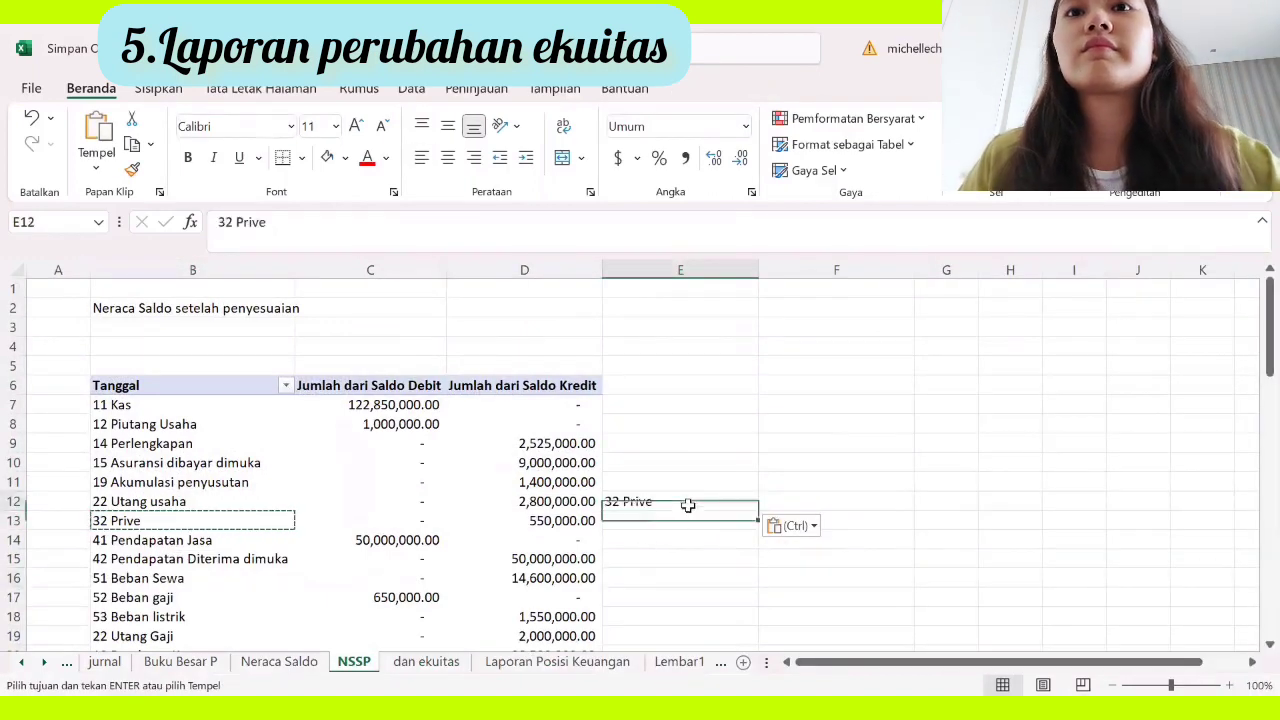
Step: Start a VLOOKUP formula for Dikurangi Prive in cell I9 of the dan ekuitas sheet
{"action": "left_click", "coordinate": [687, 668]}
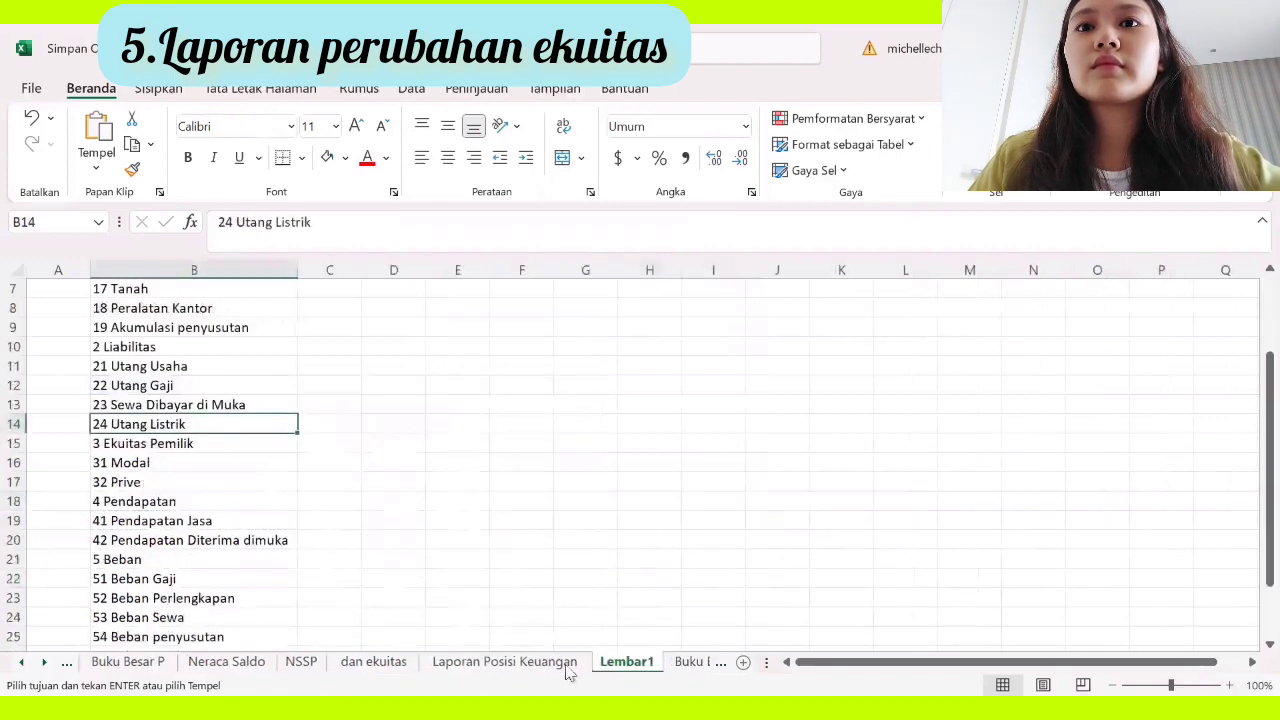
{"action": "left_click", "coordinate": [378, 665]}
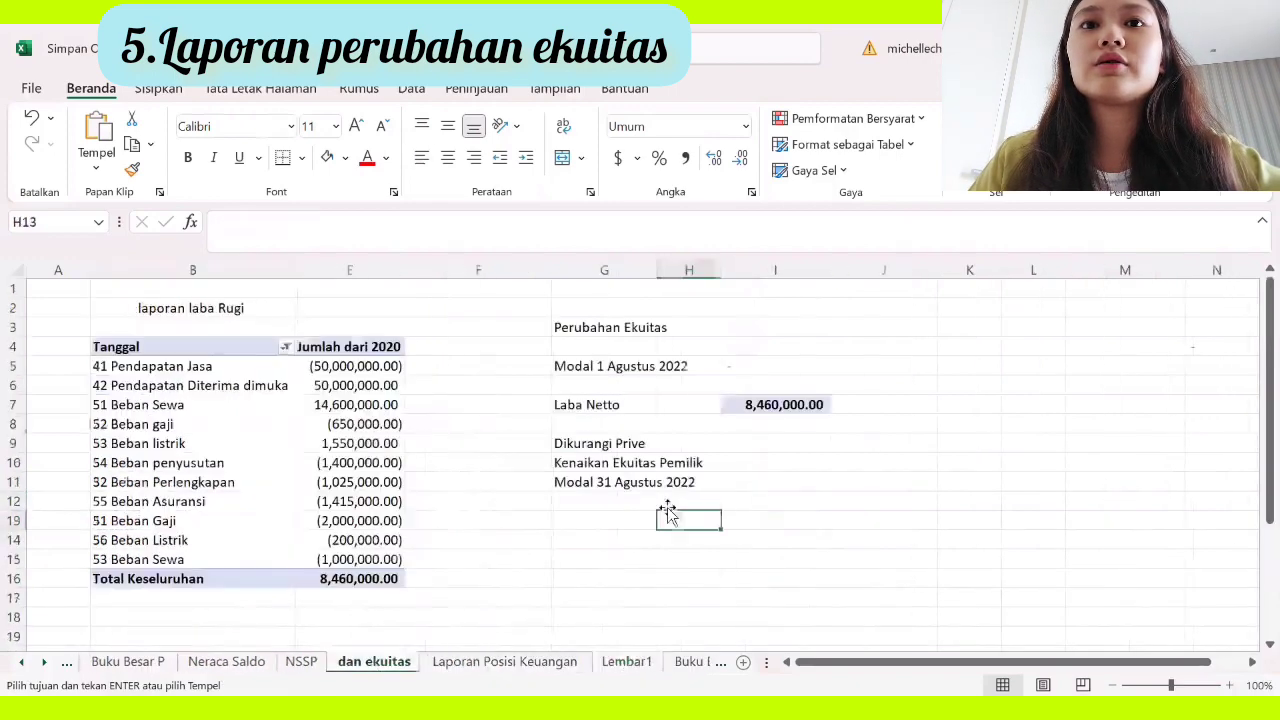
{"action": "left_click", "coordinate": [744, 441]}
{"action": "type", "text": "="}
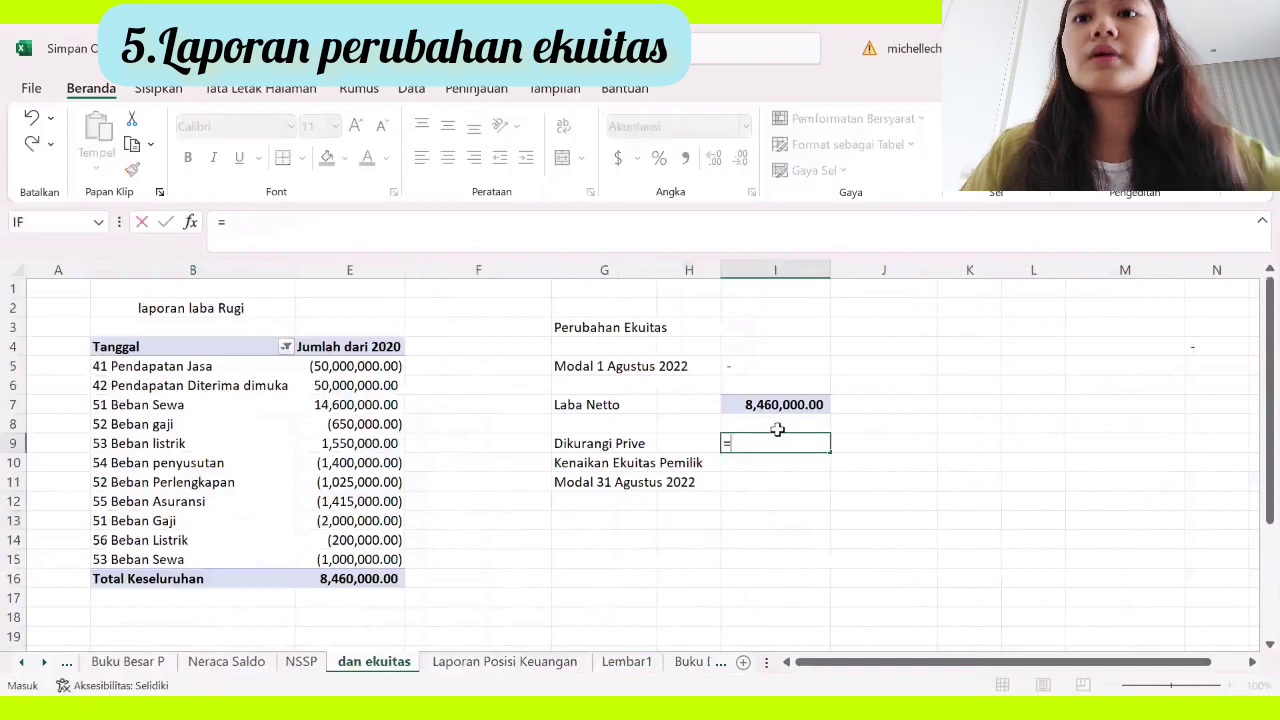
{"action": "type", "text": "vlook"}
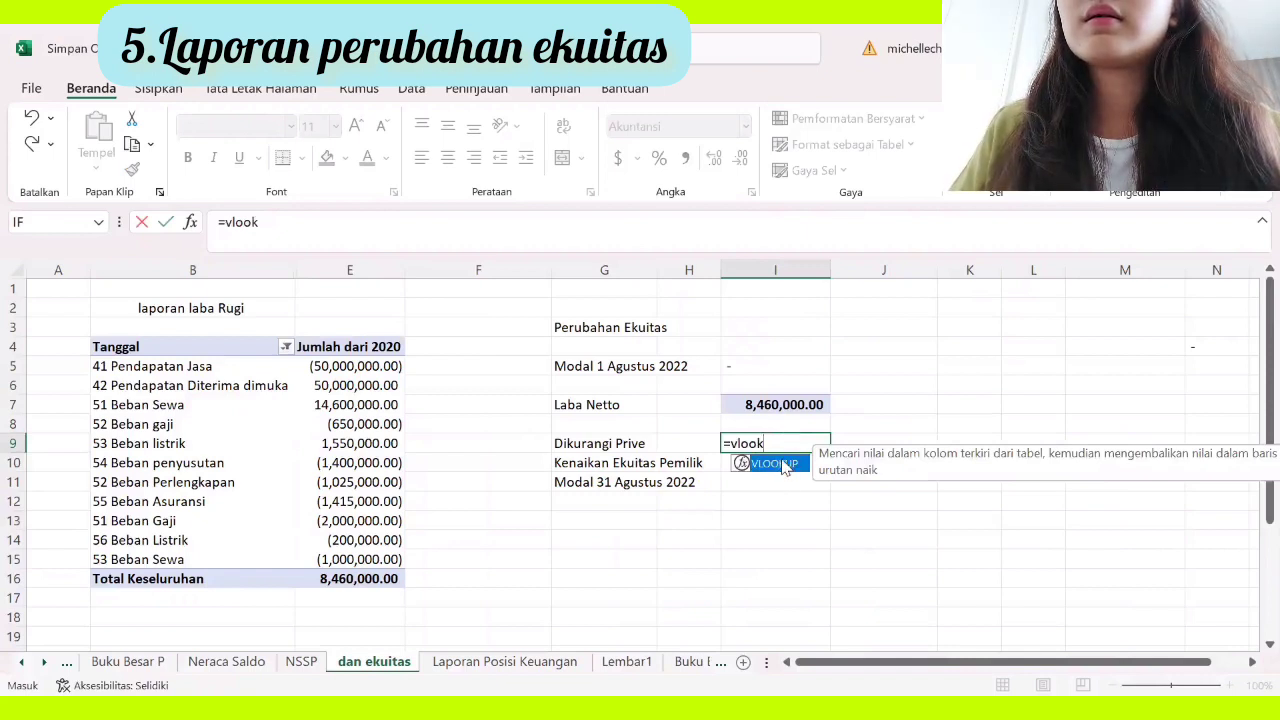
Step: Start a VLOOKUP formula in I9 for Dikurangi Prive, using cell E12 on the NSSP sheet as the lookup value
{"action": "double_click", "coordinate": [785, 465]}
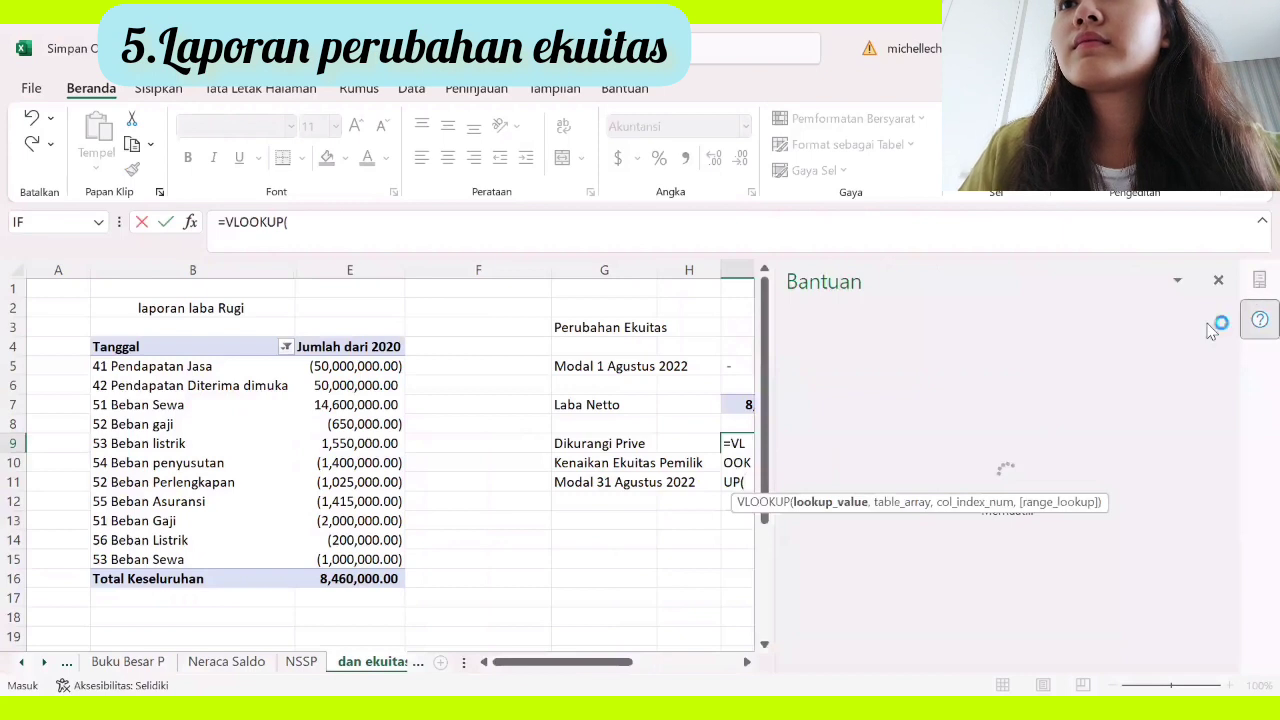
{"action": "left_click", "coordinate": [1218, 280]}
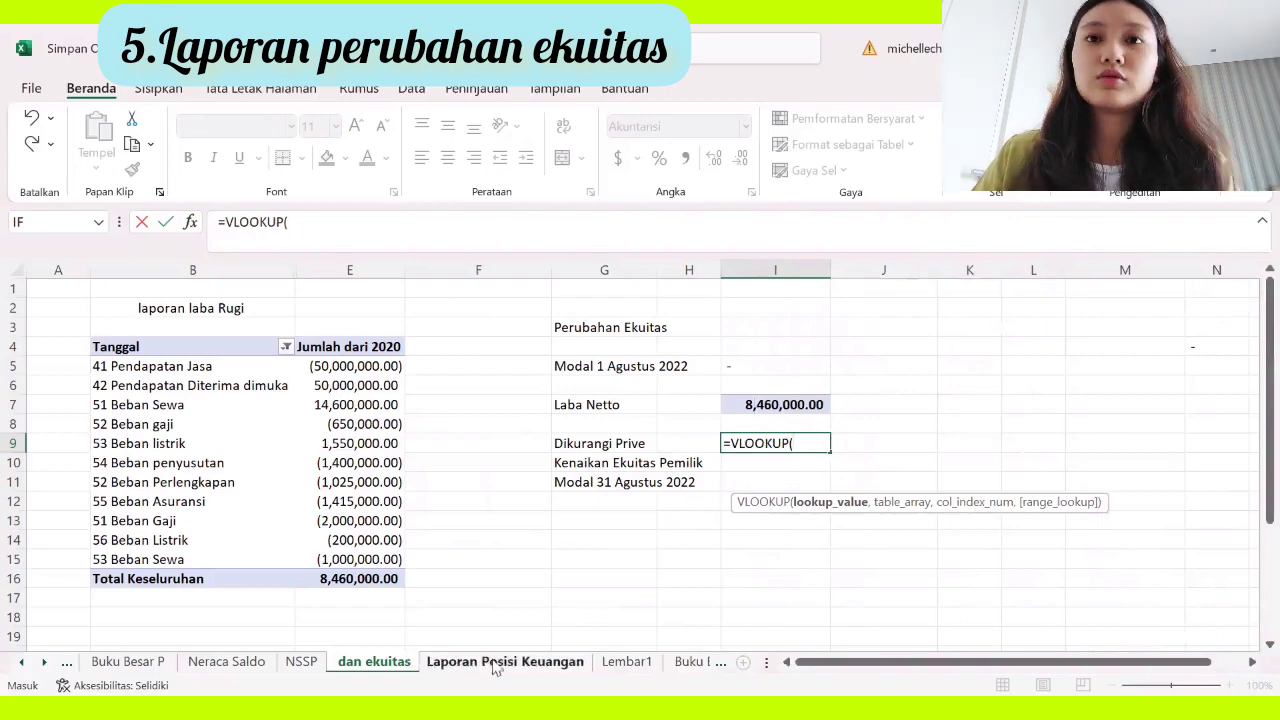
{"action": "left_click", "coordinate": [301, 662]}
{"action": "left_click", "coordinate": [650, 501]}
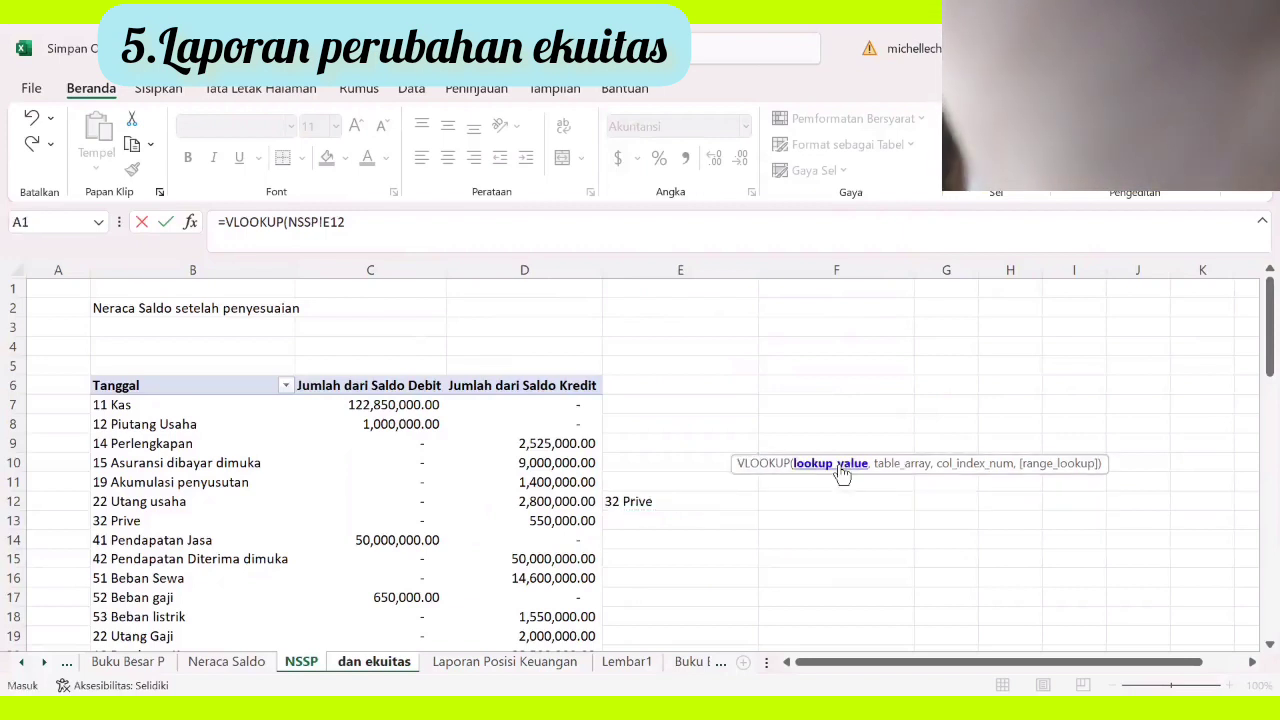
{"action": "type", "text": ","}
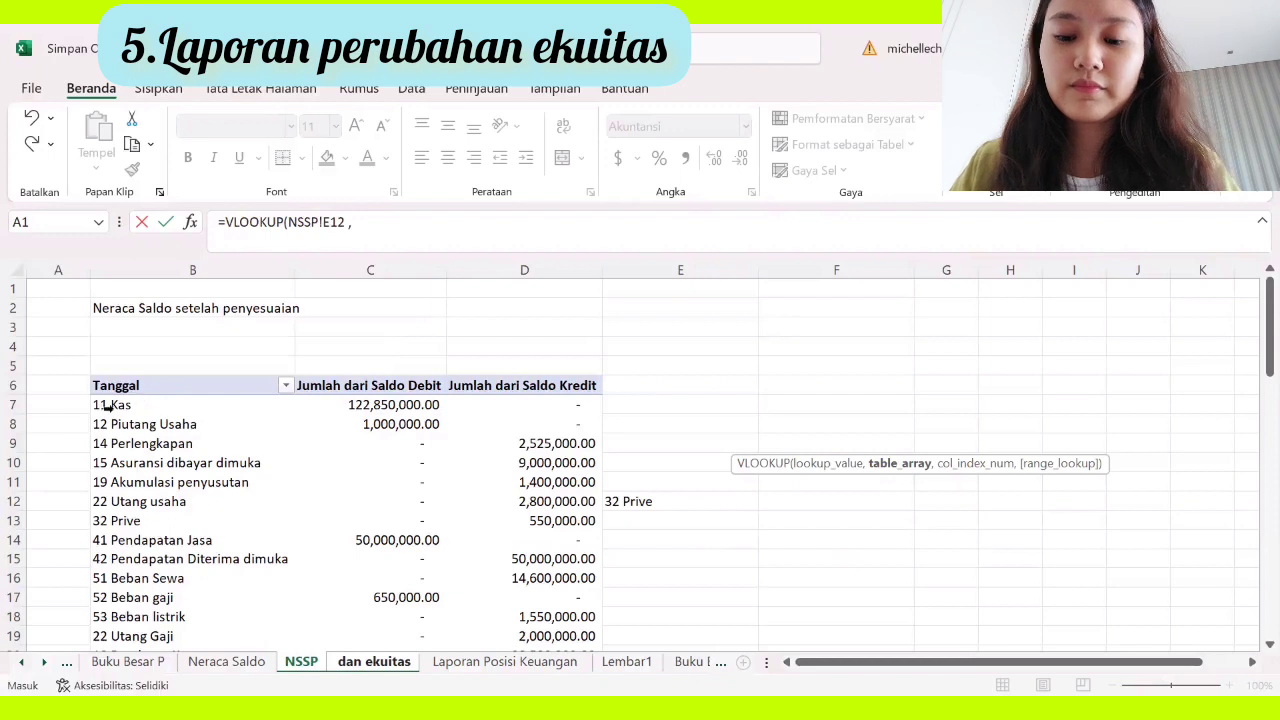
Step: Complete the VLOOKUP with NSSP range B7:D29 as the table array and 3 as the column index, and enter it
{"action": "left_click_drag", "start_coordinate": [97, 409], "coordinate": [585, 640]}
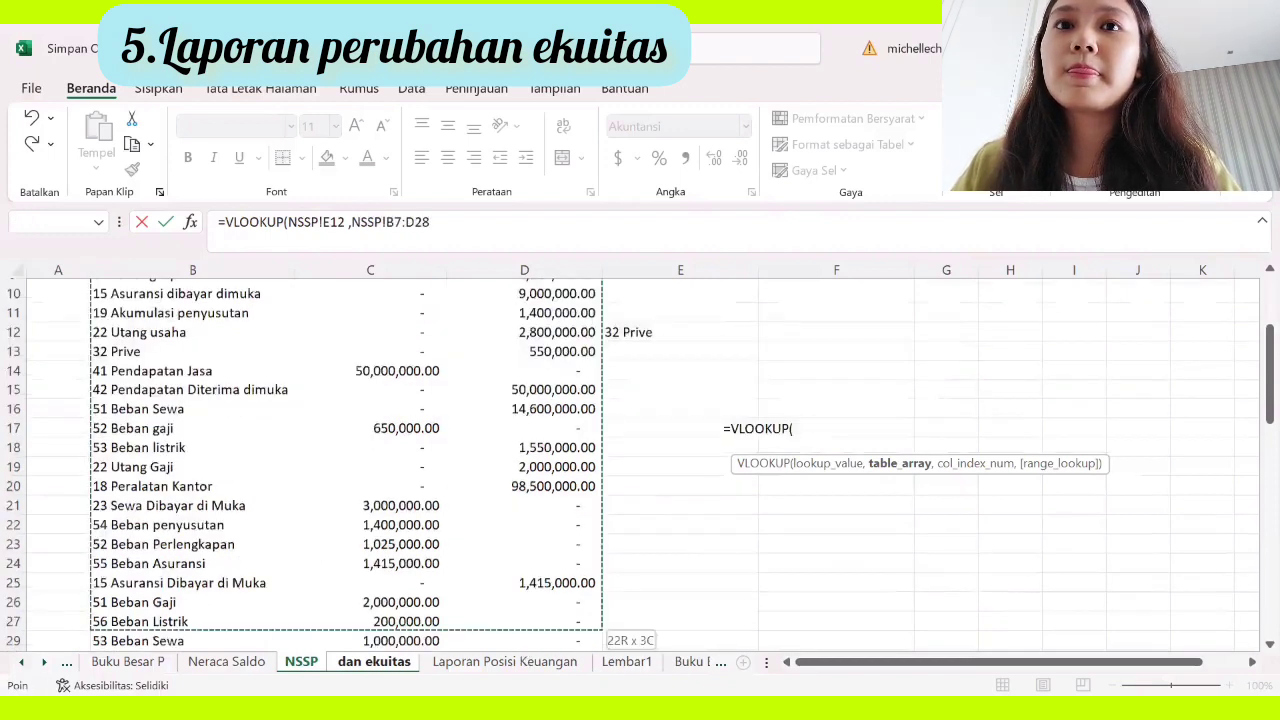
{"action": "left_click_drag", "start_coordinate": [525, 495], "coordinate": [526, 498]}
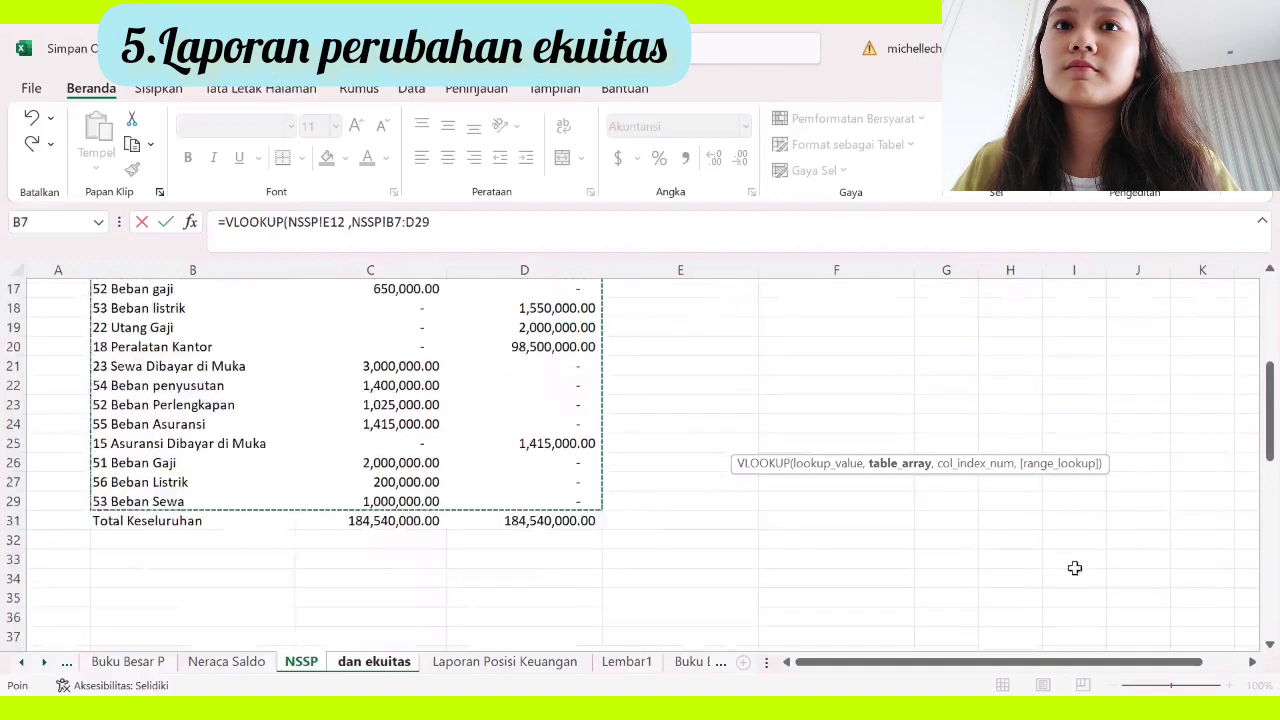
{"action": "left_click_drag", "start_coordinate": [1252, 389], "coordinate": [1250, 300]}
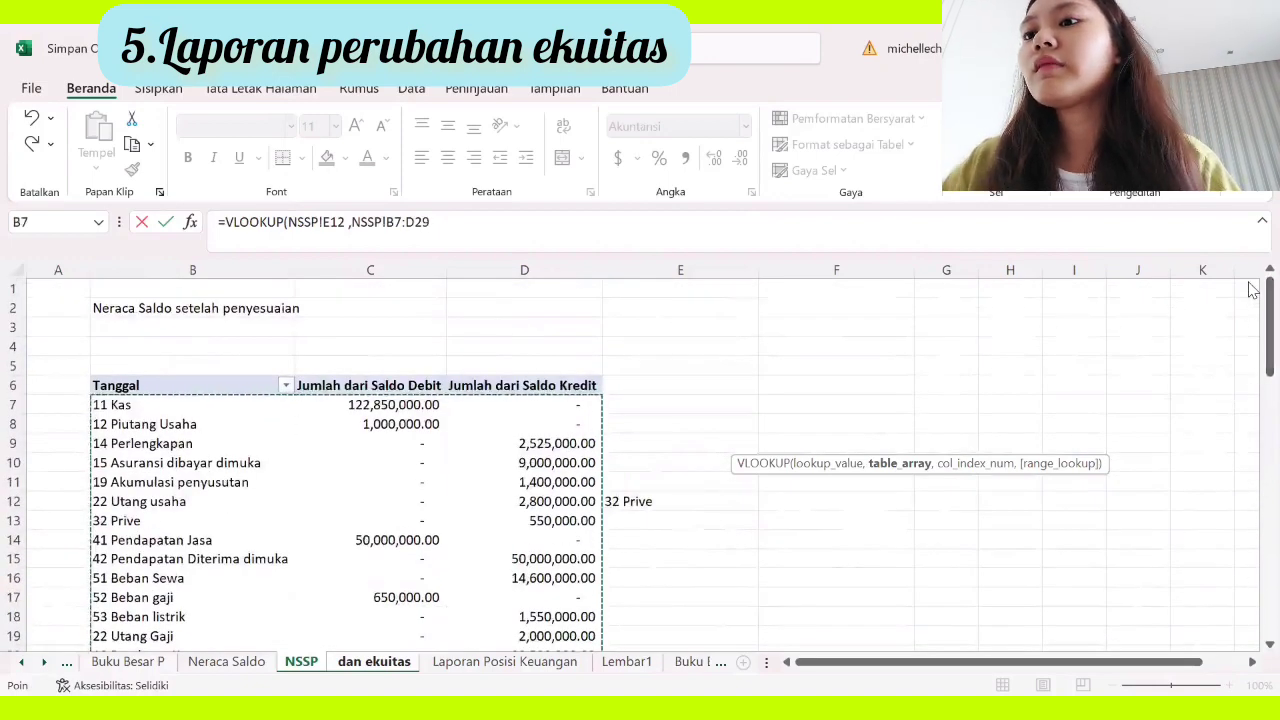
{"action": "type", "text": ","}
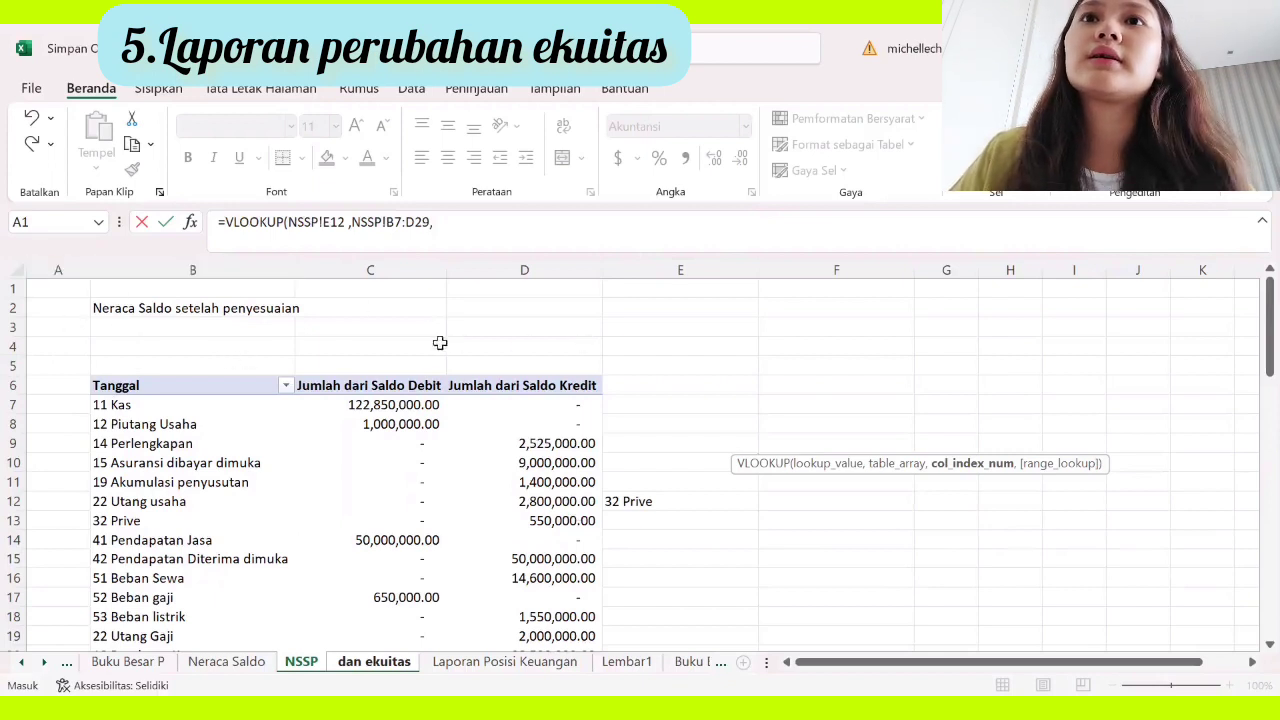
{"action": "type", "text": "3"}
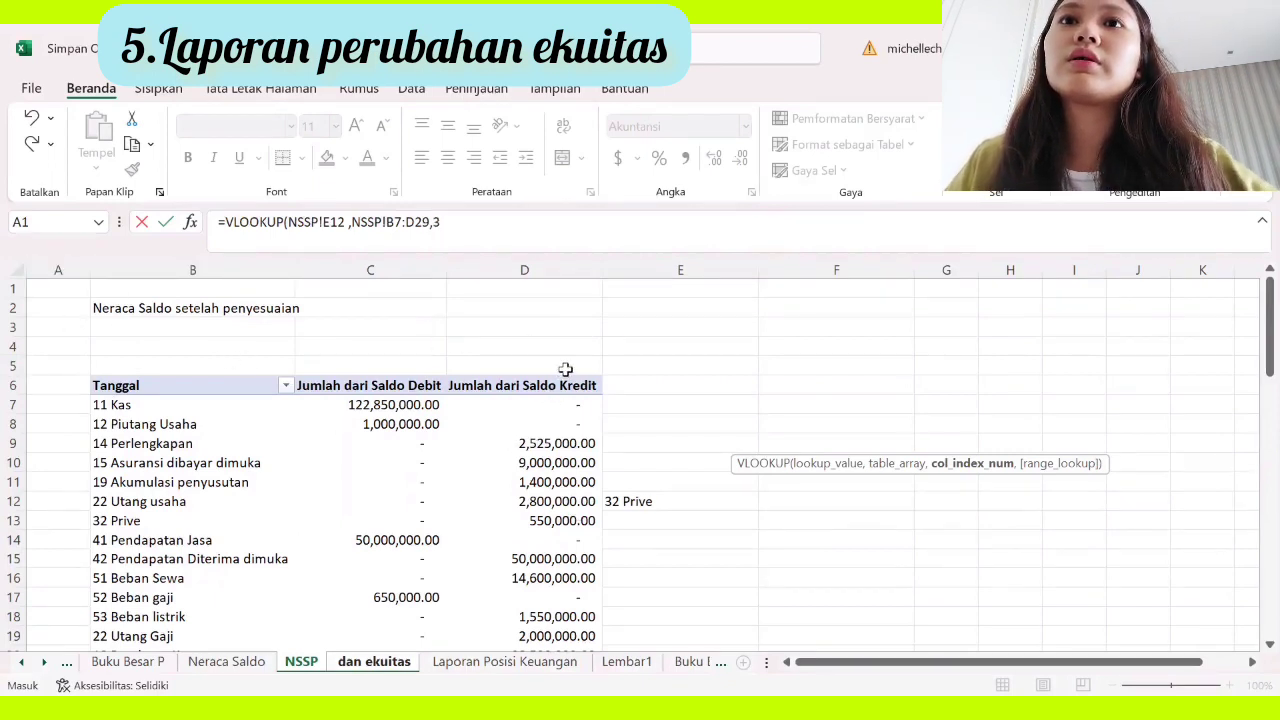
{"action": "type", "text": ")"}
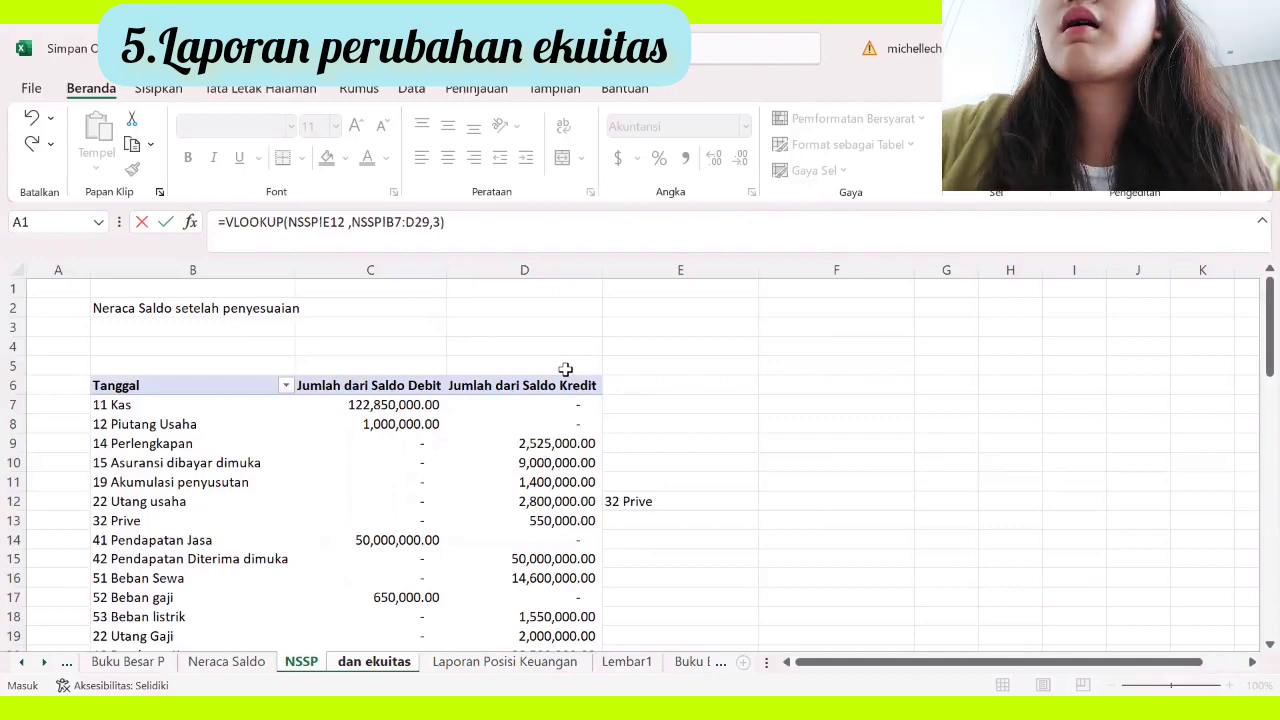
{"action": "key", "text": "Return"}
{"action": "left_click", "coordinate": [802, 443]}
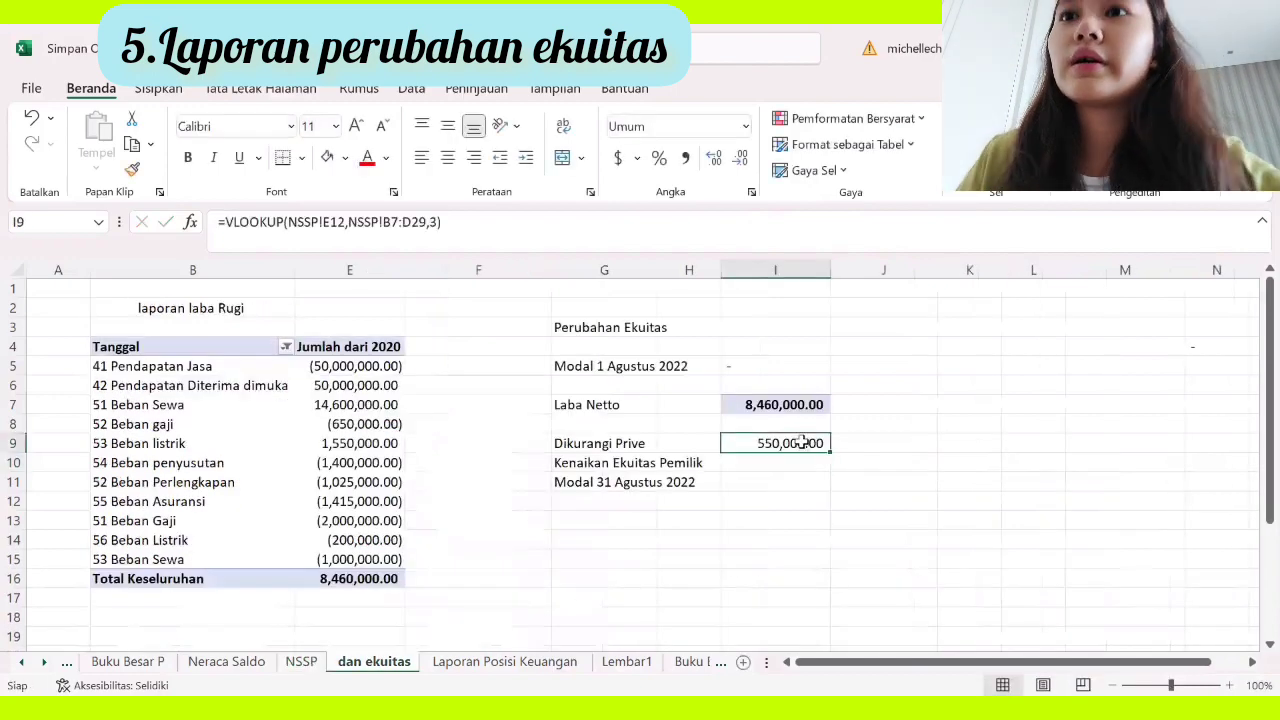
{"action": "left_click", "coordinate": [790, 479]}
{"action": "left_click", "coordinate": [808, 443]}
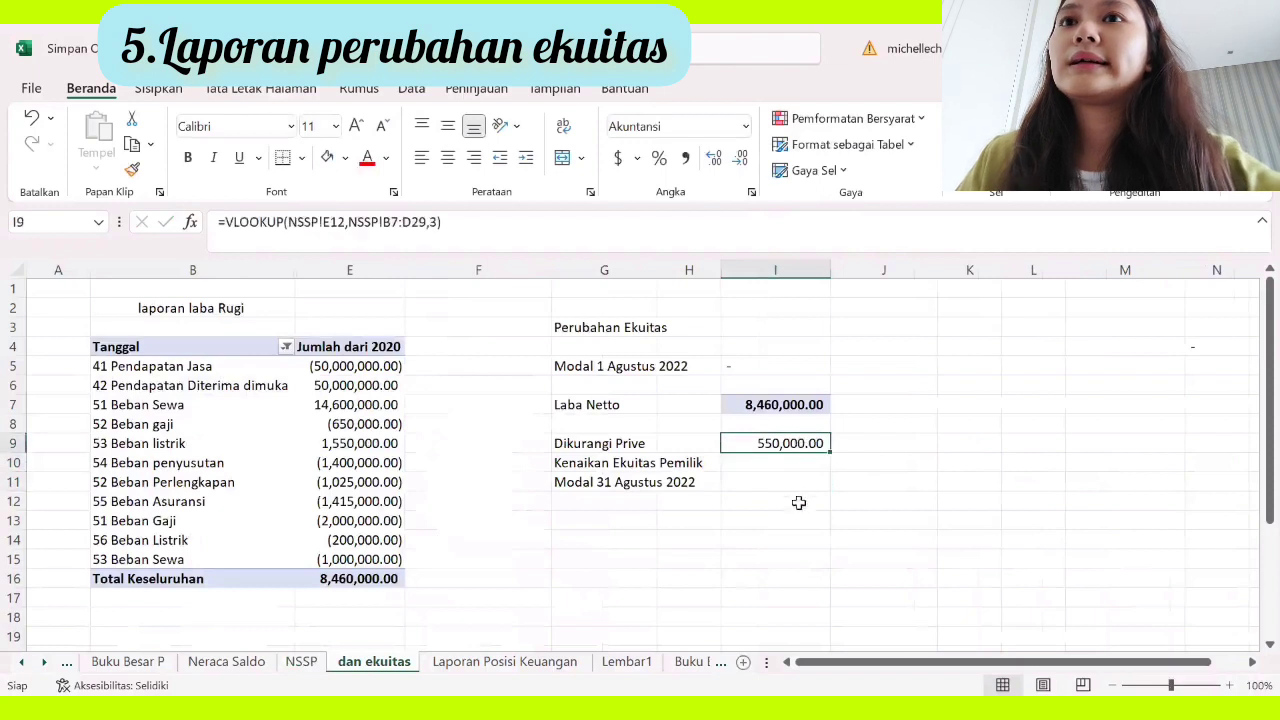
Step: Calculate Kenaikan Ekuitas Pemilik in I10 by subtracting Dikurangi Prive from Laba Netto with =I7-I9
{"action": "left_click", "coordinate": [796, 481]}
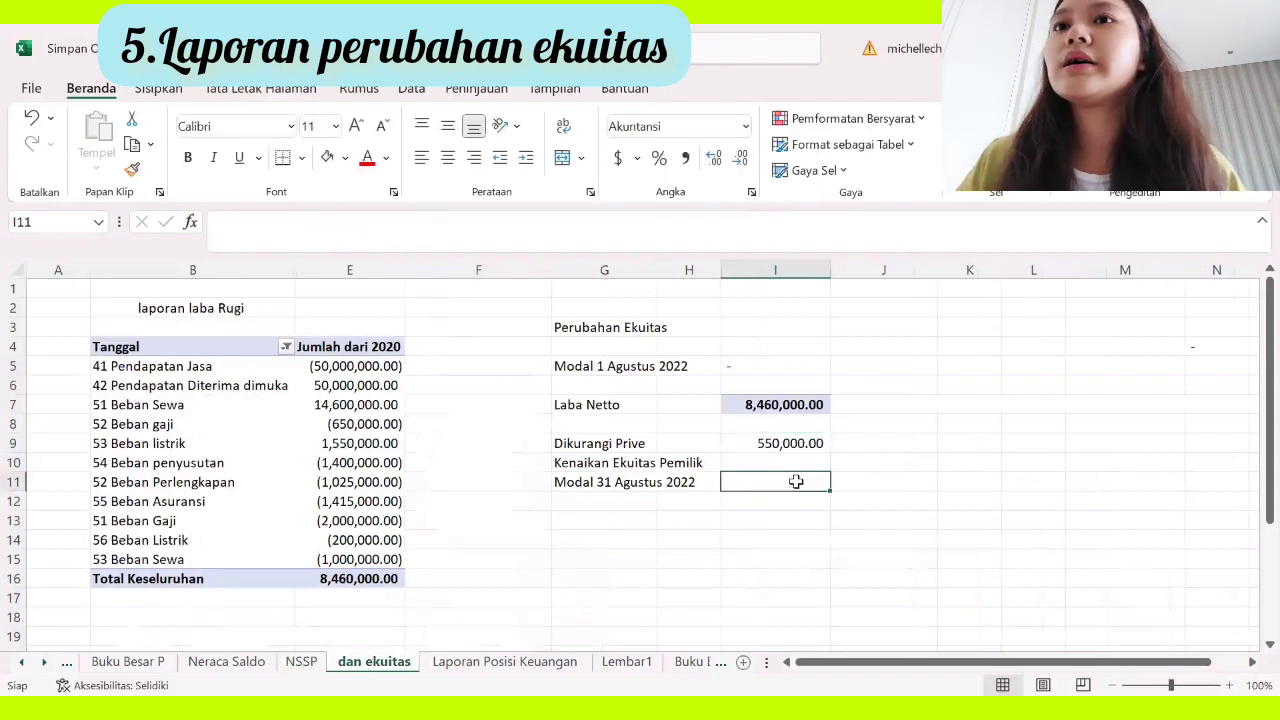
{"action": "left_click", "coordinate": [805, 463]}
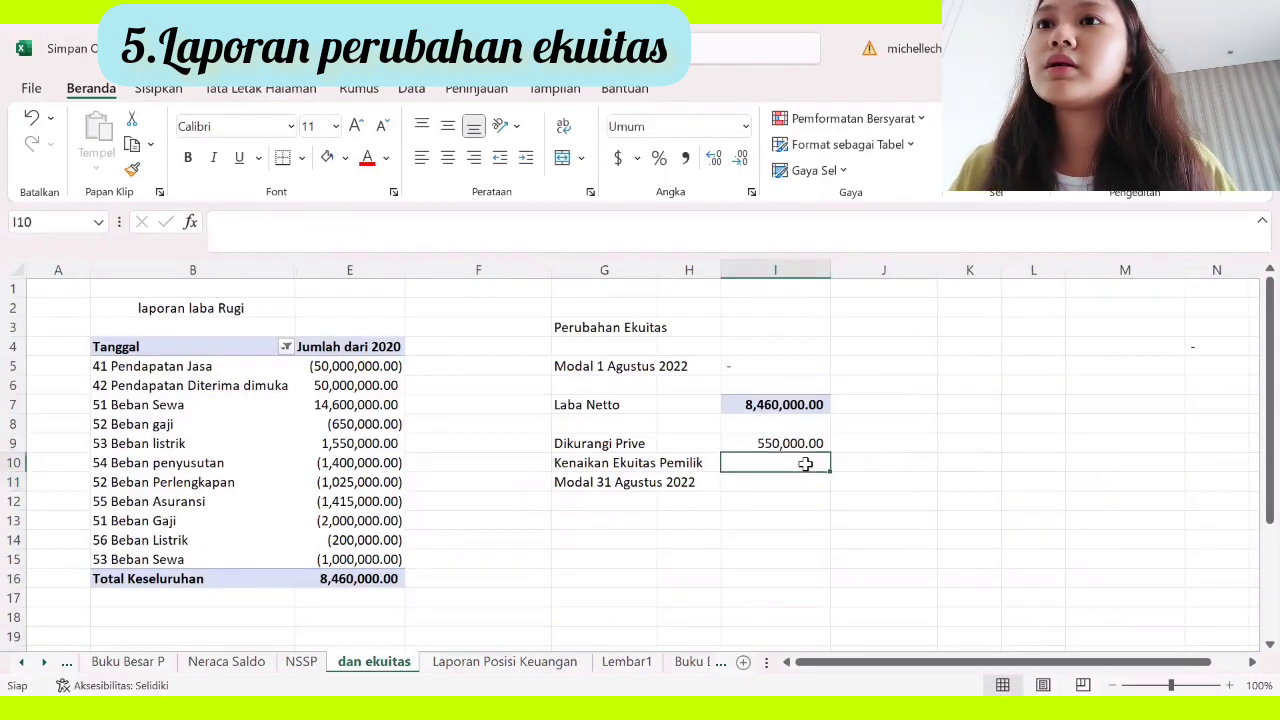
{"action": "type", "text": "="}
{"action": "left_click", "coordinate": [803, 405]}
{"action": "type", "text": "-"}
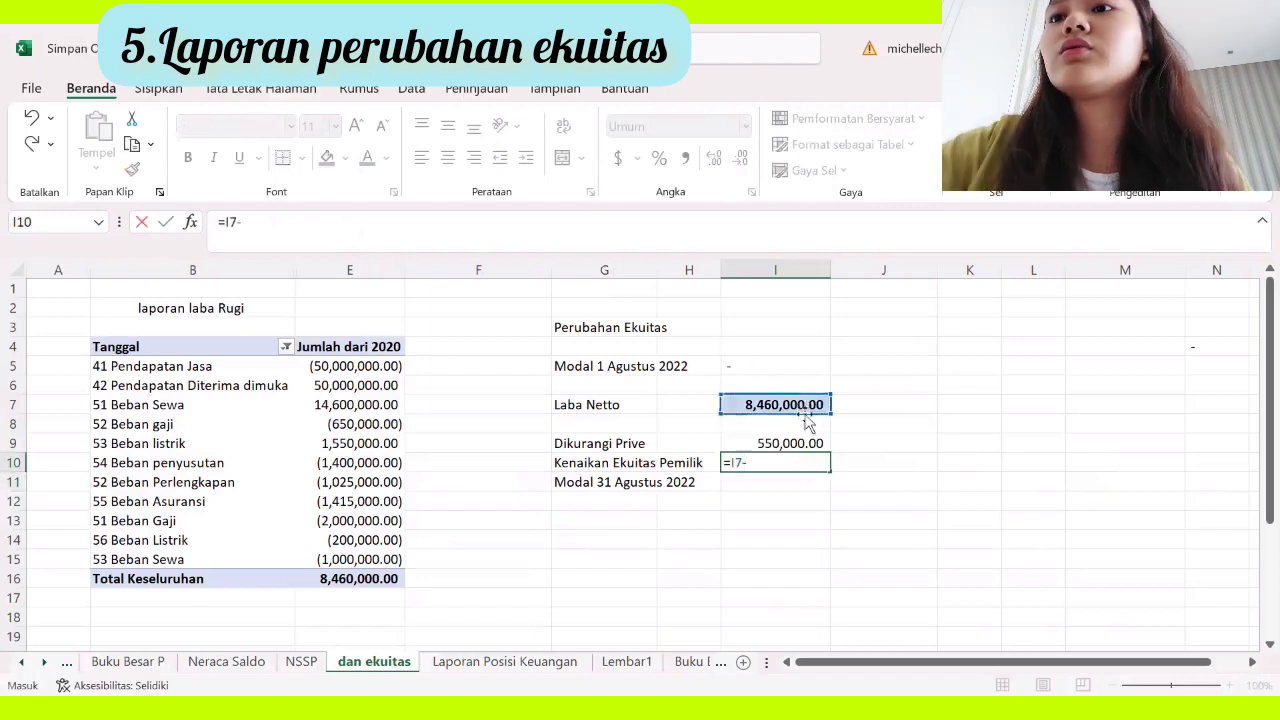
{"action": "left_click", "coordinate": [801, 444]}
{"action": "key", "text": "Return"}
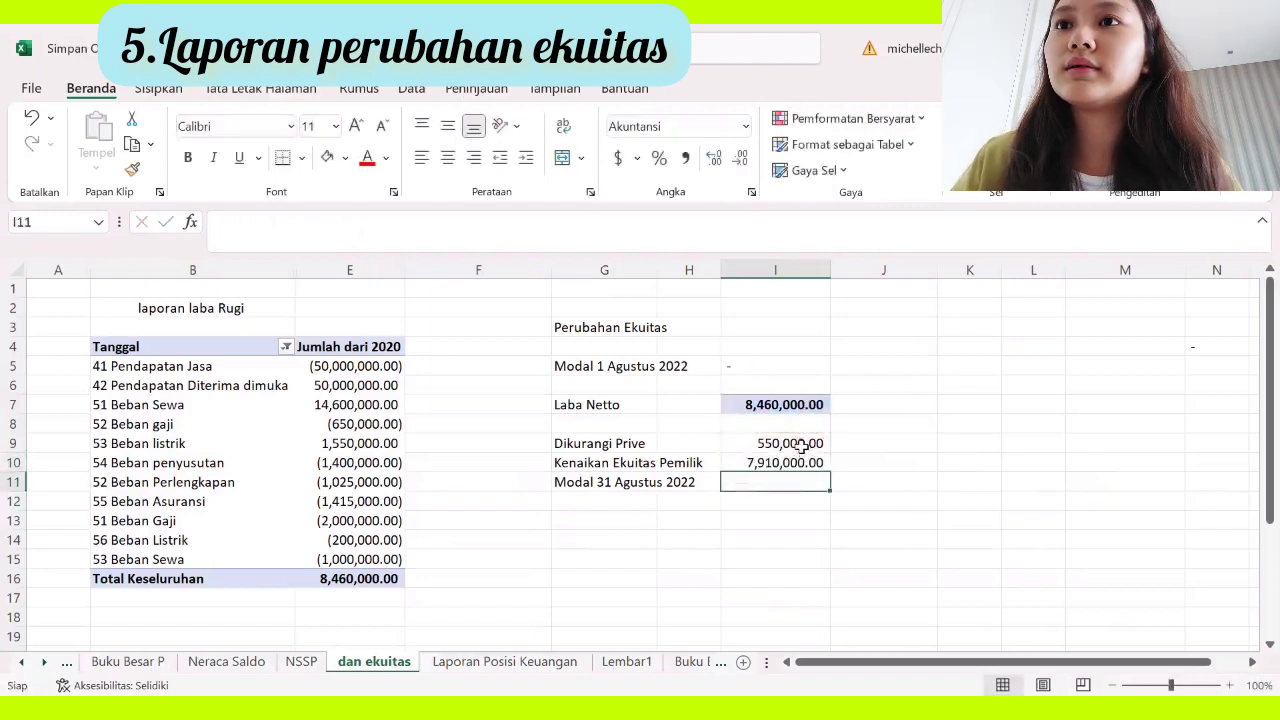
Step: Copy the Kenaikan Ekuitas Pemilik formula from I10 into I11 for Modal 31 Agustus 2022
{"action": "left_click", "coordinate": [791, 456]}
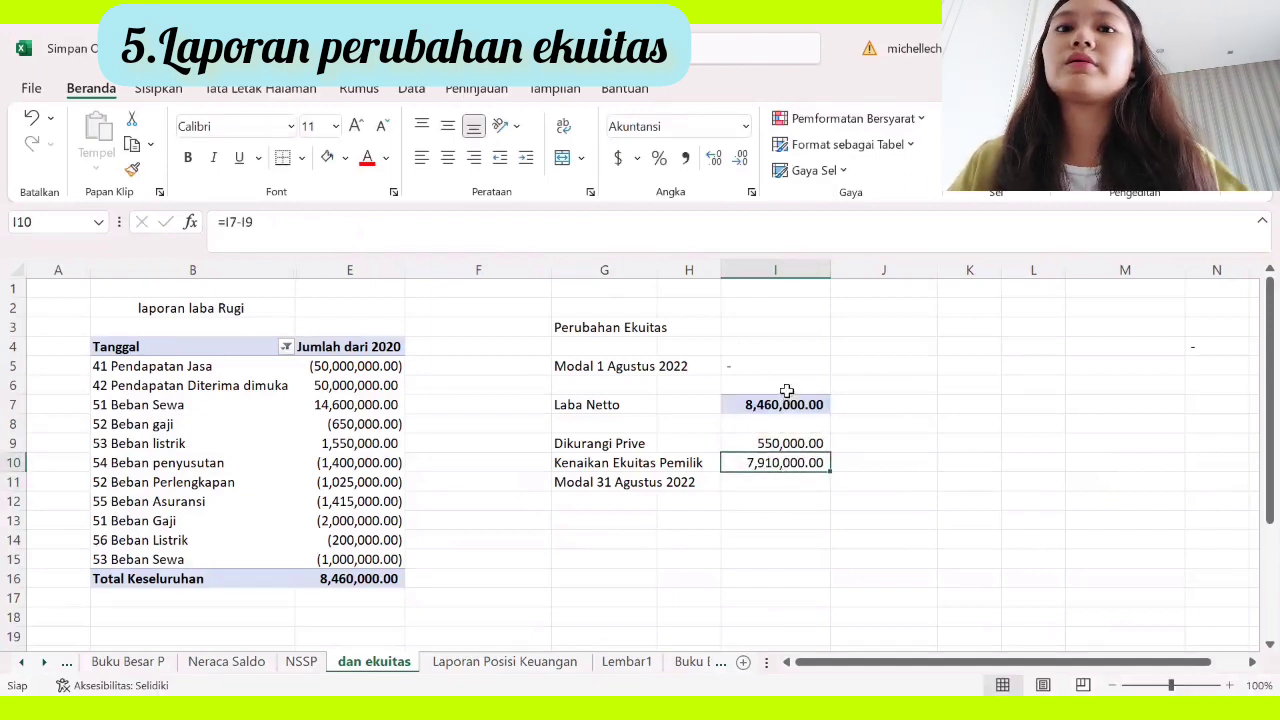
{"action": "key", "text": "ctrl+c"}
{"action": "left_click", "coordinate": [770, 479]}
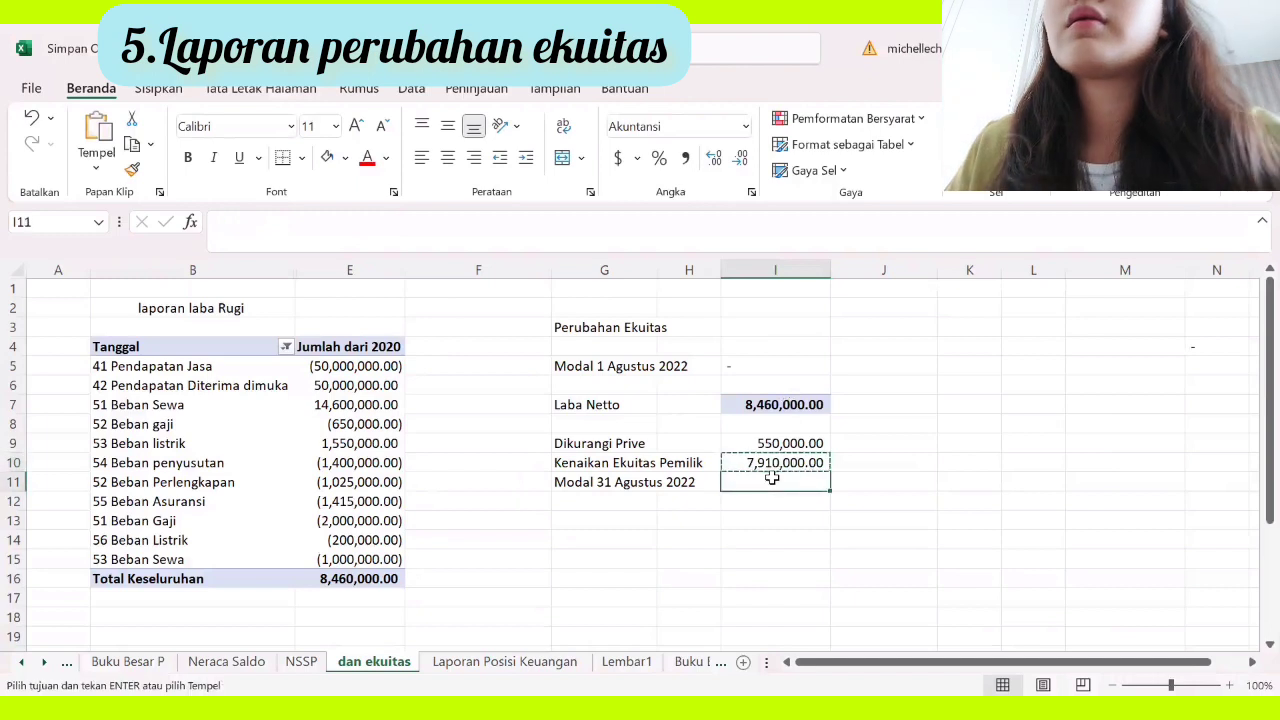
{"action": "key", "text": "ctrl+v"}
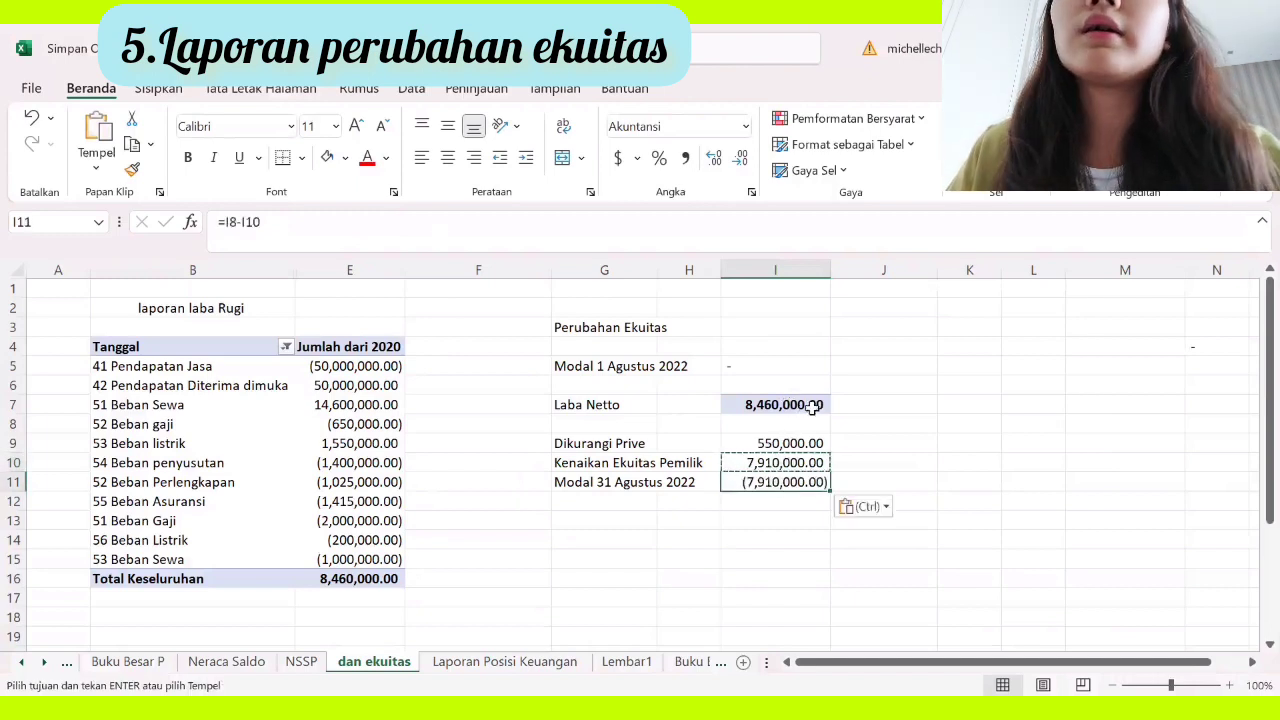
{"action": "left_click", "coordinate": [766, 580]}
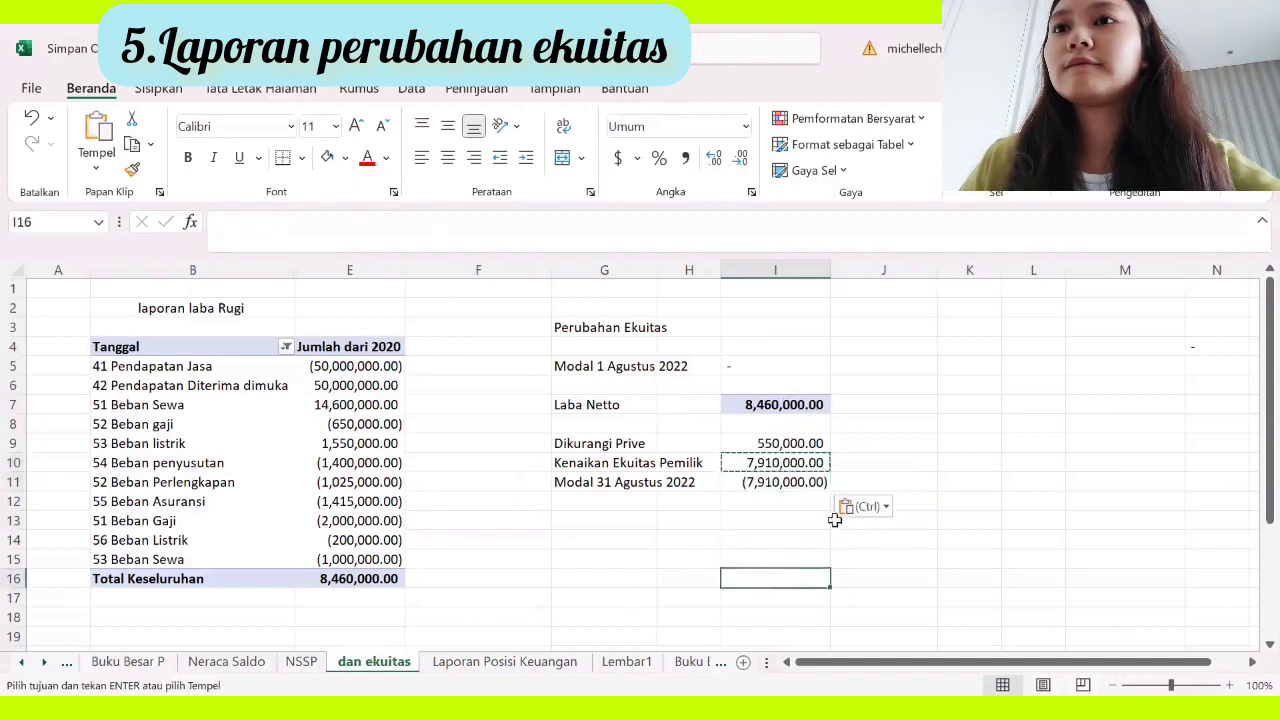
{"action": "left_click", "coordinate": [760, 533]}
{"action": "left_click", "coordinate": [604, 531]}
{"action": "left_click", "coordinate": [774, 518]}
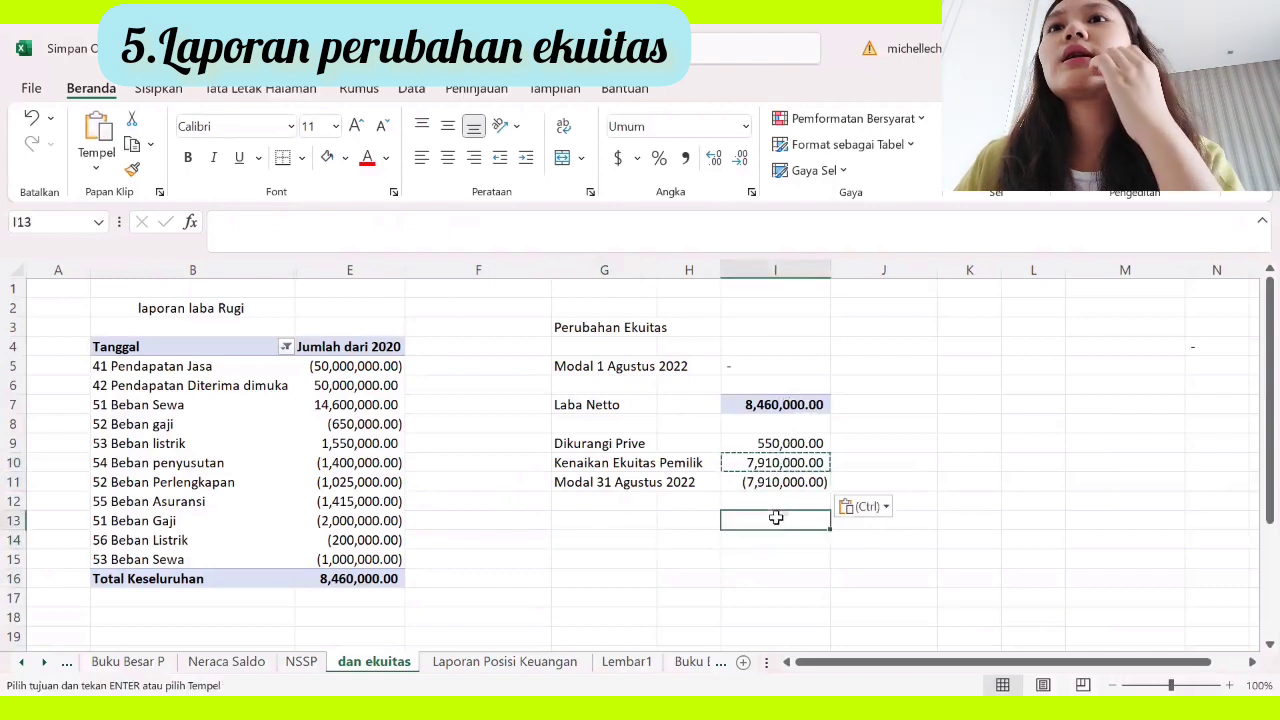
{"action": "left_click", "coordinate": [629, 580]}
{"action": "left_click", "coordinate": [865, 593]}
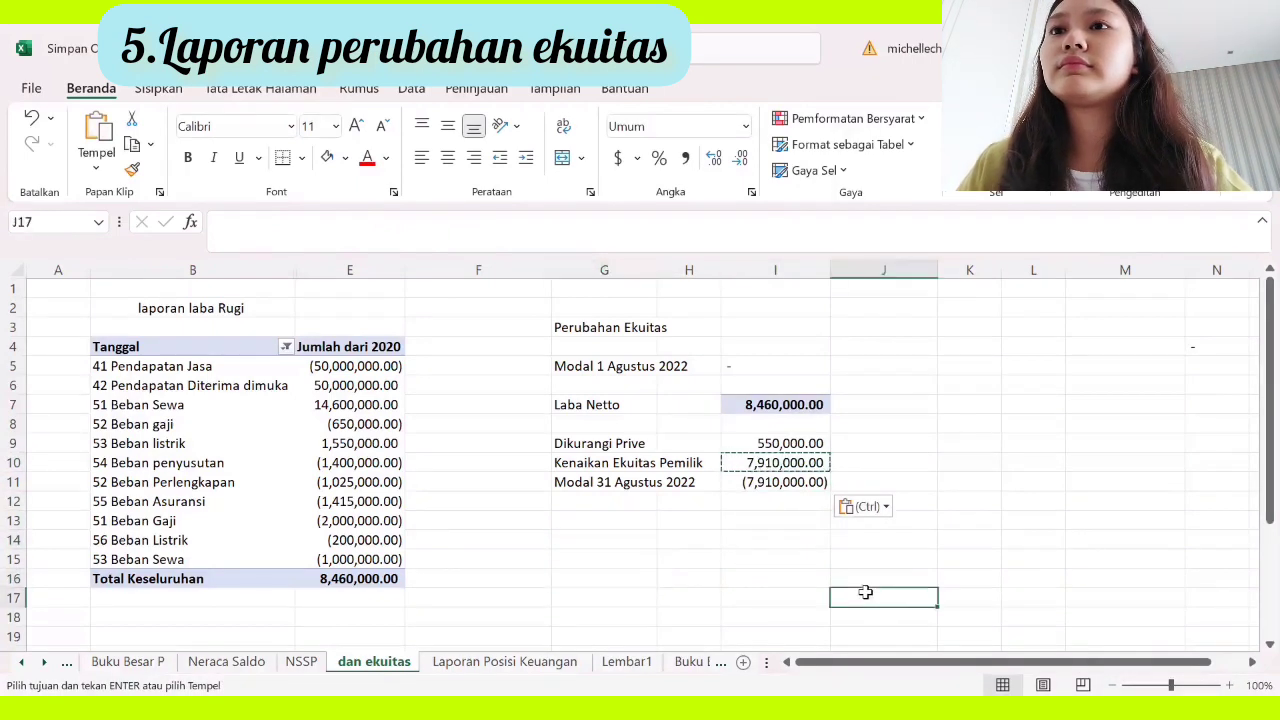
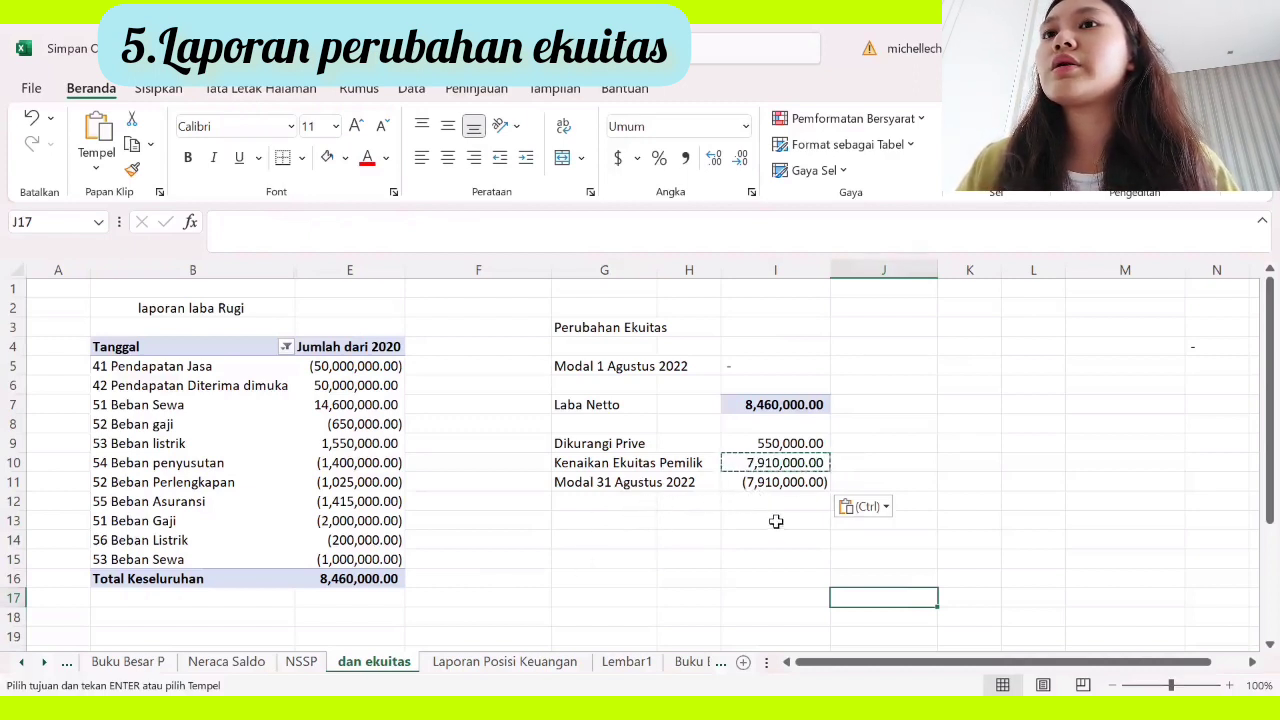
{"action": "left_click", "coordinate": [774, 519]}
{"action": "left_click", "coordinate": [661, 515]}
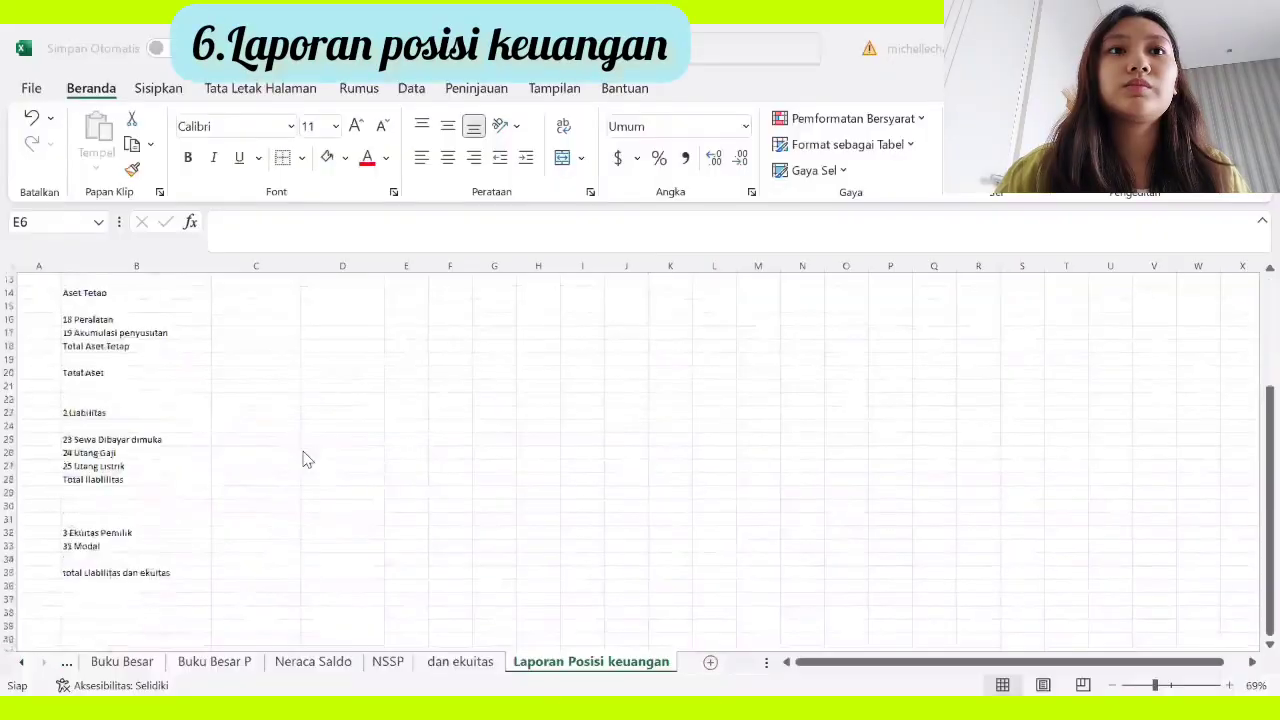
Step: Copy the 11 Kas account cell D3 from the jurnal sheet into C7:C10 and C16:C17 of the Laporan Posisi keuangan sheet
{"action": "scroll", "coordinate": [303, 457], "scroll_direction": "down", "scroll_amount": 2}
{"action": "scroll", "coordinate": [148, 390], "scroll_direction": "up", "scroll_amount": 6}
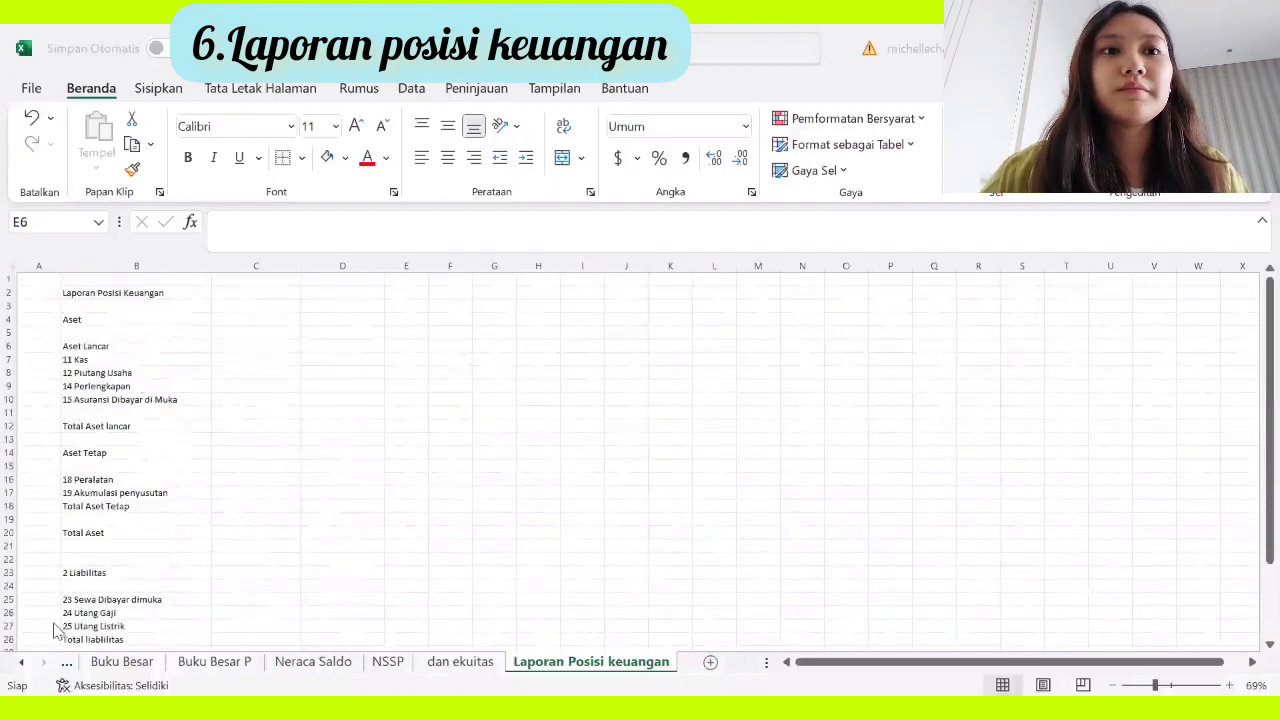
{"action": "left_click", "coordinate": [18, 668]}
{"action": "left_click", "coordinate": [248, 661]}
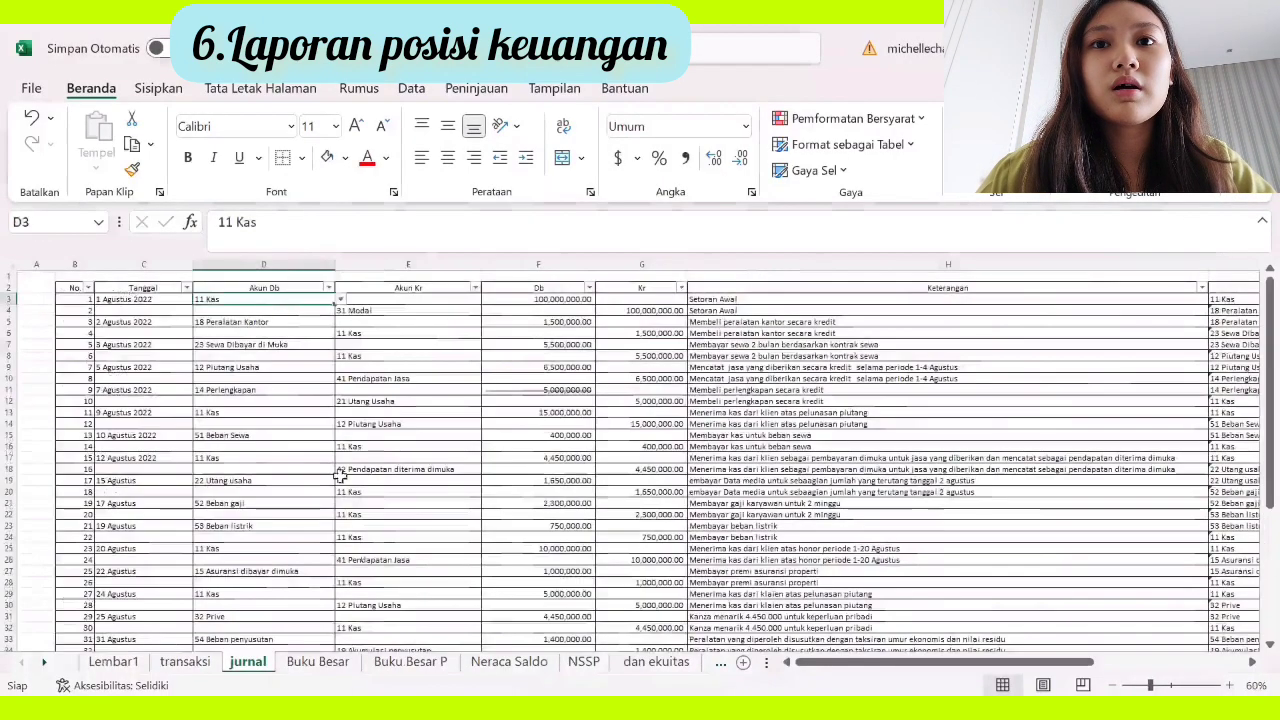
{"action": "key", "text": "ctrl+c"}
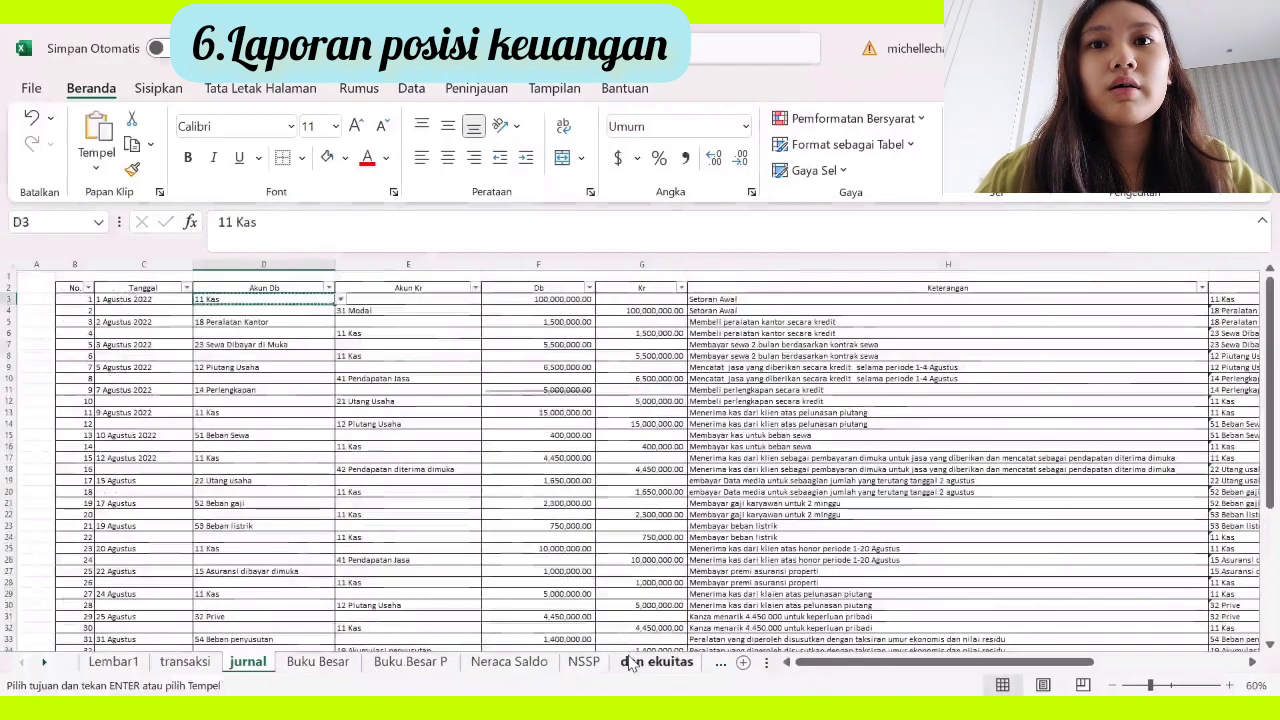
{"action": "left_click", "coordinate": [720, 661]}
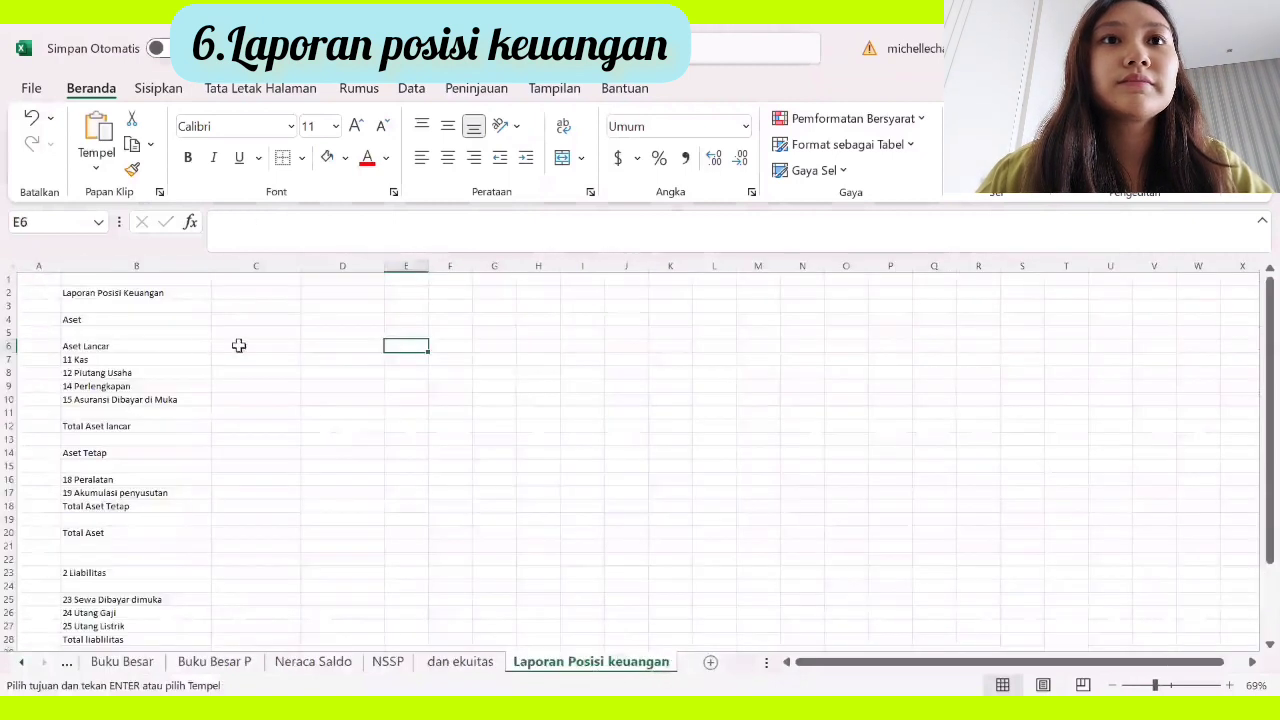
{"action": "left_click_drag", "start_coordinate": [257, 361], "coordinate": [265, 392]}
{"action": "key", "text": "ctrl+v"}
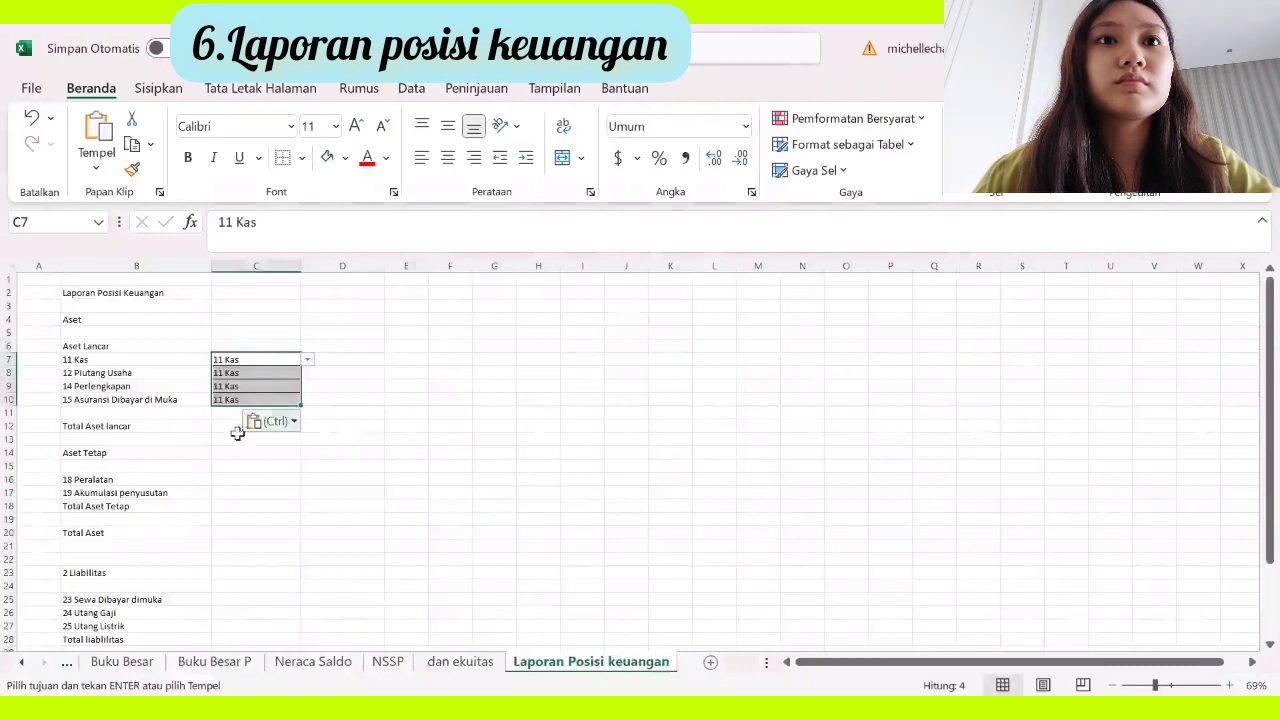
{"action": "left_click_drag", "start_coordinate": [233, 477], "coordinate": [240, 488]}
{"action": "key", "text": "ctrl+v"}
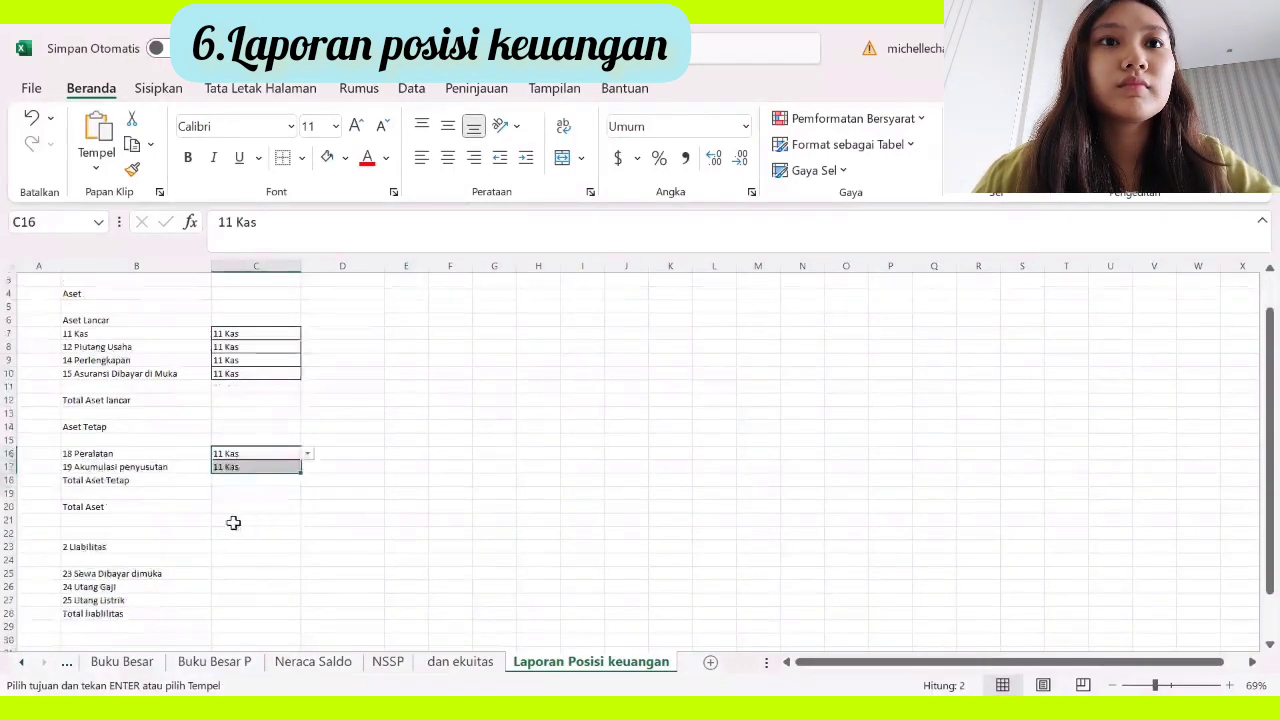
{"action": "scroll", "coordinate": [230, 520], "scroll_direction": "down", "scroll_amount": 2}
{"action": "left_click_drag", "start_coordinate": [229, 522], "coordinate": [231, 557]}
{"action": "left_click", "coordinate": [231, 557]}
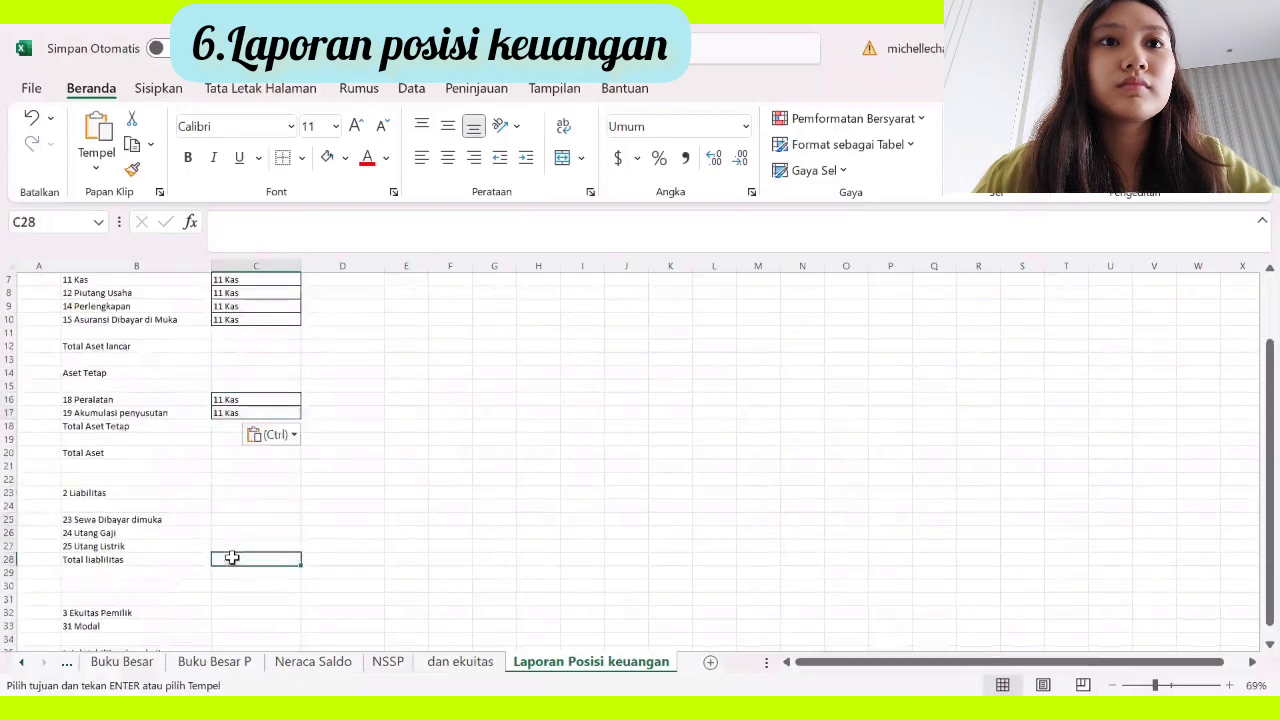
{"action": "left_click_drag", "start_coordinate": [247, 520], "coordinate": [258, 540]}
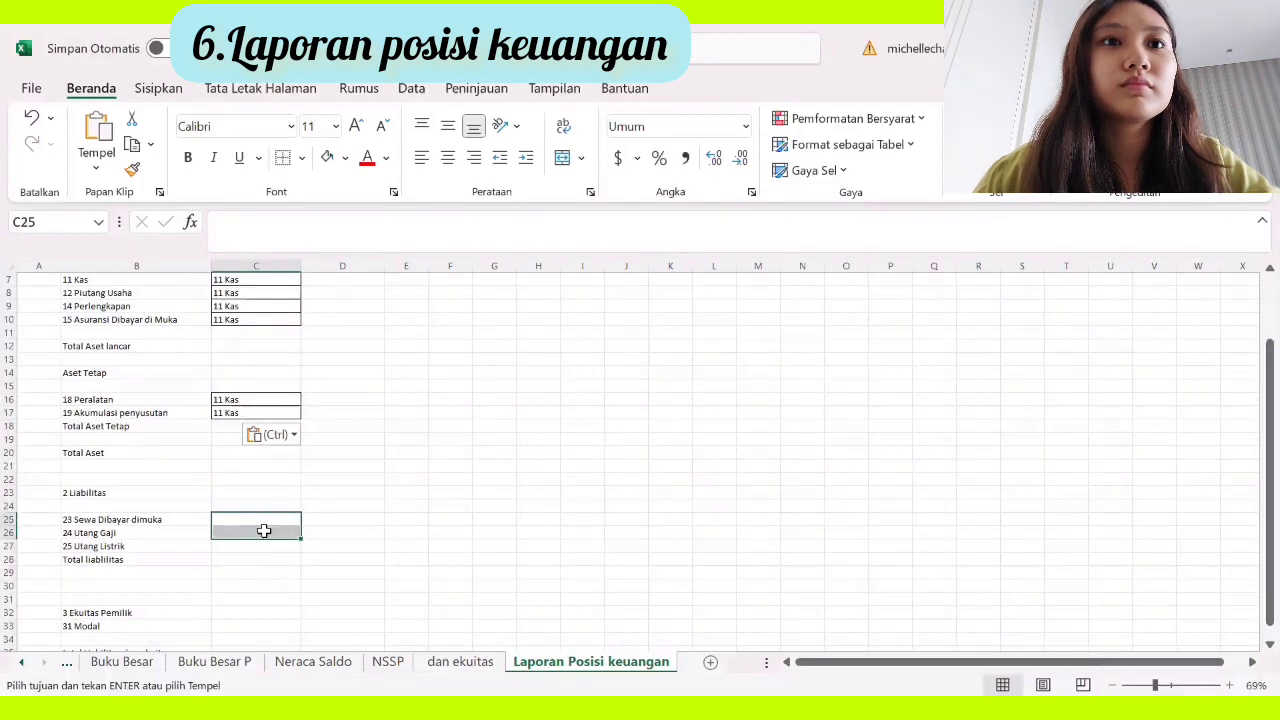
{"action": "left_click", "coordinate": [264, 583]}
{"action": "left_click_drag", "start_coordinate": [263, 519], "coordinate": [263, 544]}
{"action": "left_click_drag", "start_coordinate": [264, 546], "coordinate": [267, 530]}
{"action": "left_click", "coordinate": [272, 517]}
{"action": "left_click", "coordinate": [275, 545]}
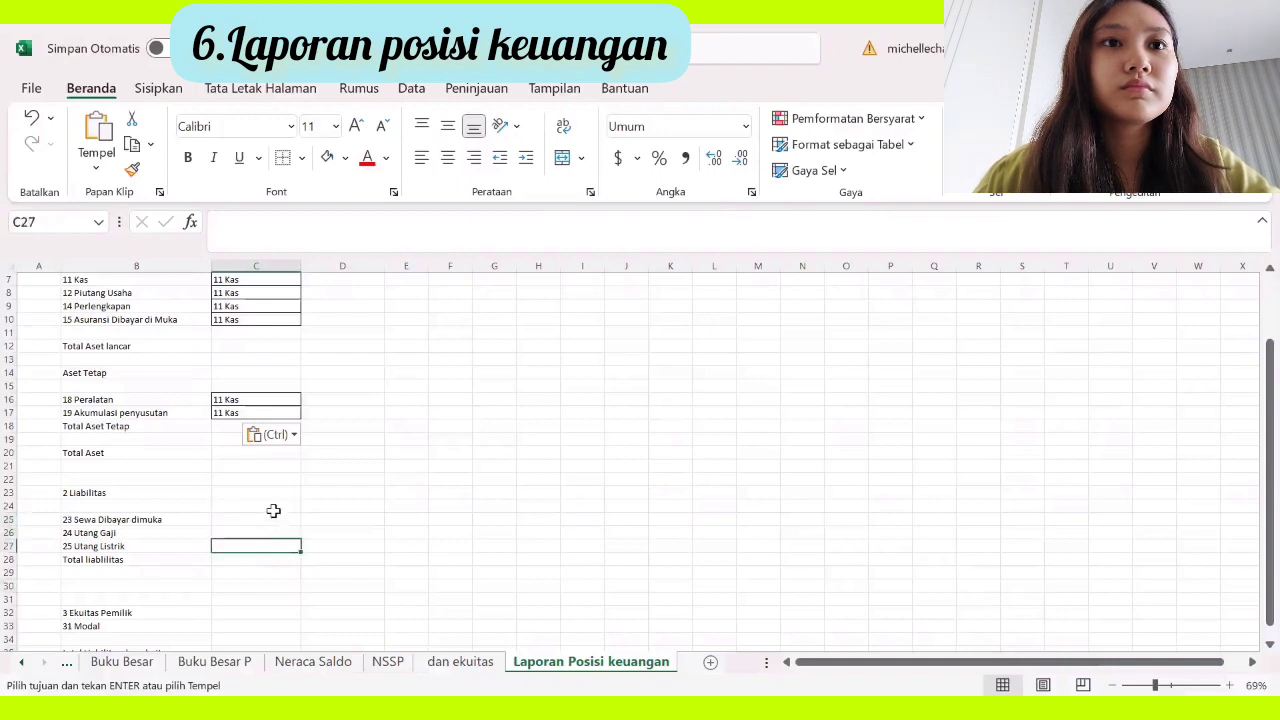
{"action": "left_click_drag", "start_coordinate": [273, 508], "coordinate": [275, 543]}
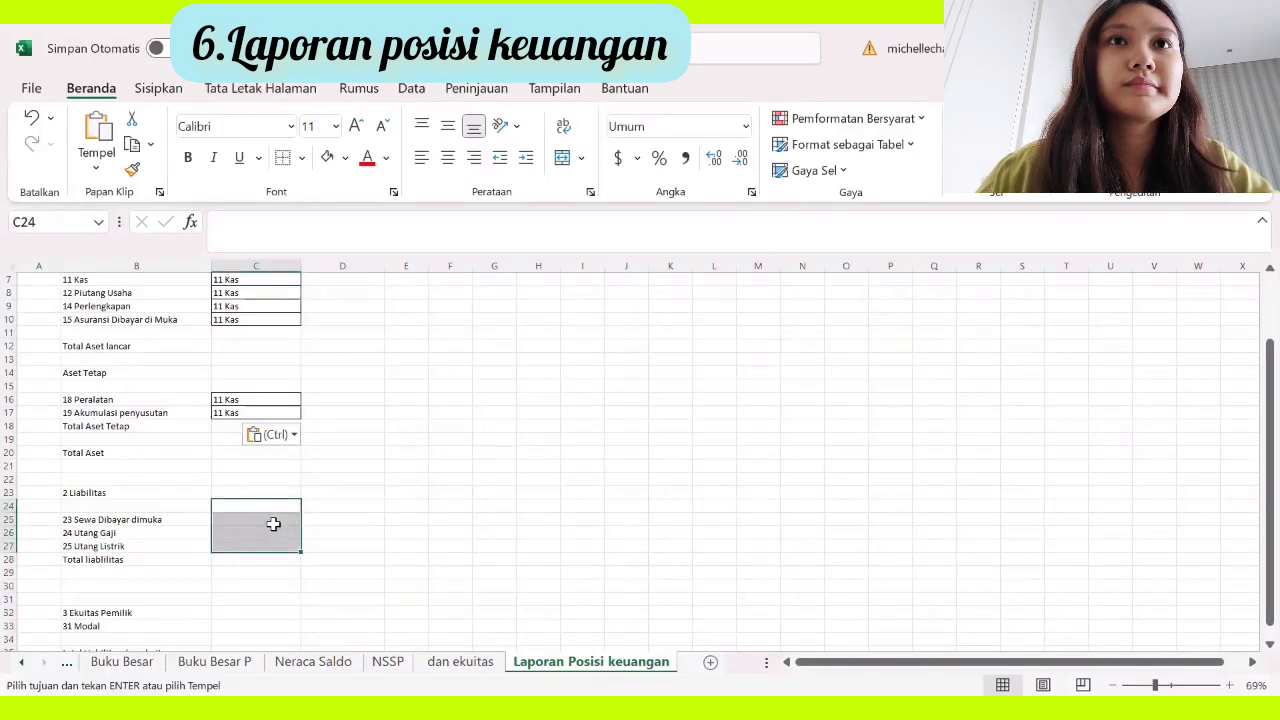
{"action": "right_click", "coordinate": [273, 524]}
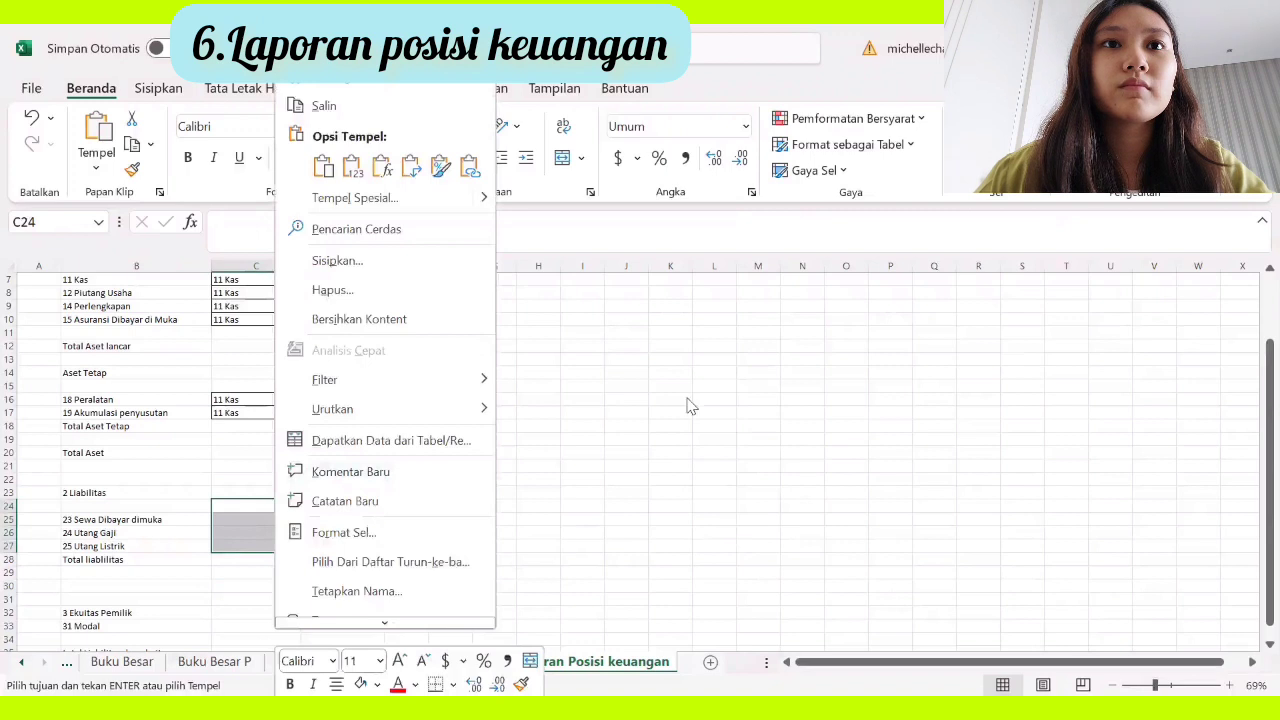
{"action": "left_click", "coordinate": [256, 559]}
Step: Copy the 11 Kas cell C17 into the liabilities cells C24:C27
{"action": "left_click", "coordinate": [256, 412]}
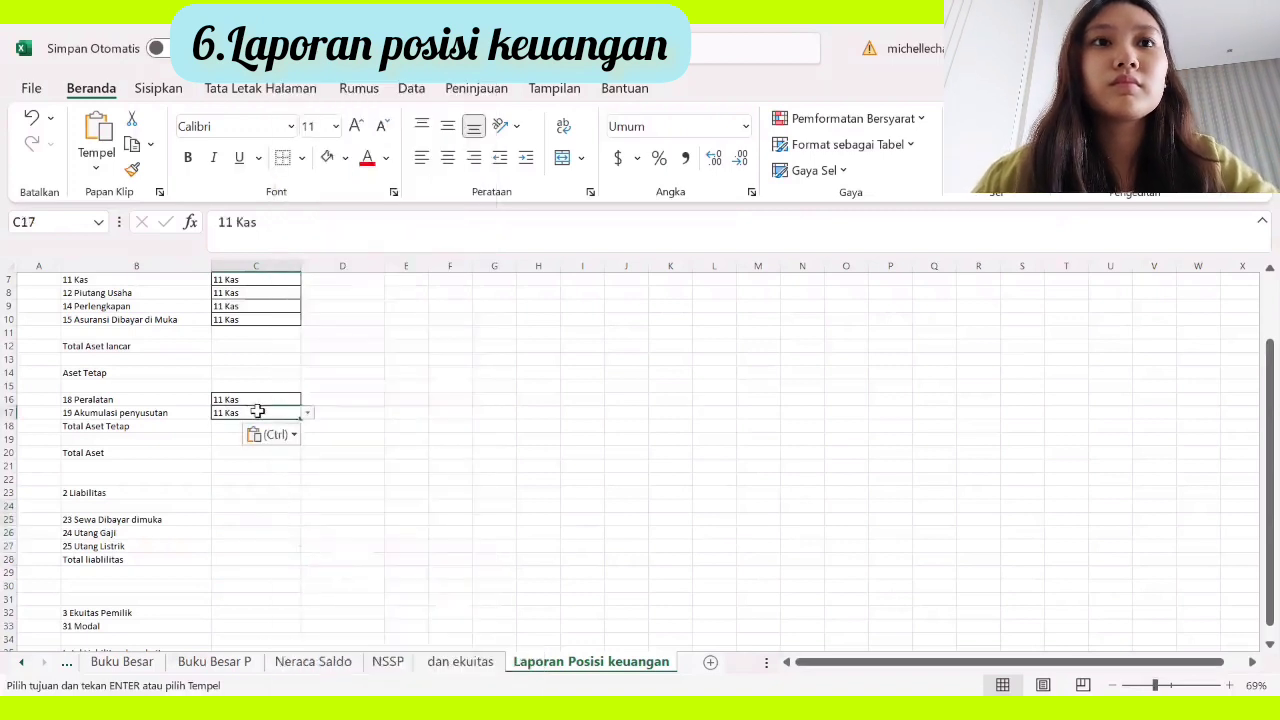
{"action": "left_click", "coordinate": [258, 507]}
{"action": "left_click_drag", "start_coordinate": [264, 525], "coordinate": [282, 546]}
{"action": "key", "text": "ctrl+v"}
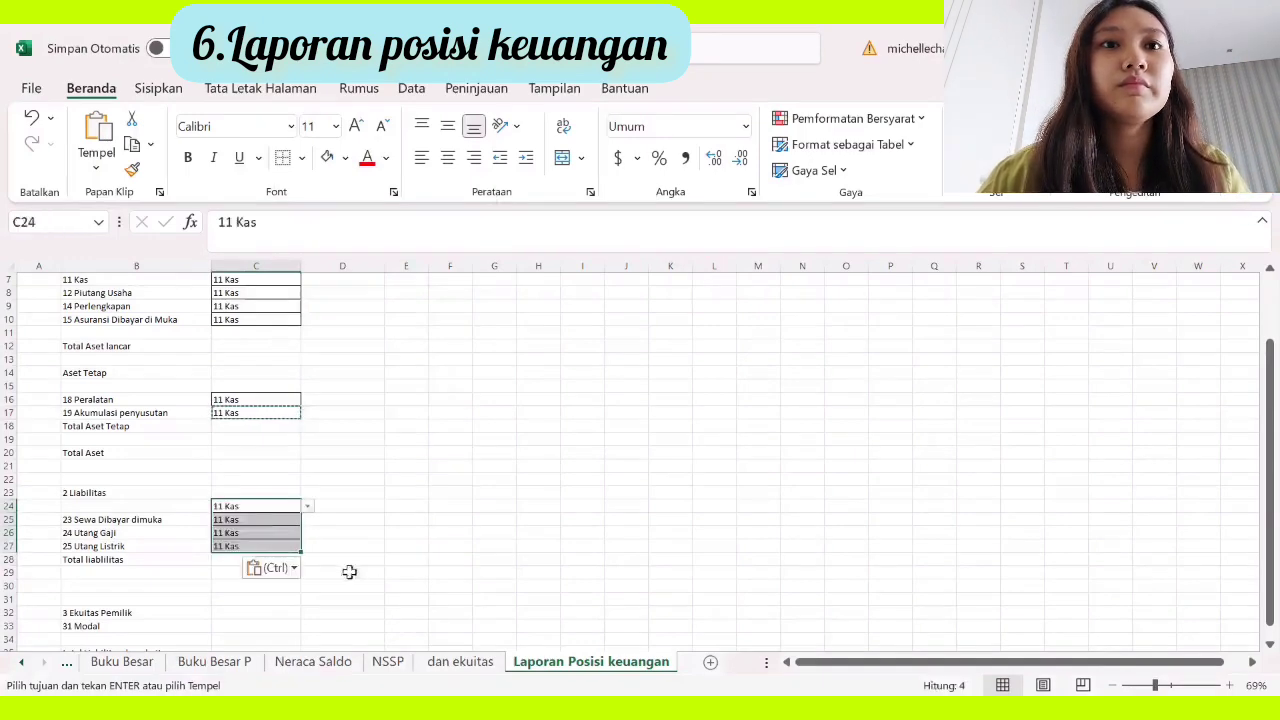
Step: Paste the copied 11 Kas cell into C33 beside 31 Modal
{"action": "left_click", "coordinate": [400, 598]}
{"action": "scroll", "coordinate": [220, 585], "scroll_direction": "down", "scroll_amount": 2}
{"action": "left_click", "coordinate": [260, 545]}
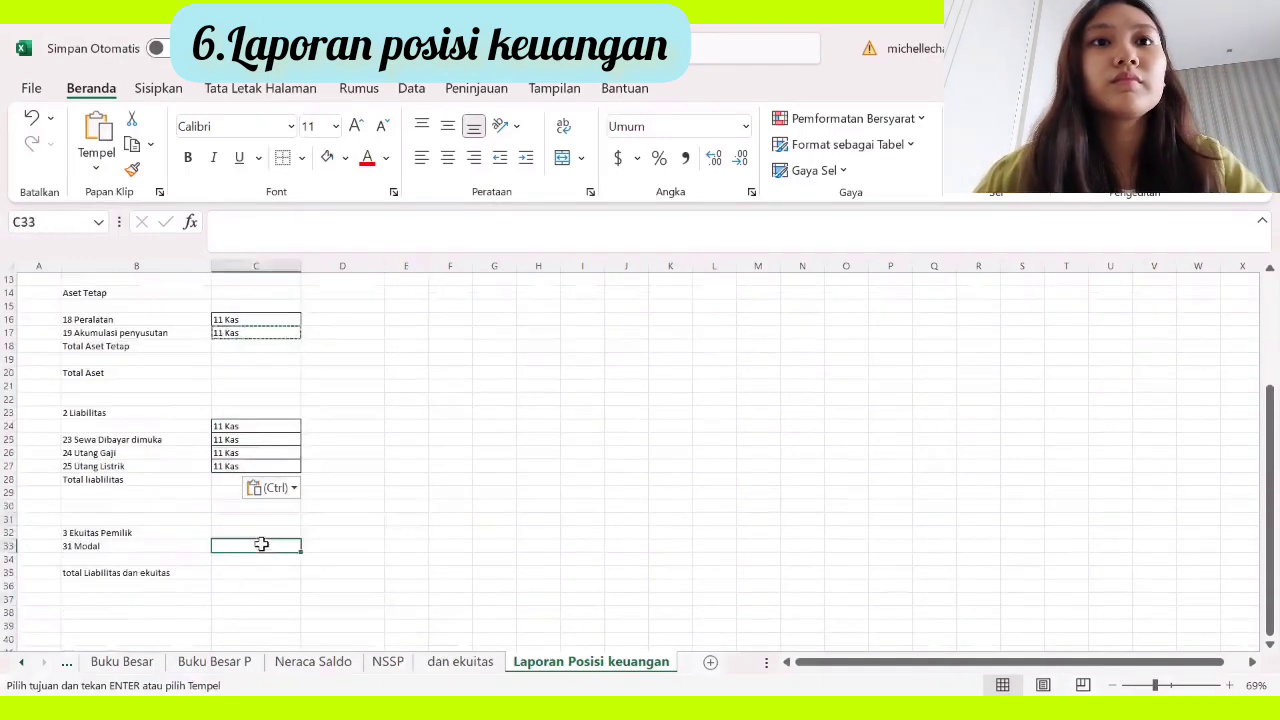
{"action": "left_click", "coordinate": [440, 546]}
Step: Choose 12 Piutang Usaha as the account in C8 and 14 Perlengkapan in C9
{"action": "scroll", "coordinate": [401, 456], "scroll_direction": "up", "scroll_amount": 4}
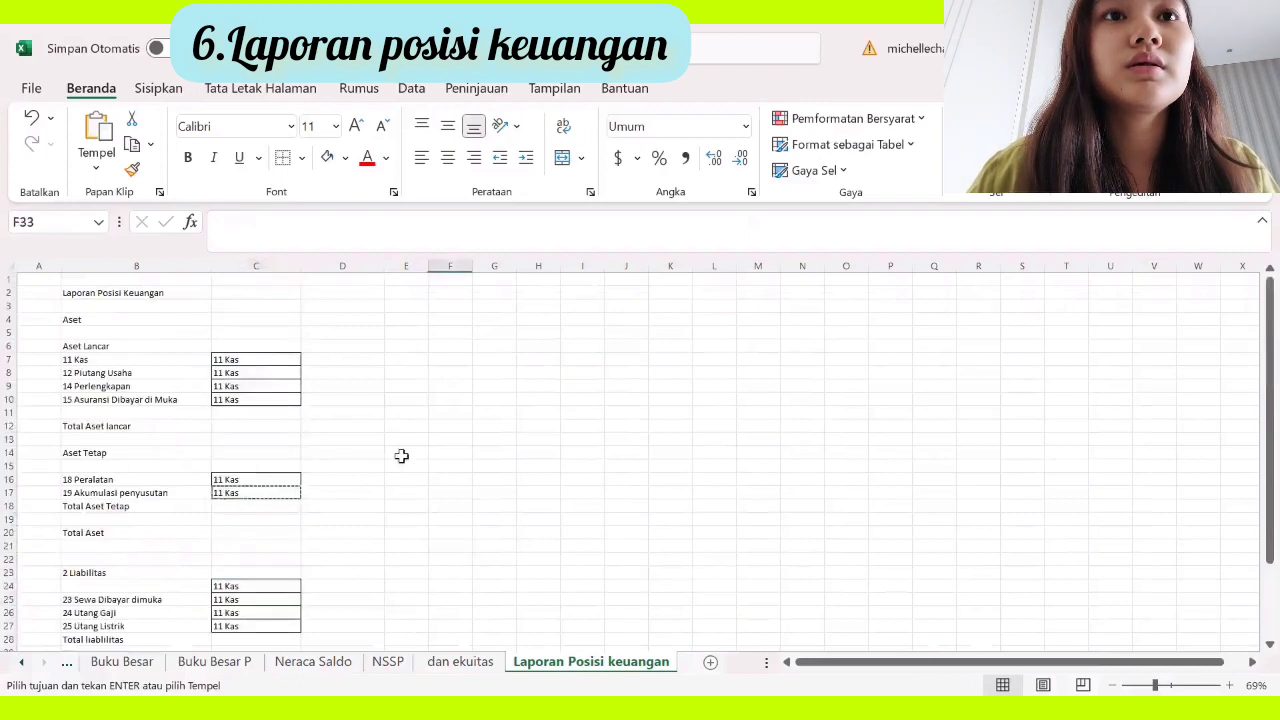
{"action": "left_click", "coordinate": [270, 377]}
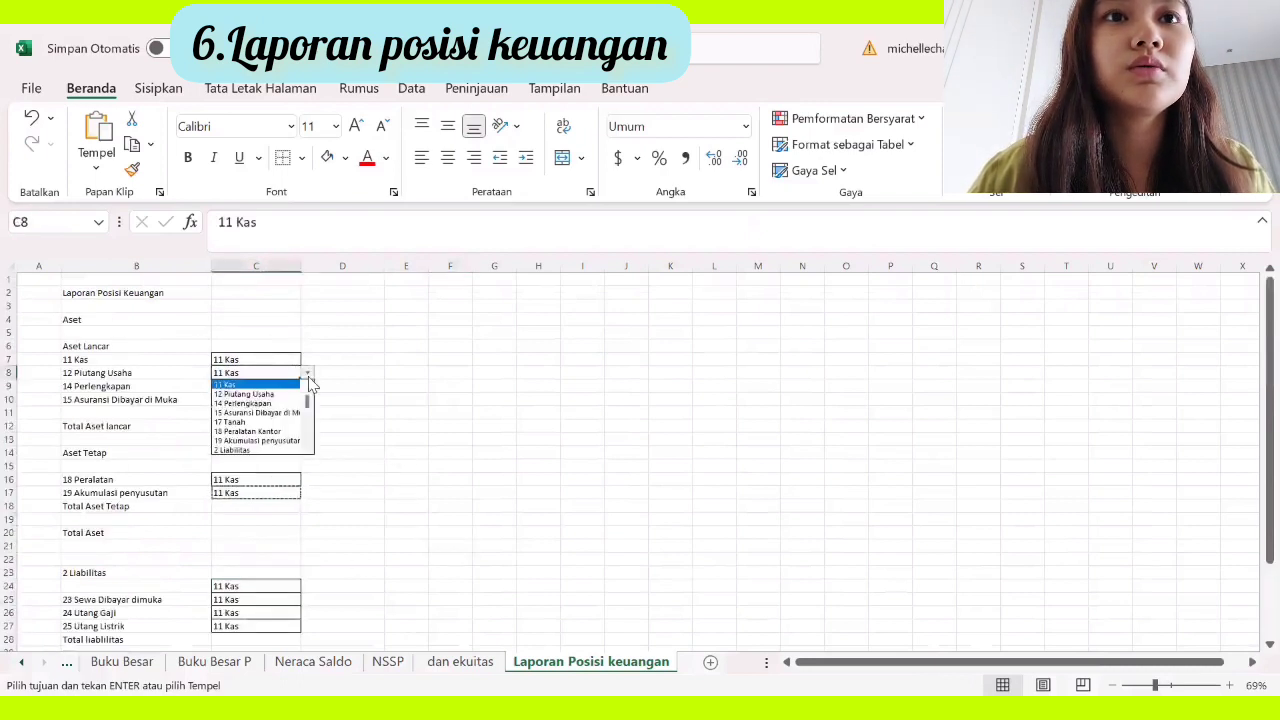
{"action": "left_click", "coordinate": [285, 393]}
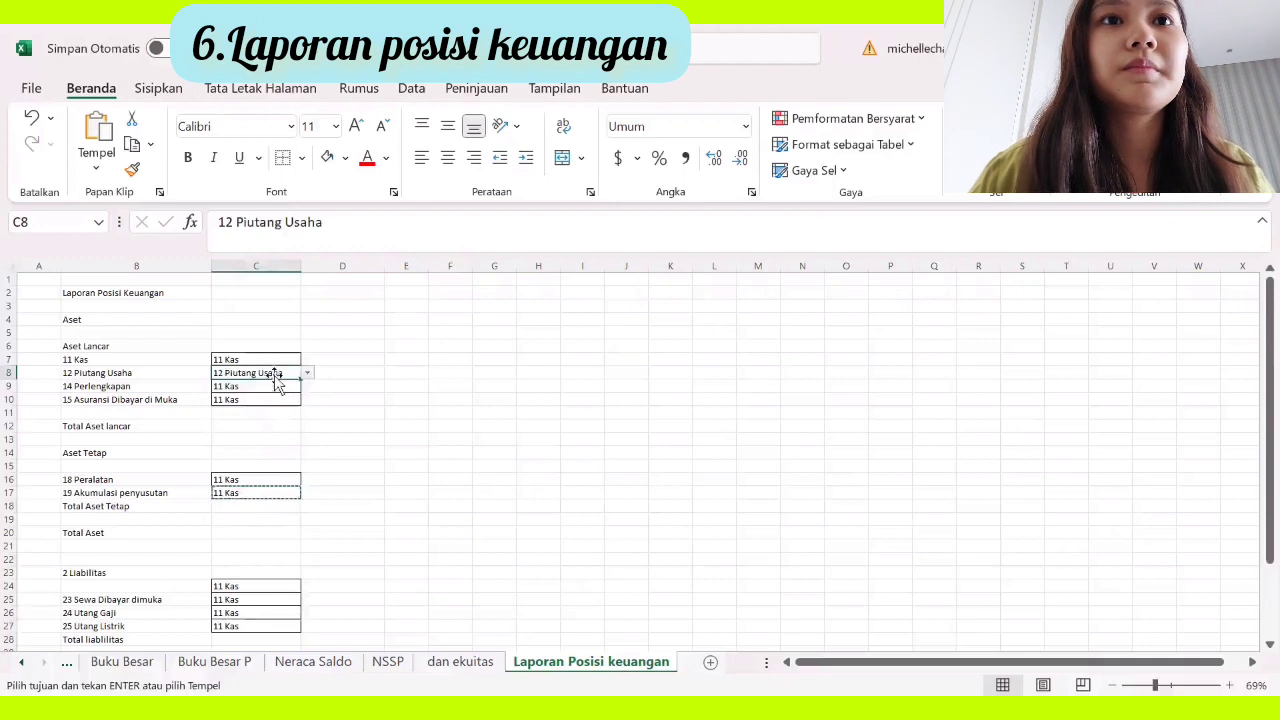
{"action": "left_click", "coordinate": [288, 387]}
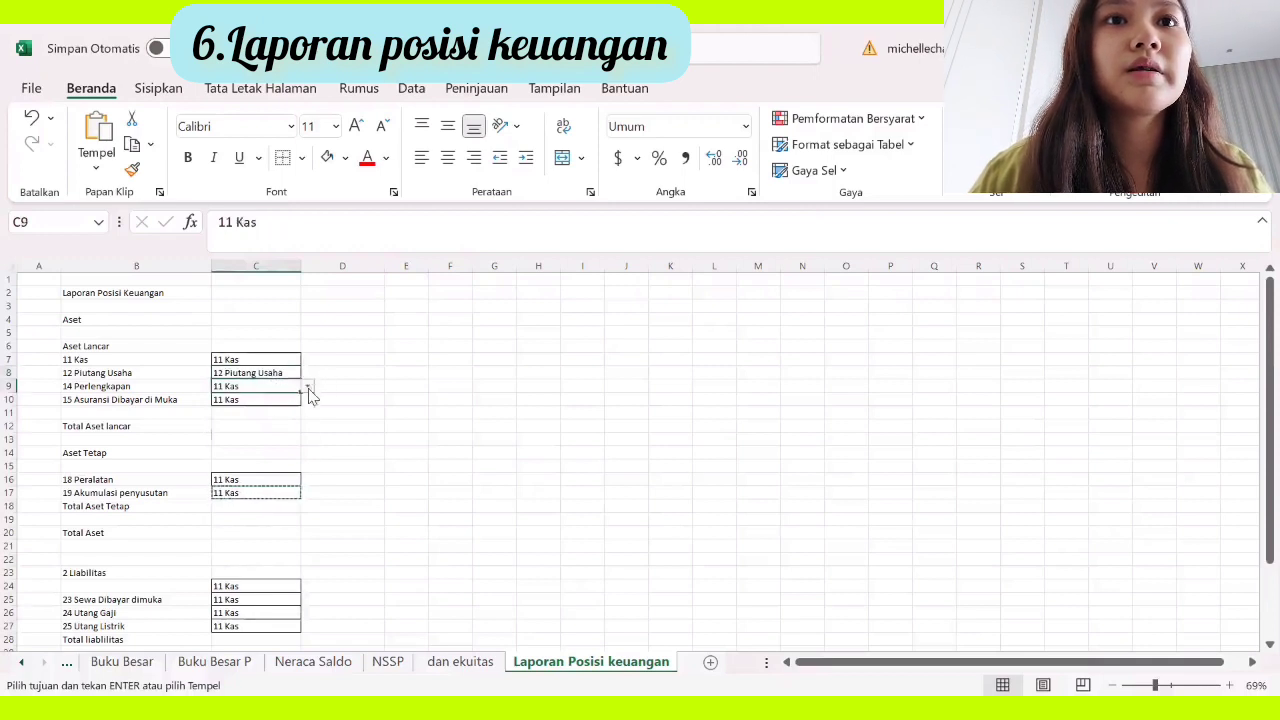
{"action": "left_click", "coordinate": [308, 388]}
{"action": "left_click", "coordinate": [265, 410]}
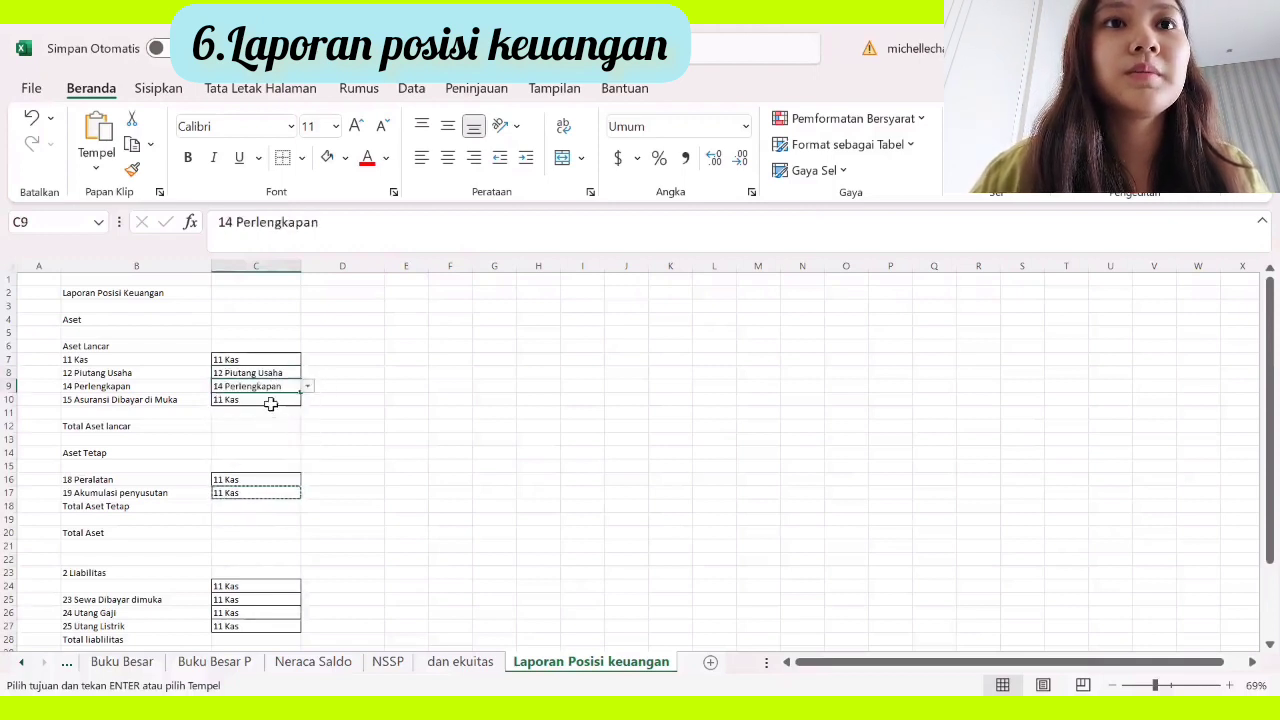
Step: Choose 15 Asuransi Dibayar di Muka as the account in C10 and widen column C to fit it
{"action": "left_click", "coordinate": [270, 403]}
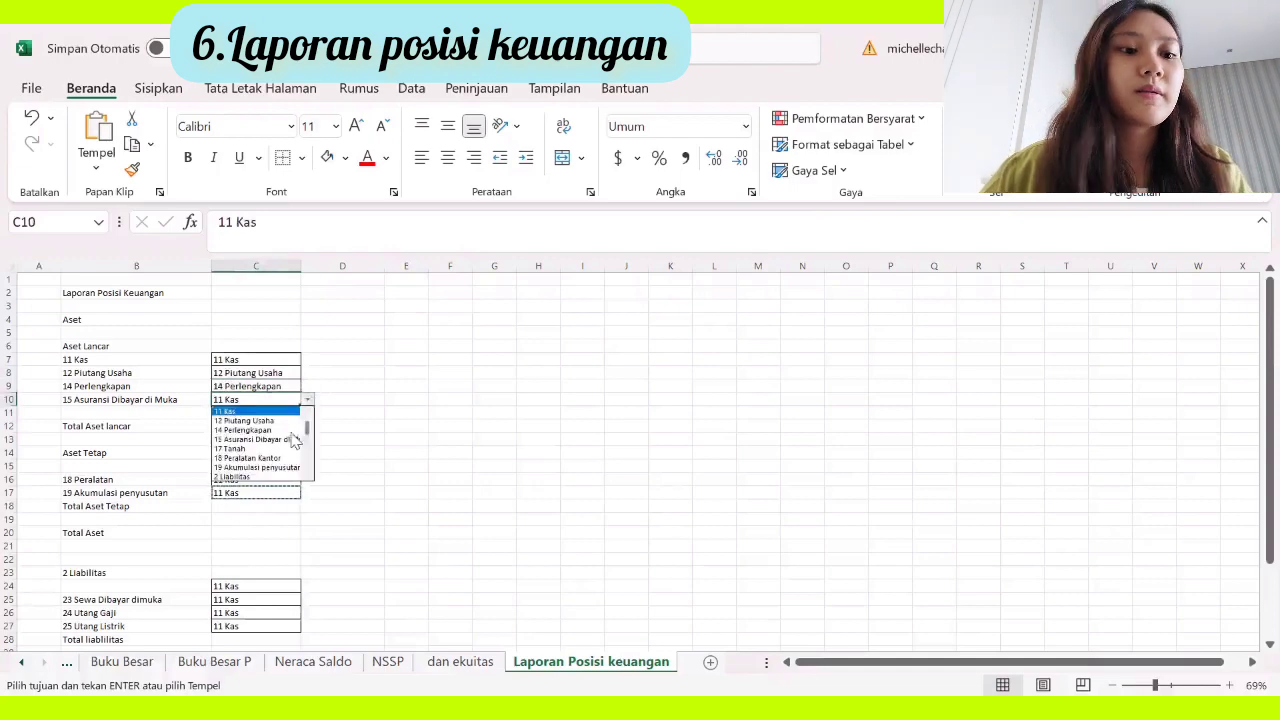
{"action": "left_click", "coordinate": [290, 443]}
{"action": "scroll", "coordinate": [294, 440], "scroll_direction": "down", "scroll_amount": 2}
{"action": "scroll", "coordinate": [294, 420], "scroll_direction": "up", "scroll_amount": 1}
{"action": "left_click_drag", "start_coordinate": [296, 264], "coordinate": [363, 306]}
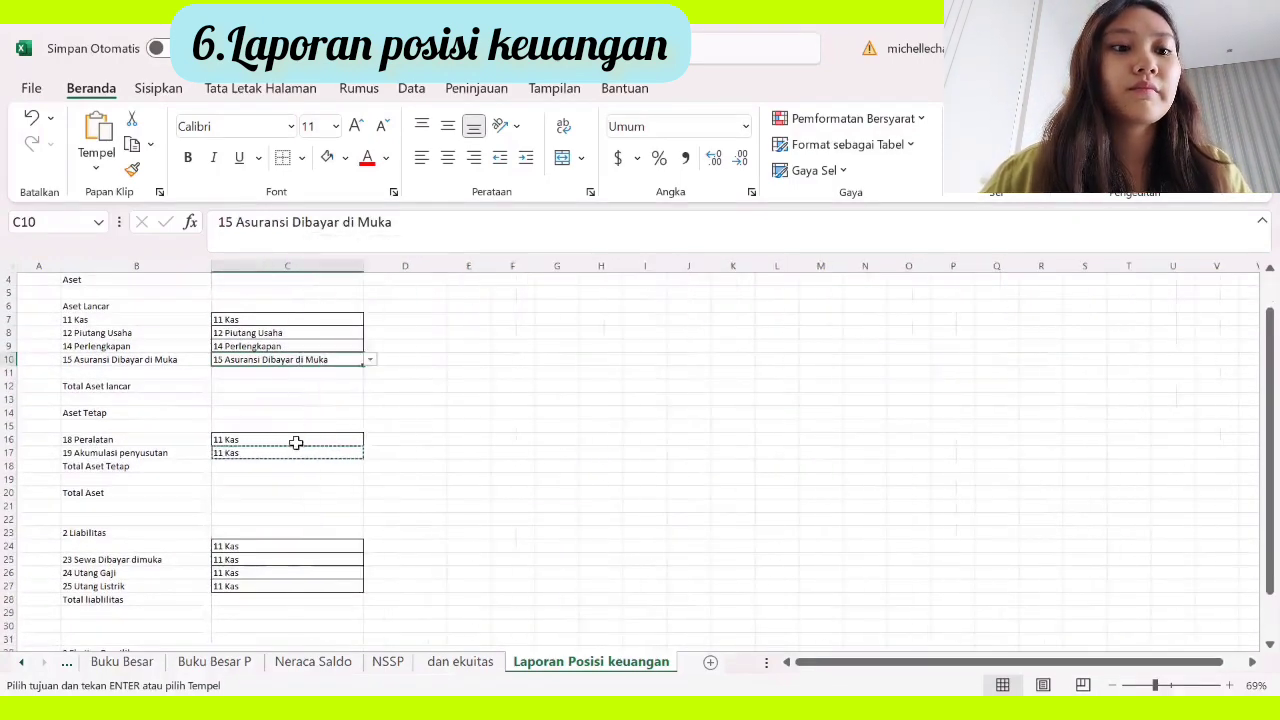
Step: Choose 18 Peralatan Kantor as the account in C16 under Aset Tetap
{"action": "left_click", "coordinate": [296, 441]}
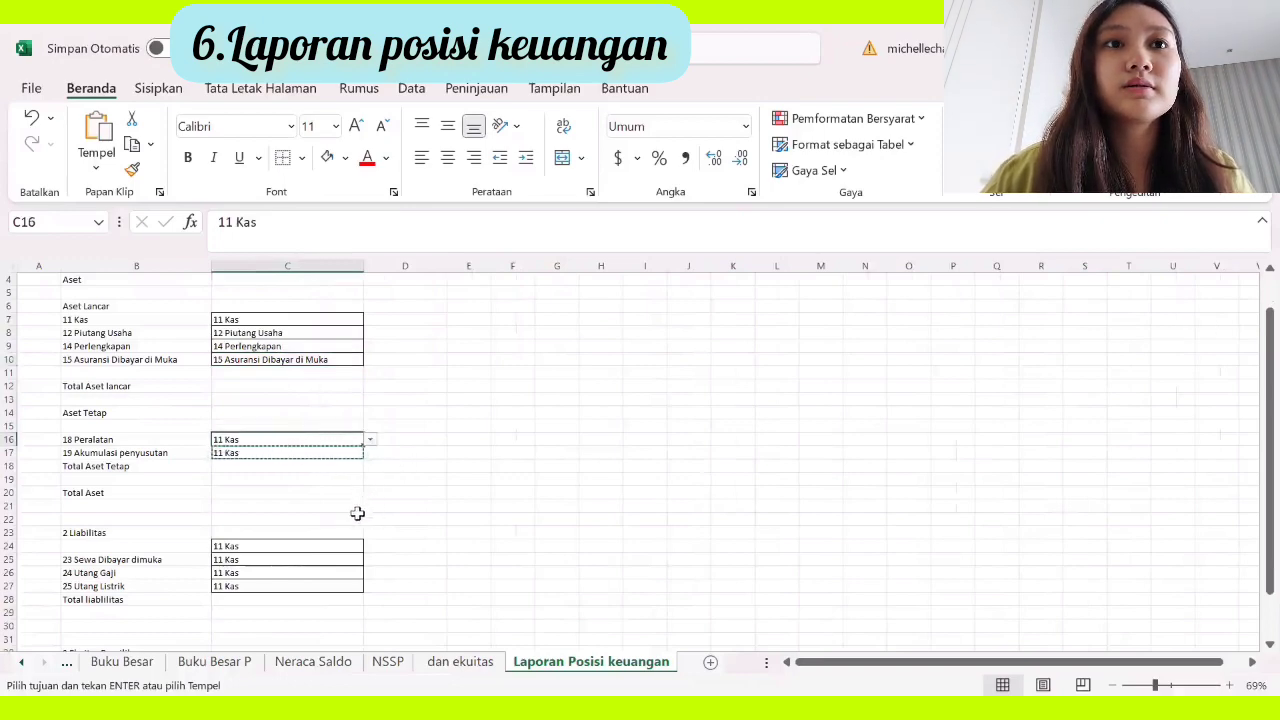
{"action": "left_click", "coordinate": [378, 438]}
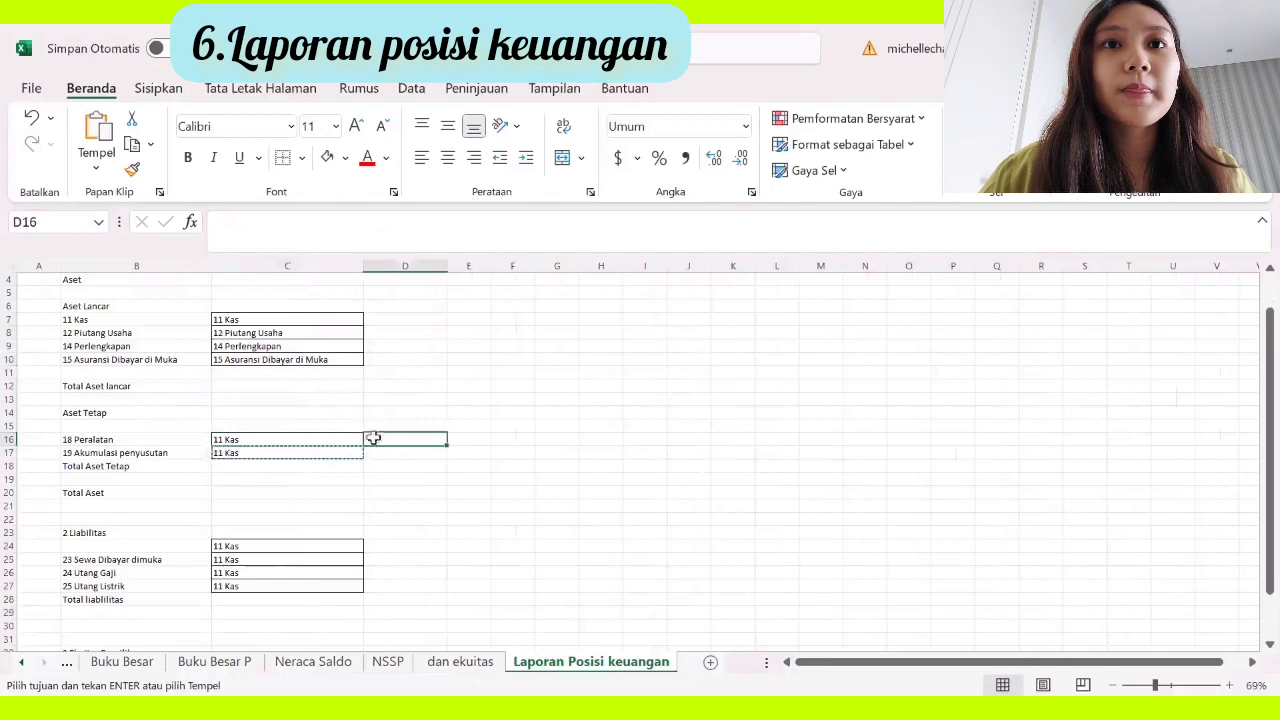
{"action": "left_click", "coordinate": [346, 439]}
{"action": "left_click", "coordinate": [370, 440]}
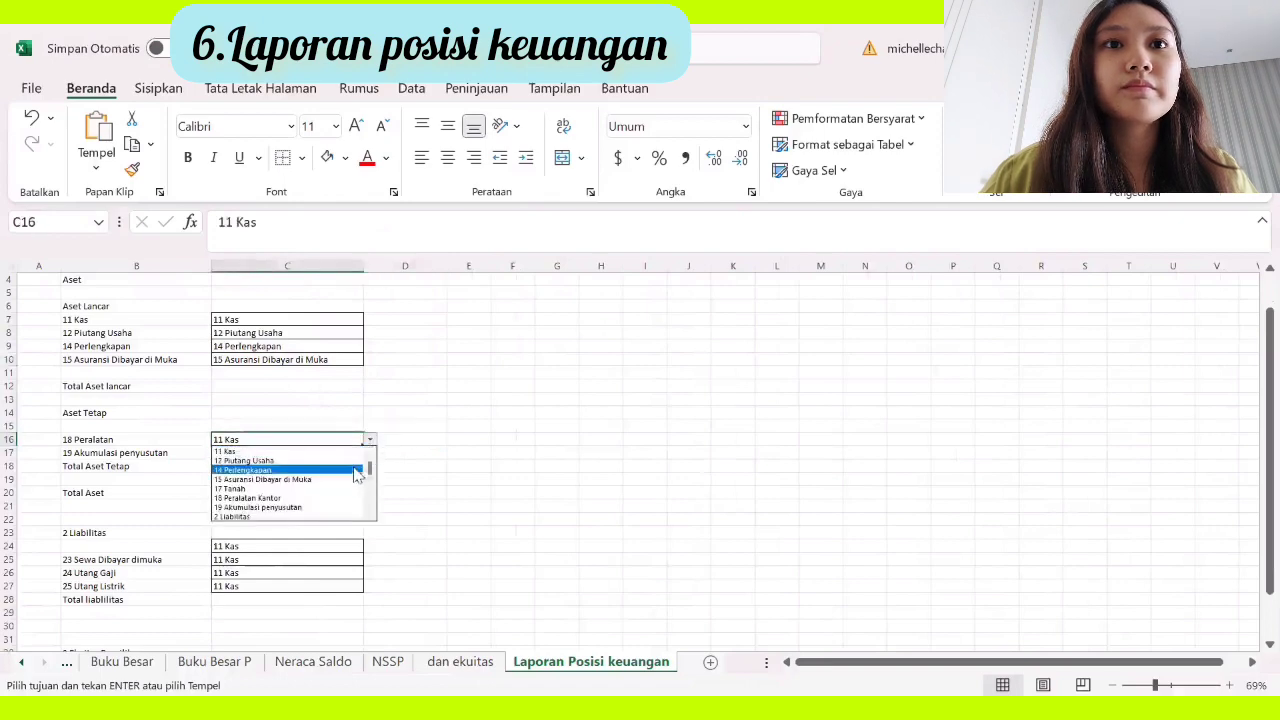
{"action": "left_click", "coordinate": [334, 499]}
Step: Choose 19 Akumulasi penyusutan as the account in C17
{"action": "left_click", "coordinate": [330, 452]}
{"action": "left_click", "coordinate": [374, 464]}
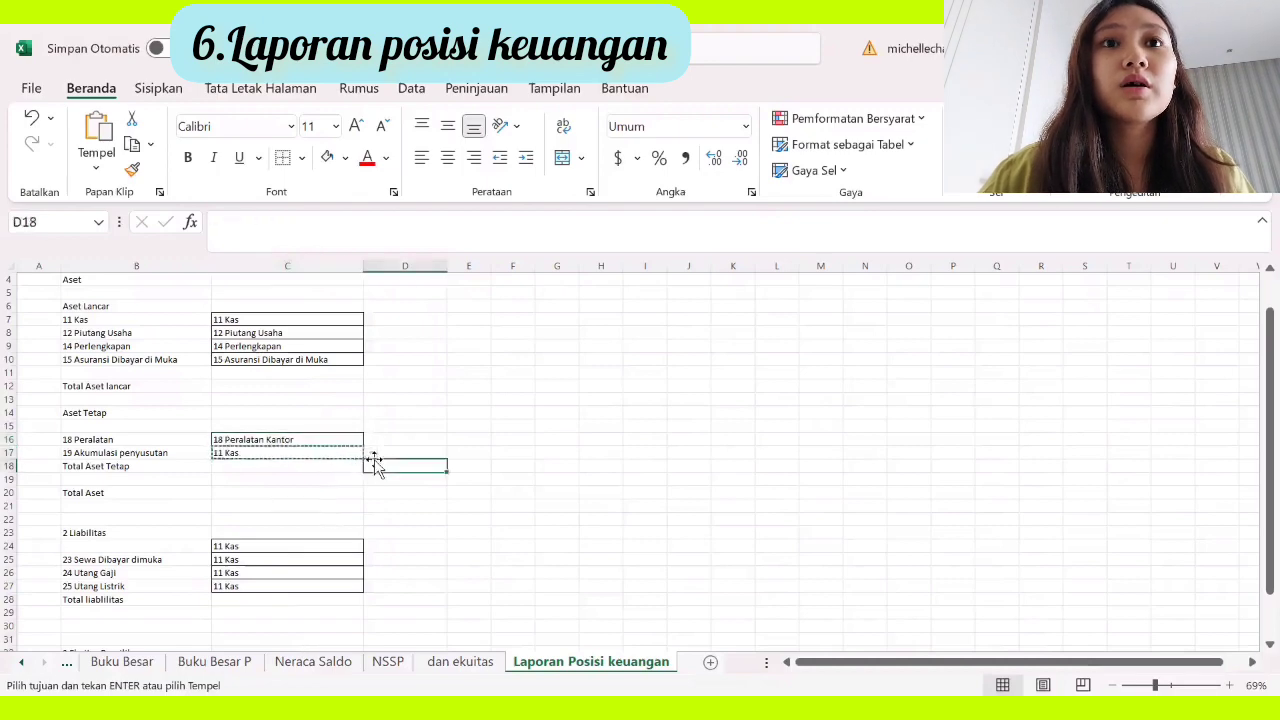
{"action": "left_click", "coordinate": [352, 453]}
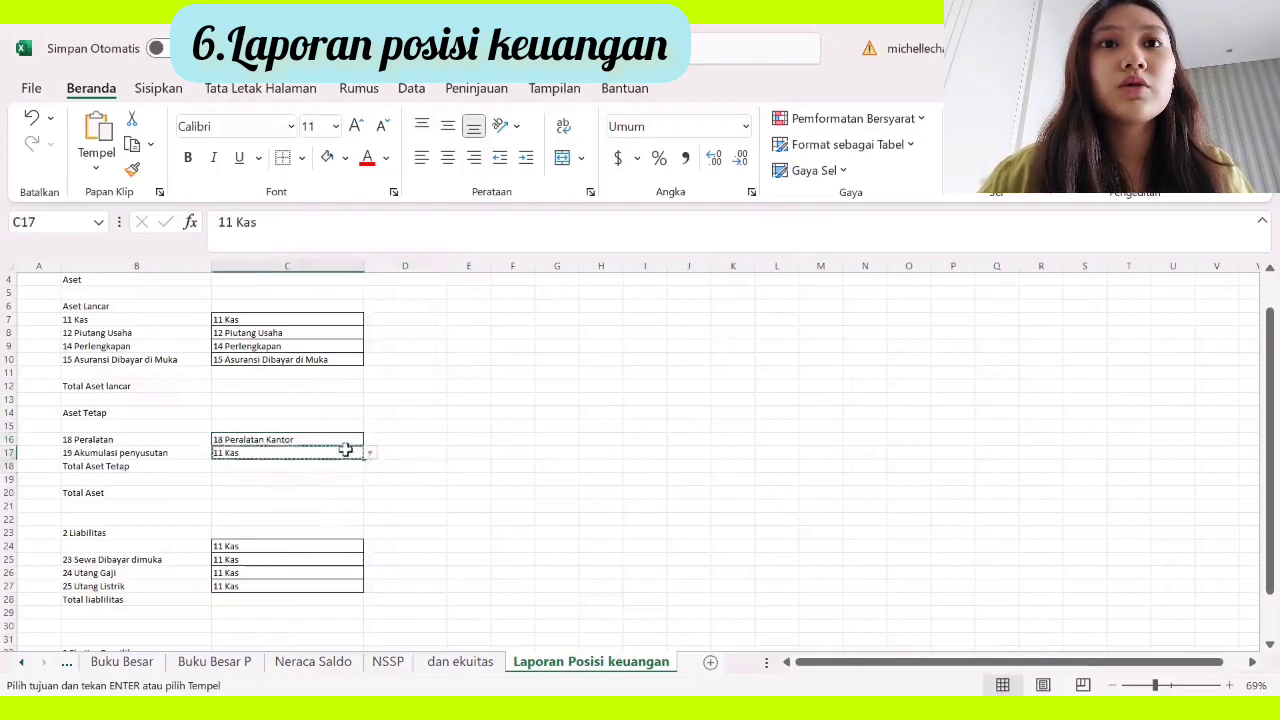
{"action": "left_click", "coordinate": [370, 453]}
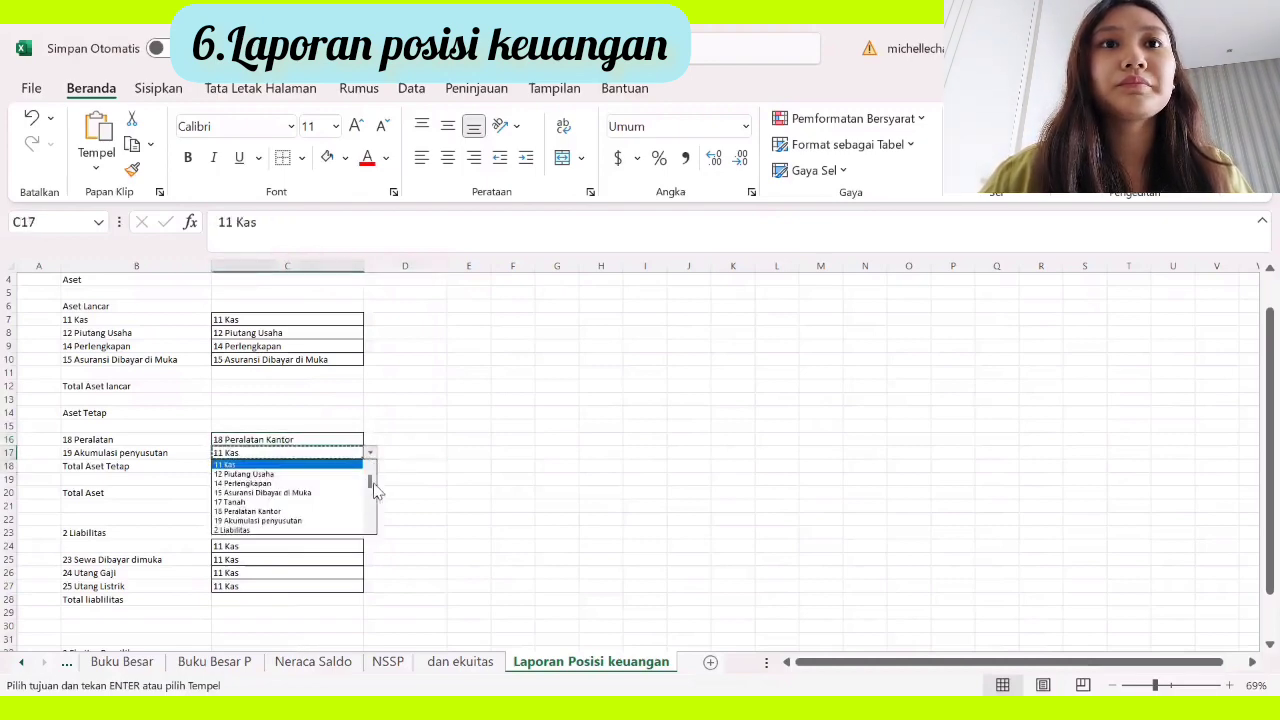
{"action": "left_click", "coordinate": [357, 520]}
Step: Choose 21 Utang Usaha as the account in C24 under 2 Liabilitas
{"action": "scroll", "coordinate": [334, 500], "scroll_direction": "down", "scroll_amount": 1}
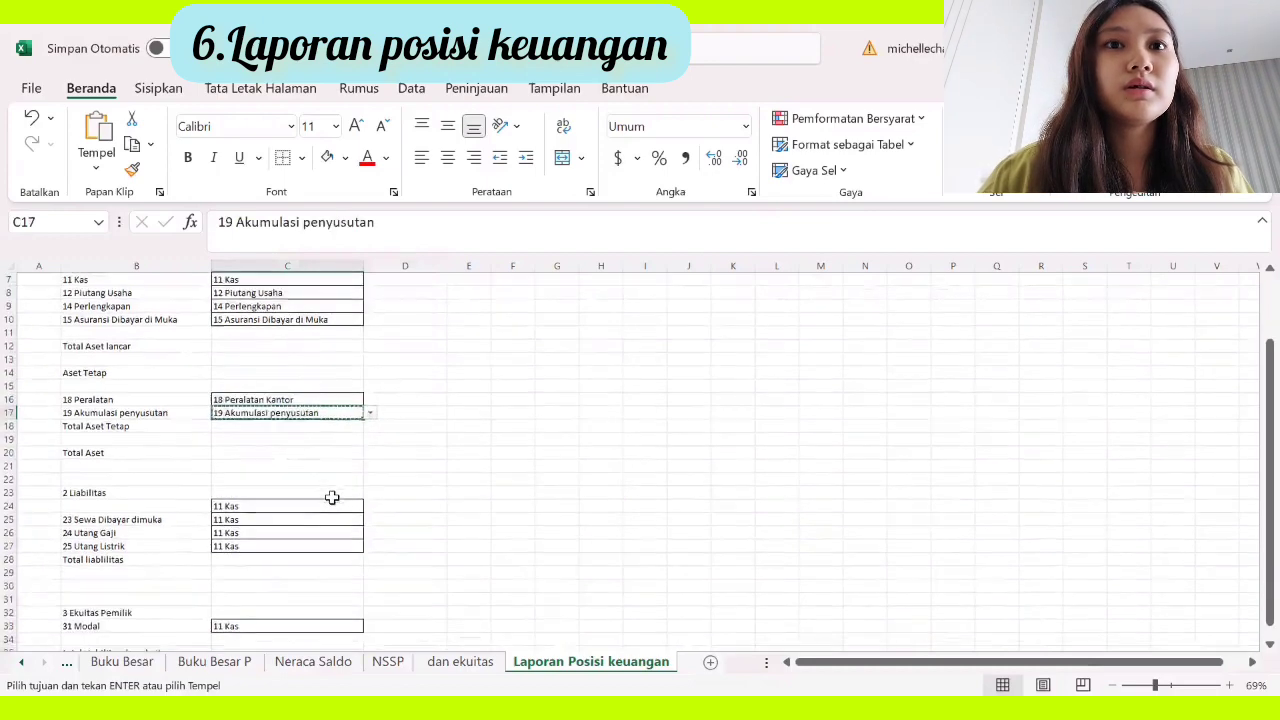
{"action": "left_click", "coordinate": [330, 505]}
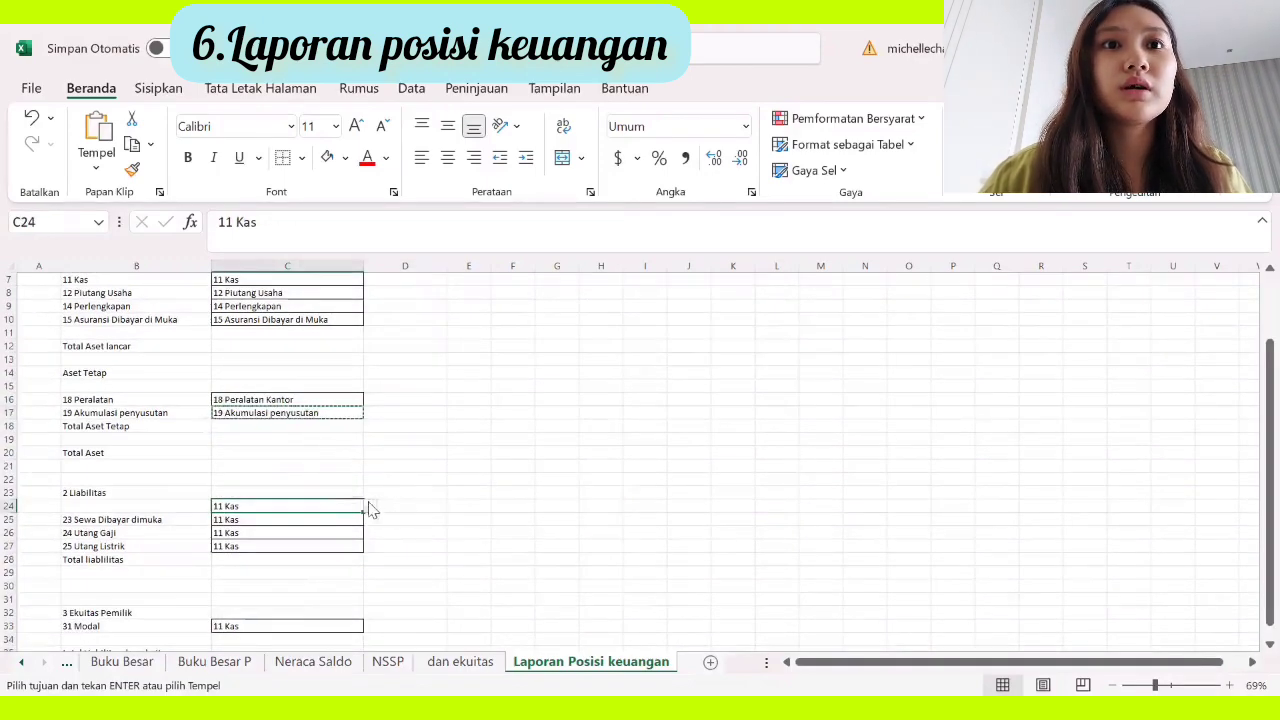
{"action": "left_click", "coordinate": [370, 507]}
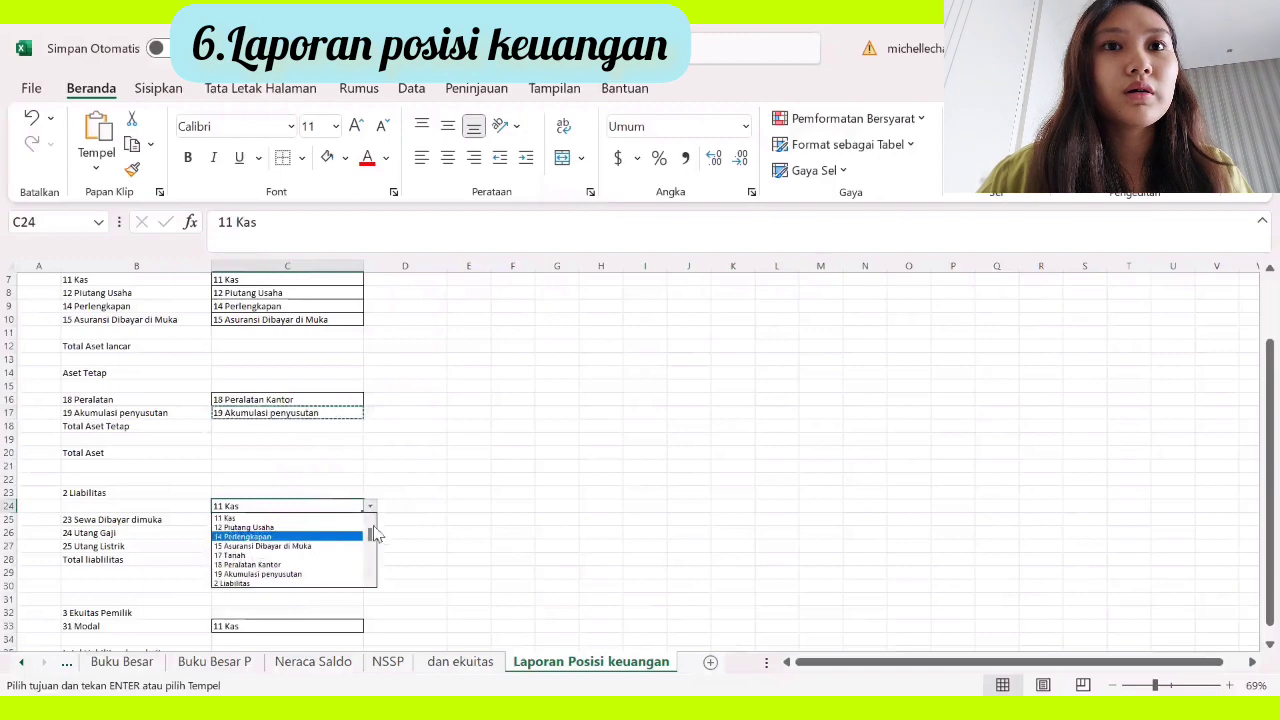
{"action": "mouse_move", "coordinate": [371, 536]}
{"action": "left_mouse_down"}
{"action": "mouse_move", "coordinate": [369, 566]}
{"action": "mouse_move", "coordinate": [371, 551]}
{"action": "left_mouse_up"}
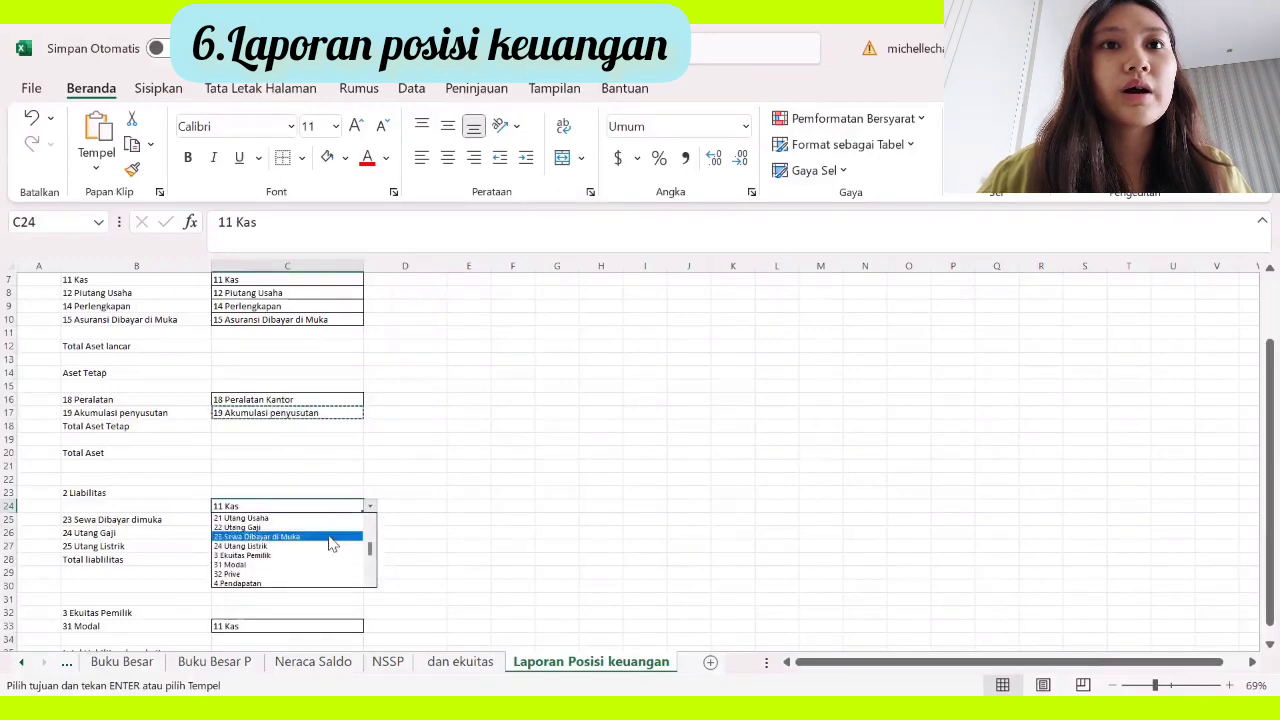
{"action": "left_click", "coordinate": [328, 518]}
Step: Choose 22 Utang Gaji as the account in C25
{"action": "left_click", "coordinate": [330, 520]}
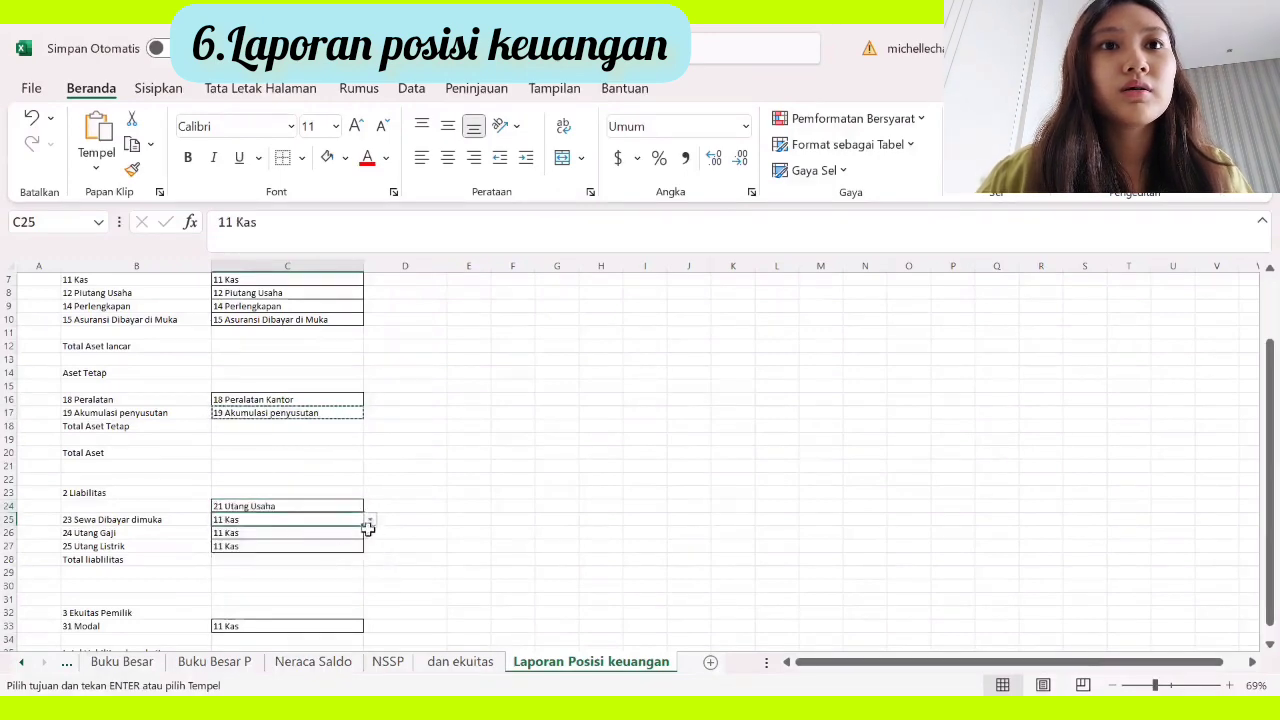
{"action": "left_click", "coordinate": [370, 523]}
{"action": "scroll", "coordinate": [375, 555], "scroll_direction": "up", "scroll_amount": 1}
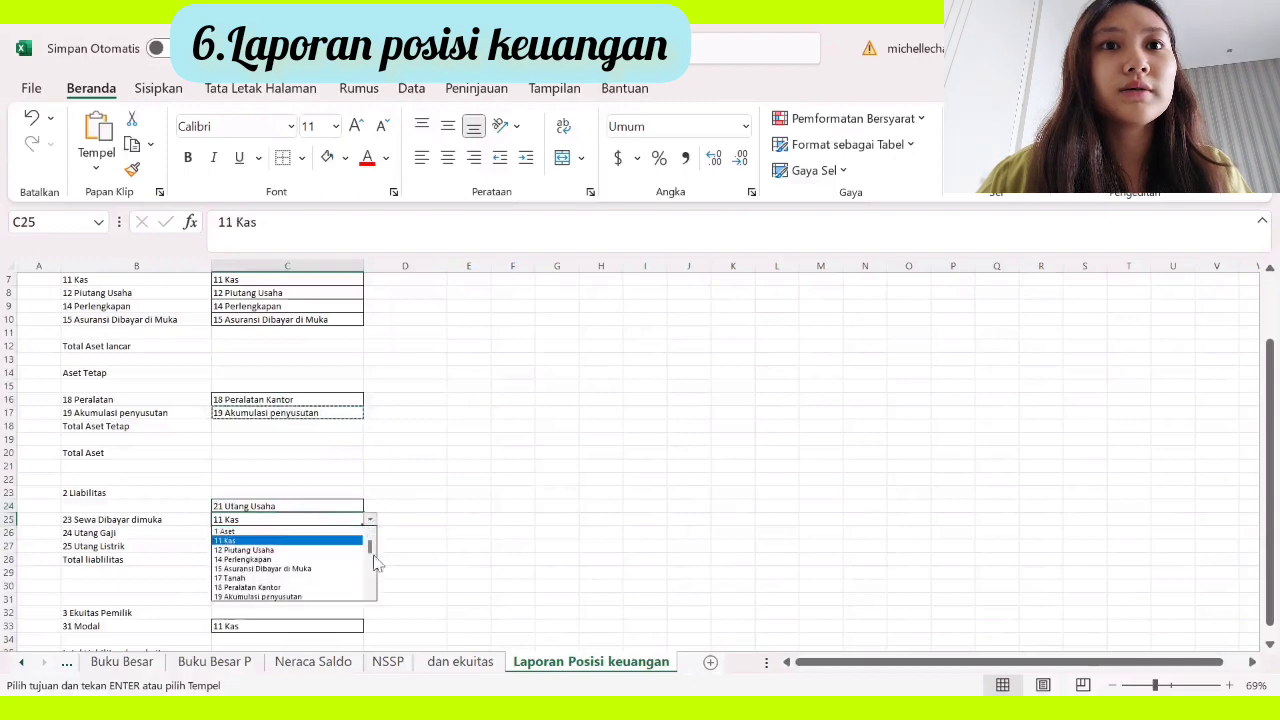
{"action": "left_click_drag", "start_coordinate": [372, 557], "coordinate": [372, 584]}
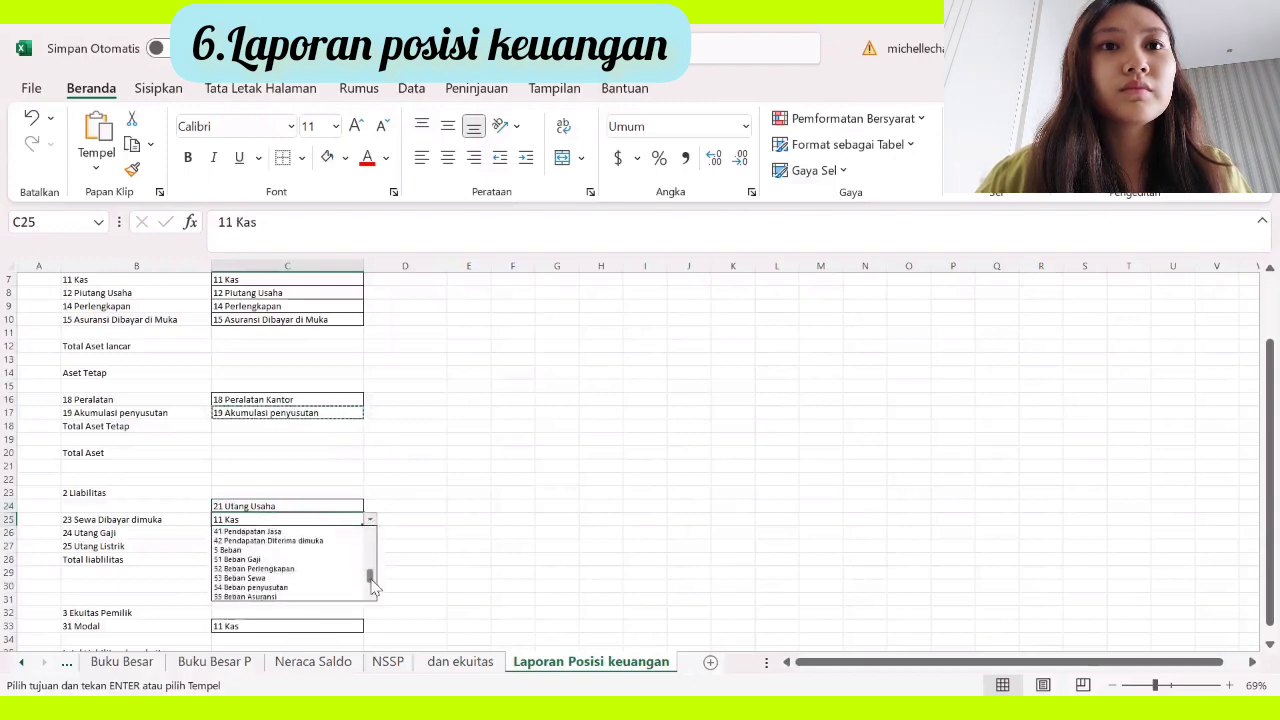
{"action": "scroll", "coordinate": [372, 586], "scroll_direction": "up", "scroll_amount": 1}
{"action": "scroll", "coordinate": [372, 575], "scroll_direction": "up", "scroll_amount": 3}
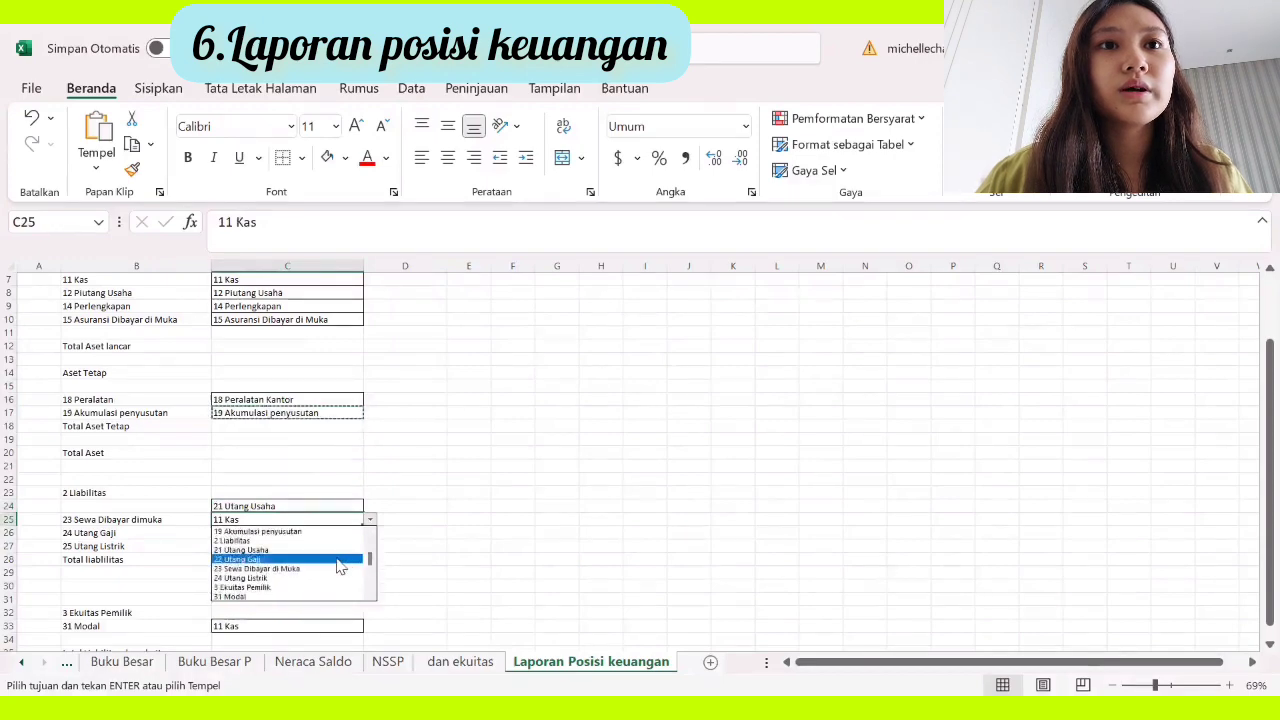
{"action": "left_click", "coordinate": [340, 559]}
{"action": "left_click", "coordinate": [352, 533]}
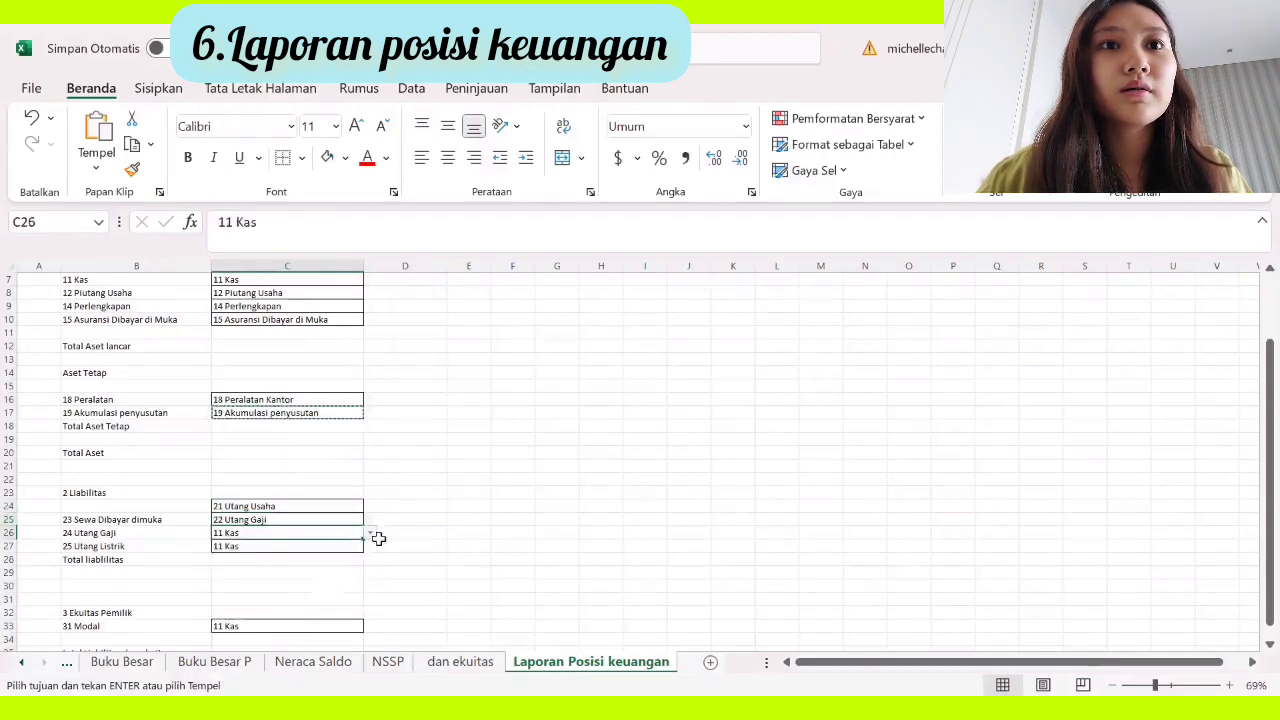
Step: Set the account in C25 to 23 Sewa Dibayar di Muka to match its row label
{"action": "left_click", "coordinate": [354, 518]}
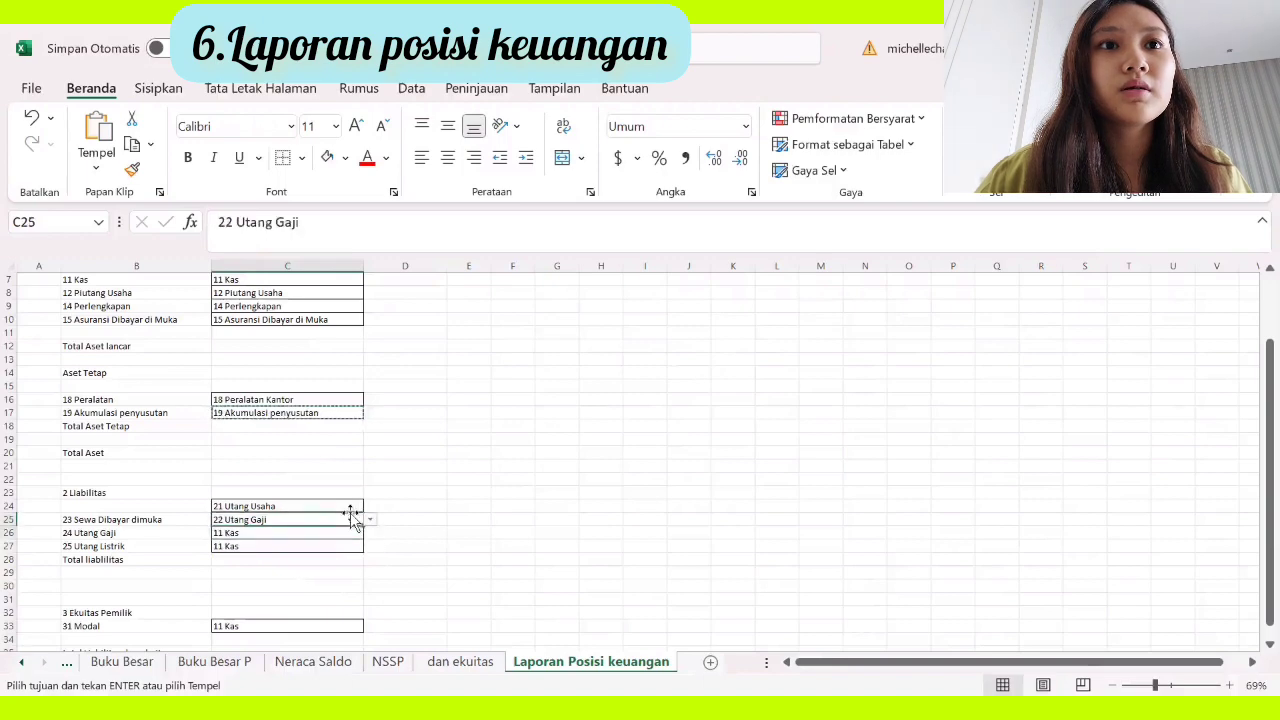
{"action": "left_click", "coordinate": [370, 521]}
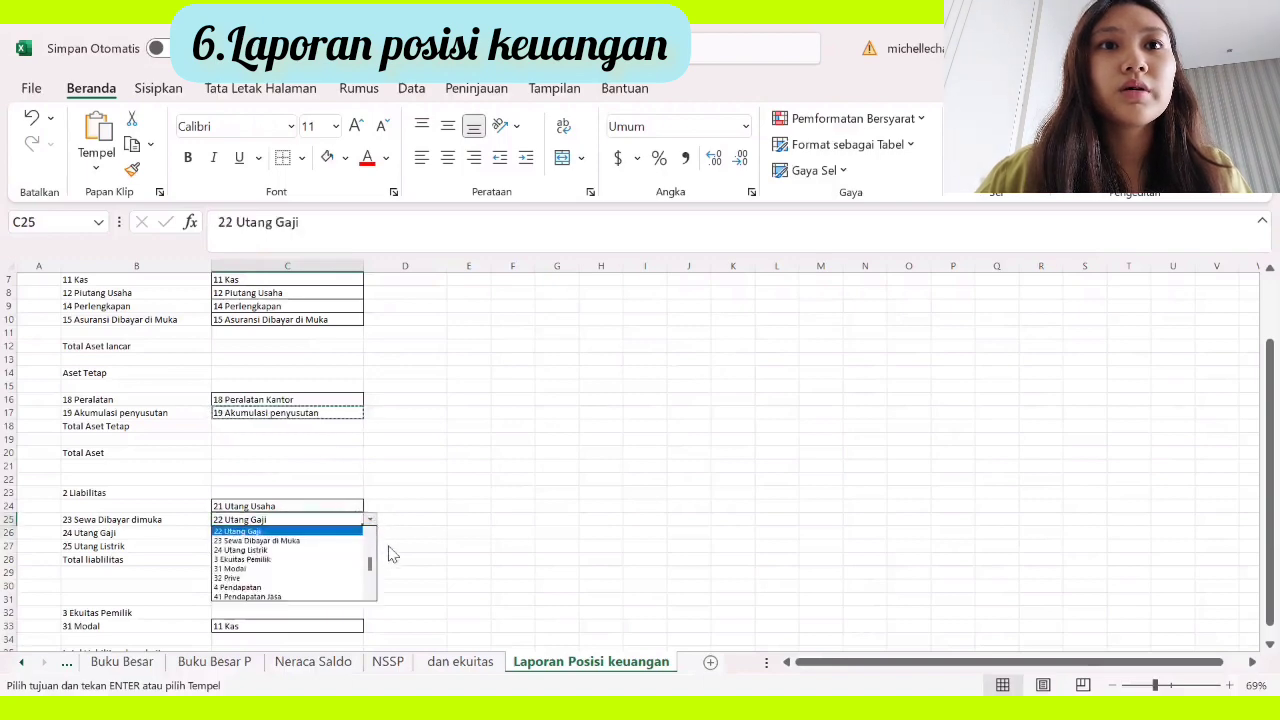
{"action": "left_click", "coordinate": [352, 541]}
Step: Choose 22 Utang Gaji as the account in C26 under 2 Liabilitas
{"action": "left_click", "coordinate": [333, 533]}
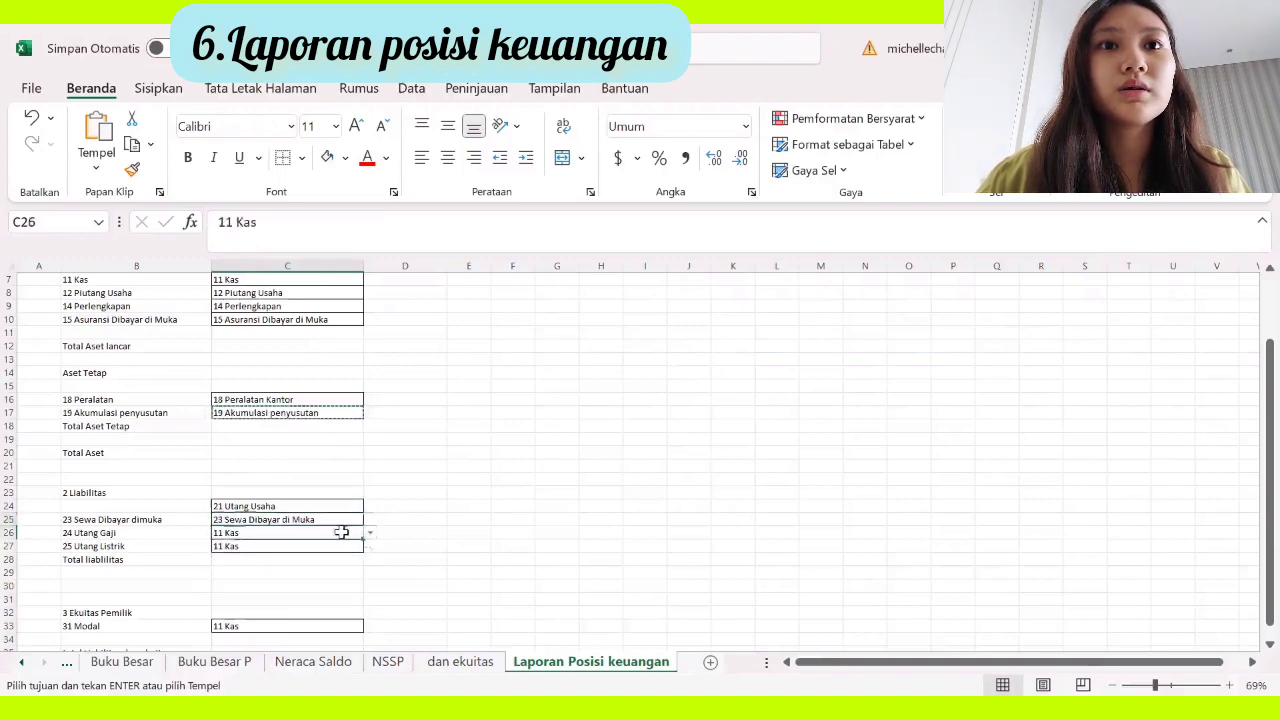
{"action": "left_click", "coordinate": [370, 533]}
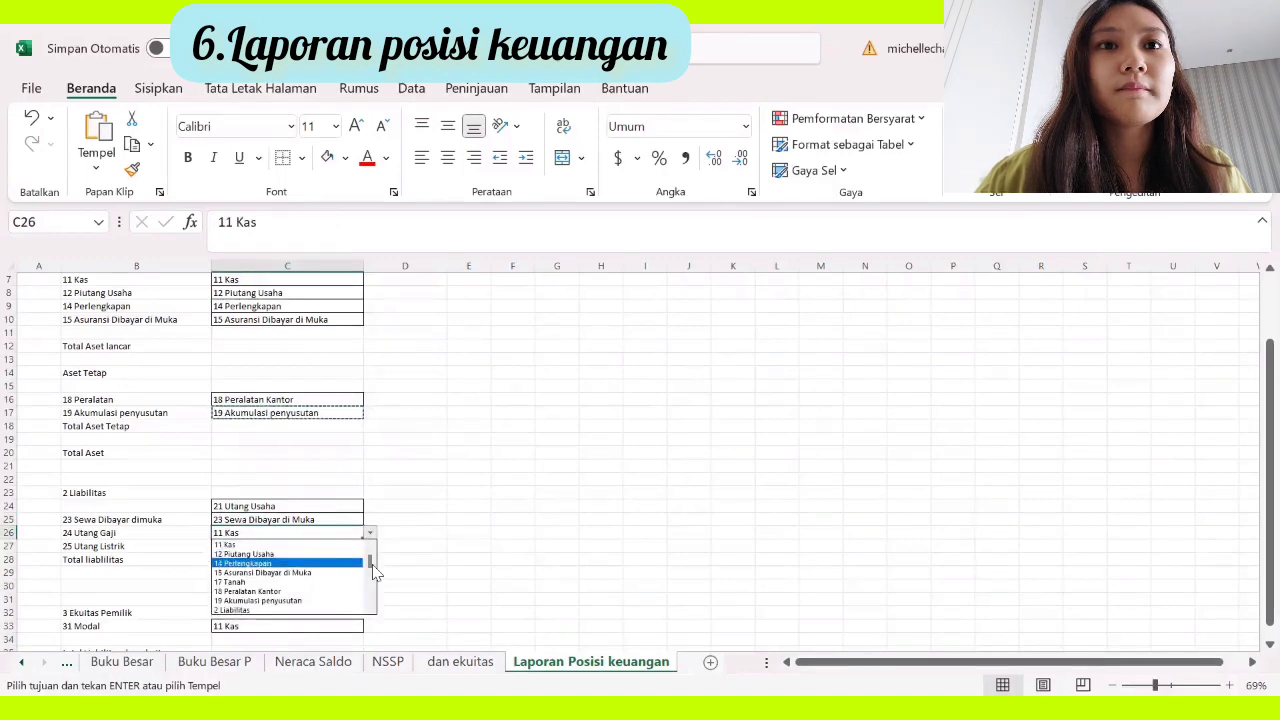
{"action": "scroll", "coordinate": [372, 564], "scroll_direction": "up", "scroll_amount": 1}
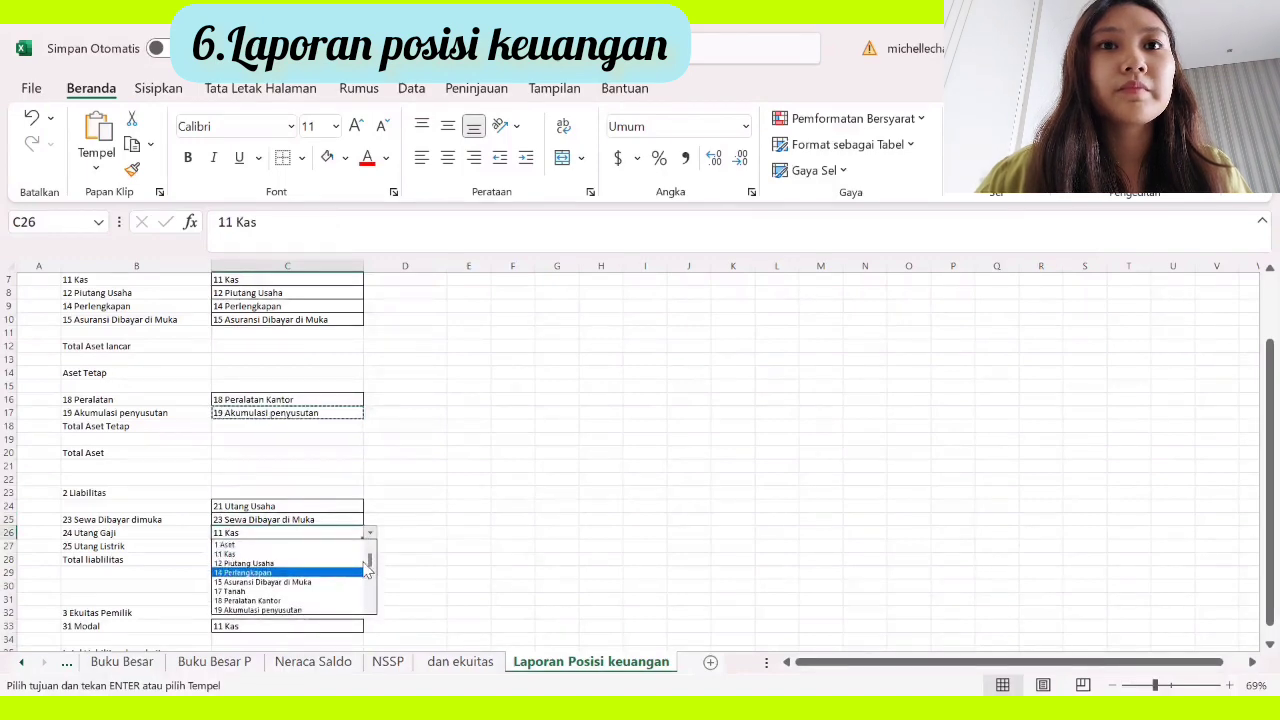
{"action": "mouse_move", "coordinate": [373, 565]}
{"action": "left_mouse_down"}
{"action": "mouse_move", "coordinate": [372, 595]}
{"action": "mouse_move", "coordinate": [382, 586]}
{"action": "left_mouse_up"}
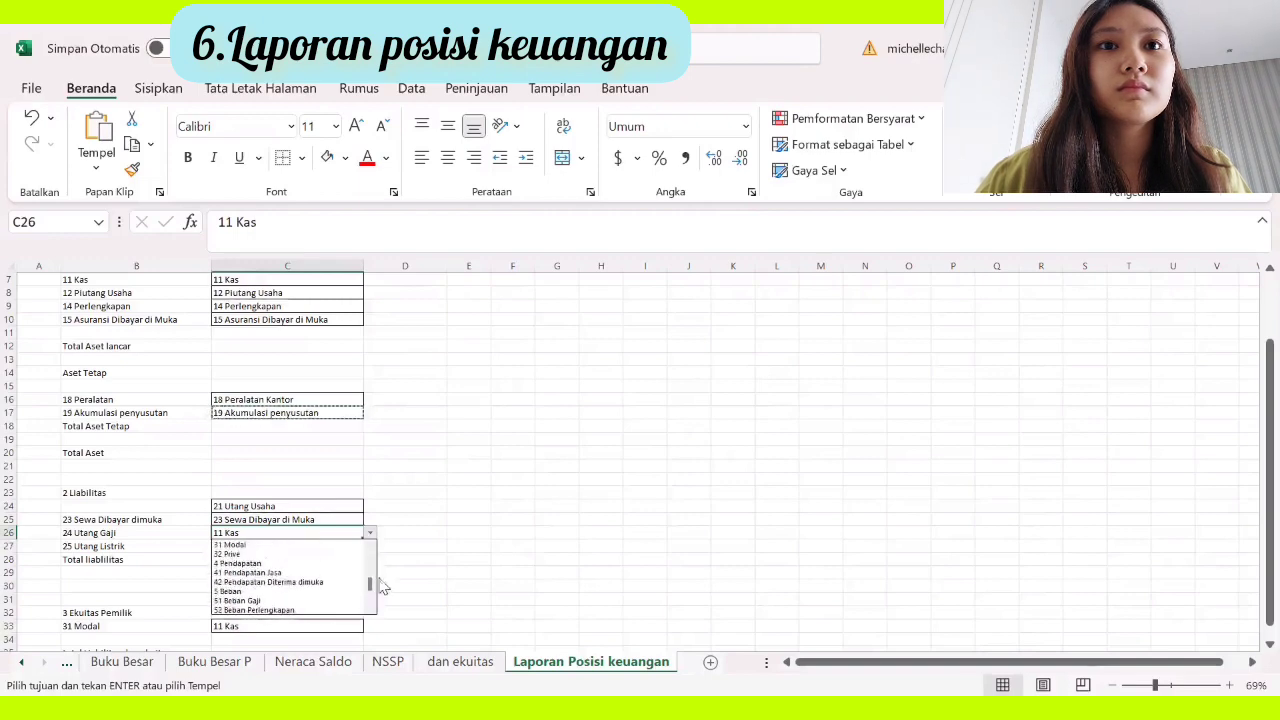
{"action": "left_click_drag", "start_coordinate": [372, 585], "coordinate": [366, 569]}
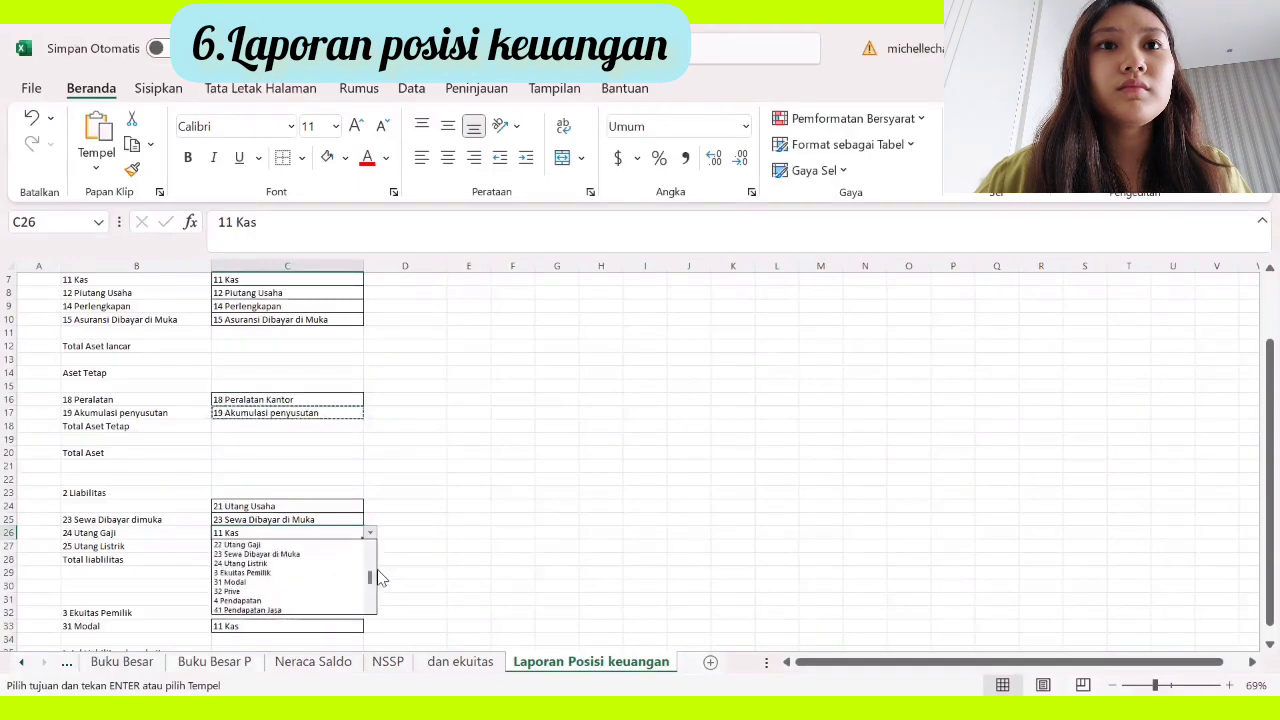
{"action": "left_click", "coordinate": [310, 545]}
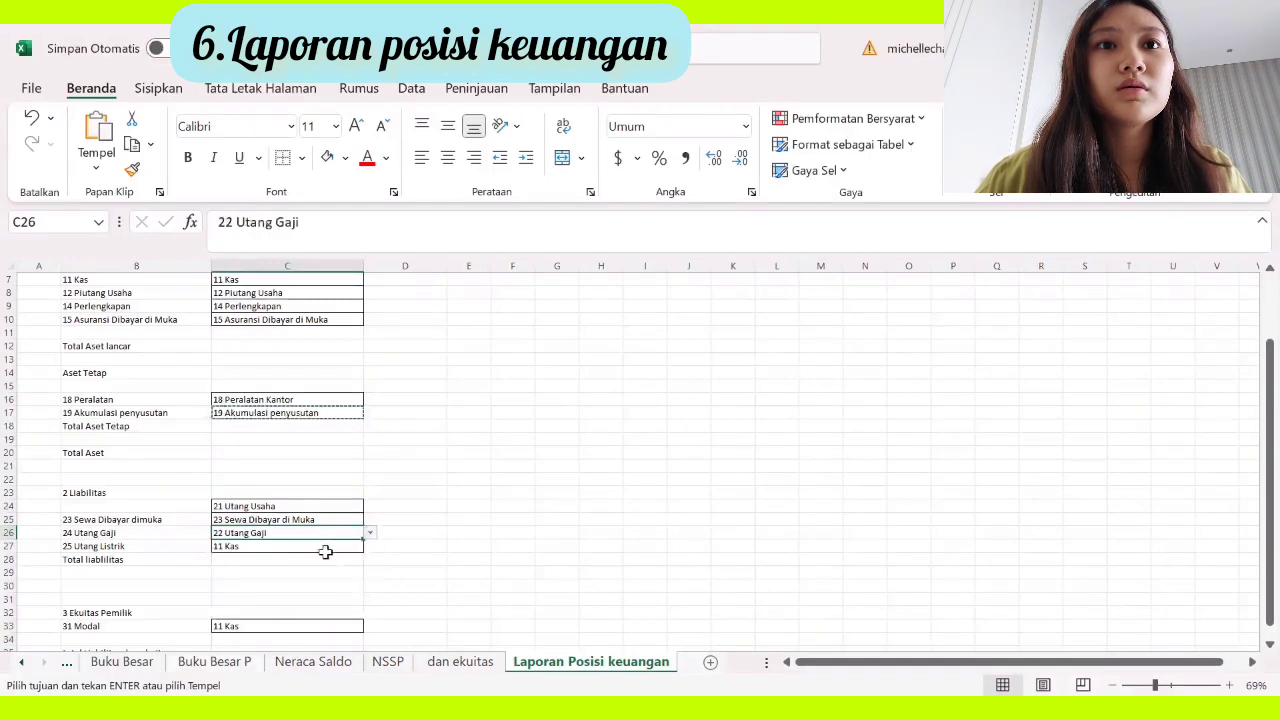
Step: Choose 24 Utang Listrik as the account in C27 beside the Utang Listrik row label
{"action": "left_click", "coordinate": [326, 549]}
{"action": "left_click", "coordinate": [369, 551]}
{"action": "left_click", "coordinate": [352, 544]}
{"action": "left_click", "coordinate": [369, 549]}
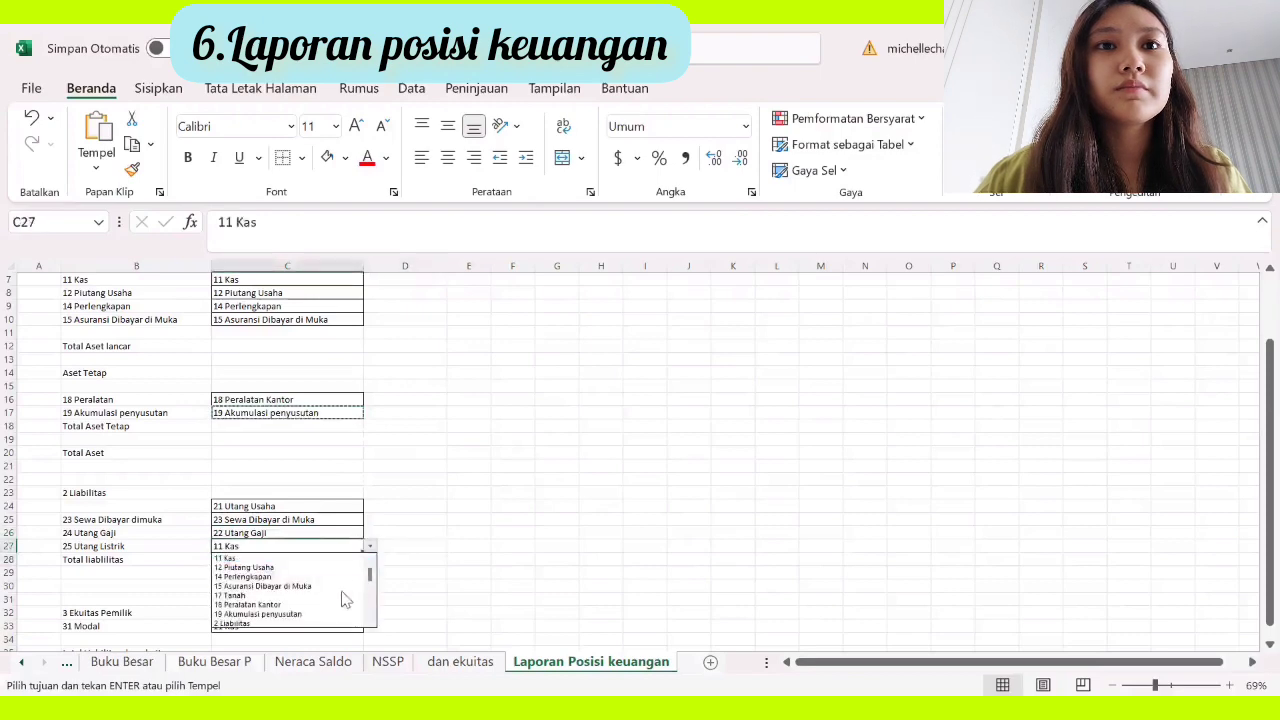
{"action": "left_click_drag", "start_coordinate": [371, 574], "coordinate": [369, 591]}
{"action": "left_click", "coordinate": [338, 589]}
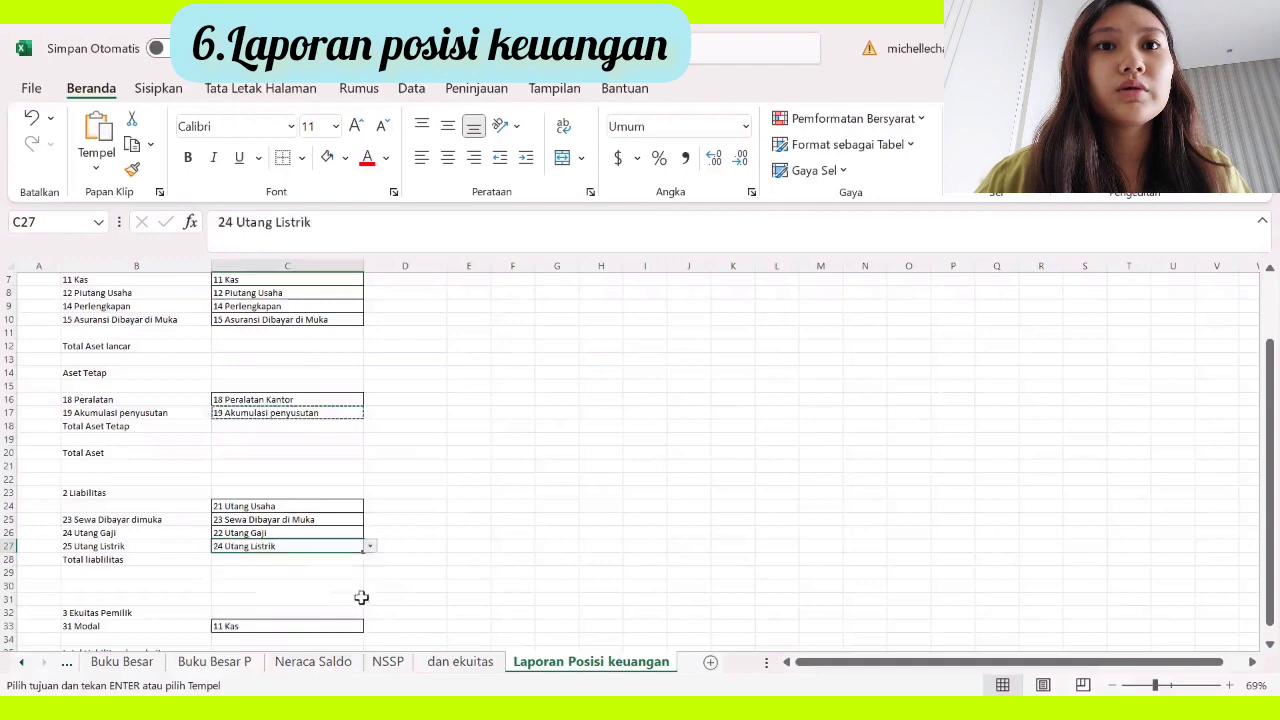
Step: Choose 31 Modal as the account in C33 under 3 Ekuitas Pemilik
{"action": "left_click", "coordinate": [355, 625]}
{"action": "left_click", "coordinate": [370, 627]}
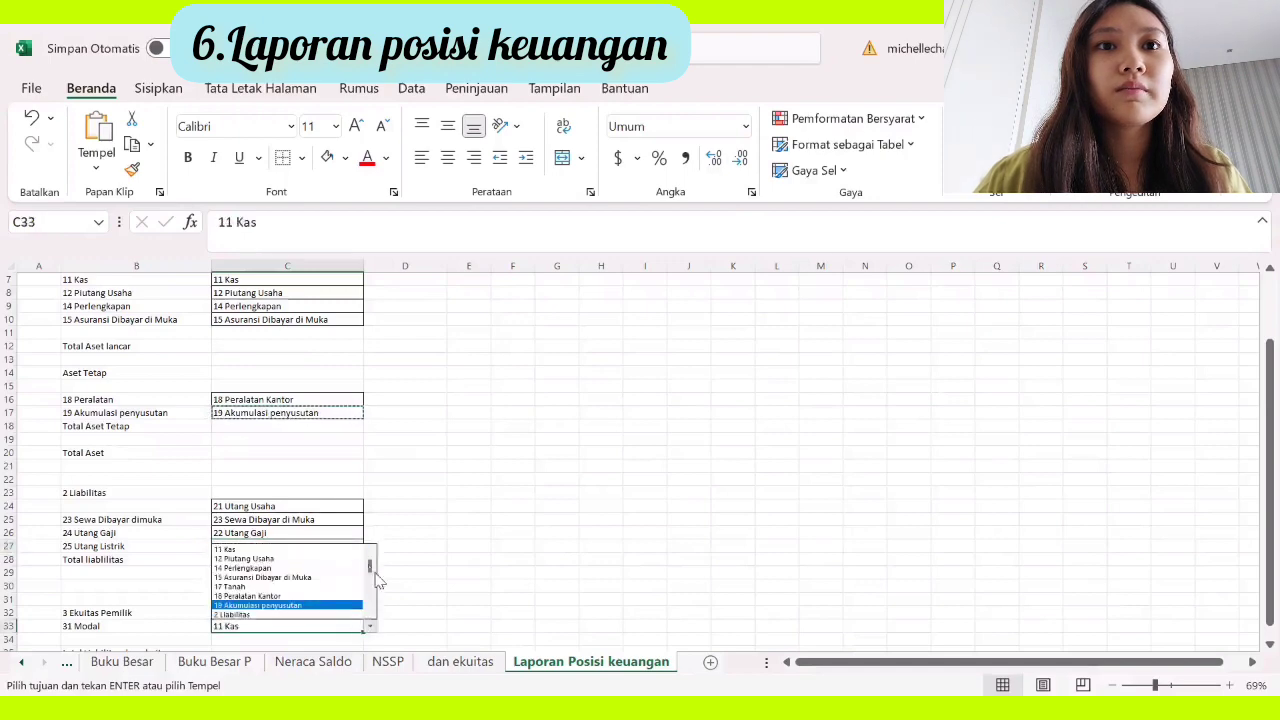
{"action": "mouse_move", "coordinate": [370, 567]}
{"action": "left_mouse_down"}
{"action": "mouse_move", "coordinate": [367, 607]}
{"action": "mouse_move", "coordinate": [368, 583]}
{"action": "left_mouse_up"}
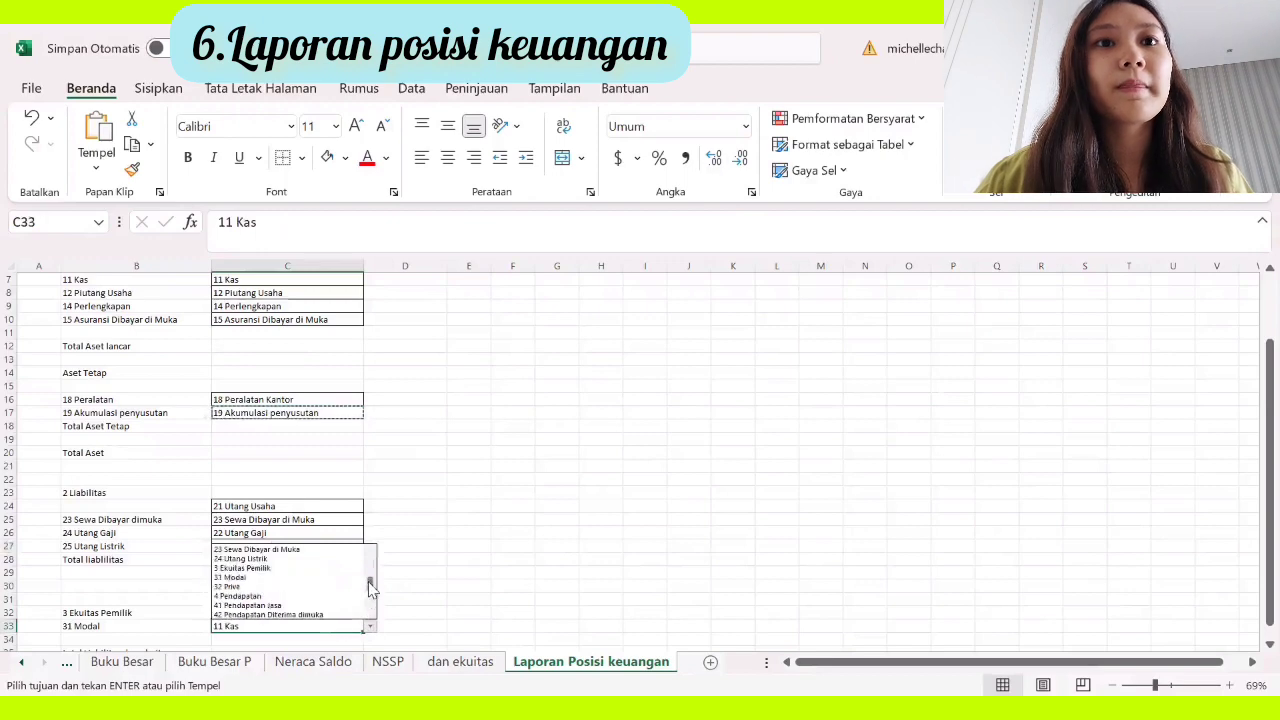
{"action": "left_click", "coordinate": [302, 568]}
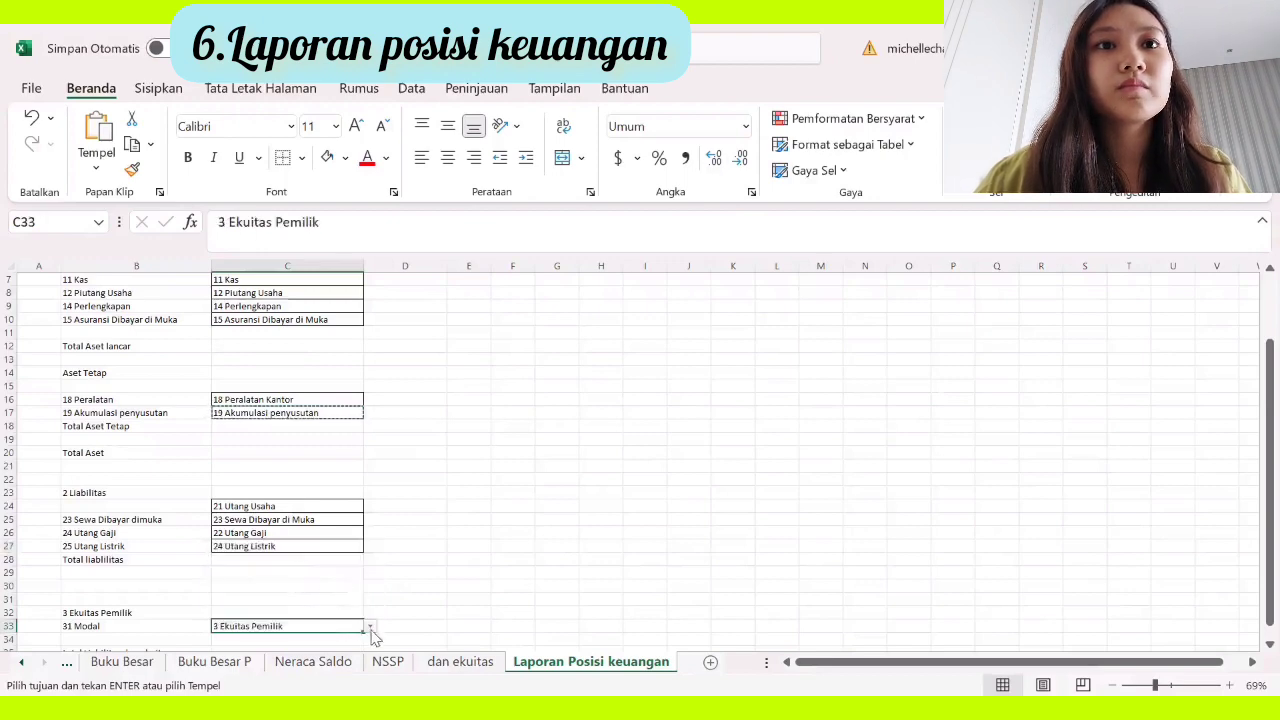
{"action": "left_click", "coordinate": [370, 626]}
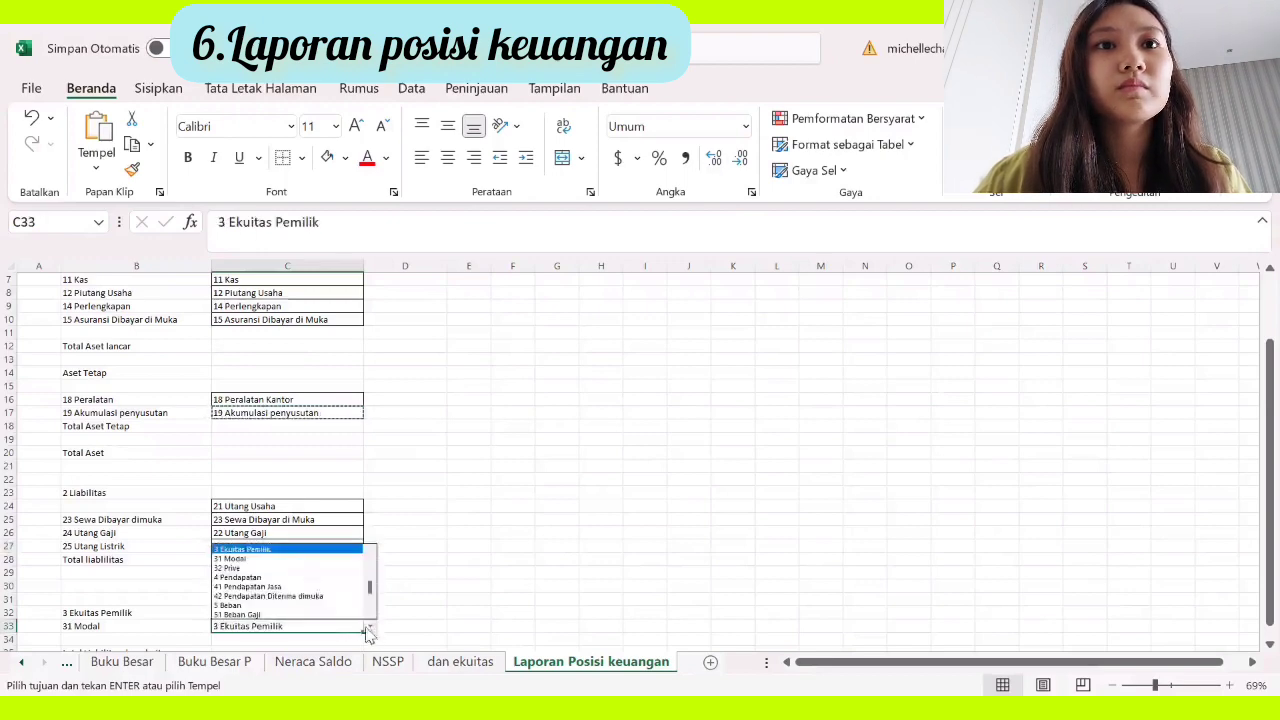
{"action": "left_click", "coordinate": [335, 557]}
Step: Look up the 11 Kas amount in D7 with =VLOOKUP(C7,NSSP!B7:D29,2) and apply comma style to it
{"action": "scroll", "coordinate": [449, 545], "scroll_direction": "up", "scroll_amount": 2}
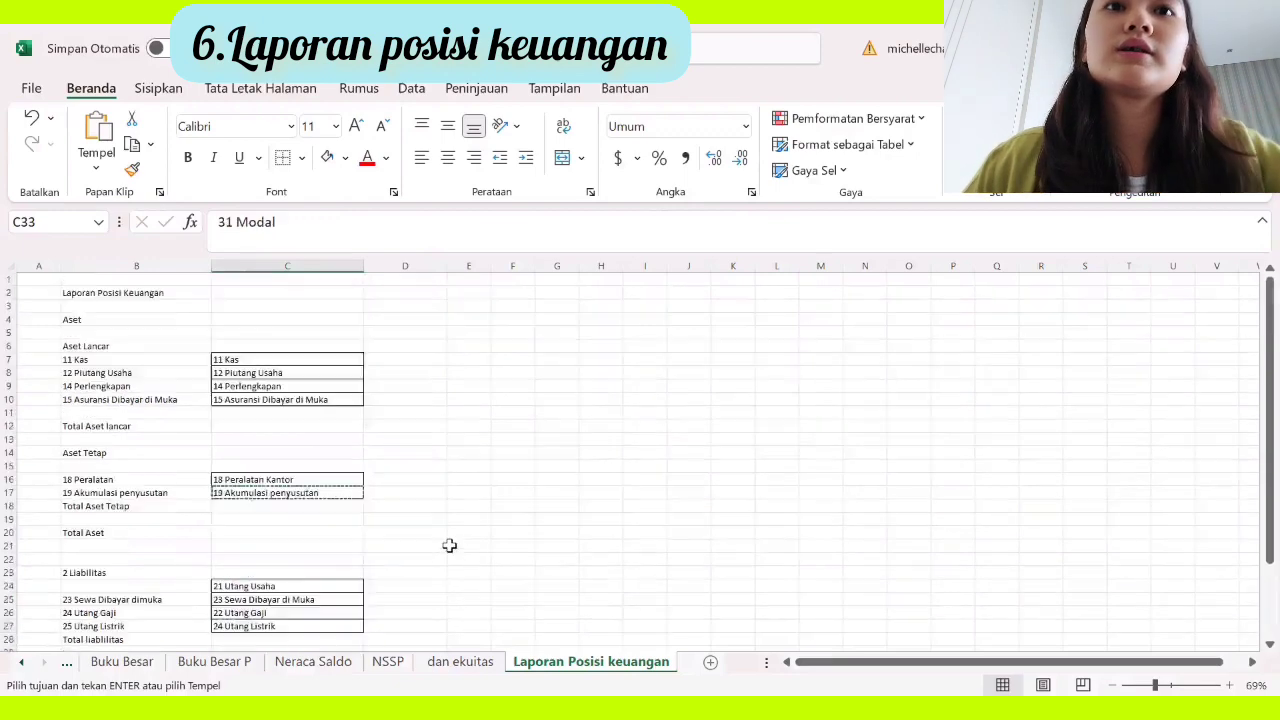
{"action": "left_click", "coordinate": [430, 362]}
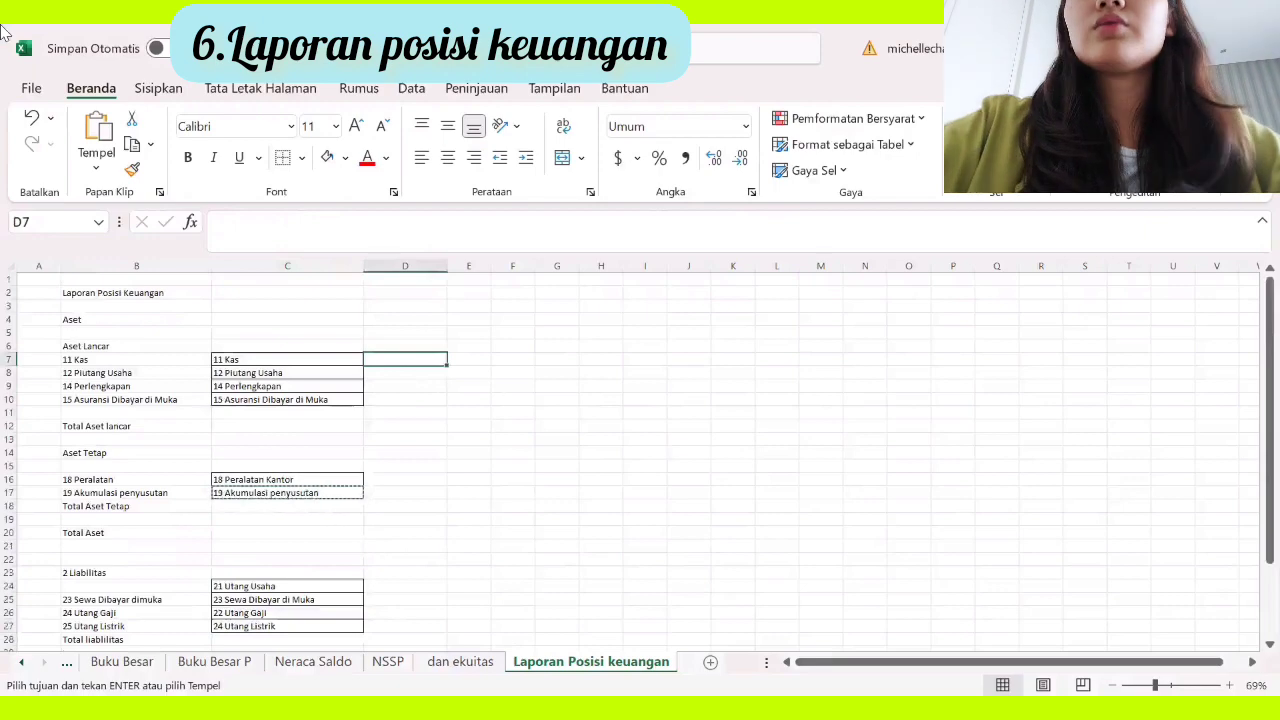
{"action": "type", "text": "="}
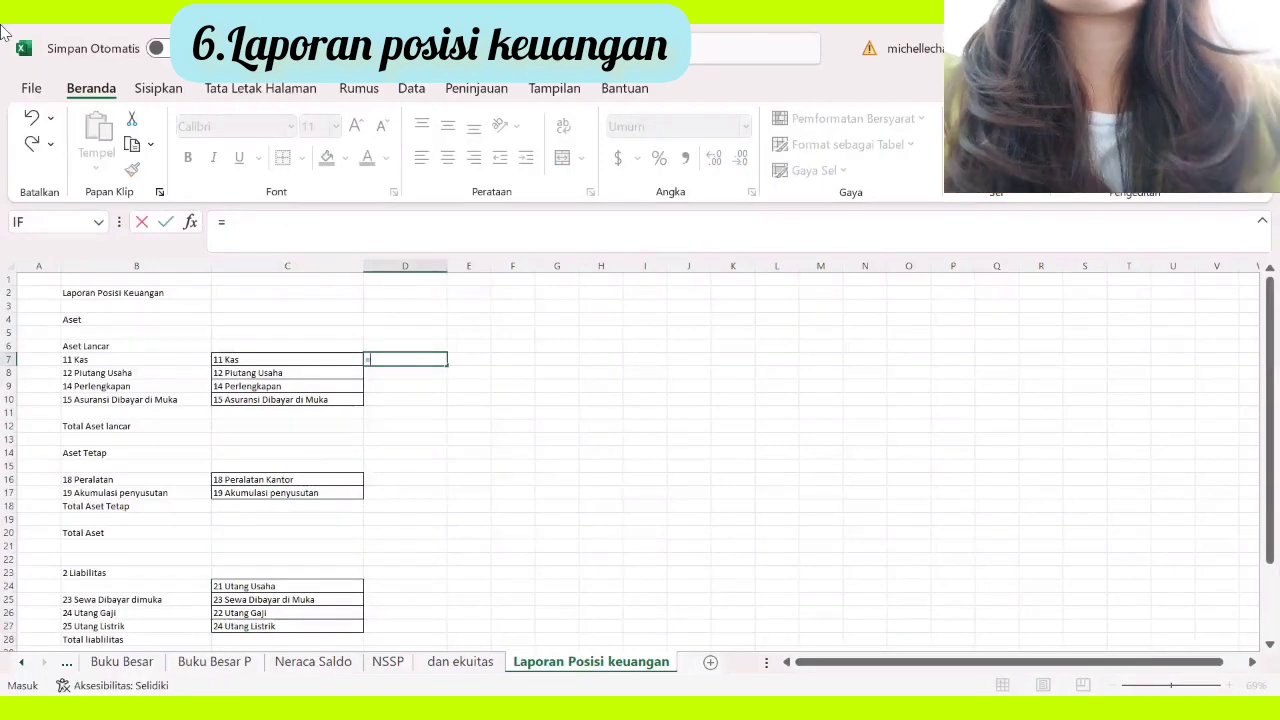
{"action": "type", "text": "vlookup("}
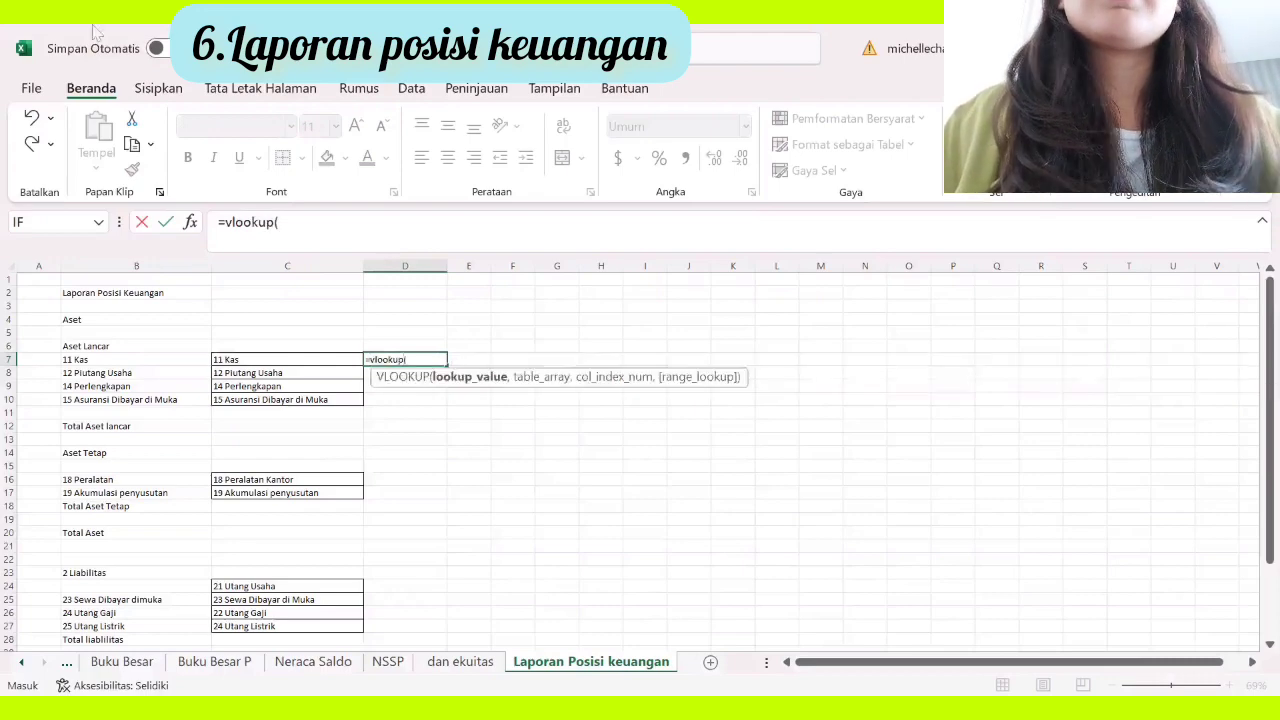
{"action": "left_click", "coordinate": [258, 358]}
{"action": "type", "text": ","}
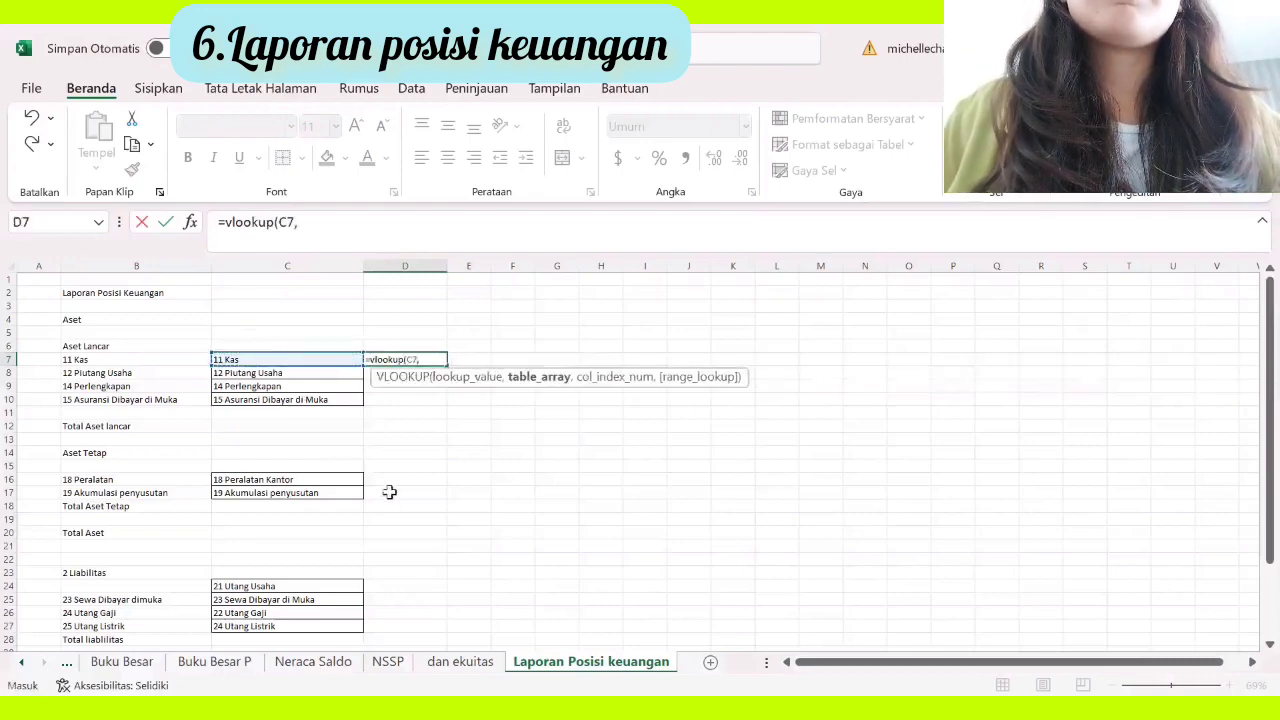
{"action": "left_click", "coordinate": [388, 662]}
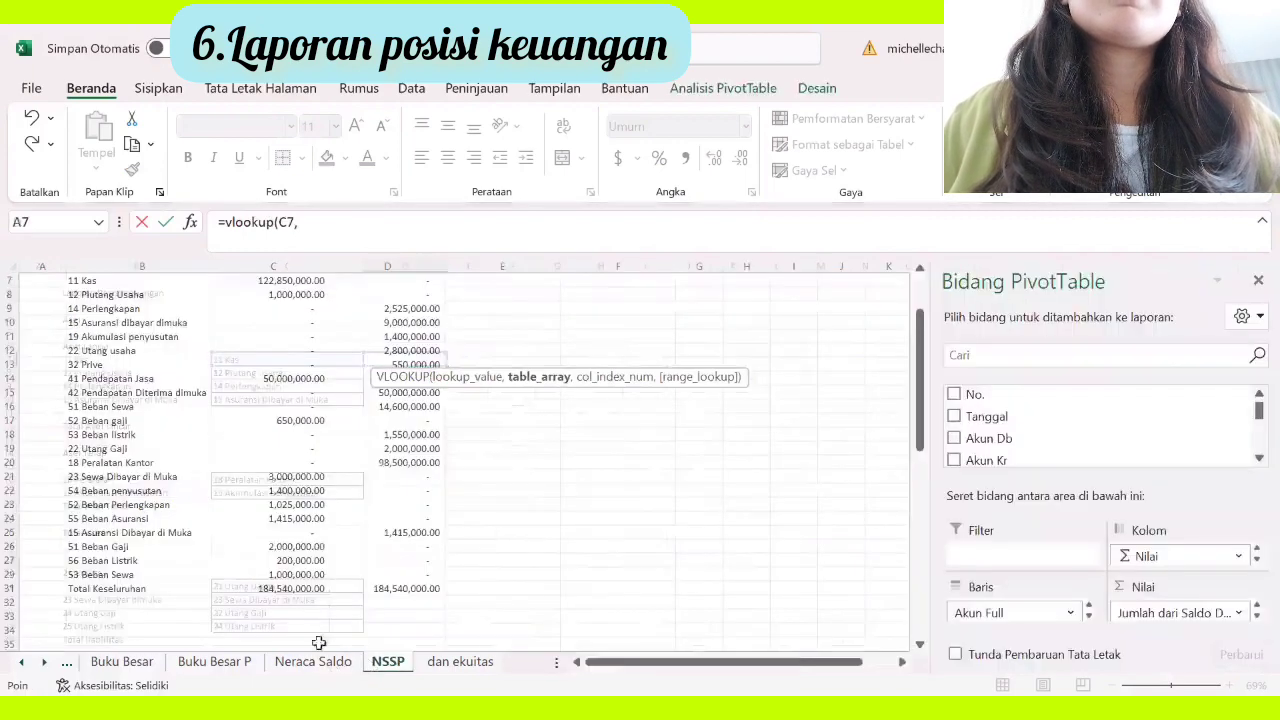
{"action": "scroll", "coordinate": [377, 542], "scroll_direction": "up", "scroll_amount": 2}
{"action": "left_click", "coordinate": [80, 364]}
{"action": "left_click_drag", "start_coordinate": [388, 672], "coordinate": [356, 634]}
{"action": "type", "text": ",2"}
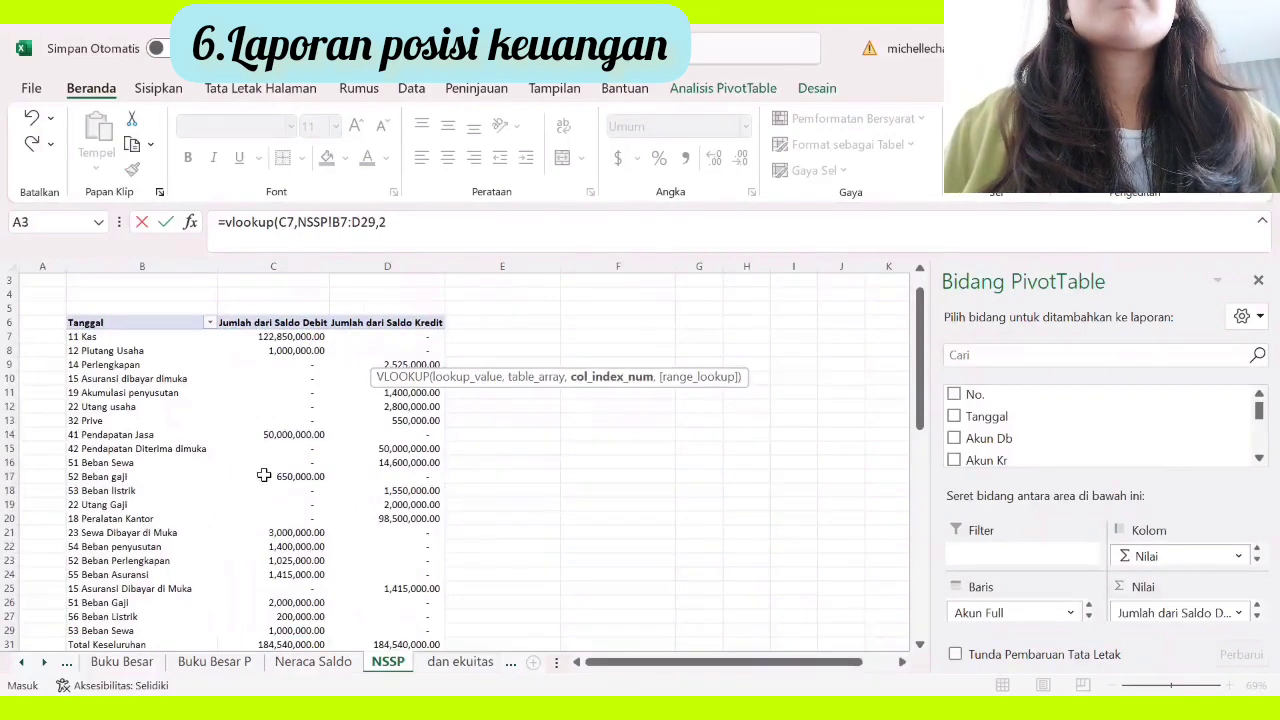
{"action": "key", "text": "Return"}
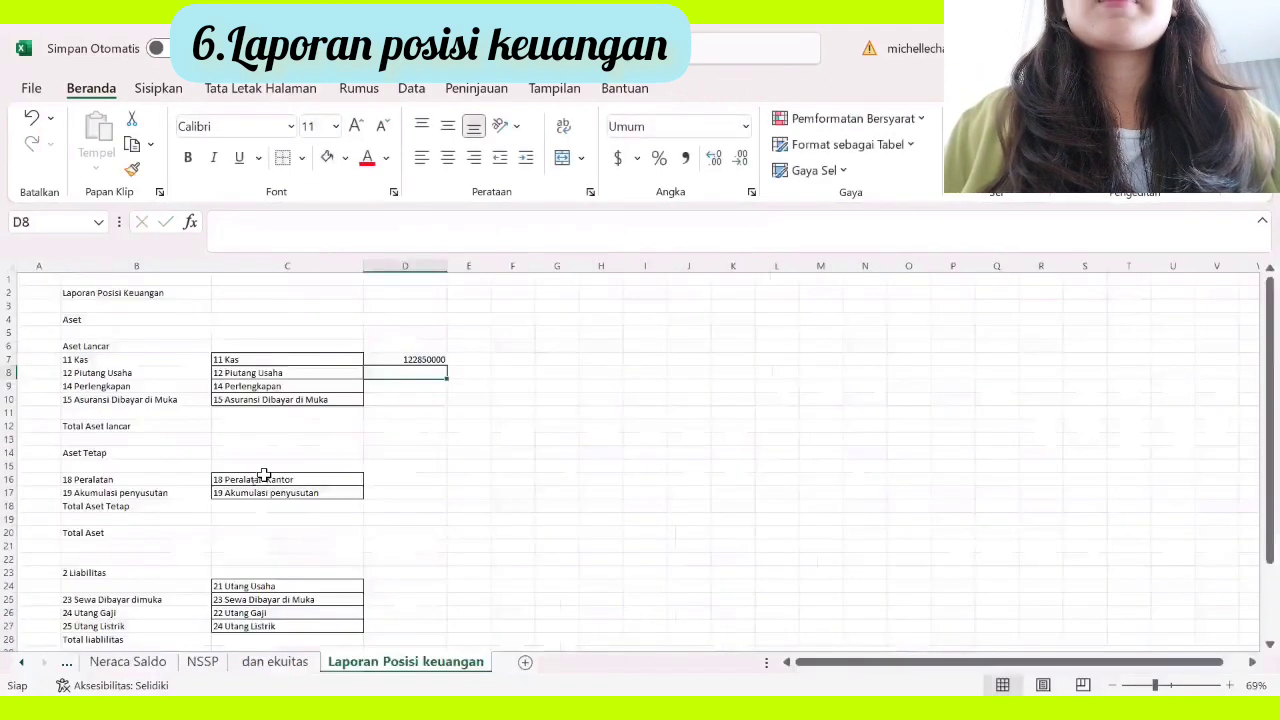
{"action": "left_click", "coordinate": [420, 359]}
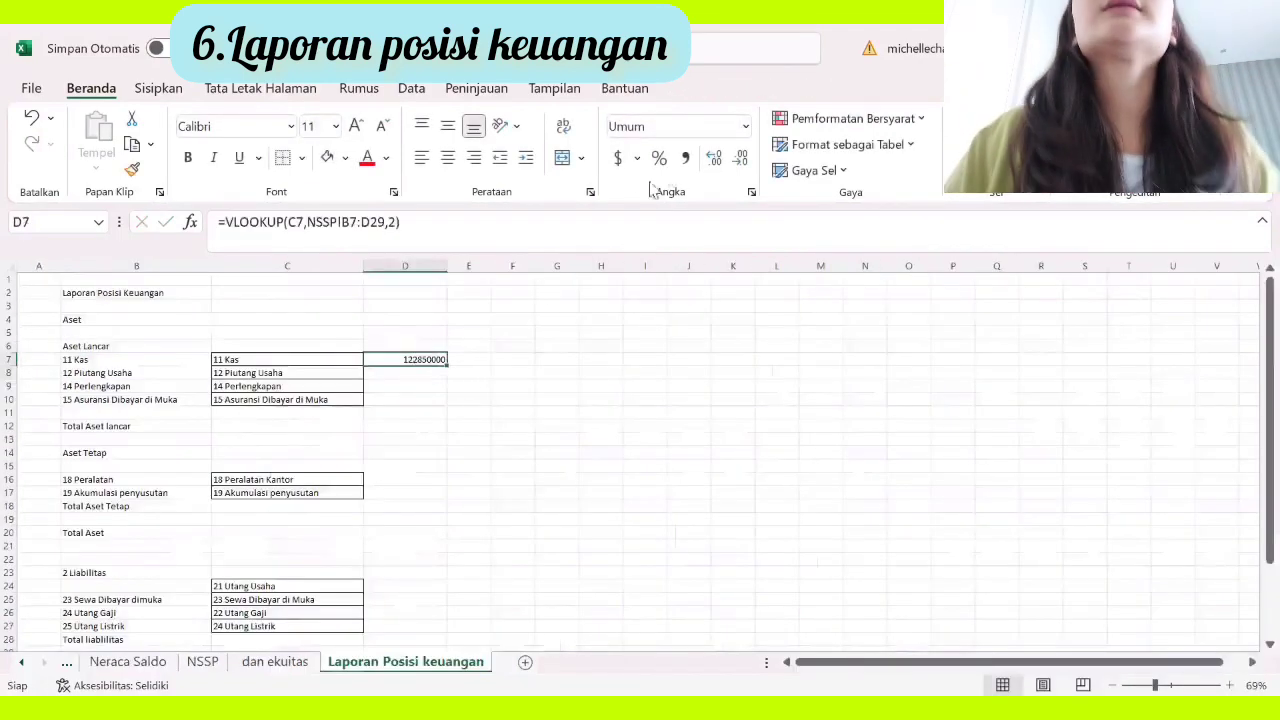
{"action": "left_click", "coordinate": [685, 158]}
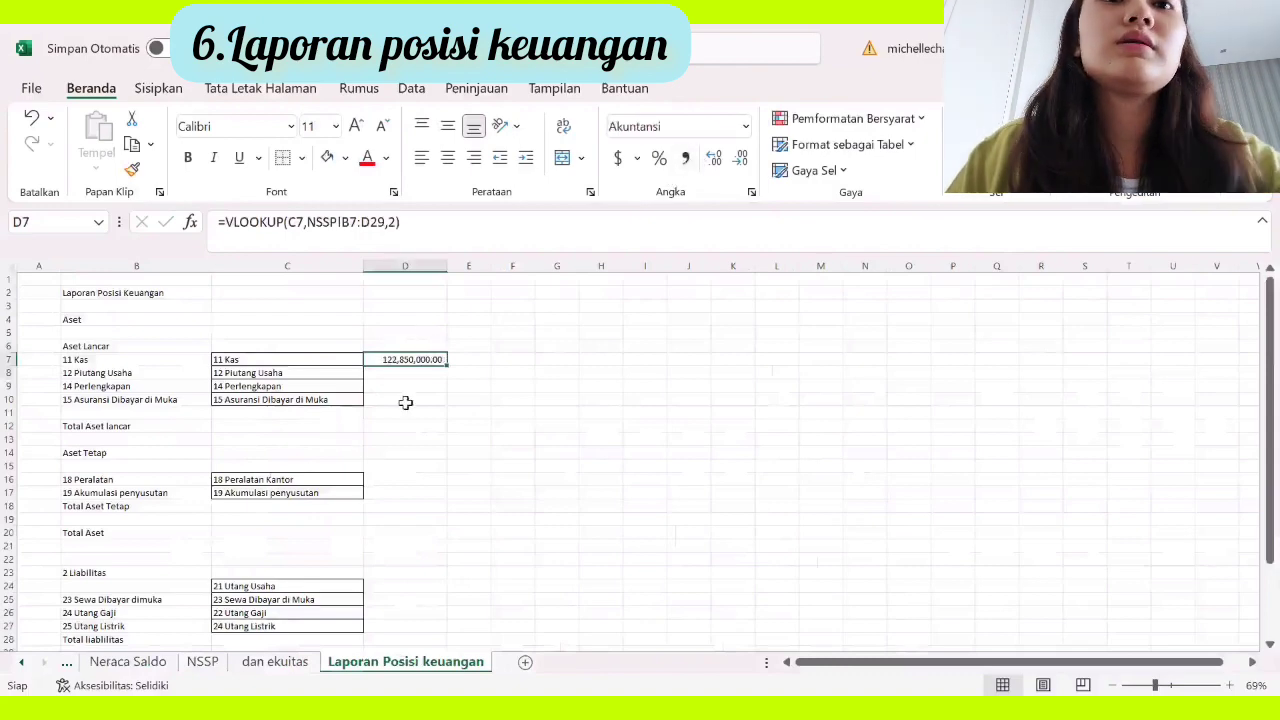
Step: Enter 3100000 in D8 for 12 Piutang Usaha and apply comma style to it
{"action": "left_click", "coordinate": [414, 374]}
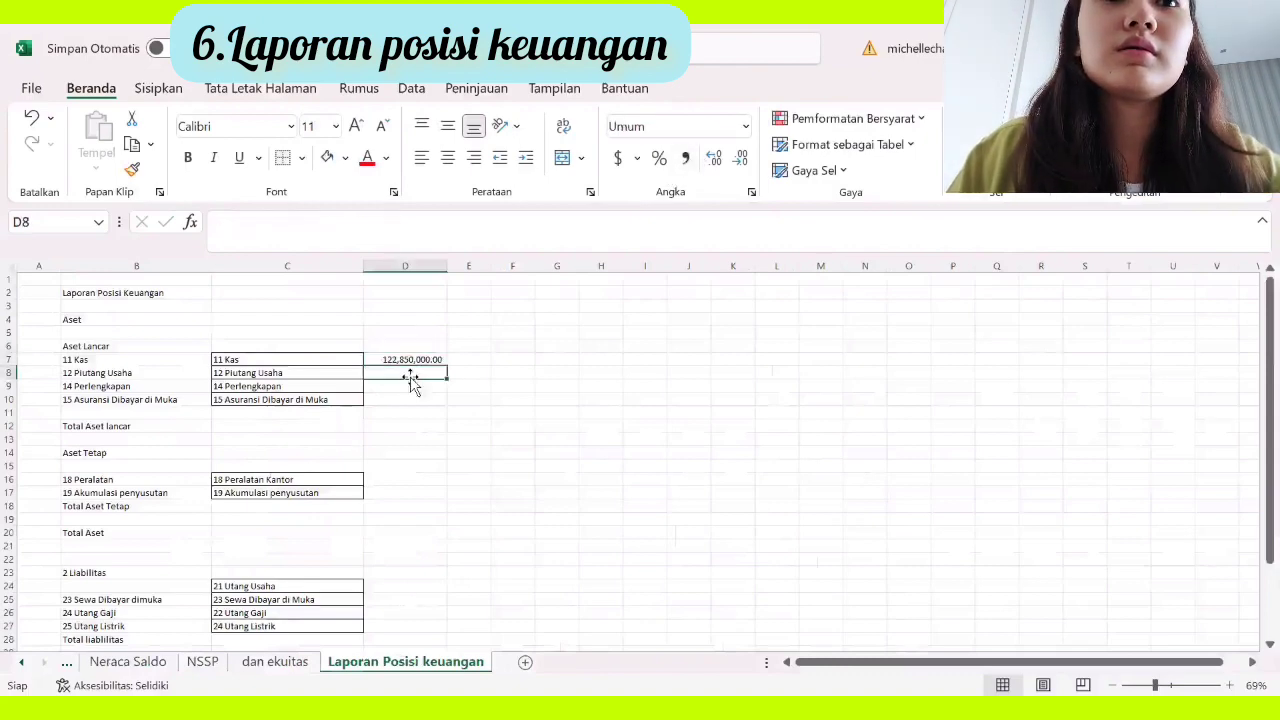
{"action": "left_click", "coordinate": [202, 662]}
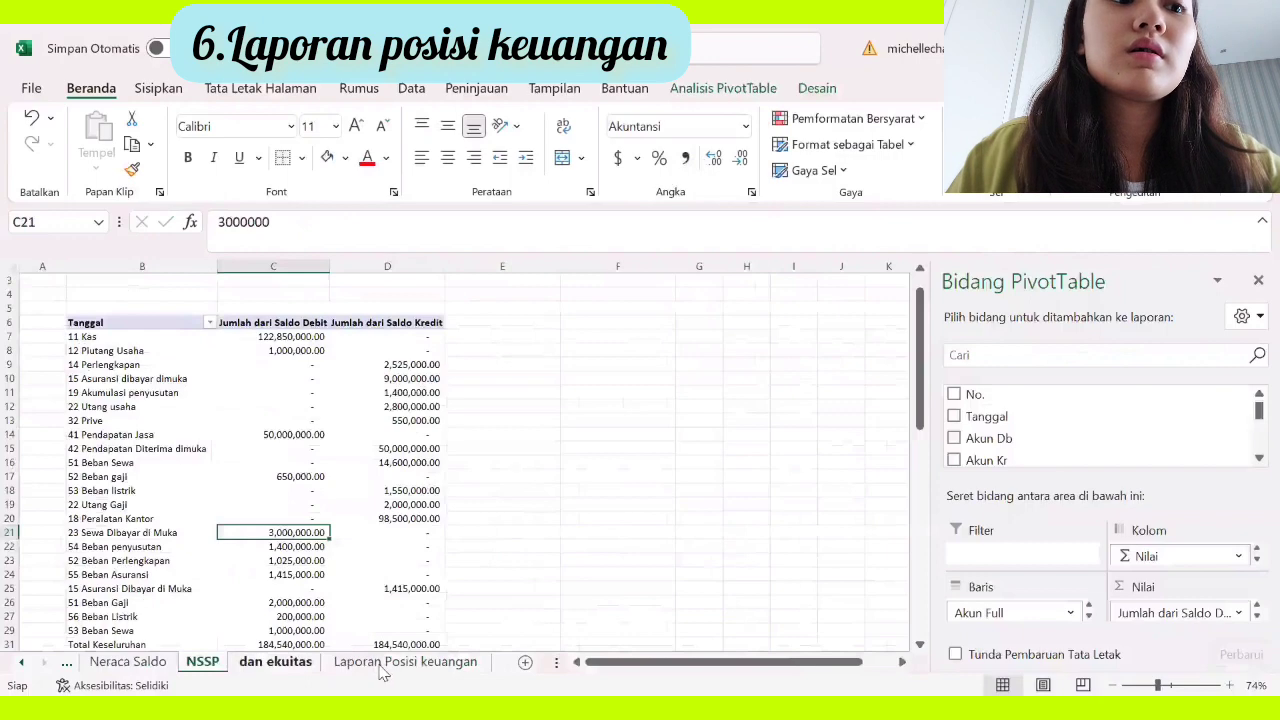
{"action": "left_click", "coordinate": [380, 668]}
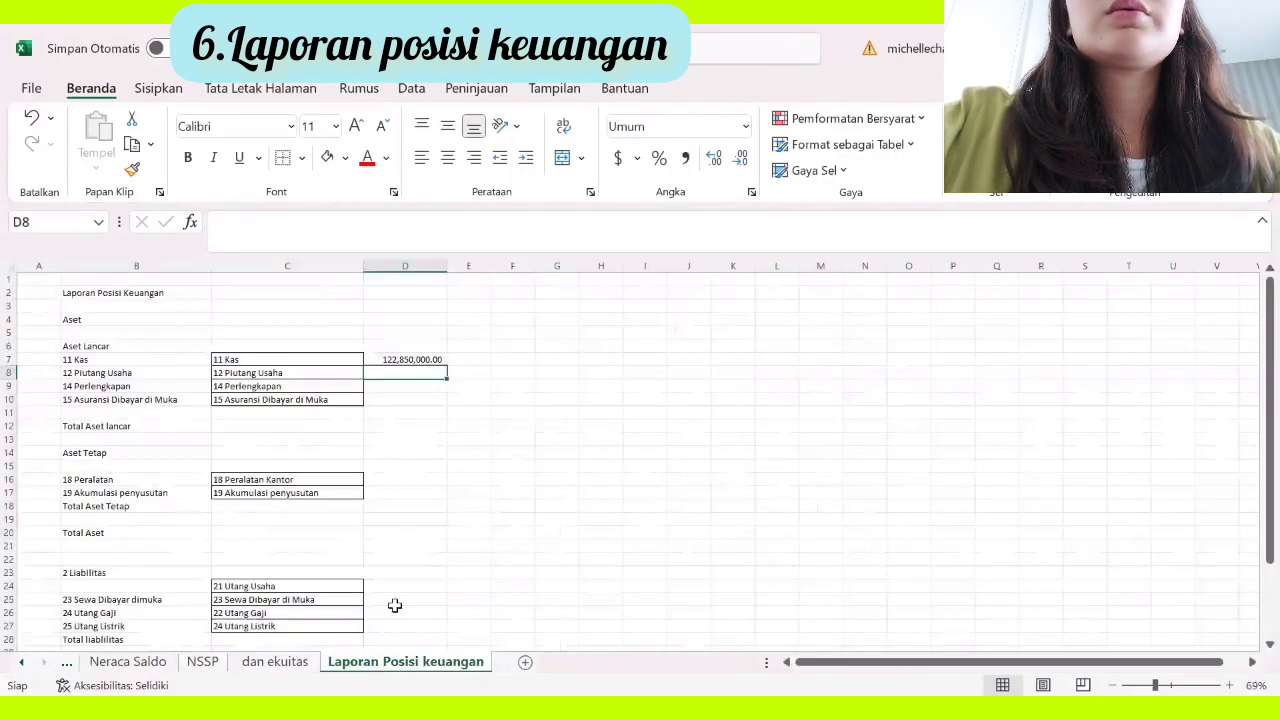
{"action": "type", "text": "3100000"}
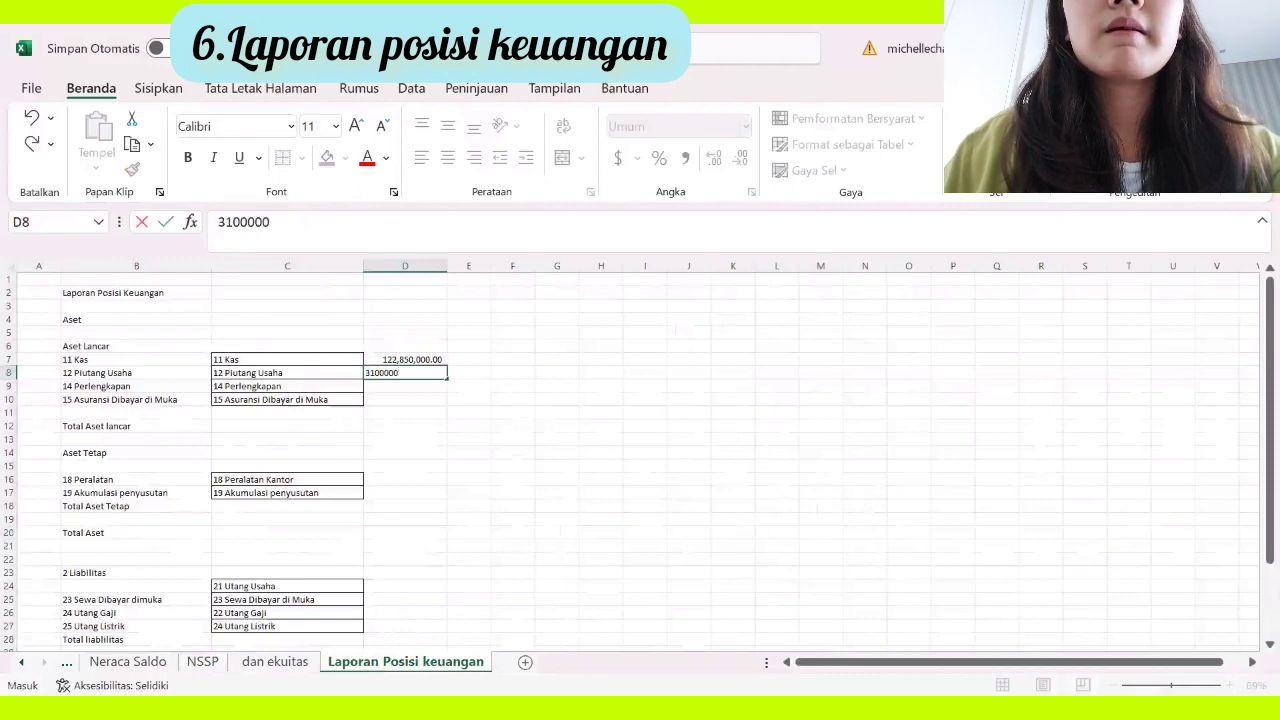
{"action": "left_click", "coordinate": [429, 597]}
{"action": "left_click", "coordinate": [428, 372]}
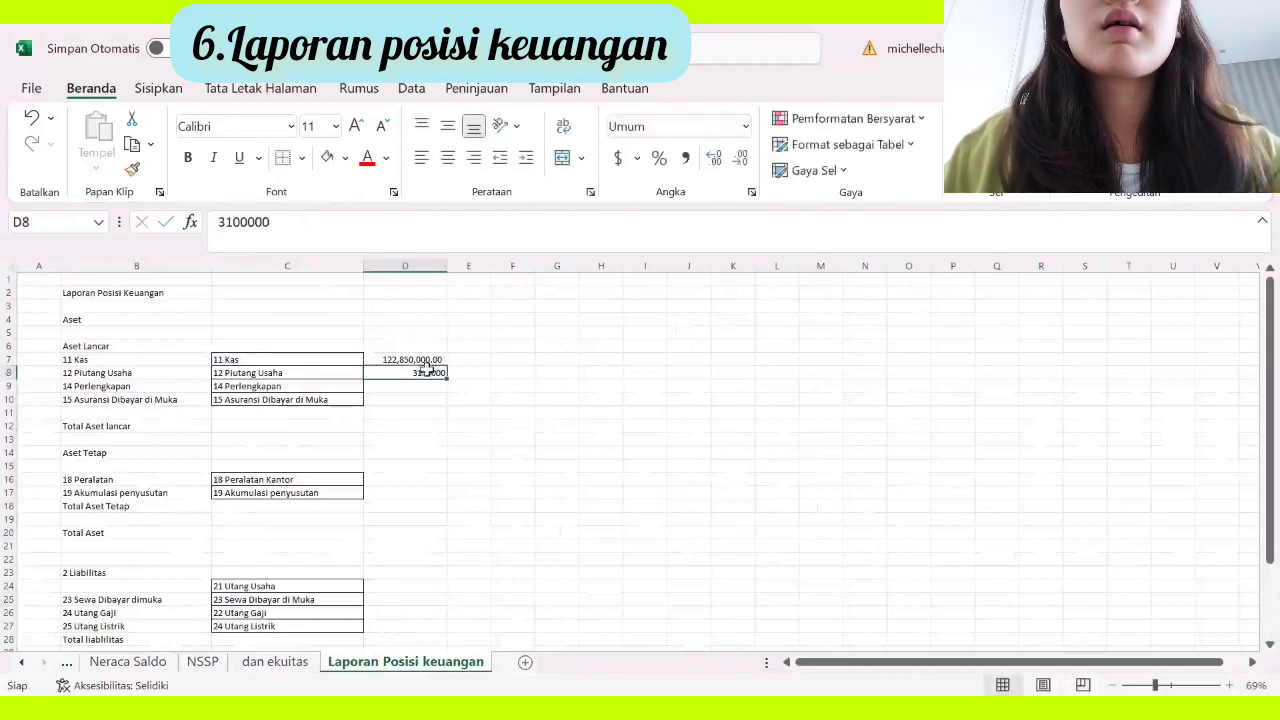
{"action": "left_click", "coordinate": [685, 157]}
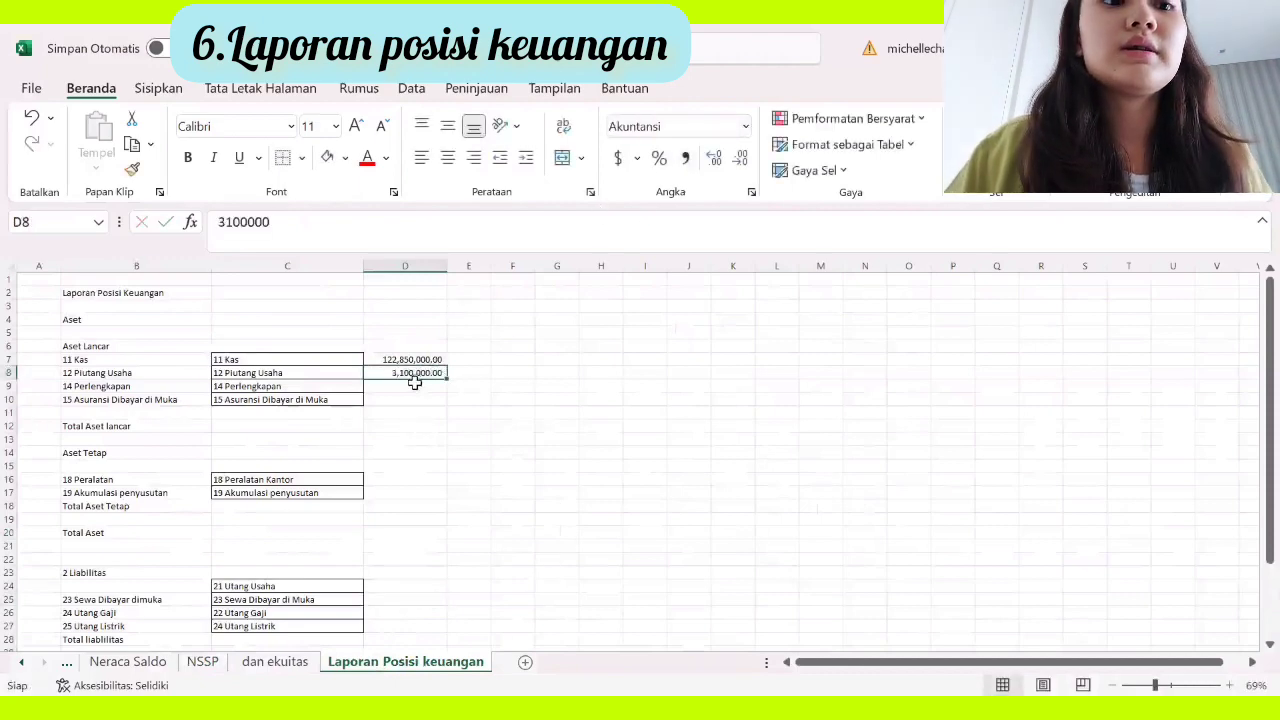
Step: Look up the 14 Perlengkapan amount in D9 with =VLOOKUP(C9,NSSP!B7:D29,3)
{"action": "left_click", "coordinate": [416, 388]}
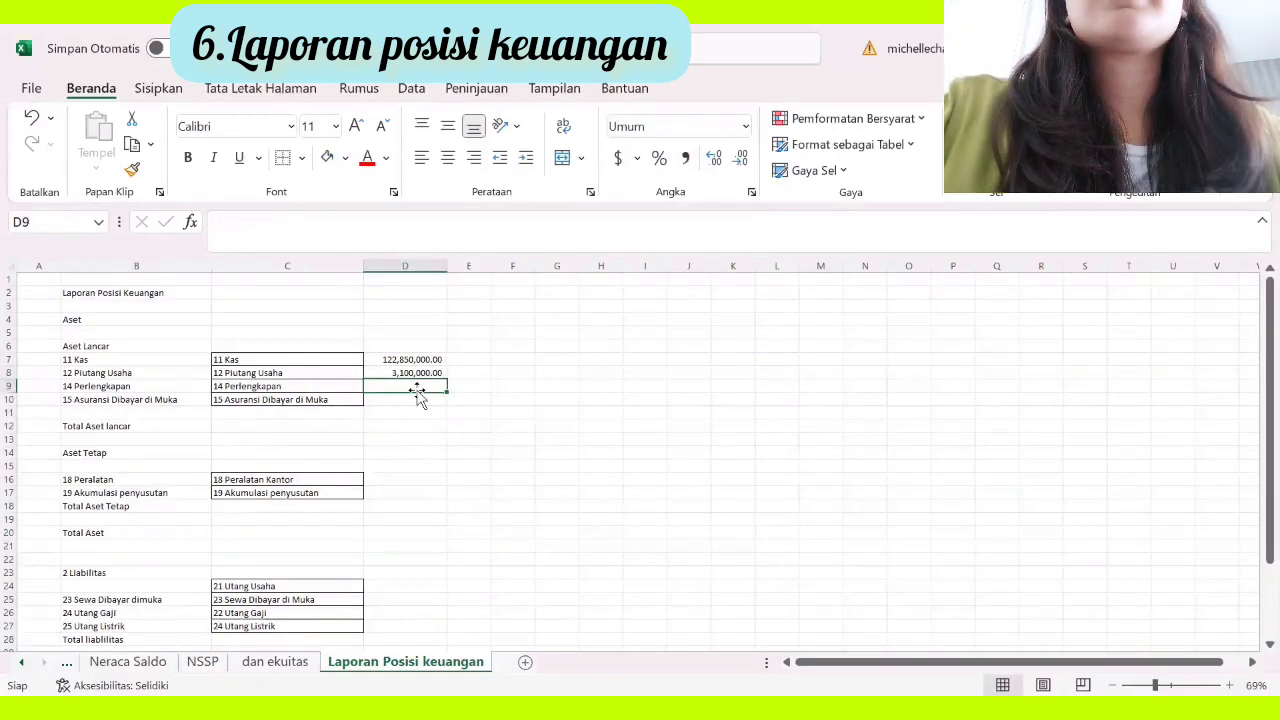
{"action": "type", "text": "="}
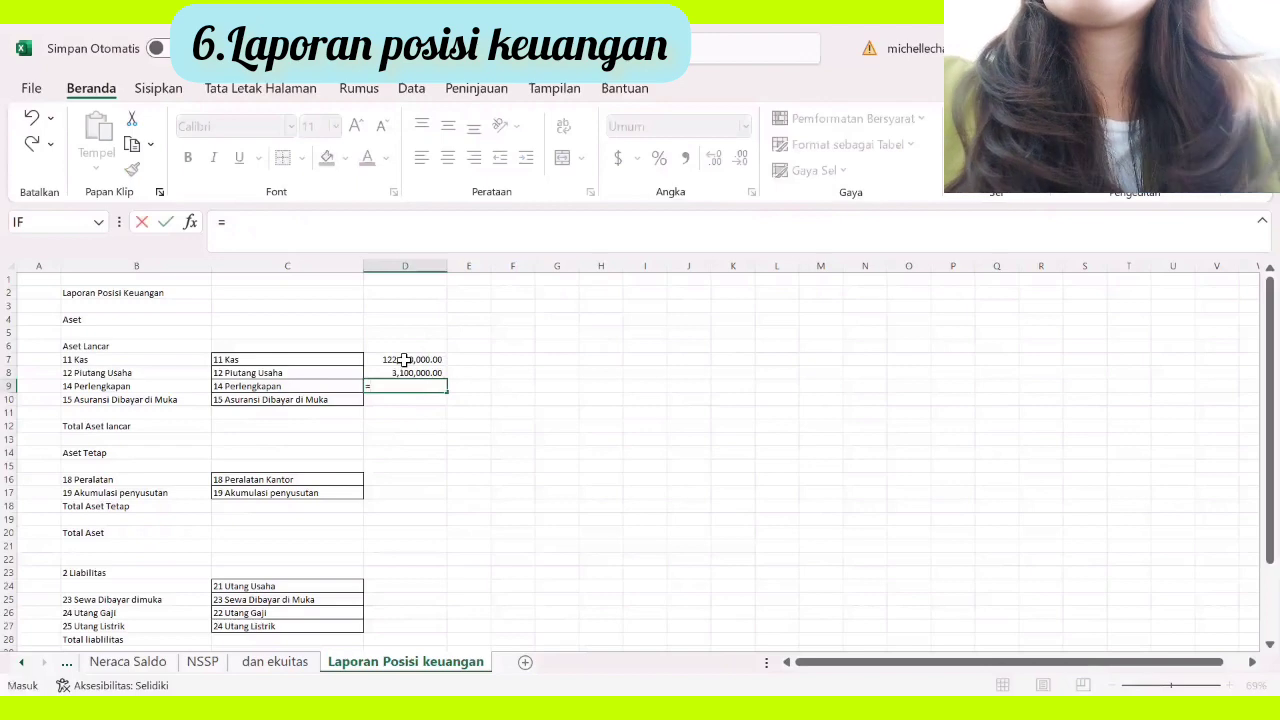
{"action": "type", "text": "vlooku"}
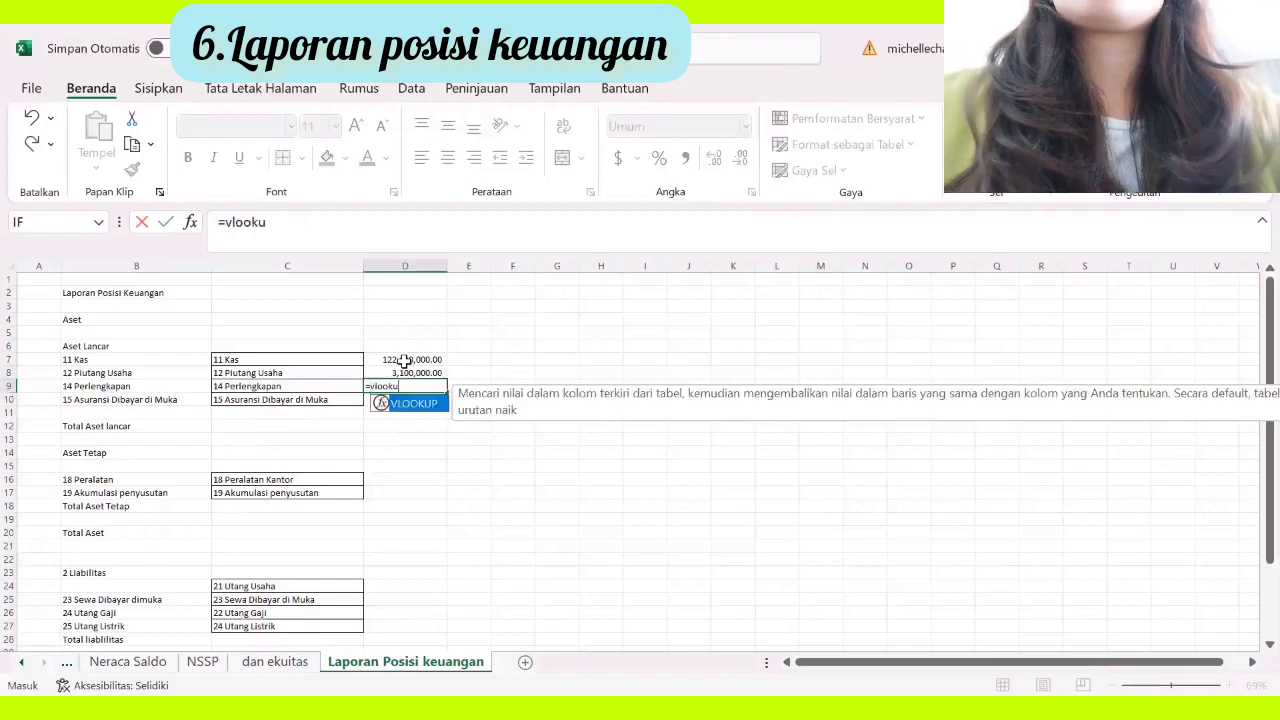
{"action": "type", "text": "p("}
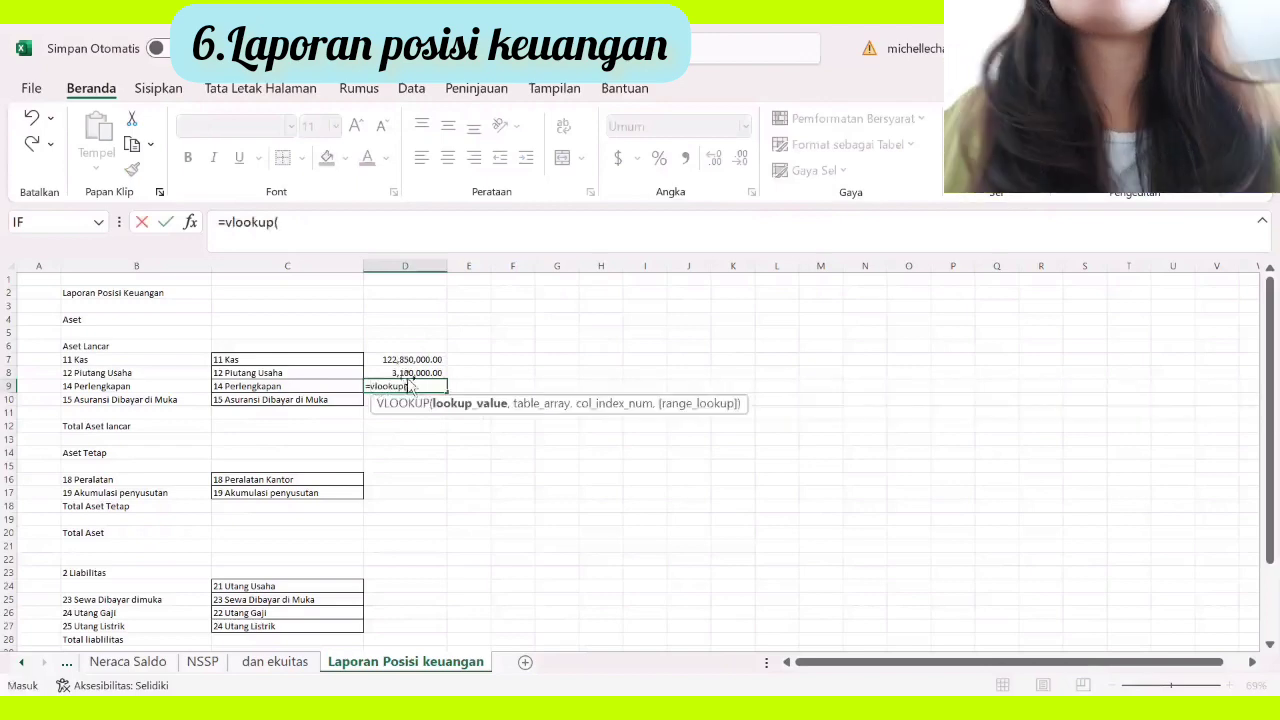
{"action": "left_click", "coordinate": [285, 386]}
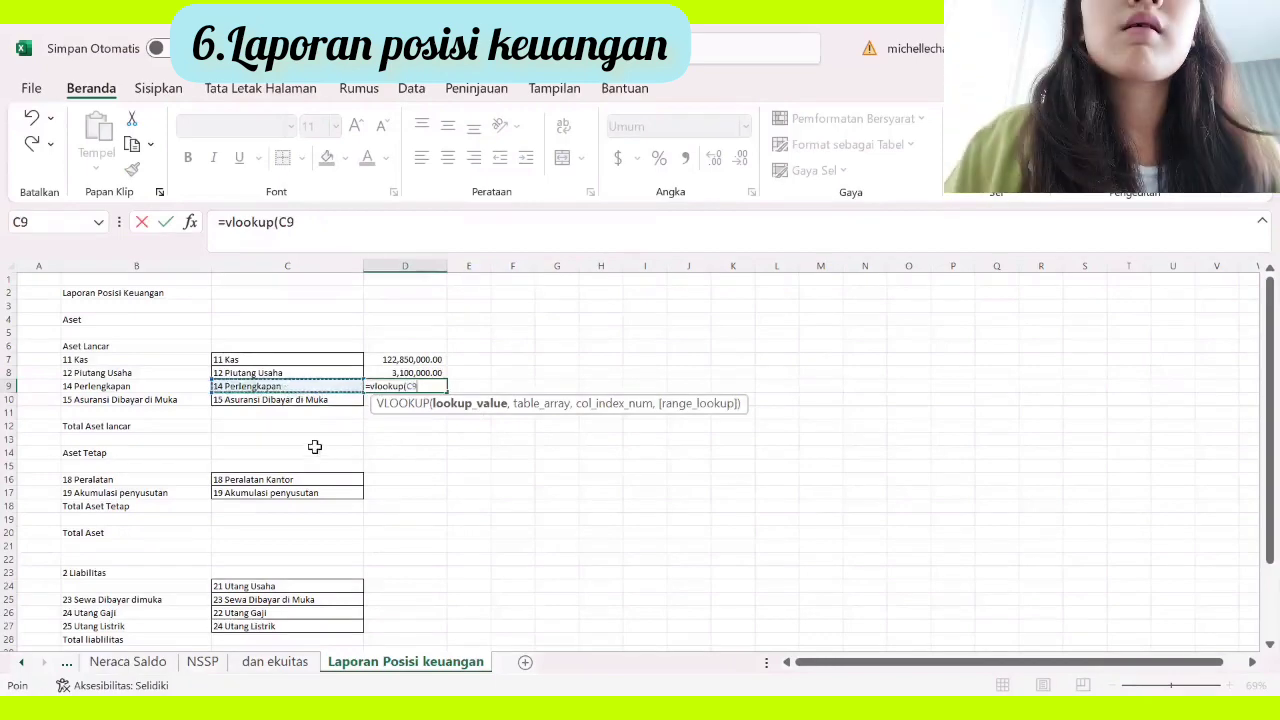
{"action": "type", "text": ","}
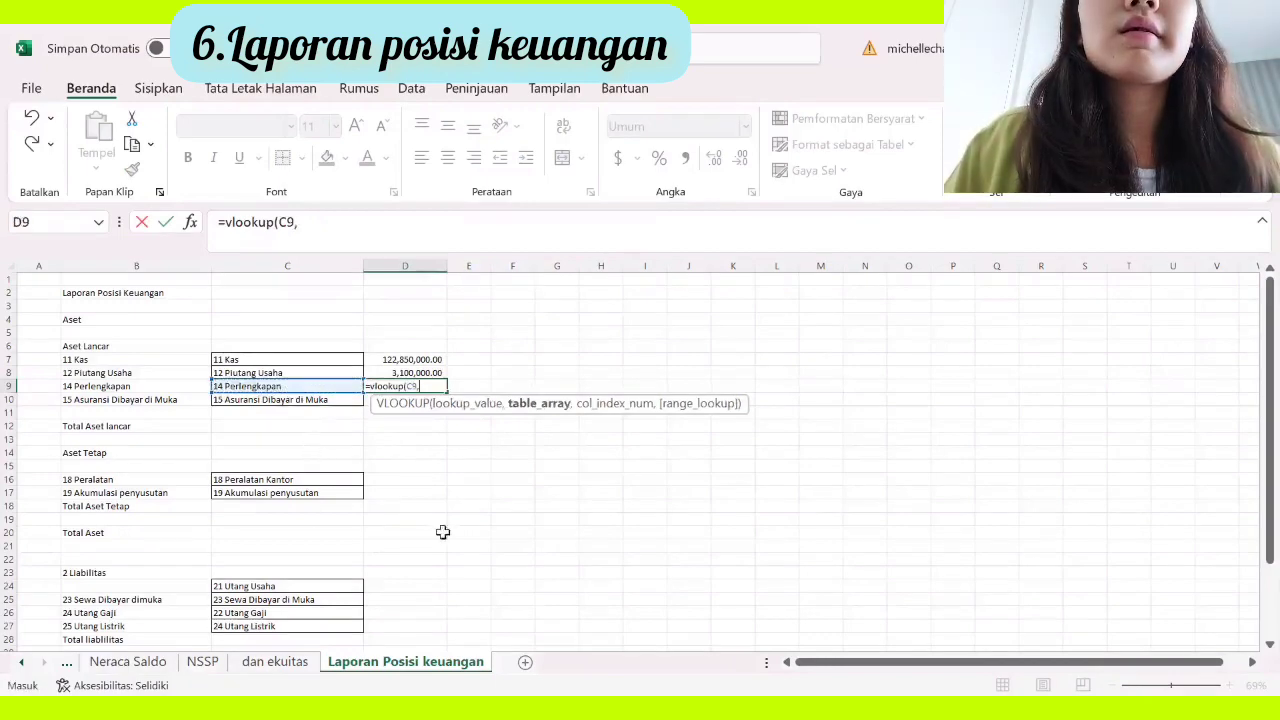
{"action": "left_click", "coordinate": [280, 664]}
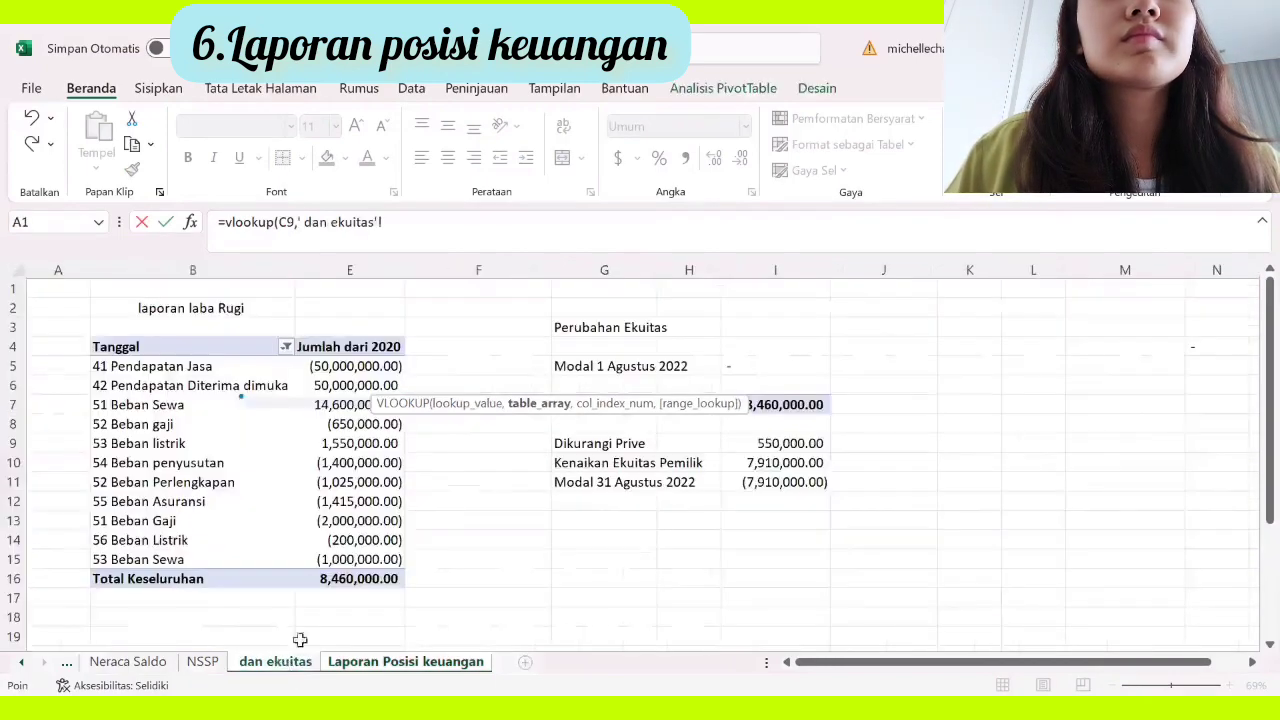
{"action": "left_click", "coordinate": [202, 662]}
{"action": "left_click_drag", "start_coordinate": [85, 340], "coordinate": [188, 352]}
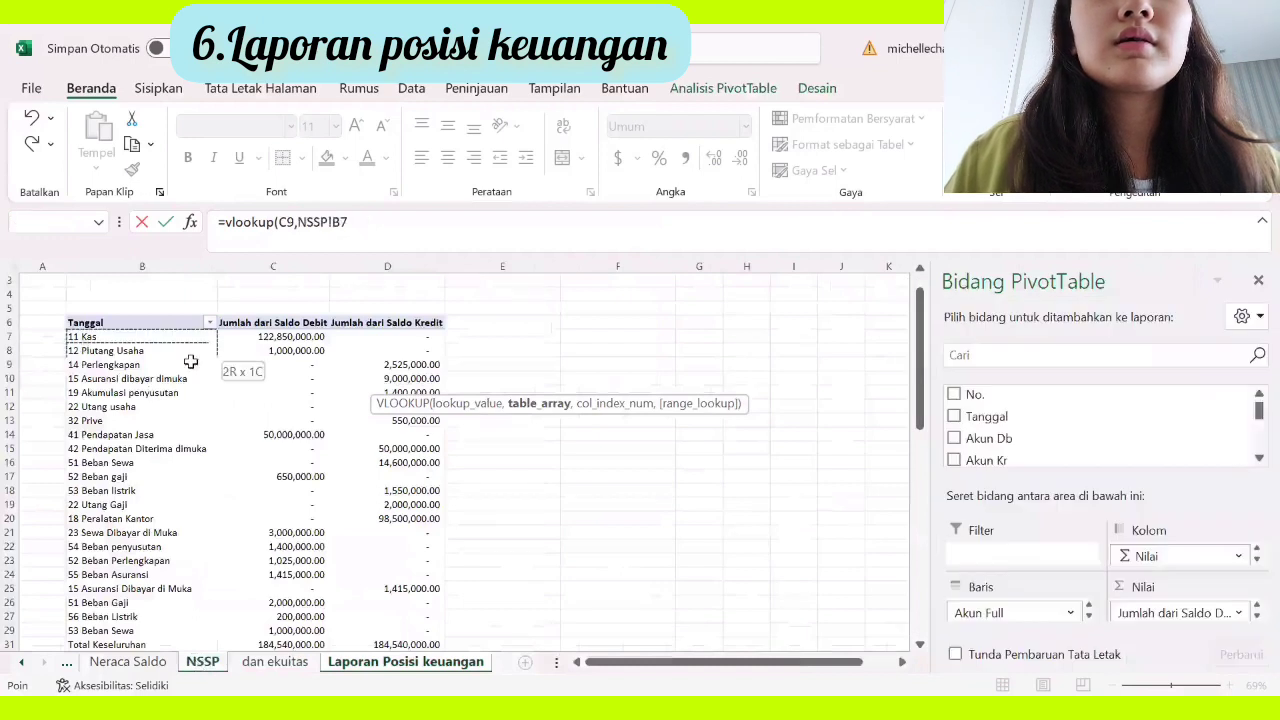
{"action": "left_click_drag", "start_coordinate": [378, 634], "coordinate": [390, 484]}
{"action": "scroll", "coordinate": [454, 279], "scroll_direction": "up", "scroll_amount": 3}
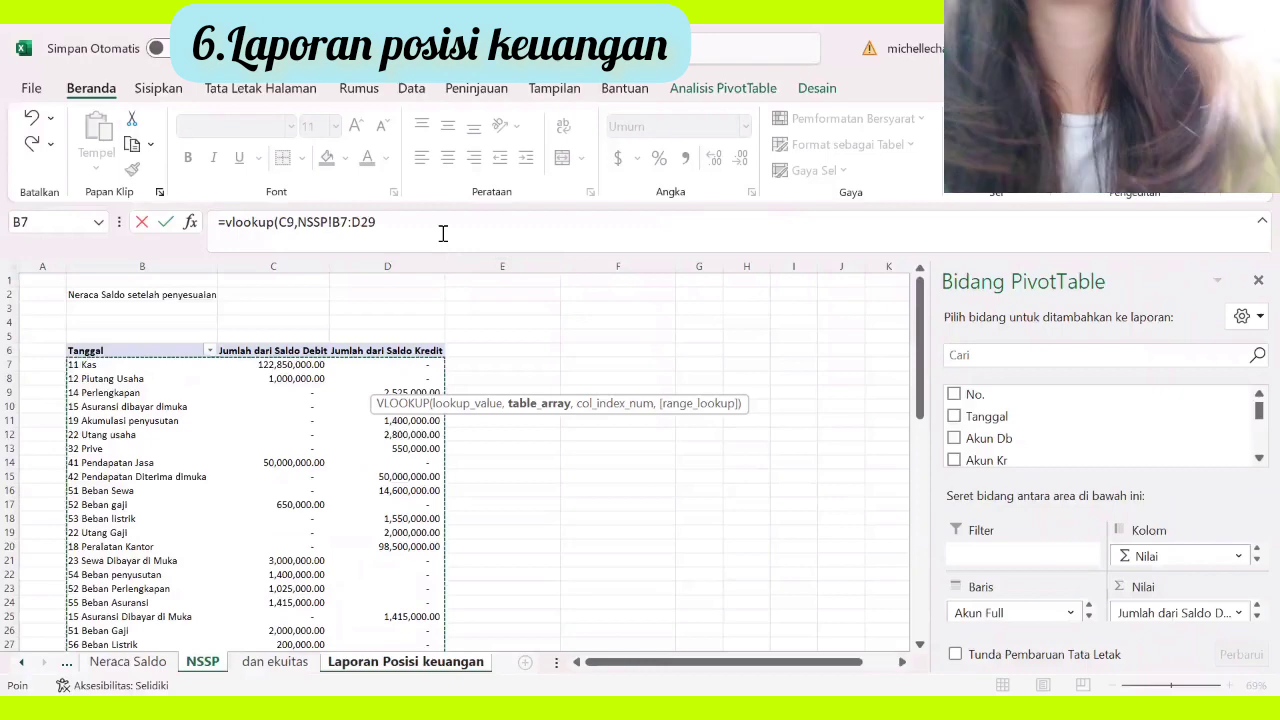
{"action": "type", "text": ","}
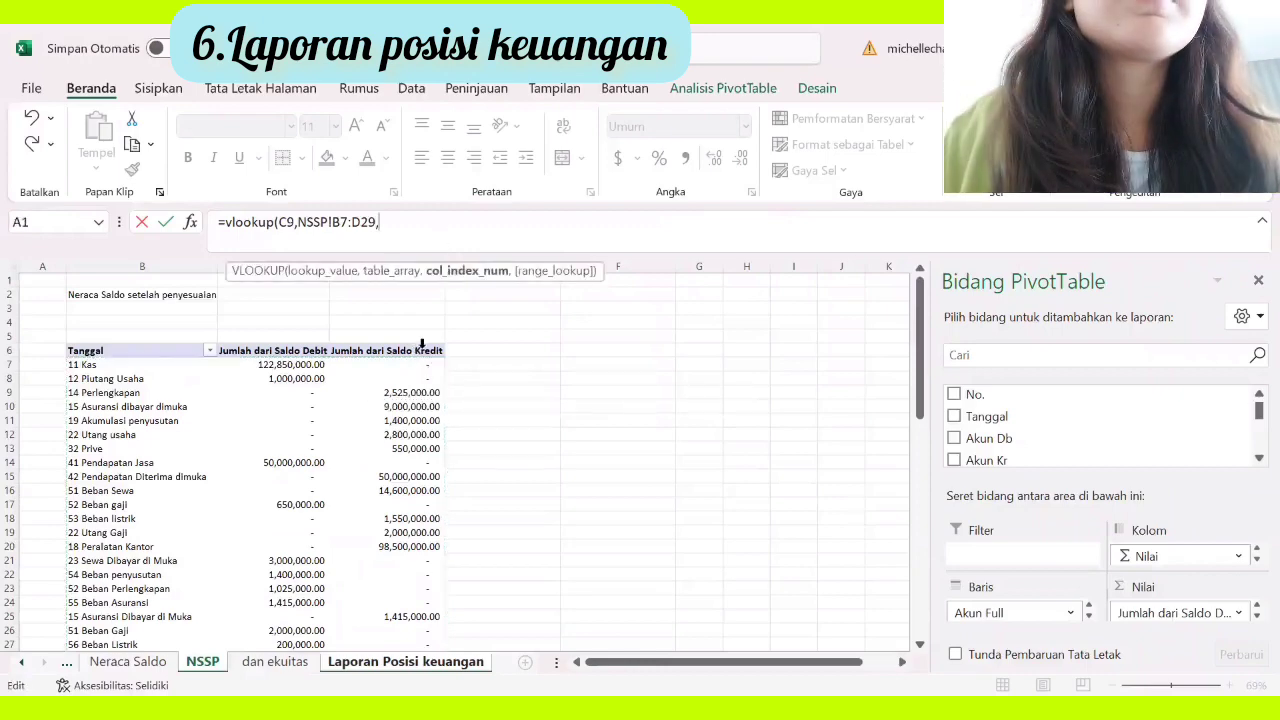
{"action": "type", "text": "3"}
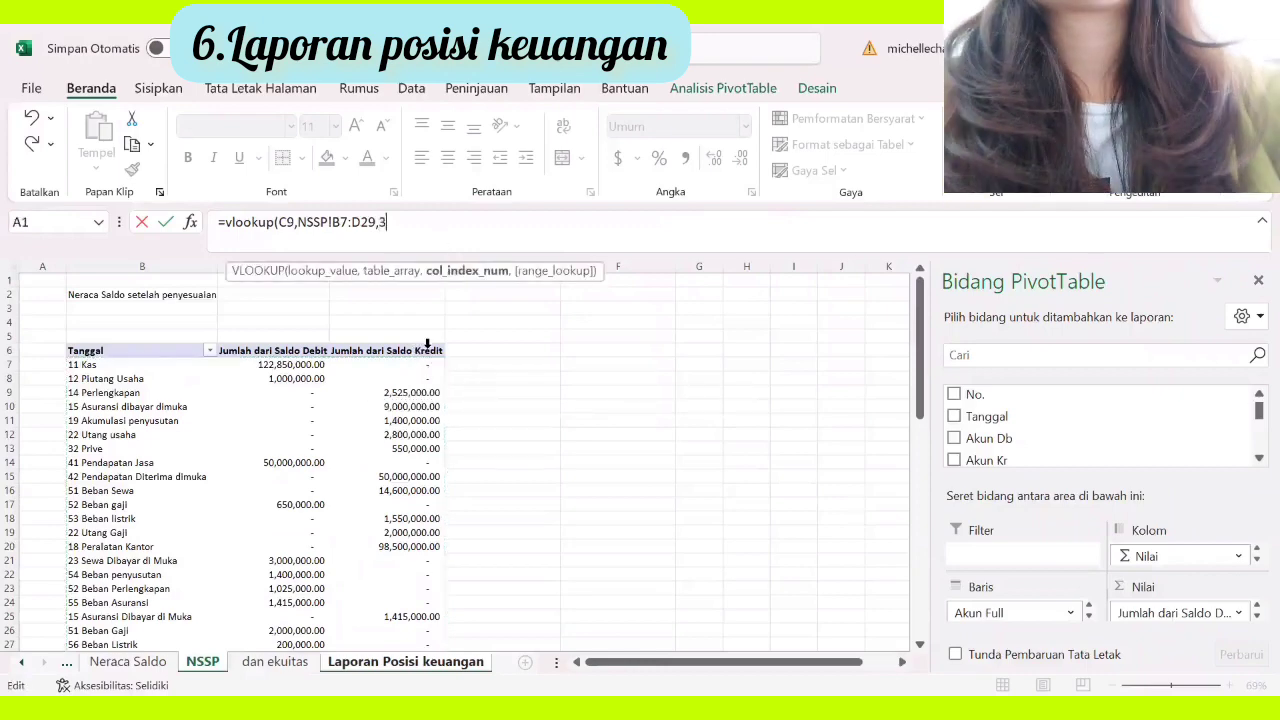
{"action": "type", "text": ")"}
{"action": "key", "text": "Return"}
Step: Negate the D9 lookup by adding a minus sign before VLOOKUP and apply comma style to the cell
{"action": "left_click", "coordinate": [426, 385]}
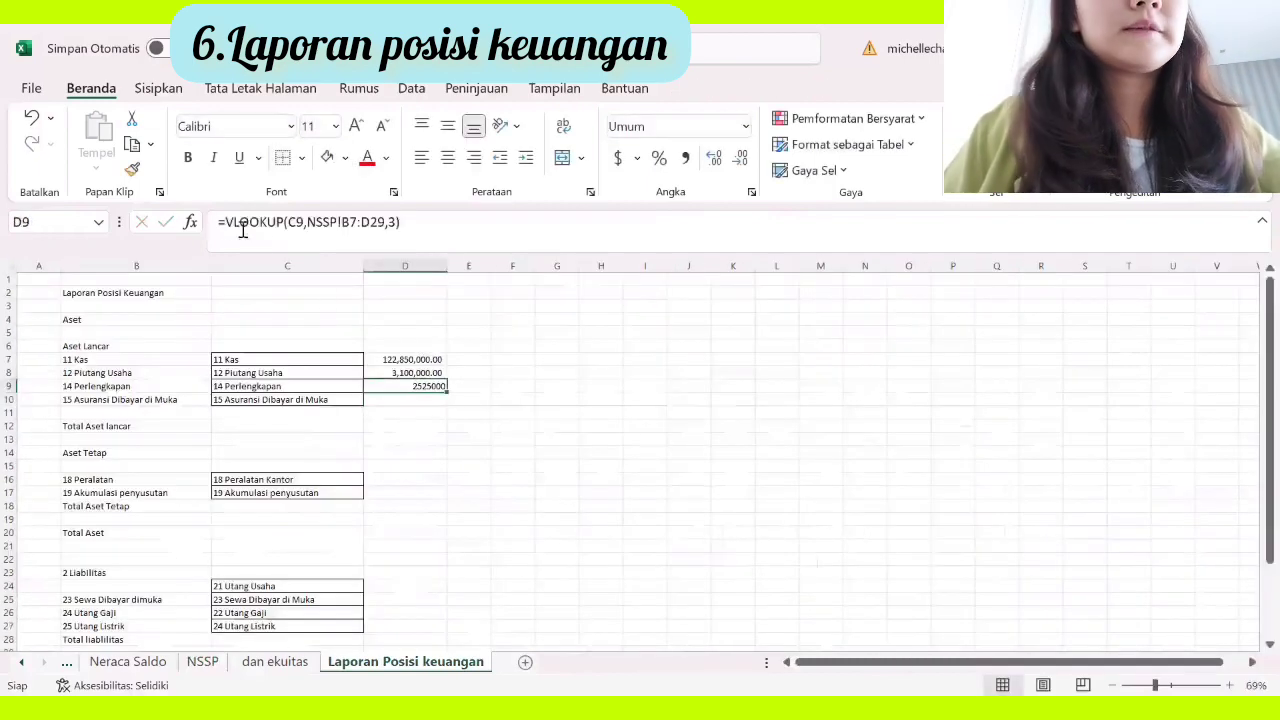
{"action": "left_click", "coordinate": [452, 492]}
{"action": "left_click", "coordinate": [420, 386]}
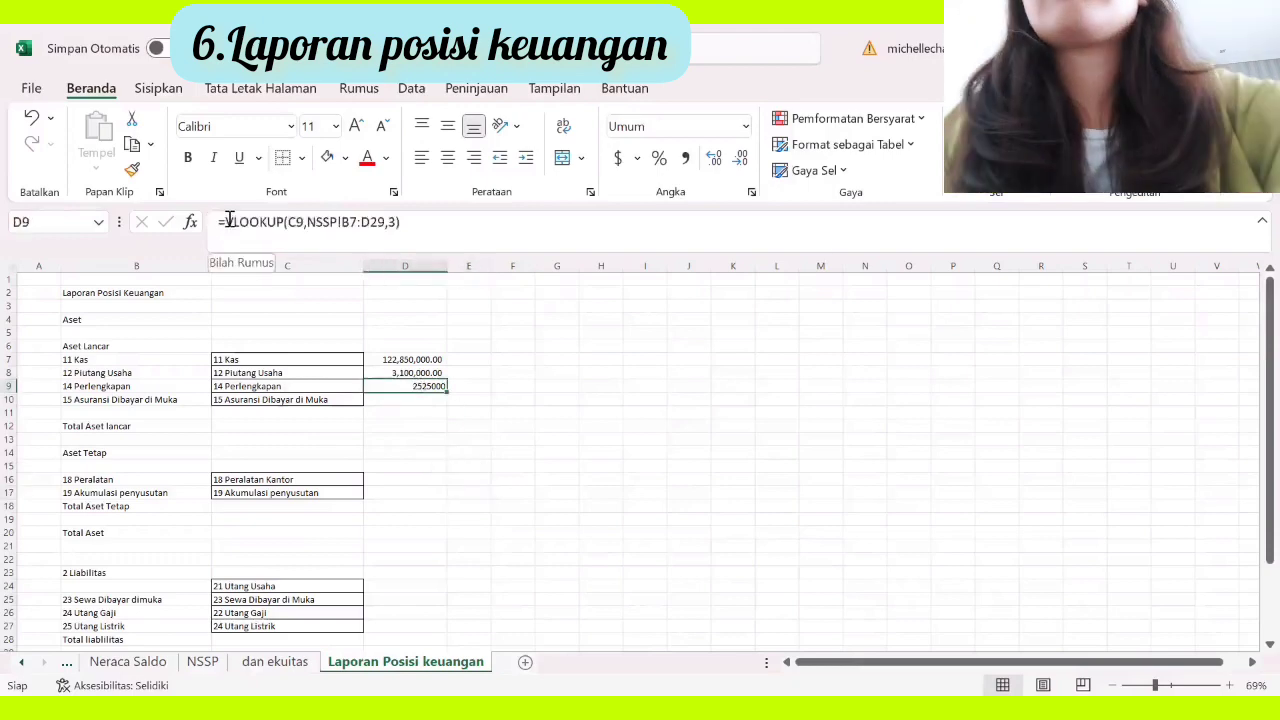
{"action": "left_click", "coordinate": [228, 220]}
{"action": "type", "text": "-"}
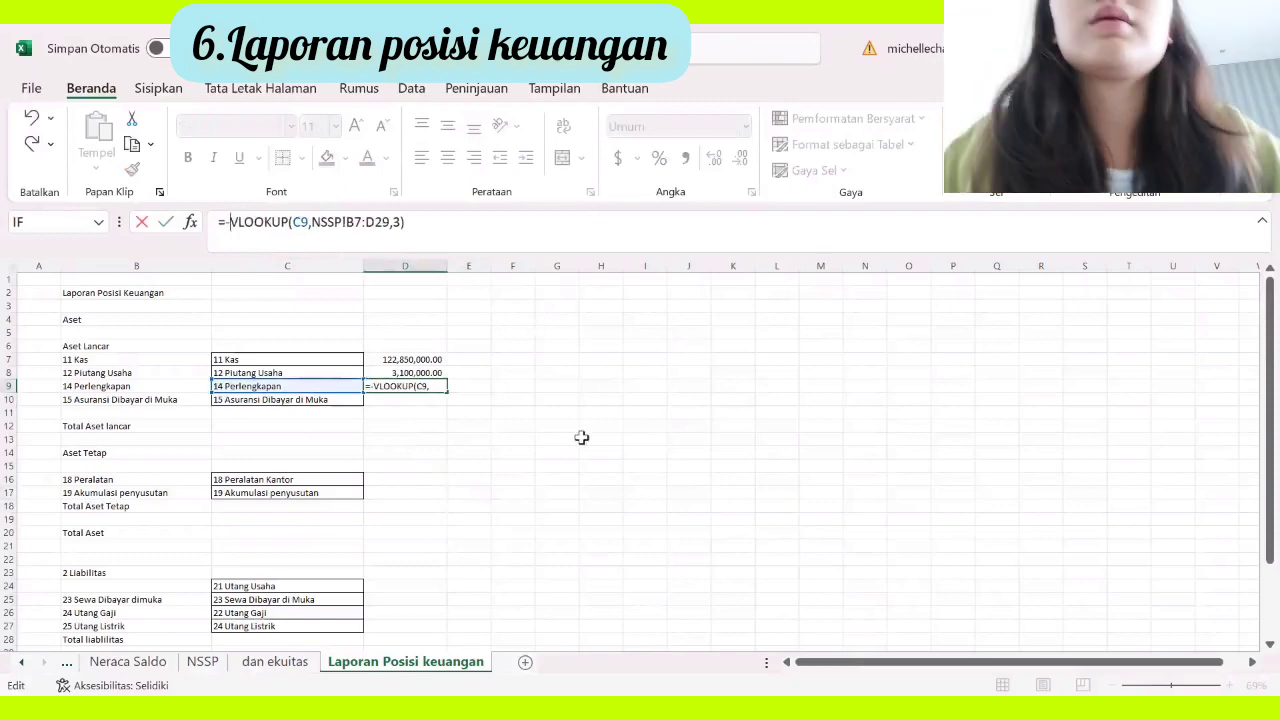
{"action": "key", "text": "Return"}
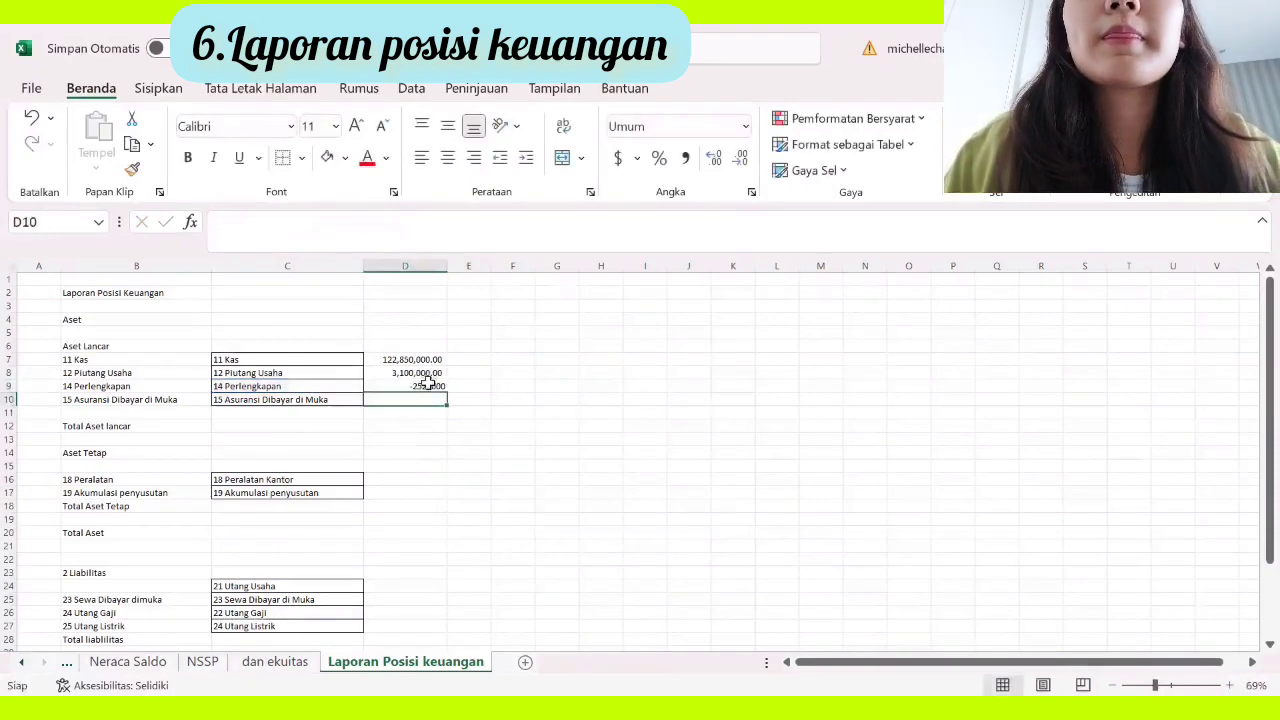
{"action": "left_click", "coordinate": [429, 384]}
{"action": "left_click", "coordinate": [686, 158]}
Step: Enter 10415000 in D10 for 15 Asuransi Dibayar di Muka and apply comma style to it
{"action": "left_click", "coordinate": [420, 411]}
{"action": "left_click", "coordinate": [420, 399]}
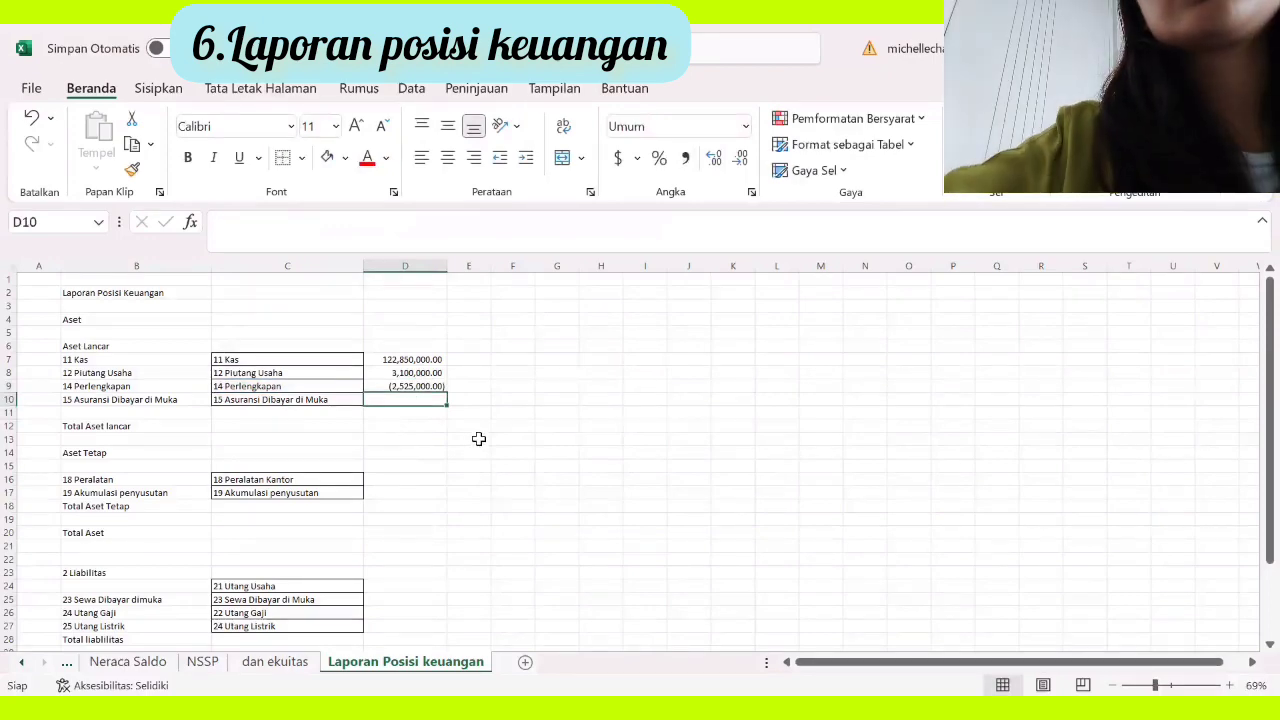
{"action": "type", "text": "1"}
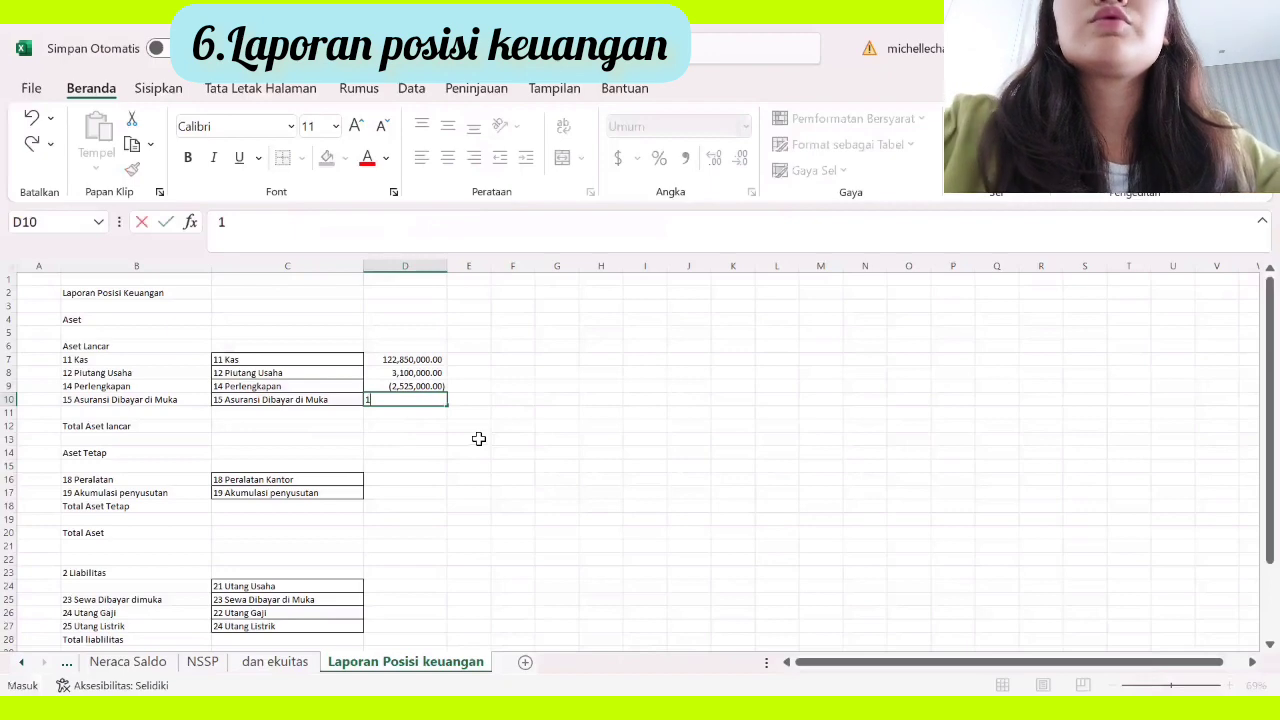
{"action": "type", "text": "0415000"}
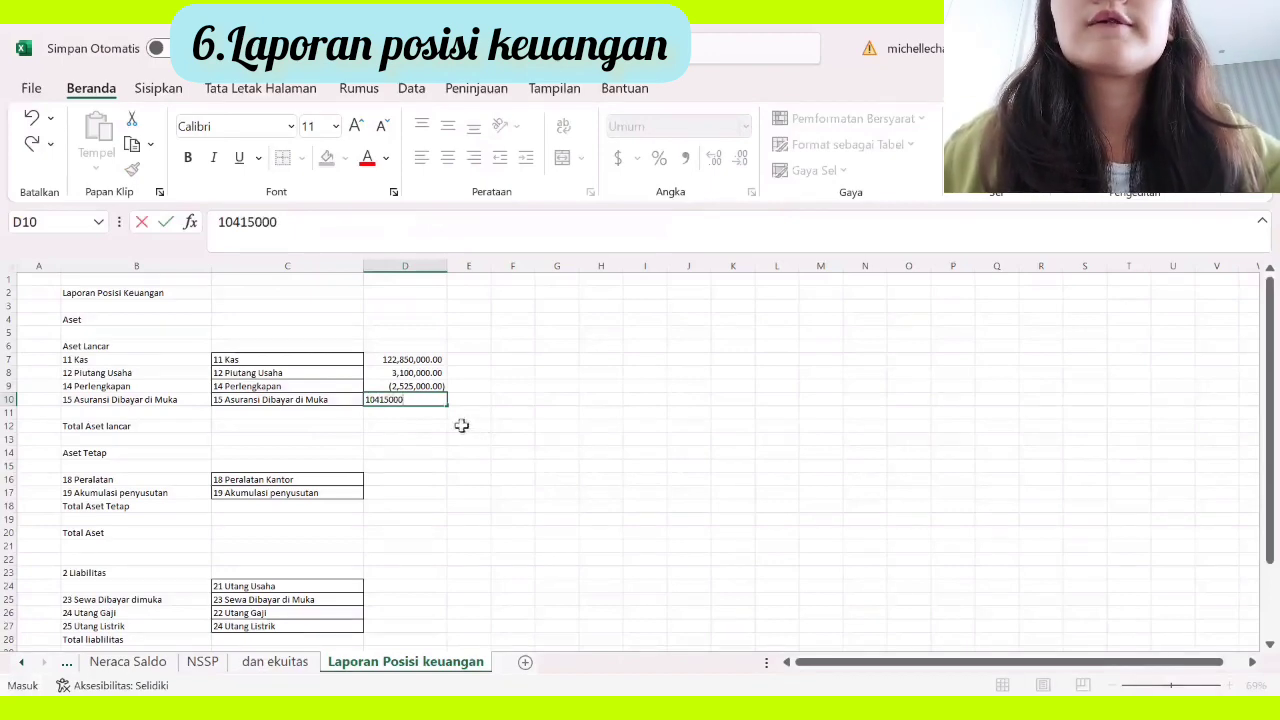
{"action": "left_click", "coordinate": [432, 451]}
{"action": "left_click", "coordinate": [430, 401]}
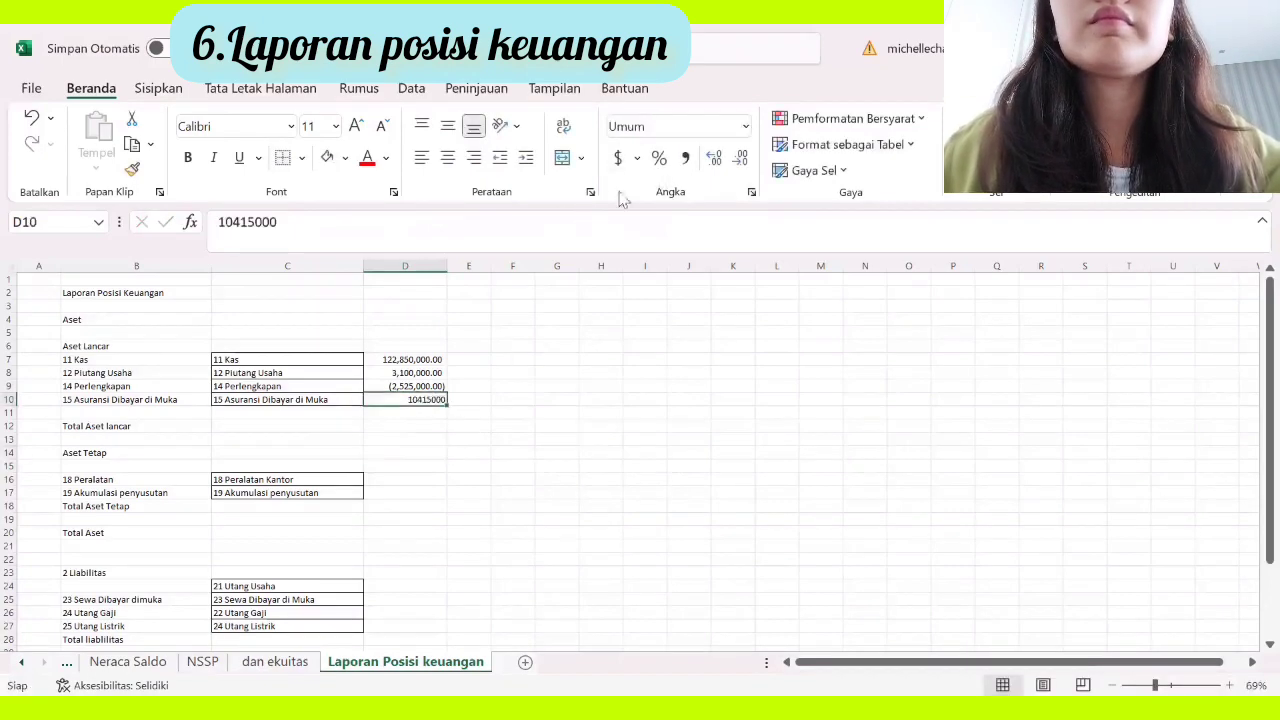
{"action": "left_click", "coordinate": [685, 158]}
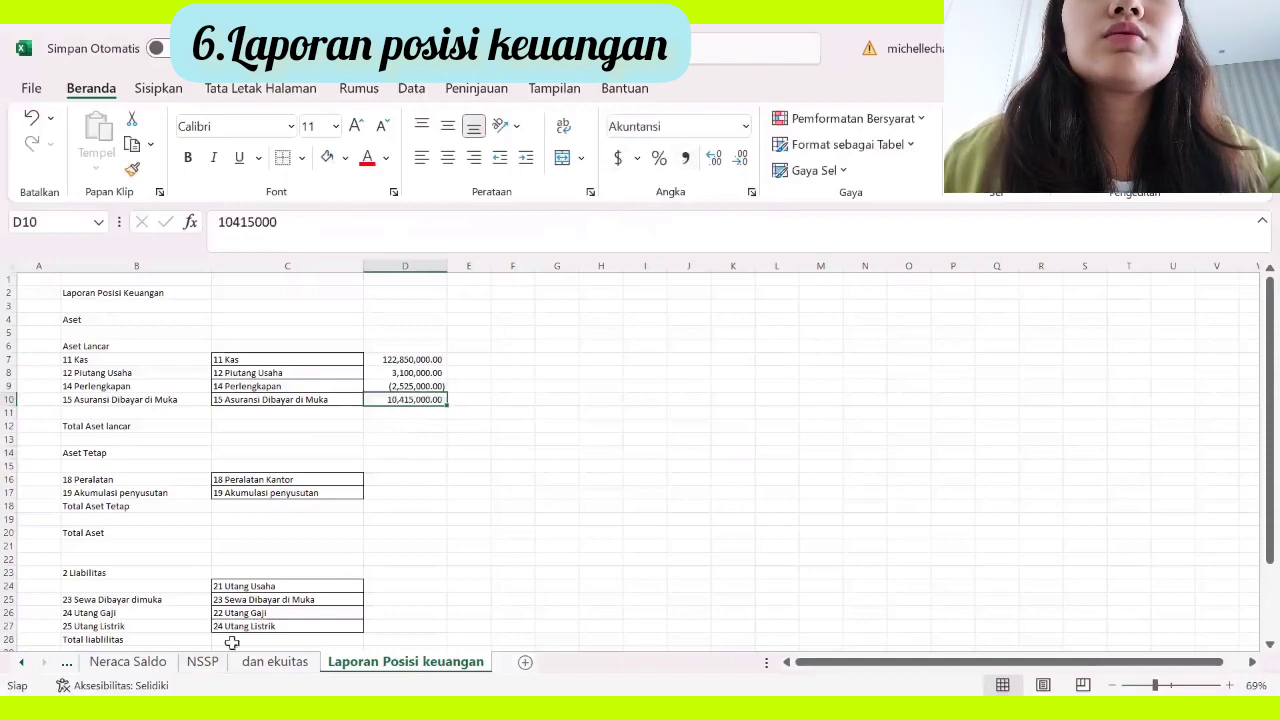
Step: Check the Neraca Saldo, NSSP and dan ekuitas sheets for the 18 Peralatan Kantor balance, and return to Laporan Posisi keuangan
{"action": "left_click", "coordinate": [140, 665]}
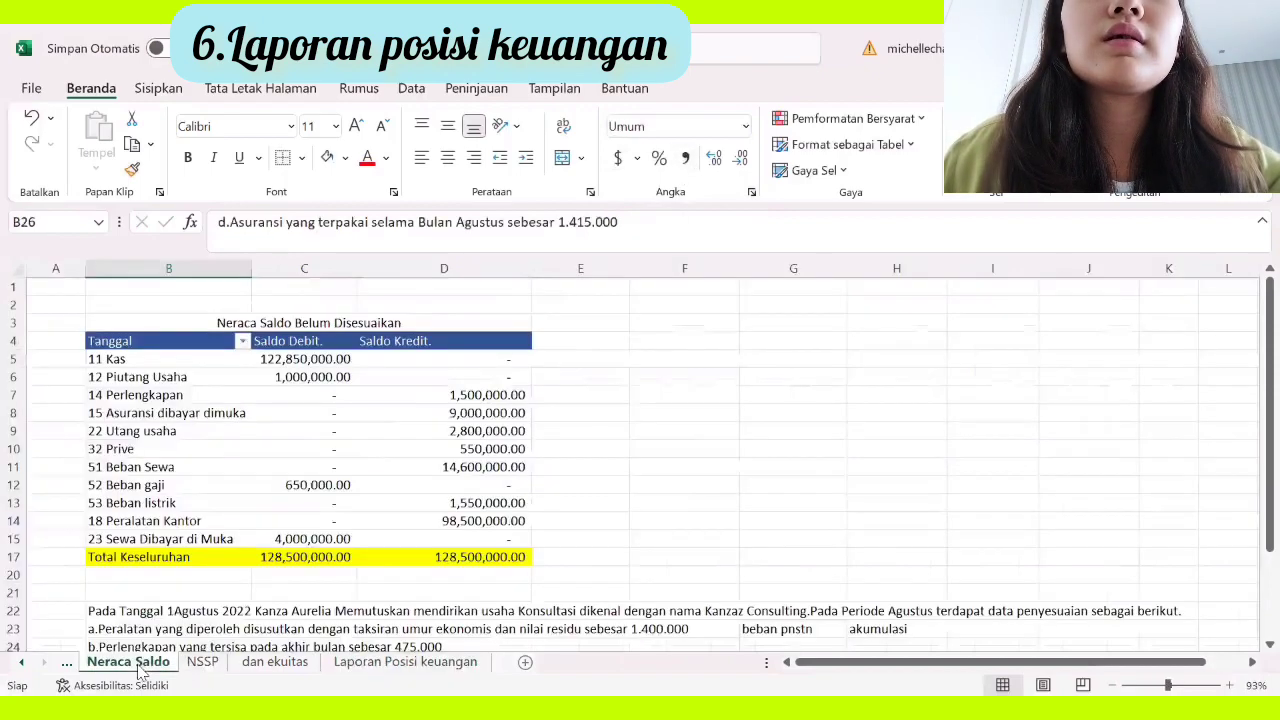
{"action": "left_click", "coordinate": [202, 663]}
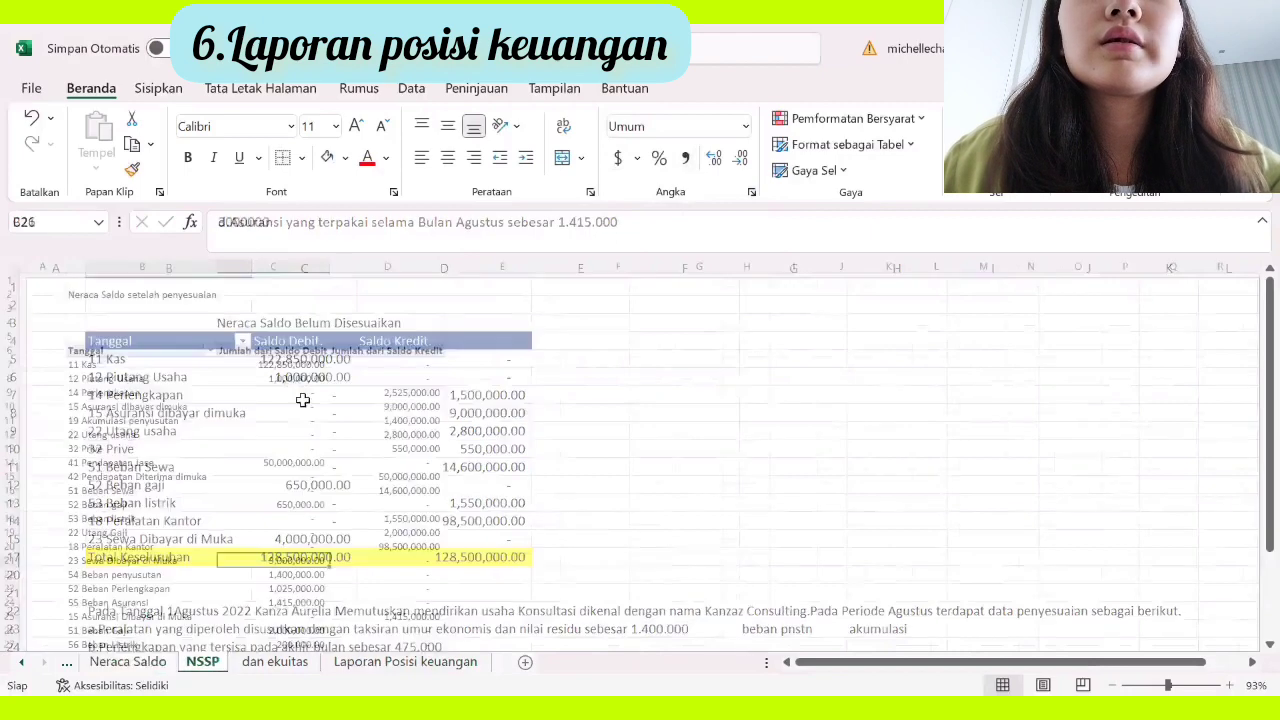
{"action": "left_click", "coordinate": [273, 663]}
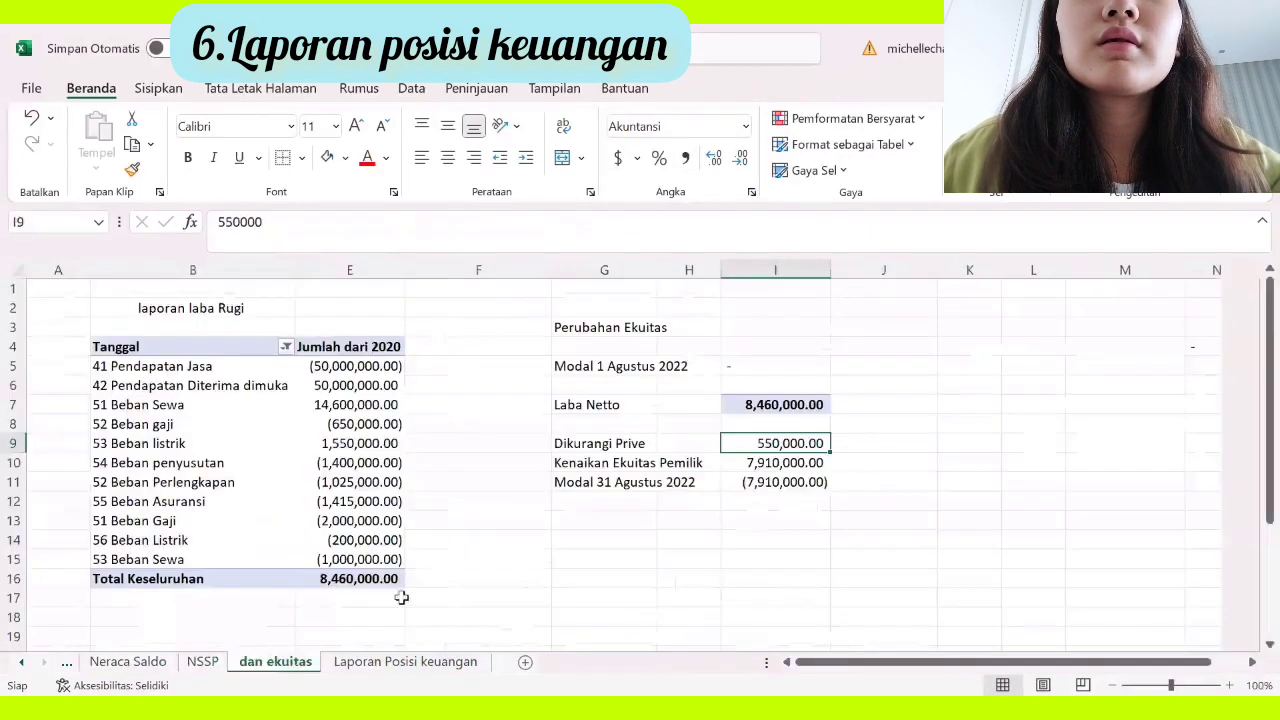
{"action": "left_click", "coordinate": [380, 662]}
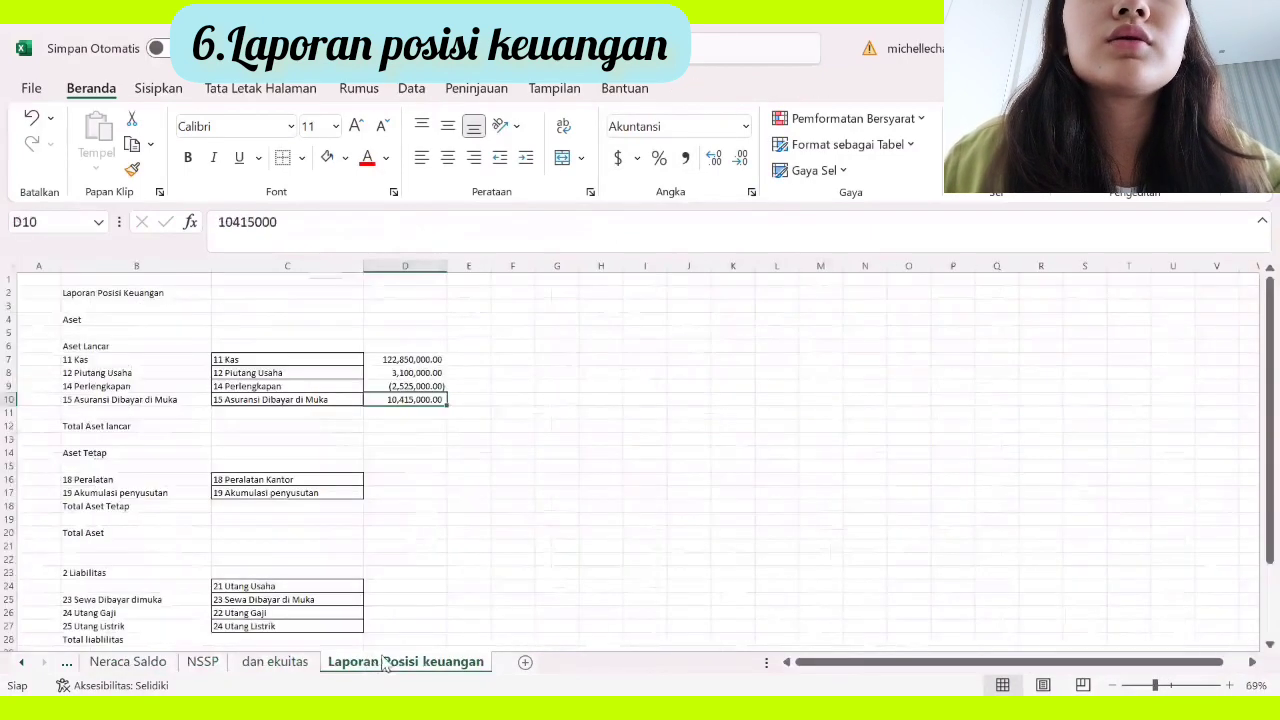
{"action": "left_click", "coordinate": [202, 662]}
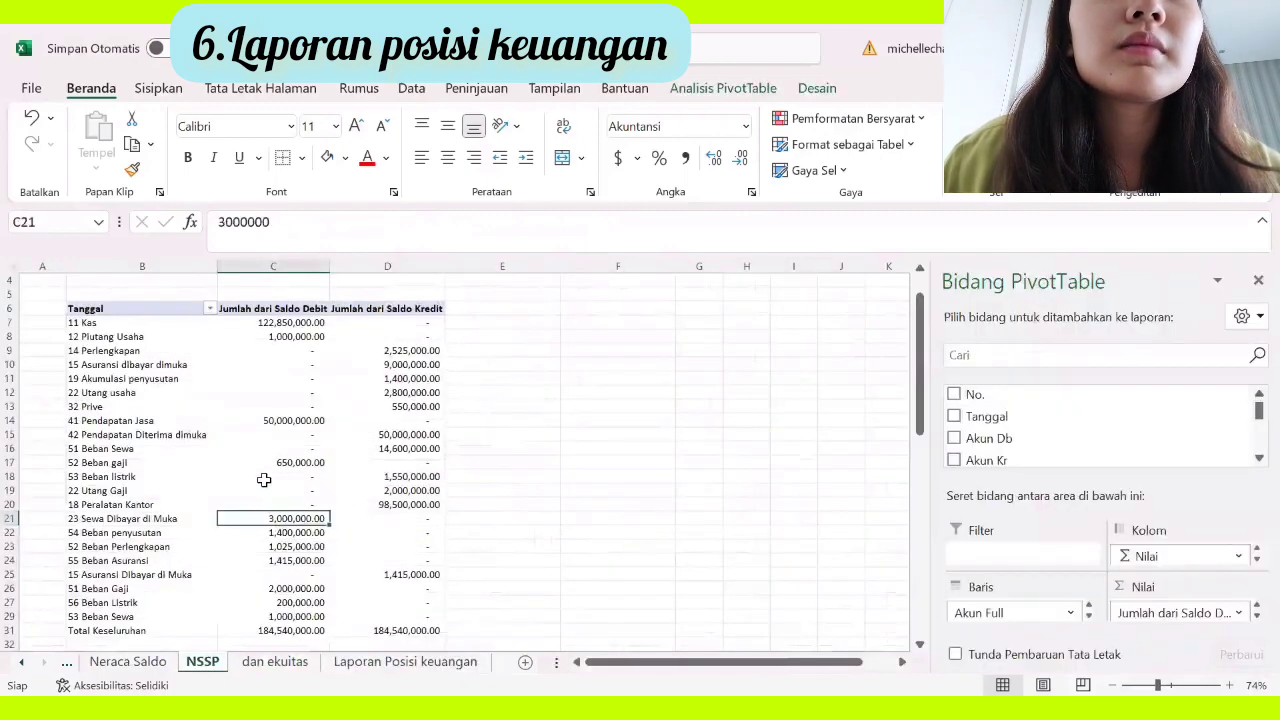
{"action": "scroll", "coordinate": [262, 479], "scroll_direction": "down", "scroll_amount": 1}
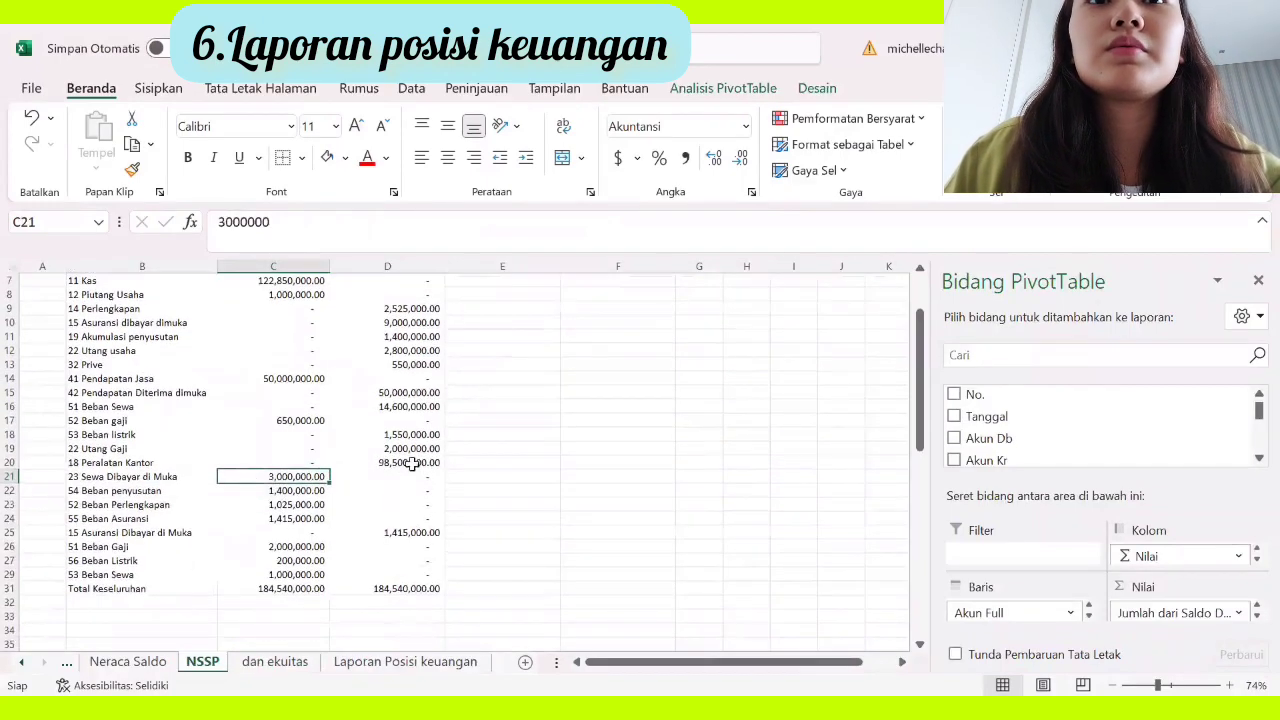
{"action": "left_click", "coordinate": [275, 661]}
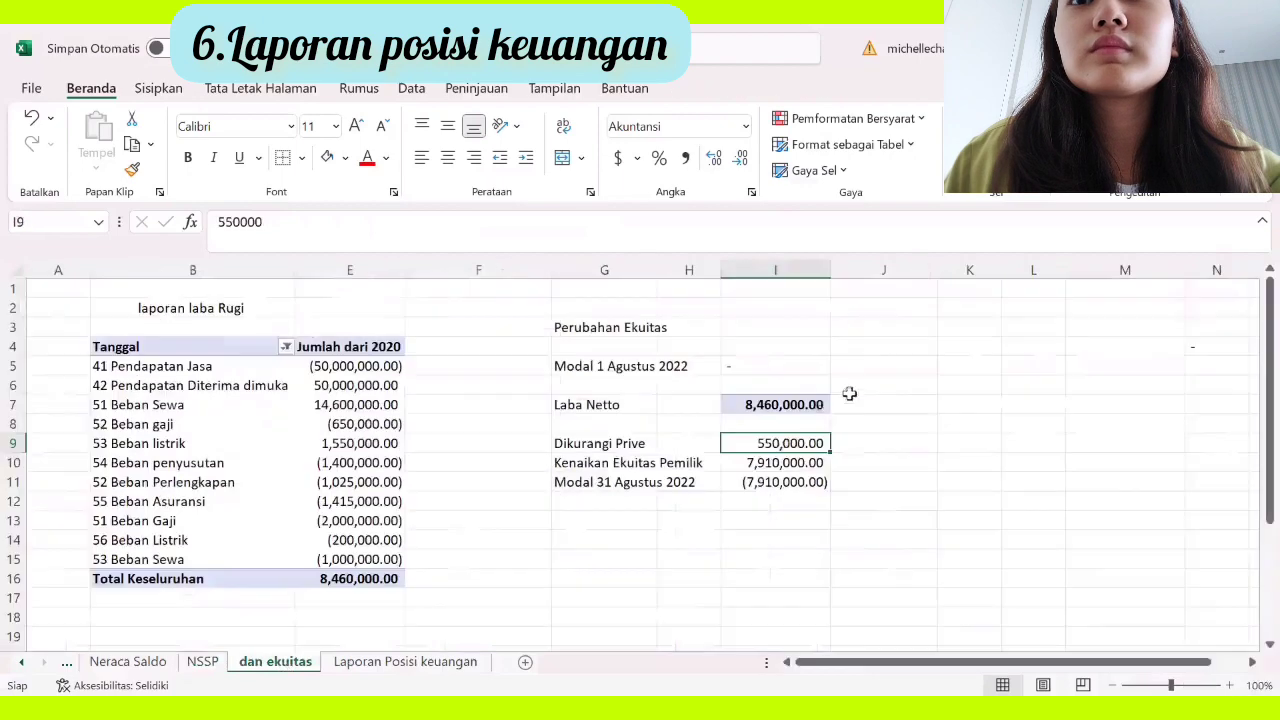
{"action": "left_click", "coordinate": [456, 662]}
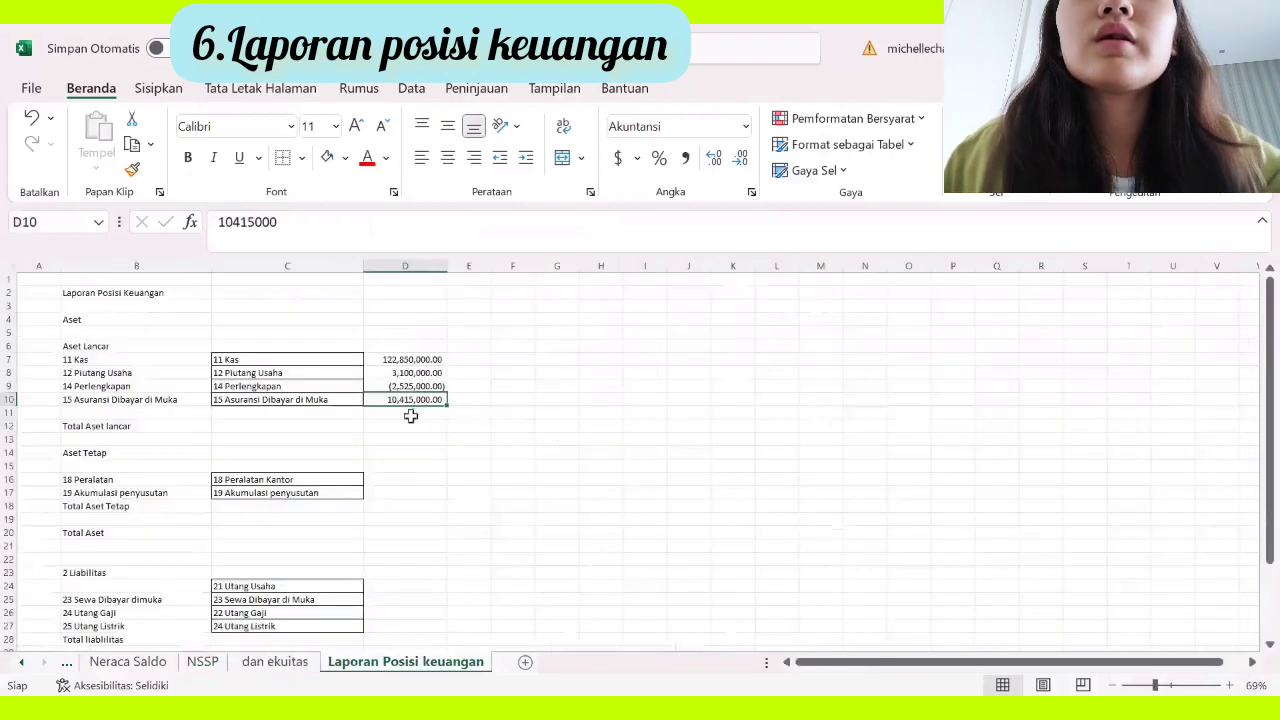
Step: Enter 98500000 in D16 for 18 Peralatan Kantor and apply comma style to it
{"action": "left_click", "coordinate": [393, 480]}
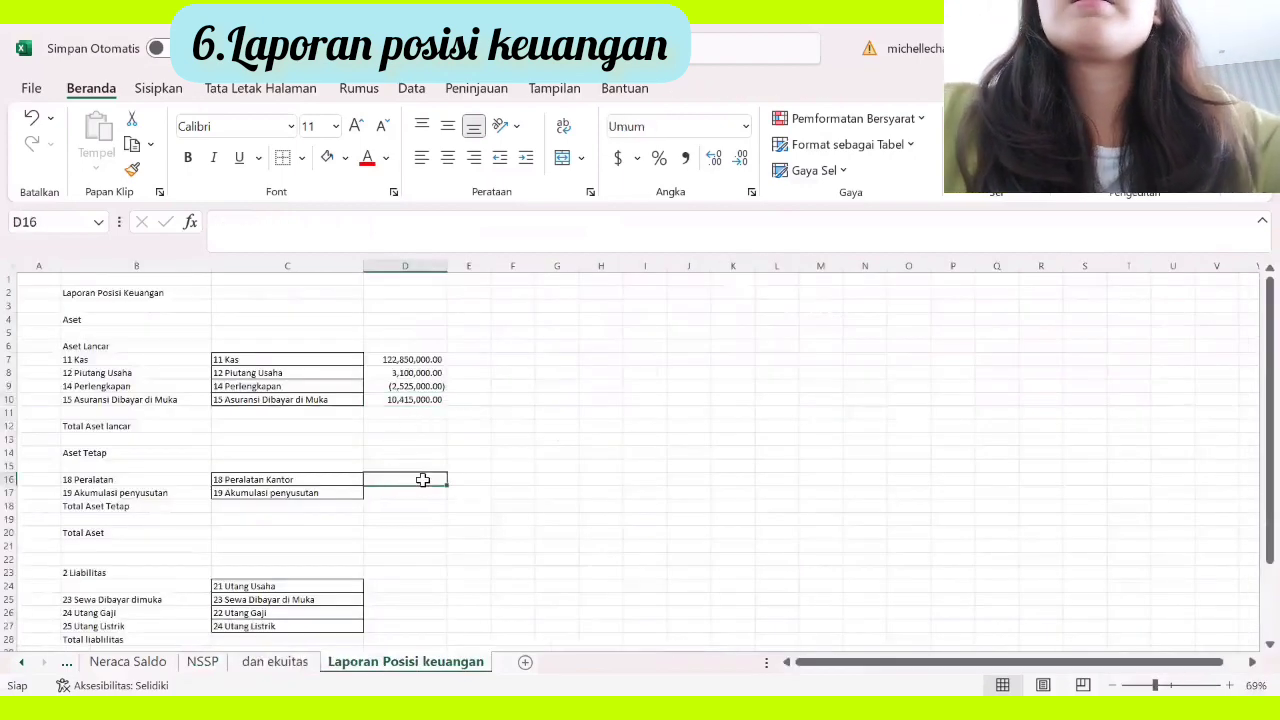
{"action": "type", "text": "985"}
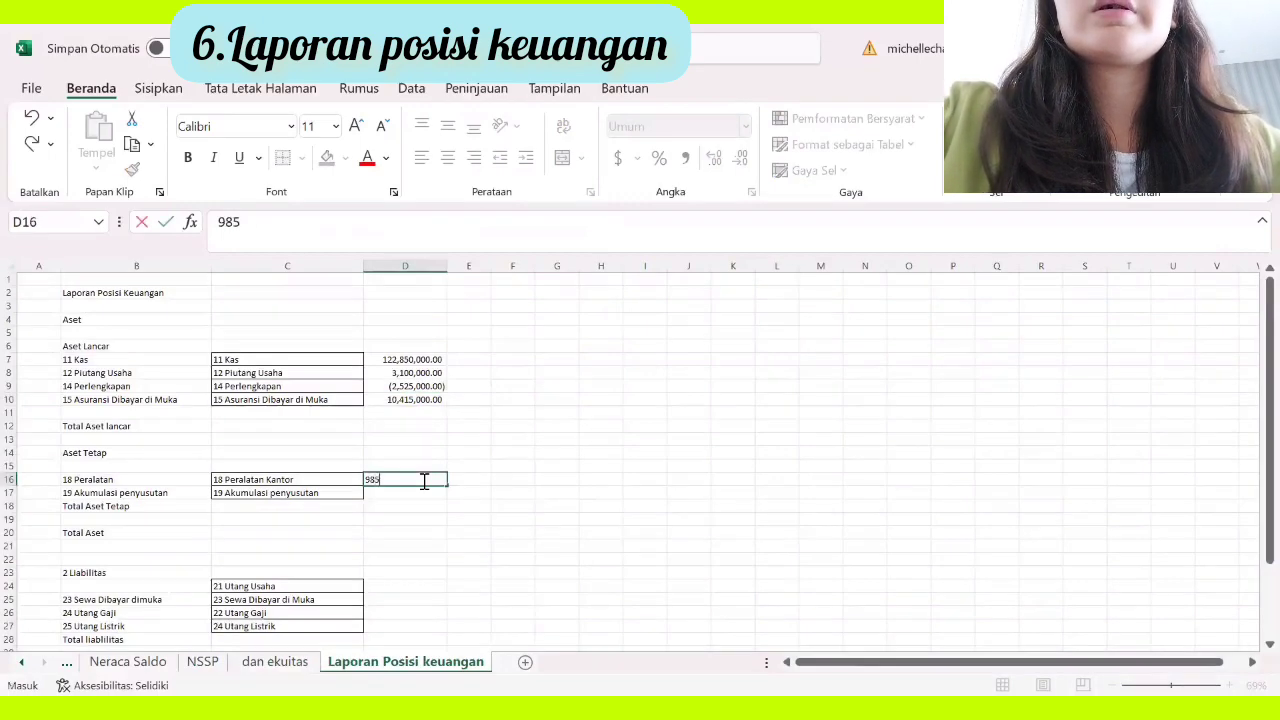
{"action": "type", "text": "00000"}
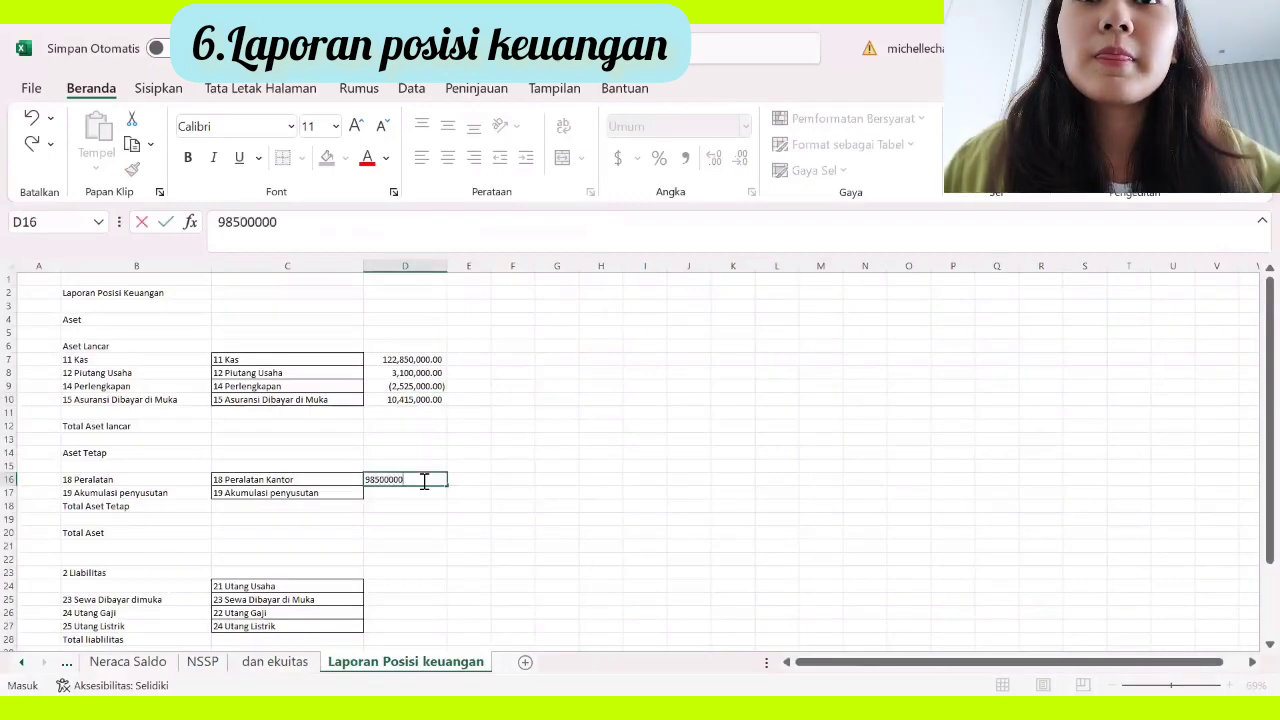
{"action": "left_click", "coordinate": [404, 539]}
{"action": "left_click", "coordinate": [427, 481]}
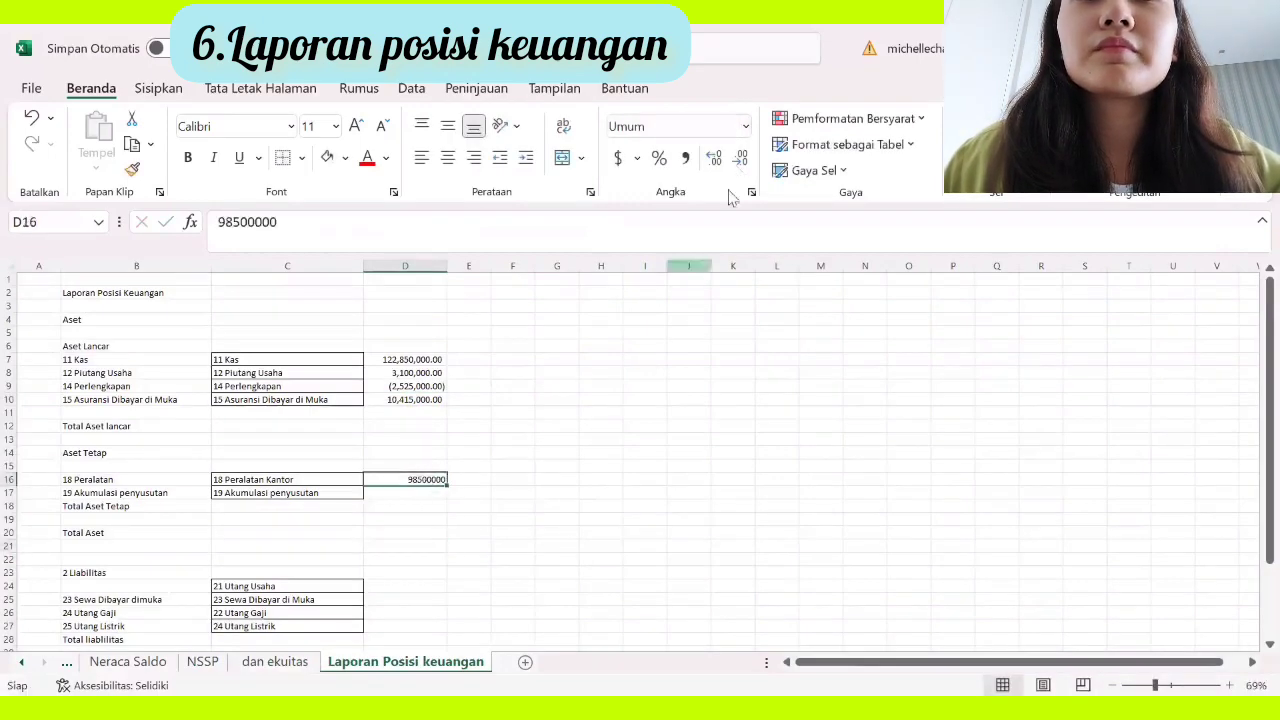
{"action": "left_click", "coordinate": [684, 158]}
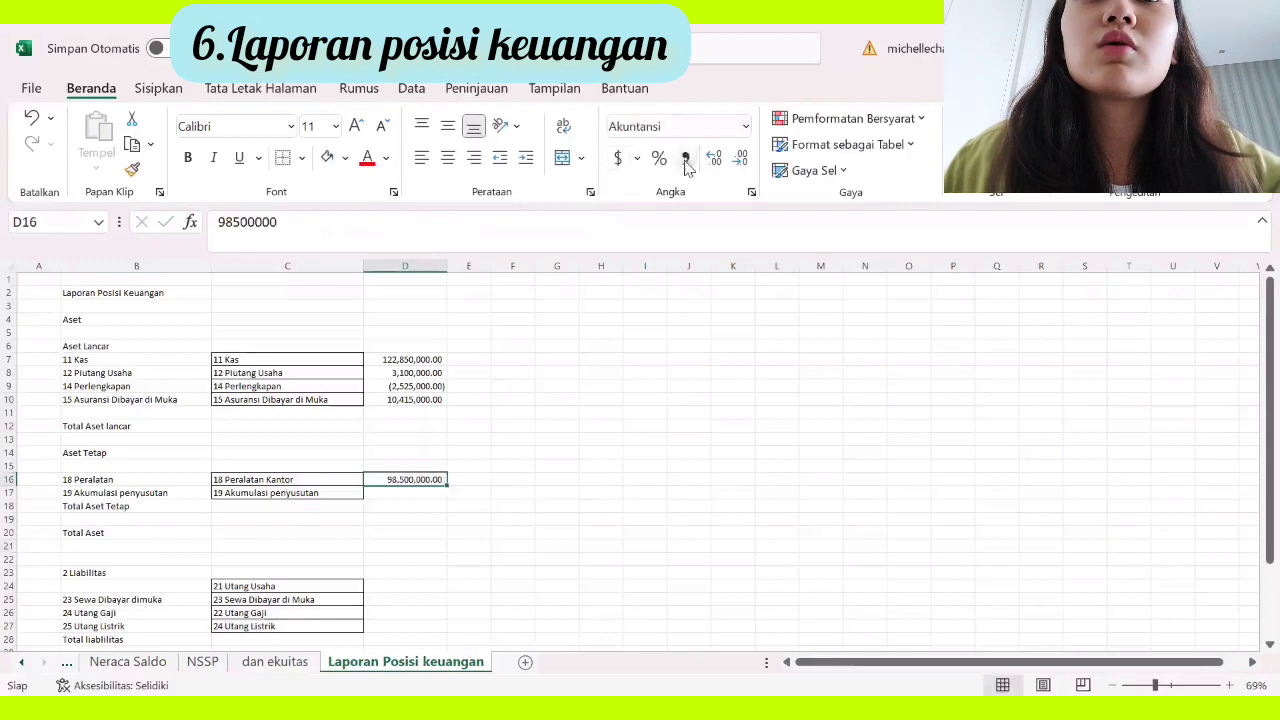
Step: Check the NSSP sheet for the fixed asset balances in the debit and credit columns, and return to Laporan Posisi keuangan
{"action": "left_click", "coordinate": [417, 493]}
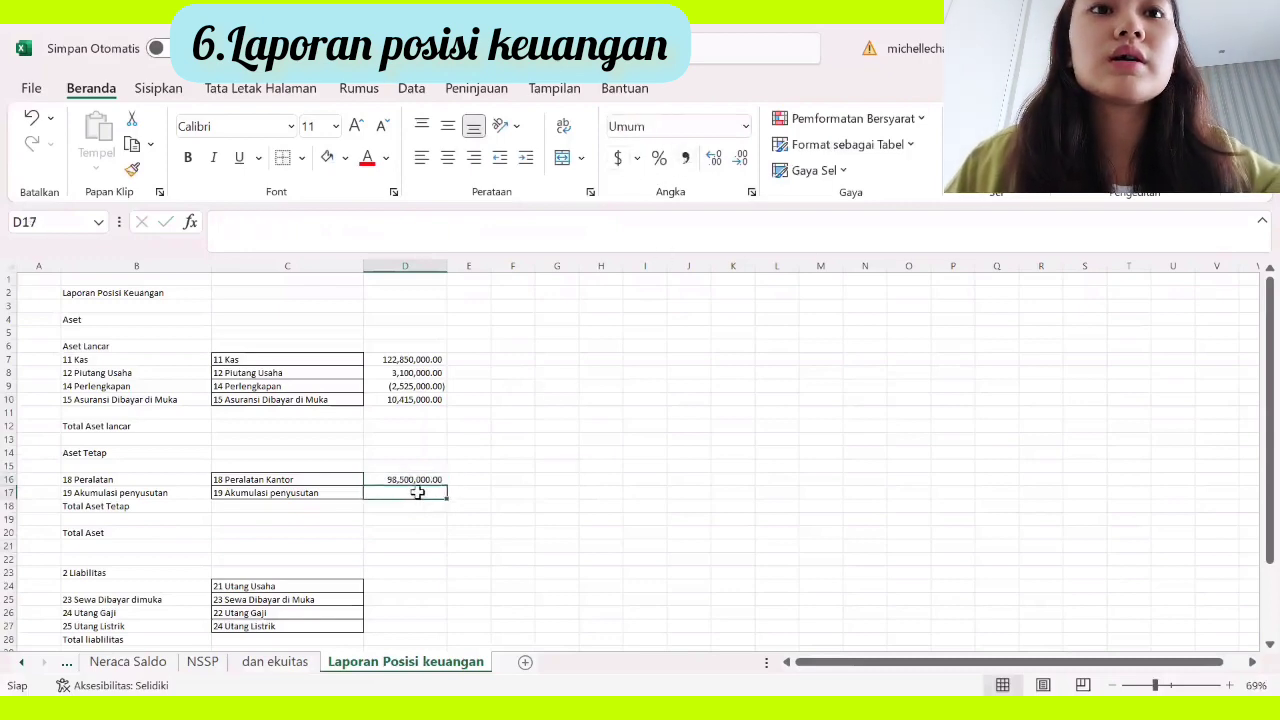
{"action": "left_click", "coordinate": [186, 650]}
{"action": "left_click", "coordinate": [196, 662]}
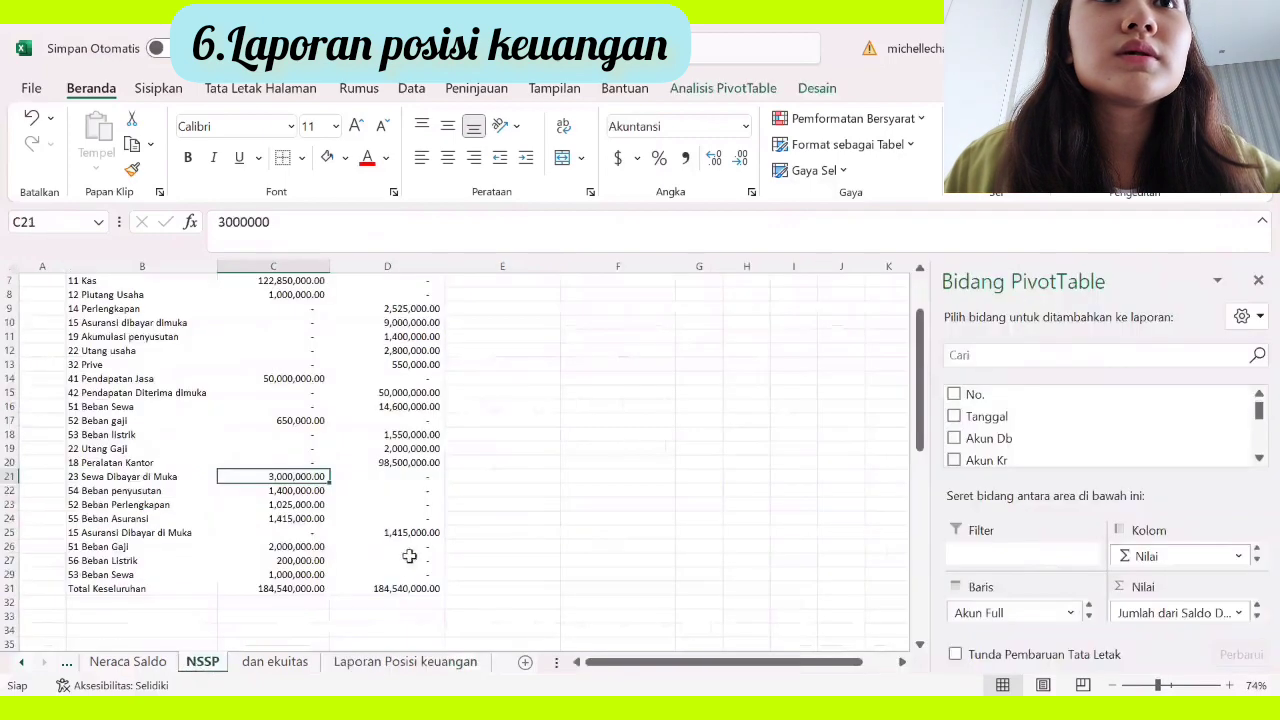
{"action": "mouse_move", "coordinate": [285, 510]}
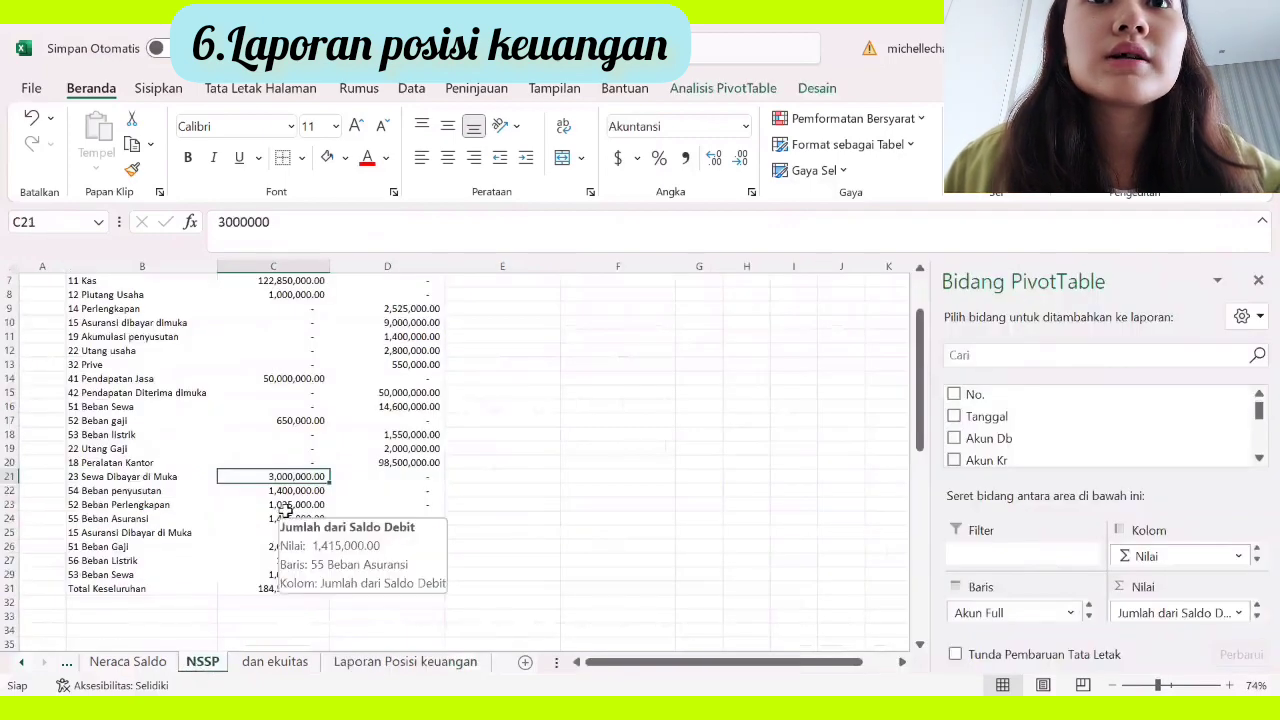
{"action": "scroll", "coordinate": [285, 510], "scroll_direction": "up", "scroll_amount": 1}
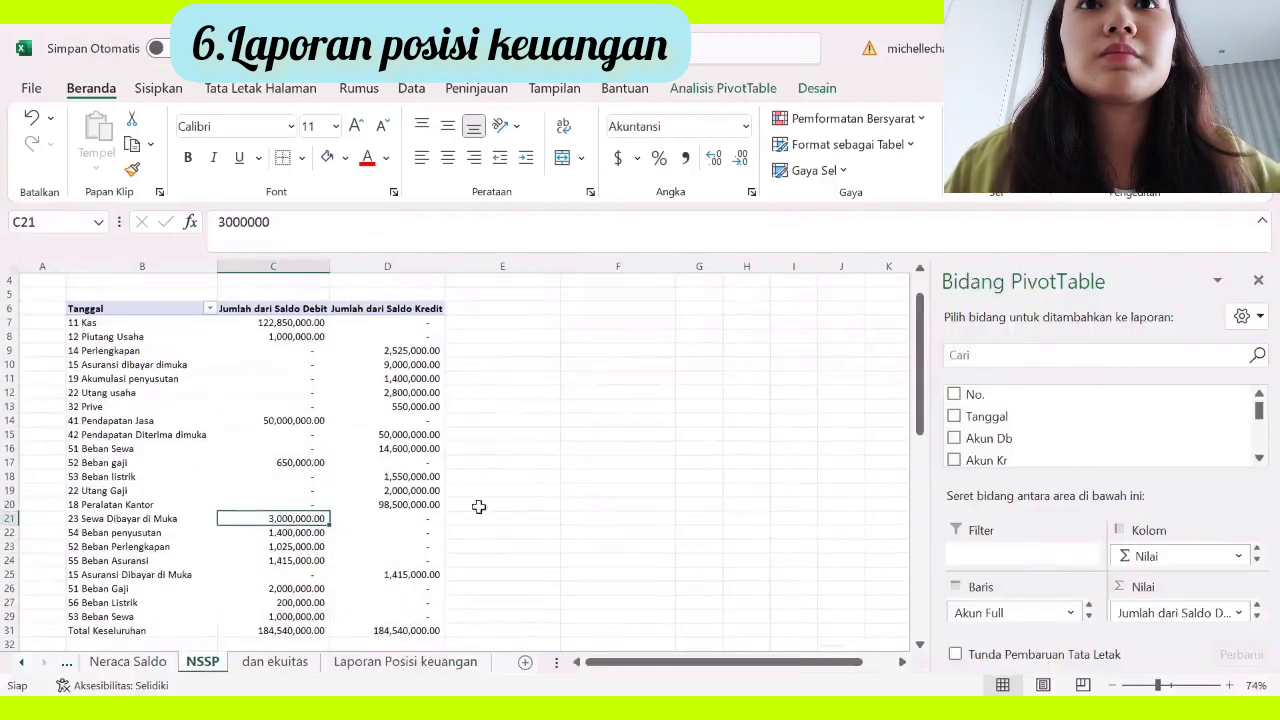
{"action": "left_click", "coordinate": [432, 662]}
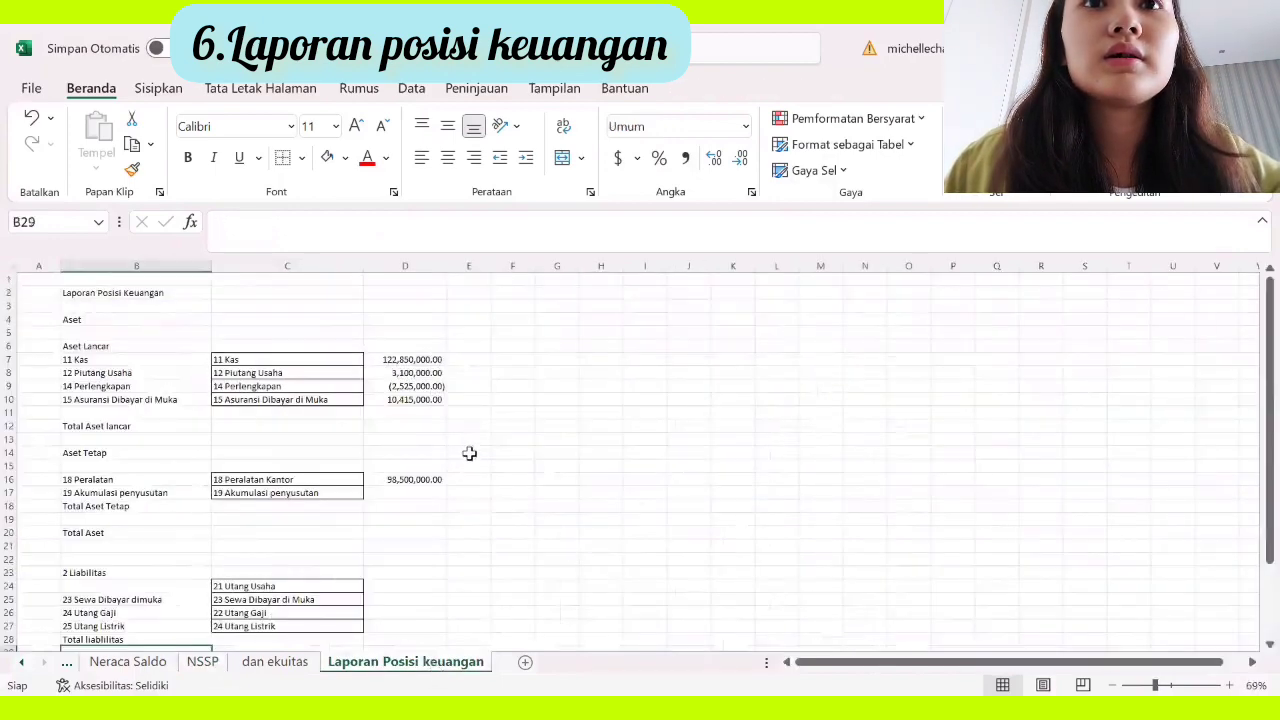
Step: Make the 18 Peralatan Kantor amount in D16 negative, as -98500000
{"action": "left_click", "coordinate": [405, 479]}
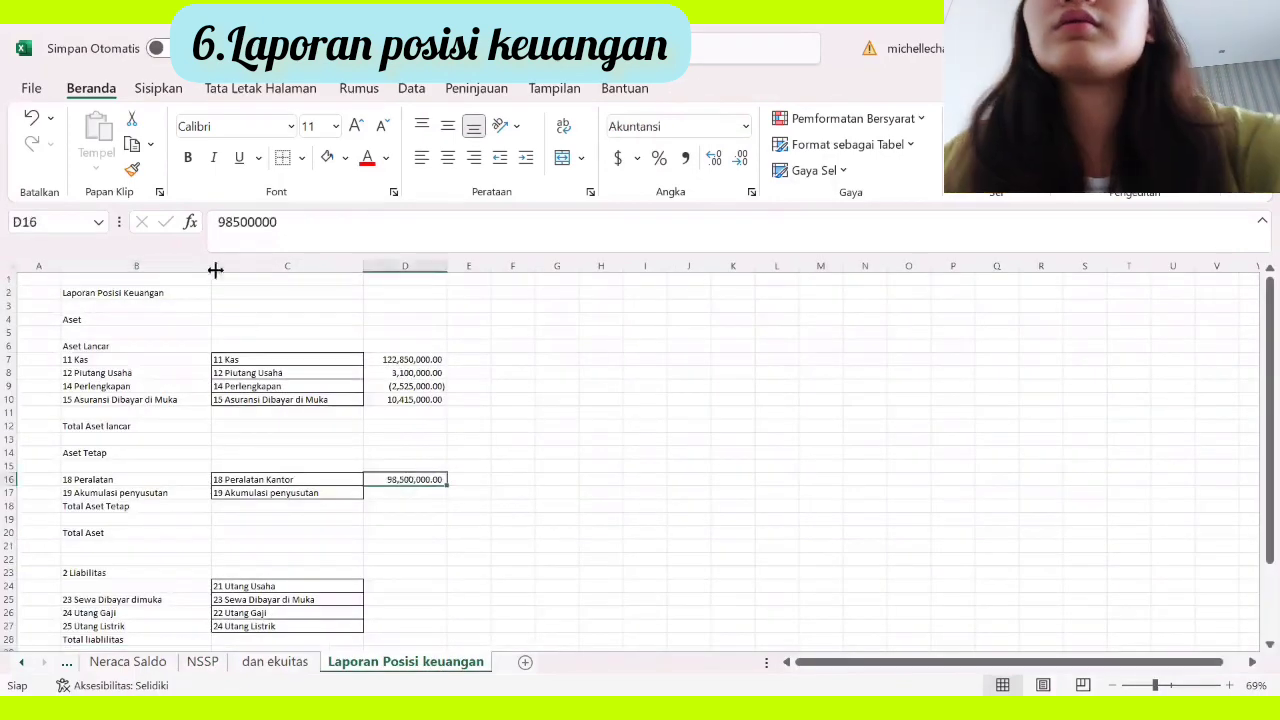
{"action": "left_click", "coordinate": [218, 222]}
{"action": "type", "text": "-"}
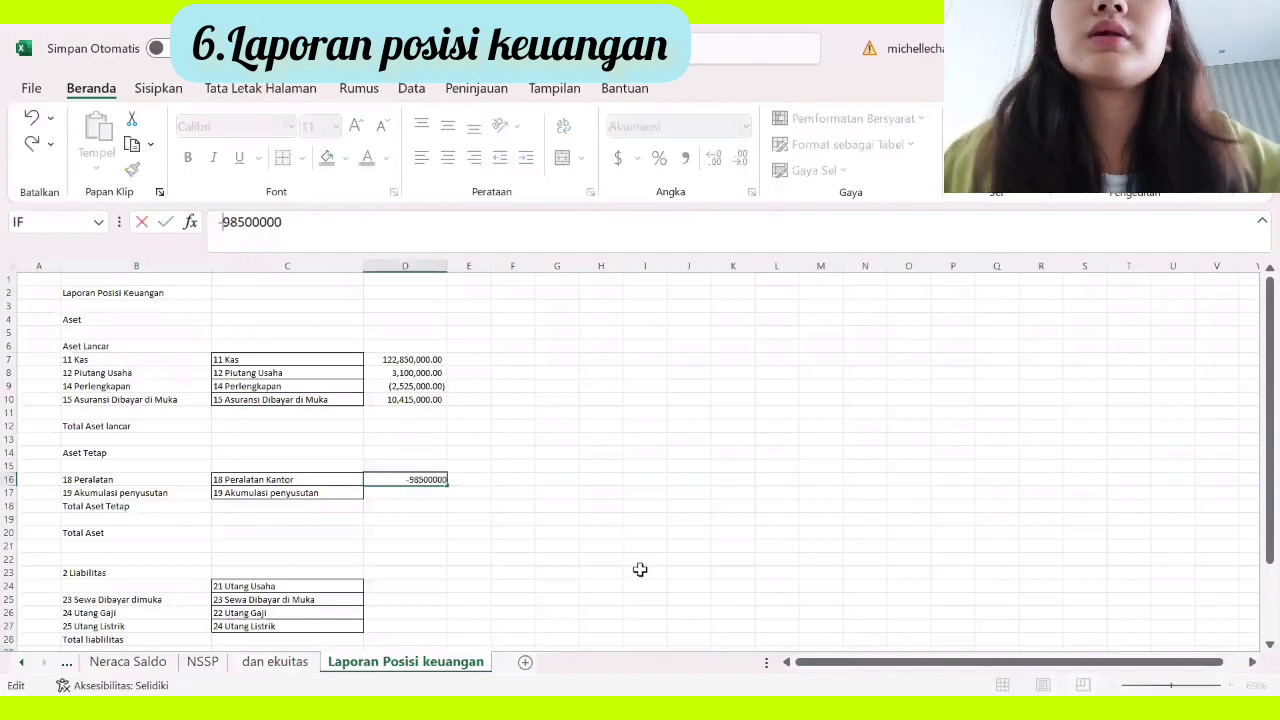
{"action": "key", "text": "Return"}
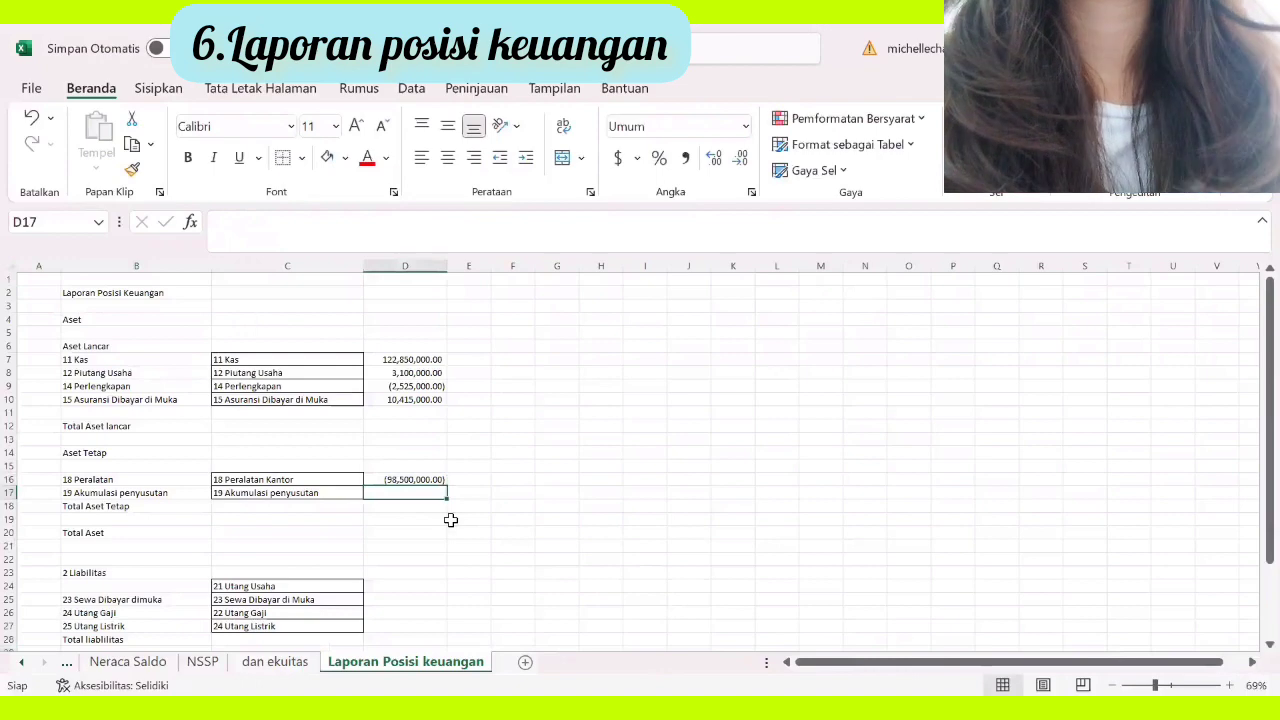
Step: Enter a VLOOKUP in D17 that finds C17 in NSSP!B7:D29 and returns column 3 for 19 Akumulasi penyusutan
{"action": "type", "text": "="}
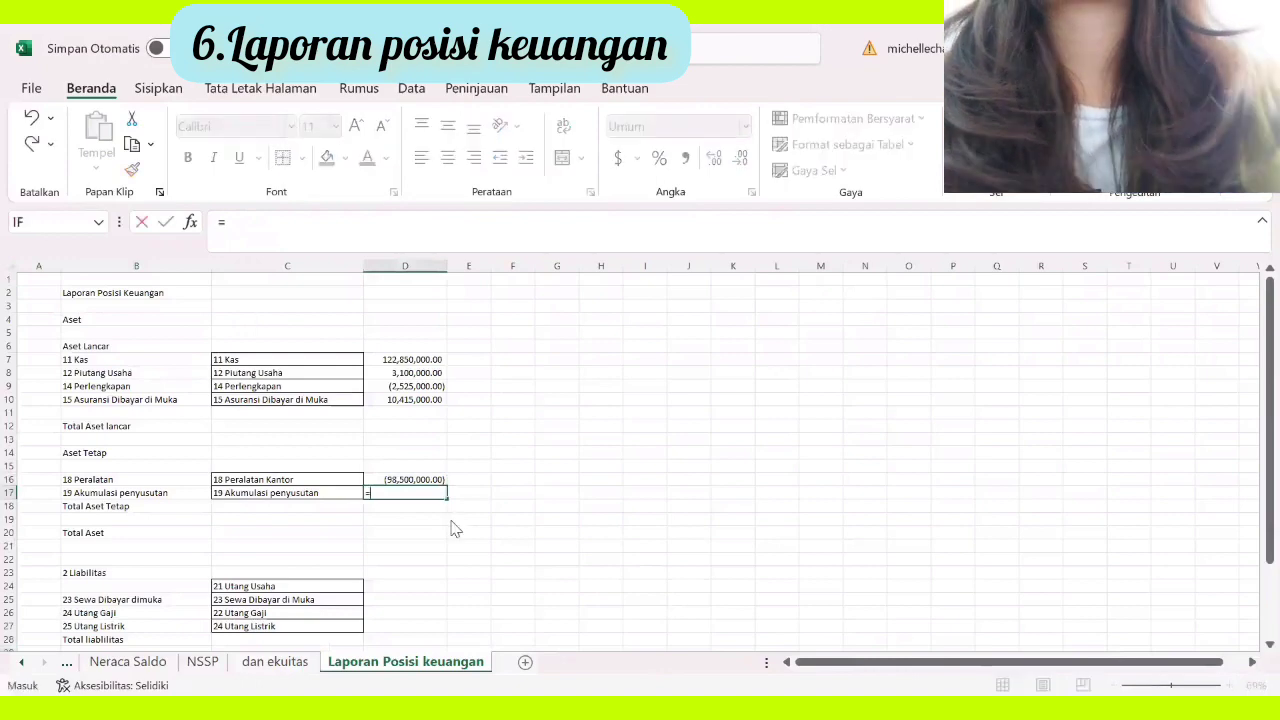
{"action": "type", "text": "vlookup"}
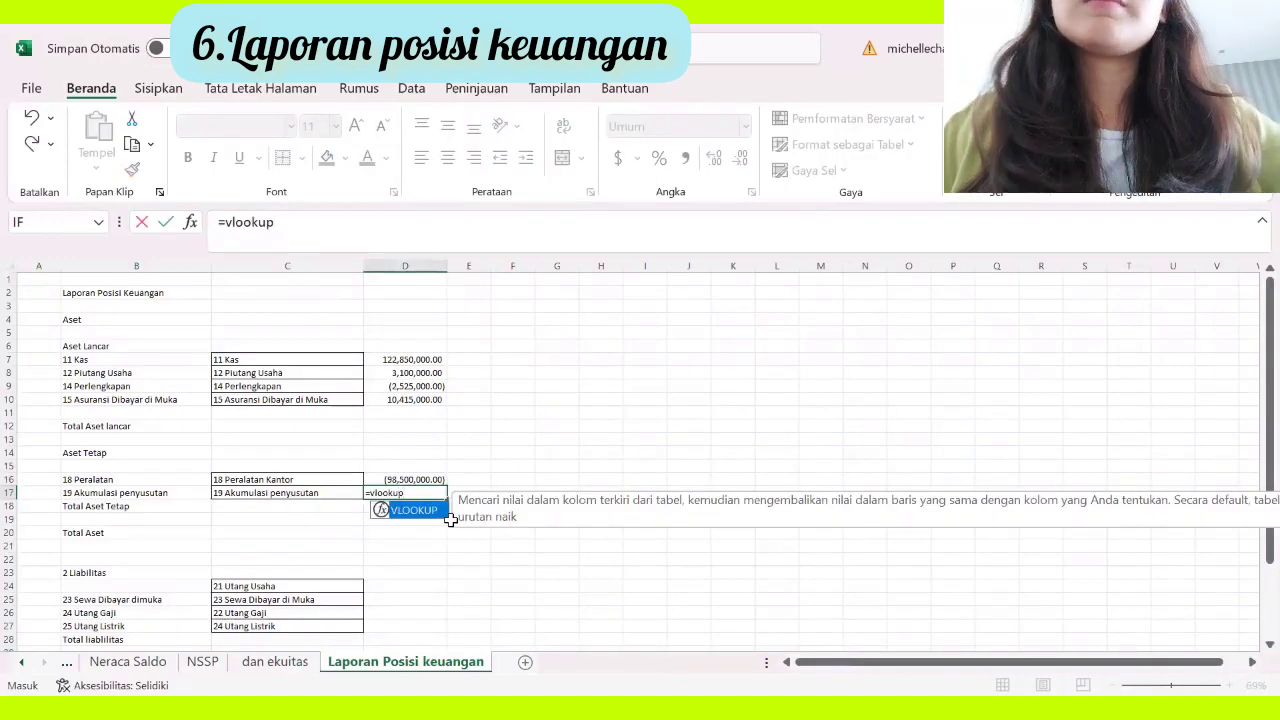
{"action": "type", "text": "("}
{"action": "left_click", "coordinate": [314, 492]}
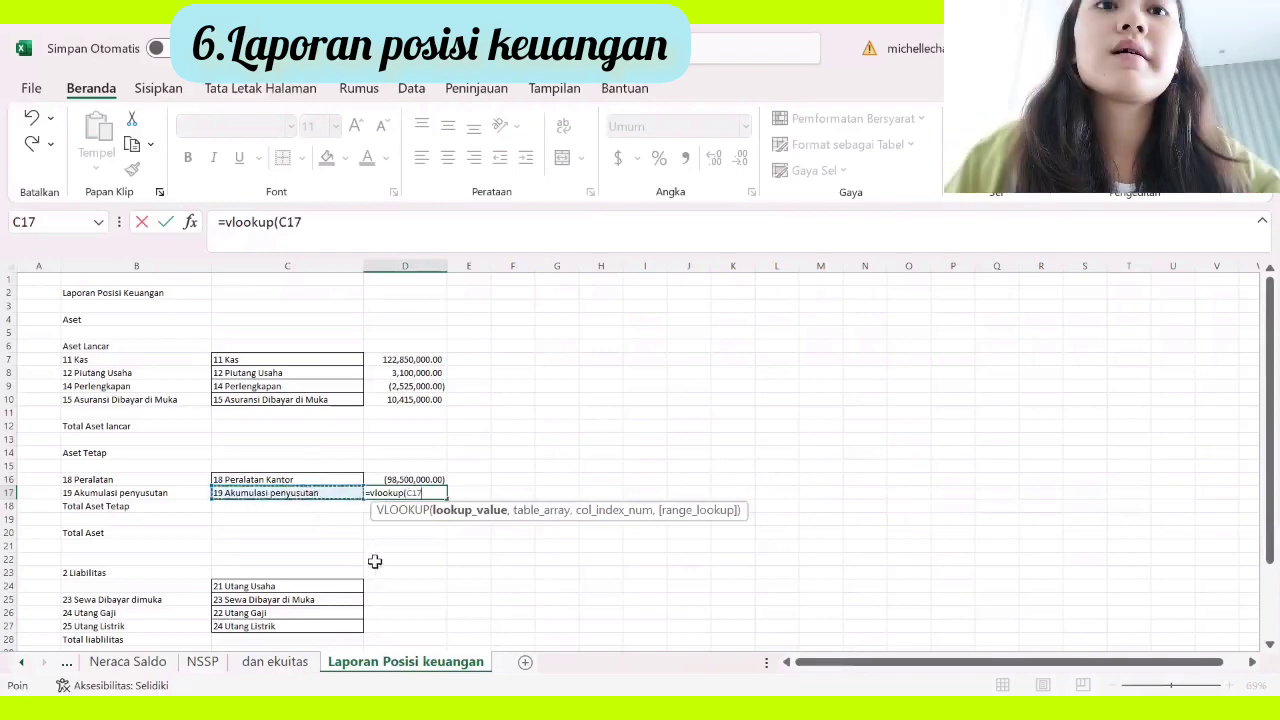
{"action": "type", "text": ","}
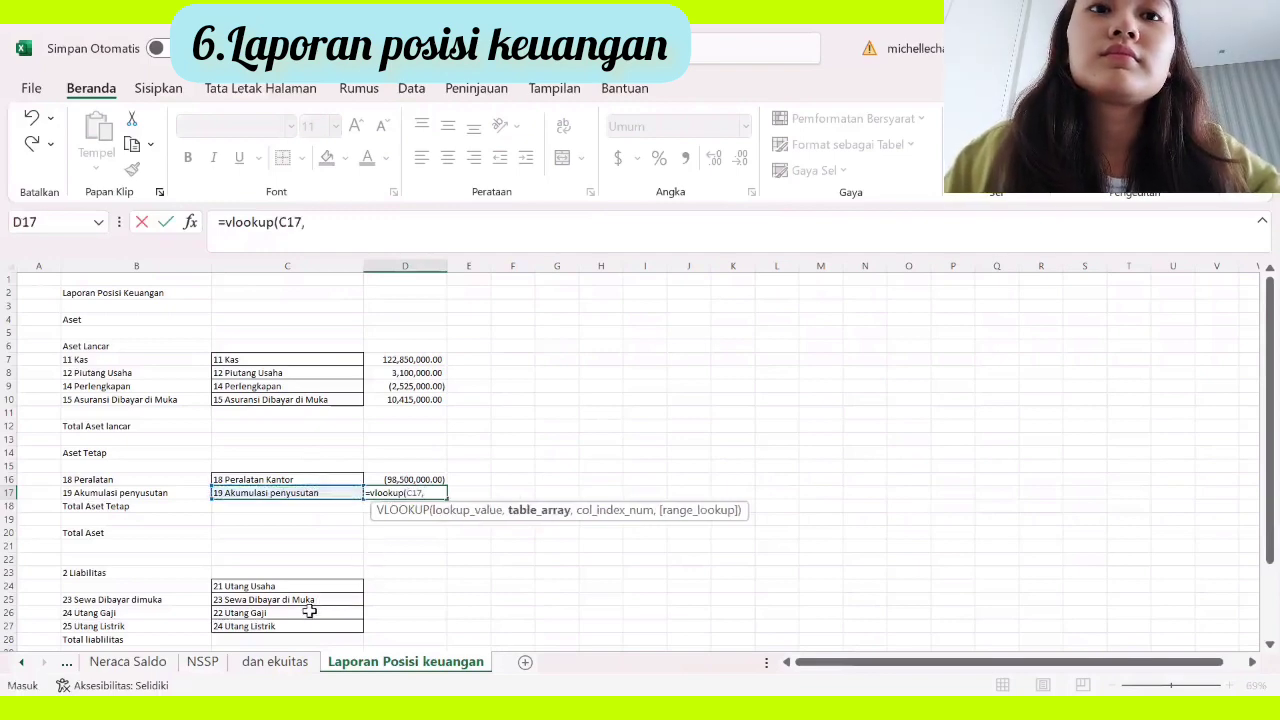
{"action": "left_click", "coordinate": [200, 662]}
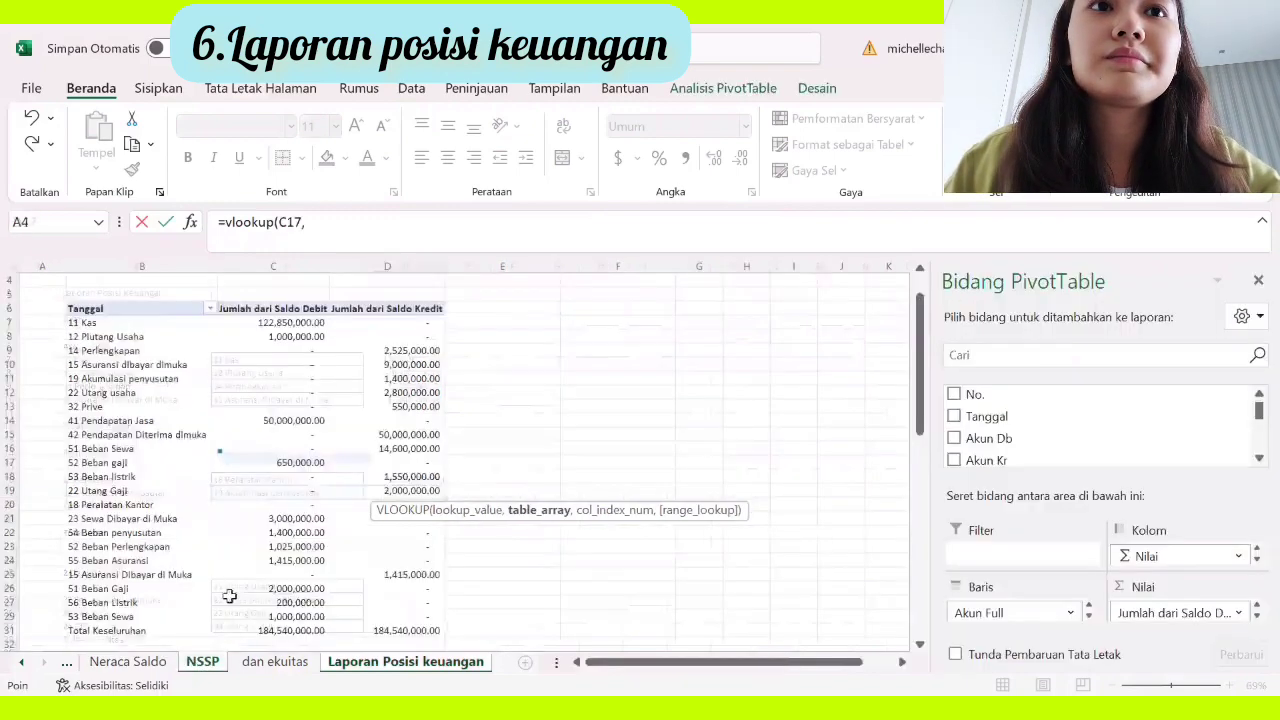
{"action": "left_click", "coordinate": [100, 367]}
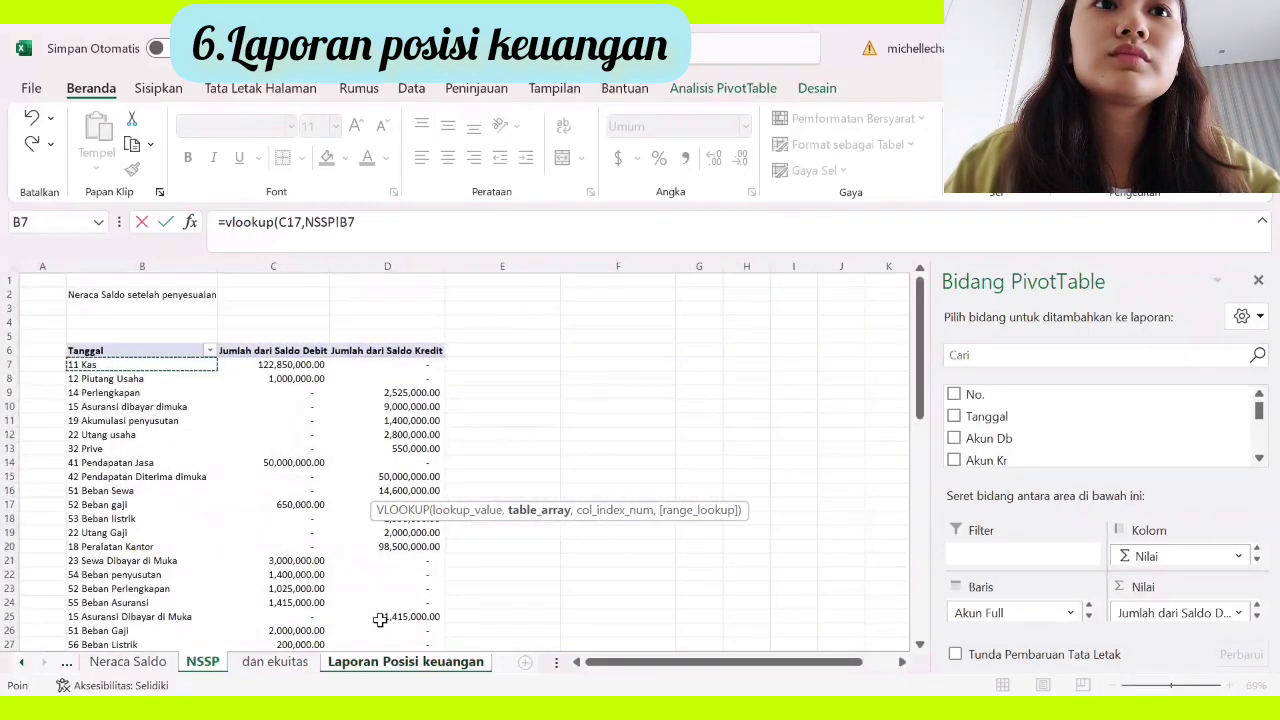
{"action": "left_click_drag", "start_coordinate": [392, 575], "coordinate": [400, 589]}
{"action": "type", "text": ","}
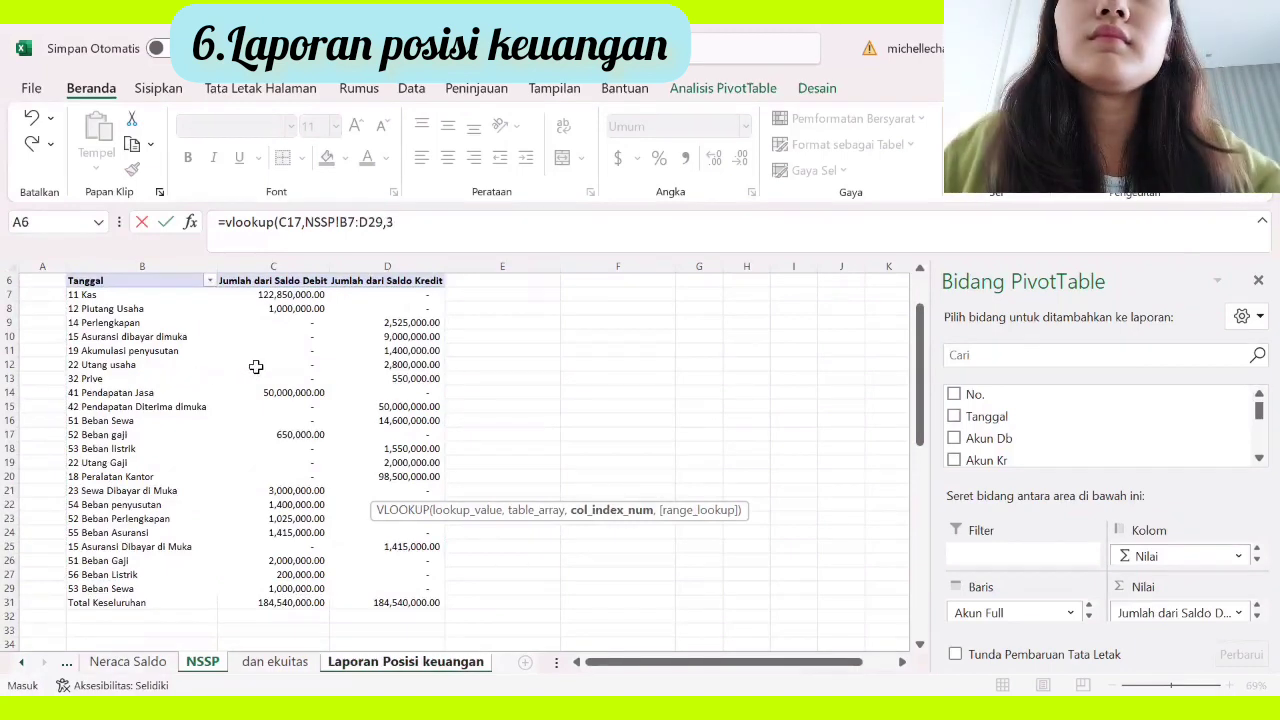
{"action": "type", "text": "3"}
{"action": "key", "text": "Return"}
Step: Negate the D17 lookup by adding a minus sign before VLOOKUP and apply comma style to the cell
{"action": "left_click", "coordinate": [398, 493]}
{"action": "left_click", "coordinate": [230, 222]}
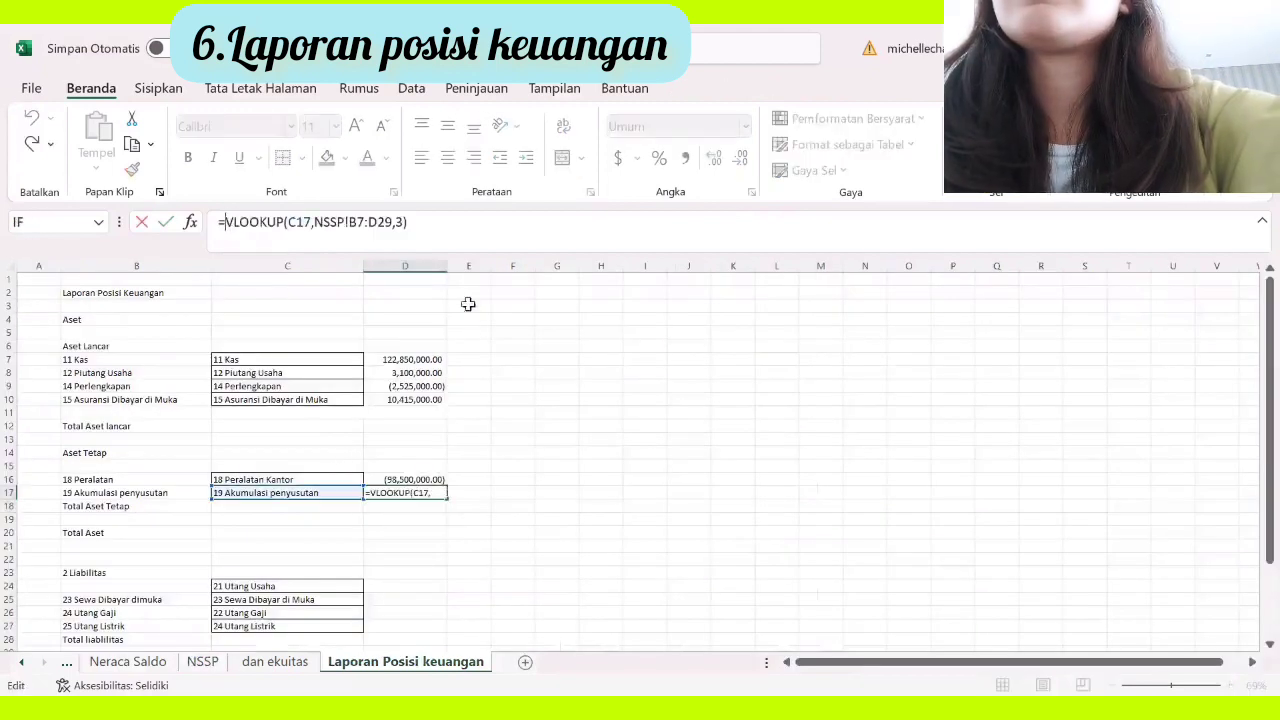
{"action": "type", "text": "-"}
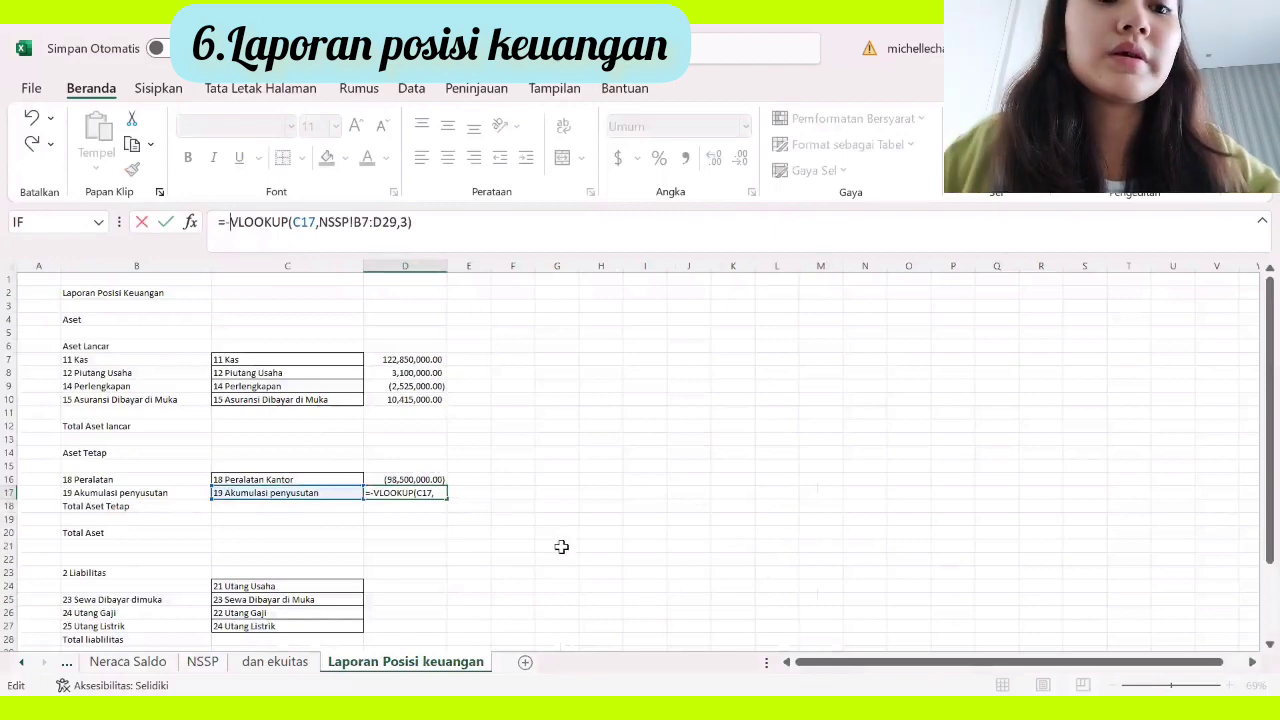
{"action": "key", "text": "BackSpace"}
{"action": "left_click", "coordinate": [480, 613]}
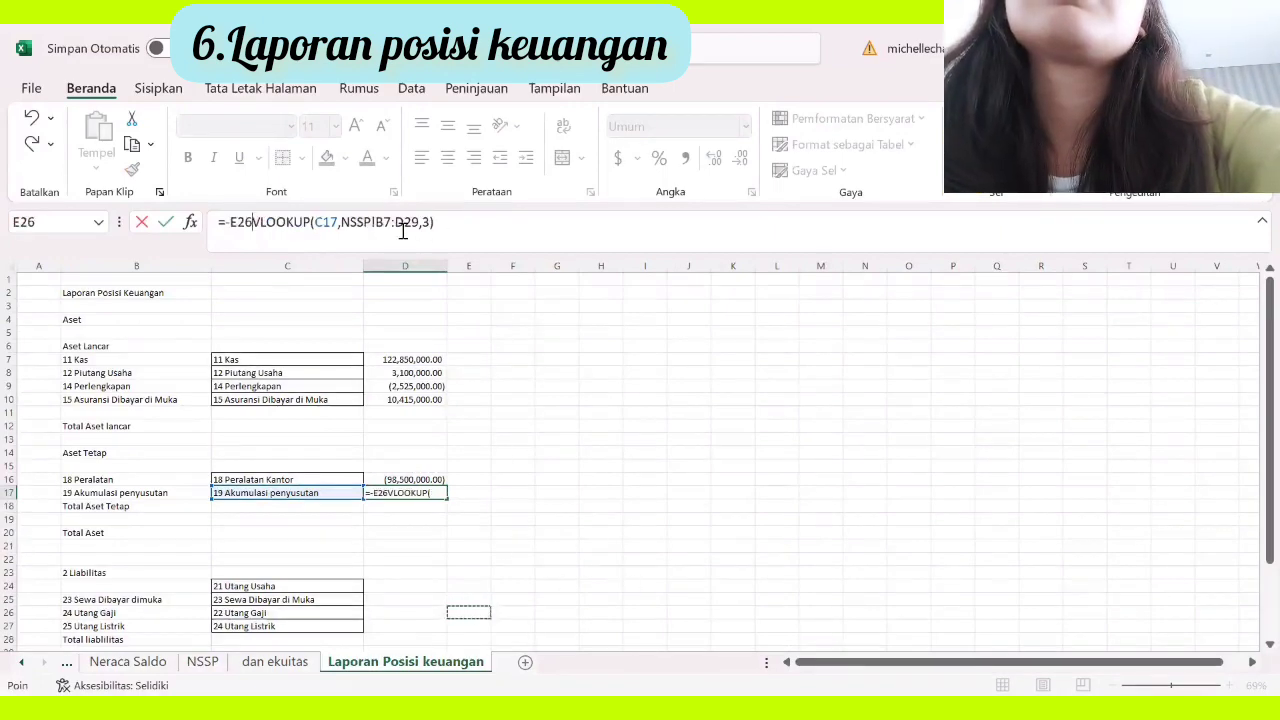
{"action": "key", "text": "BackSpace"}
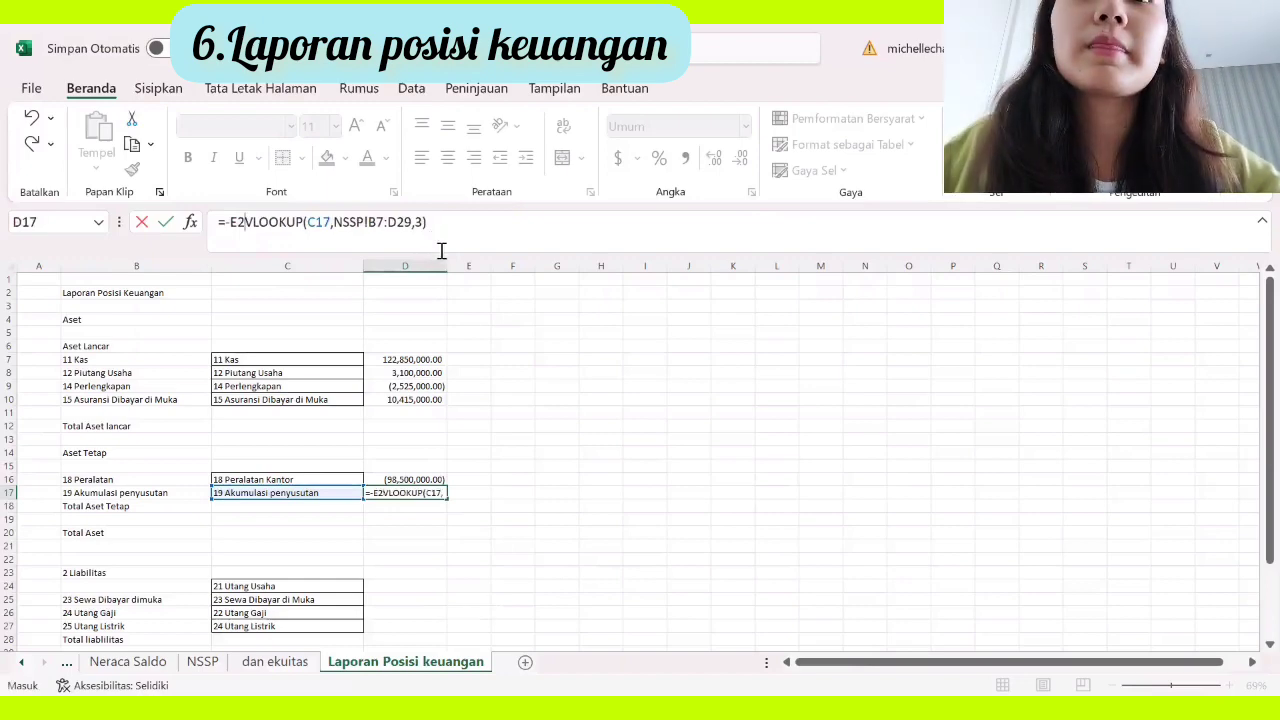
{"action": "key", "text": "BackSpace"}
{"action": "key", "text": "BackSpace"}
{"action": "key", "text": "Return"}
{"action": "left_click", "coordinate": [436, 495]}
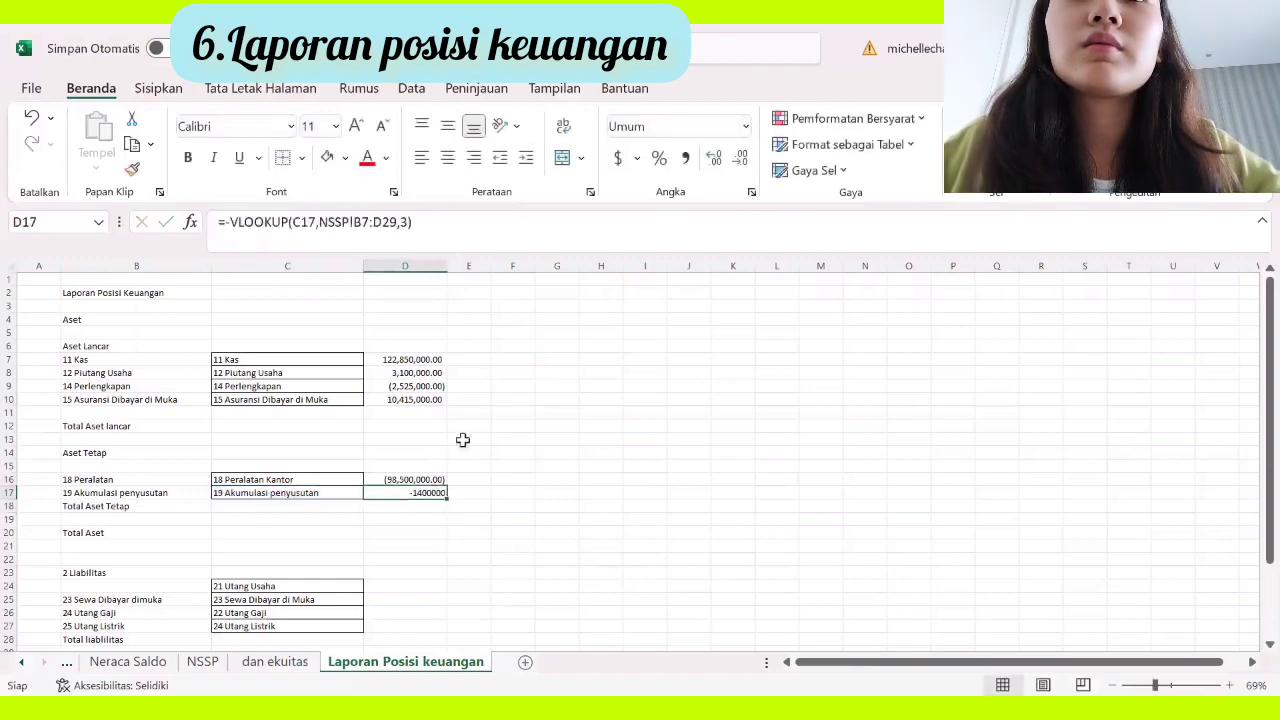
{"action": "left_click", "coordinate": [685, 158]}
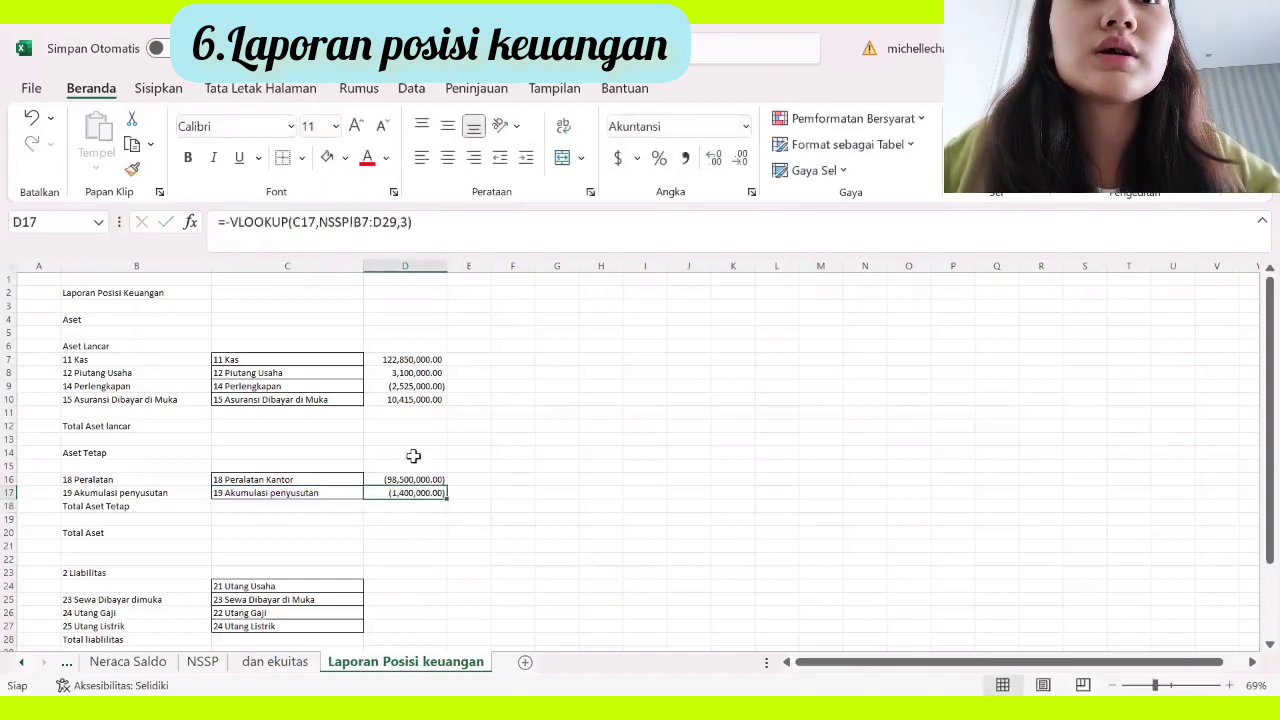
Step: Calculate Total Aset lancar in D12 with a SUM of D7:D10
{"action": "left_click", "coordinate": [423, 425]}
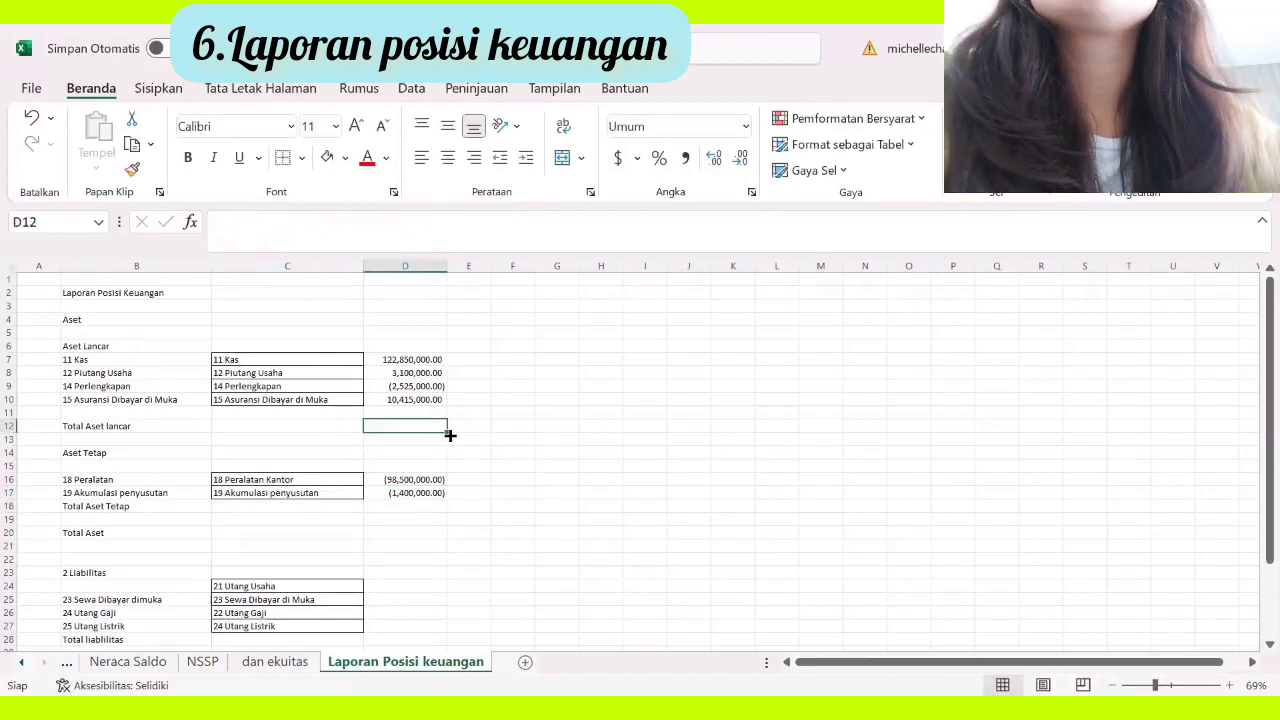
{"action": "type", "text": "="}
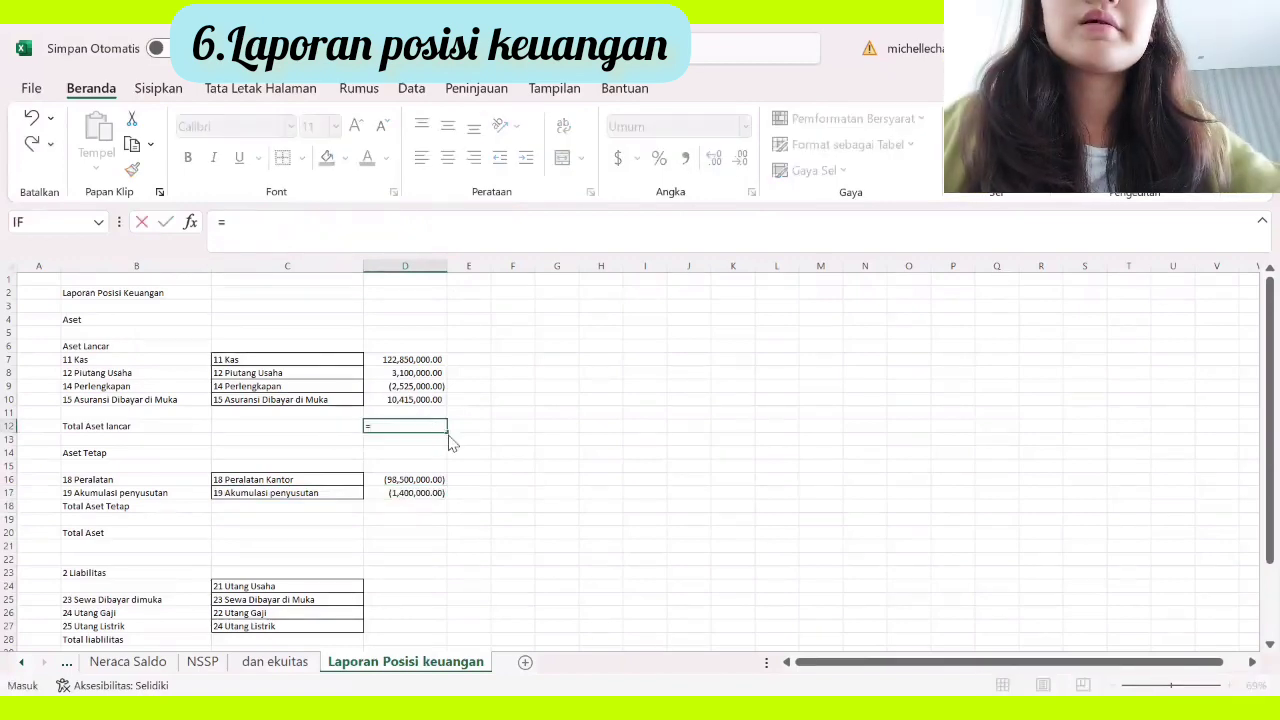
{"action": "type", "text": "sum("}
{"action": "left_click", "coordinate": [418, 360]}
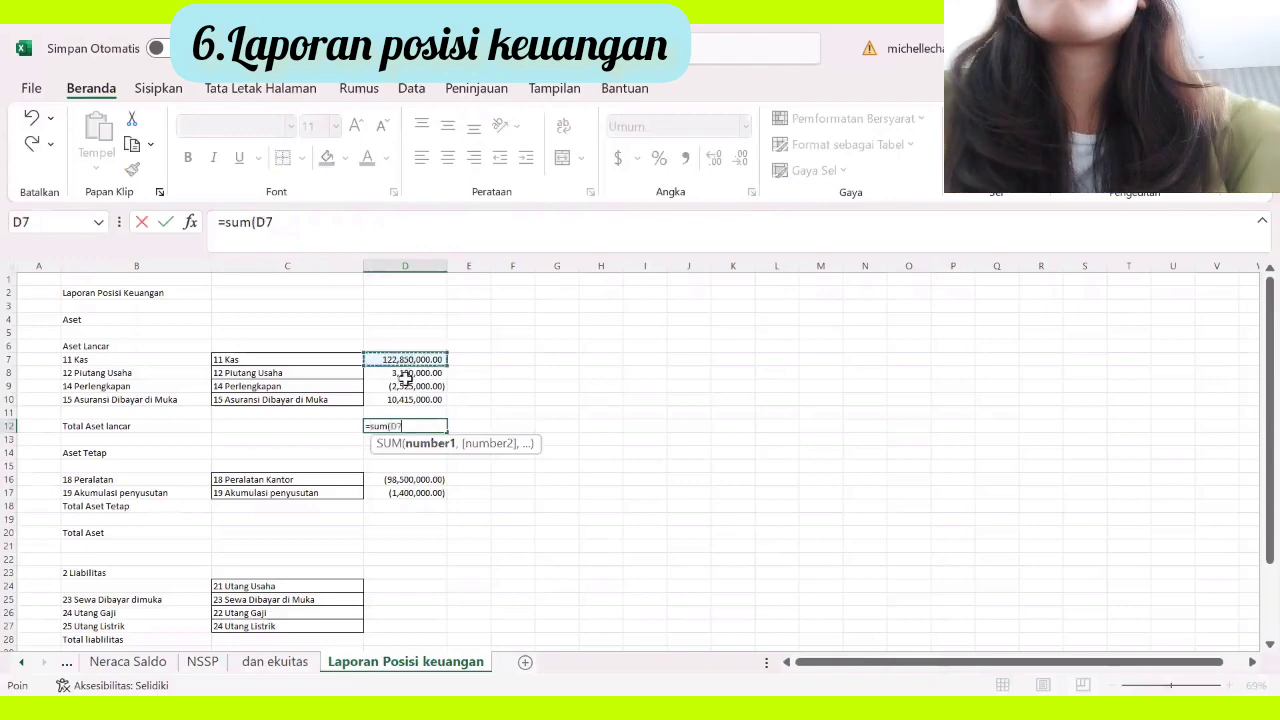
{"action": "left_click_drag", "start_coordinate": [407, 378], "coordinate": [414, 403]}
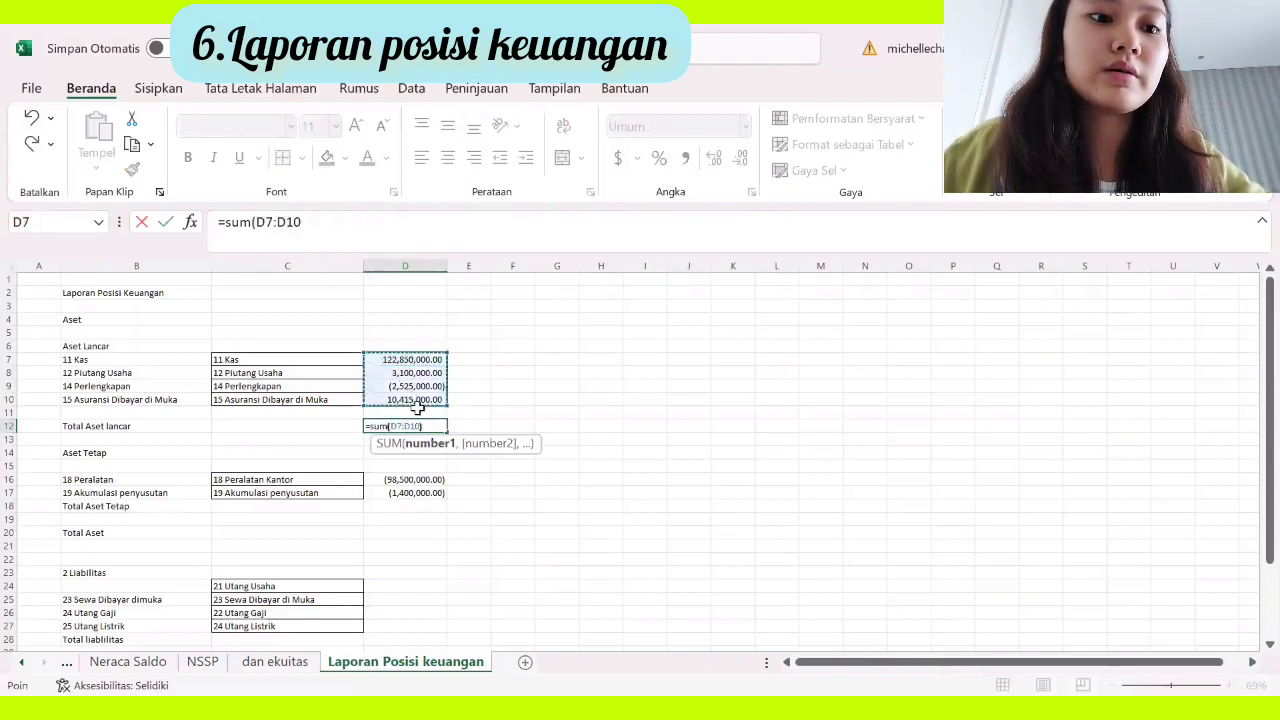
{"action": "key", "text": "Return"}
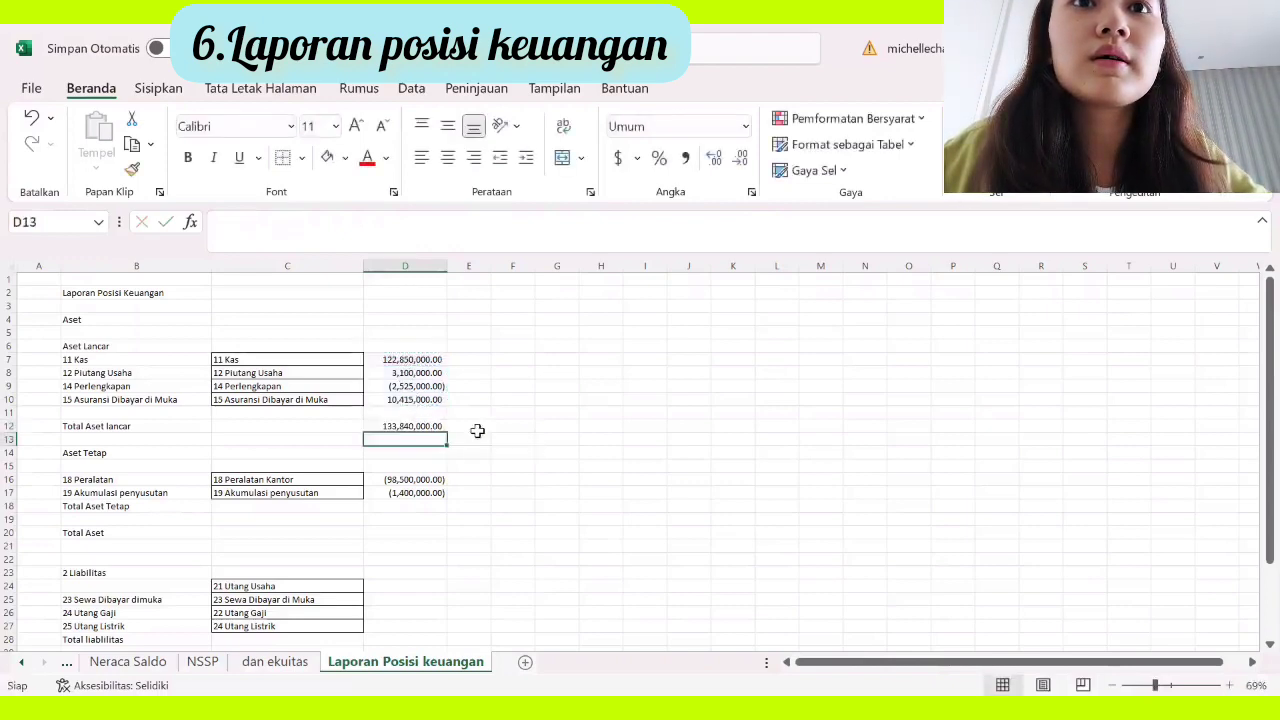
Step: Make the 15 Asuransi Dibayar di Muka amount in D10 negative, as -10415000
{"action": "left_click", "coordinate": [410, 399]}
{"action": "left_click", "coordinate": [219, 221]}
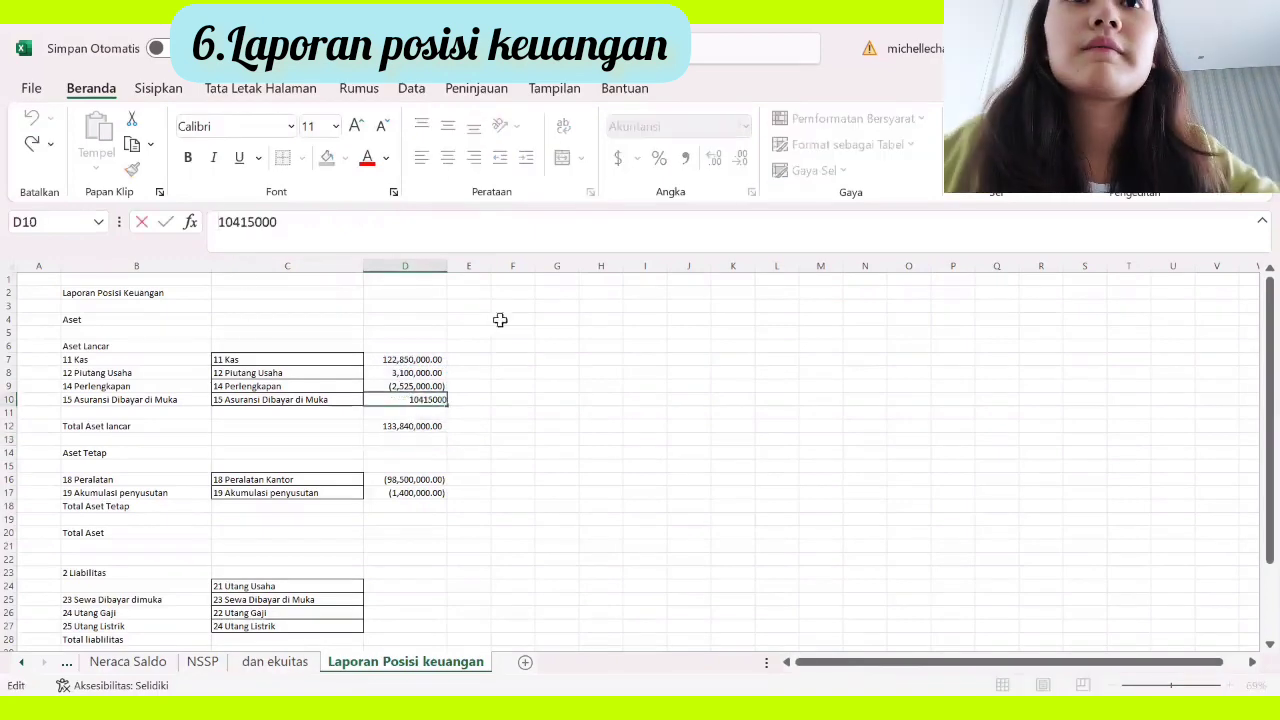
{"action": "type", "text": "-"}
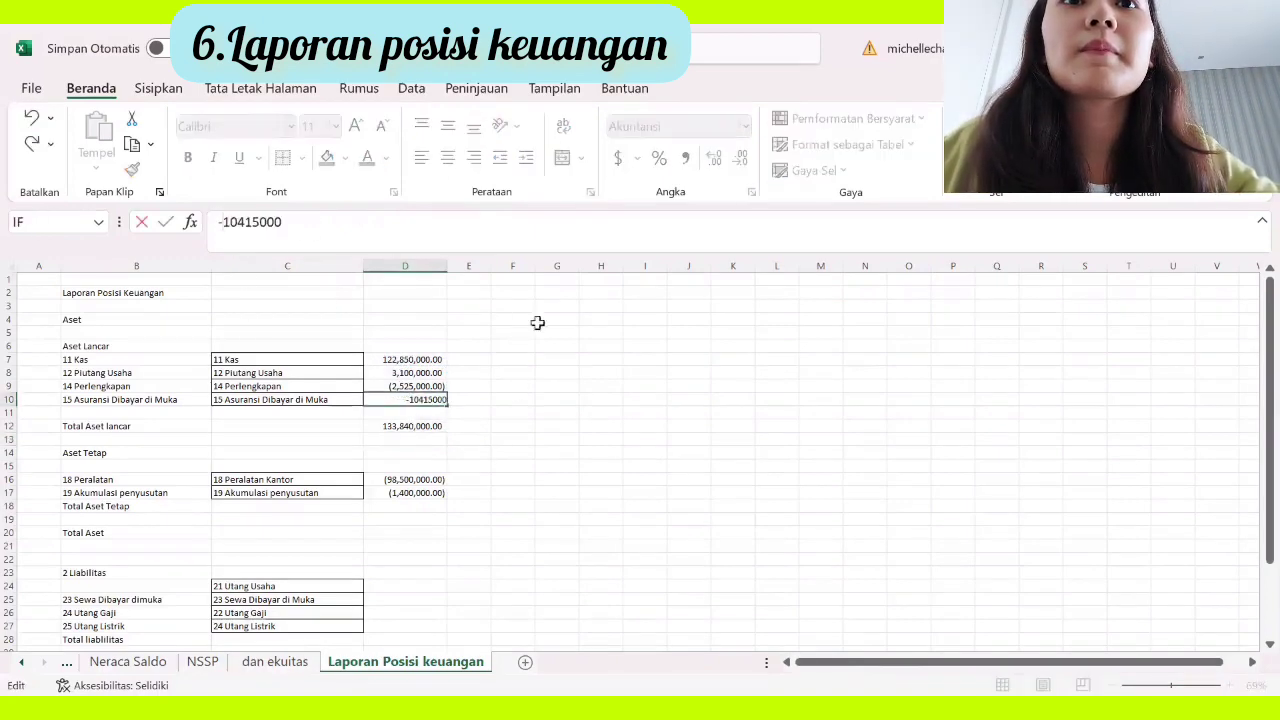
{"action": "left_click", "coordinate": [512, 464]}
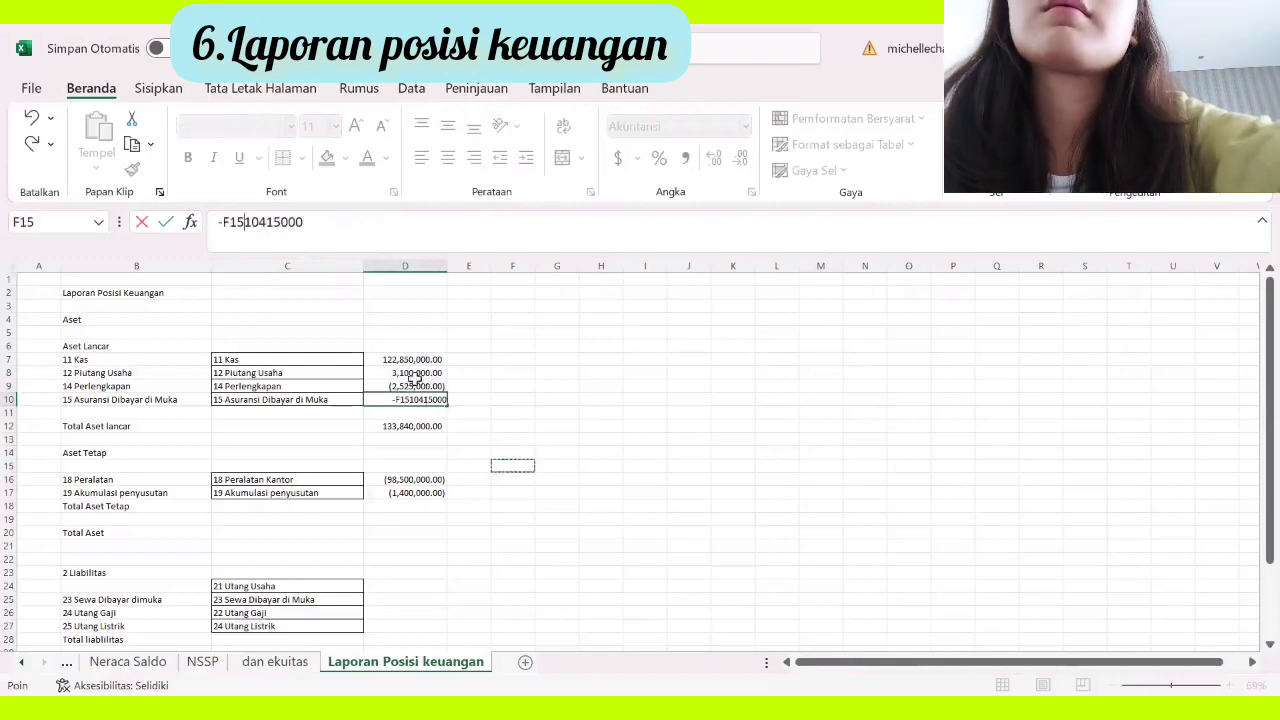
{"action": "key", "text": "BackSpace"}
{"action": "key", "text": "BackSpace"}
{"action": "key", "text": "BackSpace"}
{"action": "key", "text": "Return"}
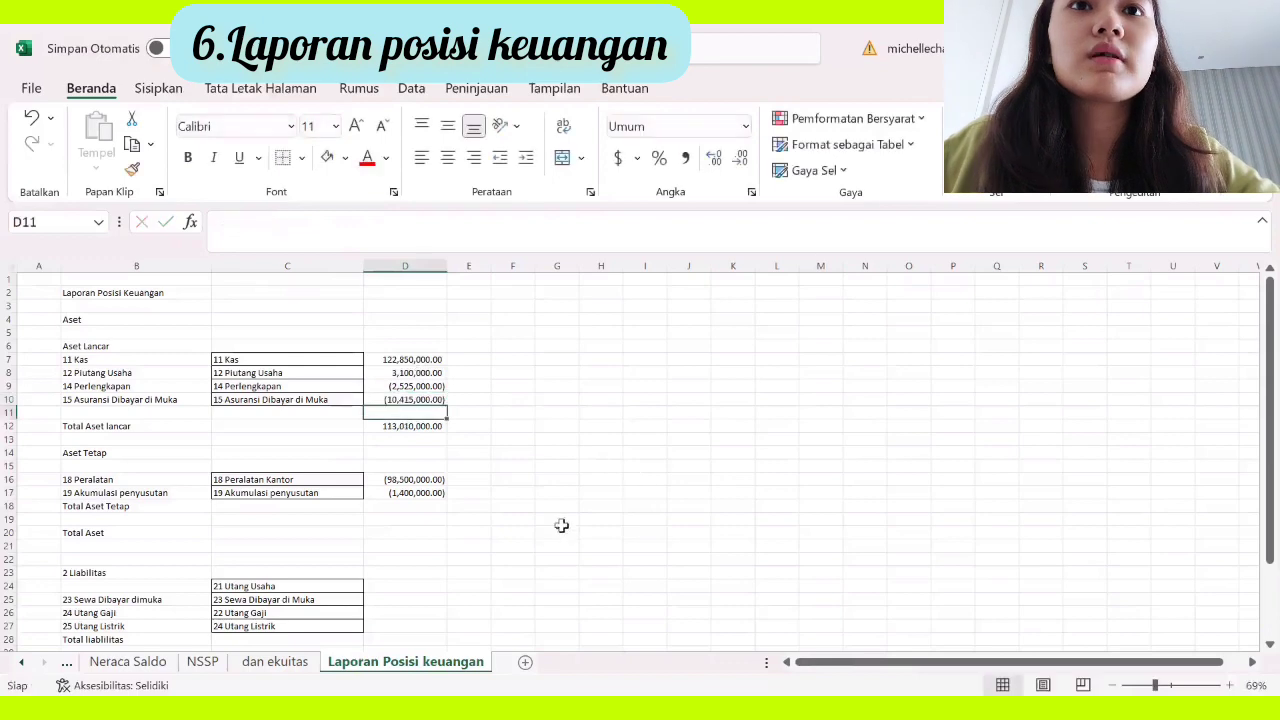
Step: Calculate Total Aset Tetap in D18 with a SUM of D16:D17
{"action": "left_click", "coordinate": [430, 492]}
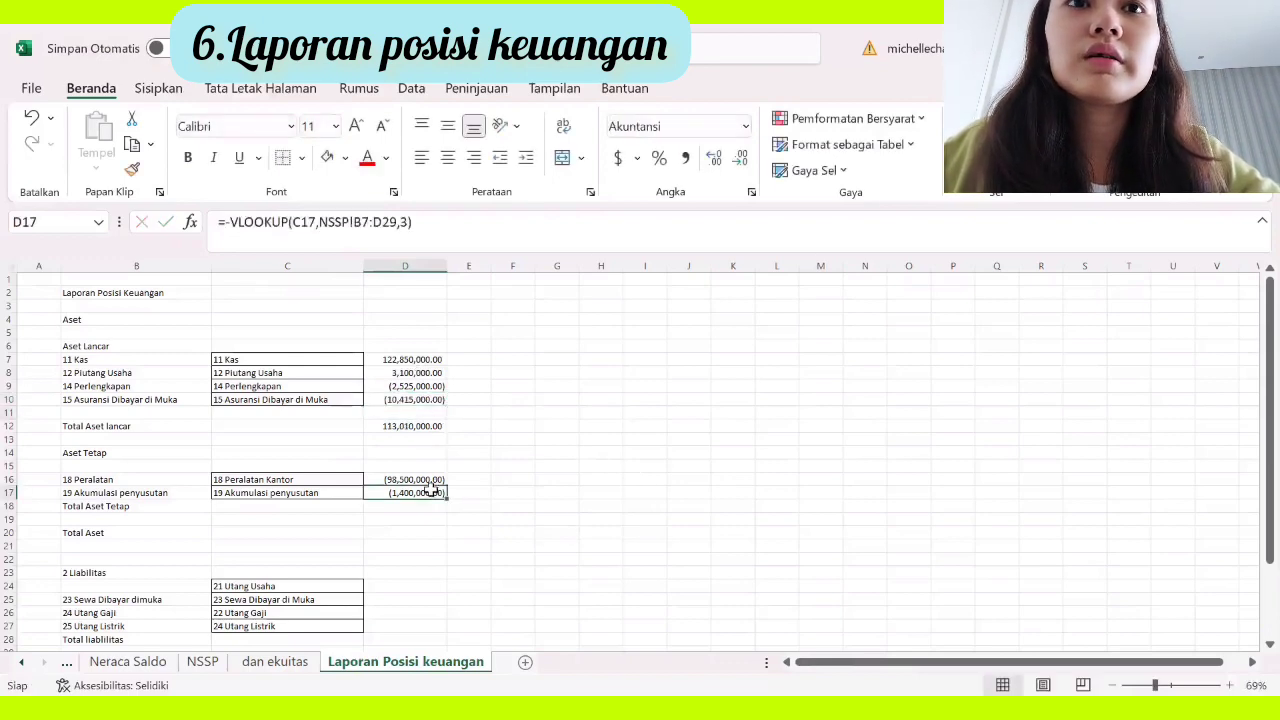
{"action": "left_click", "coordinate": [389, 530]}
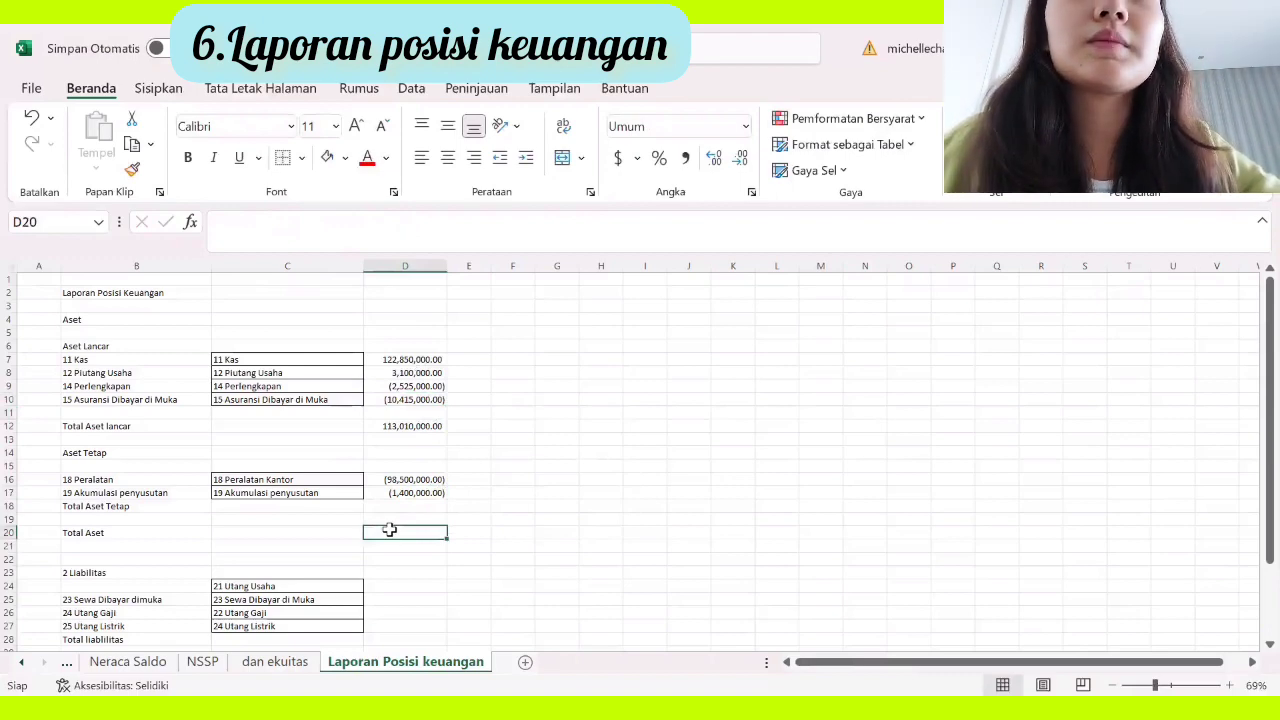
{"action": "left_click", "coordinate": [396, 506]}
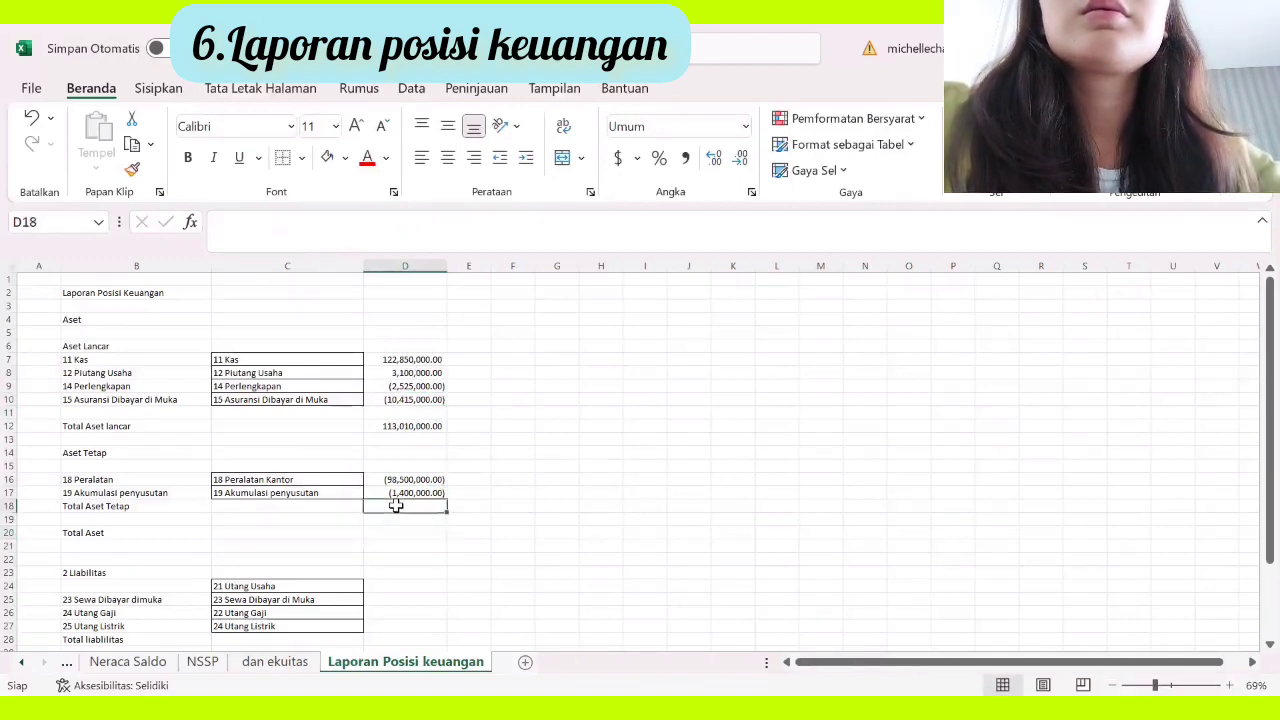
{"action": "type", "text": "="}
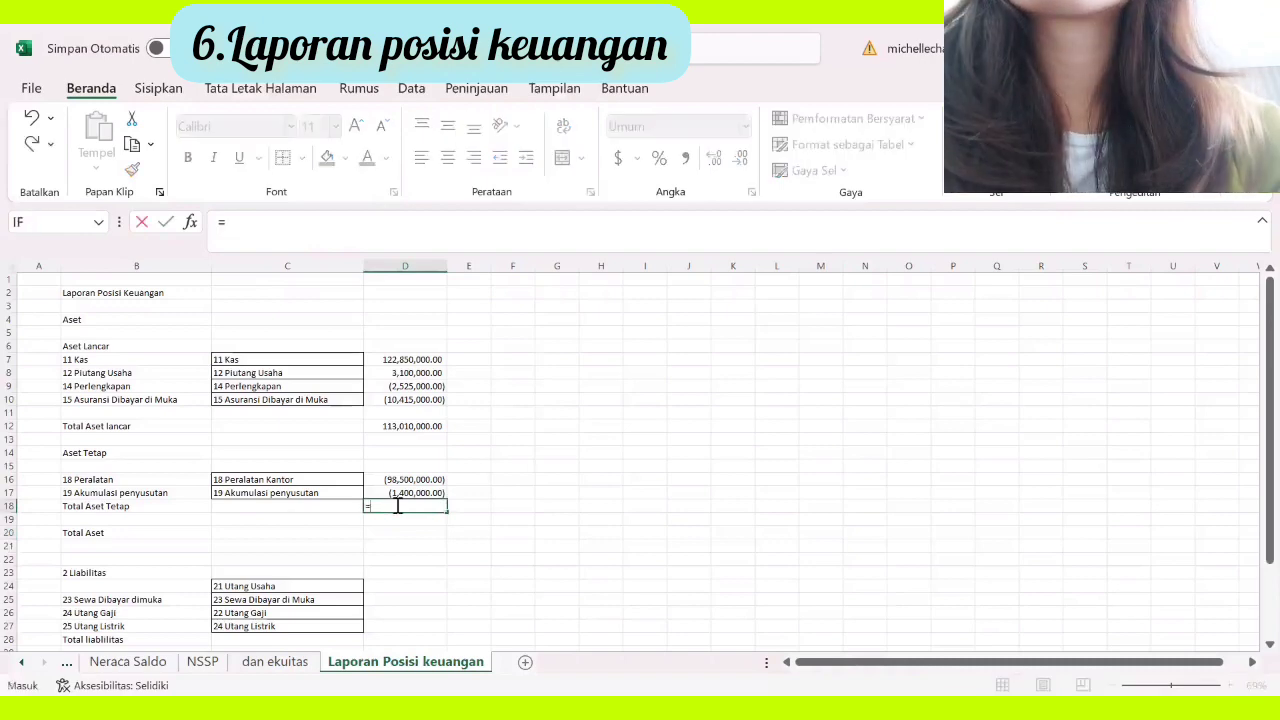
{"action": "type", "text": "su"}
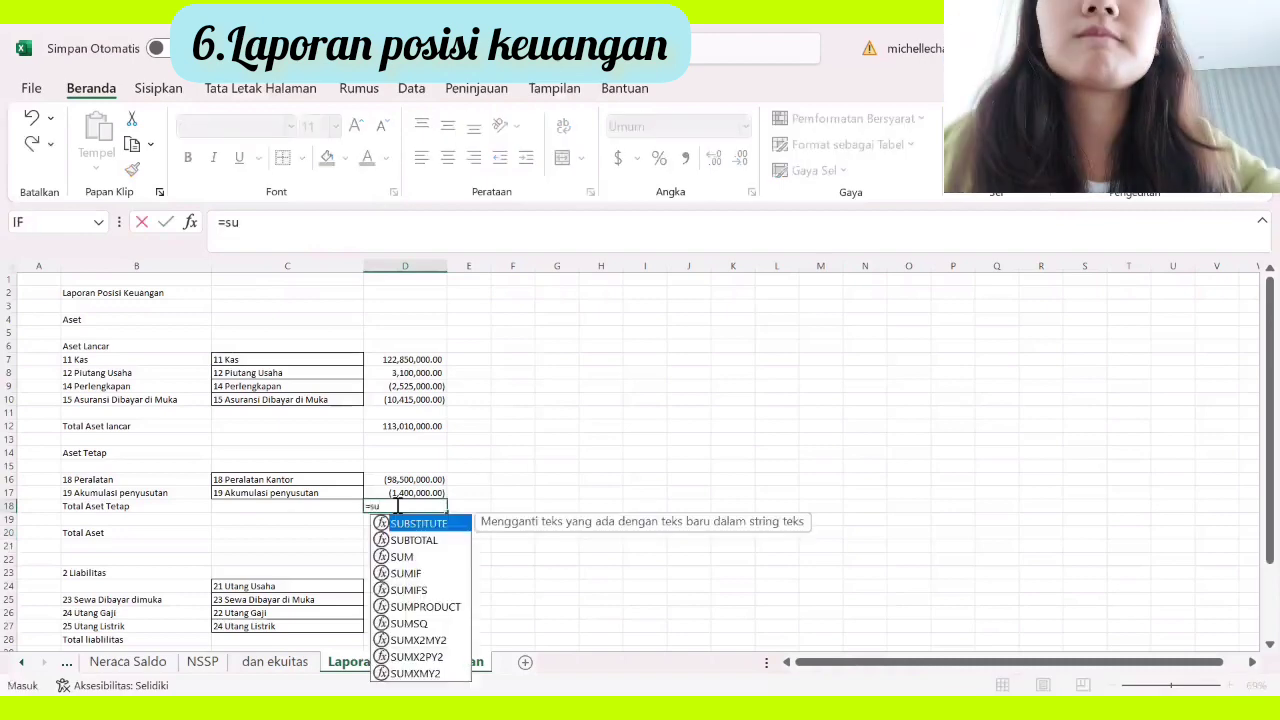
{"action": "type", "text": "m("}
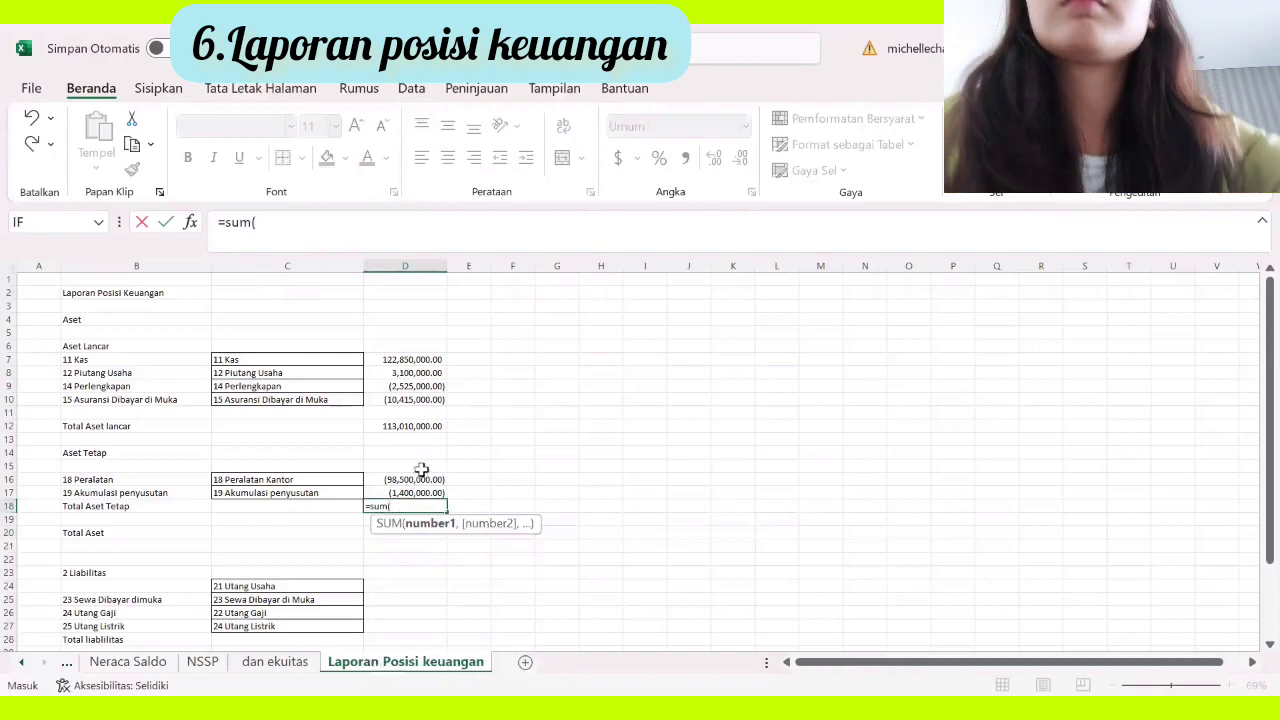
{"action": "left_click_drag", "start_coordinate": [421, 479], "coordinate": [424, 494]}
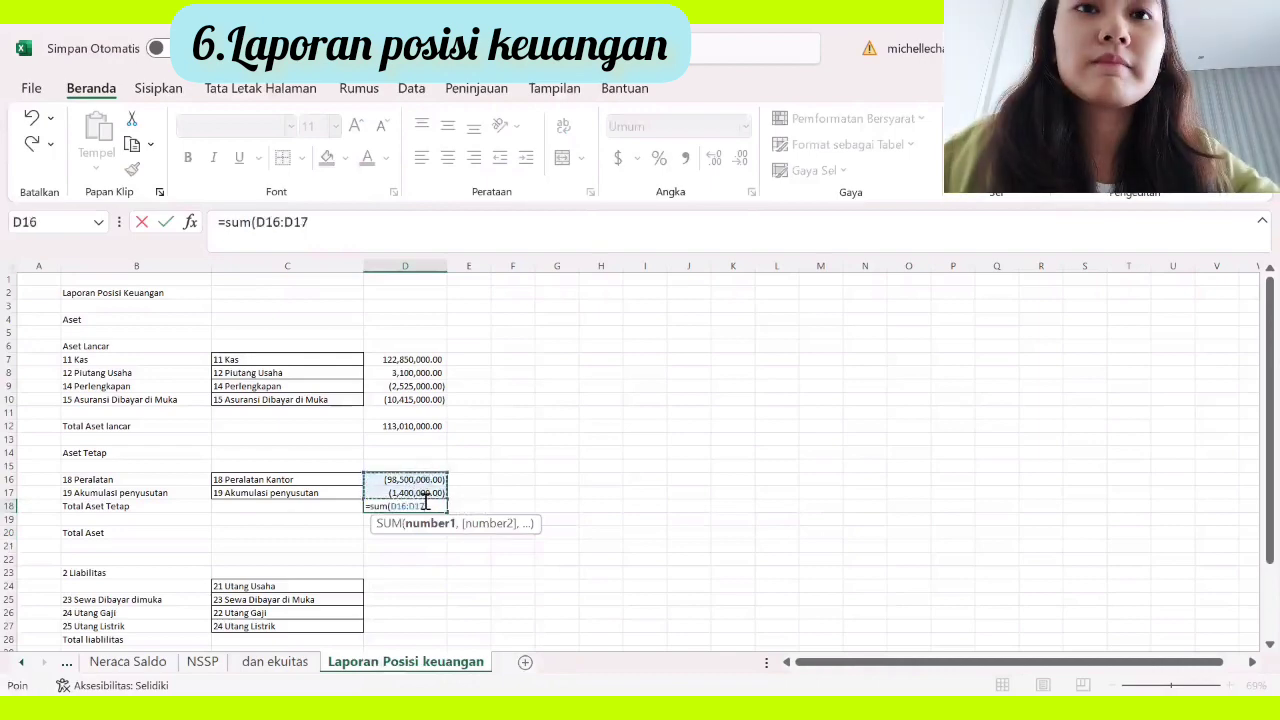
{"action": "key", "text": "Return"}
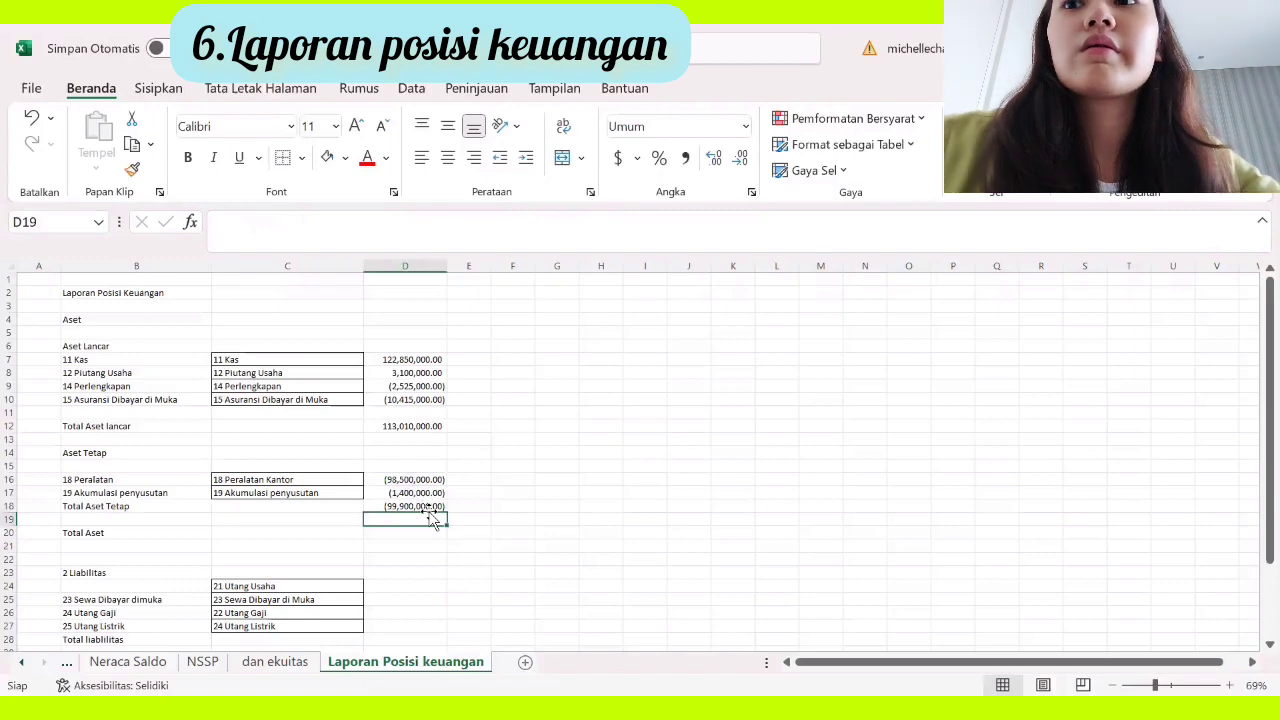
{"action": "left_click", "coordinate": [427, 506]}
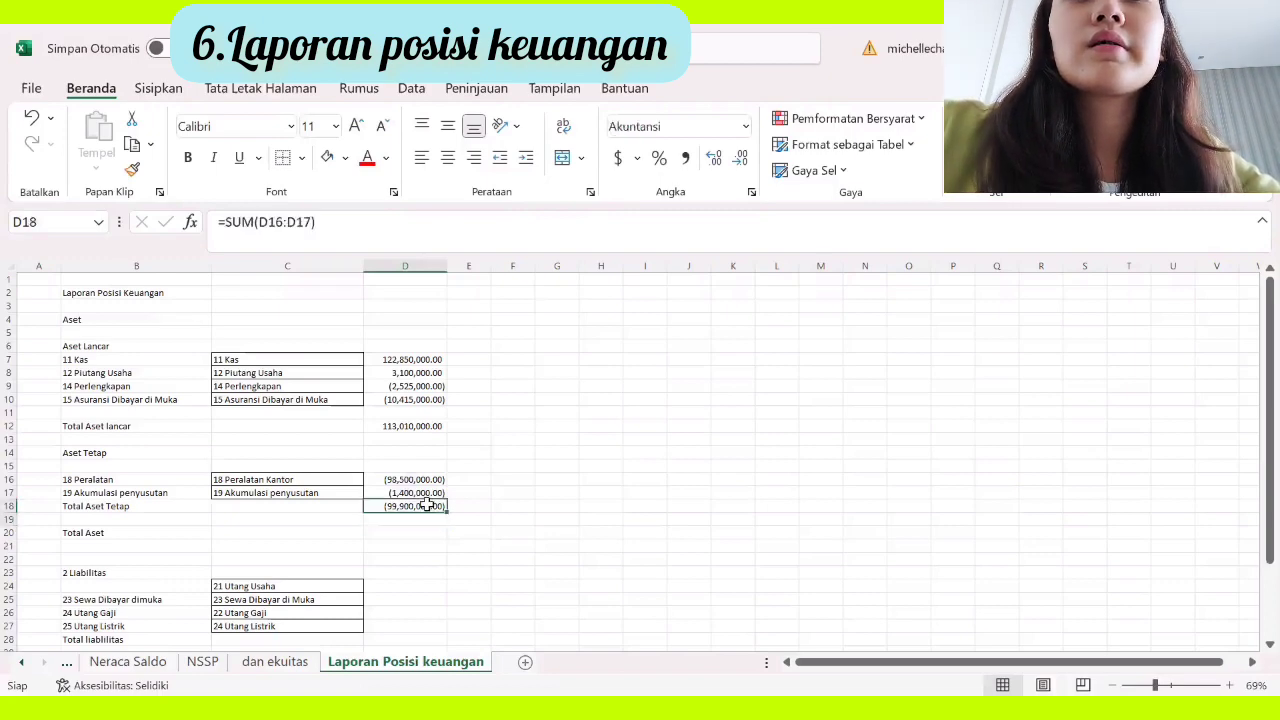
{"action": "double_click", "coordinate": [427, 506]}
{"action": "type", "text": "="}
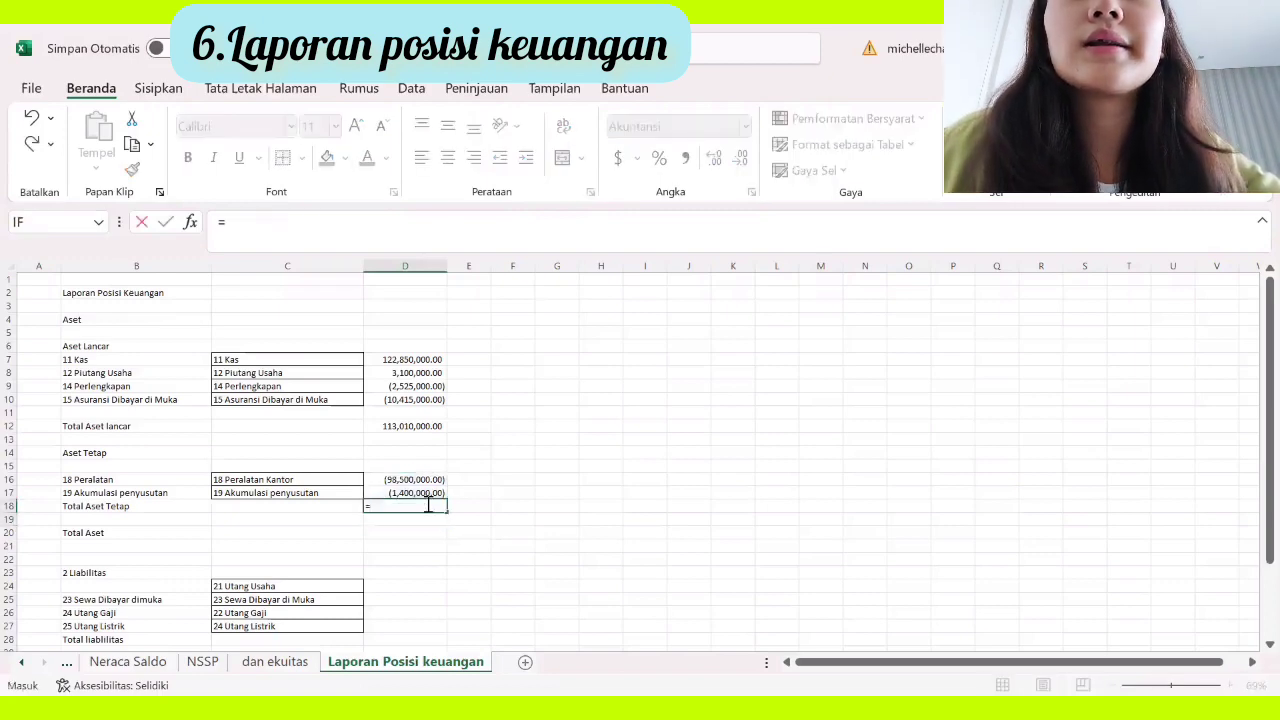
{"action": "left_click", "coordinate": [407, 480]}
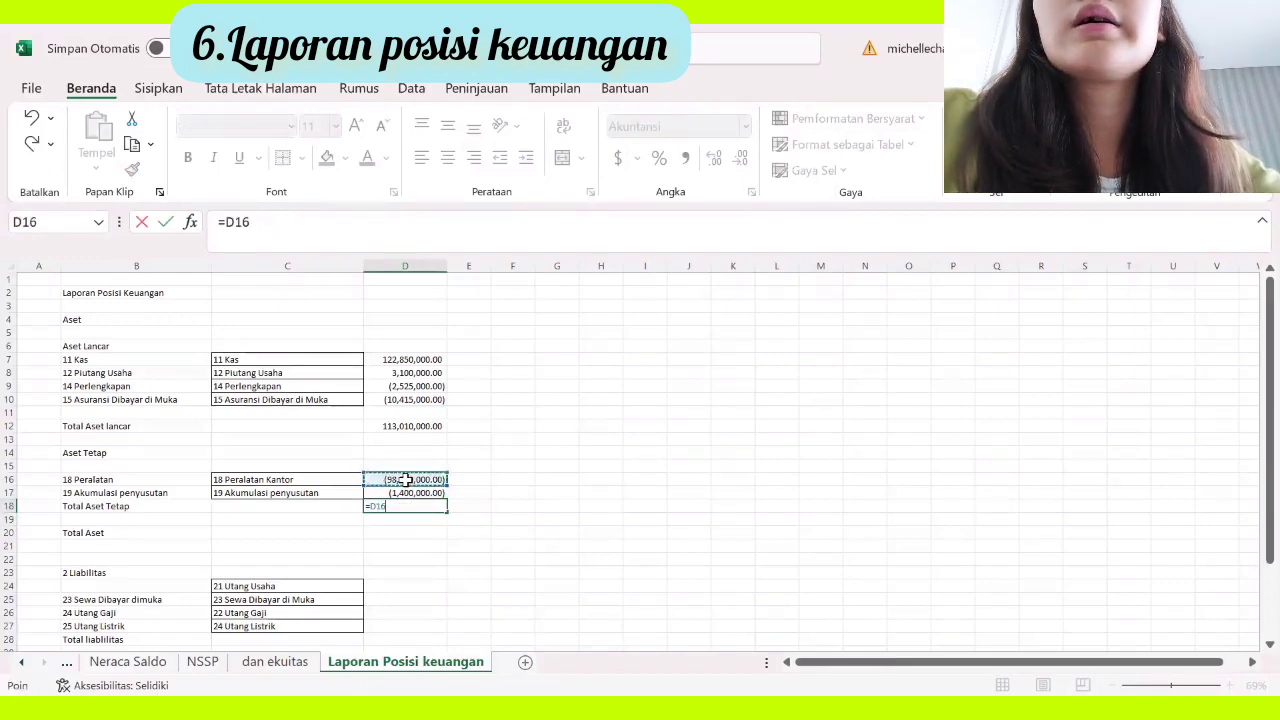
{"action": "key", "text": "Return"}
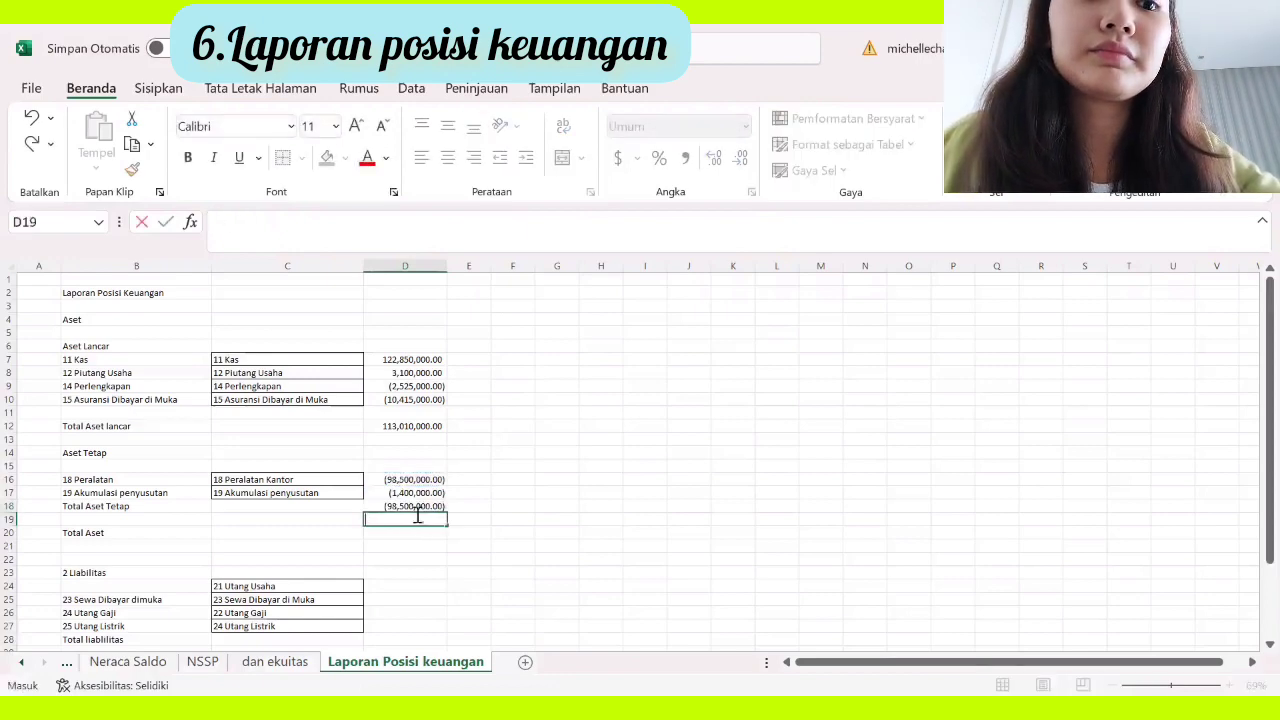
Step: Calculate Total Aset Tetap in D18 by subtracting 19 Akumulasi penyusutan from 18 Peralatan with =D16-D17
{"action": "left_click", "coordinate": [418, 506]}
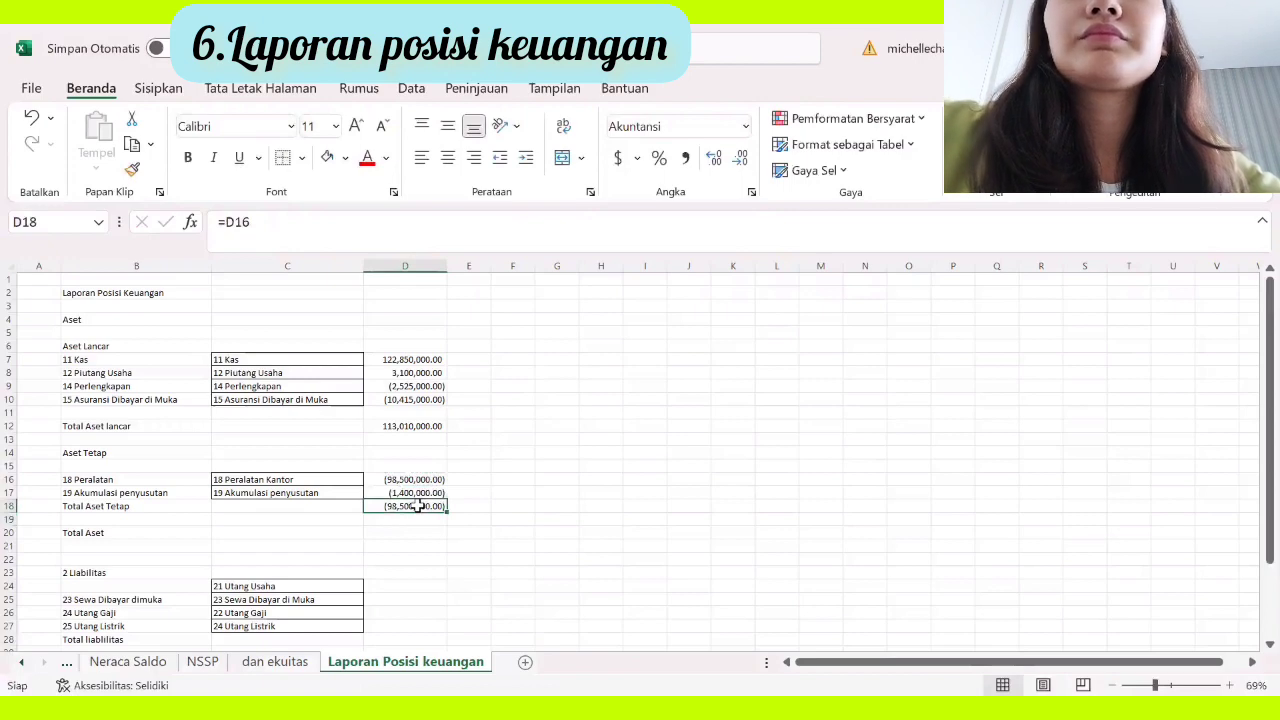
{"action": "key", "text": "BackSpace"}
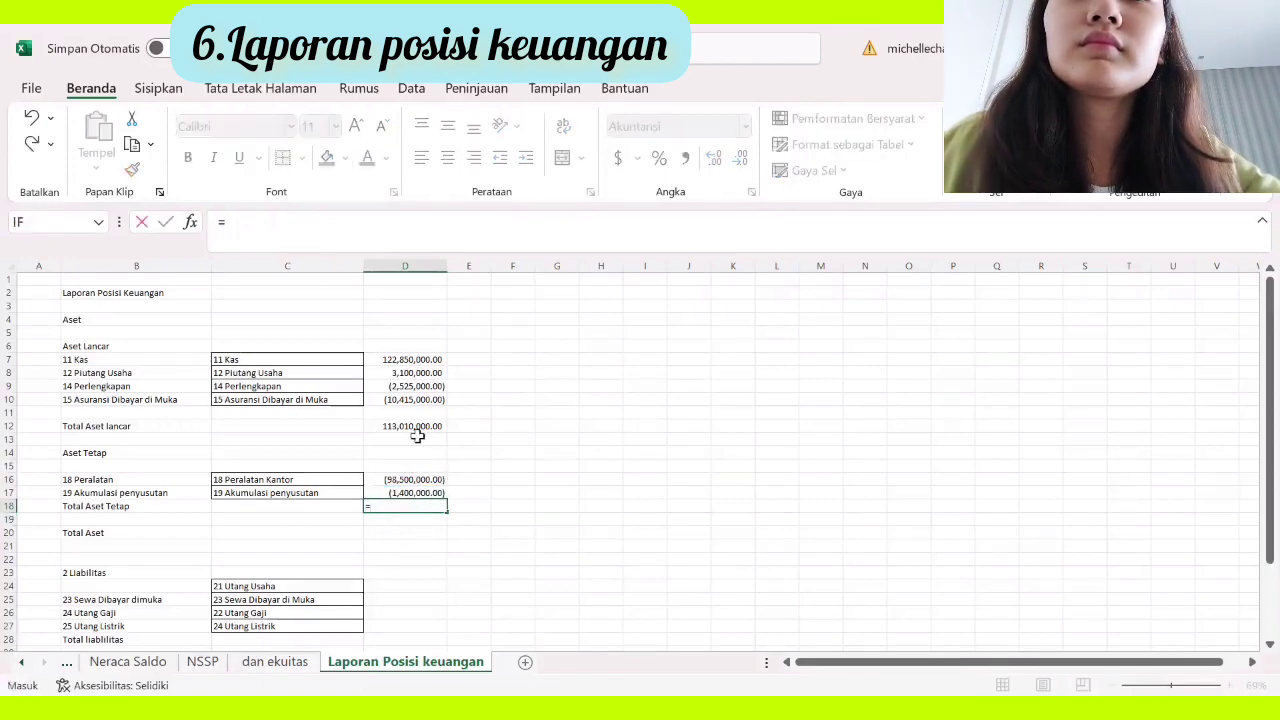
{"action": "left_click", "coordinate": [413, 479]}
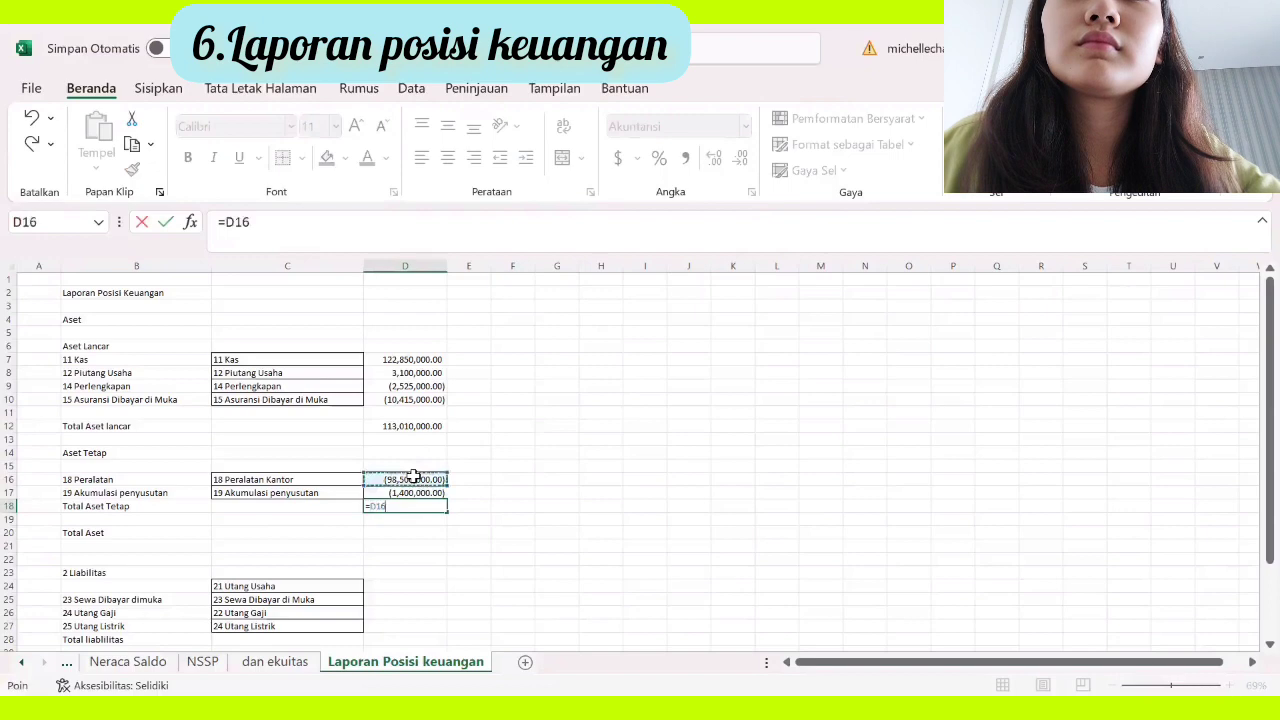
{"action": "left_click", "coordinate": [288, 217]}
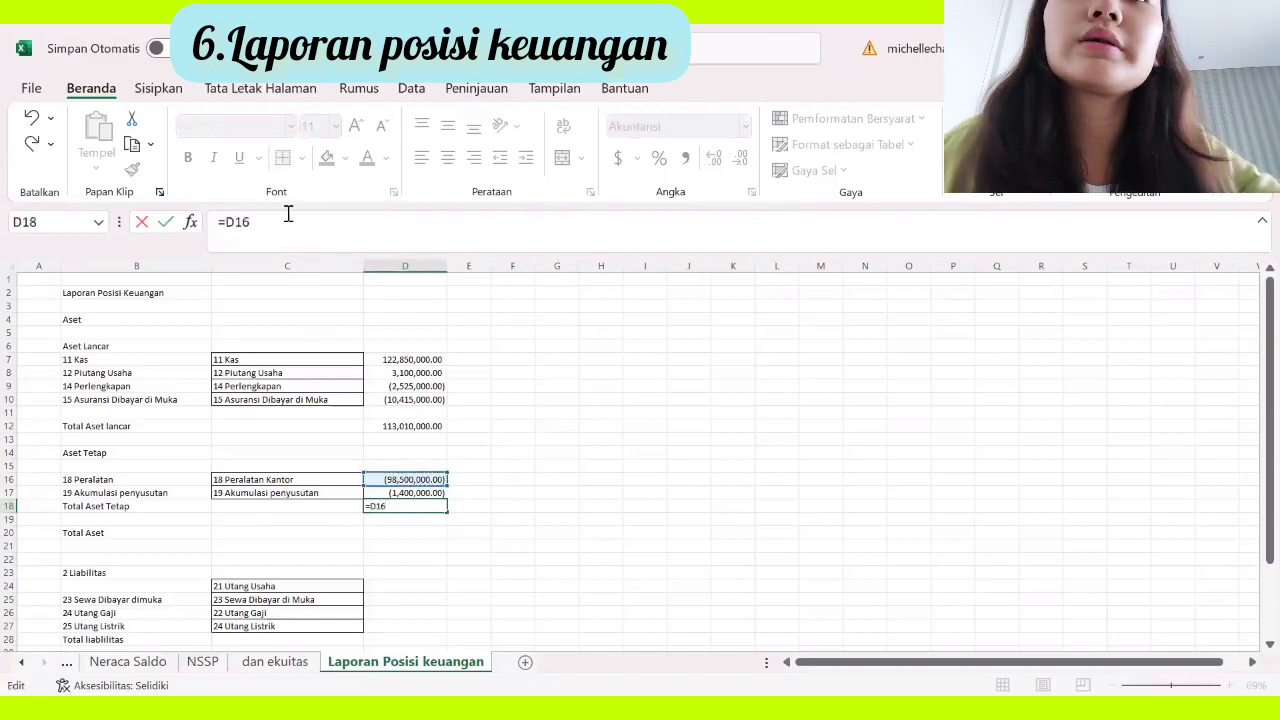
{"action": "left_click", "coordinate": [400, 493]}
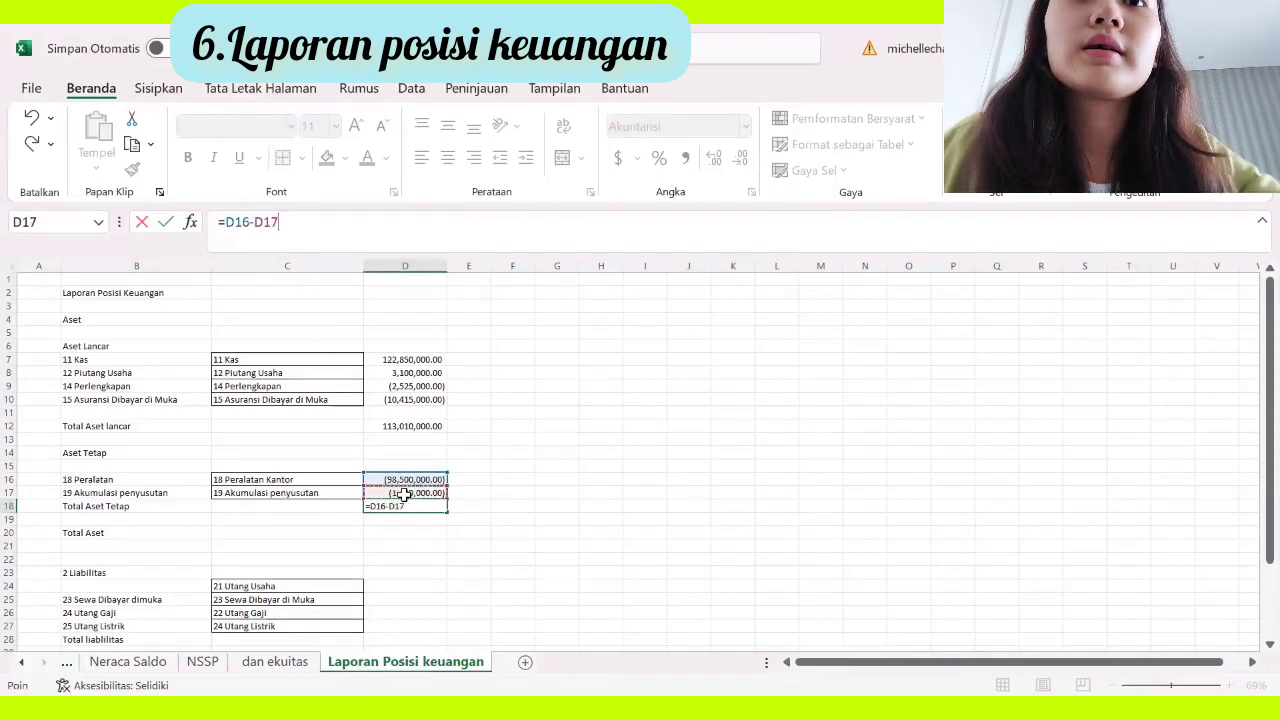
{"action": "key", "text": "Return"}
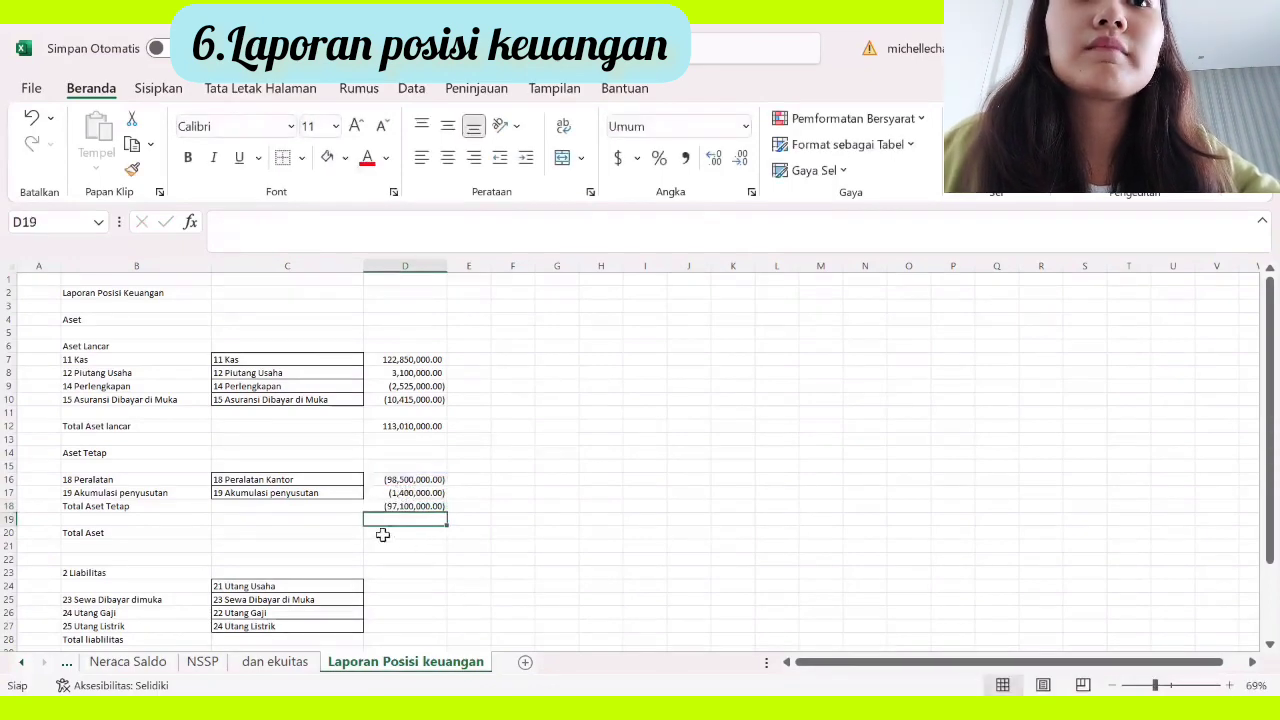
Step: Calculate Total Aset in D20 by adding Total Aset lancar and Total Aset Tetap with =SUM(D12+D18)
{"action": "left_click", "coordinate": [393, 540]}
{"action": "left_click", "coordinate": [397, 531]}
{"action": "type", "text": "="}
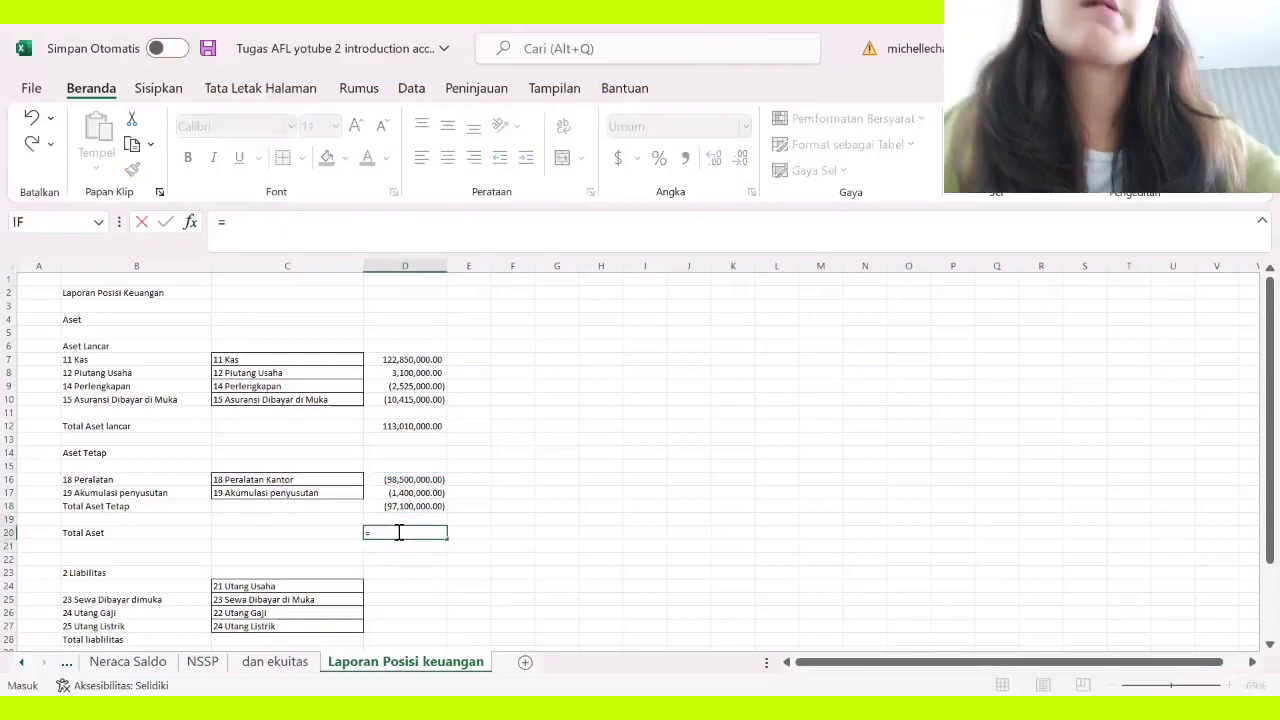
{"action": "type", "text": "sum("}
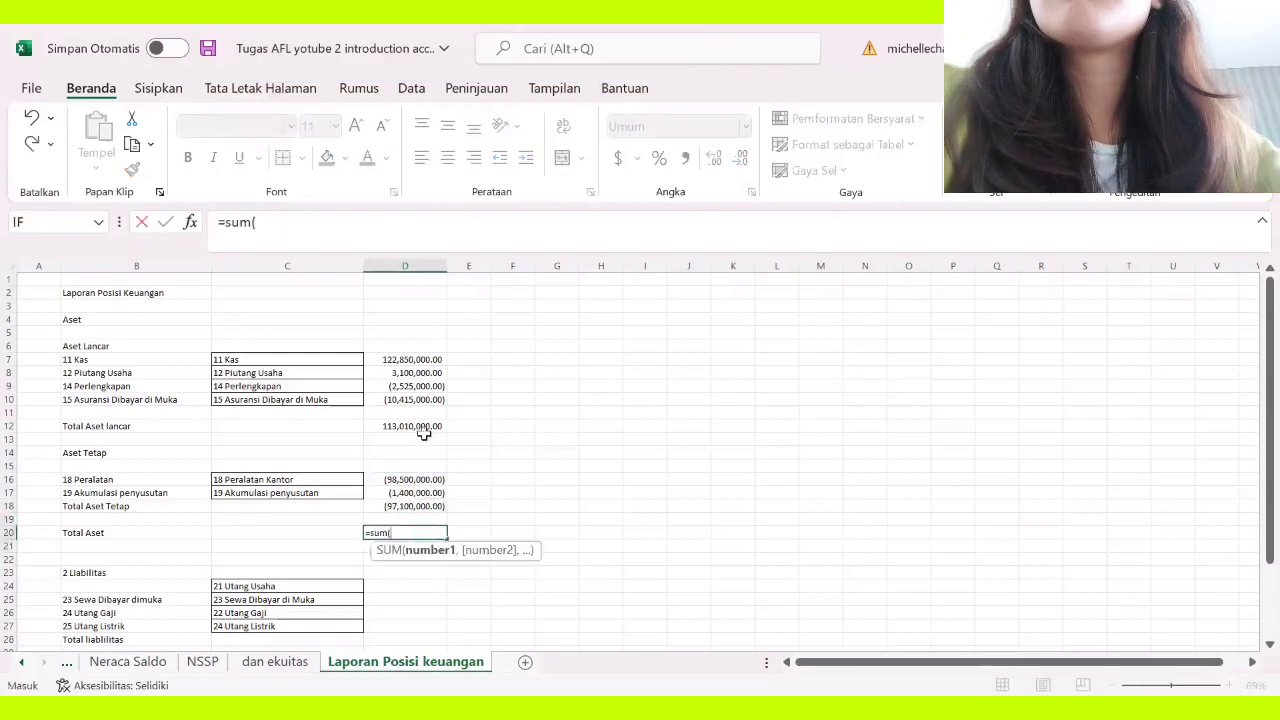
{"action": "left_click", "coordinate": [422, 427]}
{"action": "type", "text": "+"}
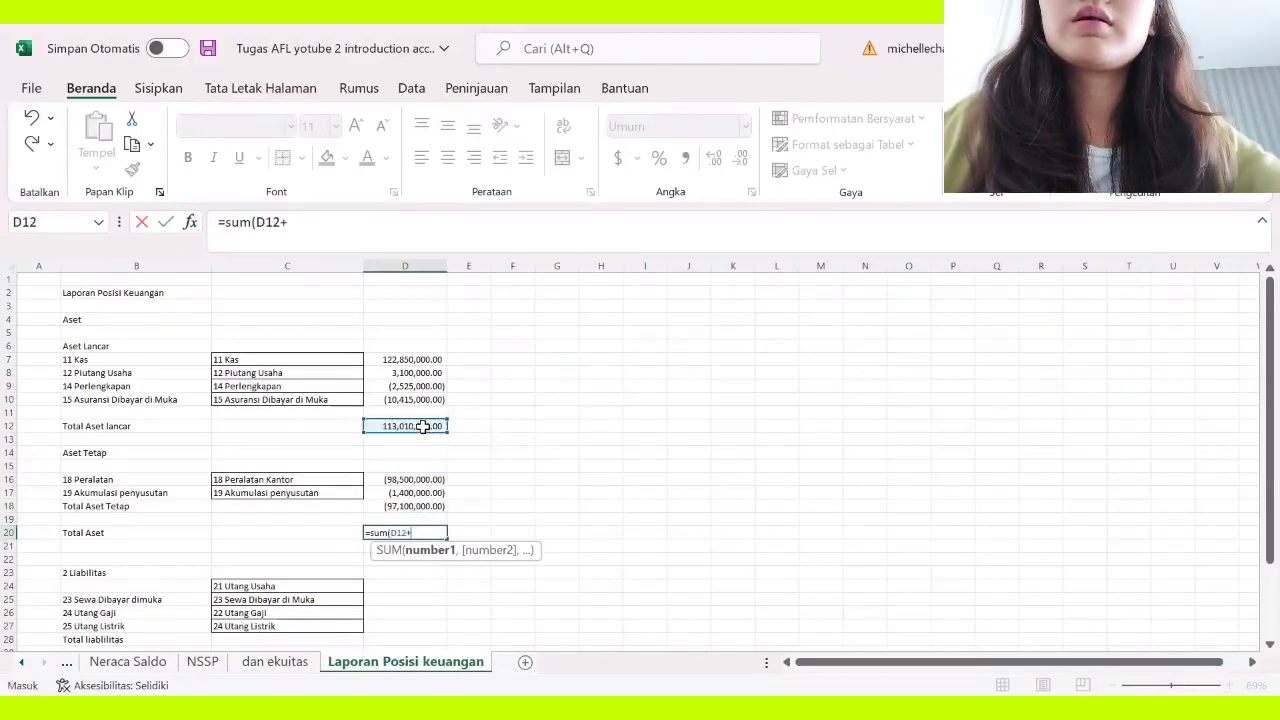
{"action": "left_click", "coordinate": [395, 506]}
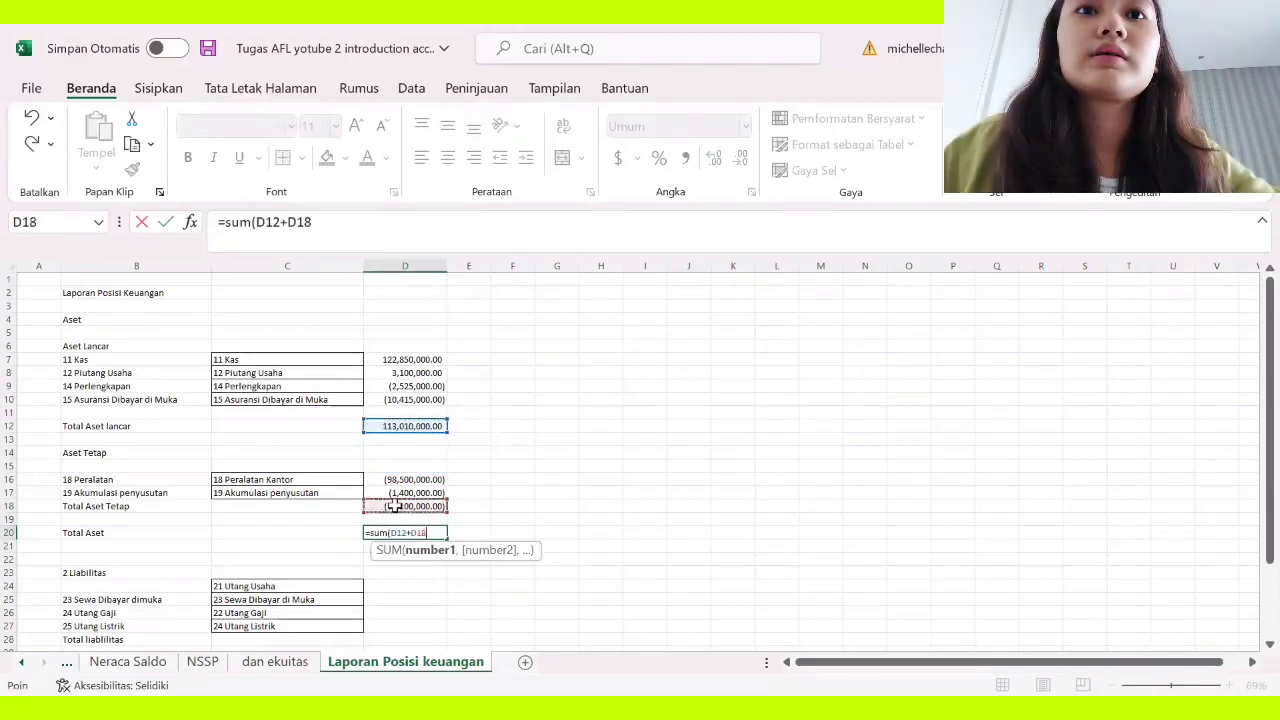
{"action": "key", "text": "Return"}
Step: Check the Utang usaha balance in the trial balance sheets, enter 2800000 for 21 Utang Usaha in D24 and apply comma style
{"action": "scroll", "coordinate": [411, 526], "scroll_direction": "down", "scroll_amount": 2}
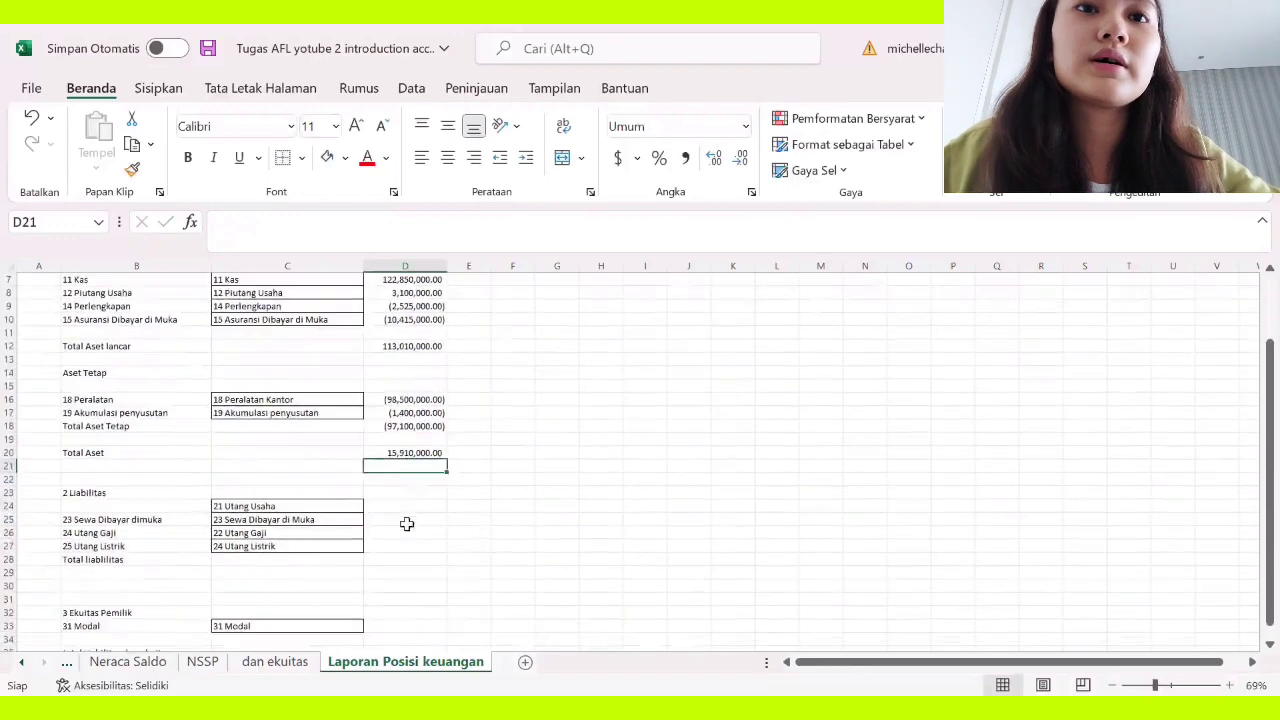
{"action": "left_click", "coordinate": [399, 505]}
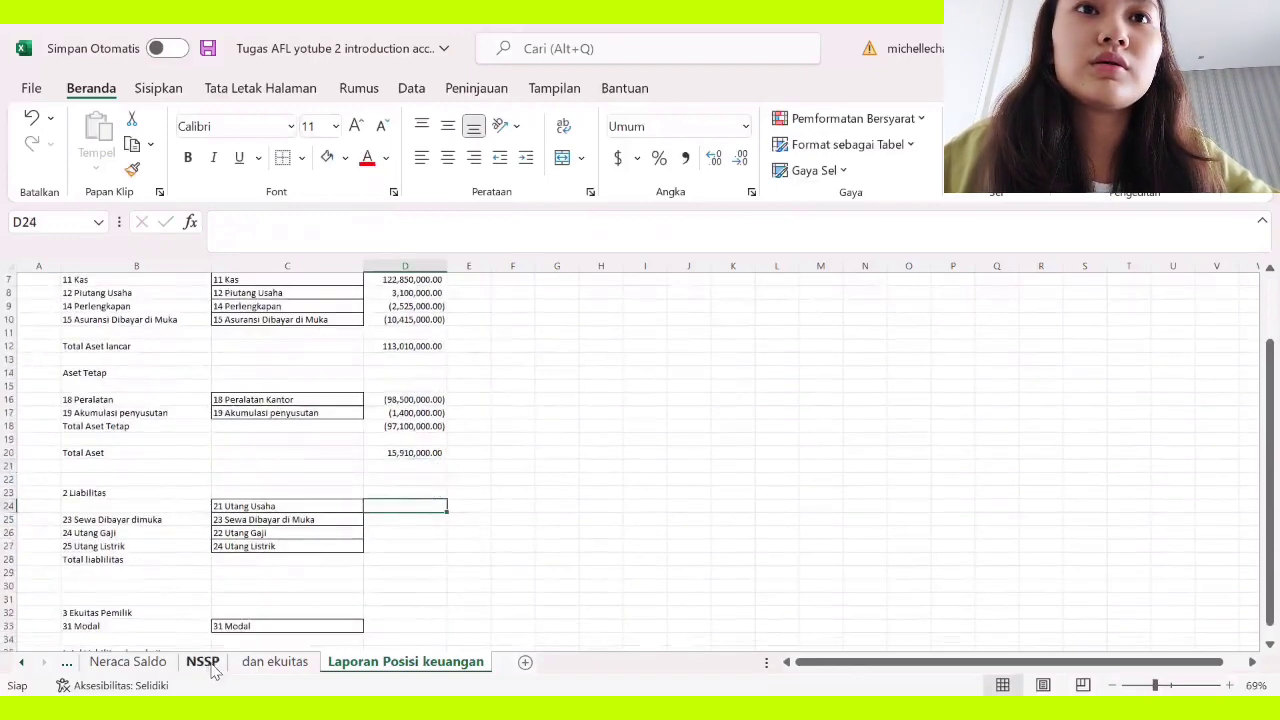
{"action": "left_click", "coordinate": [128, 662]}
{"action": "left_click", "coordinate": [202, 662]}
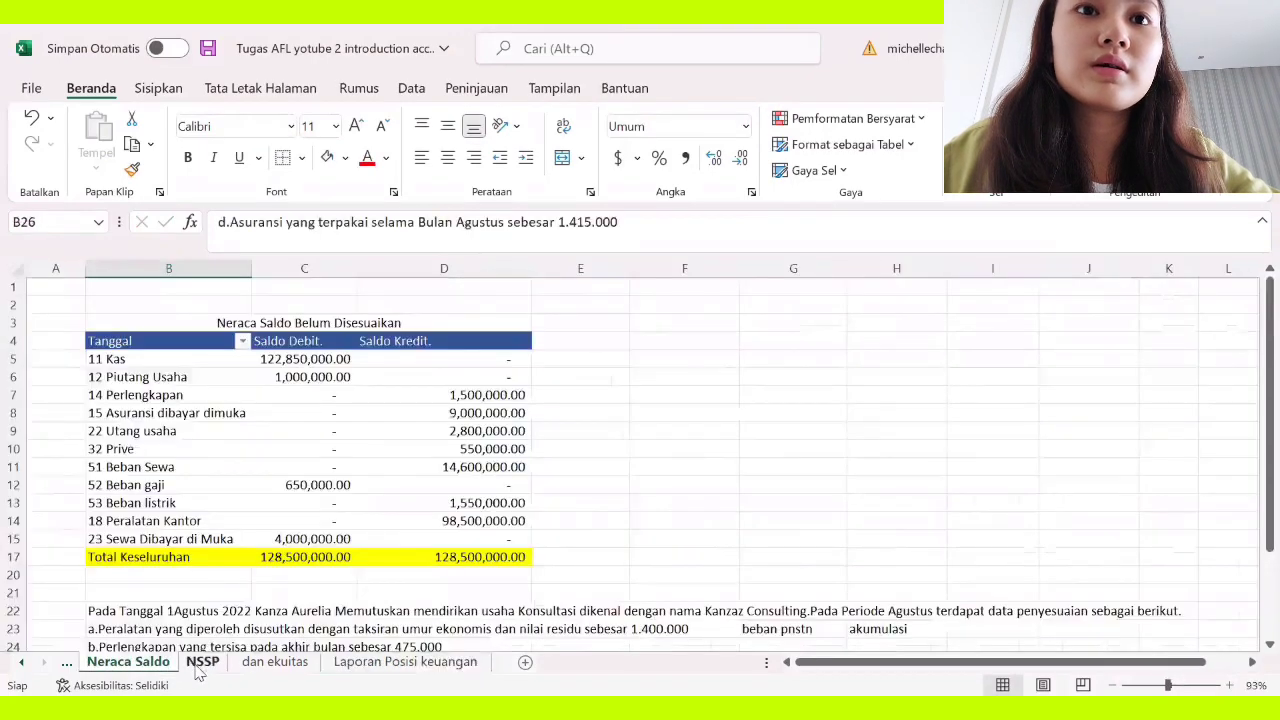
{"action": "left_click", "coordinate": [295, 664]}
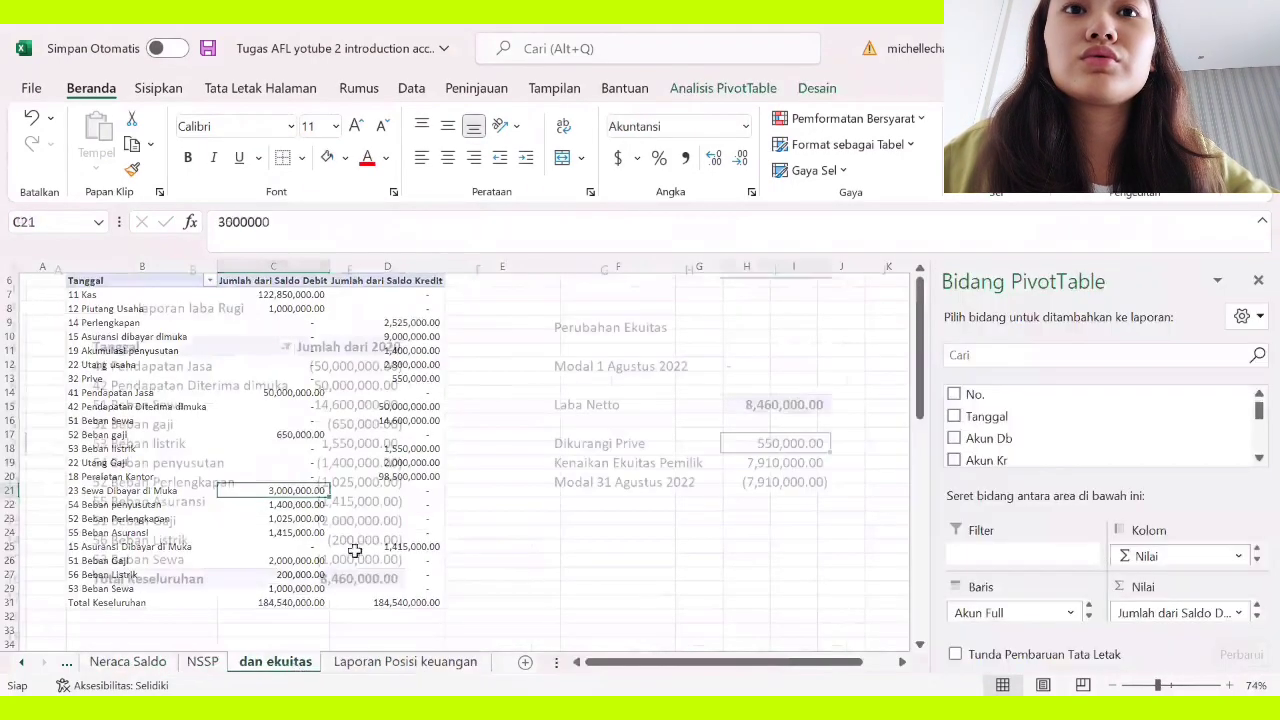
{"action": "left_click", "coordinate": [366, 663]}
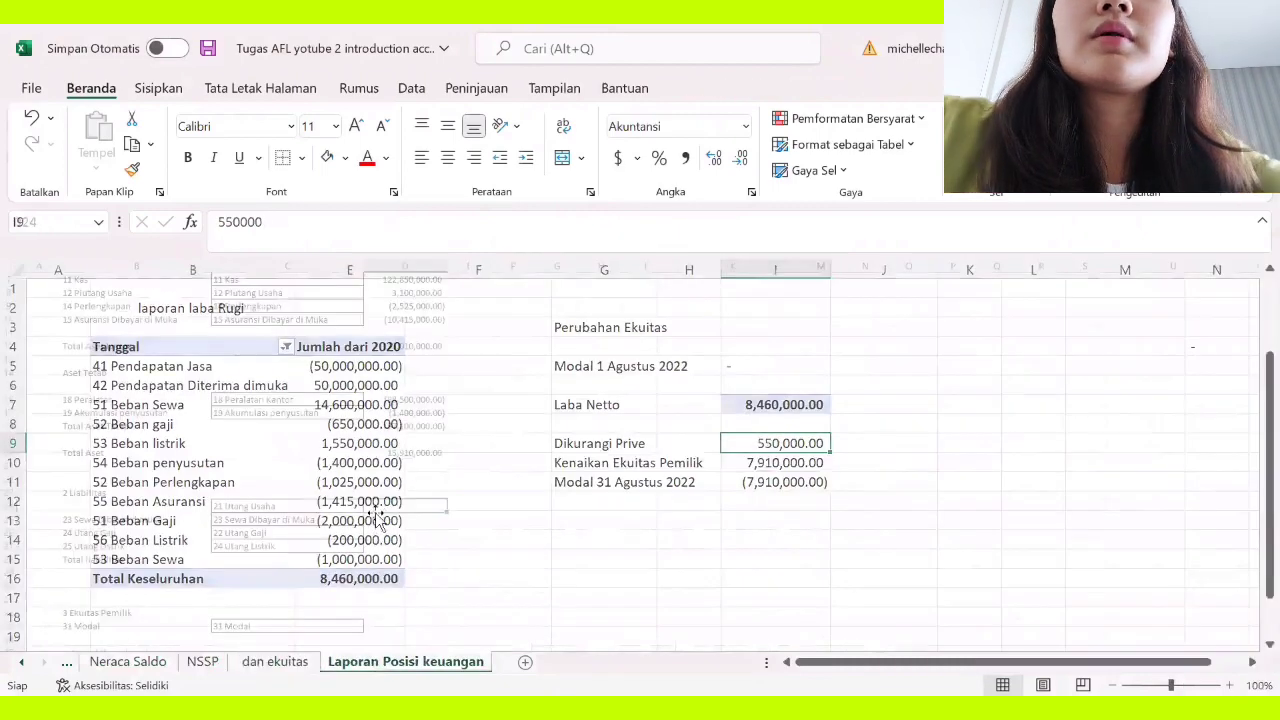
{"action": "type", "text": "2"}
{"action": "type", "text": "8000000"}
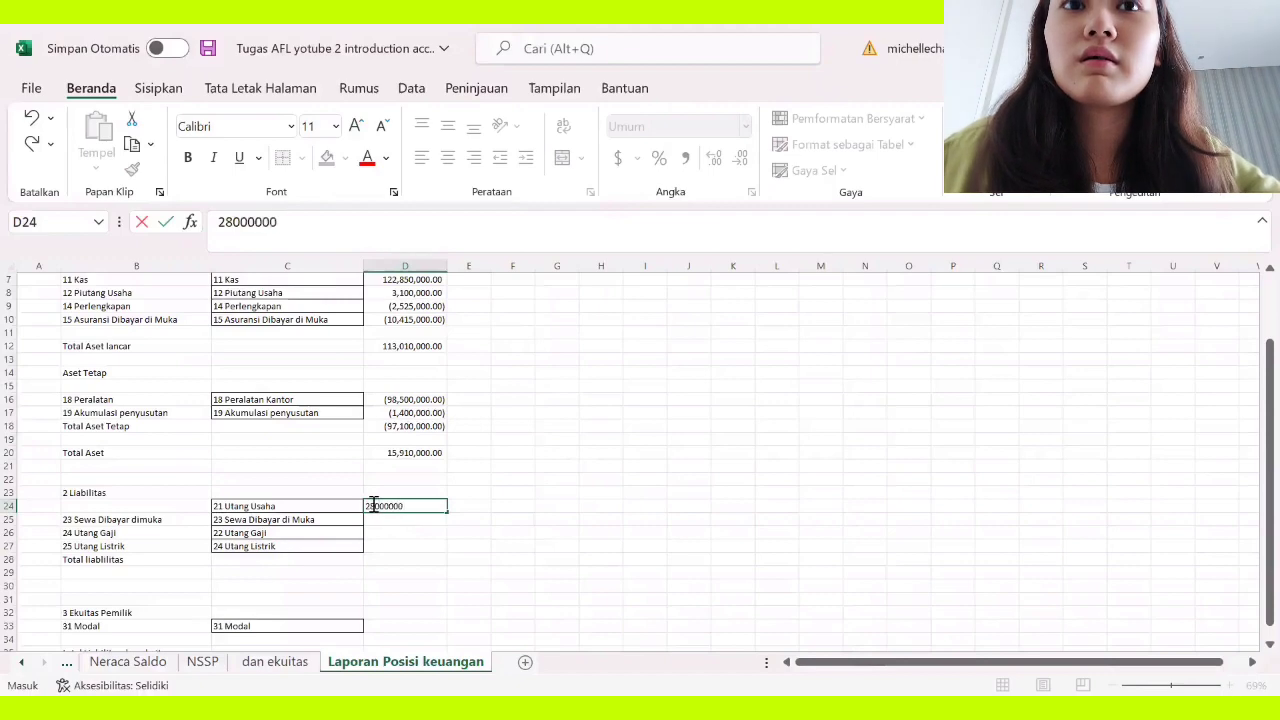
{"action": "key", "text": "Return"}
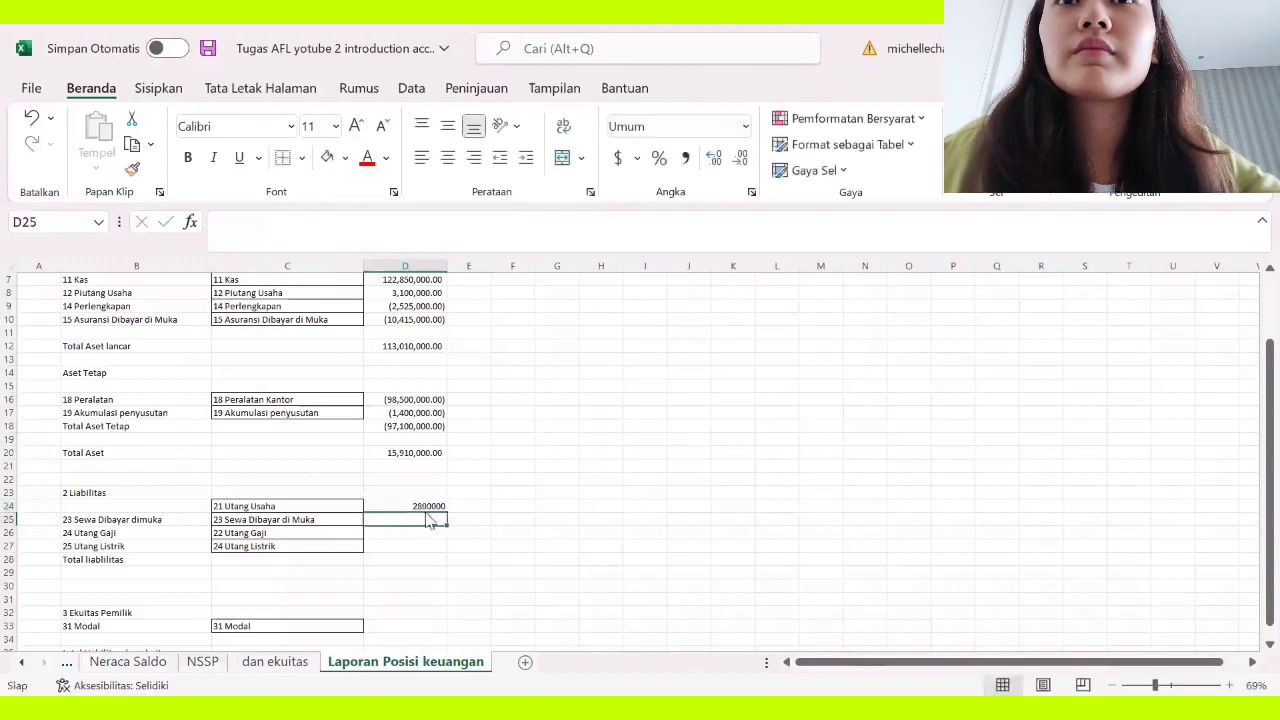
{"action": "left_click", "coordinate": [423, 505]}
{"action": "left_click", "coordinate": [686, 160]}
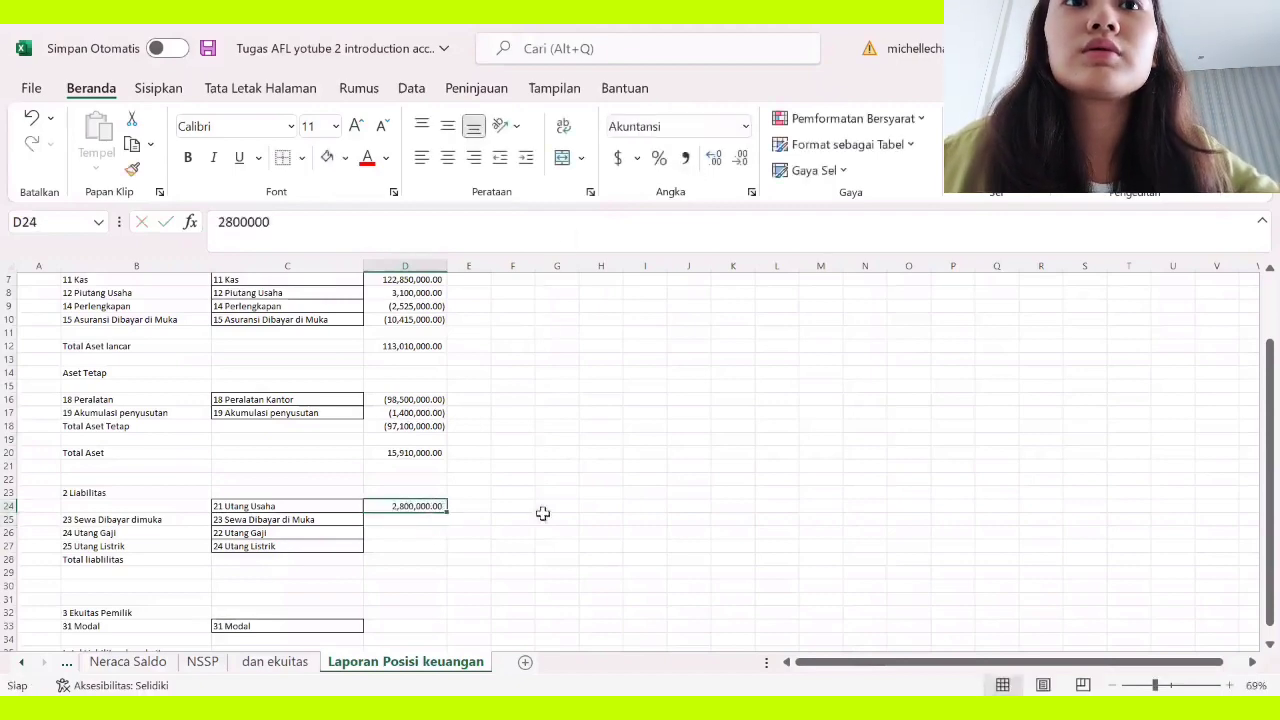
Step: Check the 23 Sewa Dibayar di Muka balance in the NSSP sheet for the liabilities section
{"action": "left_click", "coordinate": [440, 560]}
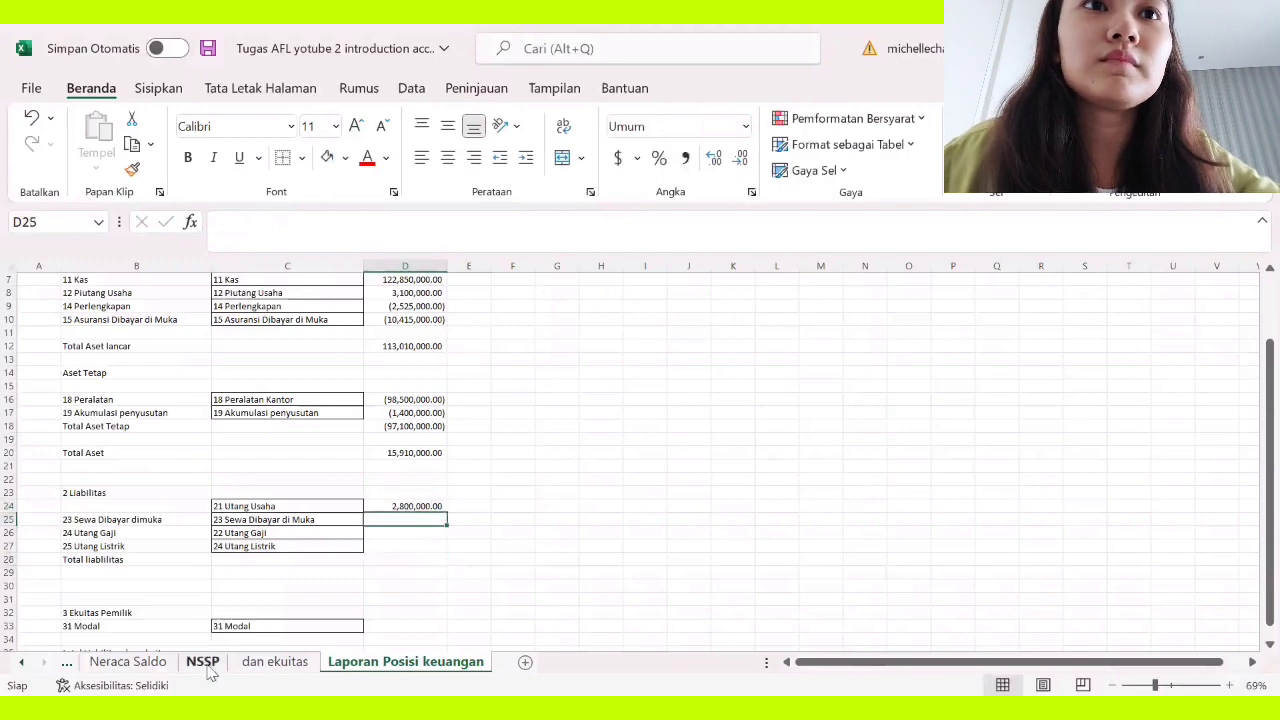
{"action": "left_click", "coordinate": [204, 663]}
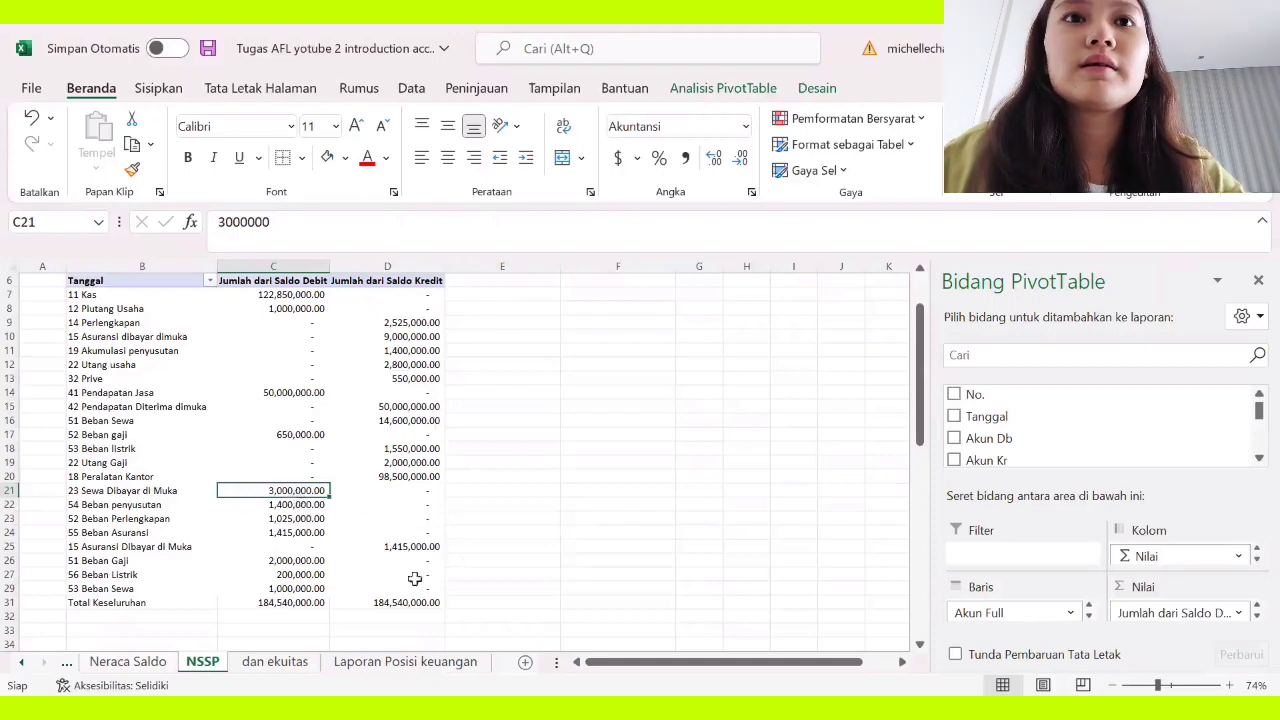
{"action": "left_click", "coordinate": [405, 661]}
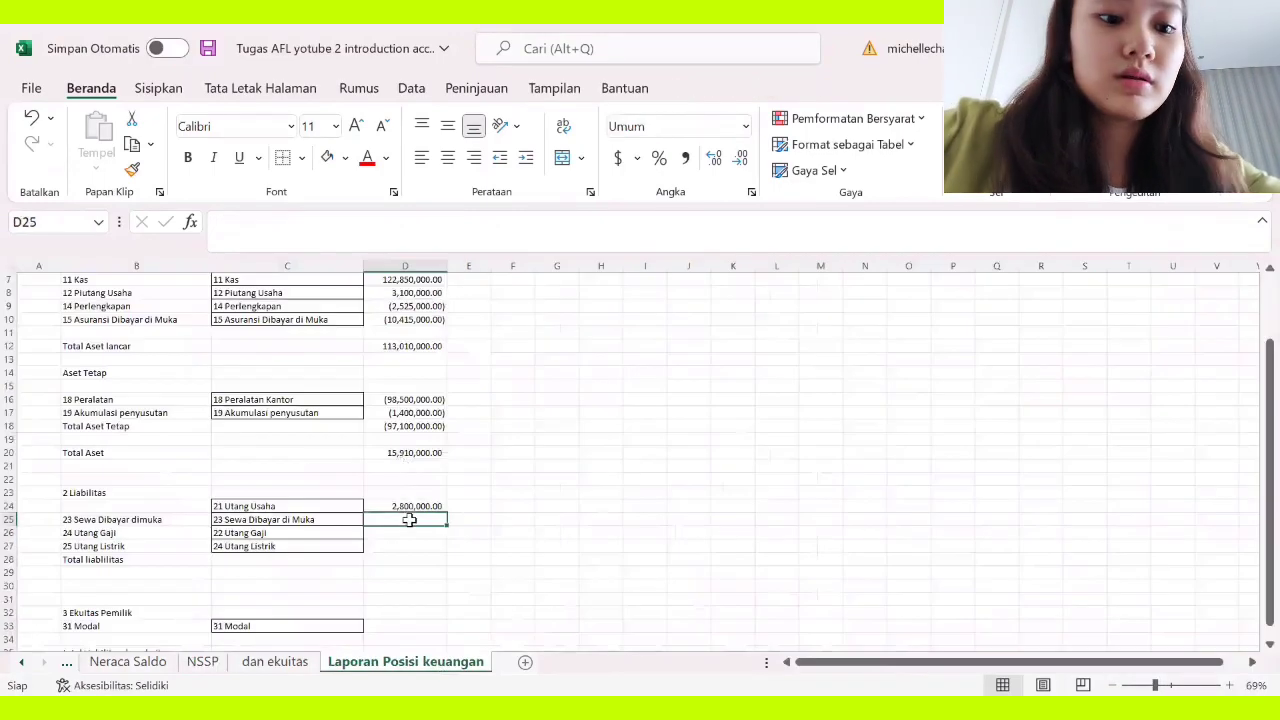
{"action": "type", "text": "3"}
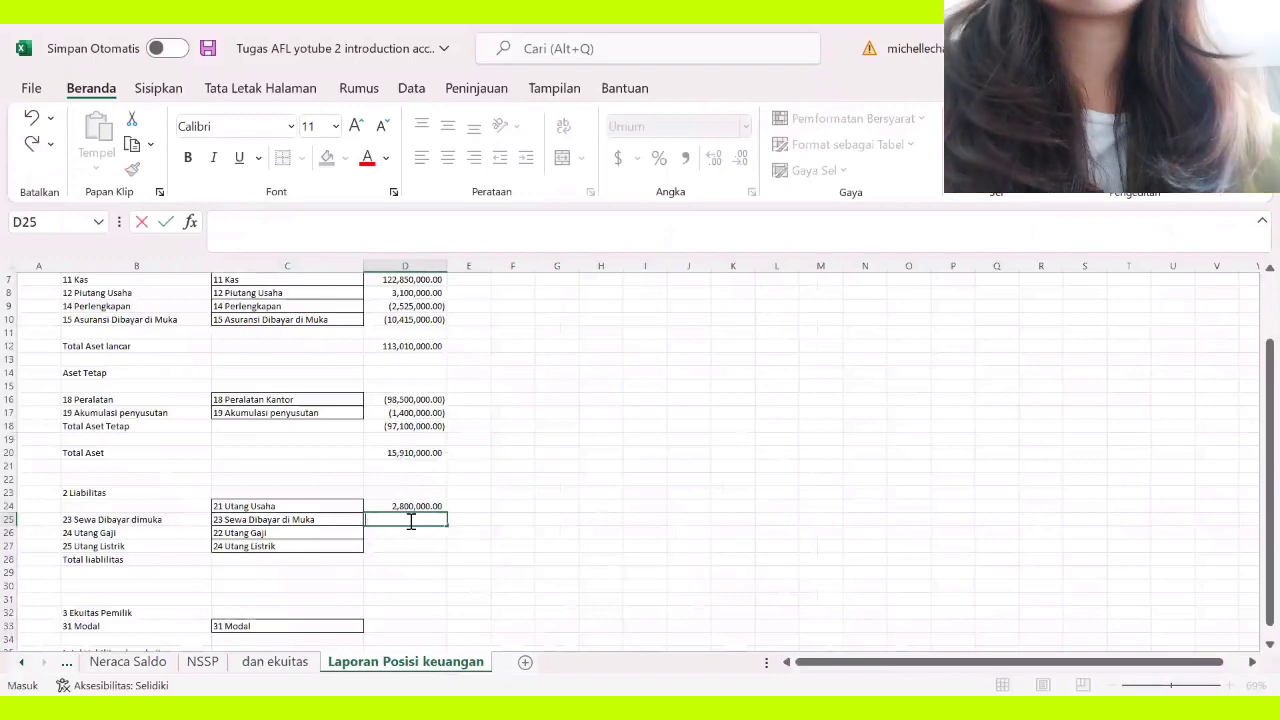
{"action": "type", "text": "="}
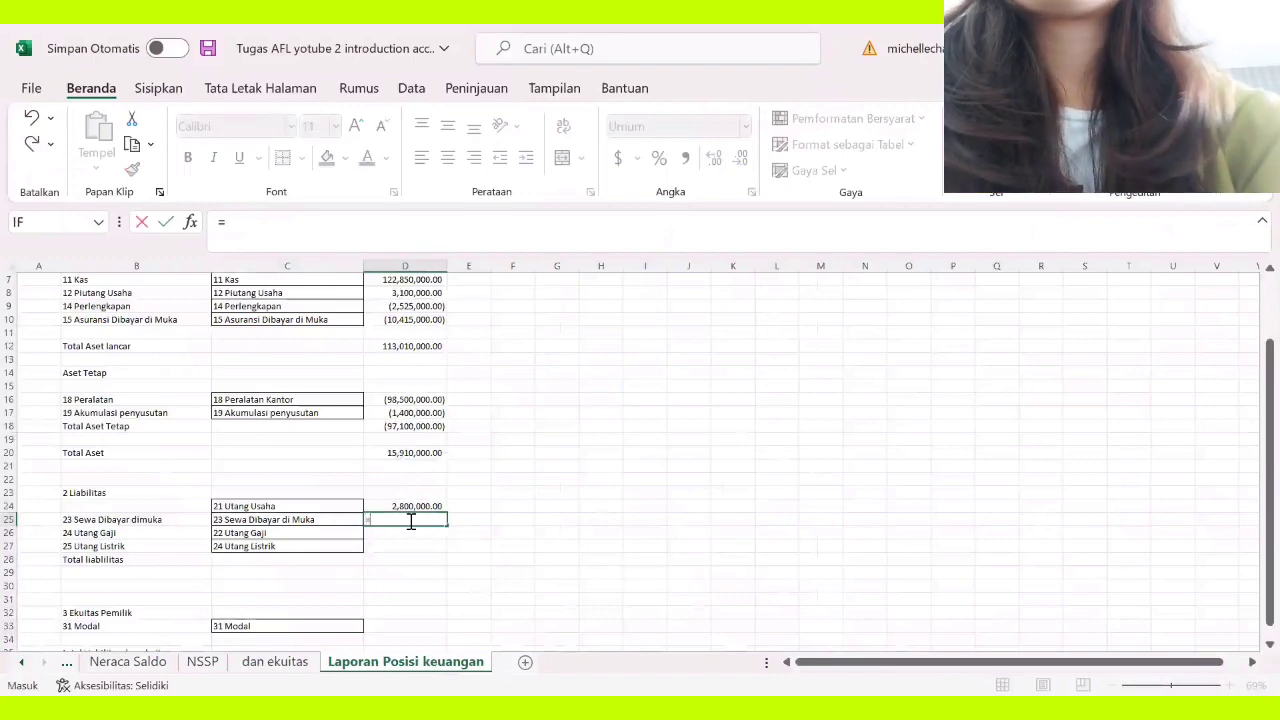
{"action": "type", "text": "vlookup("}
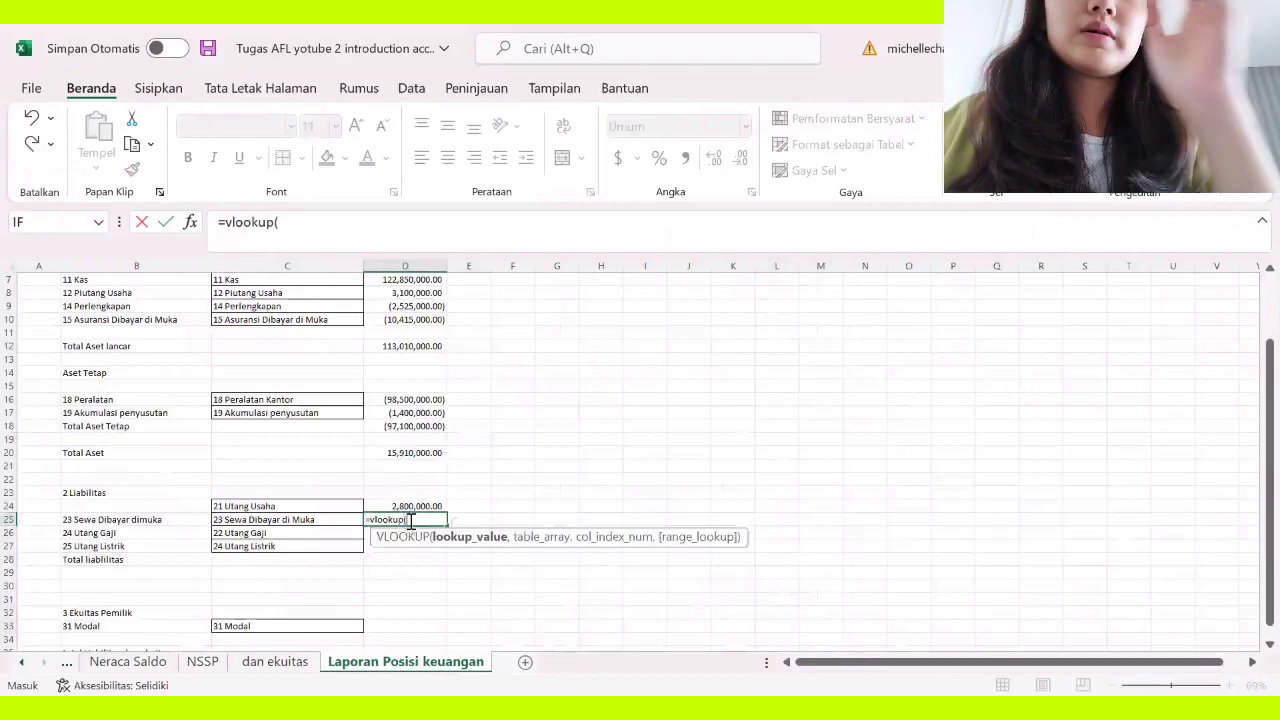
{"action": "left_click", "coordinate": [294, 520]}
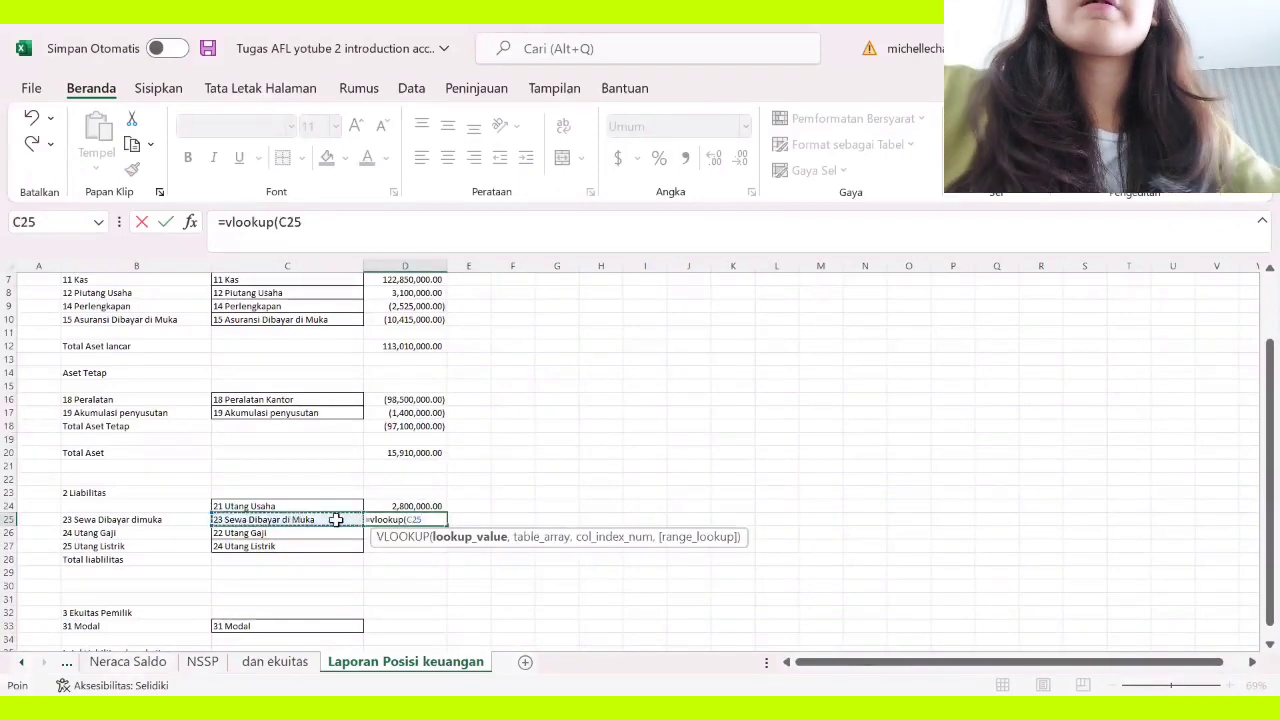
{"action": "key", "text": "BackSpace"}
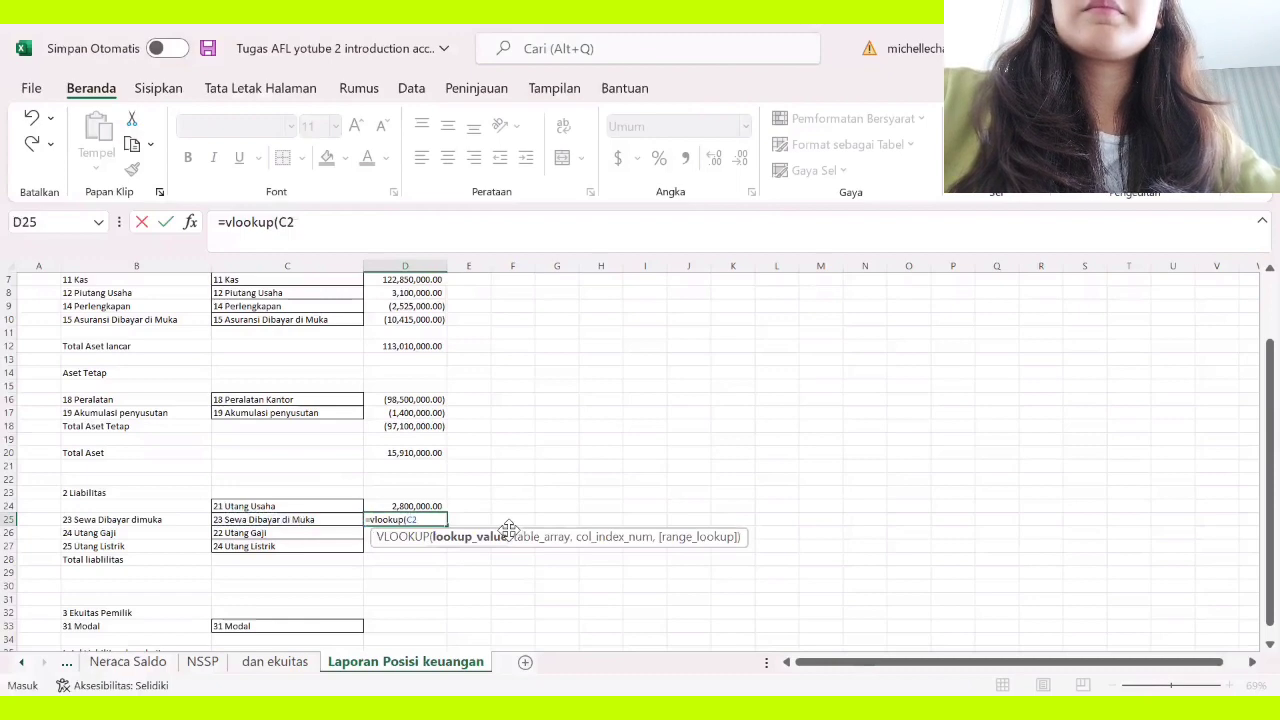
{"action": "key", "text": "Escape"}
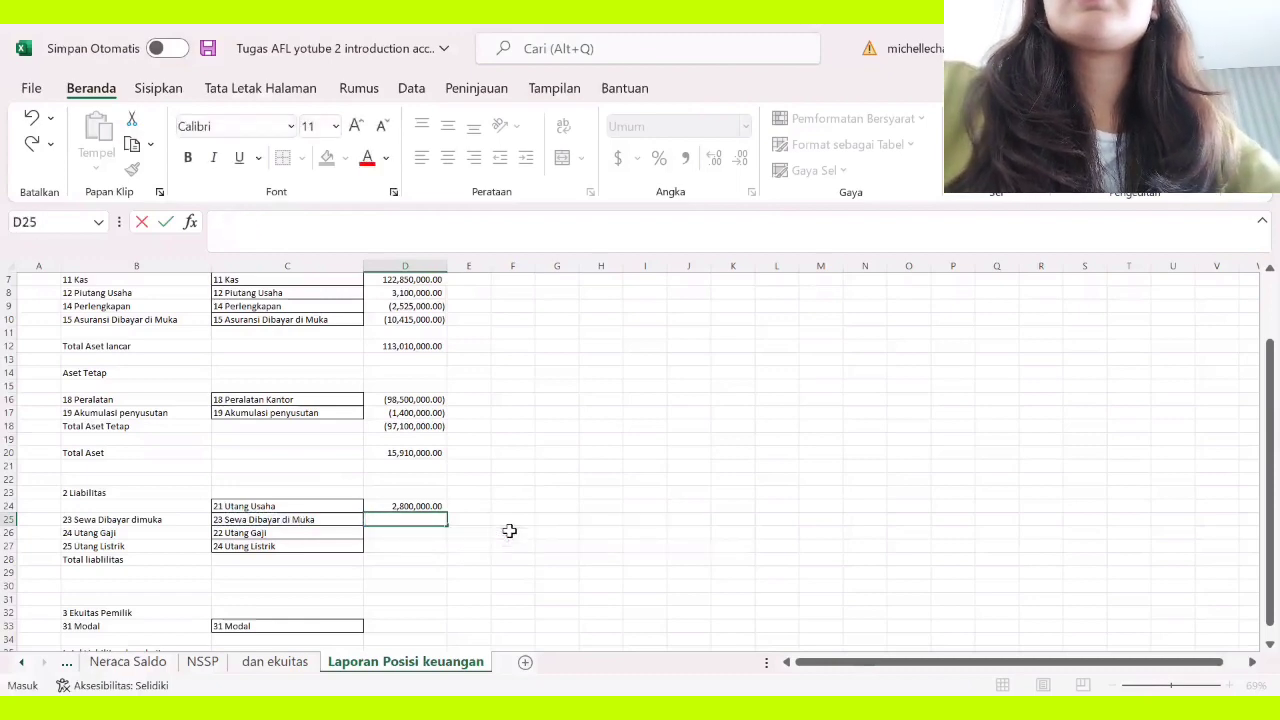
Step: Enter -3000000 for 23 Sewa Dibayar di Muka in D25 and apply comma style
{"action": "type", "text": "-30000"}
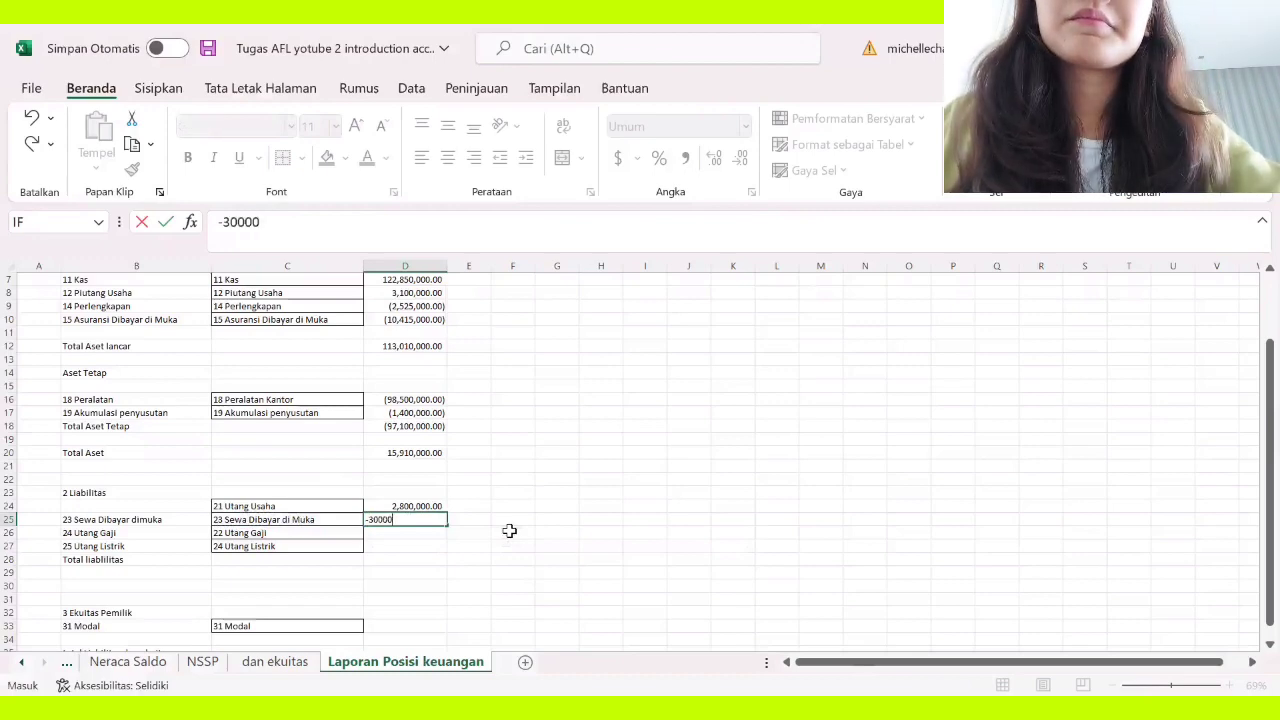
{"action": "type", "text": "00"}
{"action": "left_click", "coordinate": [376, 548]}
{"action": "left_click", "coordinate": [410, 519]}
{"action": "left_click", "coordinate": [684, 157]}
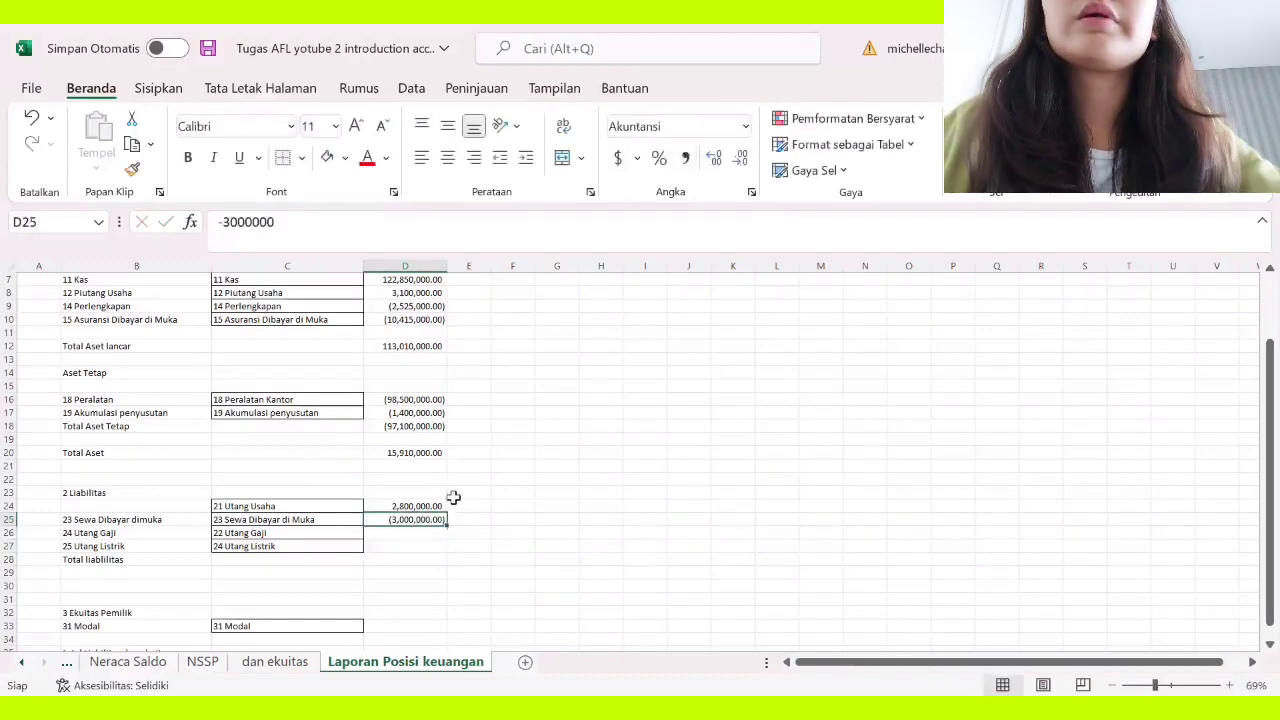
Step: Check the 22 Utang Gaji balance in the NSSP sheet for cell D26
{"action": "left_click", "coordinate": [392, 535]}
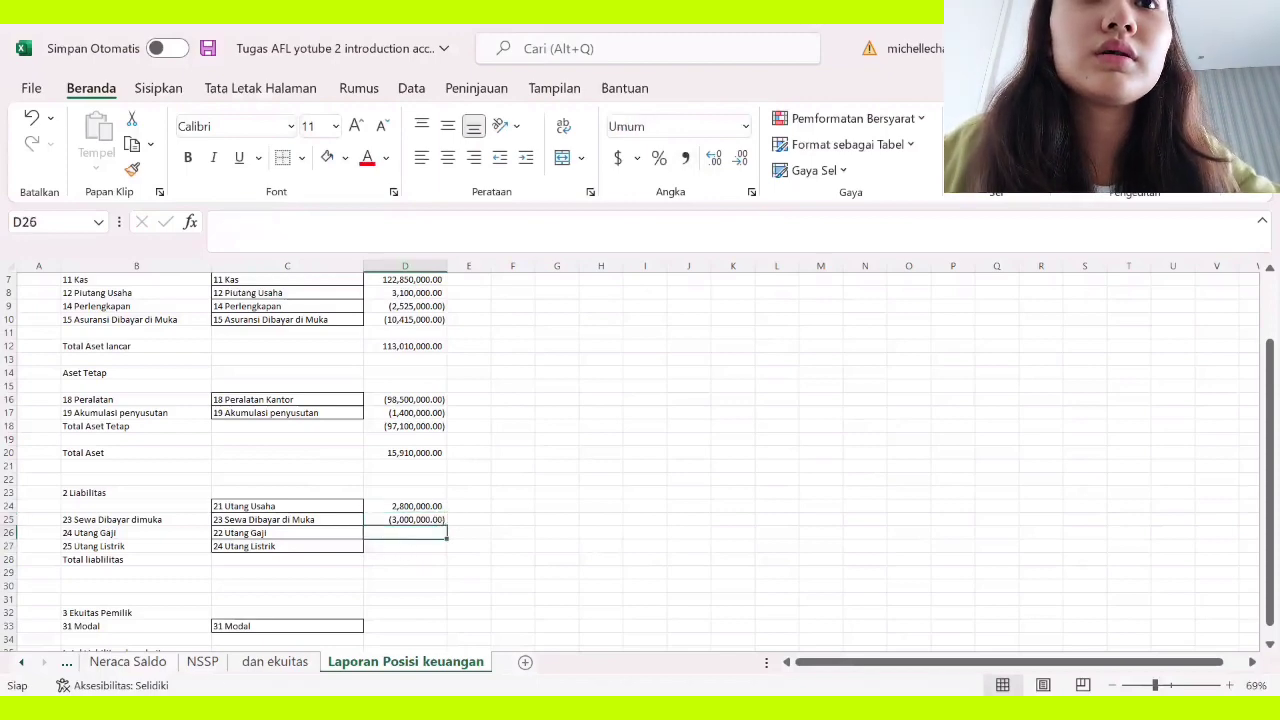
{"action": "left_click", "coordinate": [203, 662]}
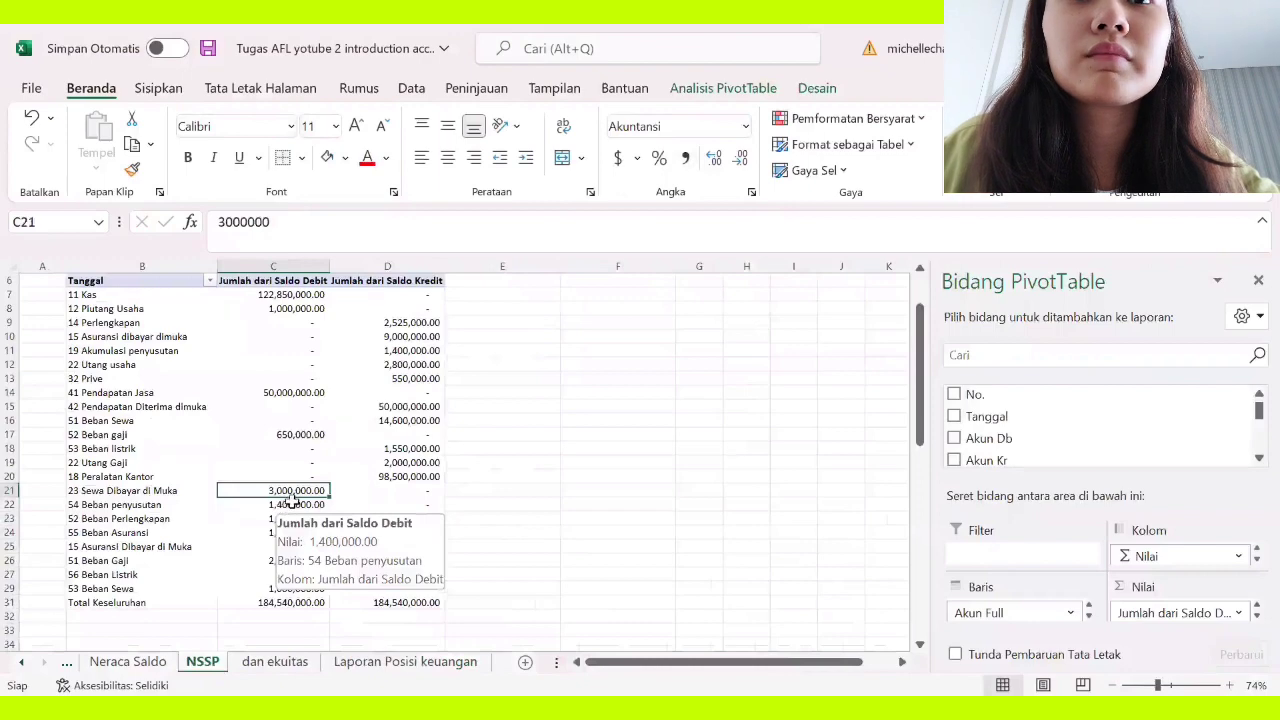
{"action": "left_click", "coordinate": [408, 662]}
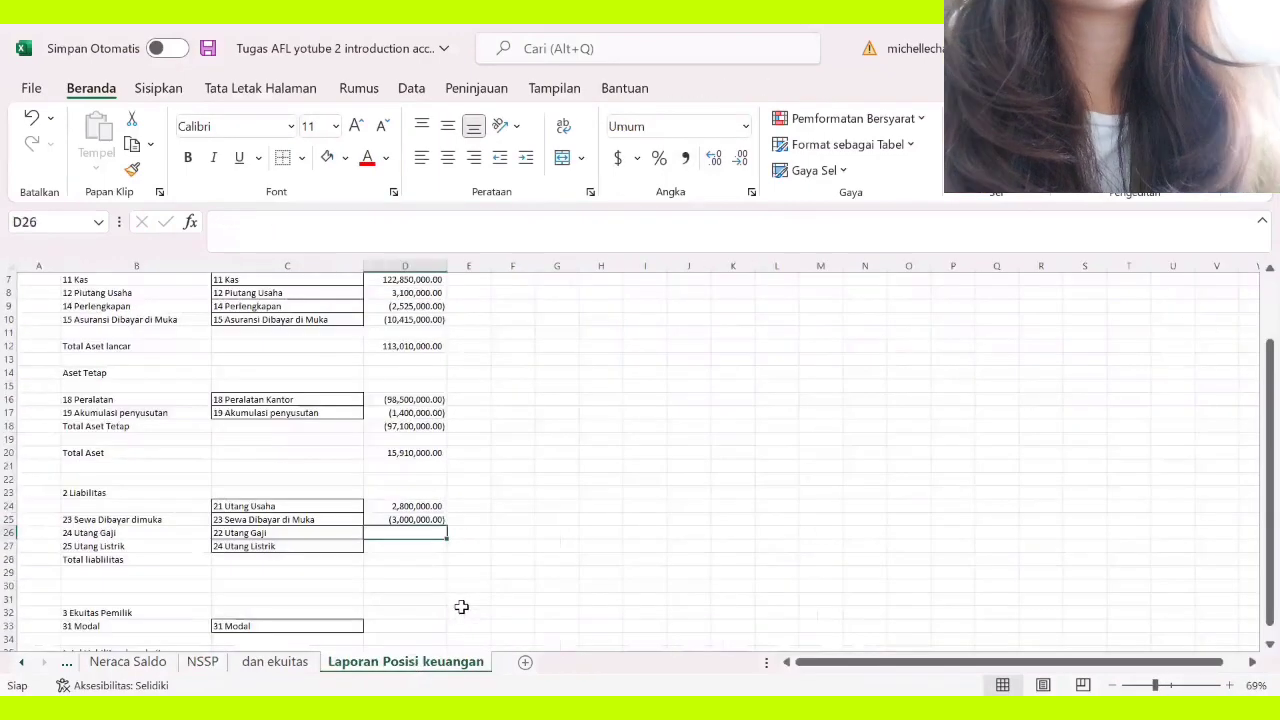
Step: Look up the 22 Utang Gaji credit amount in D26 with =VLOOKUP(C26,NSSP!B7:D31,3)
{"action": "type", "text": "="}
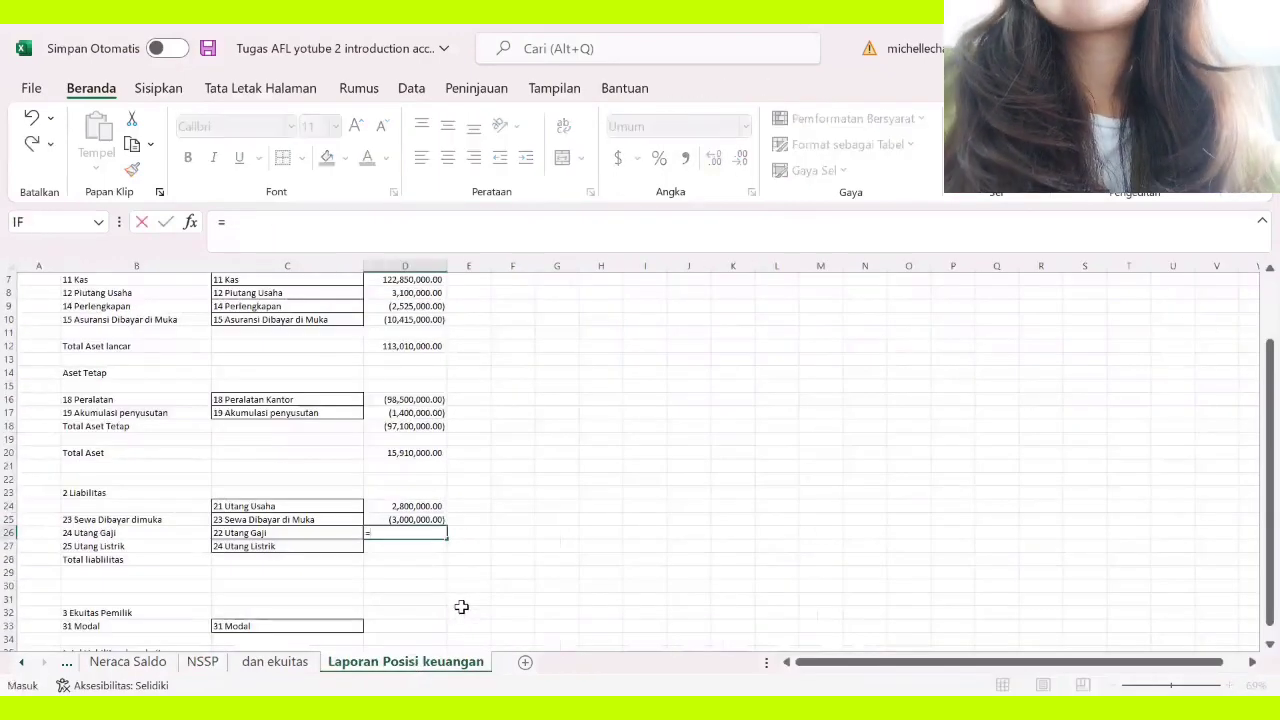
{"action": "type", "text": "vlookup"}
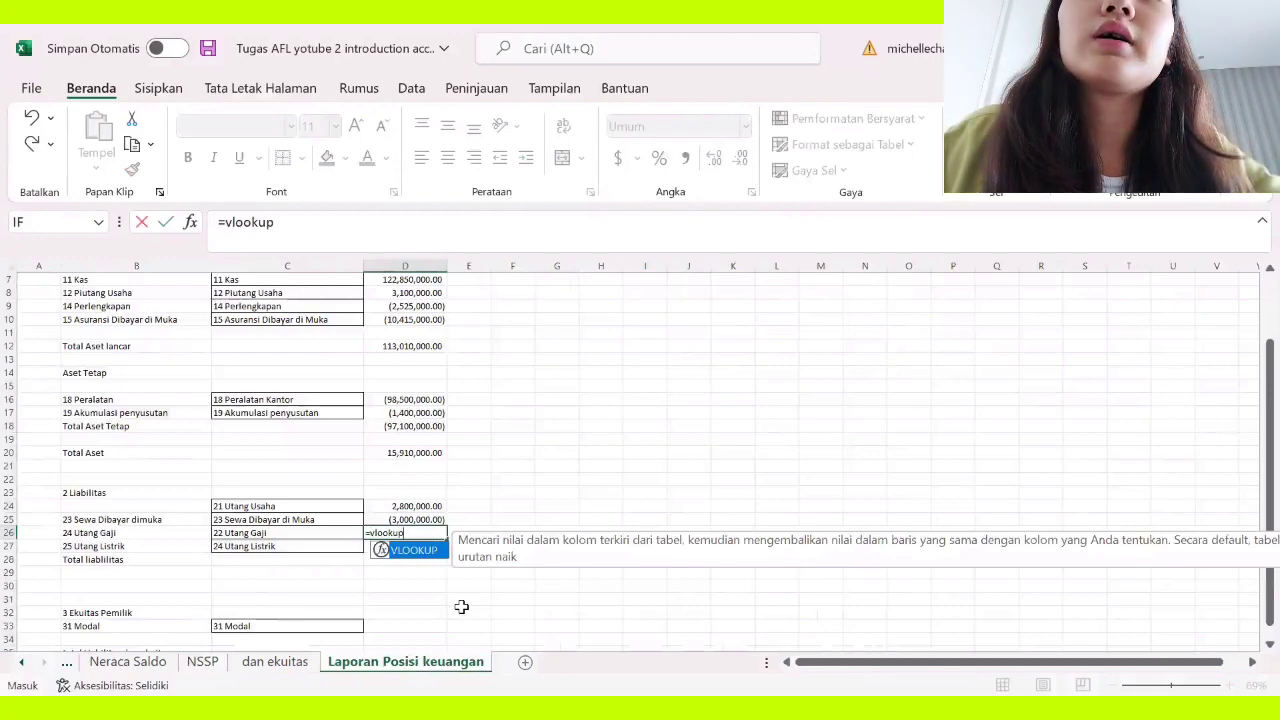
{"action": "type", "text": "("}
{"action": "left_click", "coordinate": [345, 532]}
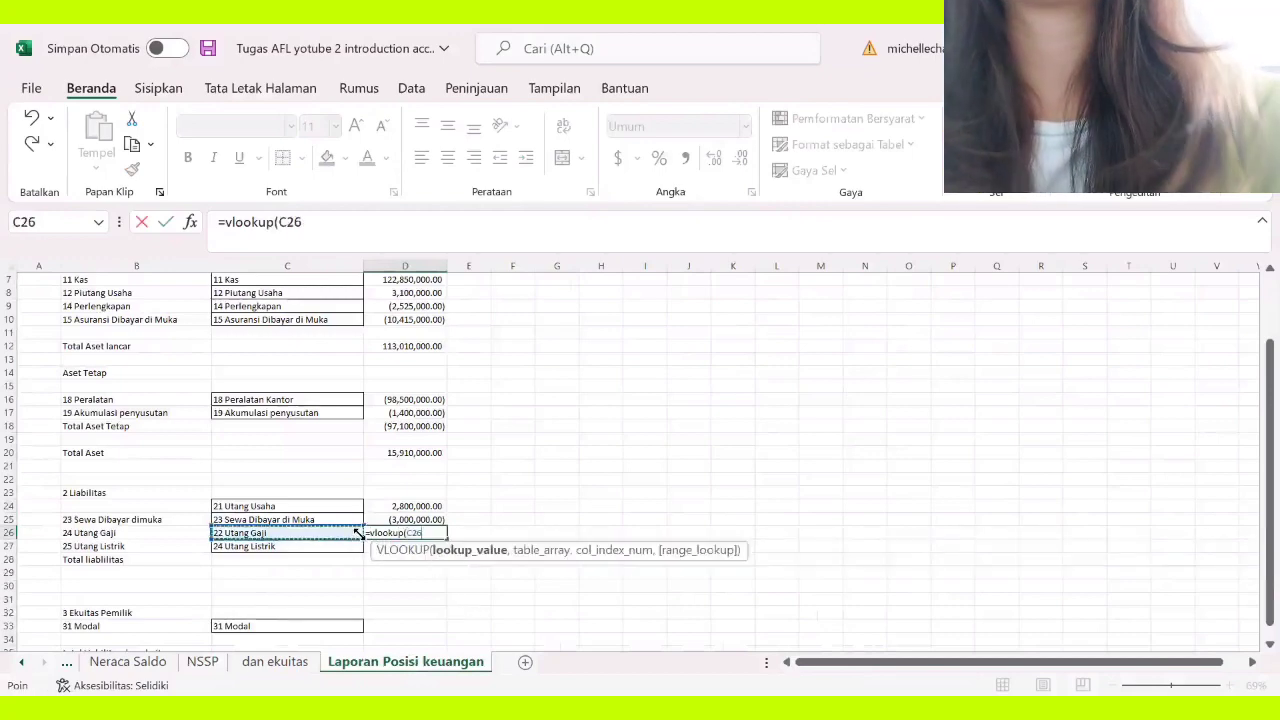
{"action": "type", "text": ","}
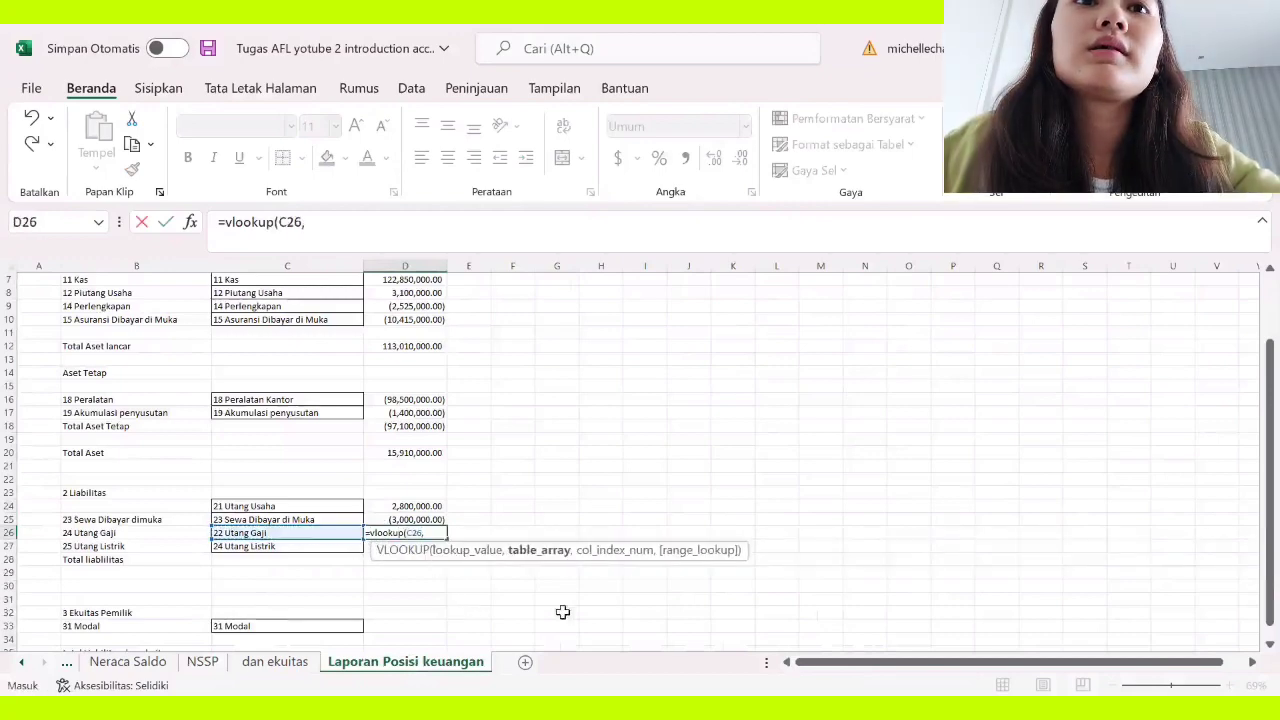
{"action": "left_click", "coordinate": [298, 663]}
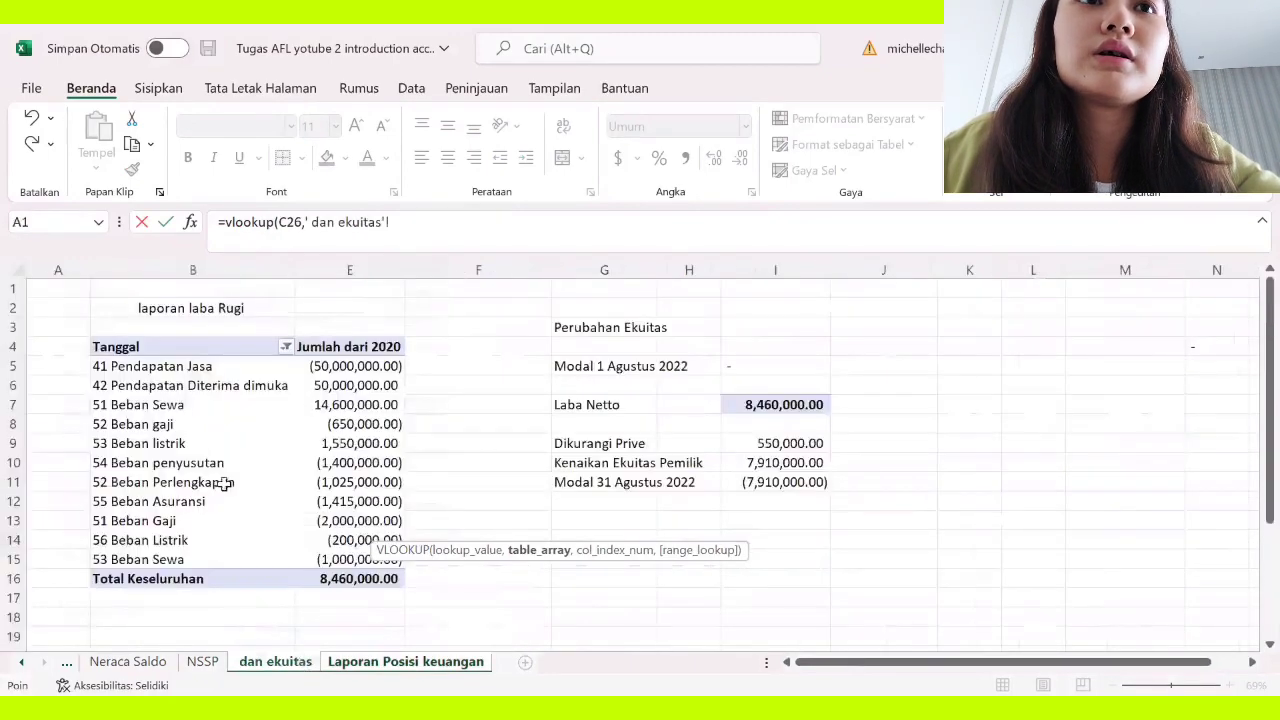
{"action": "left_click", "coordinate": [202, 661]}
{"action": "left_click", "coordinate": [105, 295]}
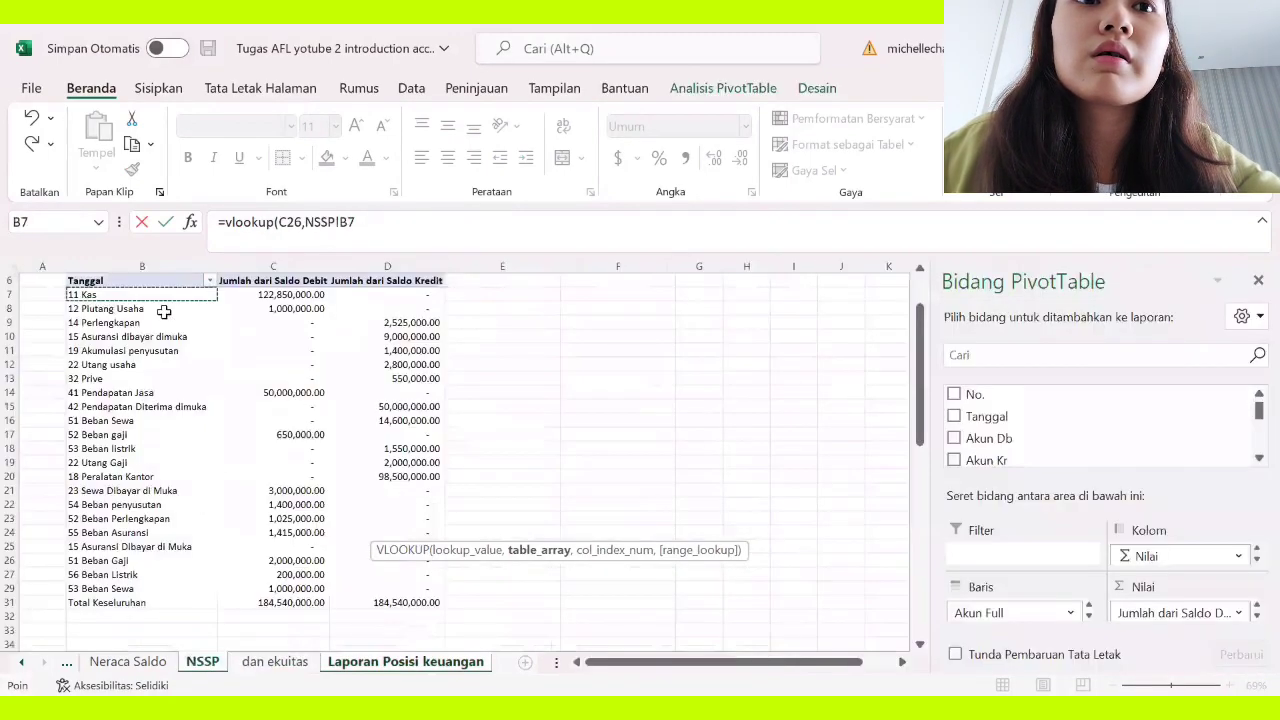
{"action": "left_click", "coordinate": [380, 600], "text": "shift"}
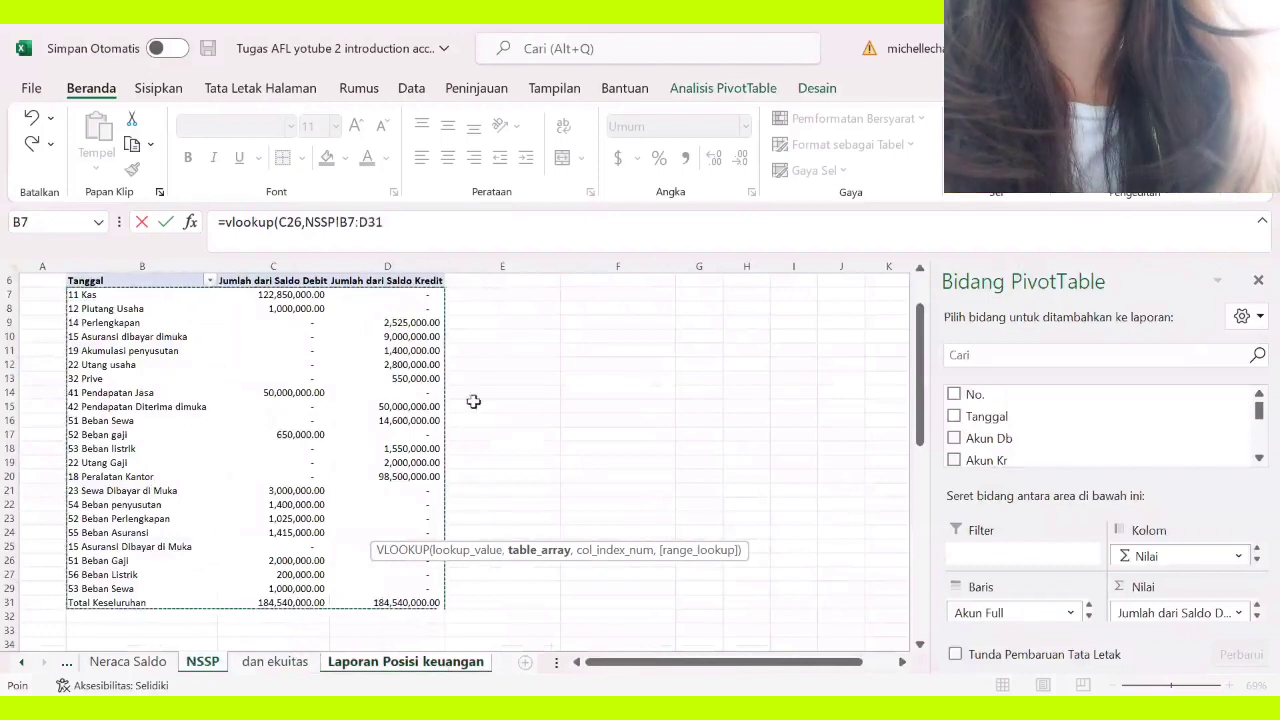
{"action": "type", "text": ",3)"}
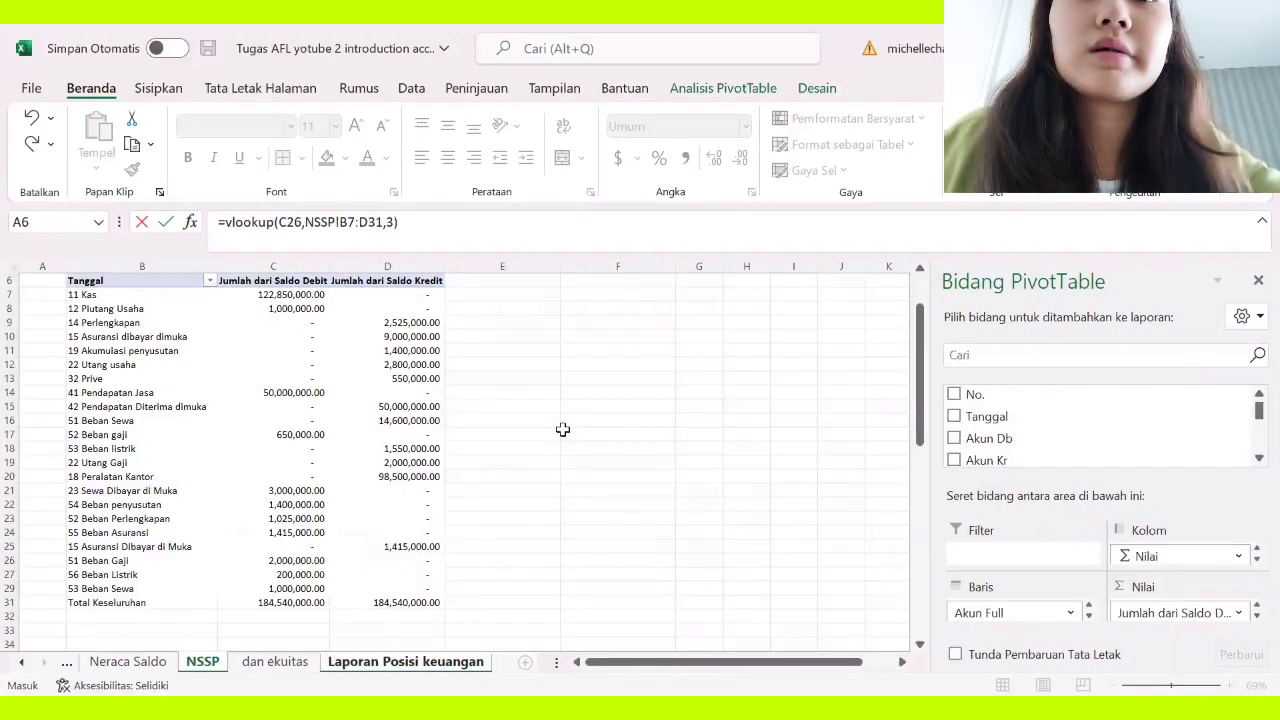
{"action": "key", "text": "Return"}
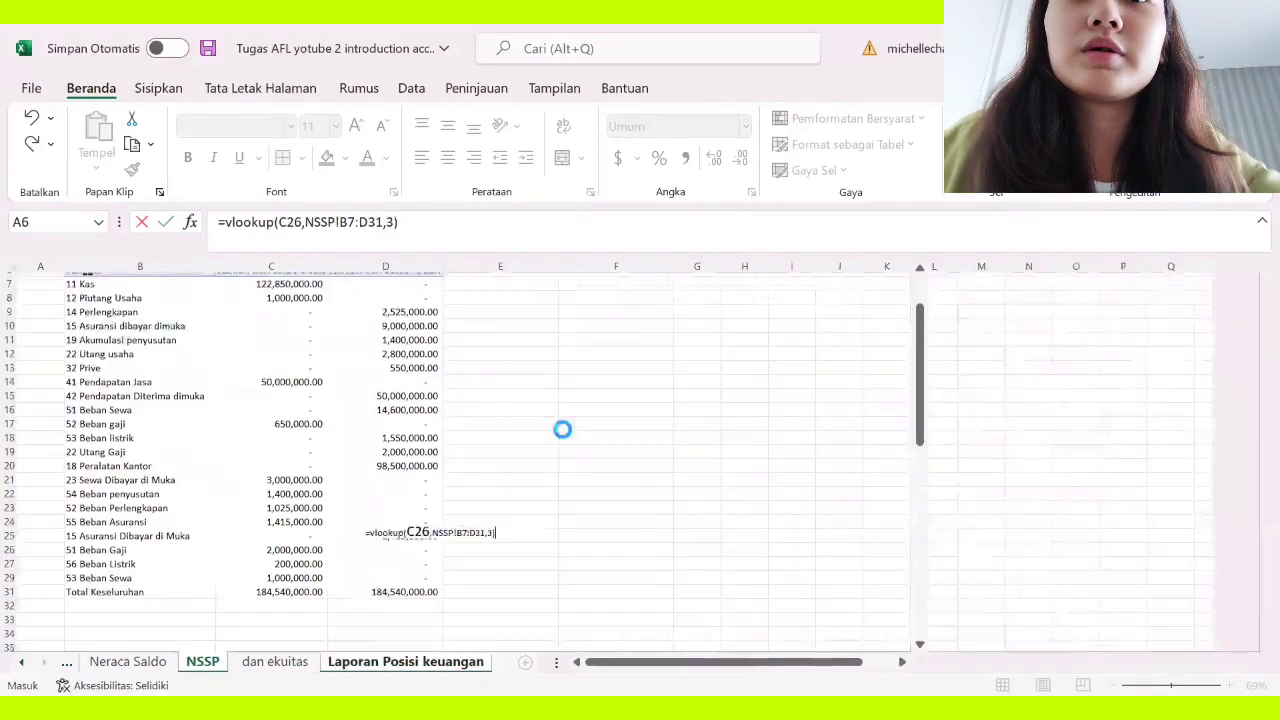
Step: Make the 22 Utang Gaji lookup in D26 negative with =-VLOOKUP(C26,NSSP!B7:D31,3) and apply comma style
{"action": "left_click", "coordinate": [445, 531]}
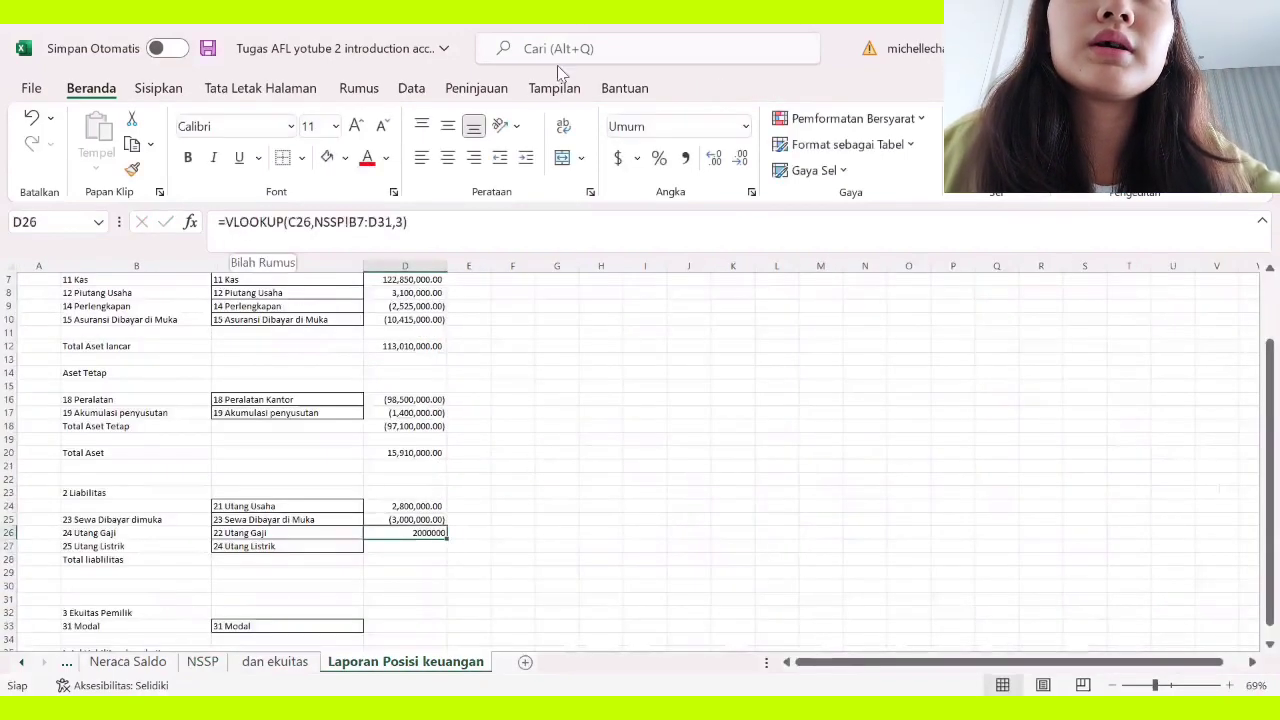
{"action": "left_click", "coordinate": [228, 221]}
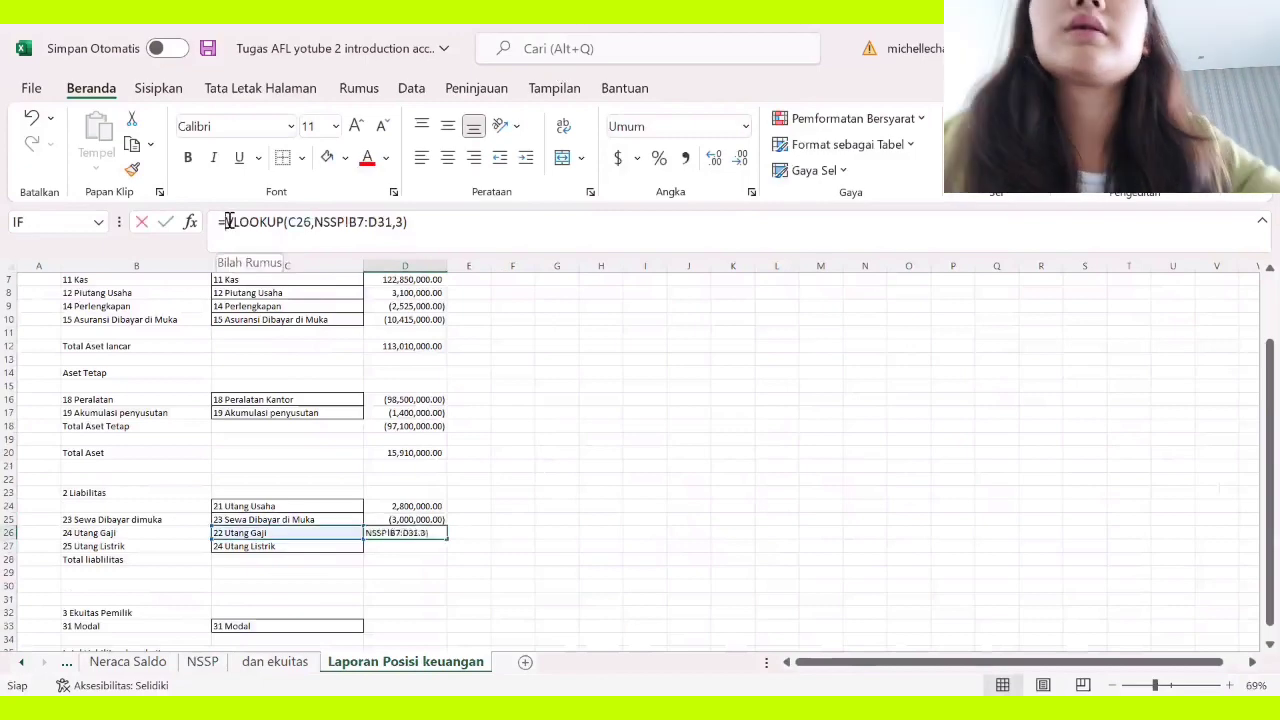
{"action": "left_click", "coordinate": [515, 560]}
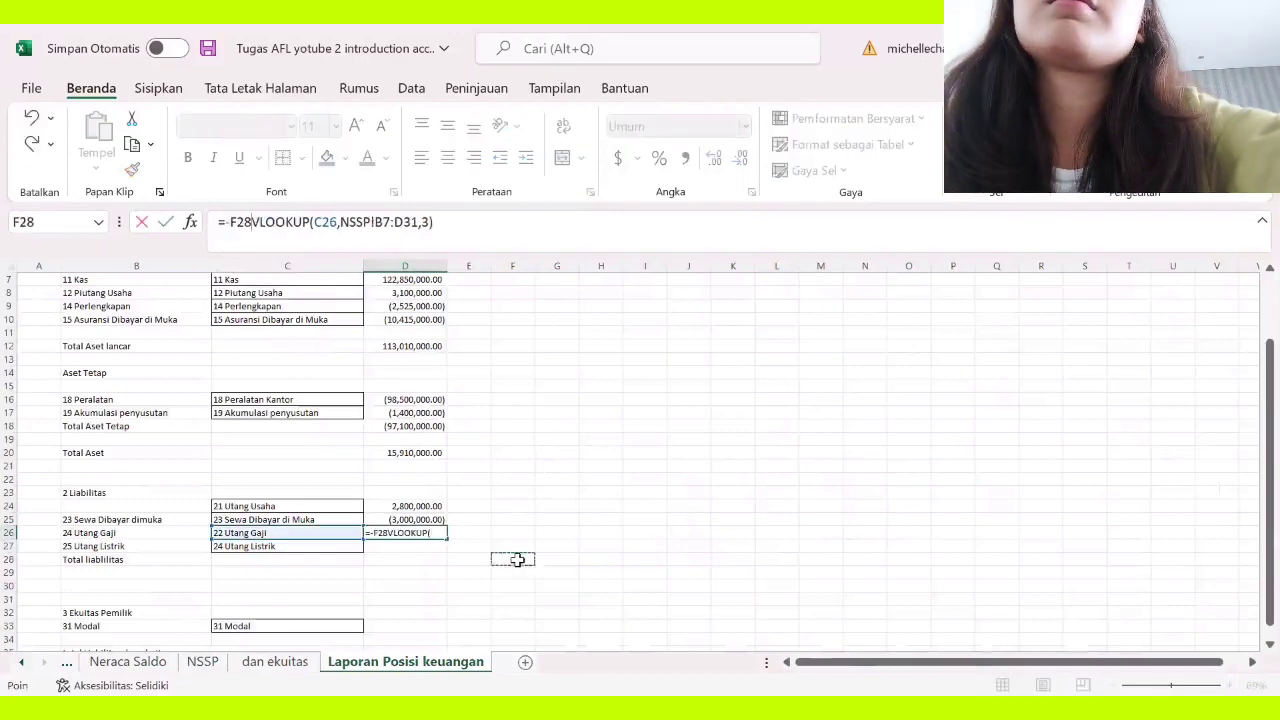
{"action": "key", "text": "BackSpace"}
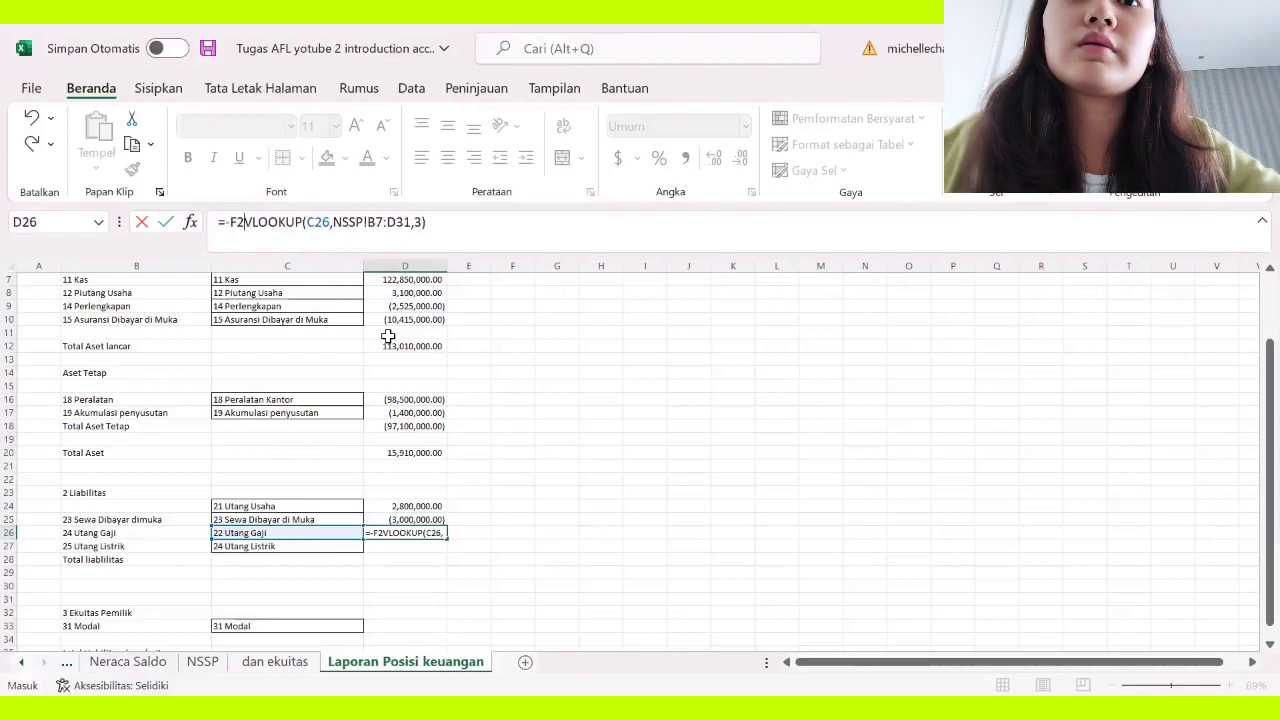
{"action": "key", "text": "BackSpace"}
{"action": "key", "text": "BackSpace"}
{"action": "key", "text": "Return"}
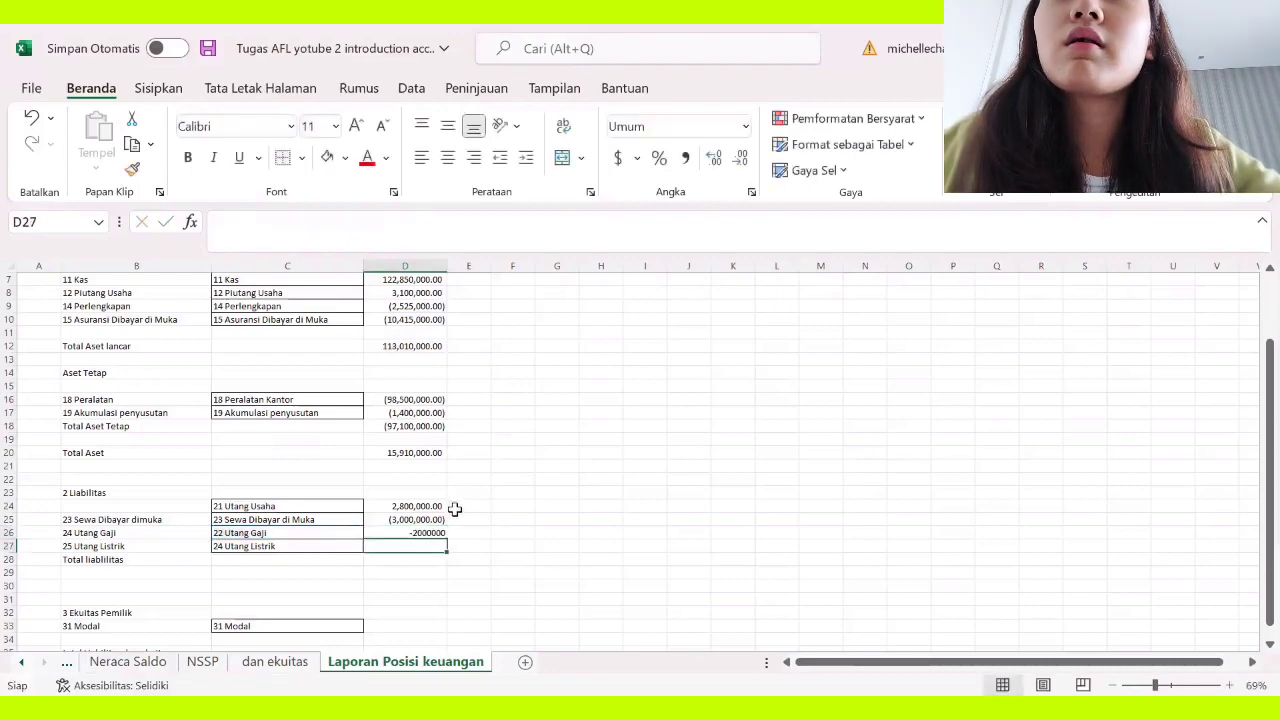
{"action": "left_click", "coordinate": [431, 531]}
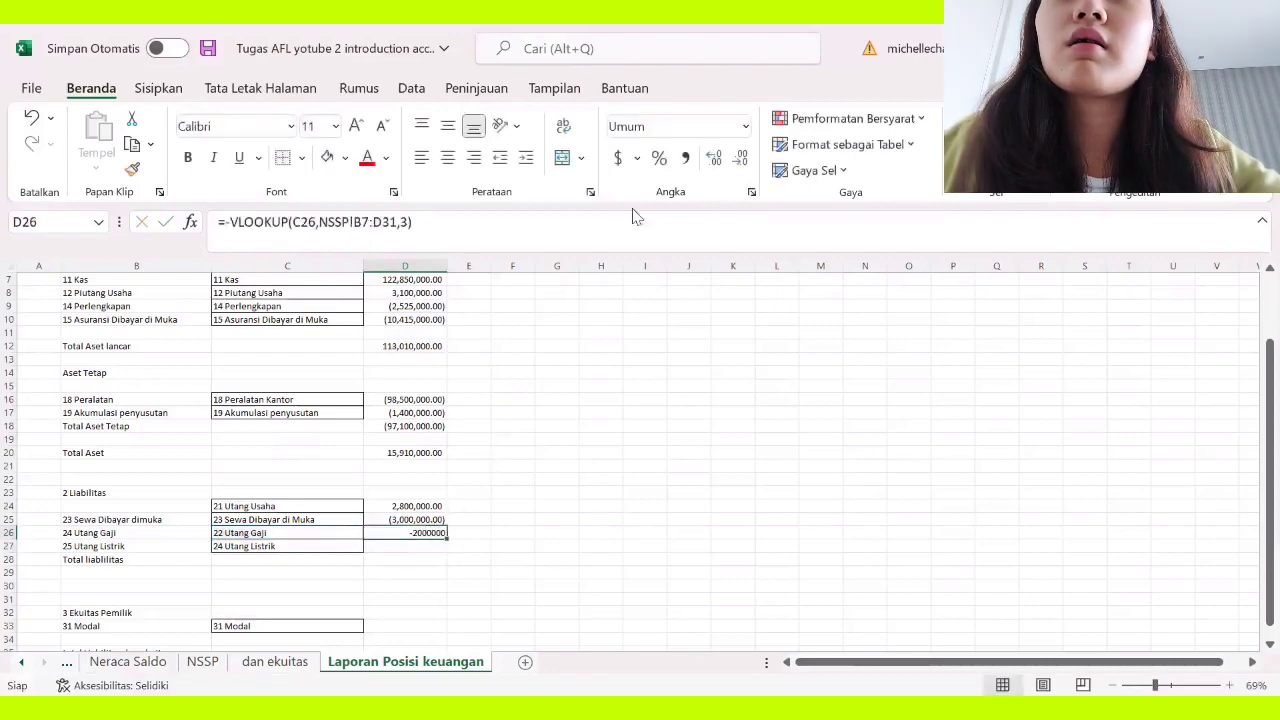
{"action": "left_click", "coordinate": [687, 164]}
{"action": "left_click", "coordinate": [490, 521]}
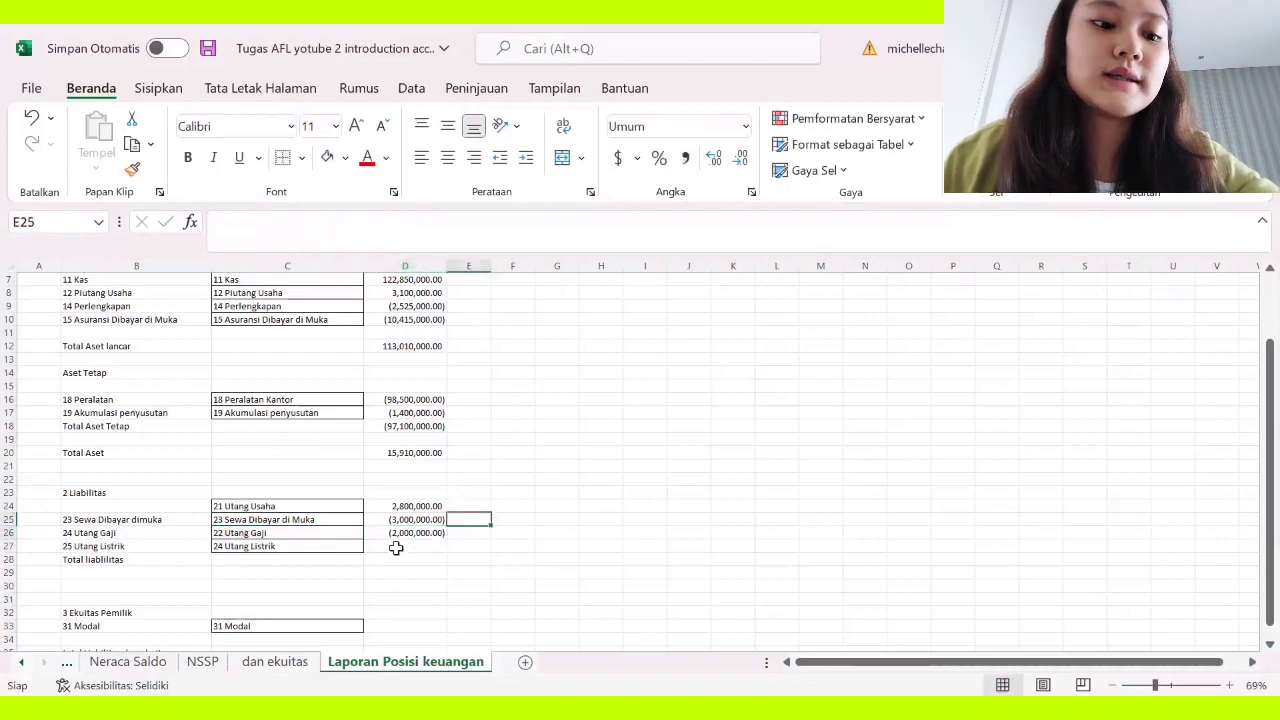
Step: Check the NSSP and dan ekuitas sheets for the Utang Listrik balance needed in D27
{"action": "left_click", "coordinate": [413, 543]}
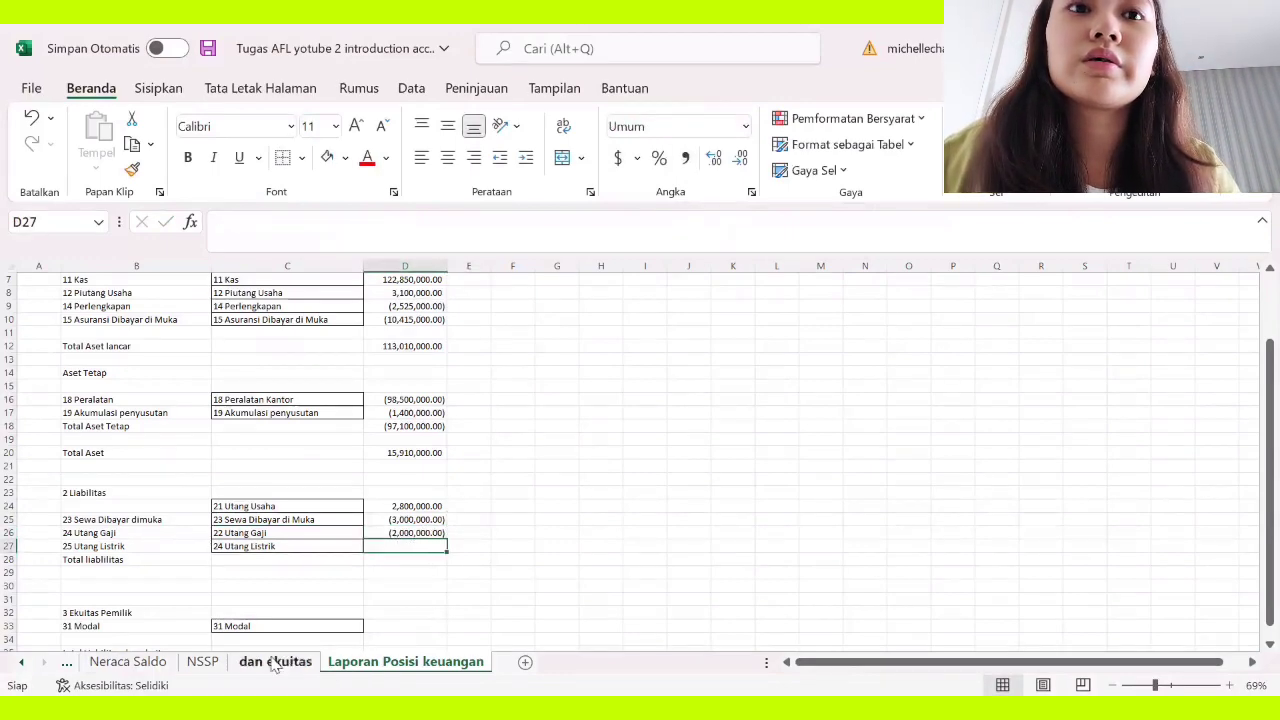
{"action": "left_click", "coordinate": [204, 666]}
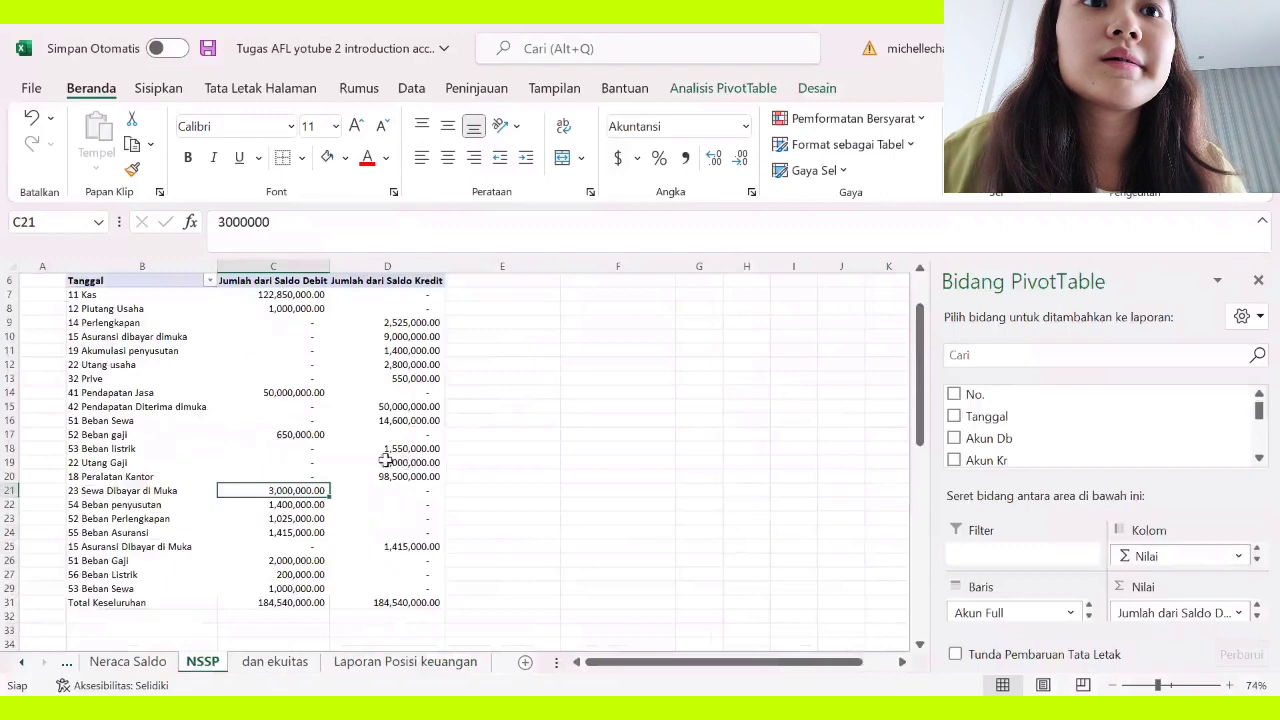
{"action": "left_click", "coordinate": [285, 665]}
{"action": "left_click", "coordinate": [372, 665]}
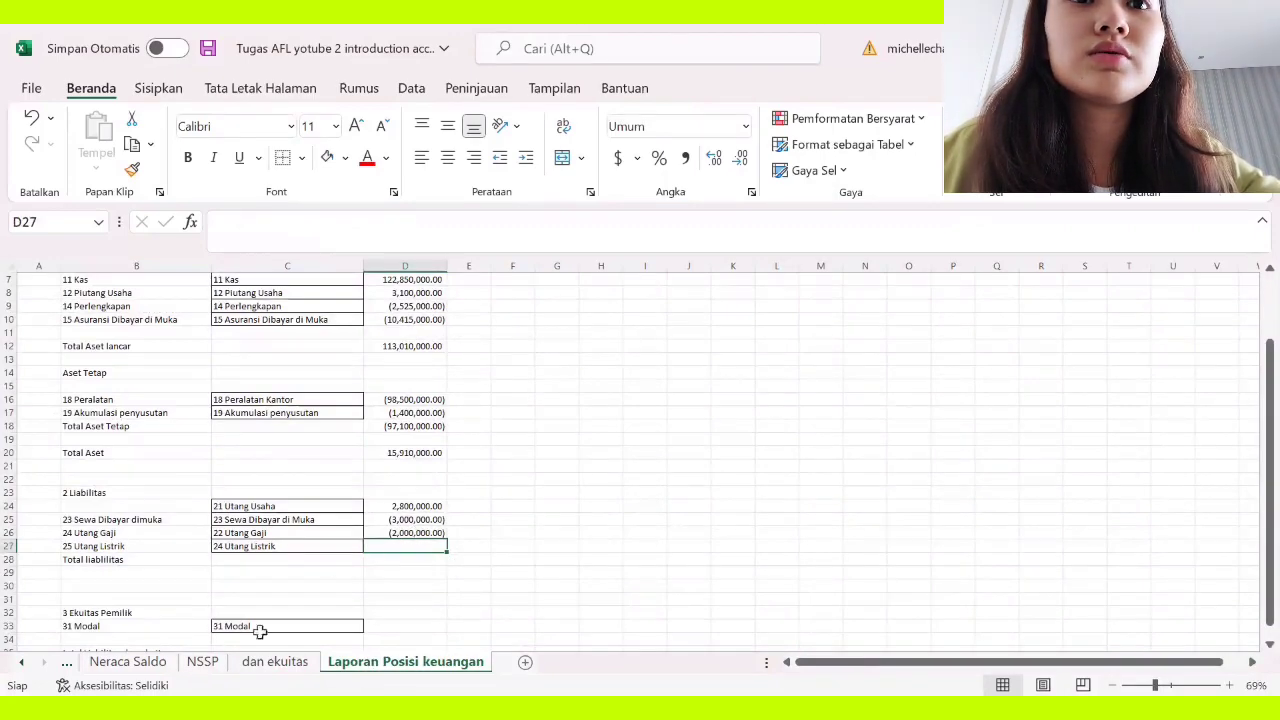
{"action": "left_click", "coordinate": [203, 664]}
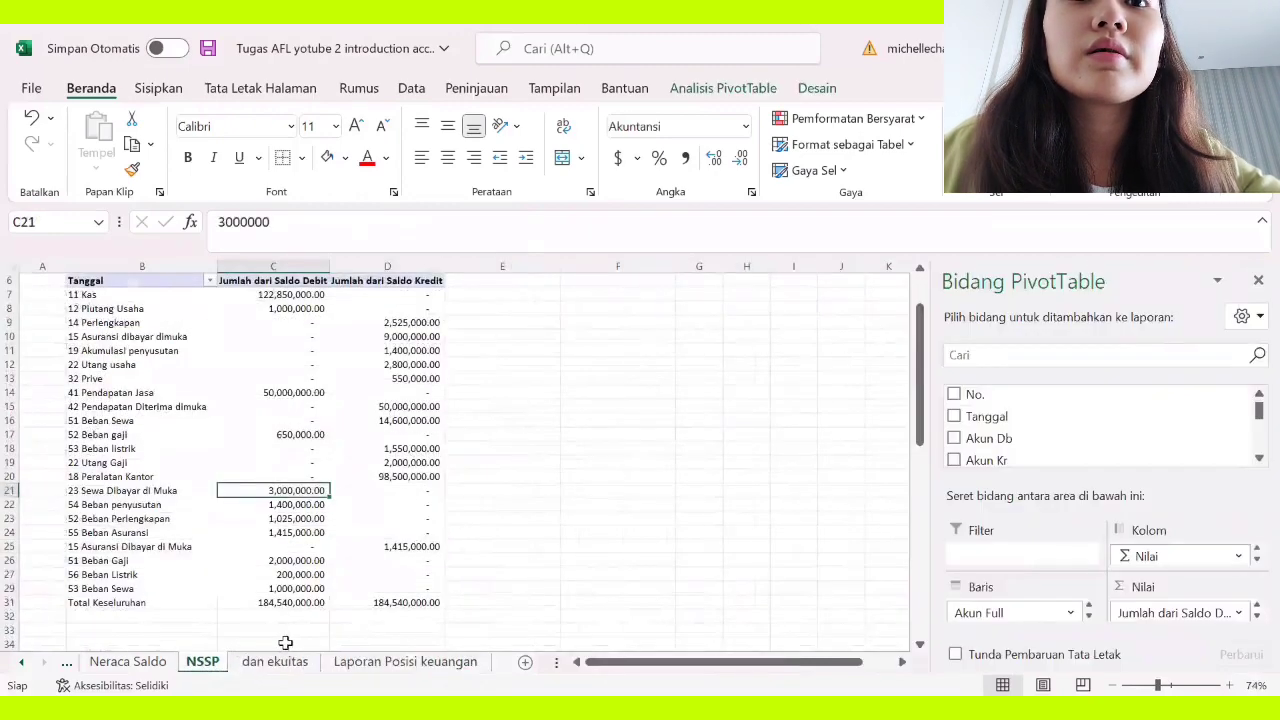
{"action": "left_click", "coordinate": [405, 662]}
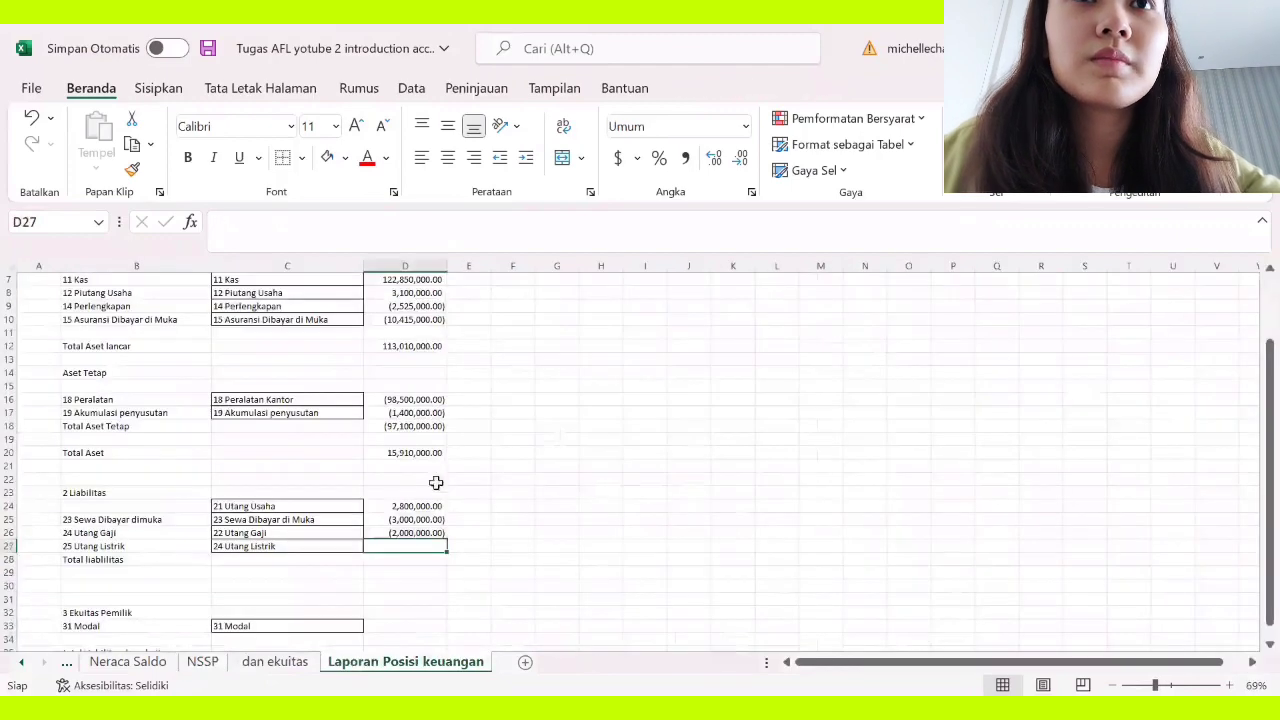
Step: Make the 22 Utang Gaji lookup in D26 positive with =VLOOKUP(C26,NSSP!B7:D31,3)
{"action": "left_click", "coordinate": [405, 532]}
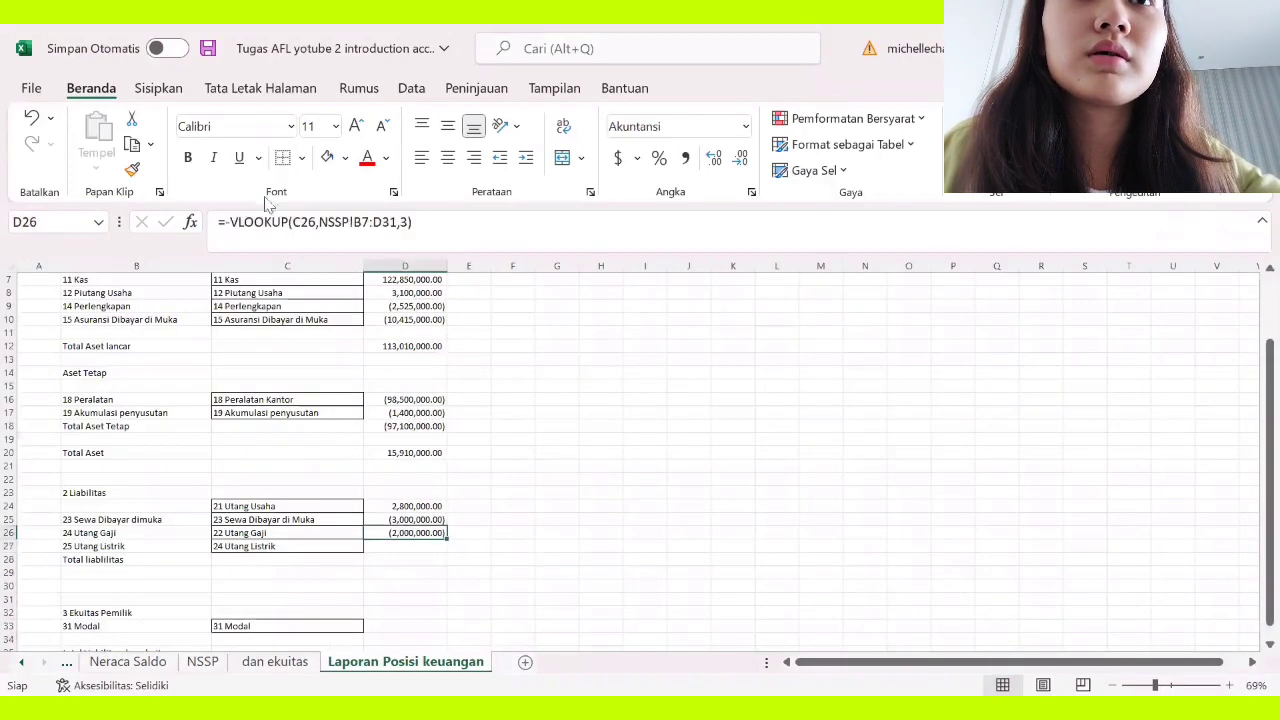
{"action": "left_click", "coordinate": [232, 221]}
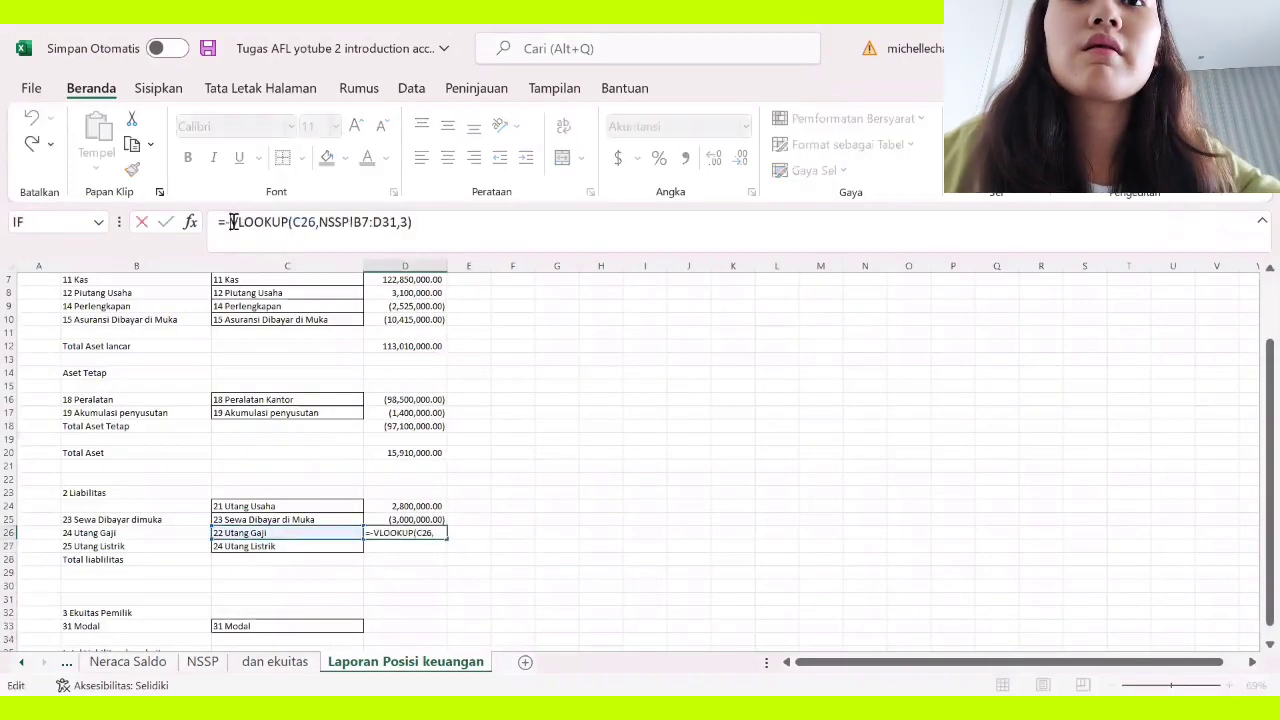
{"action": "left_click", "coordinate": [402, 612]}
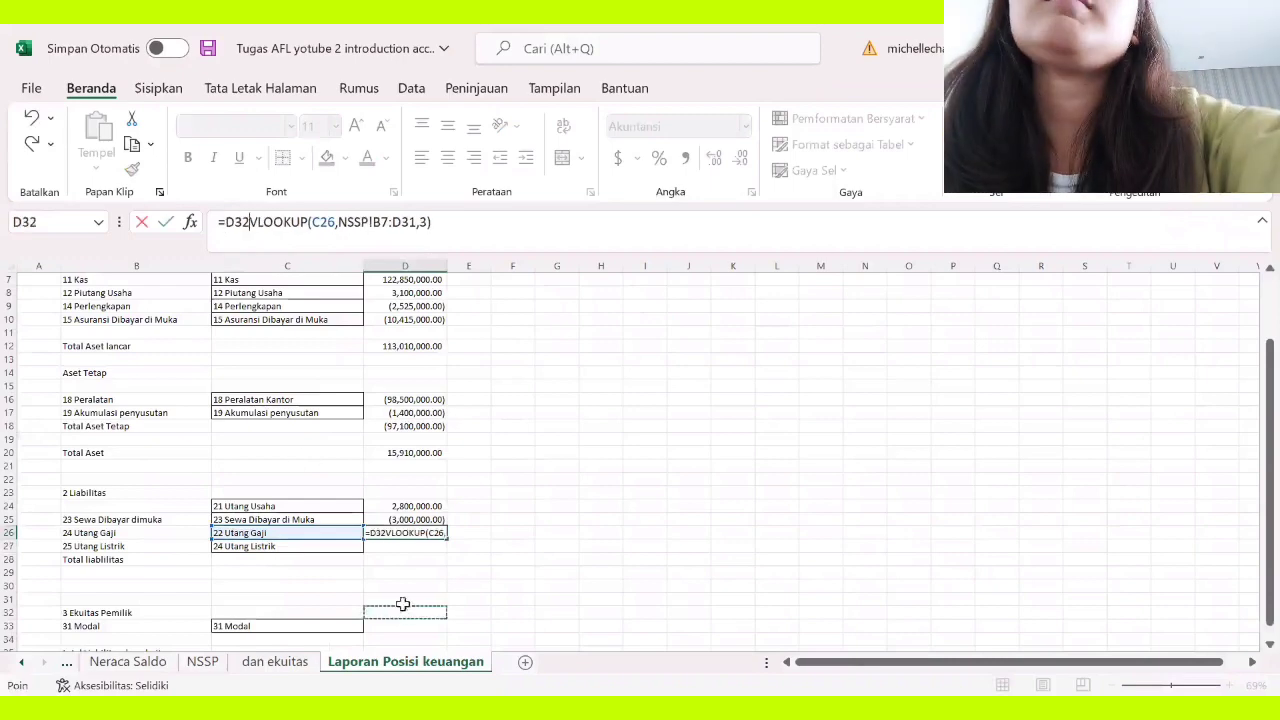
{"action": "key", "text": "BackSpace"}
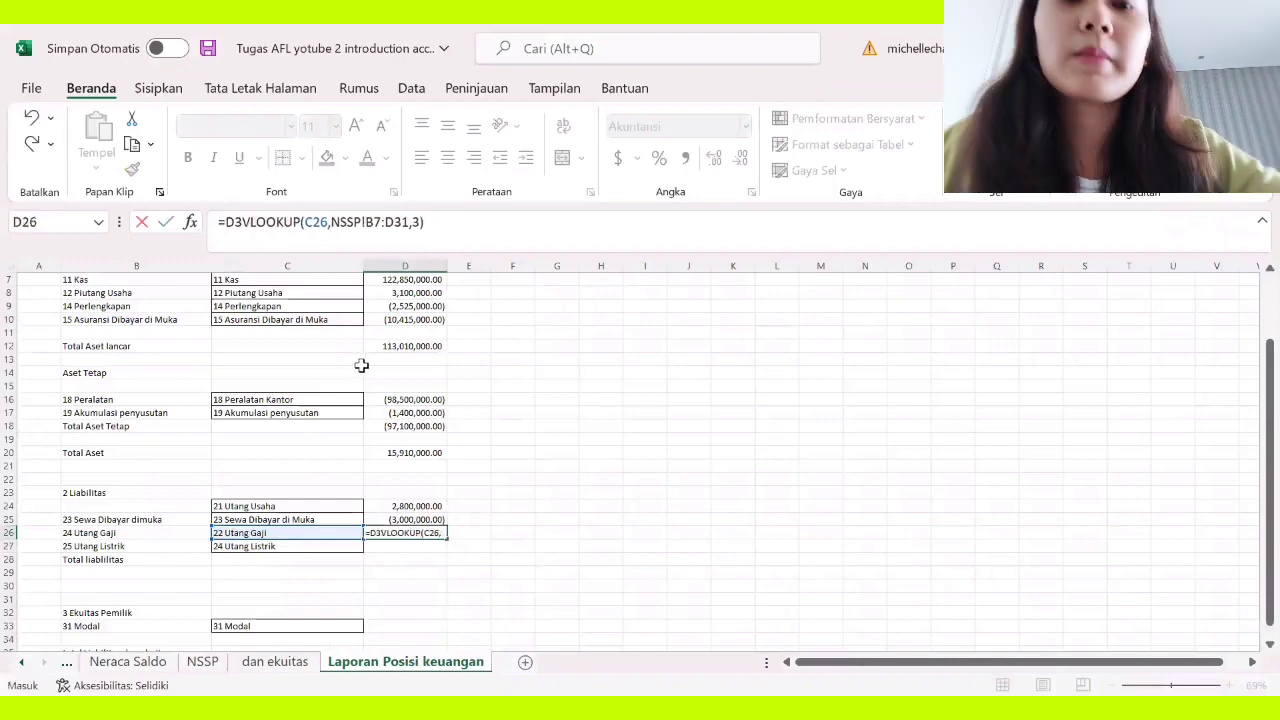
{"action": "key", "text": "Return"}
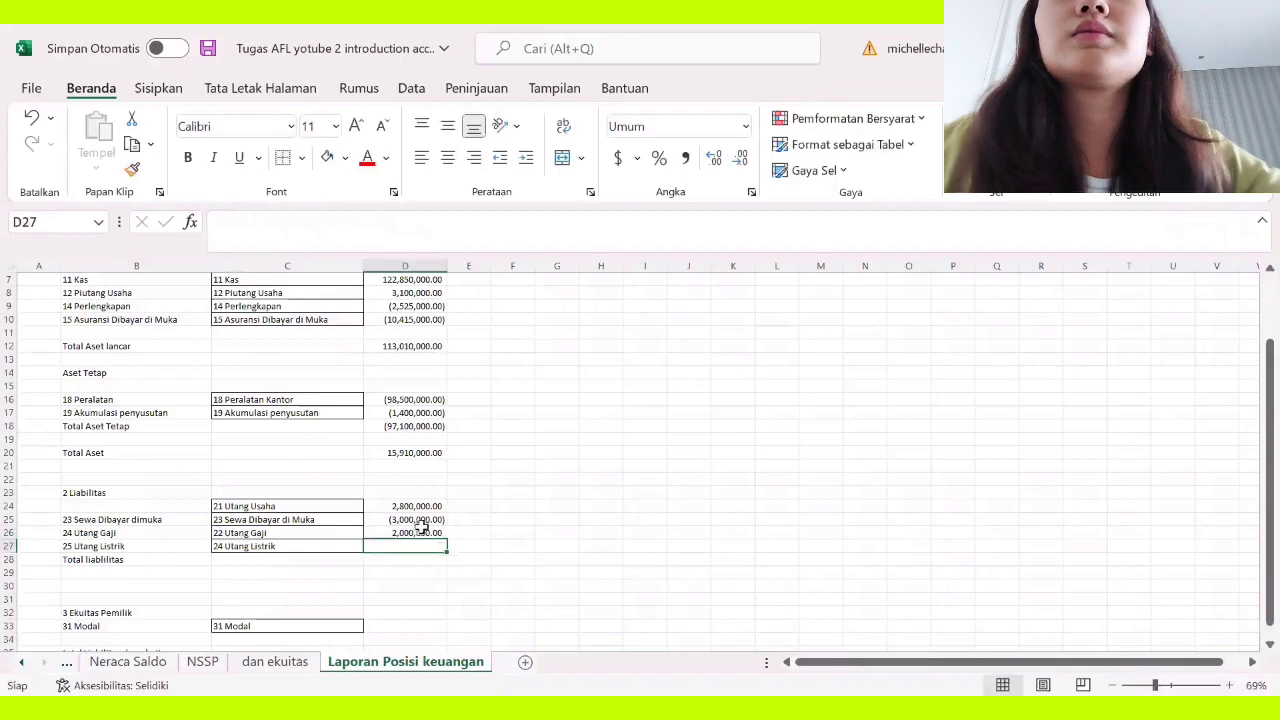
Step: Enter 200000 as the Utang Listrik amount in D27 and apply comma style to it
{"action": "type", "text": "2"}
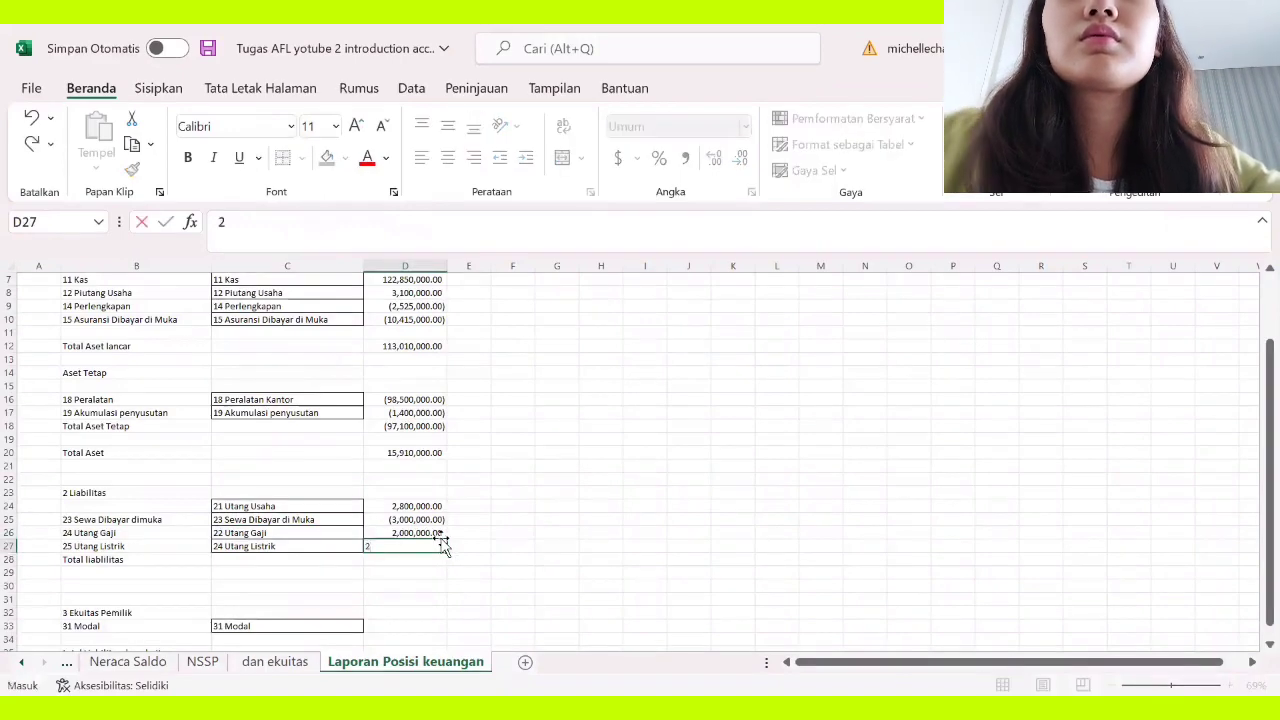
{"action": "type", "text": "00000"}
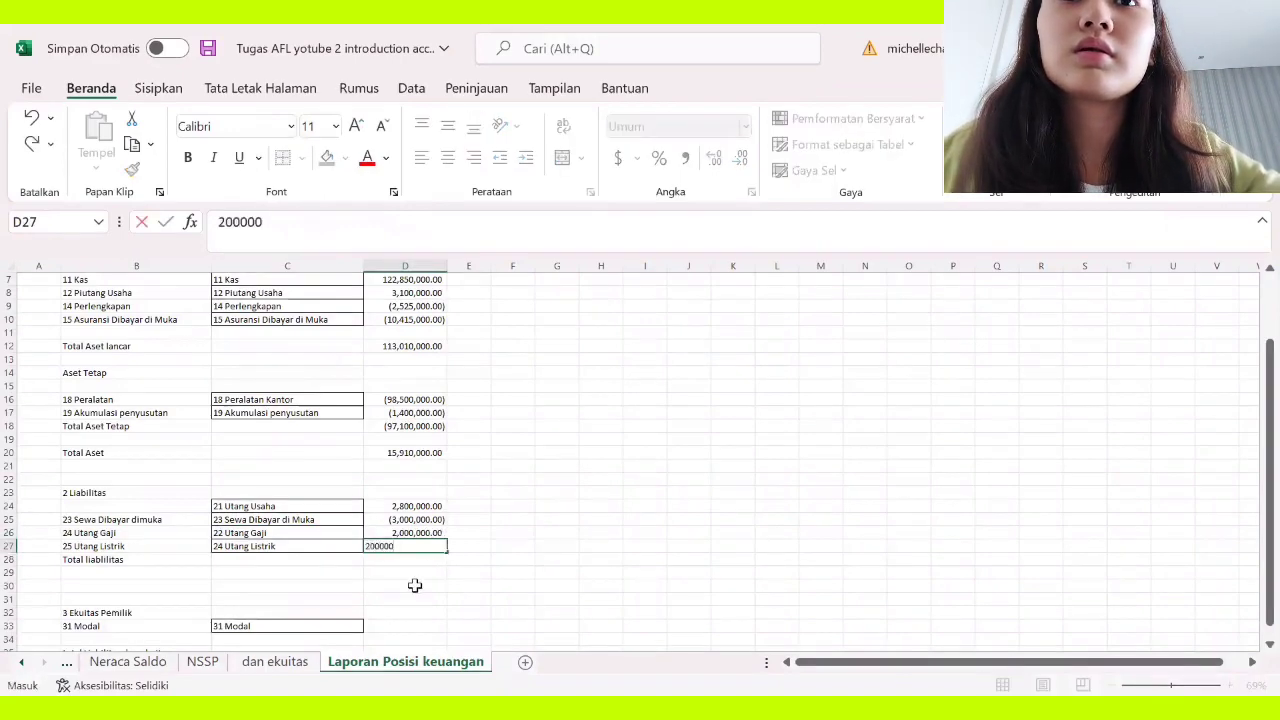
{"action": "left_click", "coordinate": [414, 585]}
{"action": "left_click", "coordinate": [444, 547]}
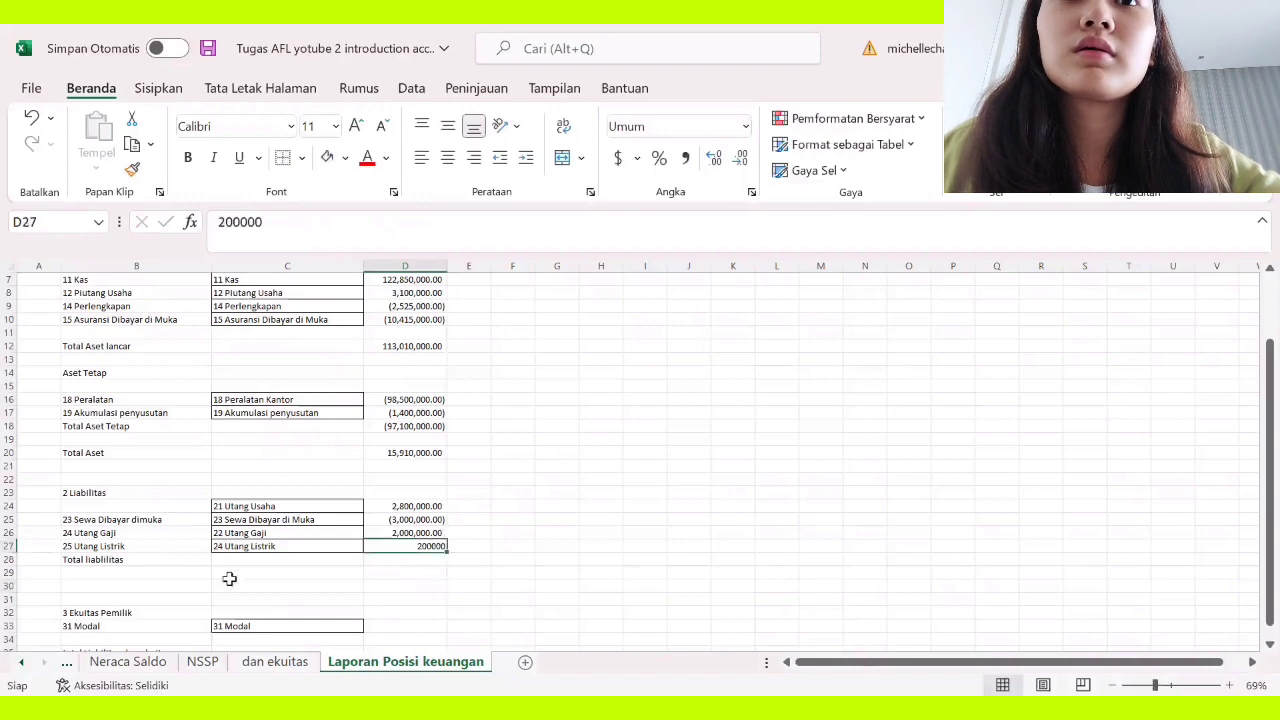
{"action": "left_click", "coordinate": [686, 158]}
{"action": "left_click", "coordinate": [445, 607]}
{"action": "left_click", "coordinate": [442, 545]}
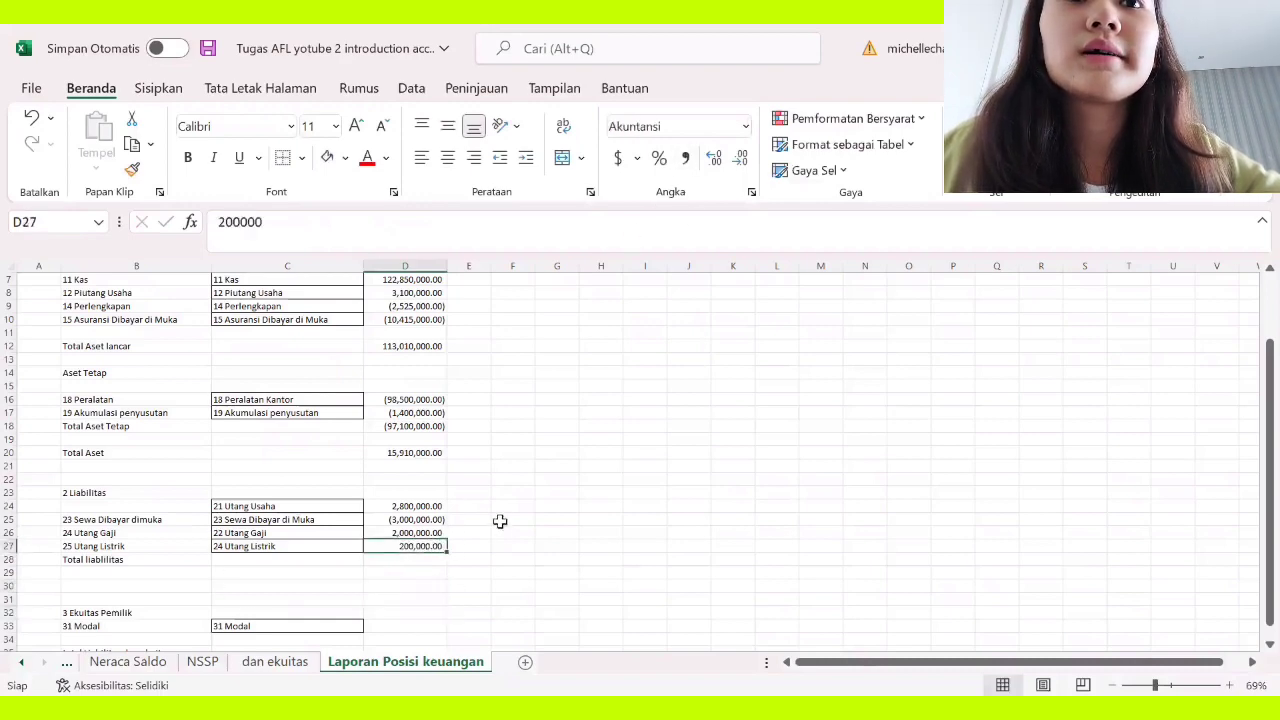
Step: Try to copy the Modal 31 Agustus 2022 amount from I11 of the dan ekuitas sheet into D33 for 31 Modal
{"action": "left_click", "coordinate": [400, 625]}
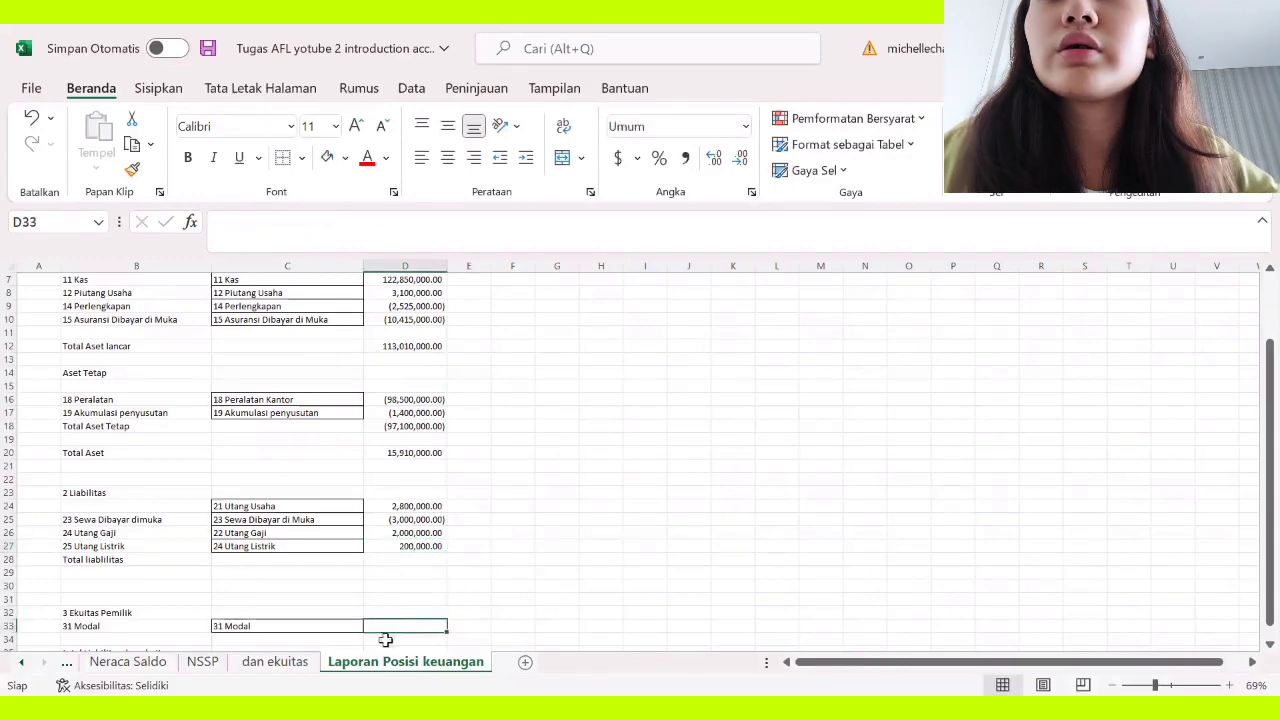
{"action": "left_click", "coordinate": [275, 662]}
{"action": "left_click", "coordinate": [765, 482]}
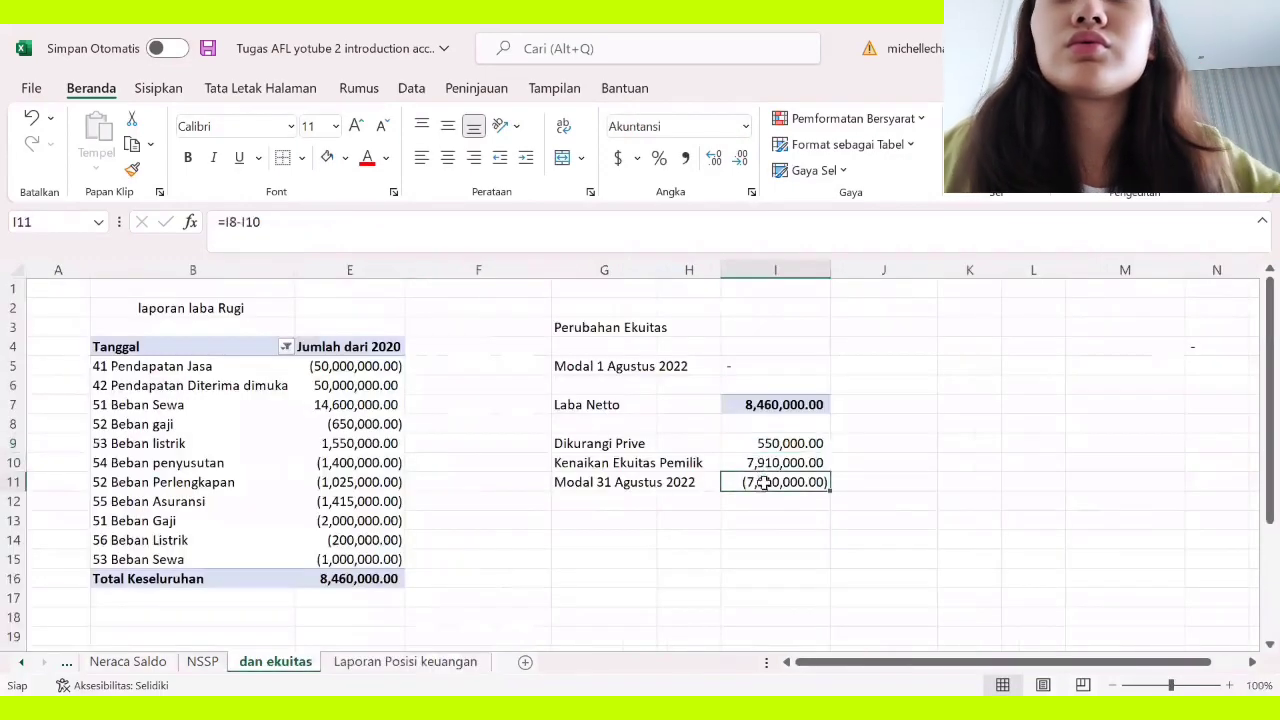
{"action": "key", "text": "ctrl+c"}
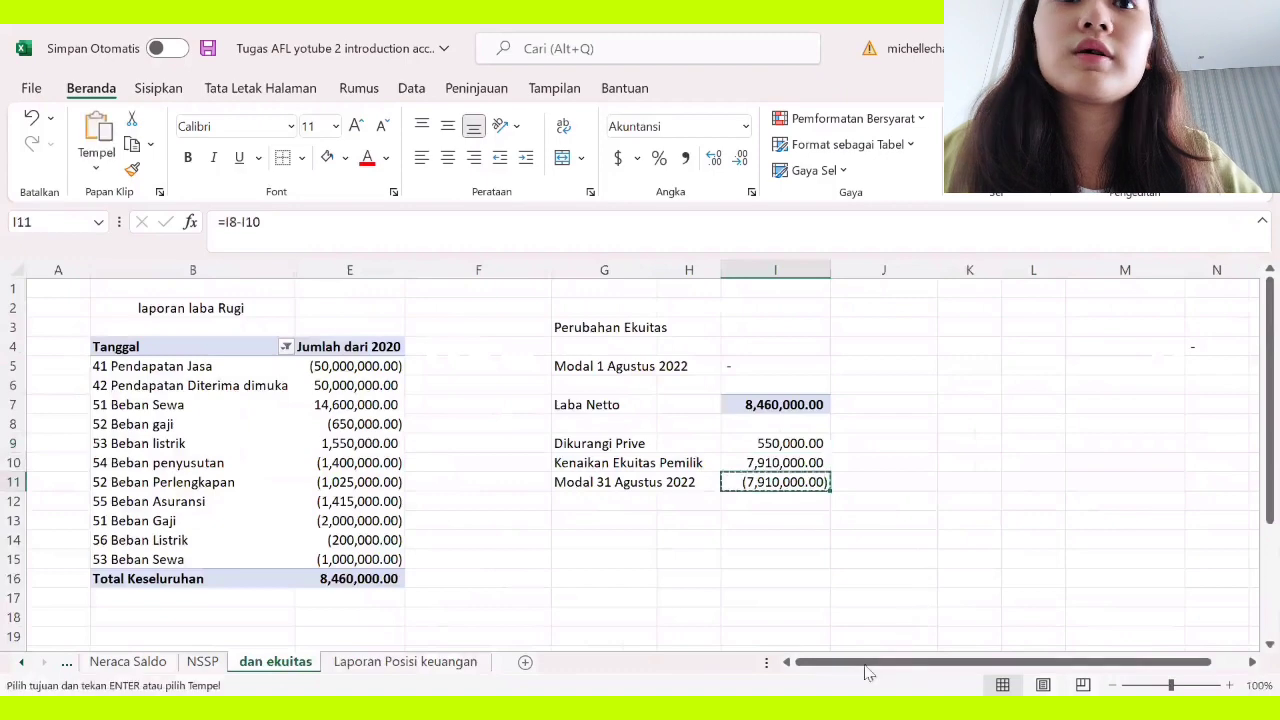
{"action": "left_click", "coordinate": [378, 662]}
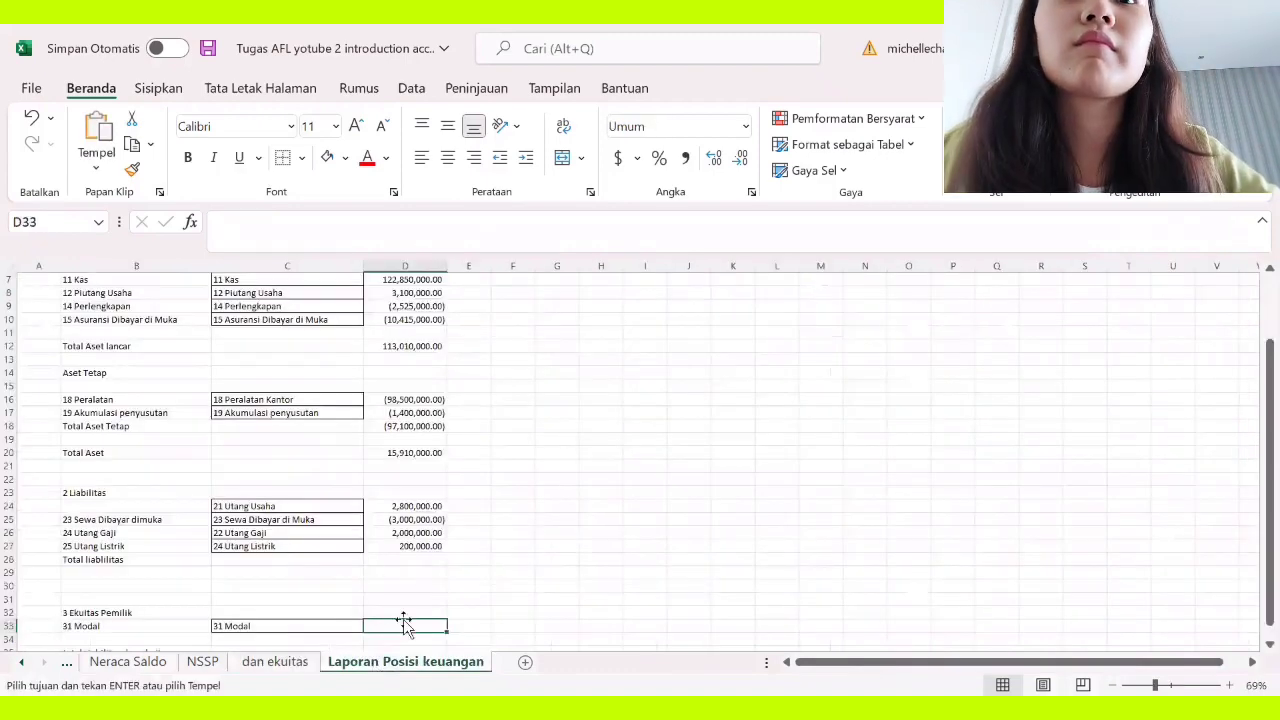
{"action": "key", "text": "ctrl+v"}
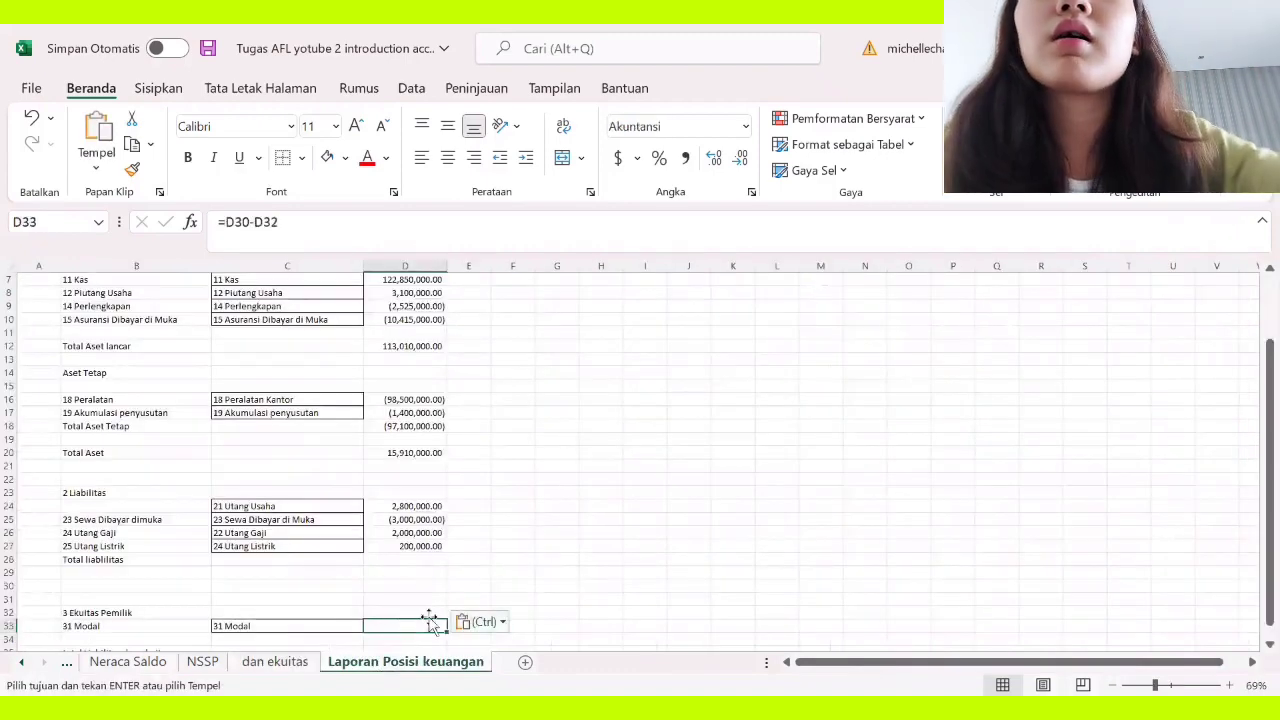
{"action": "left_click", "coordinate": [503, 585]}
{"action": "left_click", "coordinate": [413, 624]}
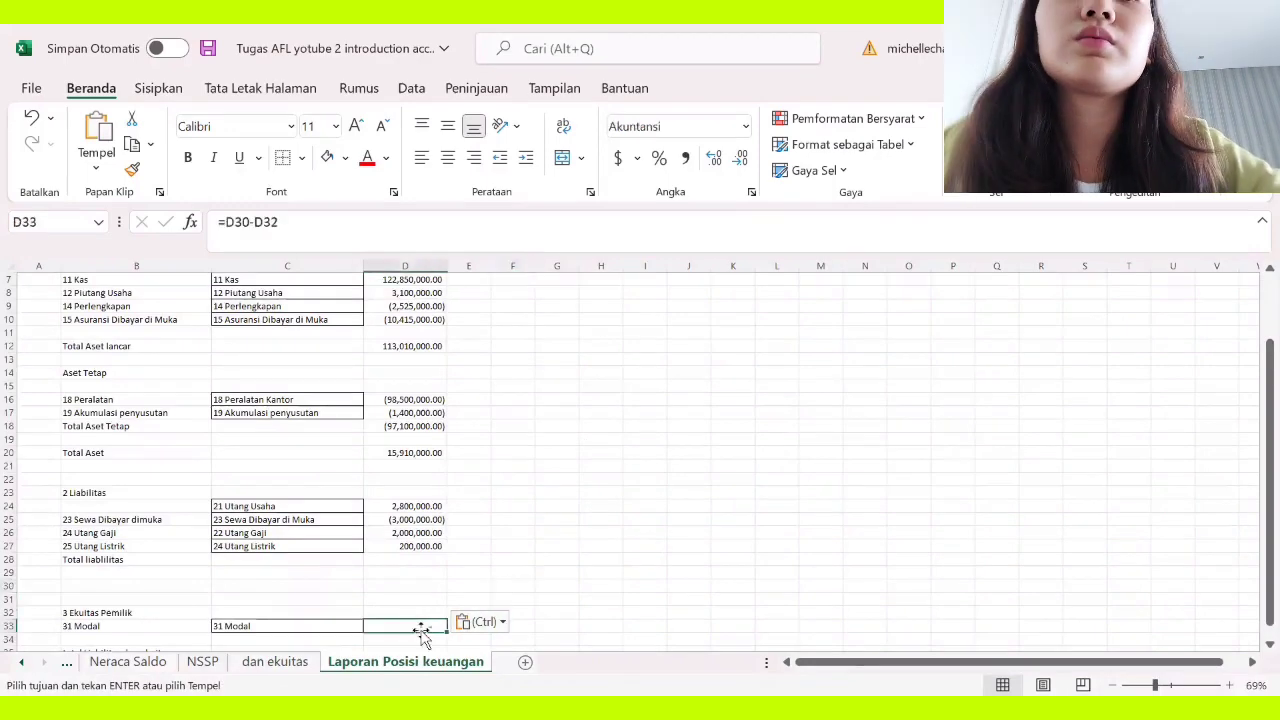
Step: Clear the pasted formula in D33, recheck the ending capital in the dan ekuitas sheet, and enter 7910000 for 31 Modal
{"action": "double_click", "coordinate": [410, 628]}
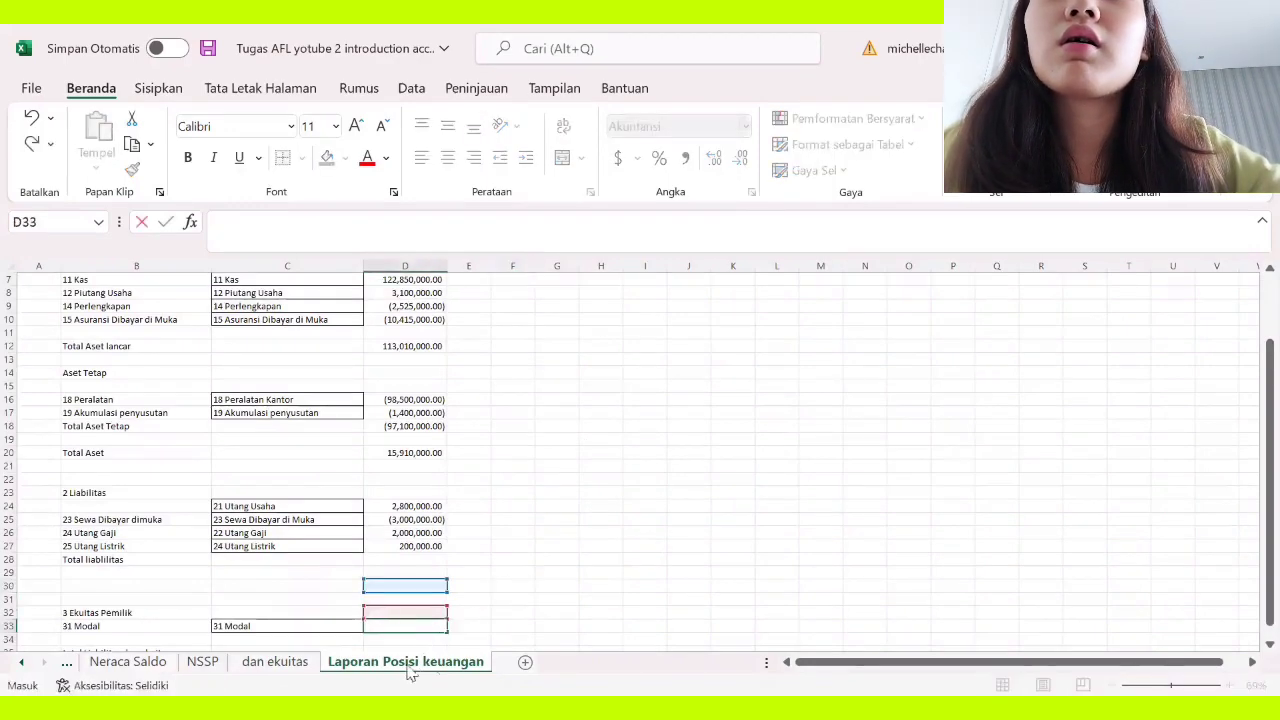
{"action": "left_click", "coordinate": [300, 665]}
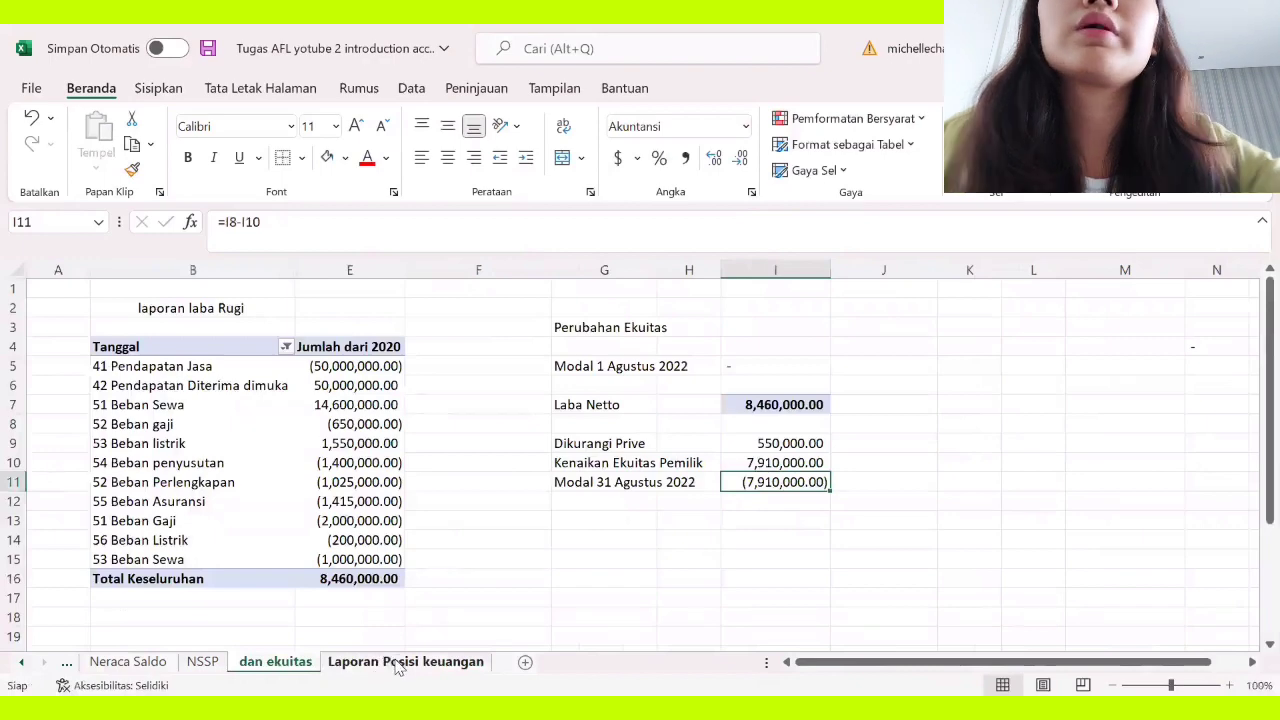
{"action": "left_click", "coordinate": [397, 664]}
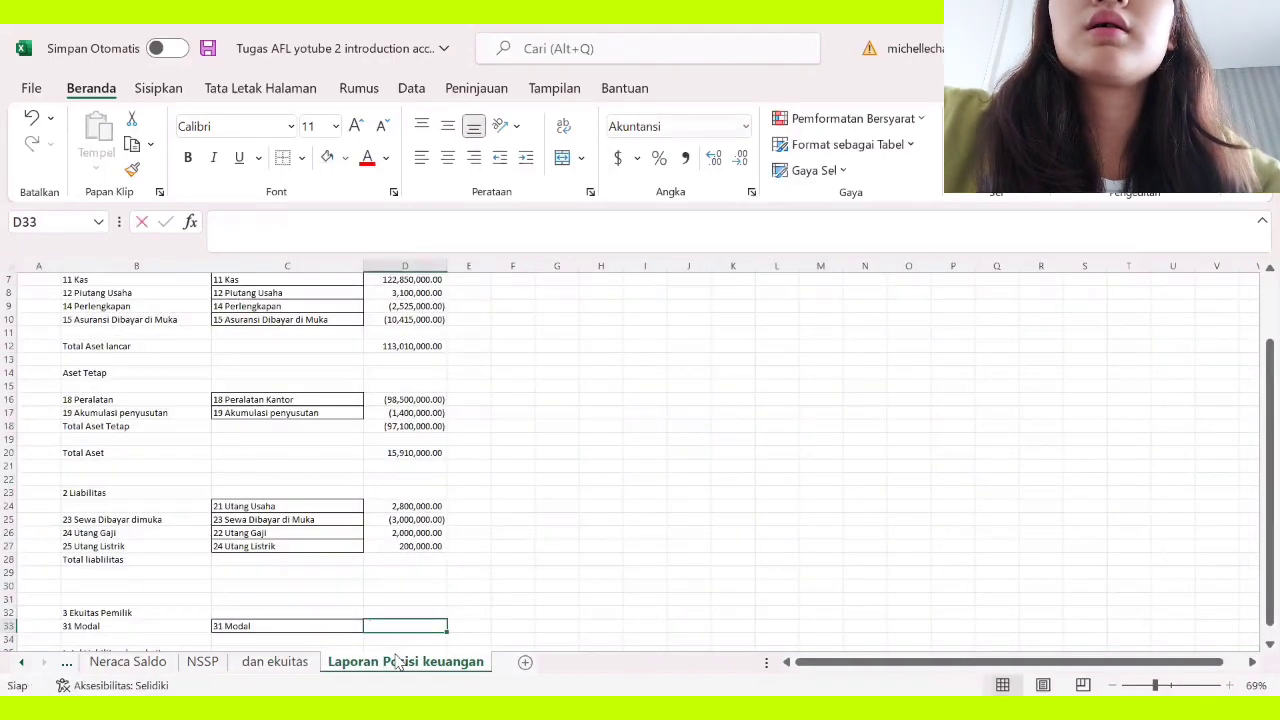
{"action": "type", "text": "7"}
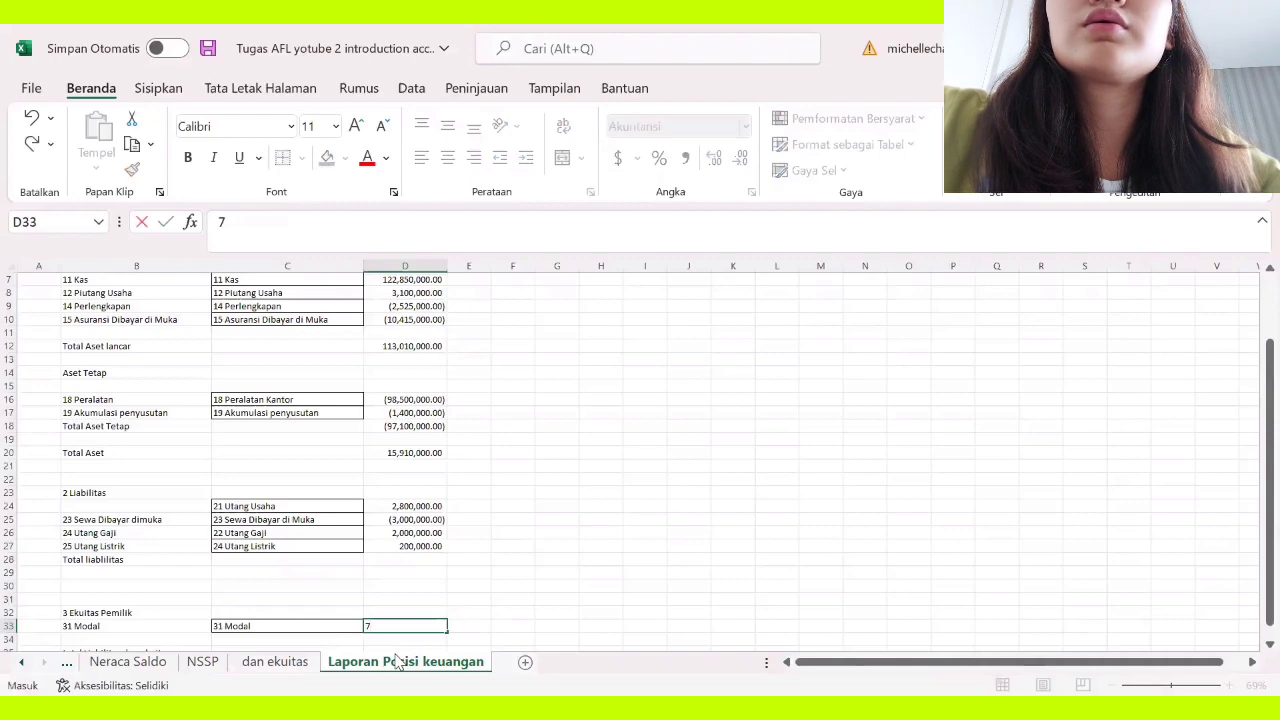
{"action": "type", "text": "910000"}
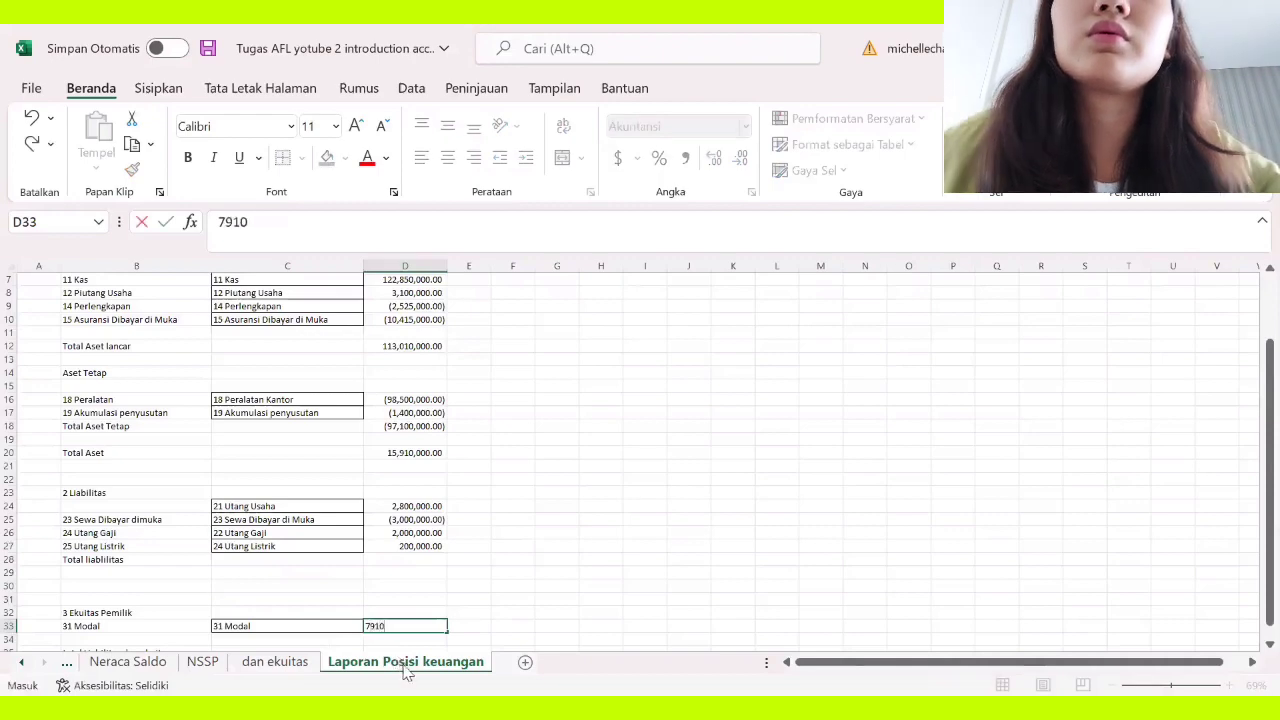
{"action": "left_click", "coordinate": [460, 628]}
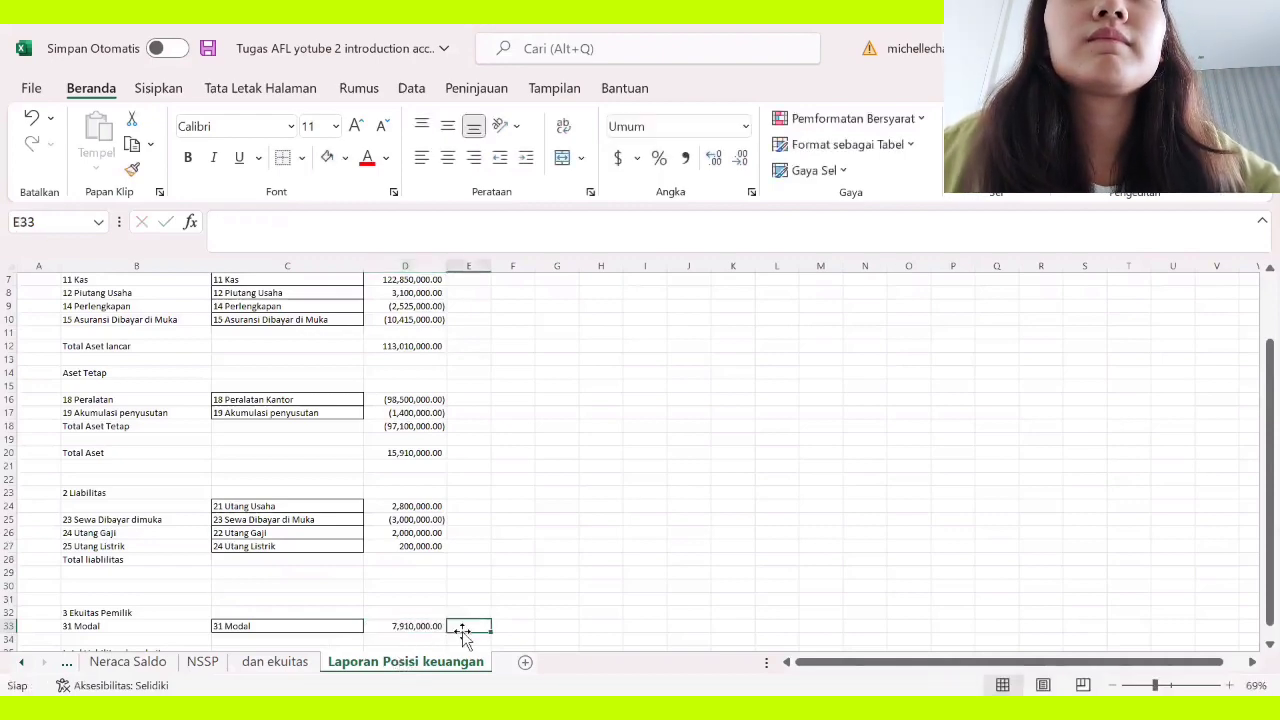
Step: Calculate the total liabilities in D28 with =SUM(D24:D27)
{"action": "left_click", "coordinate": [405, 562]}
{"action": "type", "text": "="}
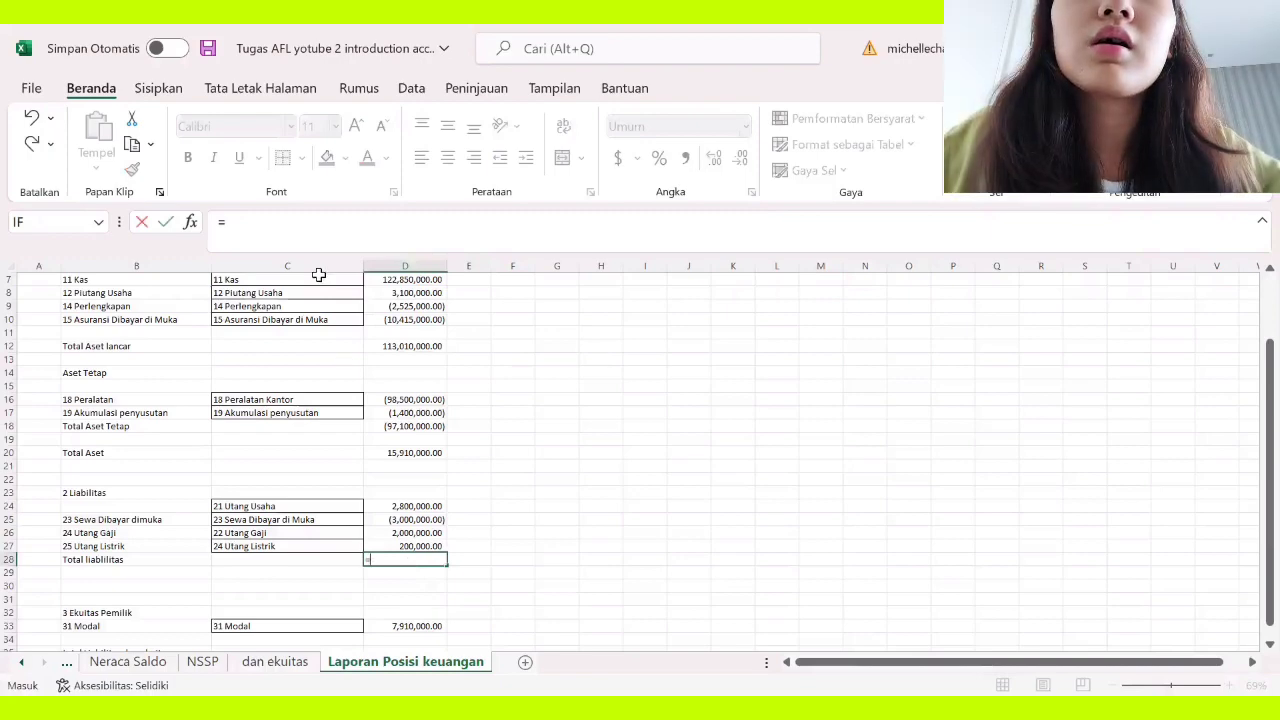
{"action": "type", "text": "sum("}
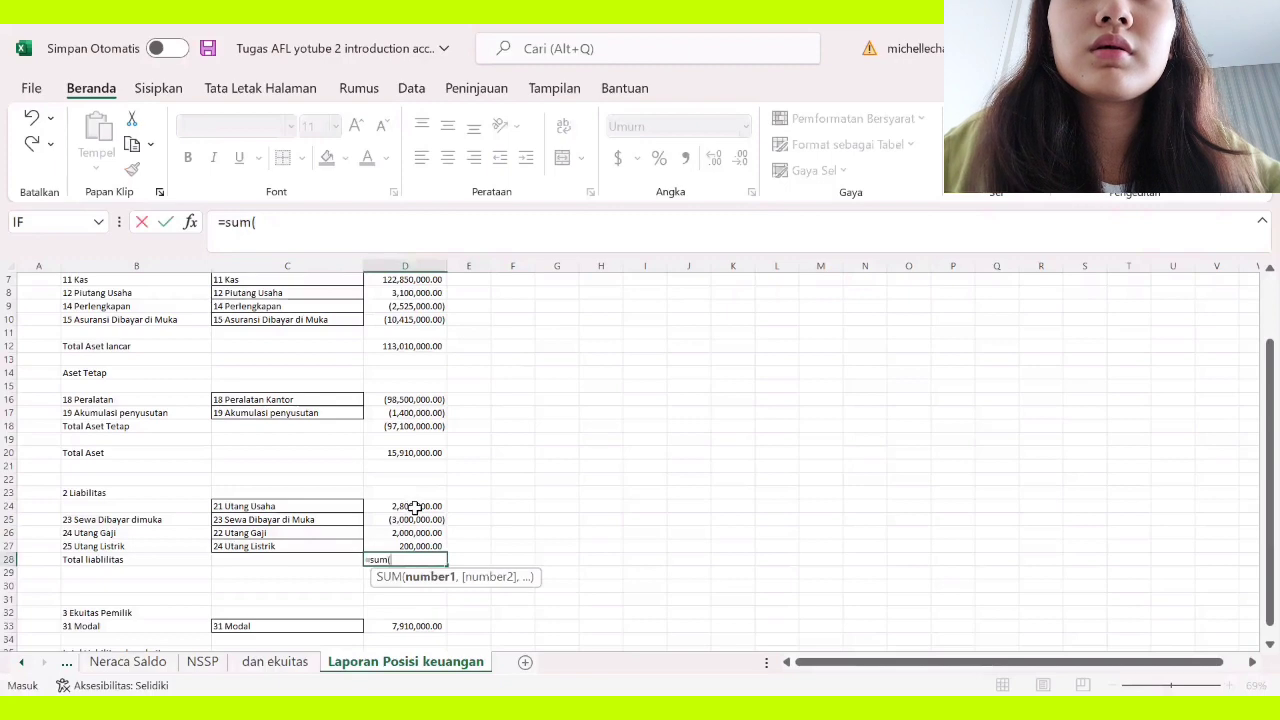
{"action": "left_click_drag", "start_coordinate": [414, 508], "coordinate": [438, 538]}
{"action": "type", "text": ")"}
{"action": "key", "text": "Return"}
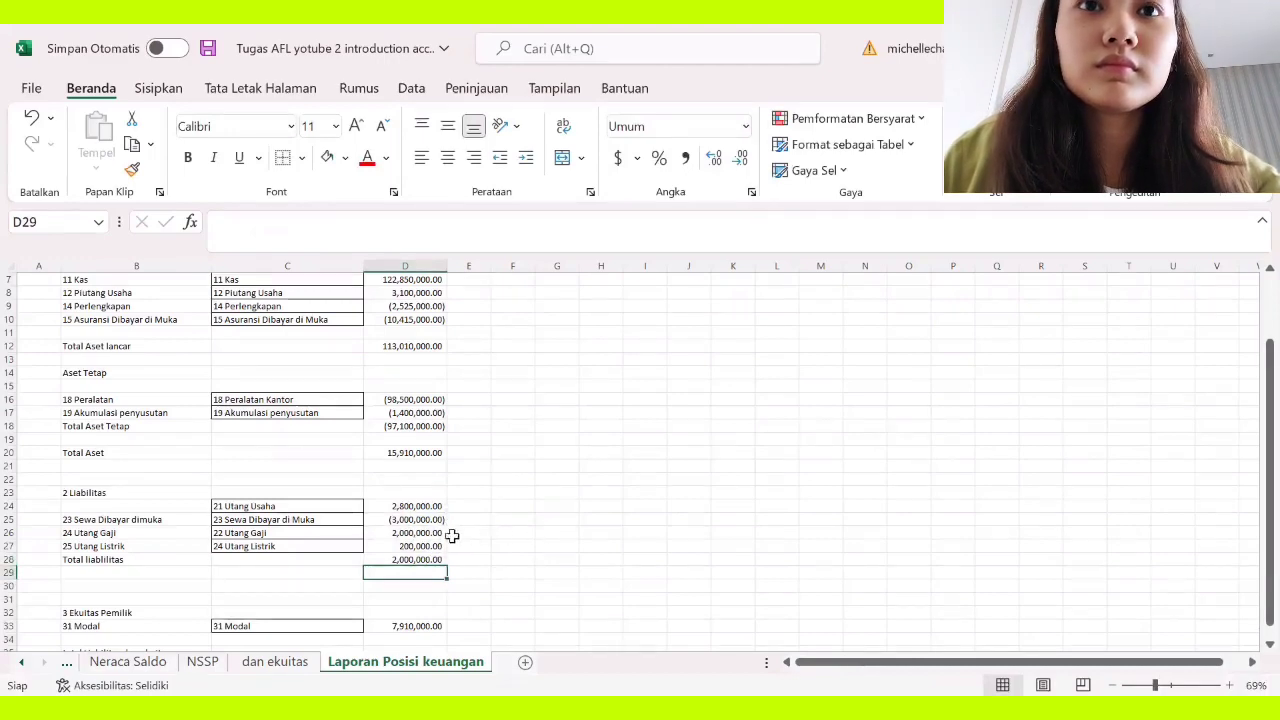
Step: Change the 23 Sewa Dibayar di Muka amount in D25 to a positive 3000000
{"action": "left_click", "coordinate": [400, 560]}
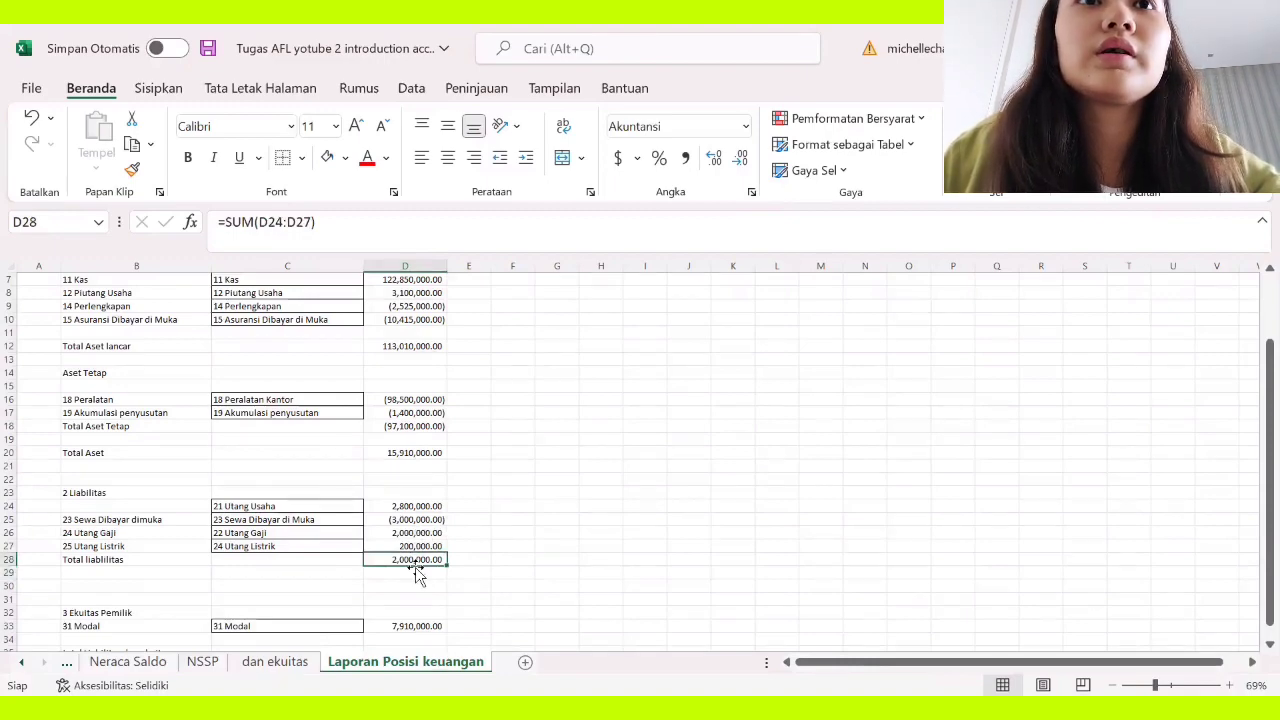
{"action": "left_click", "coordinate": [402, 519]}
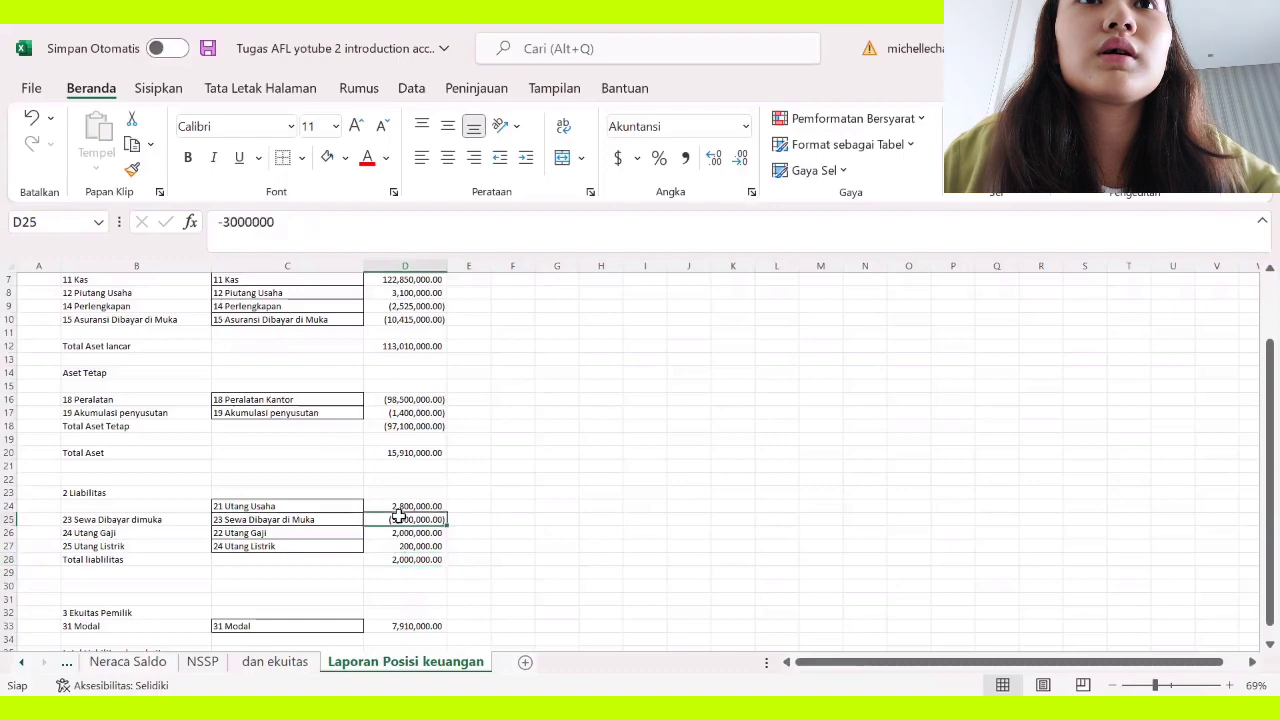
{"action": "left_click", "coordinate": [225, 219]}
{"action": "key", "text": "BackSpace"}
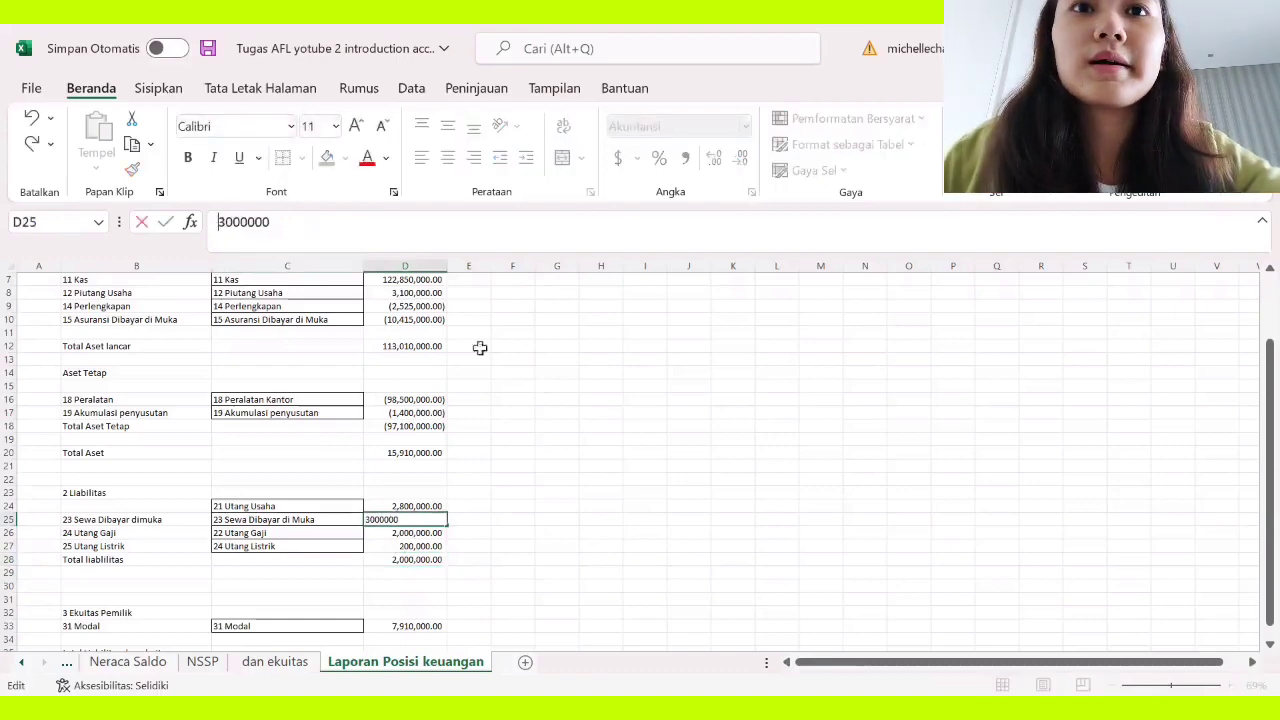
{"action": "left_click", "coordinate": [462, 624]}
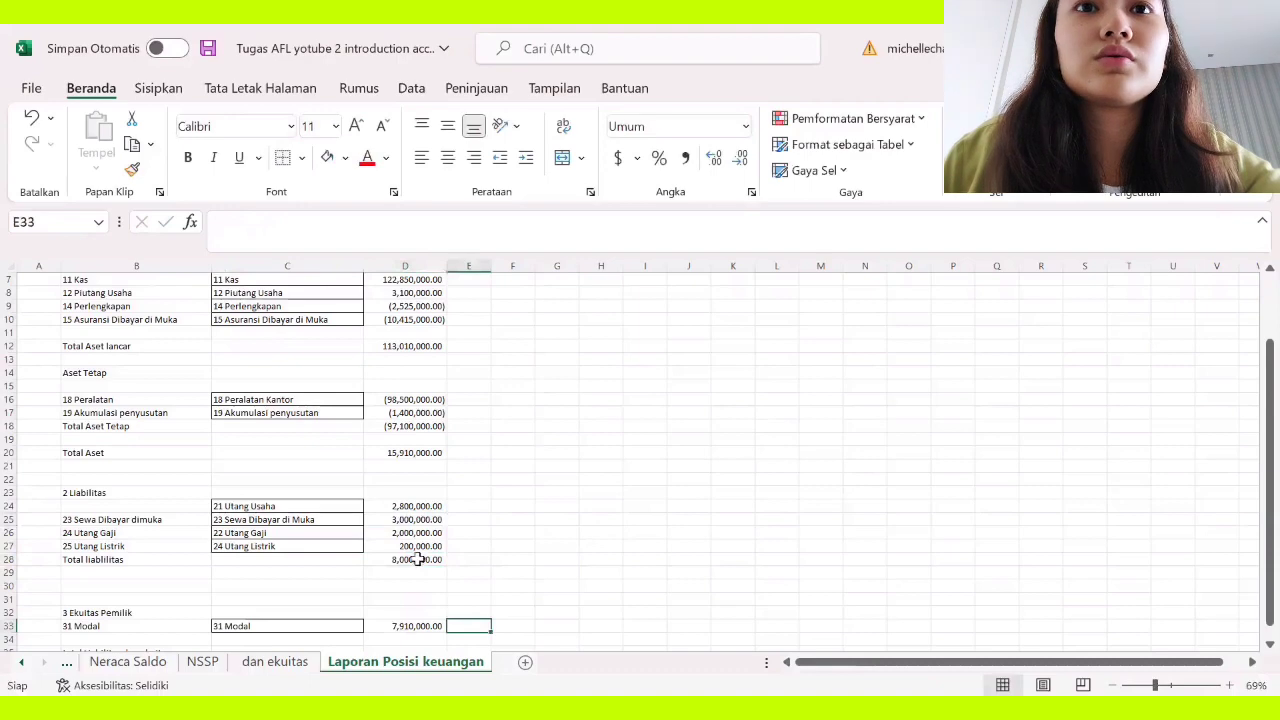
Step: Calculate total Liabilitas dan ekuitas in D35 with =SUM(D28+D33)
{"action": "scroll", "coordinate": [424, 600], "scroll_direction": "down", "scroll_amount": 2}
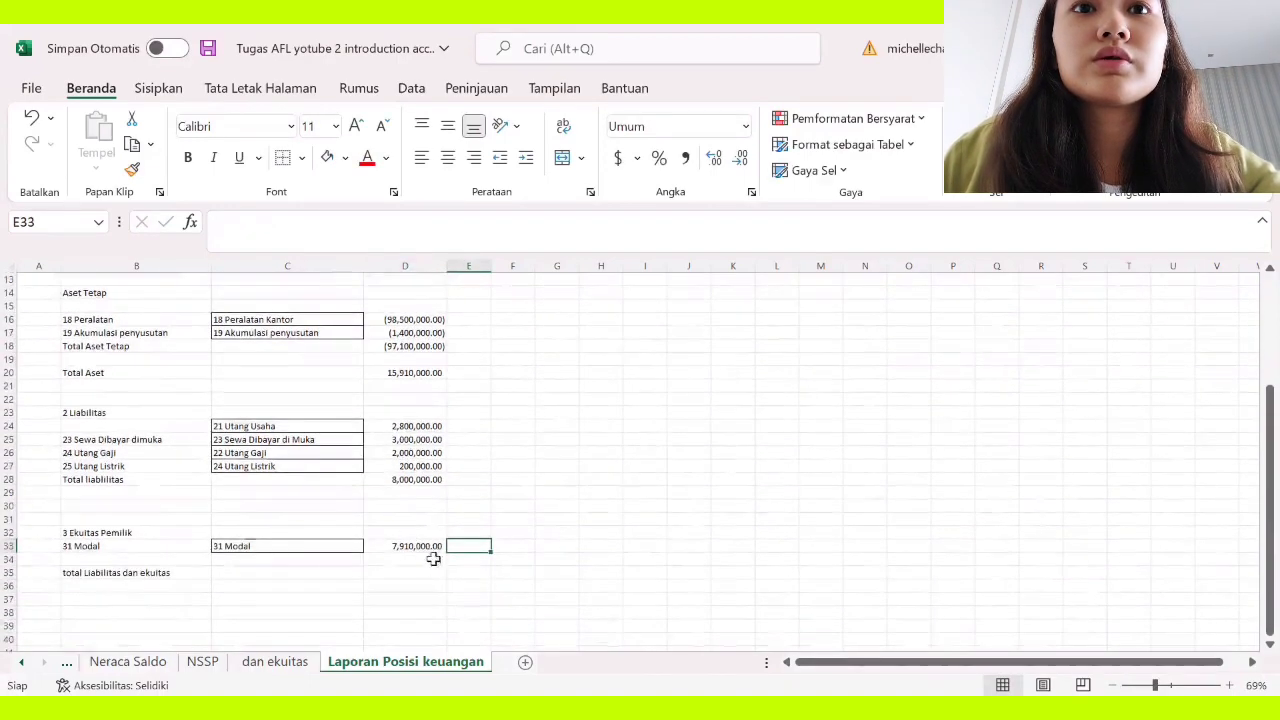
{"action": "left_click", "coordinate": [397, 576]}
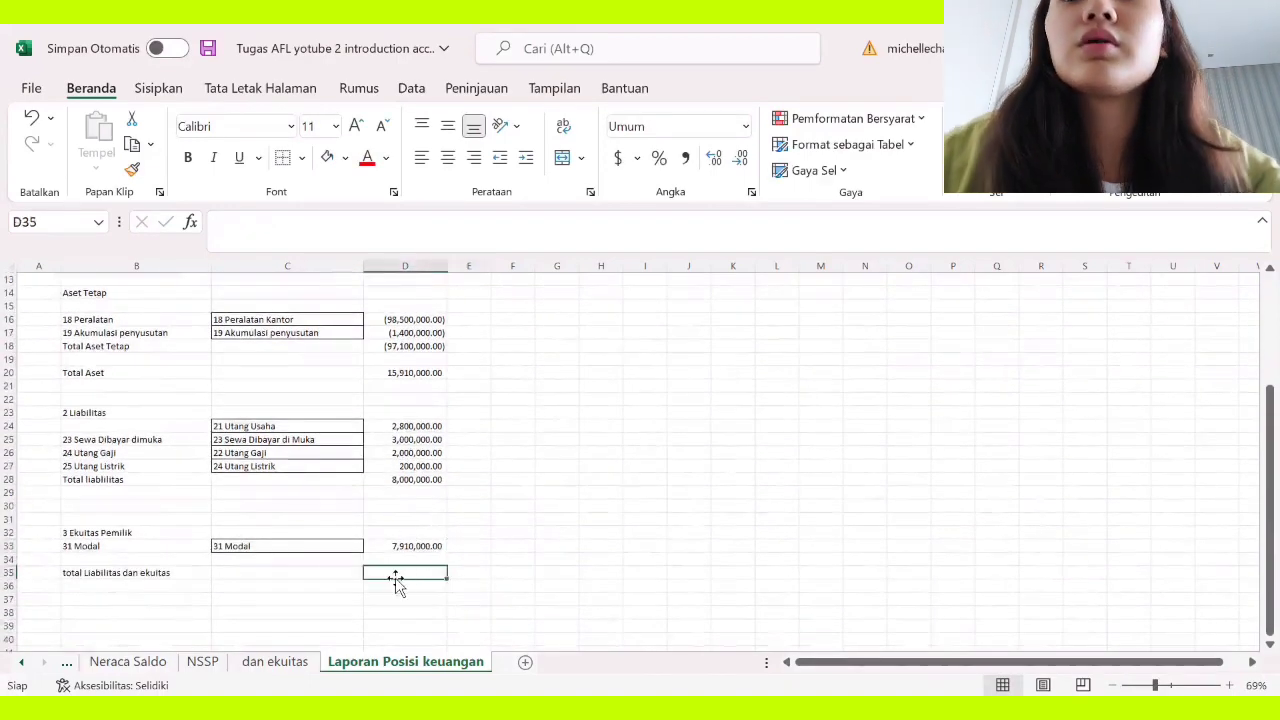
{"action": "type", "text": "="}
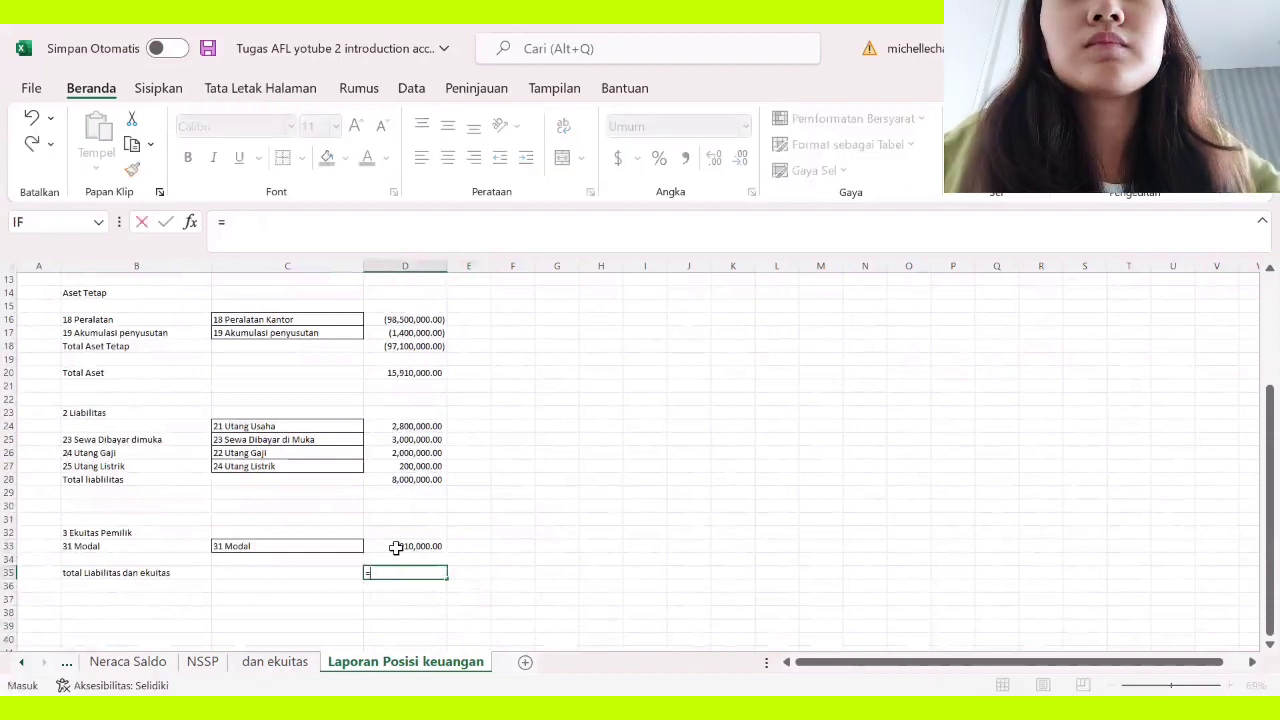
{"action": "type", "text": "sum("}
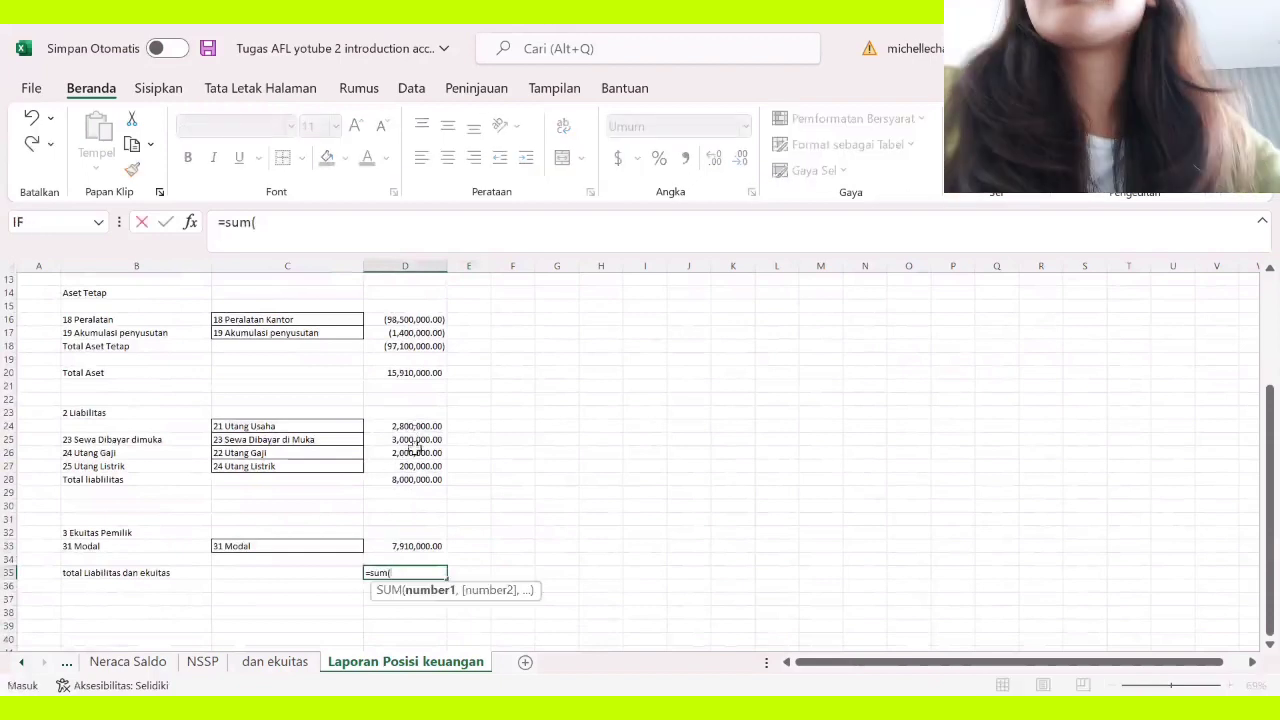
{"action": "left_click", "coordinate": [414, 480]}
{"action": "type", "text": "+"}
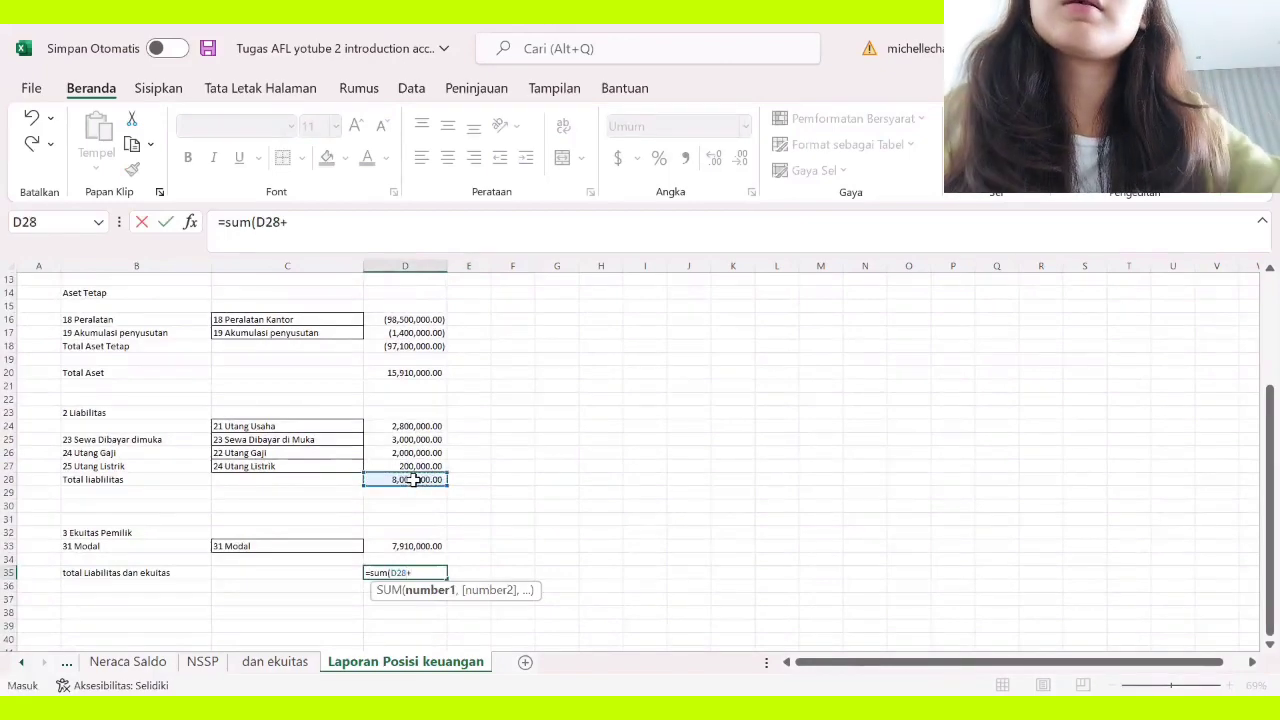
{"action": "left_click", "coordinate": [414, 546]}
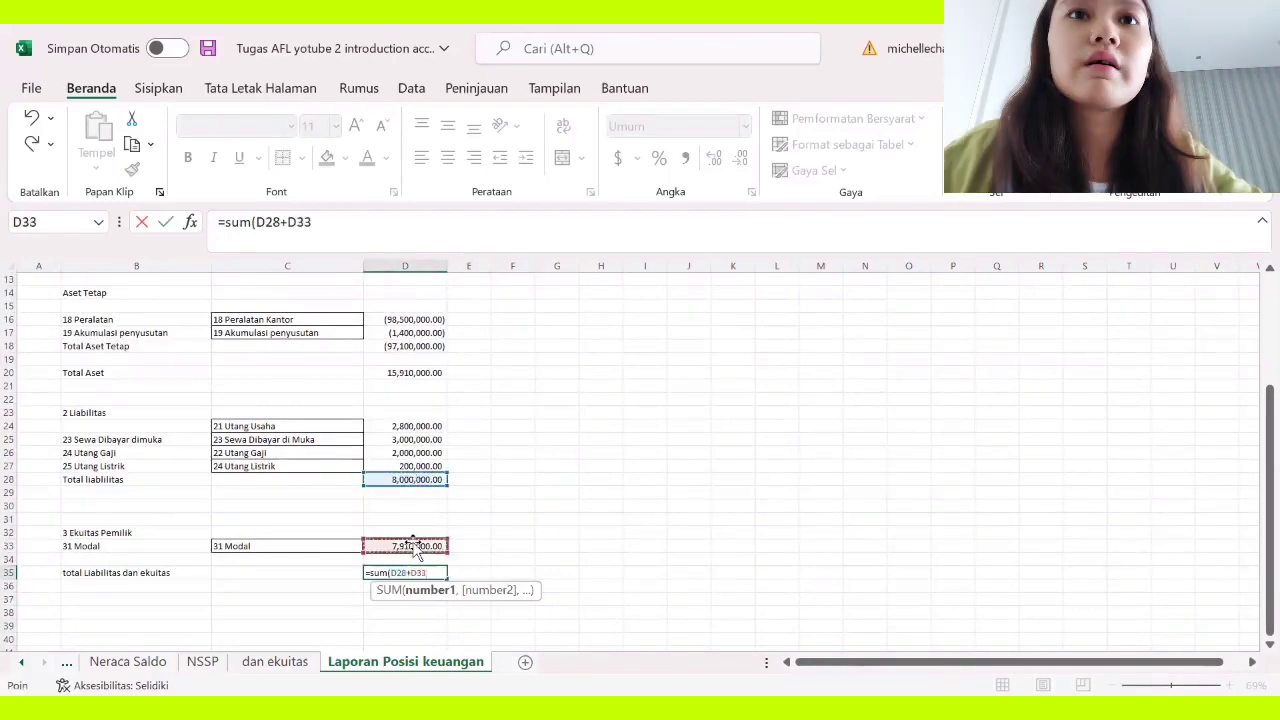
{"action": "type", "text": ")"}
{"action": "key", "text": "Return"}
{"action": "scroll", "coordinate": [455, 550], "scroll_direction": "up", "scroll_amount": 2}
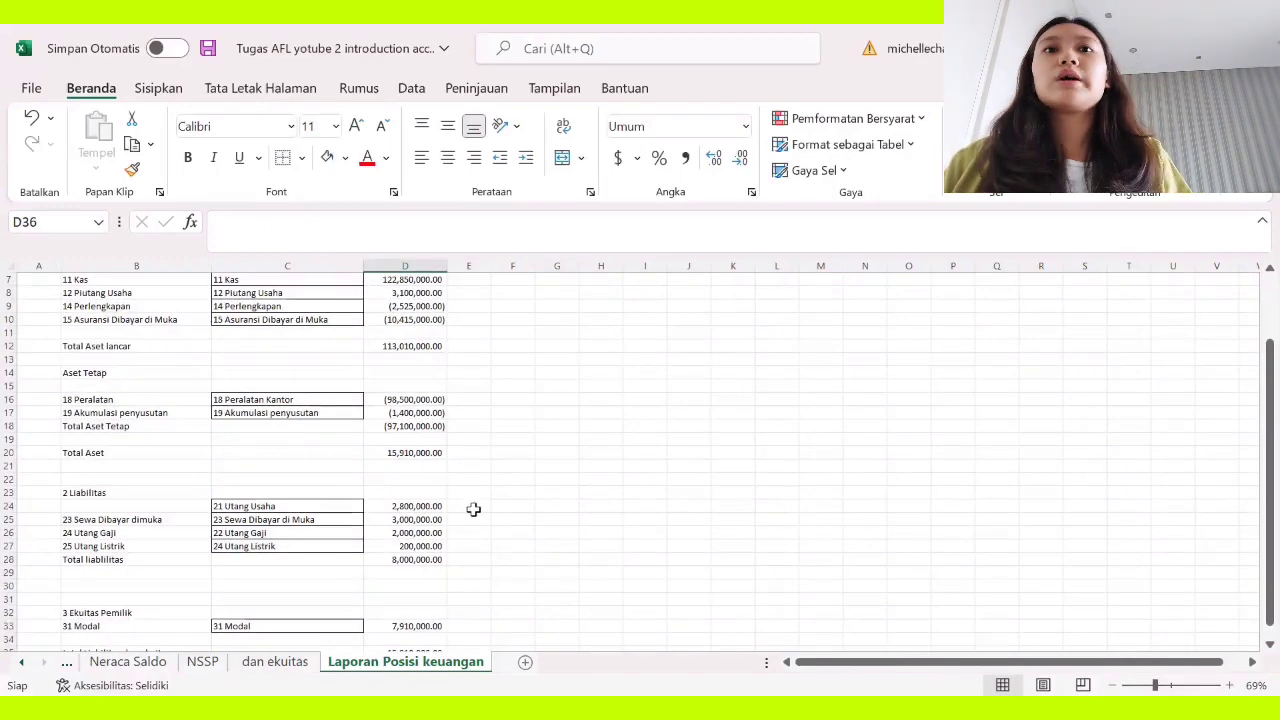
{"action": "scroll", "coordinate": [583, 574], "scroll_direction": "down", "scroll_amount": 7}
{"action": "scroll", "coordinate": [716, 520], "scroll_direction": "up", "scroll_amount": 7}
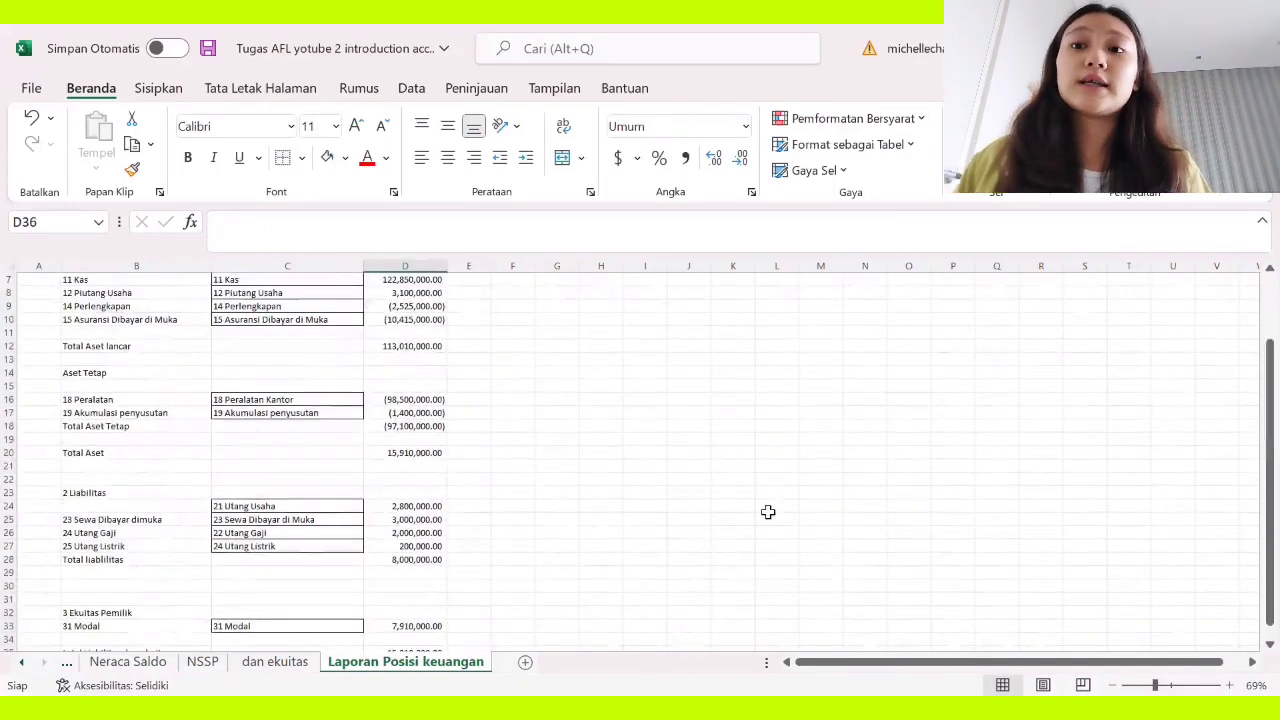